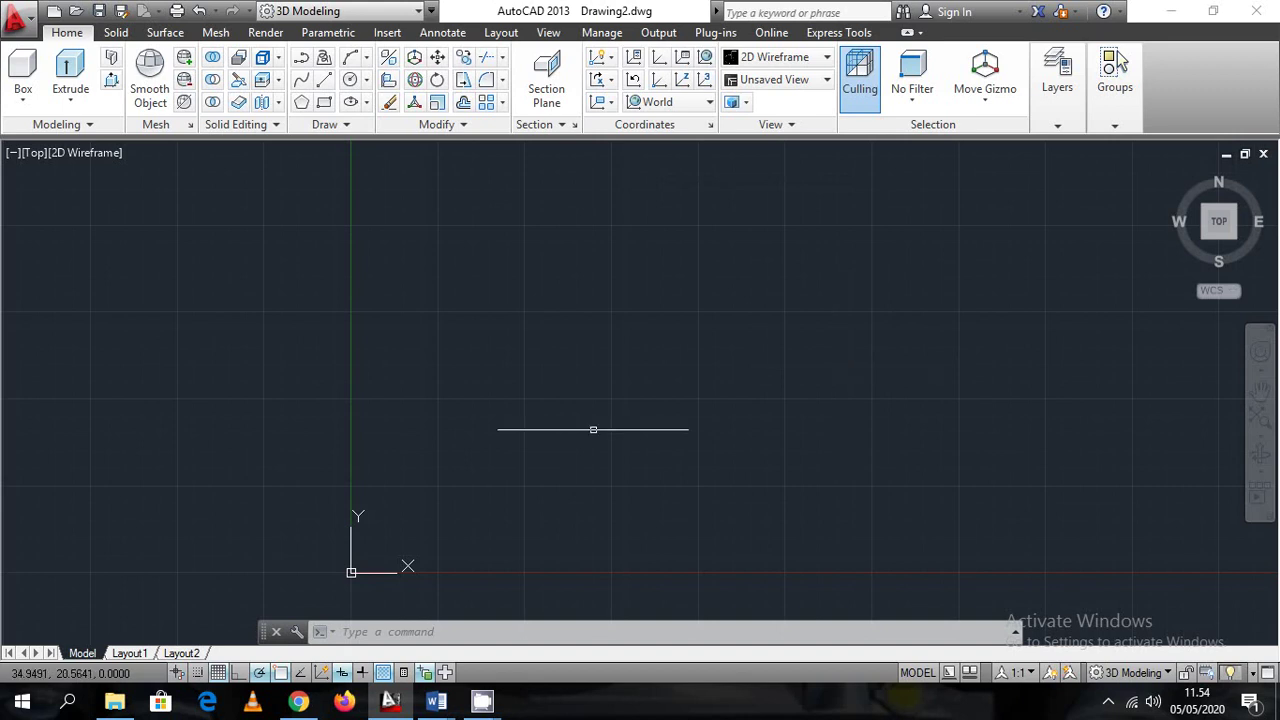
Switch to the Word document Document1 and read the two numbered questions about splitting drawings and choosing the extrude direction
mouse_move(440, 705)
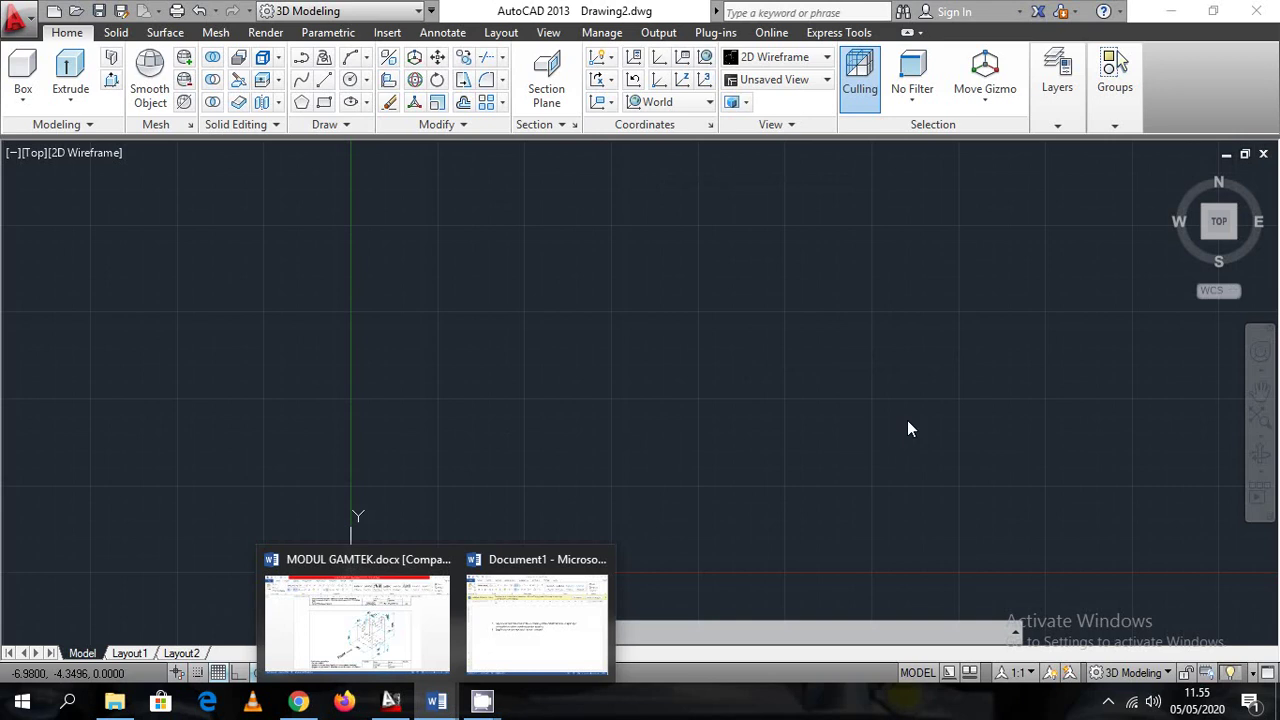
click(556, 604)
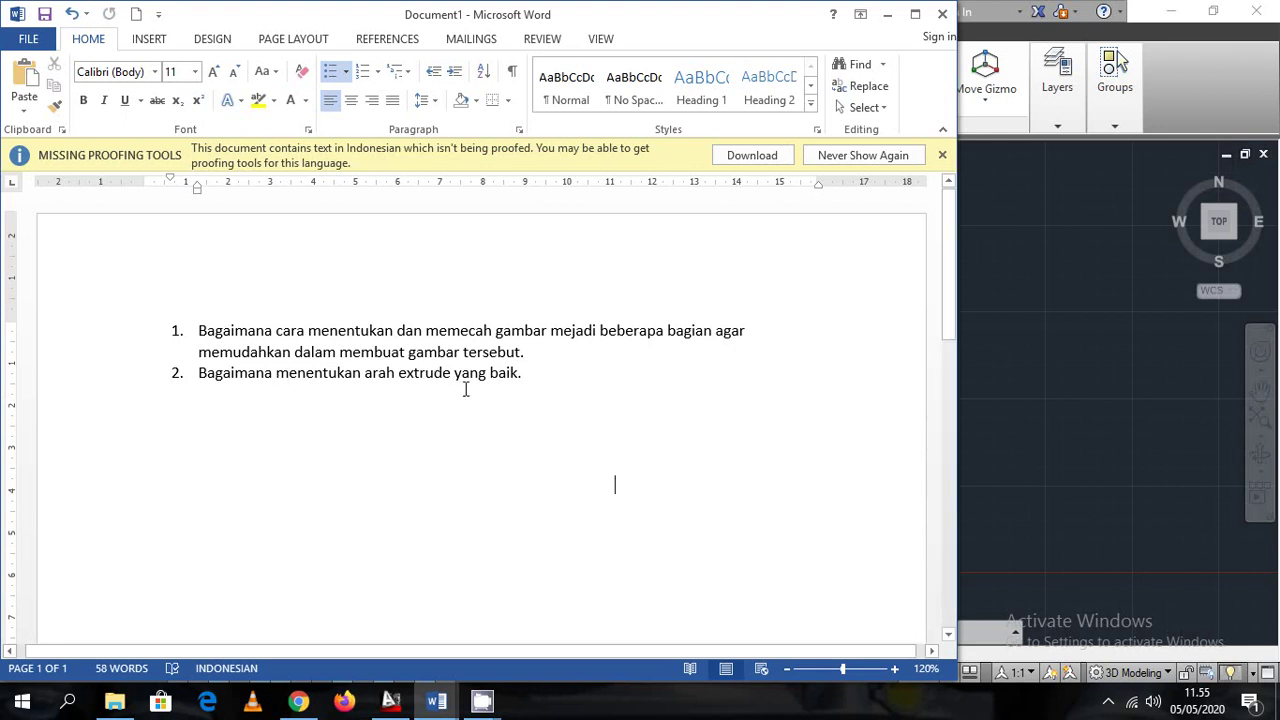
click(1043, 309)
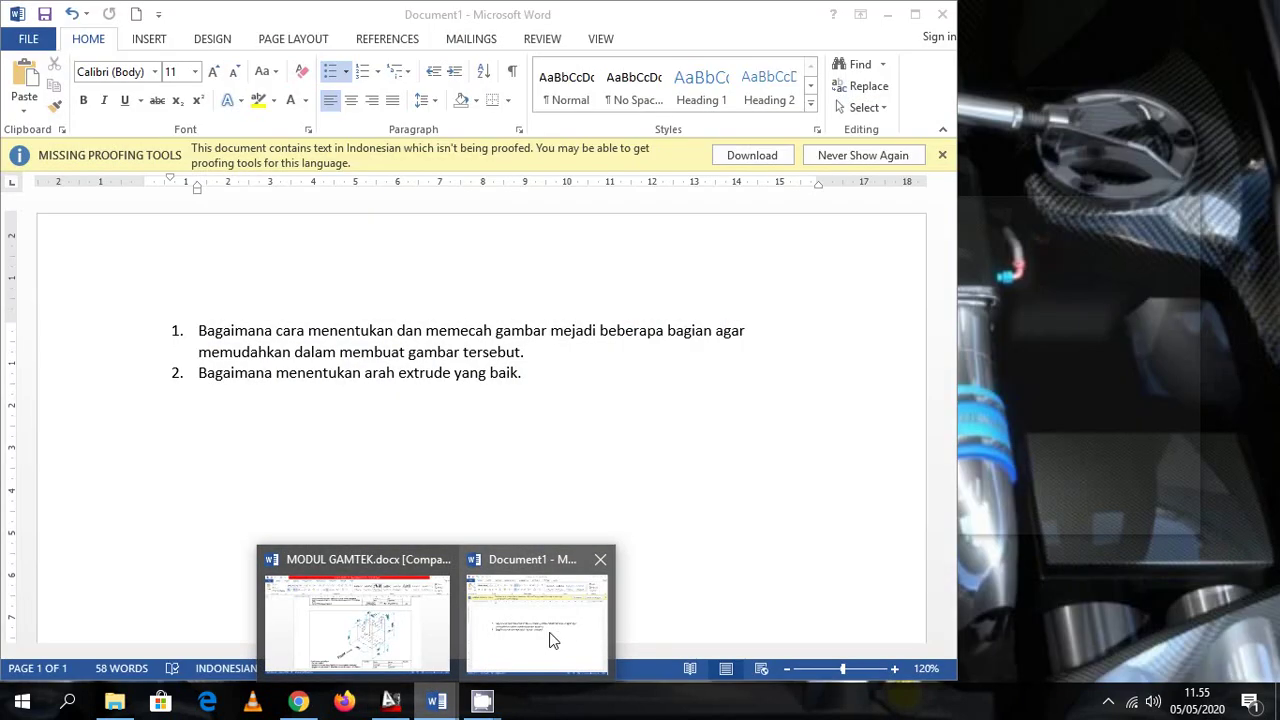
click(562, 637)
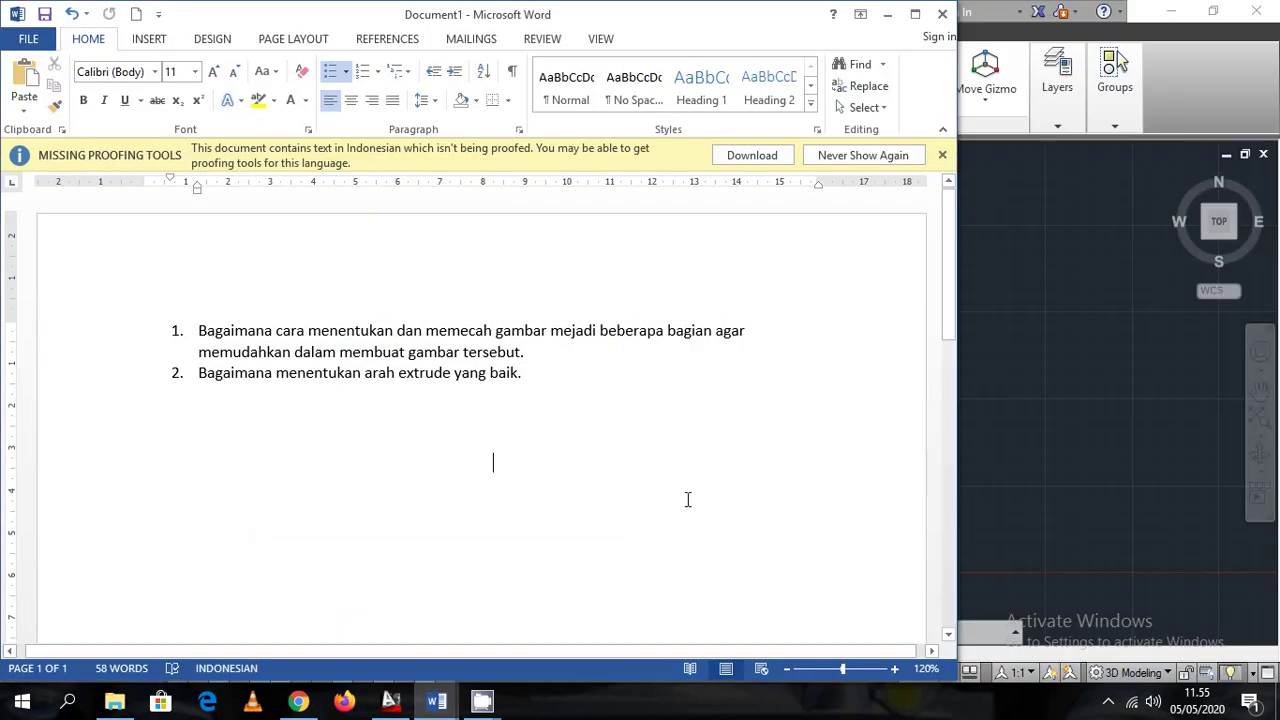
Set the font colour of the hidden bulleted lines below the numbered questions to Automatic
key(ctrl+v)
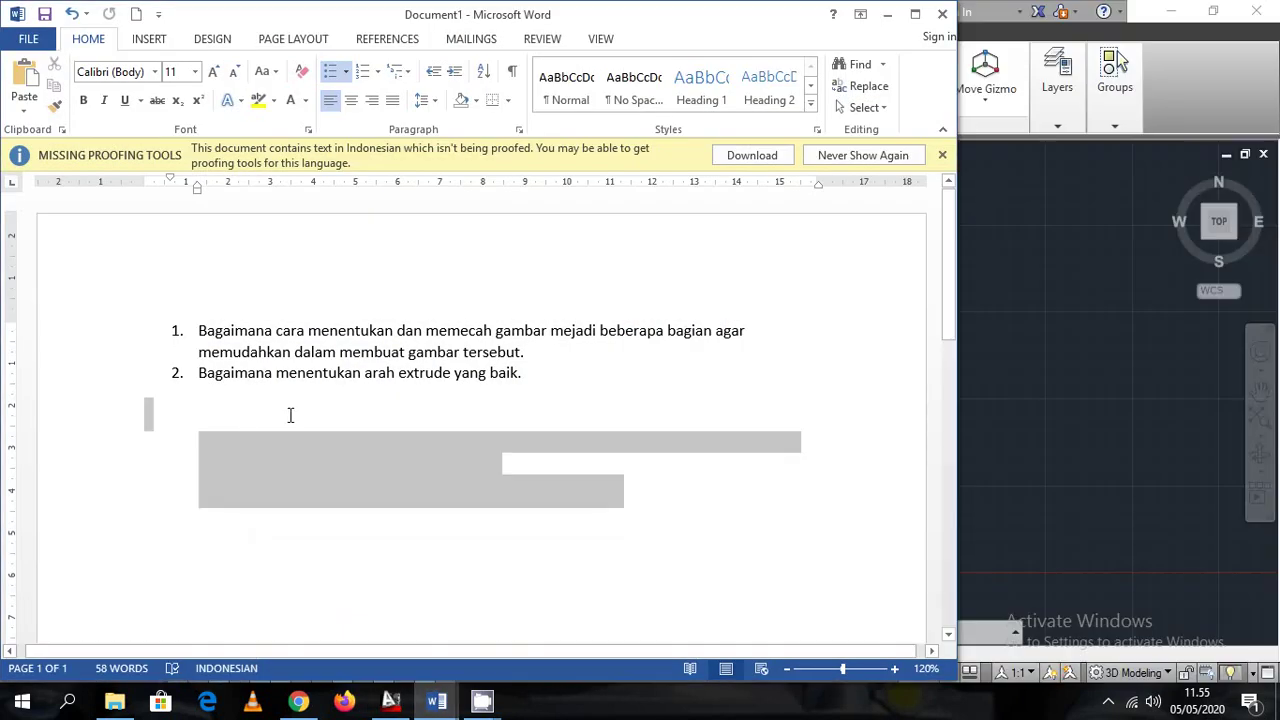
triple_click(206, 430)
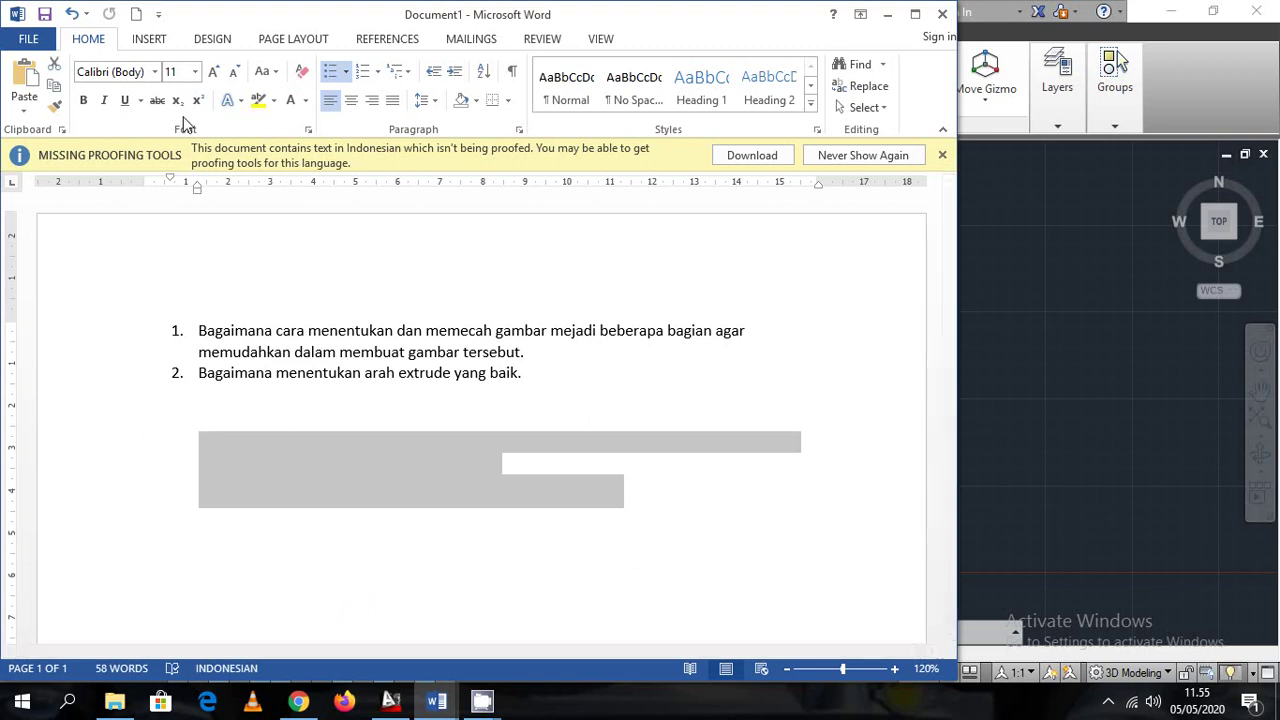
click(305, 100)
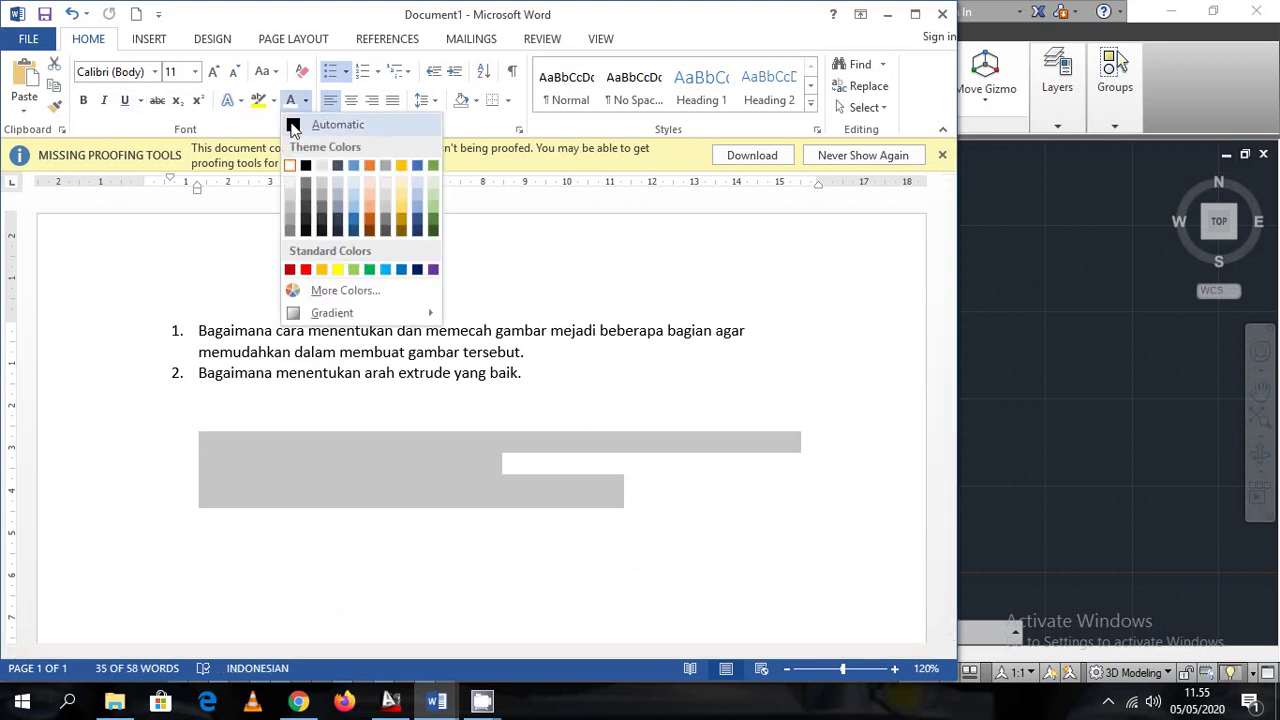
click(292, 126)
click(701, 499)
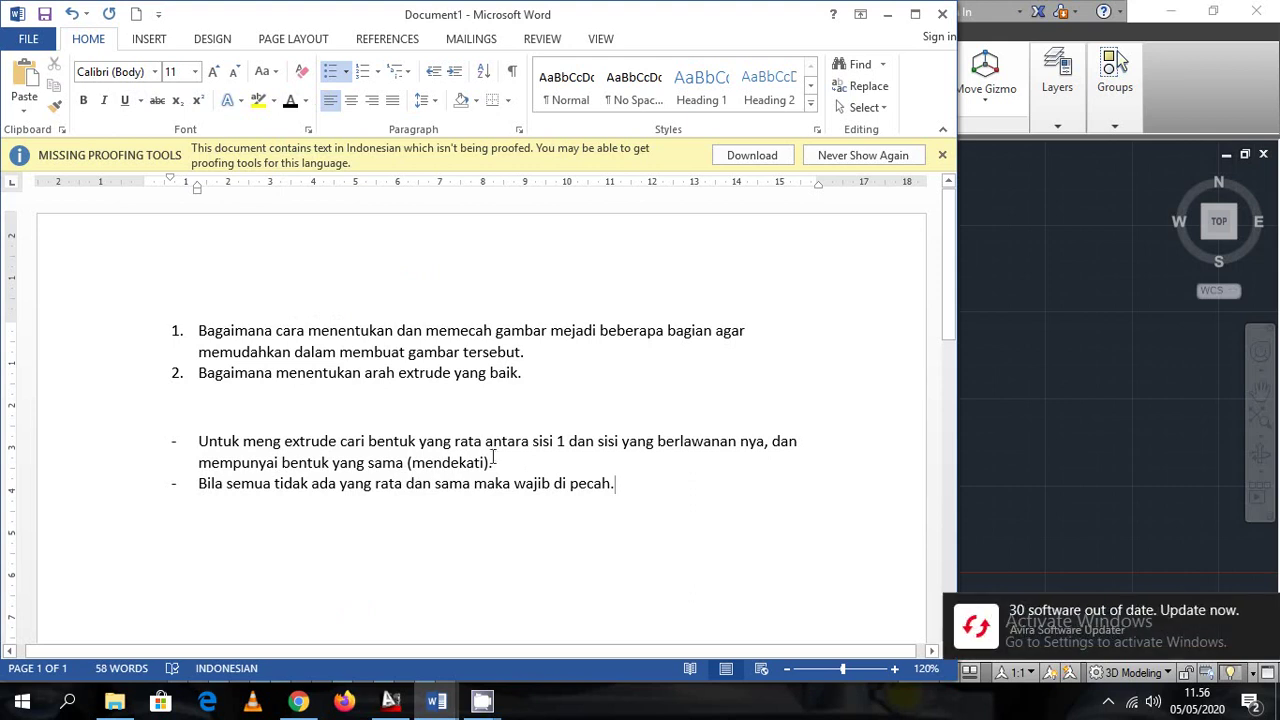
click(1265, 612)
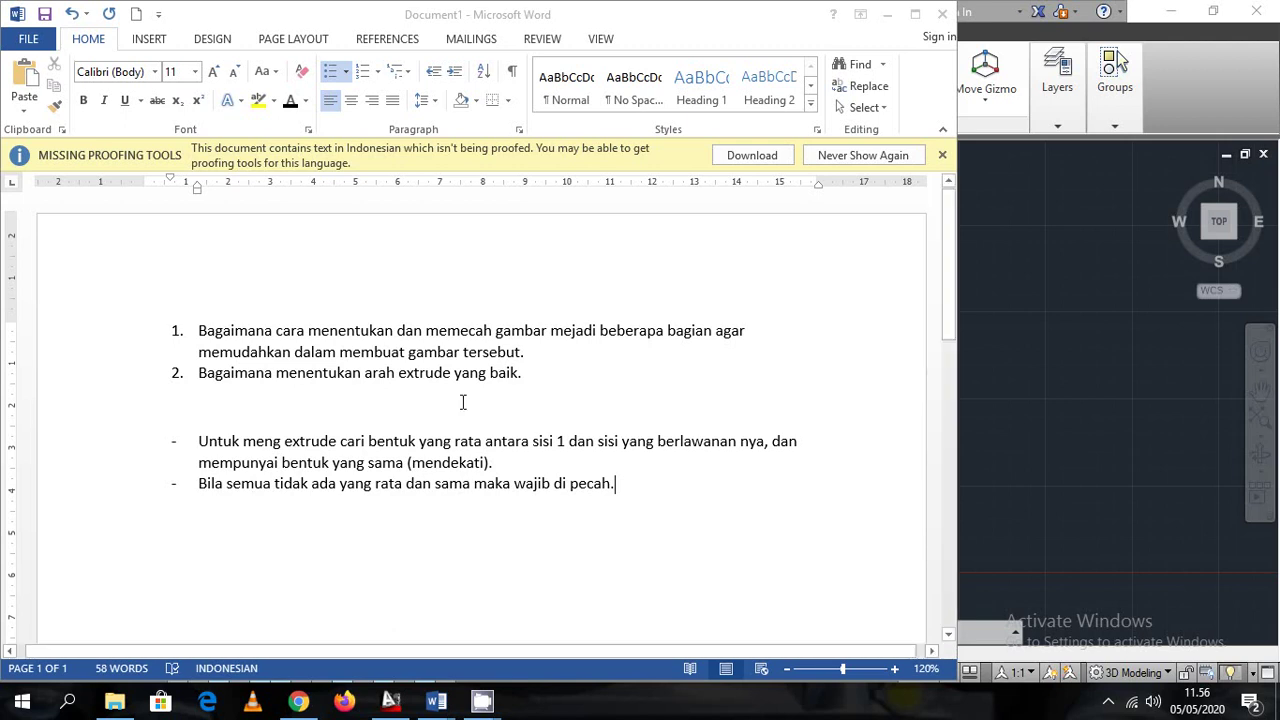
Switch to MODUL GAMTEK.docx and find the dimensioned T02 - Proyeksi 1a drawing under TUGAS – III
mouse_move(443, 708)
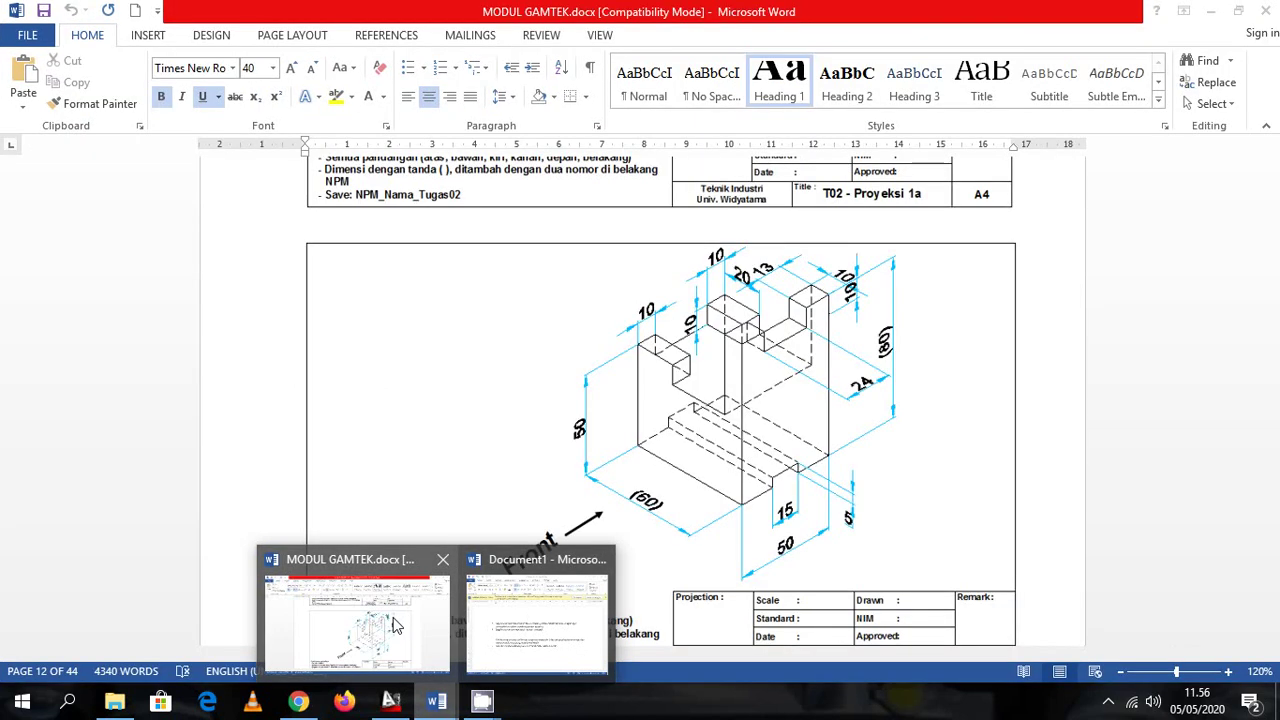
click(395, 625)
scroll(997, 423, down, 10)
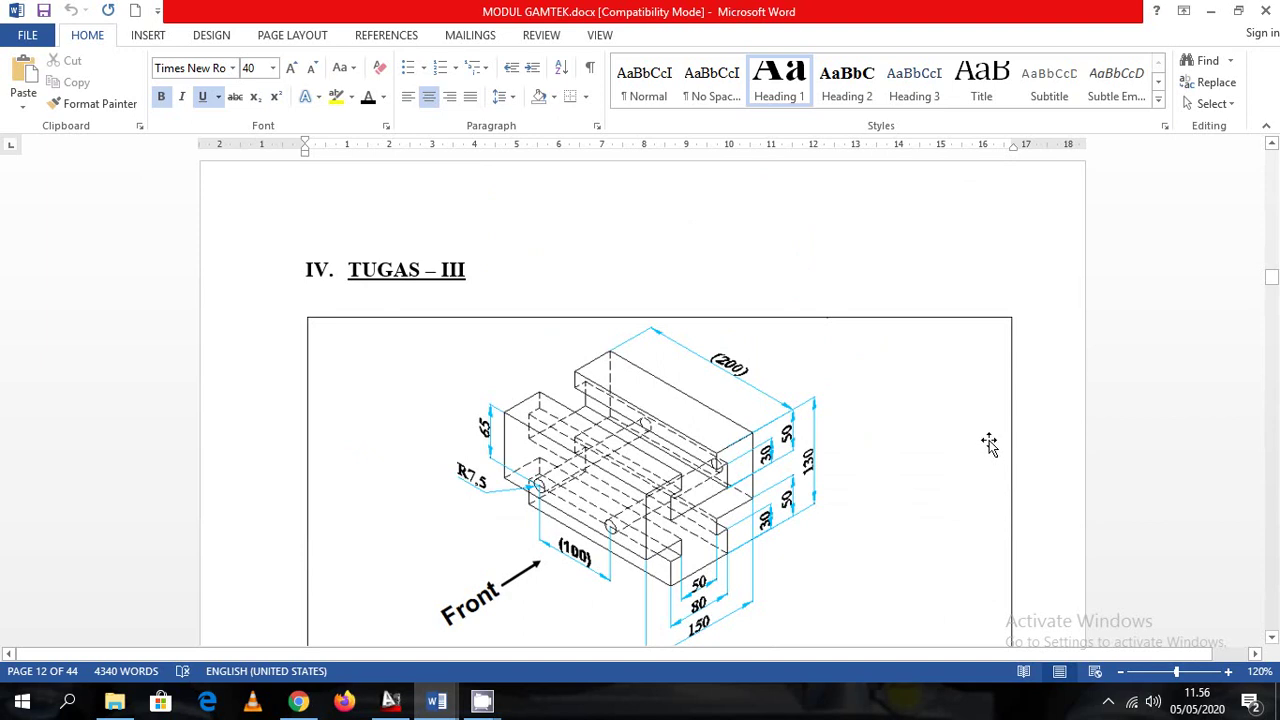
scroll(986, 443, up, 15)
scroll(995, 410, up, 20)
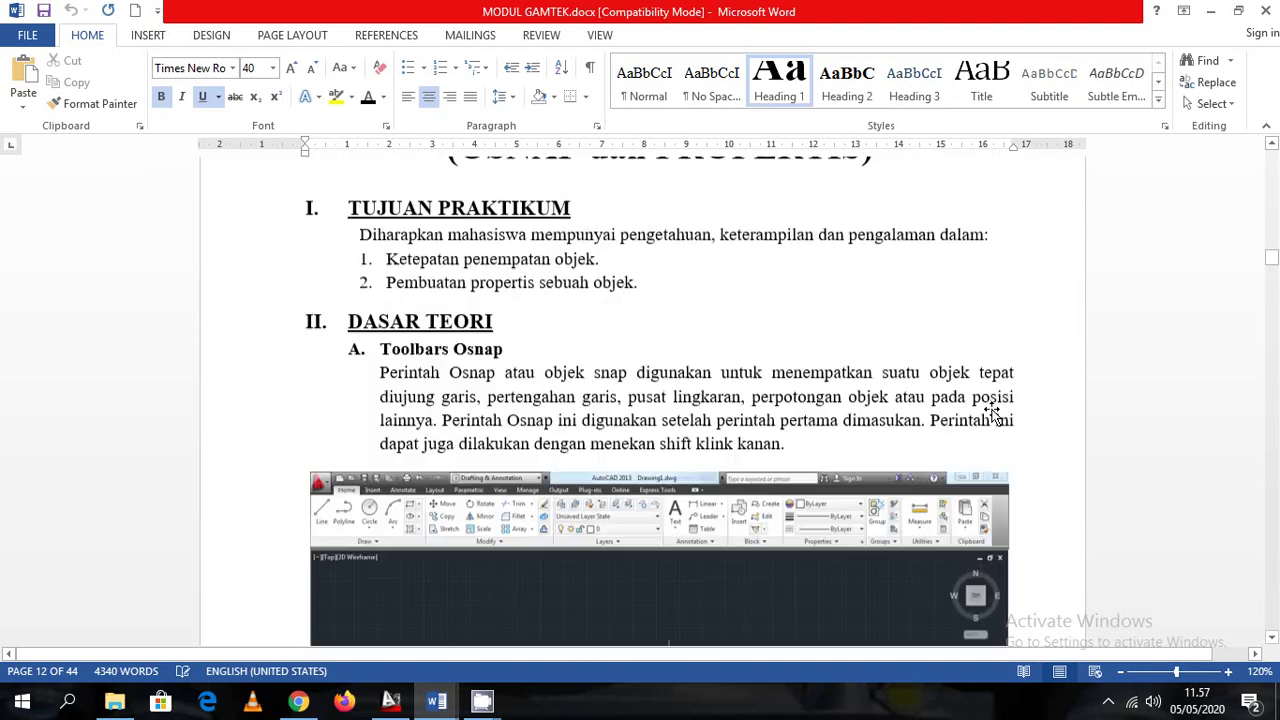
scroll(995, 430, down, 20)
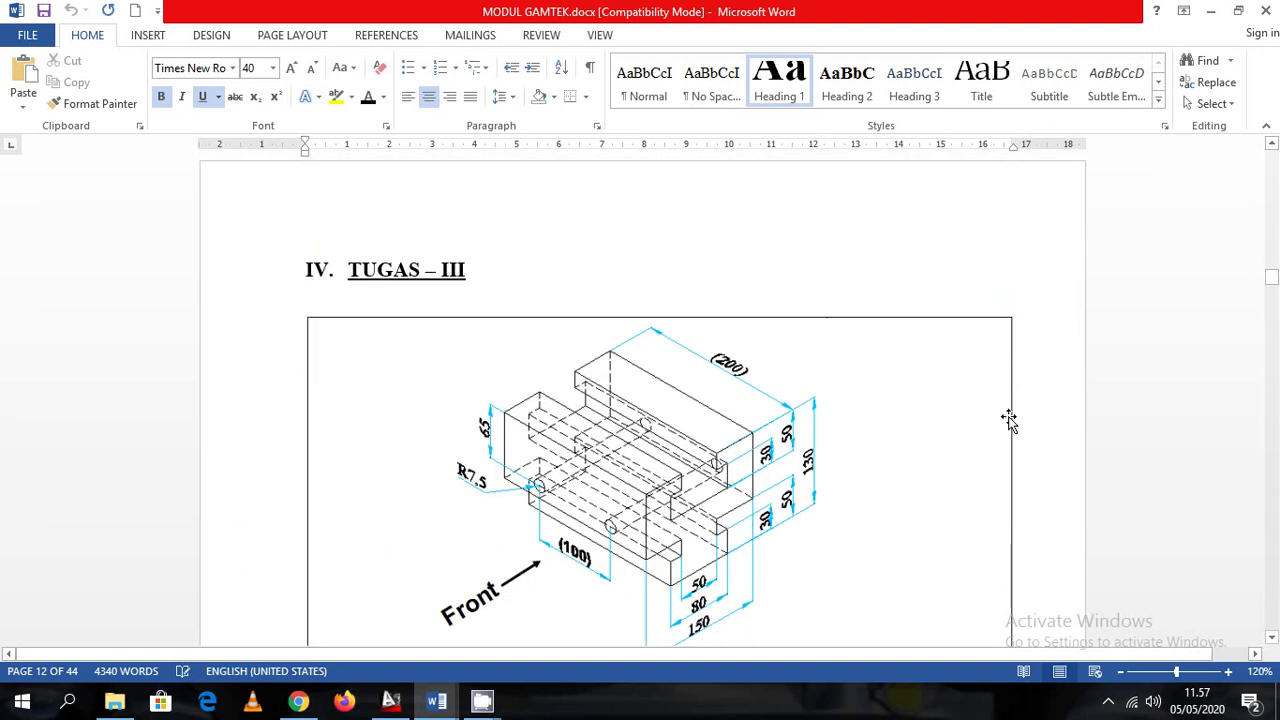
scroll(1003, 420, down, 3)
scroll(1030, 405, up, 1)
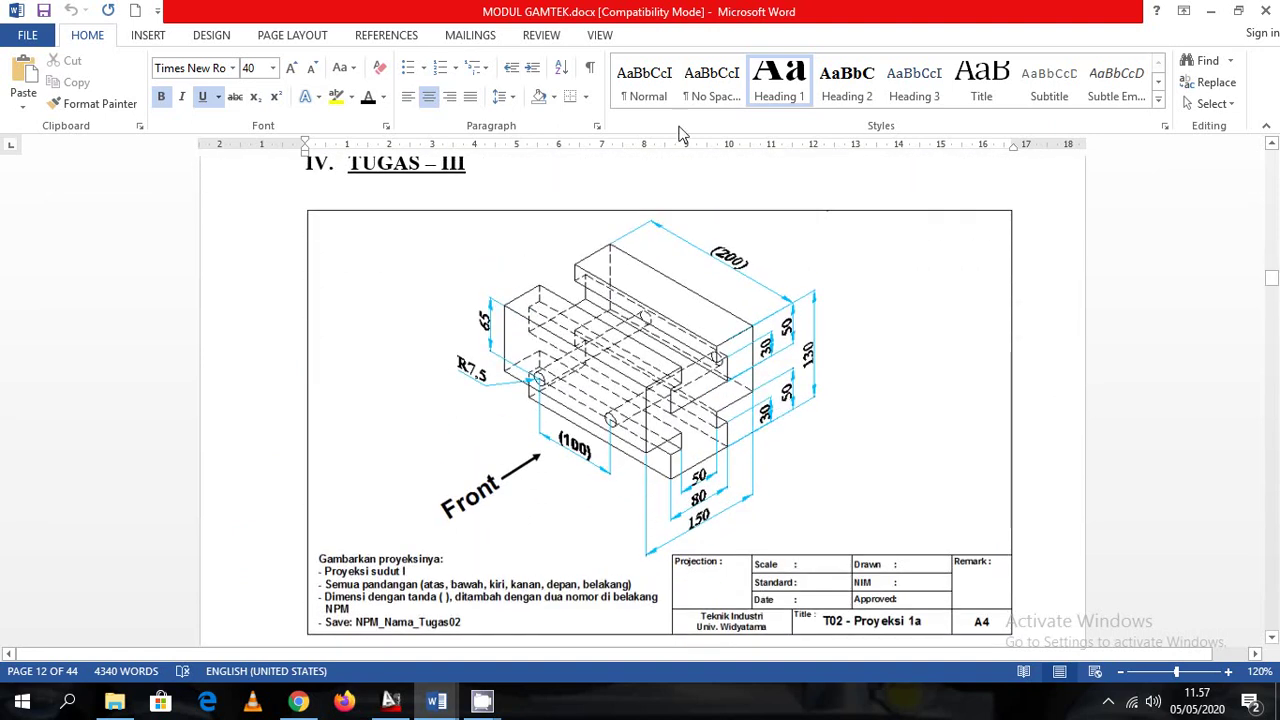
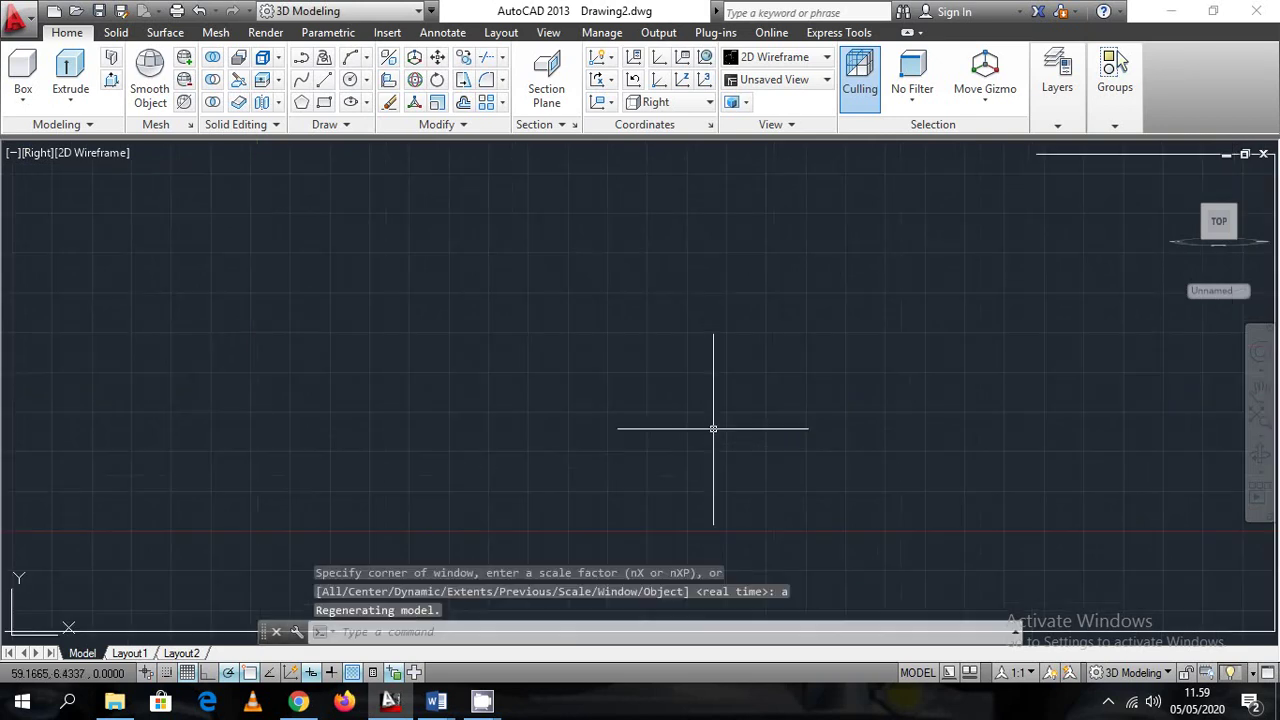
Begin a line at the open end of the profile's short upper horizontal edge
scroll(868, 305, down, 2)
scroll(782, 371, up, 1)
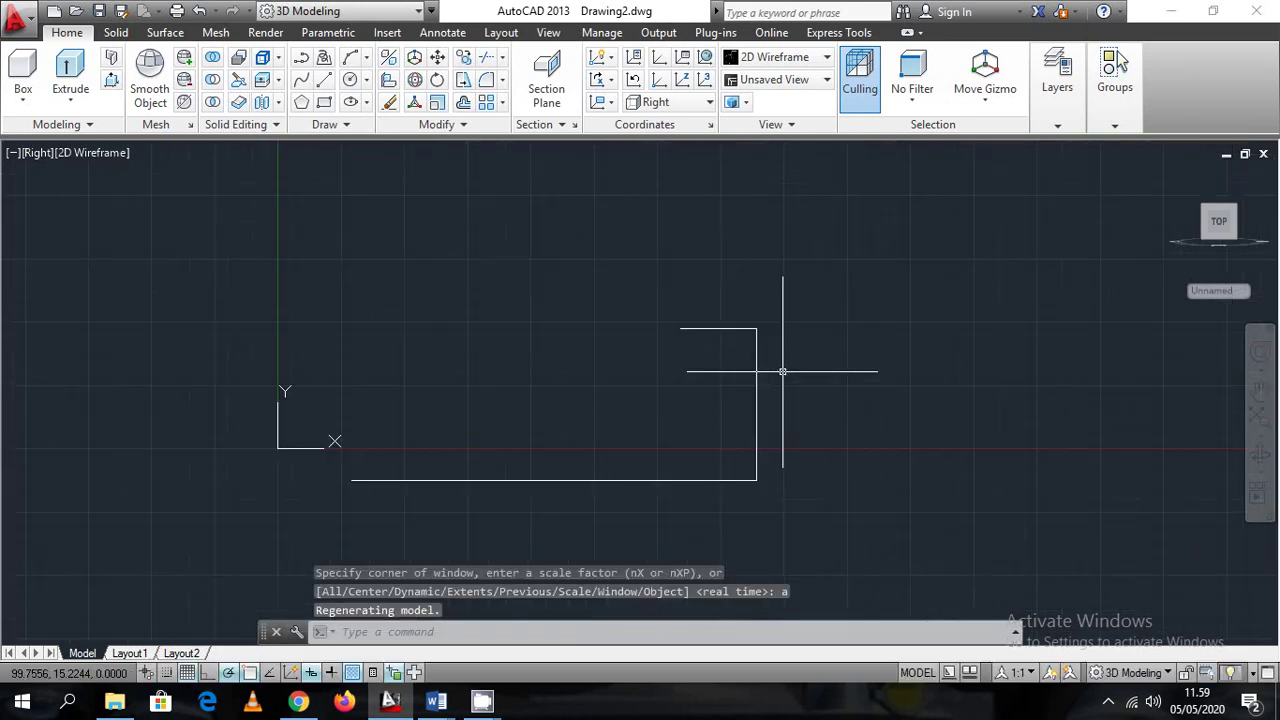
scroll(782, 371, down, 1)
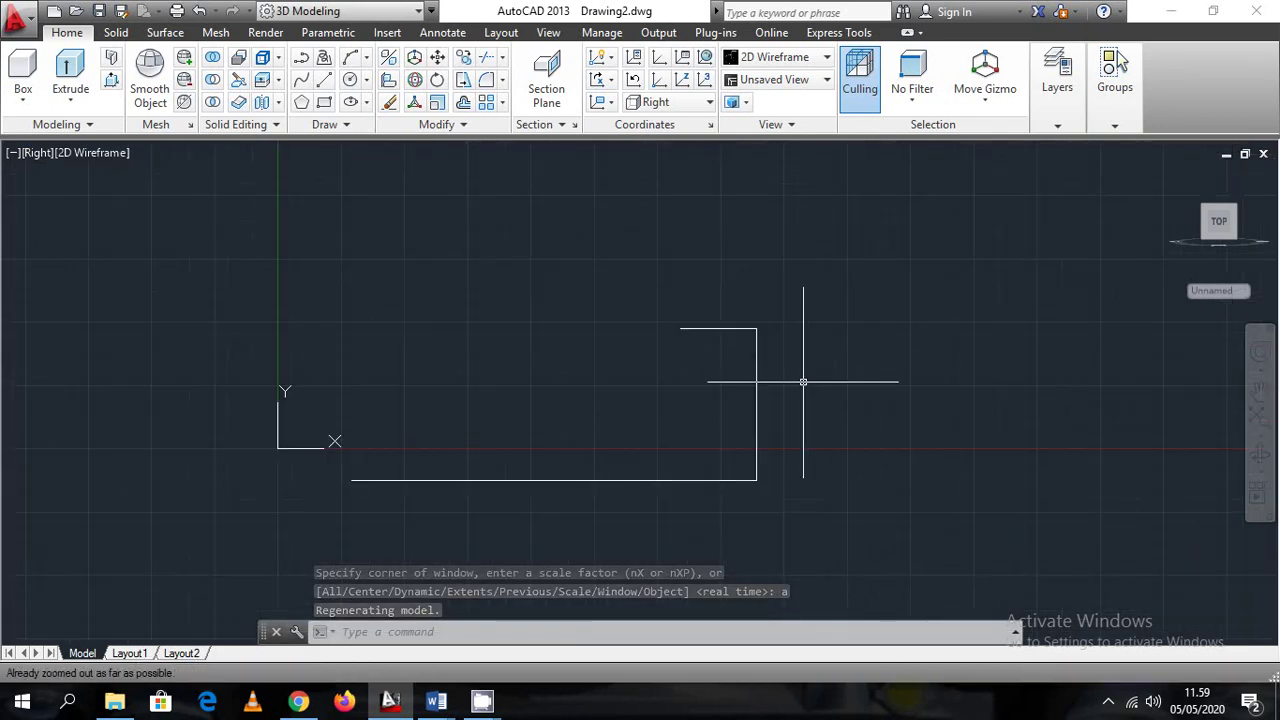
key(Return)
text(a)
key(Return)
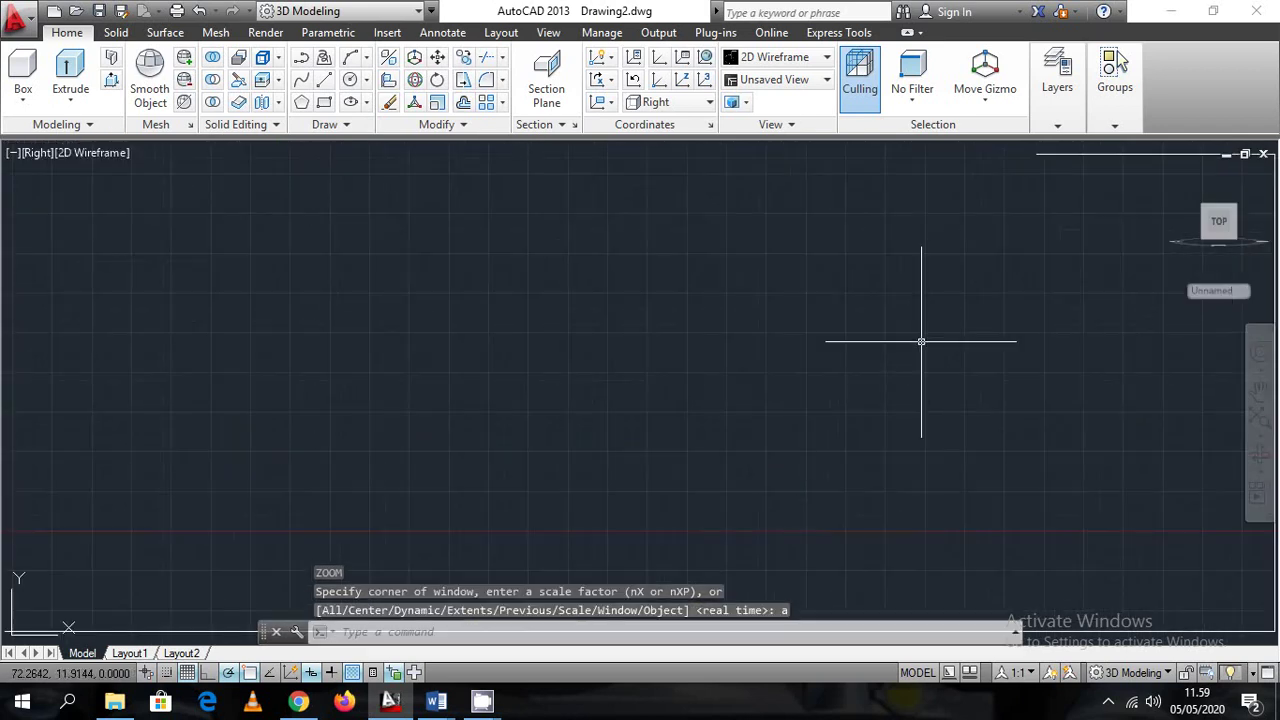
middle_drag(872, 371, 659, 420)
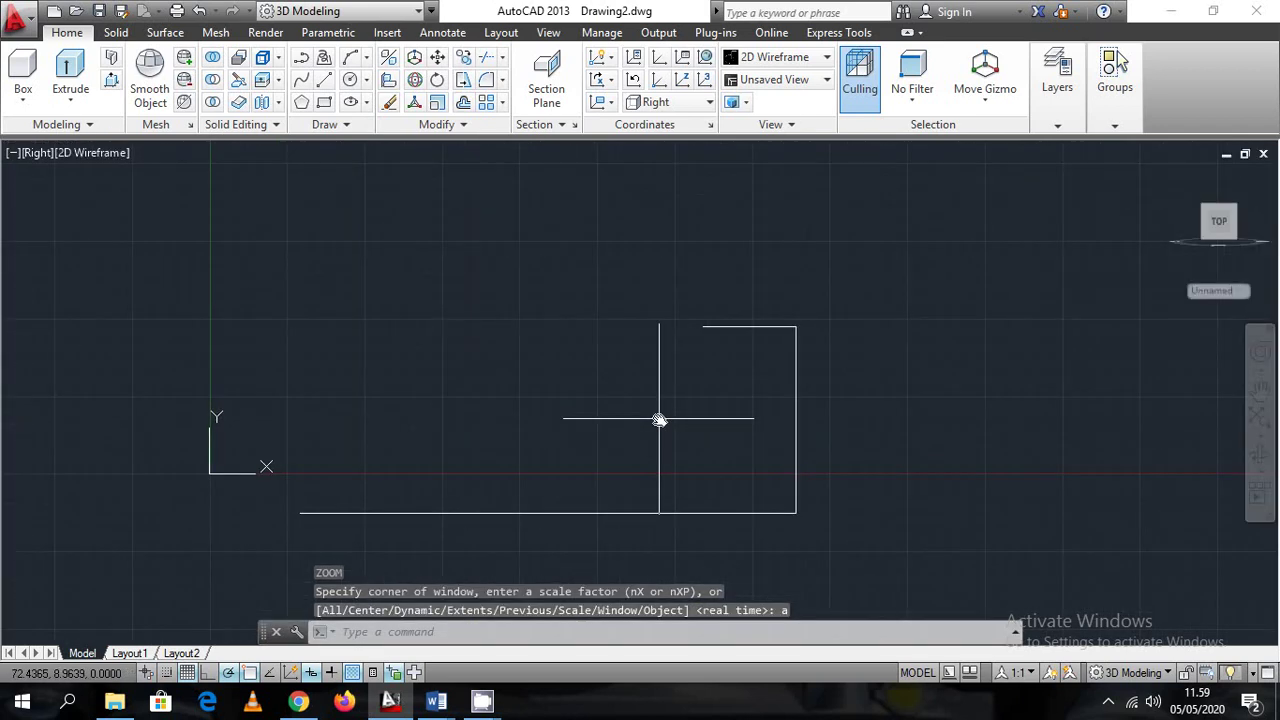
text(l)
key(Return)
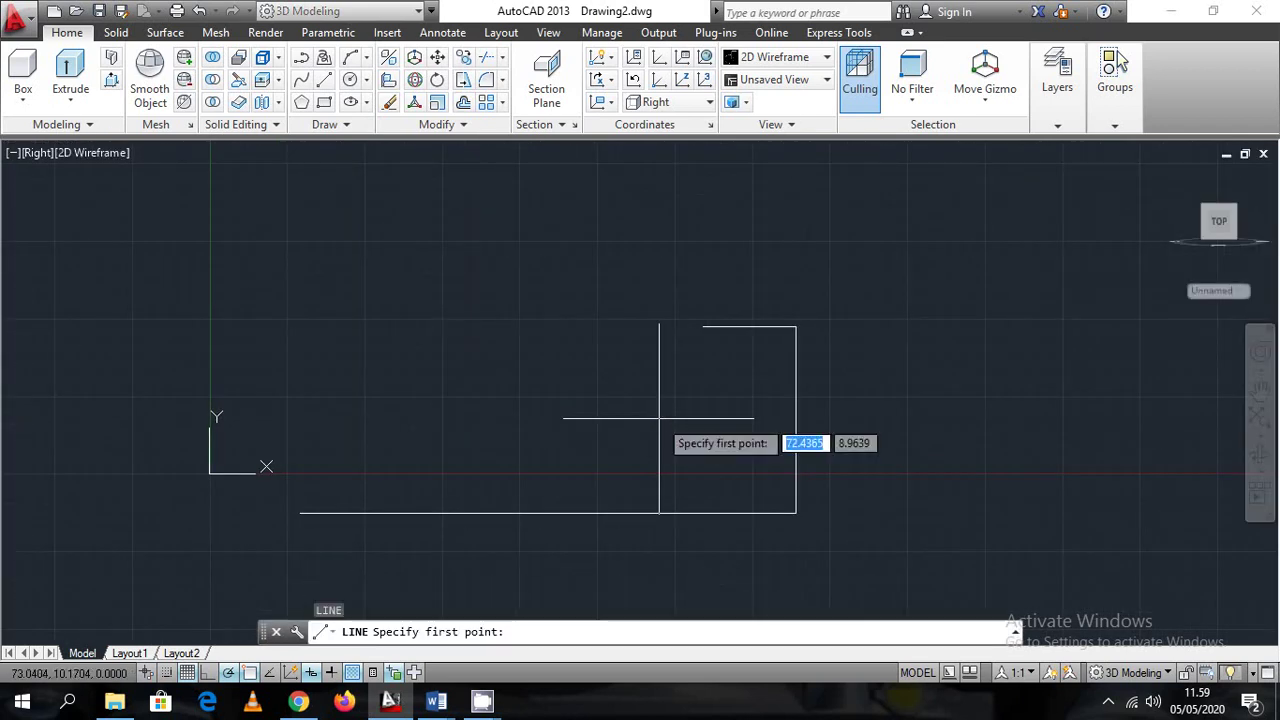
click(703, 327)
Check the block's dimensions in the TUGAS – III drawing in MODUL GAMTEK.docx in Word, and return to AutoCAD
mouse_move(436, 701)
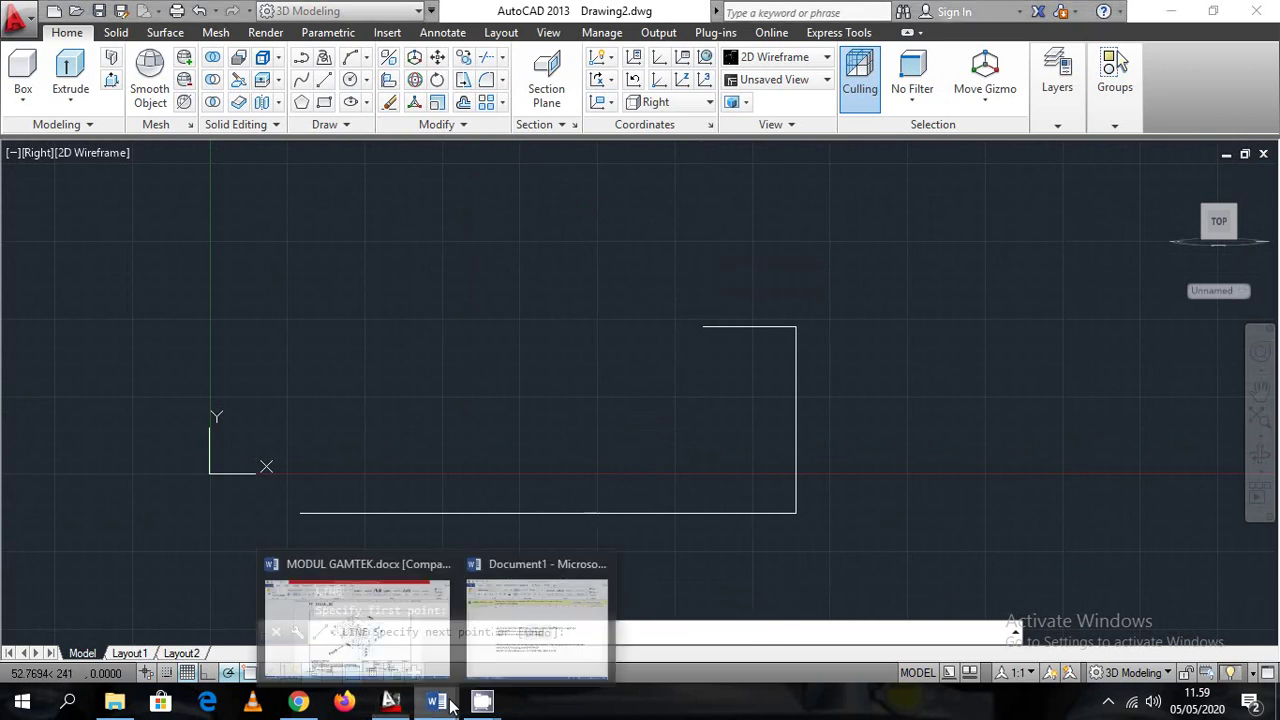
click(403, 645)
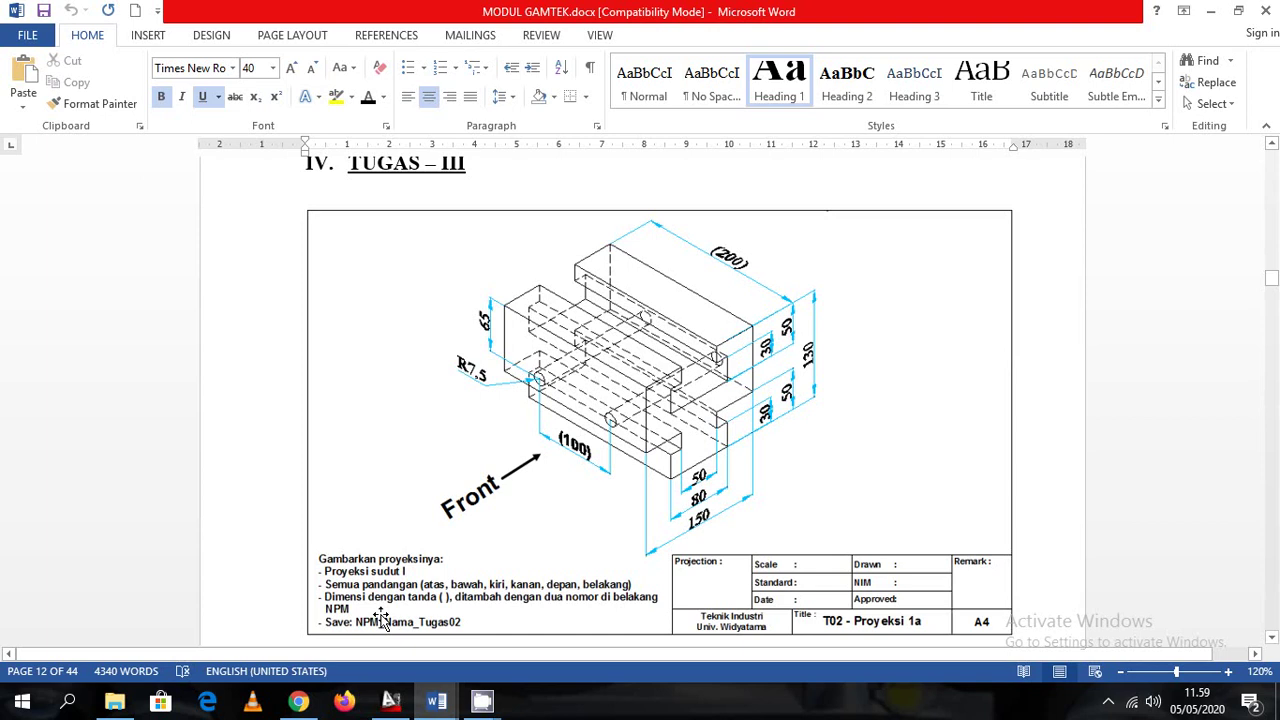
mouse_move(440, 708)
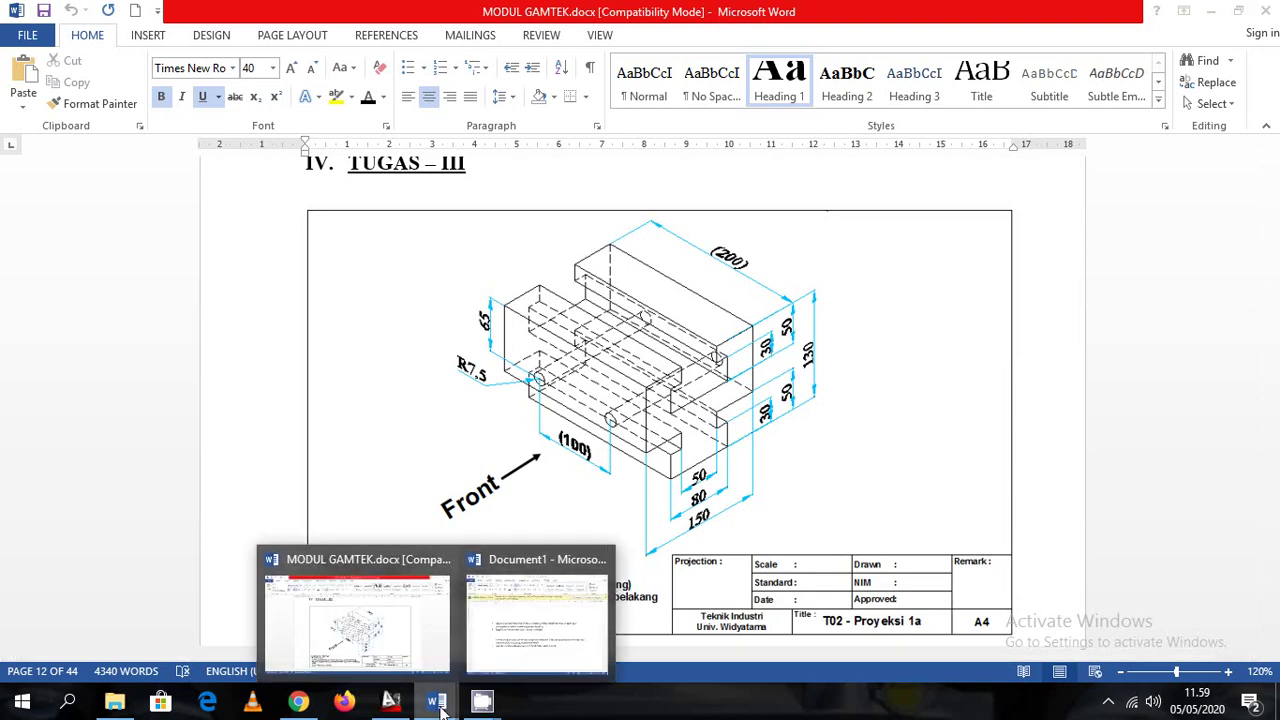
click(410, 645)
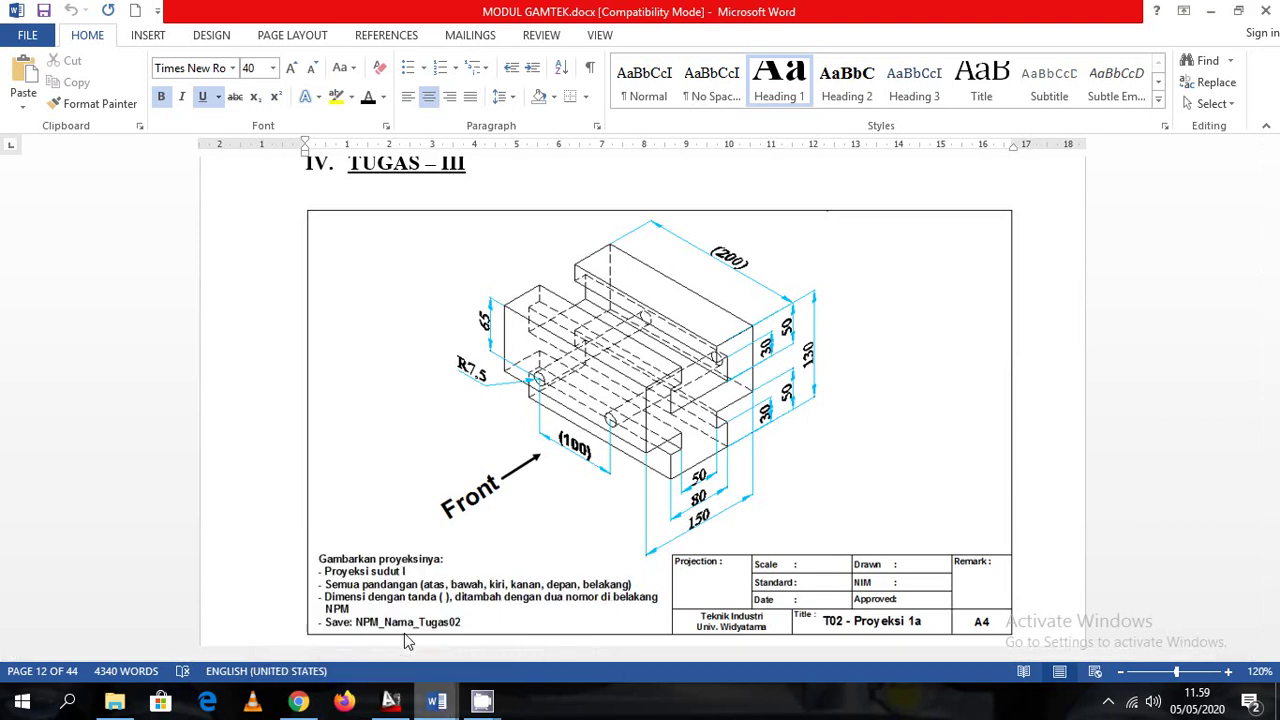
click(392, 700)
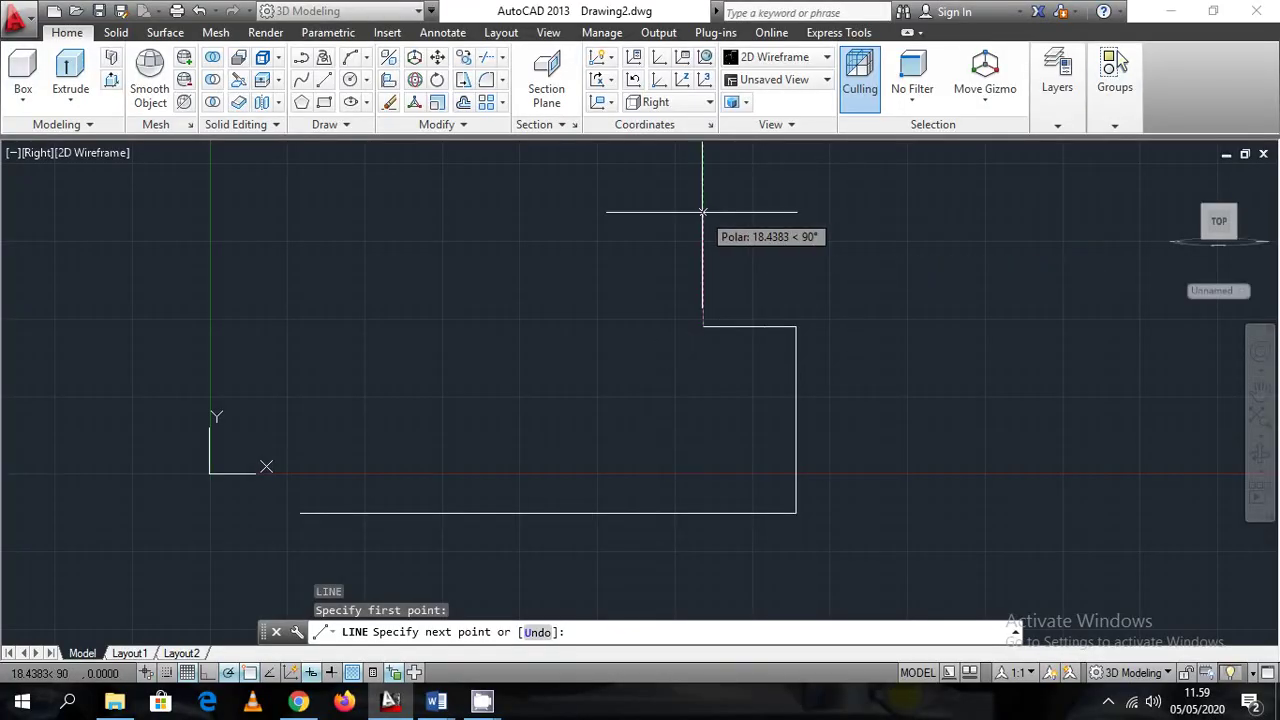
Draw the line 20 units straight up from the end of the profile's short upper edge and end the command
text(20)
key(Return)
middle_drag(689, 312, 618, 525)
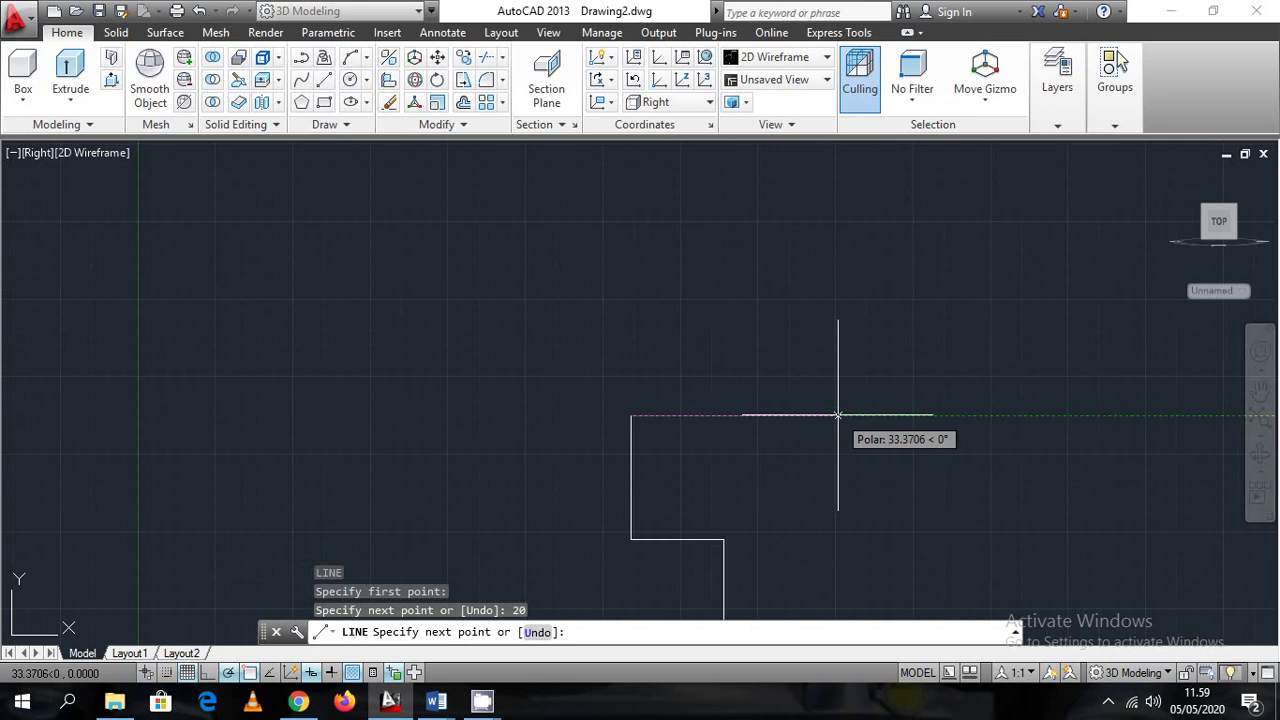
scroll(838, 414, down, 2)
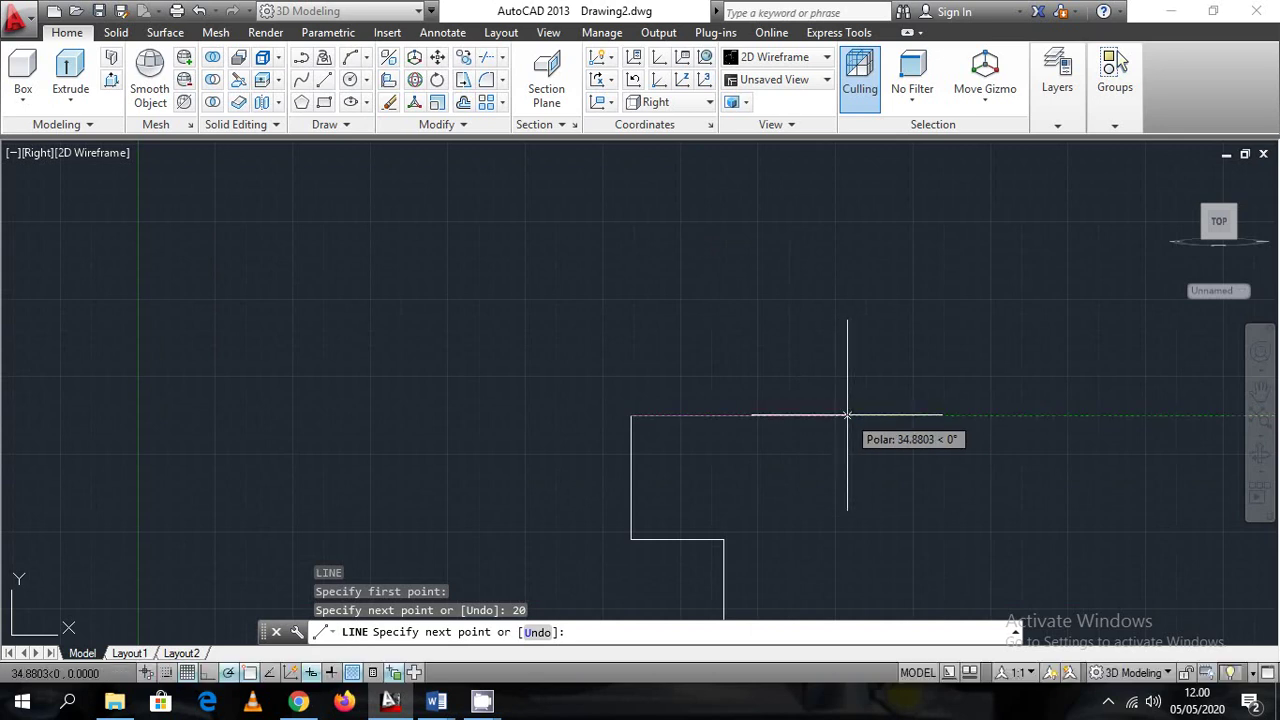
key(Escape)
Display the whole profile with Zoom All, and compare it with the TUGAS – III drawing in MODUL GAMTEK.docx in Word
middle_drag(784, 431, 834, 280)
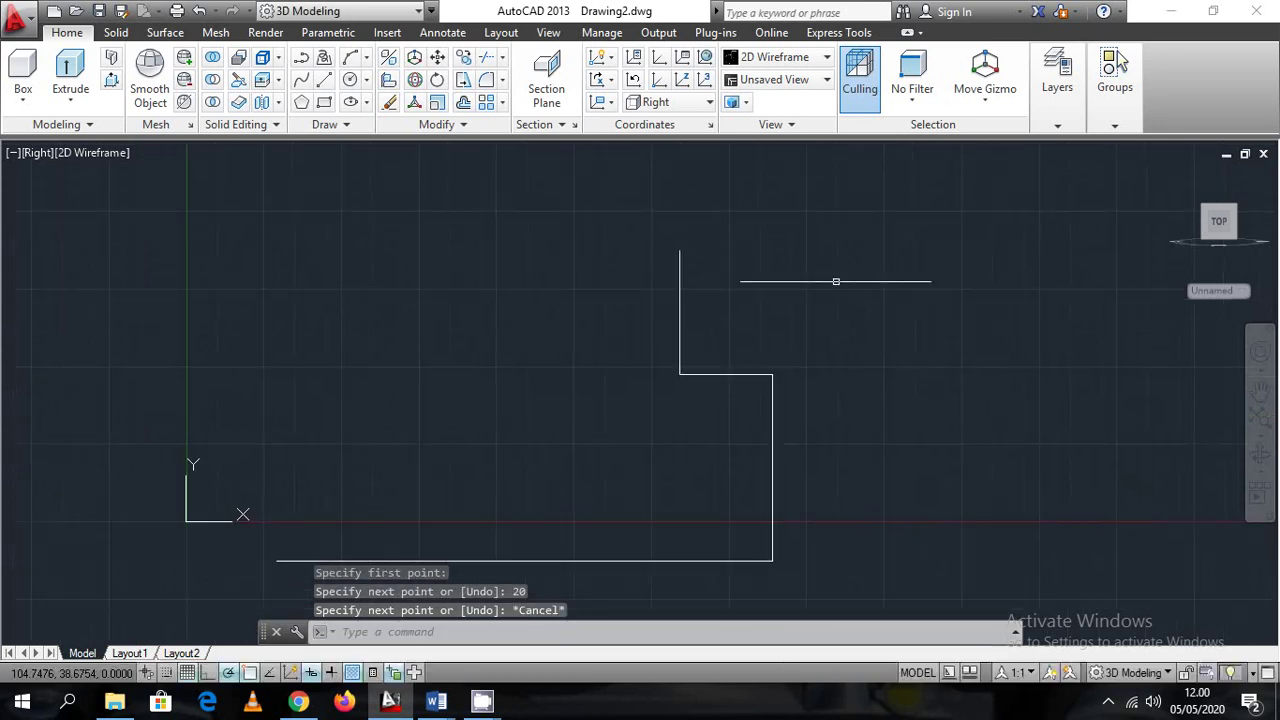
text(z)
key(Return)
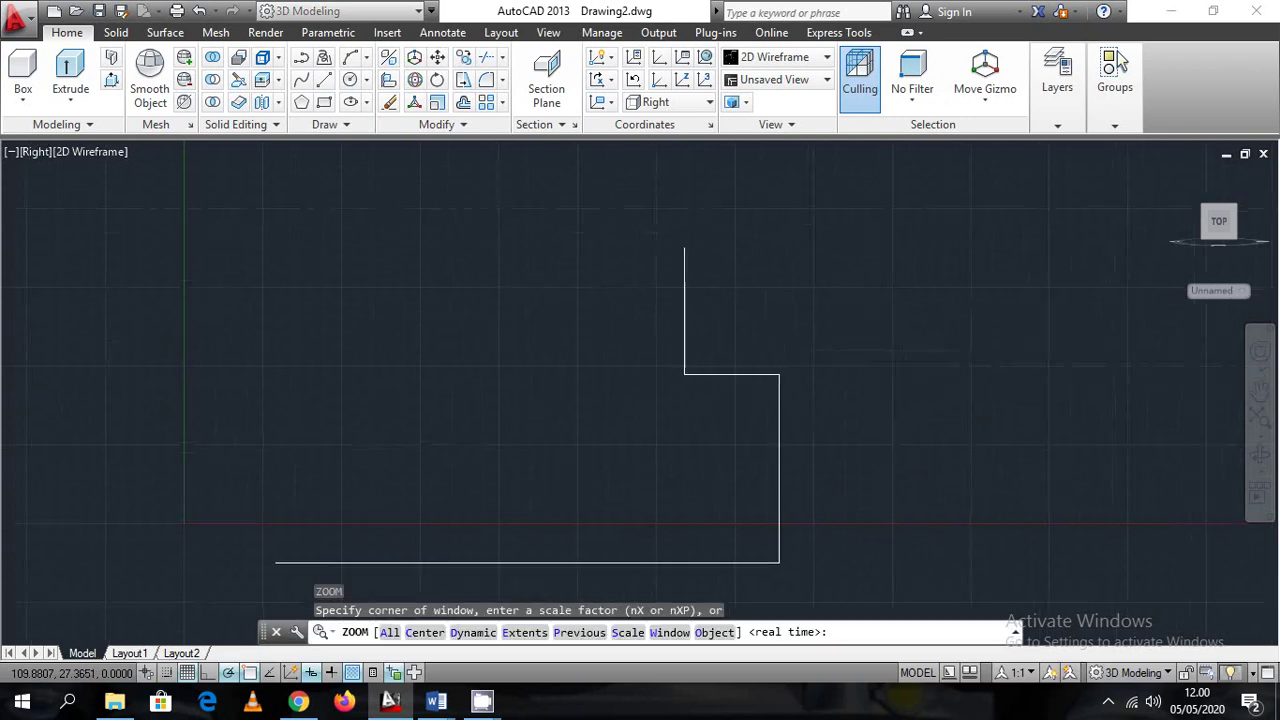
text(a)
key(Return)
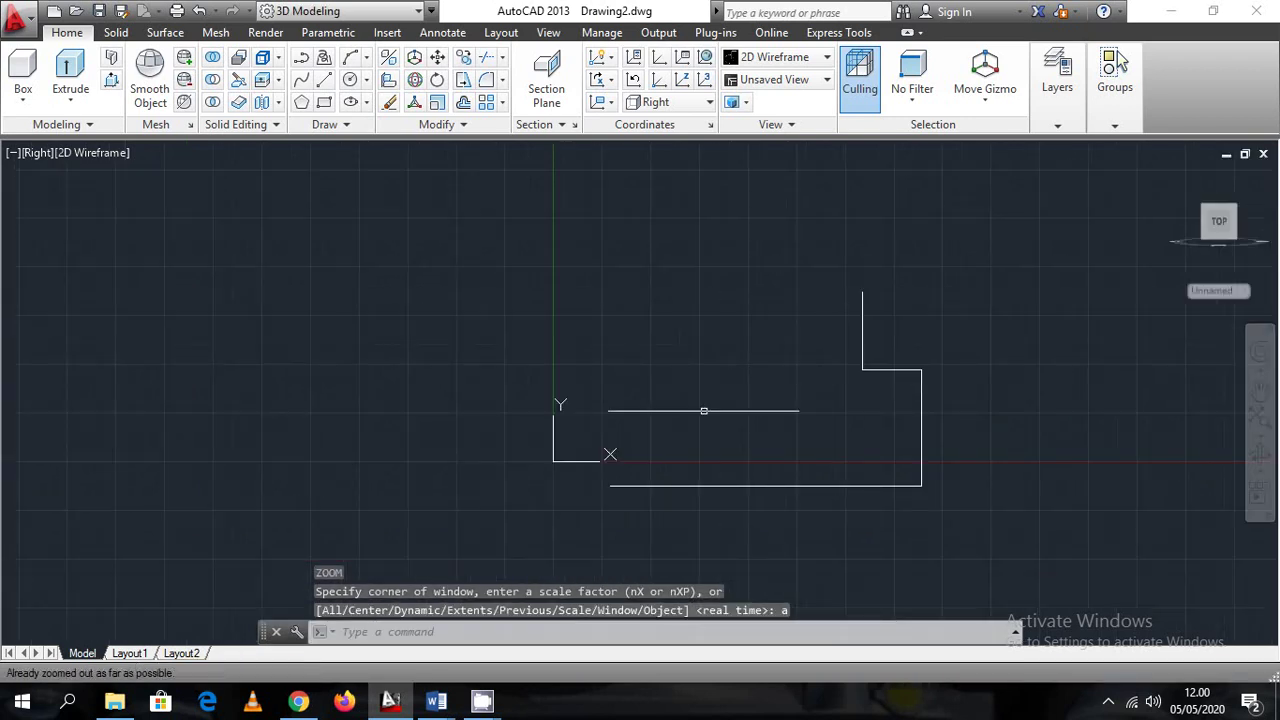
mouse_move(436, 701)
click(376, 636)
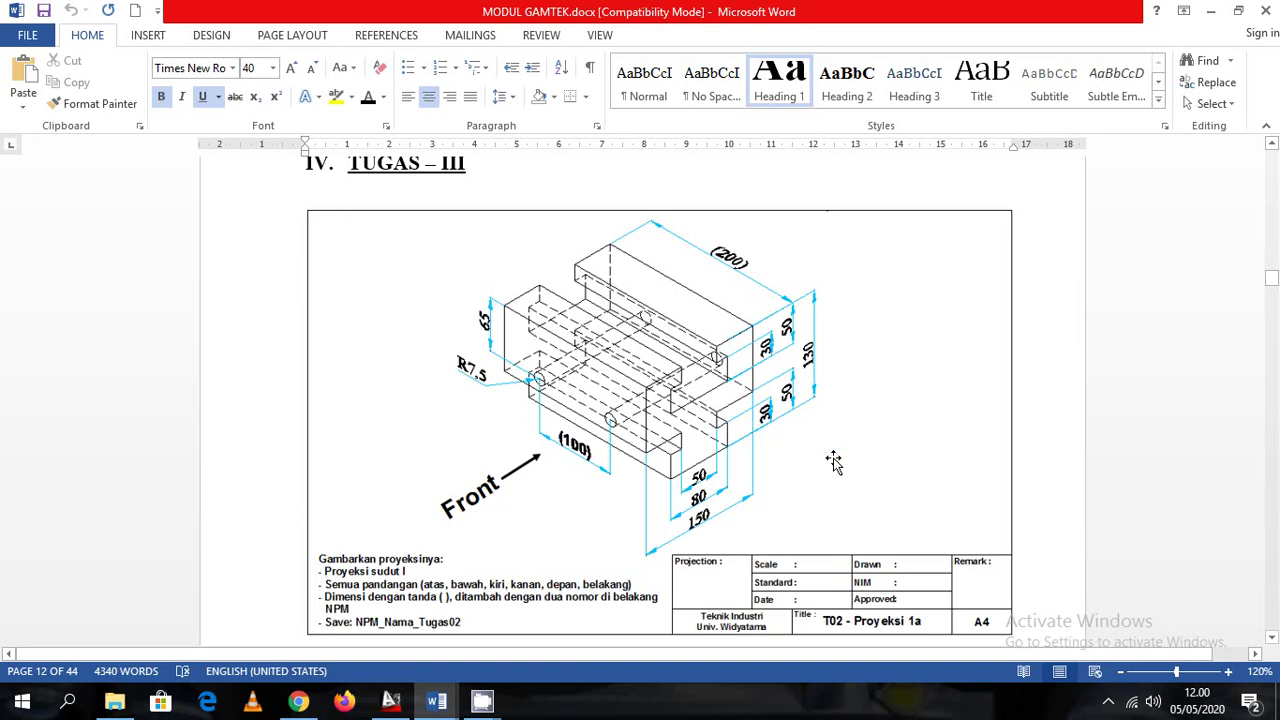
click(391, 701)
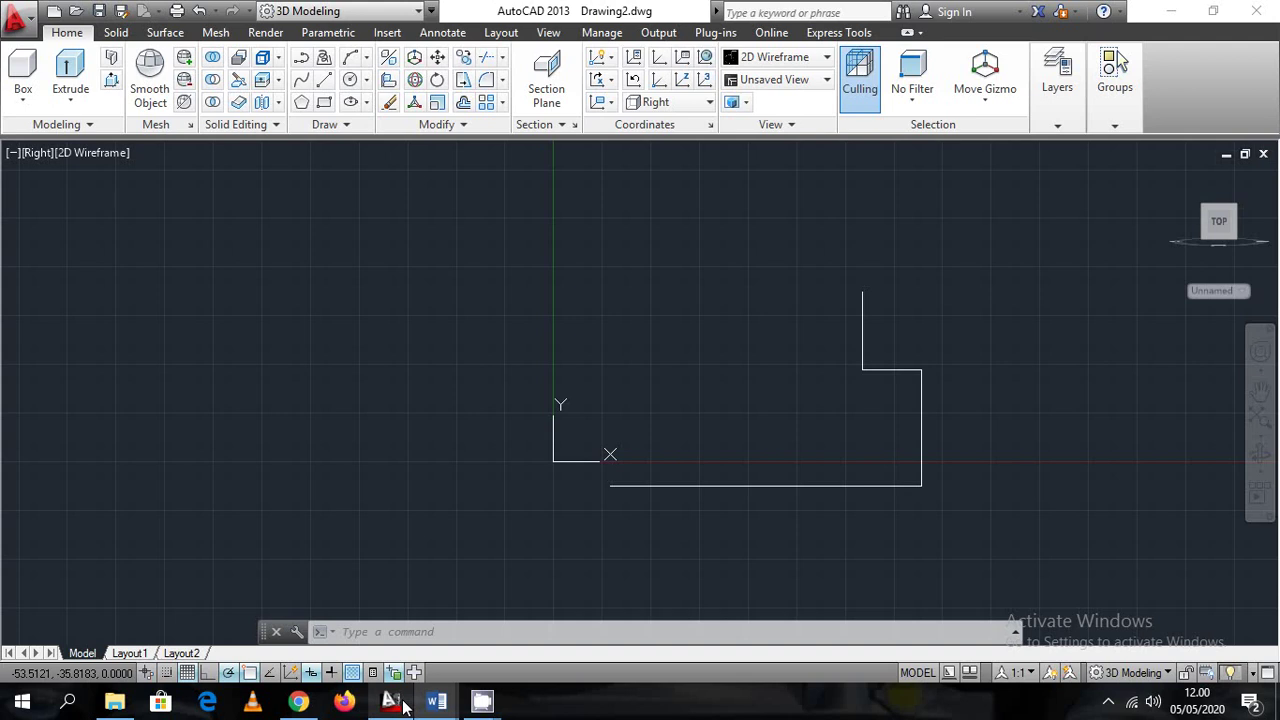
text(z)
key(Return)
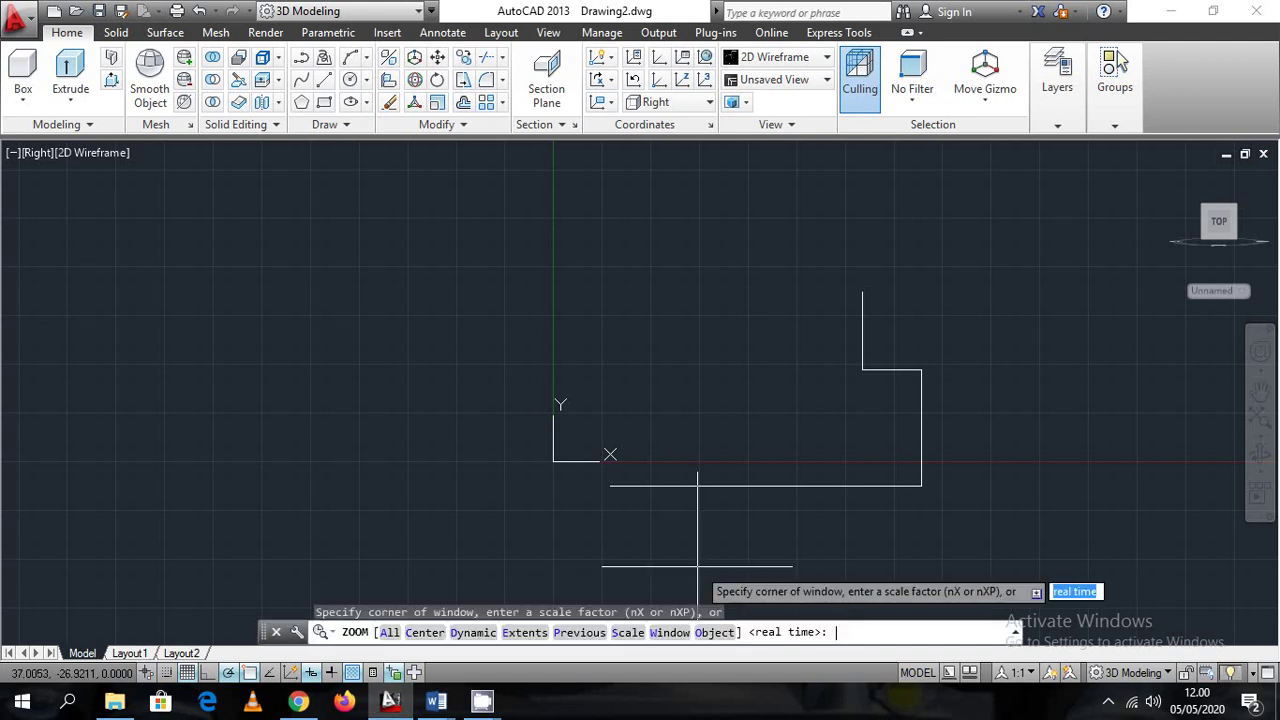
key(Escape)
Draw a horizontal line 150 units long in the empty space below the profile's base edge and end the command
text(l)
key(Return)
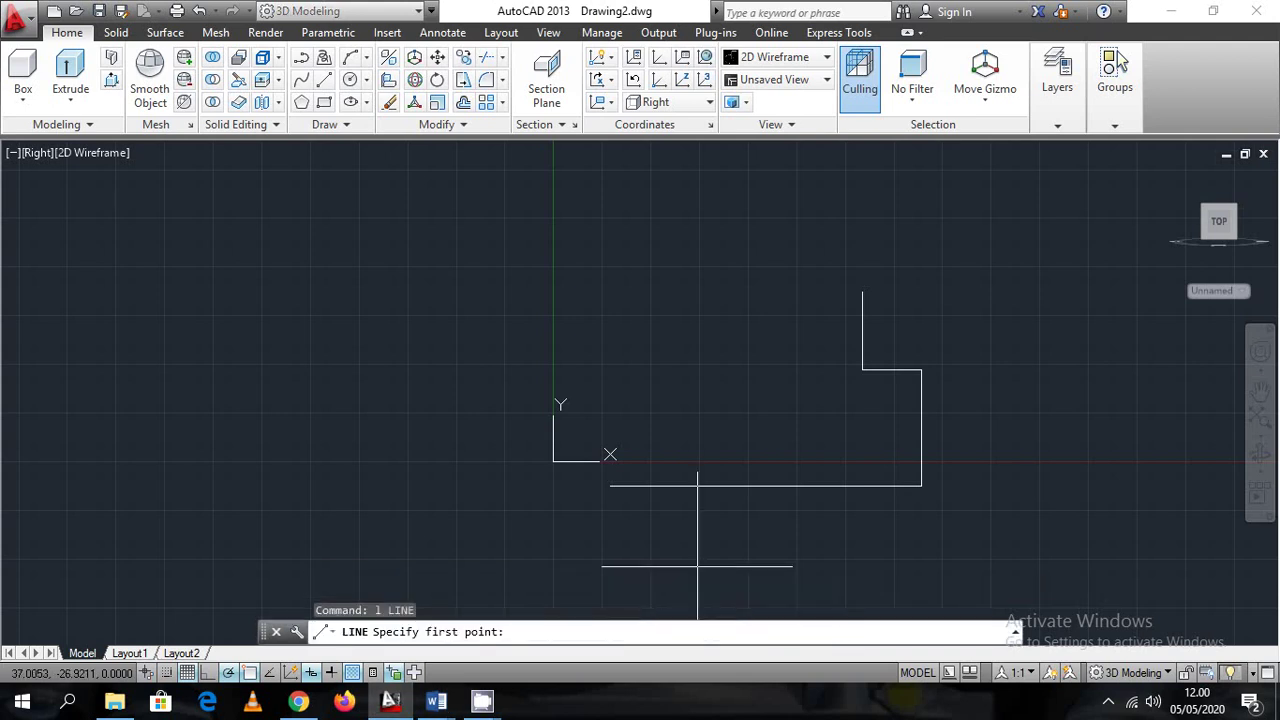
click(600, 547)
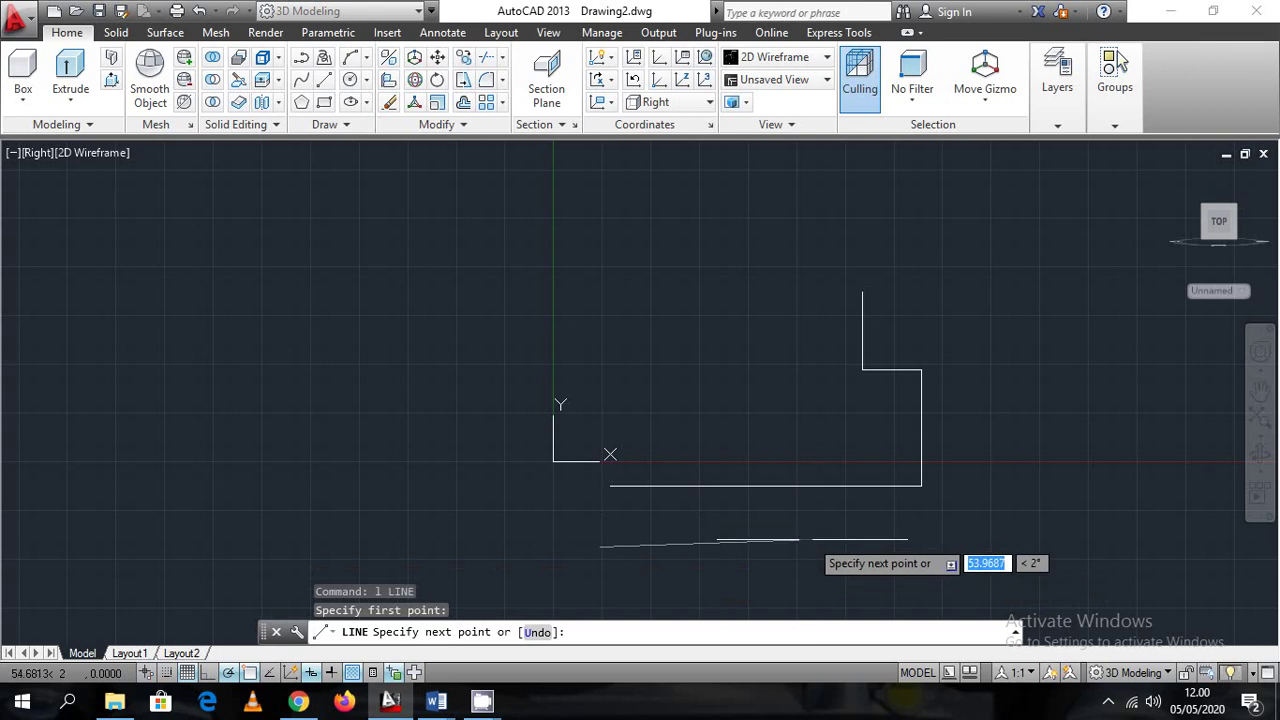
text(1)
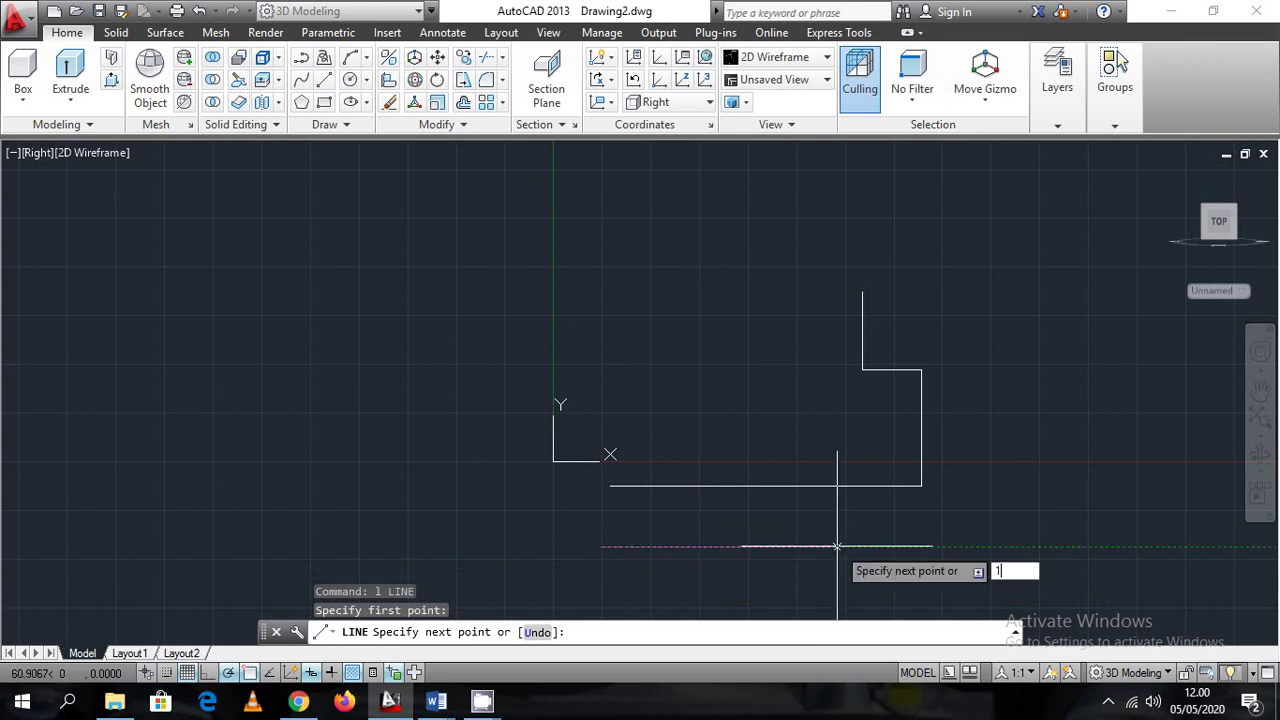
text(50)
key(Return)
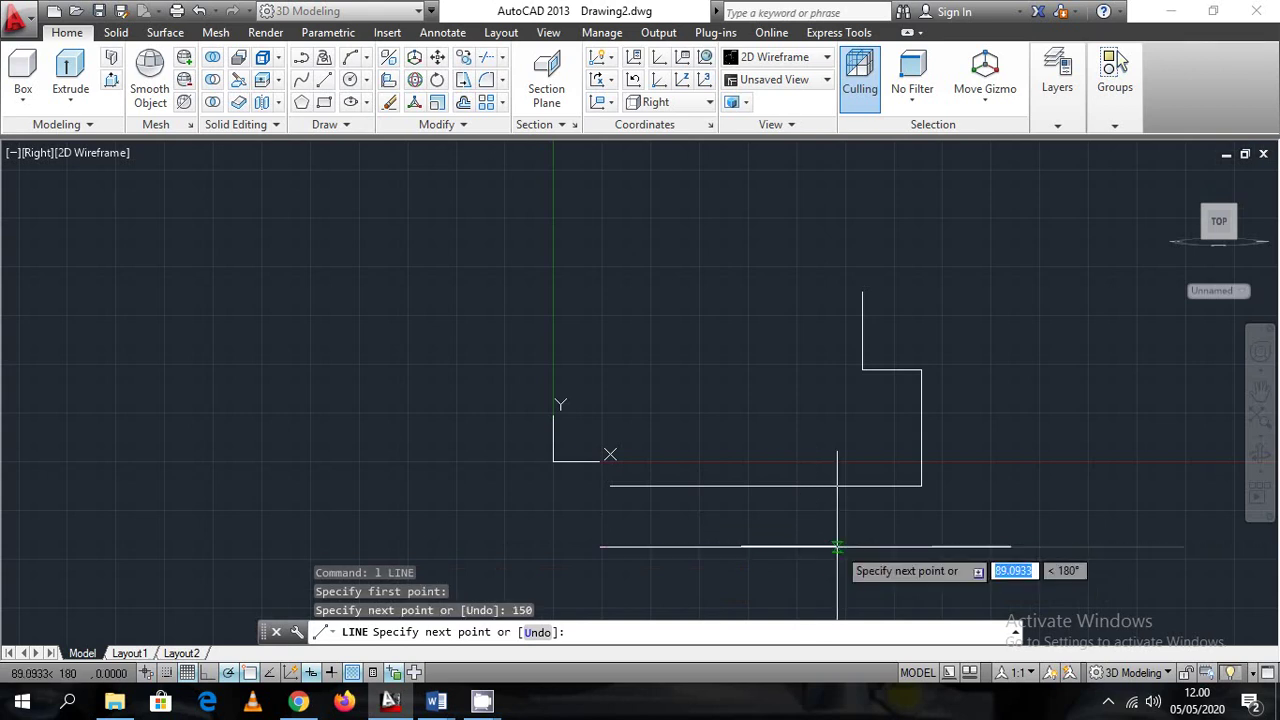
key(Escape)
Move the 150-unit line by its midpoint onto the midpoint of the profile's base edge
click(908, 547)
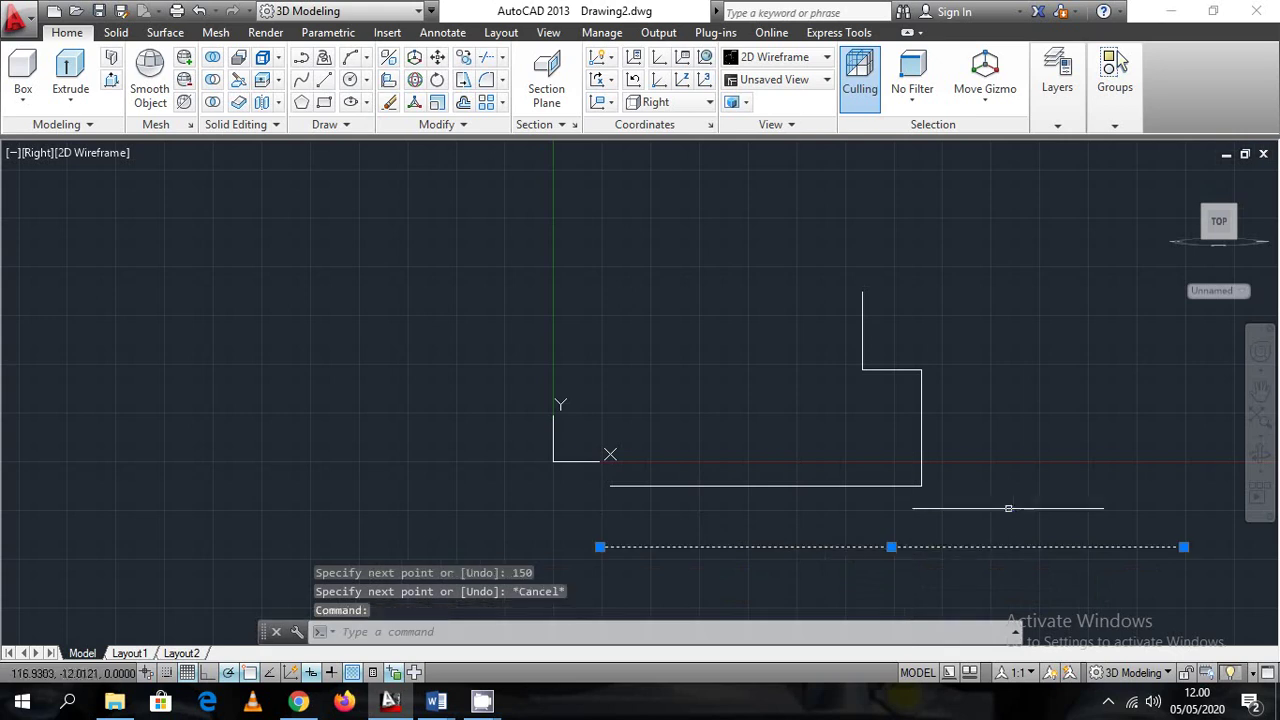
right_click(1030, 505)
click(1078, 361)
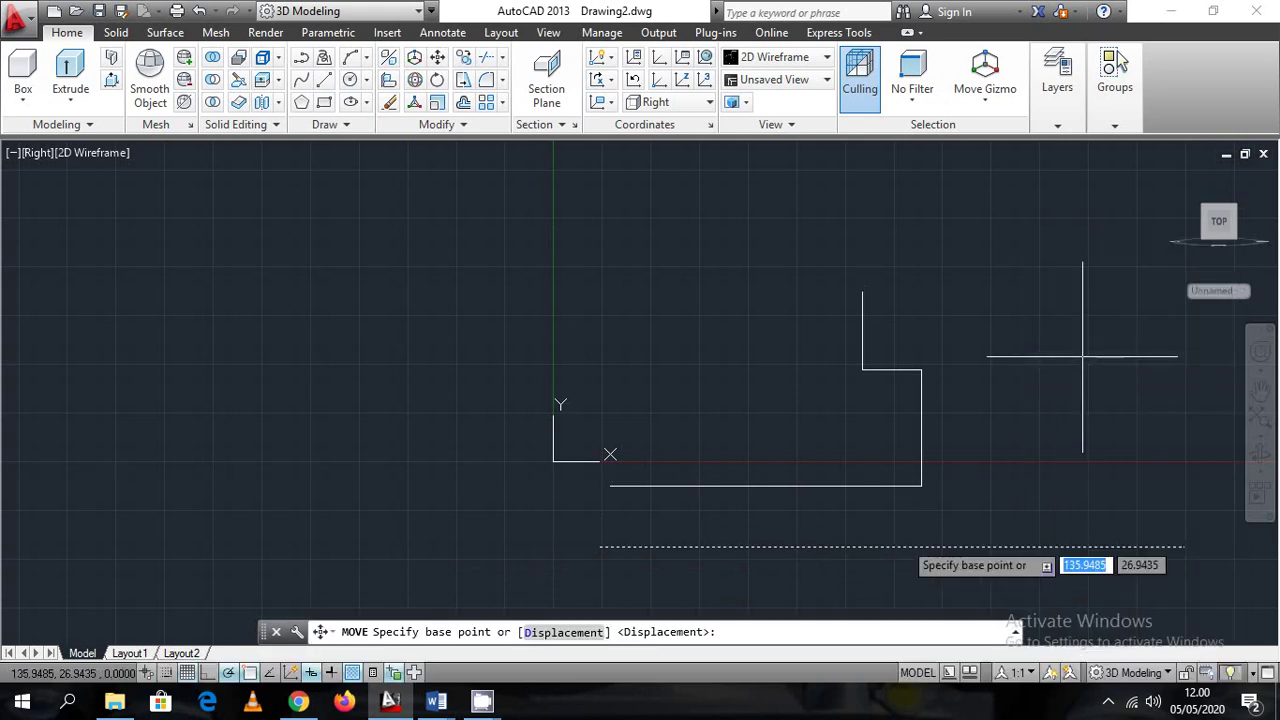
click(892, 547)
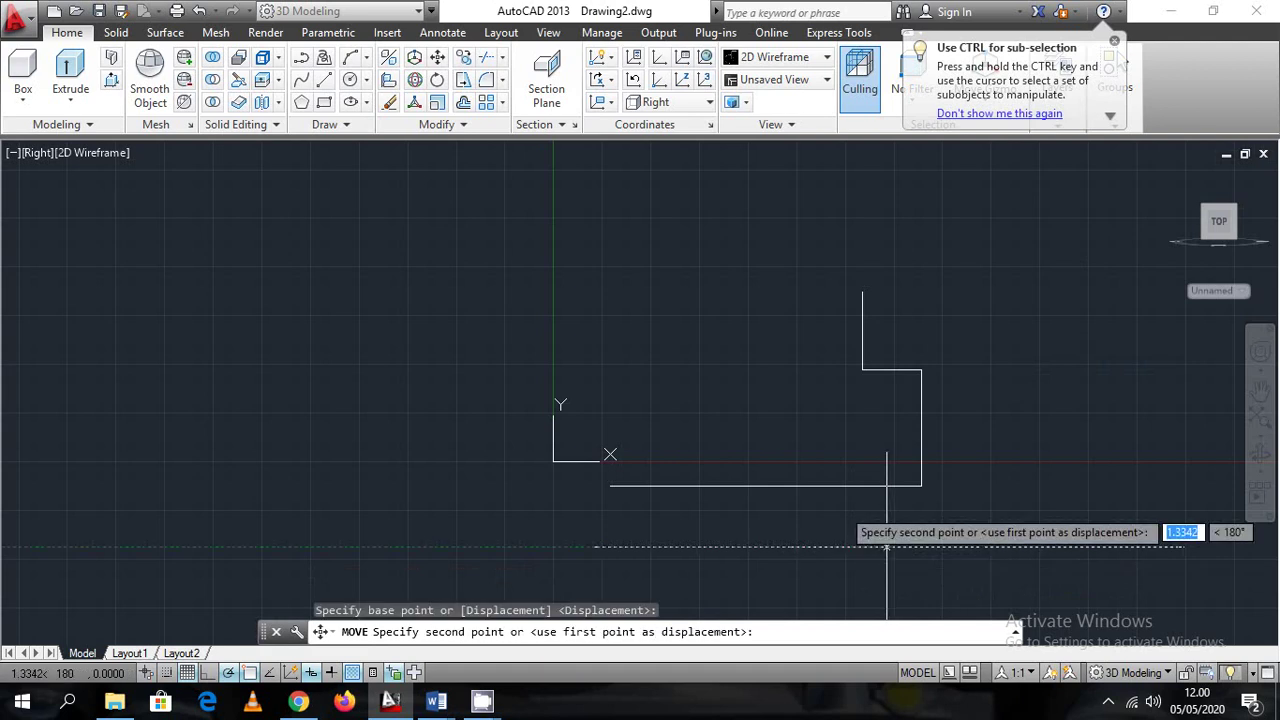
click(764, 490)
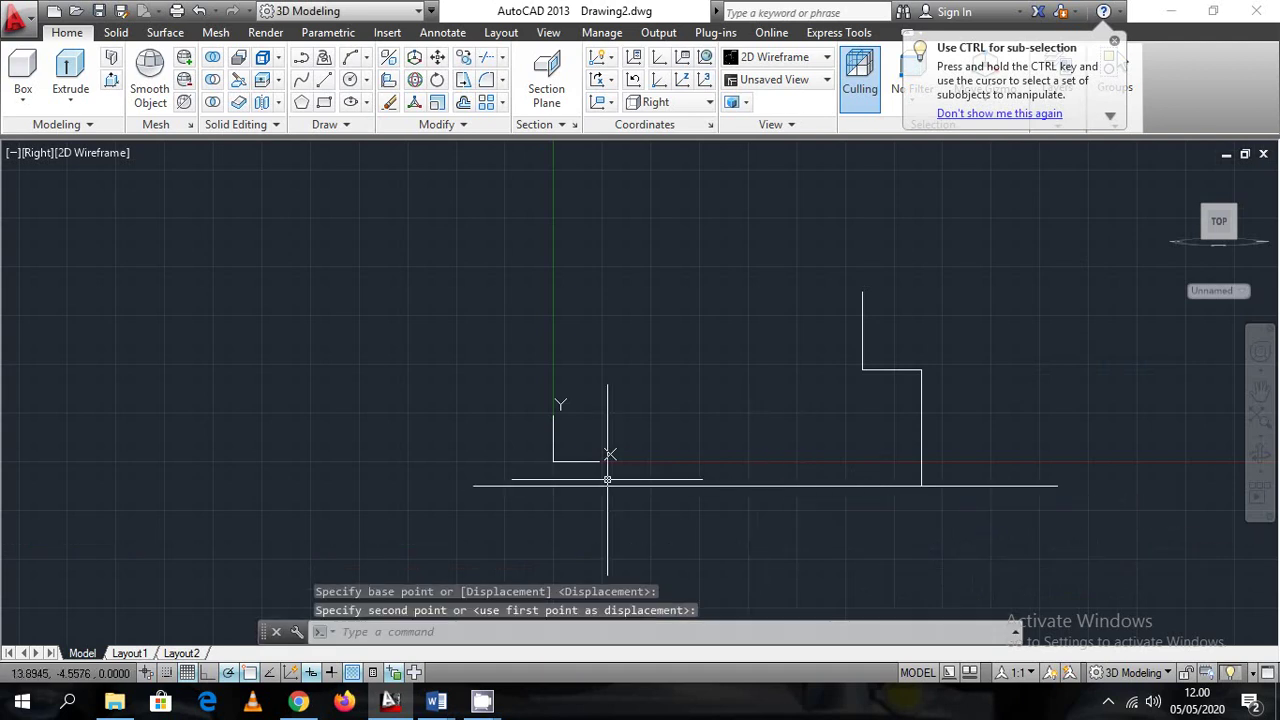
Move the 150-unit line straight up 50 units from the base edge to the upper end of the profile's short vertical edge
right_click(632, 408)
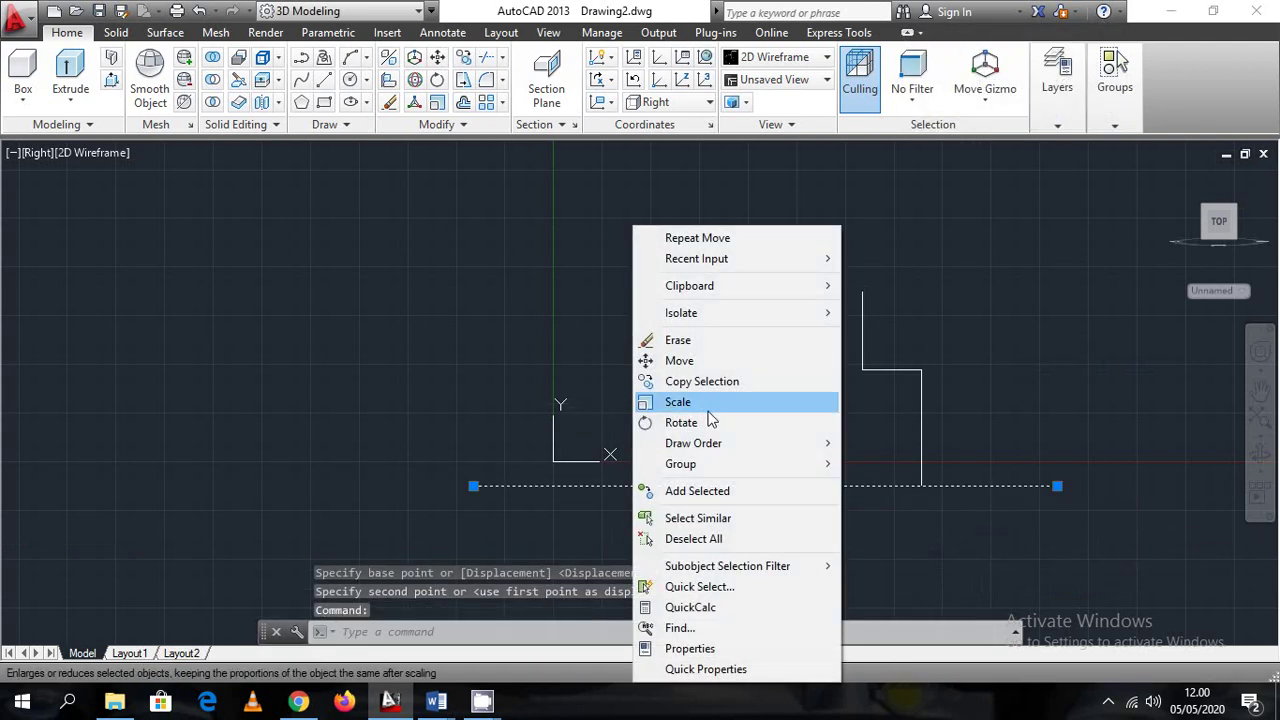
click(712, 361)
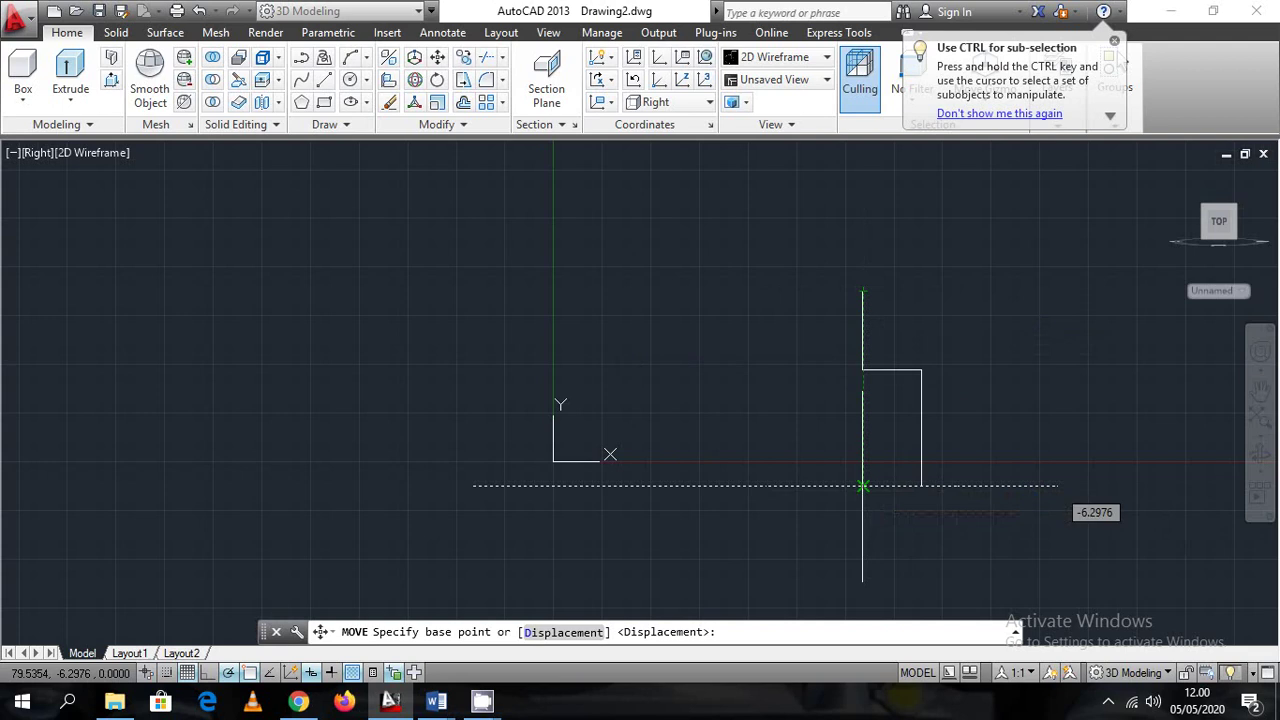
click(863, 487)
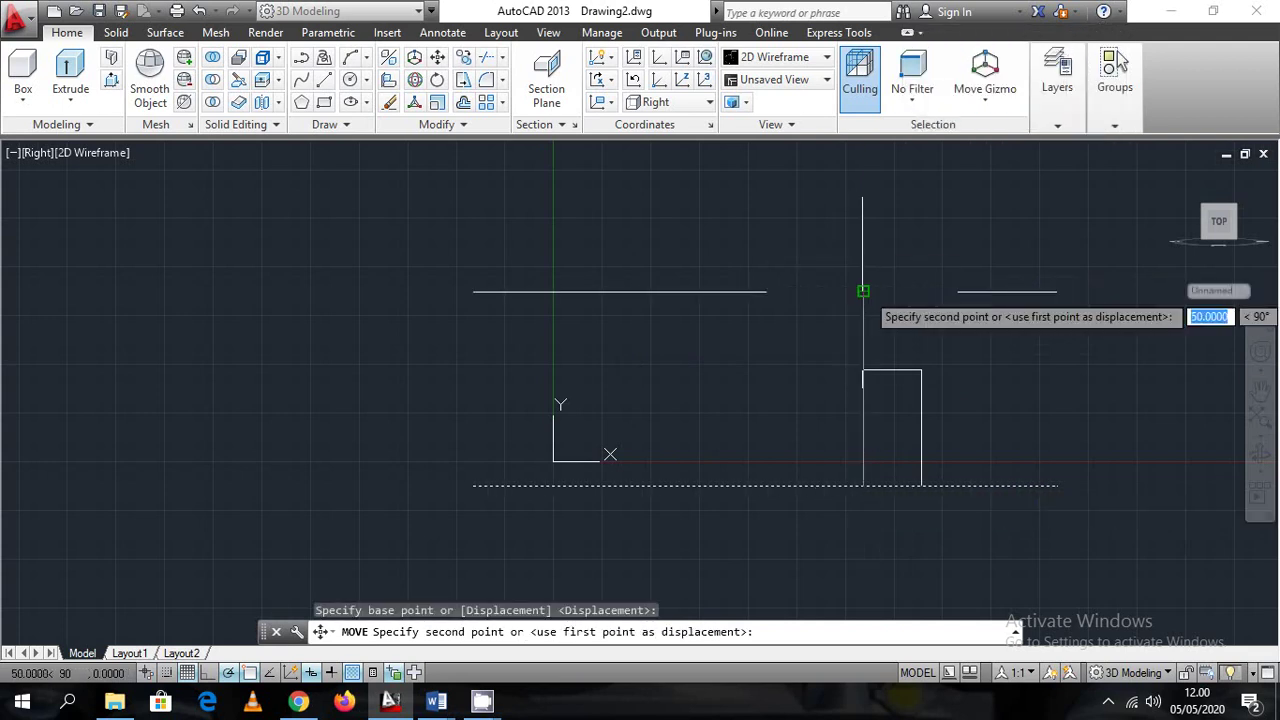
click(863, 289)
scroll(894, 346, up, 1)
middle_drag(760, 506, 705, 497)
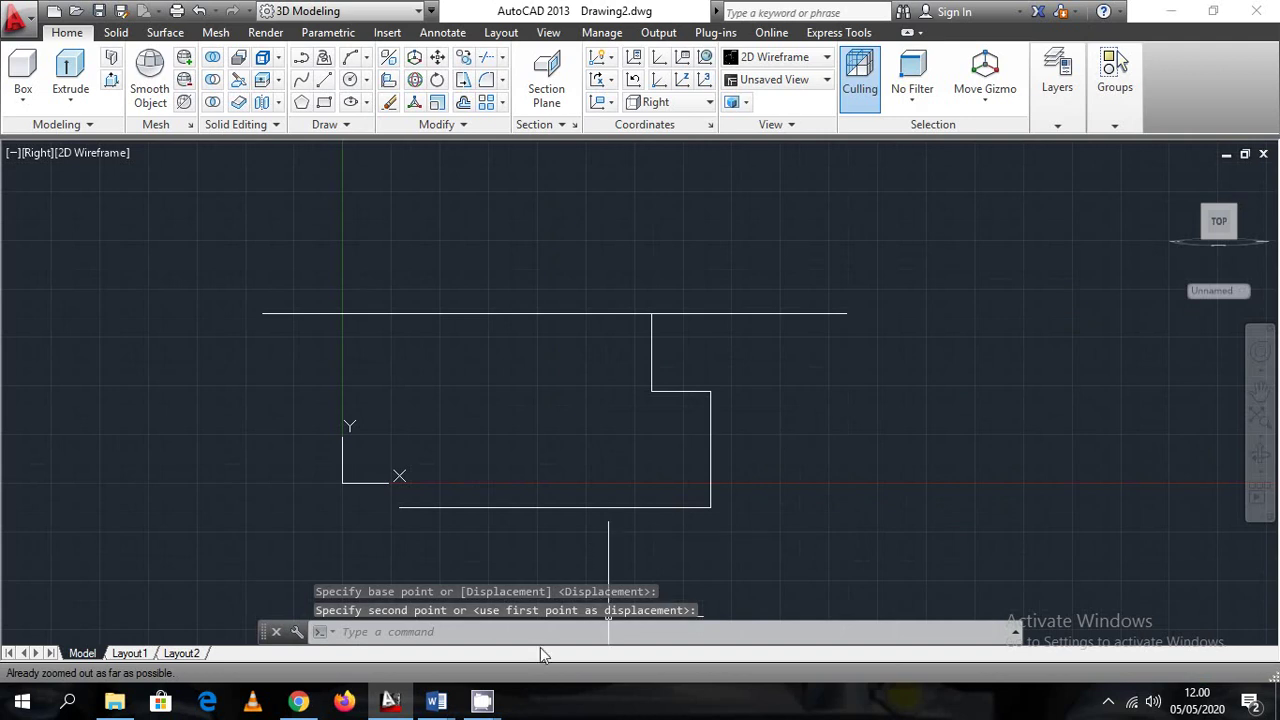
Check the block's height dimensions in the TUGAS – III drawing in MODUL GAMTEK.docx in Word, and return to AutoCAD
mouse_move(447, 704)
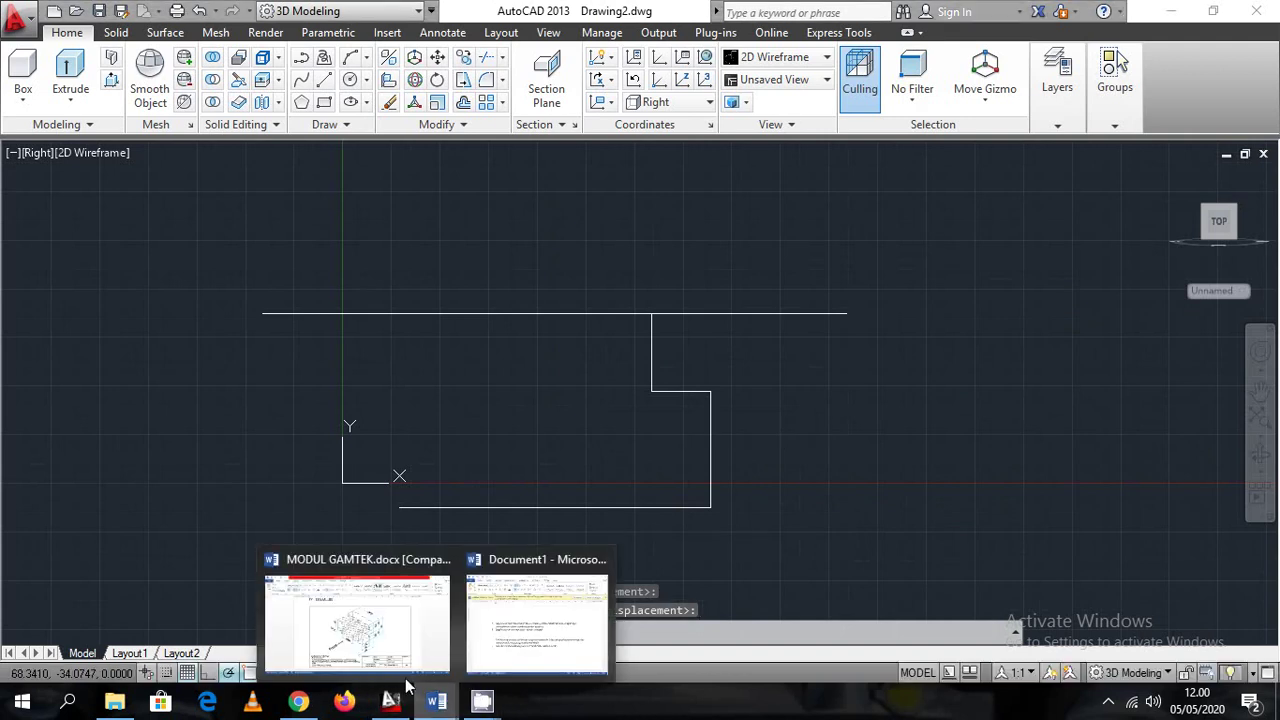
click(393, 668)
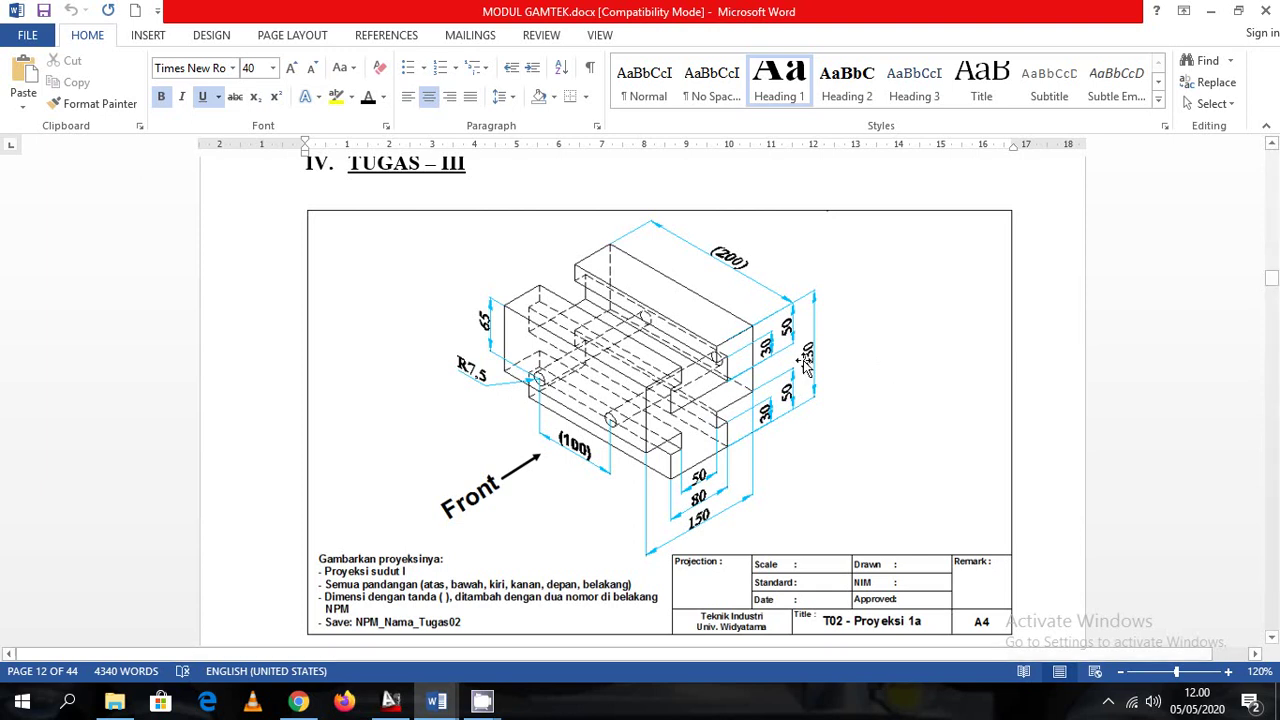
click(398, 702)
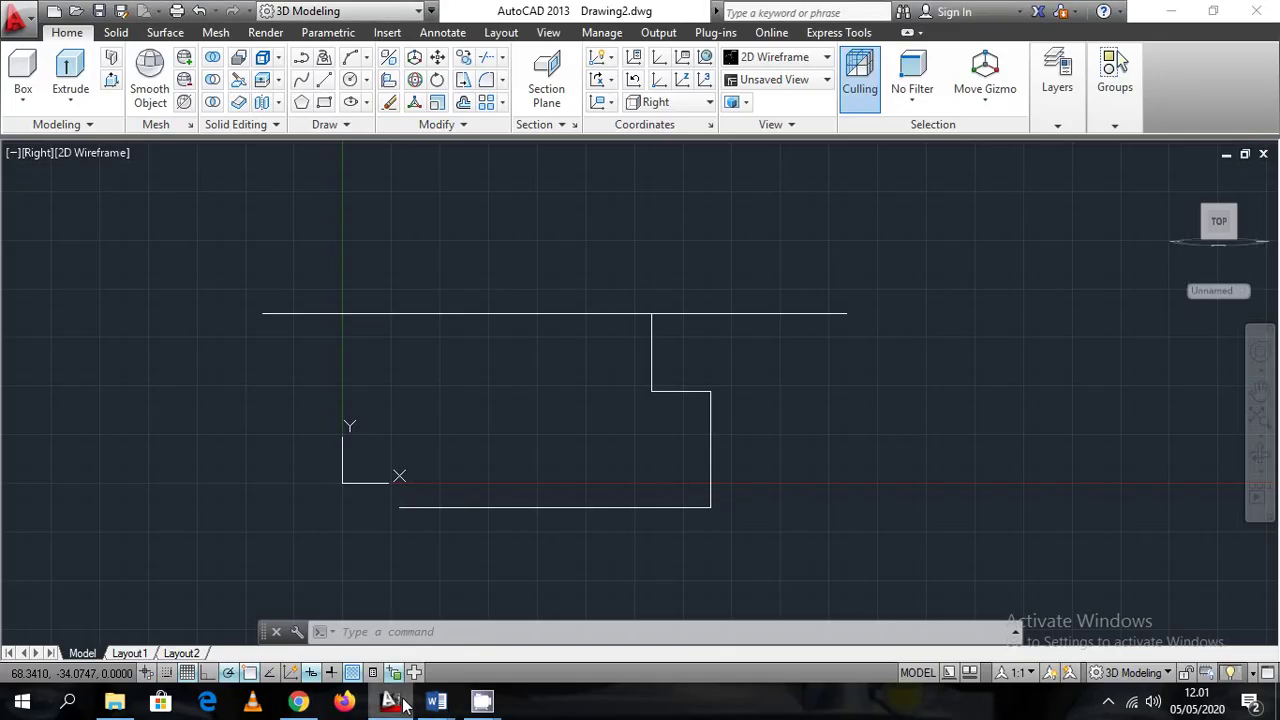
Draw a line 80 units straight up from the right end of the 150-unit line, and display the whole profile with Zoom All
text(l)
key(Return)
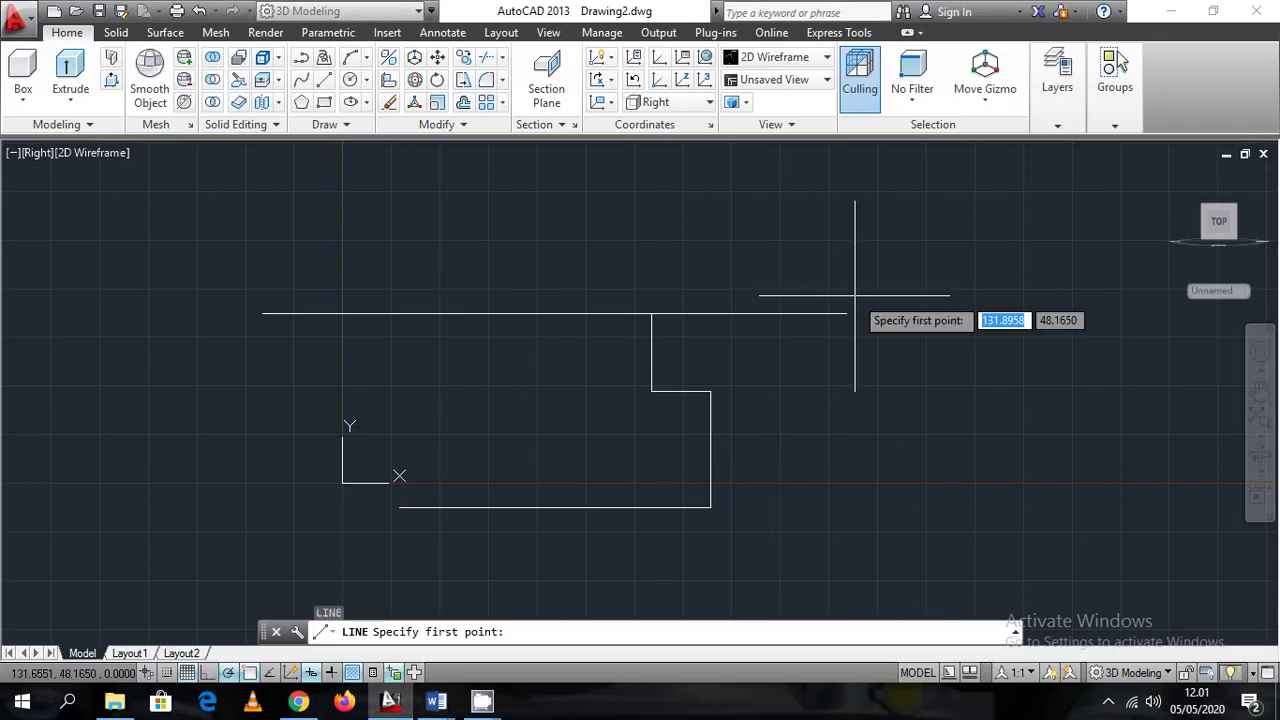
click(846, 314)
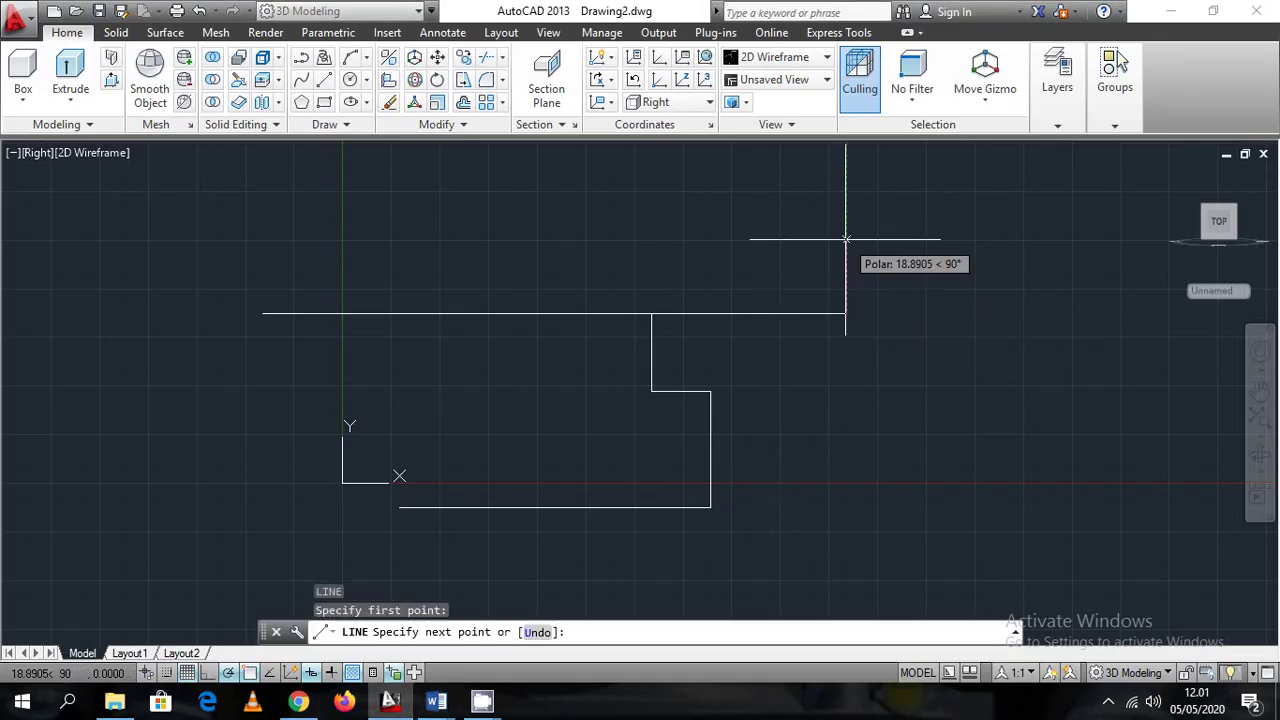
text(80)
key(Return)
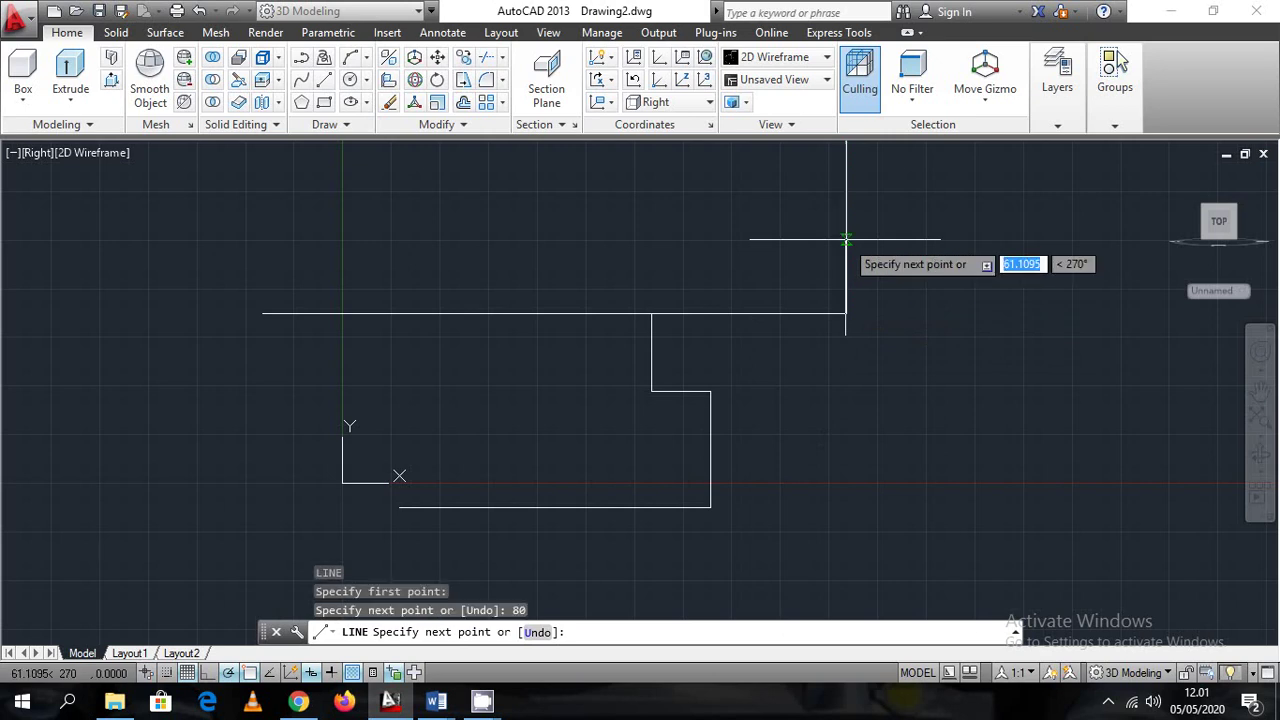
scroll(848, 265, down, 2)
key(Escape)
middle_drag(895, 287, 863, 289)
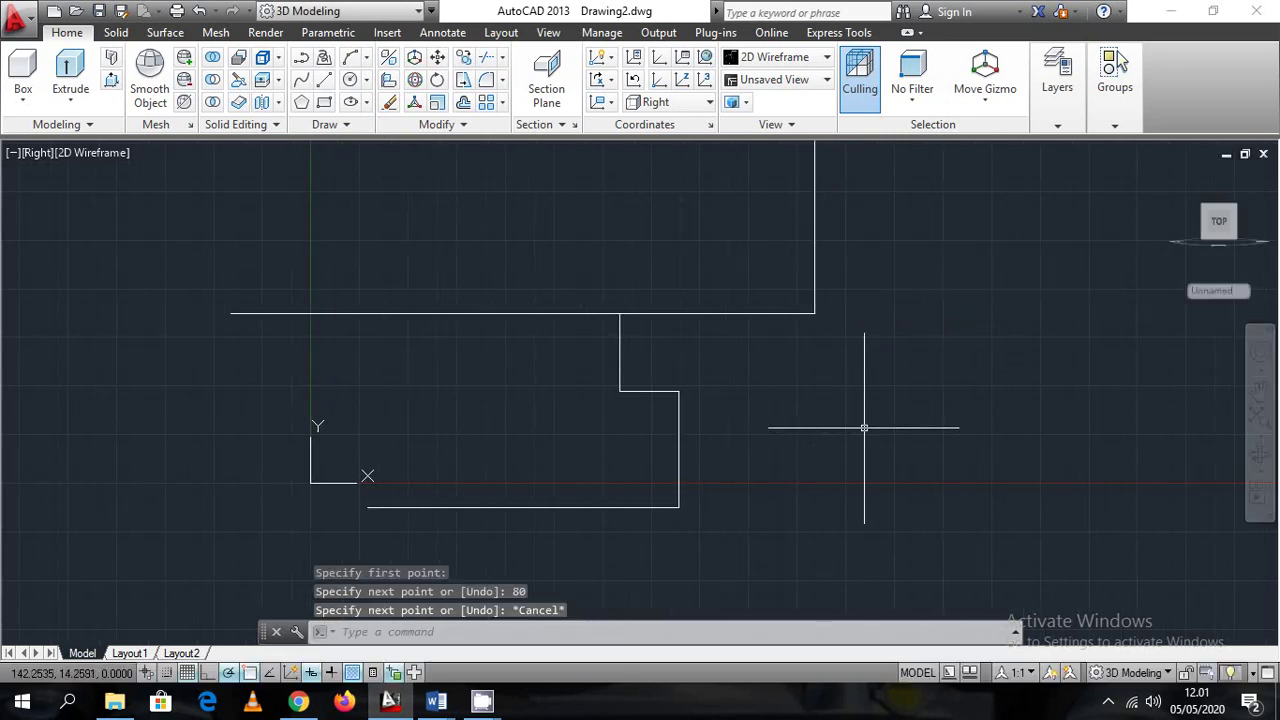
text(z)
key(Return)
text(a)
key(Return)
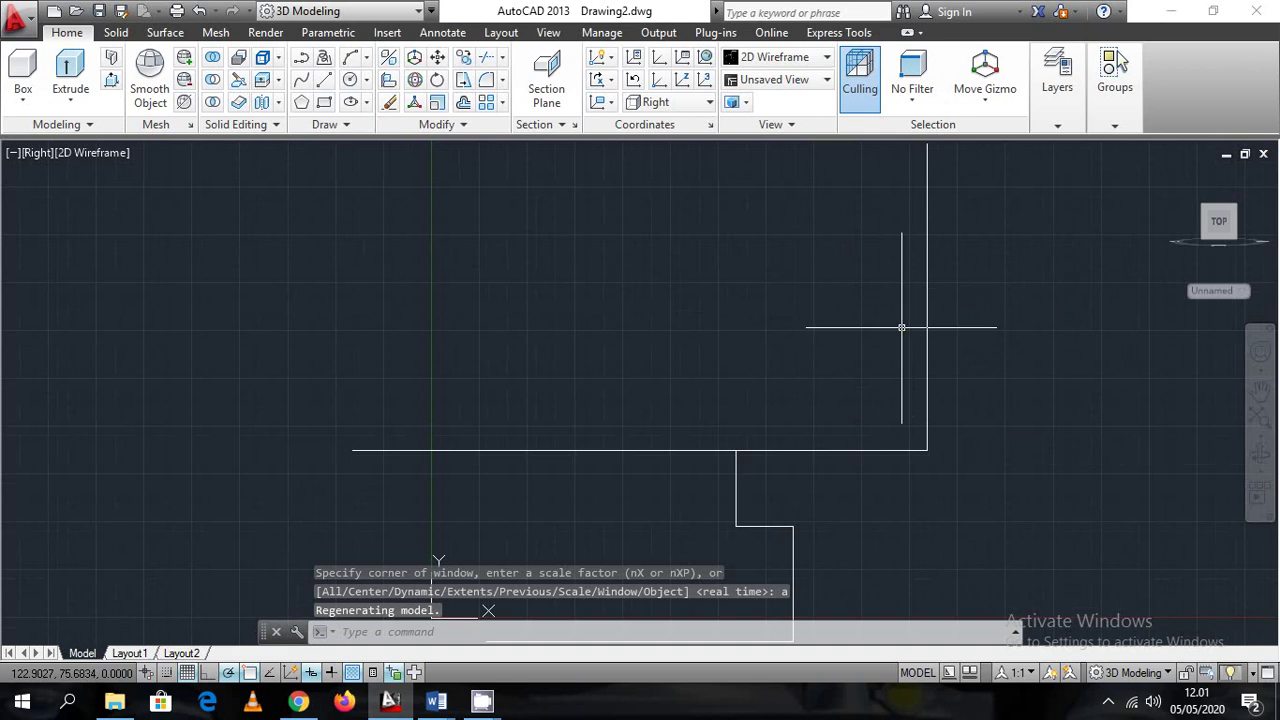
scroll(903, 323, down, 2)
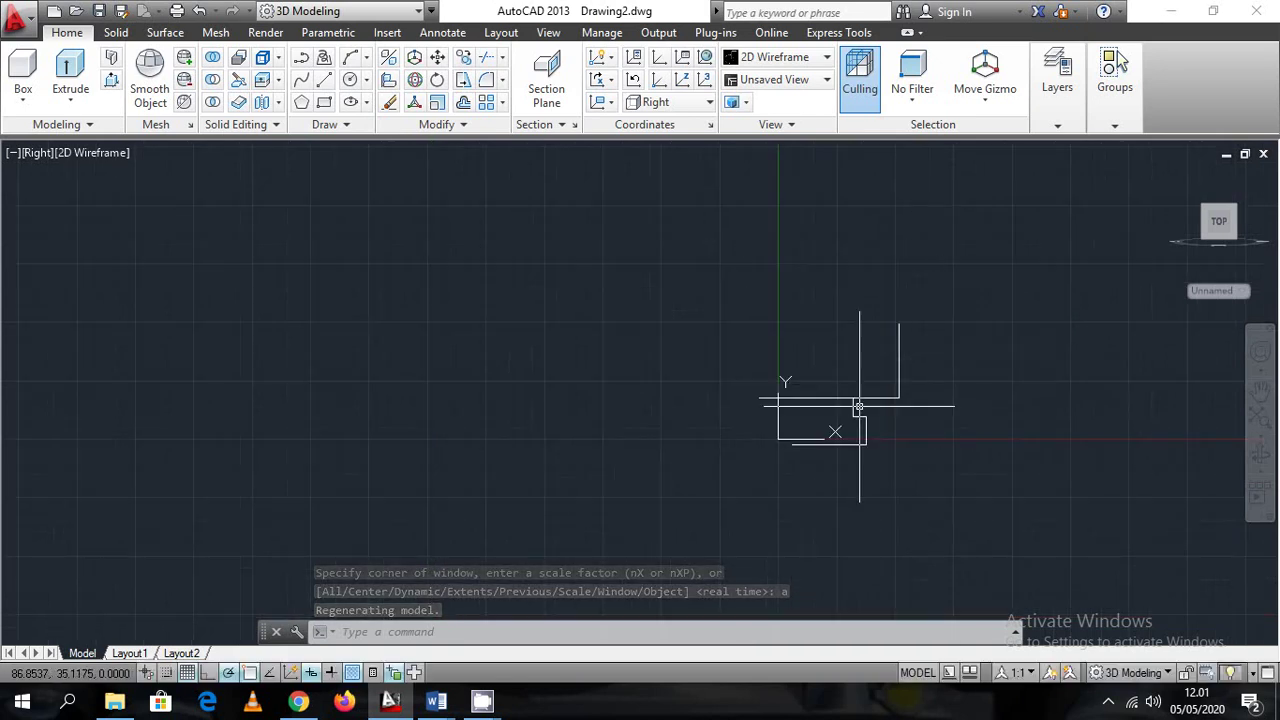
click(902, 451)
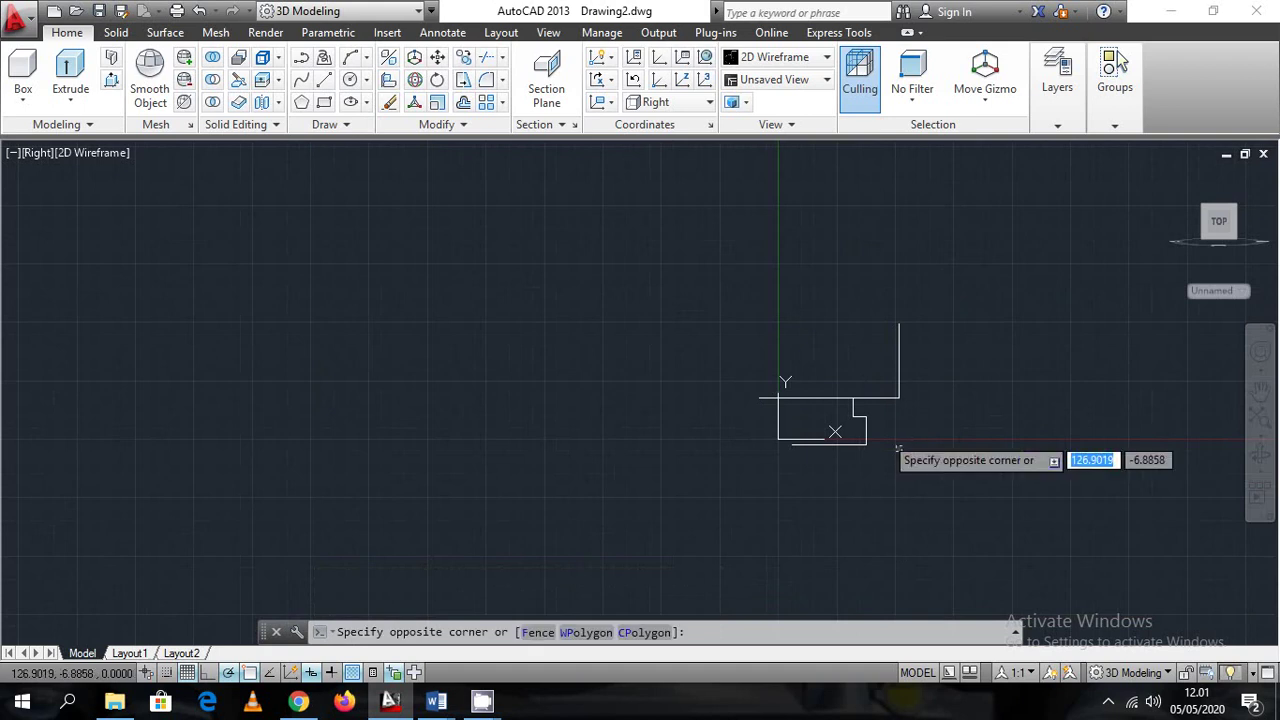
key(Escape)
click(836, 386)
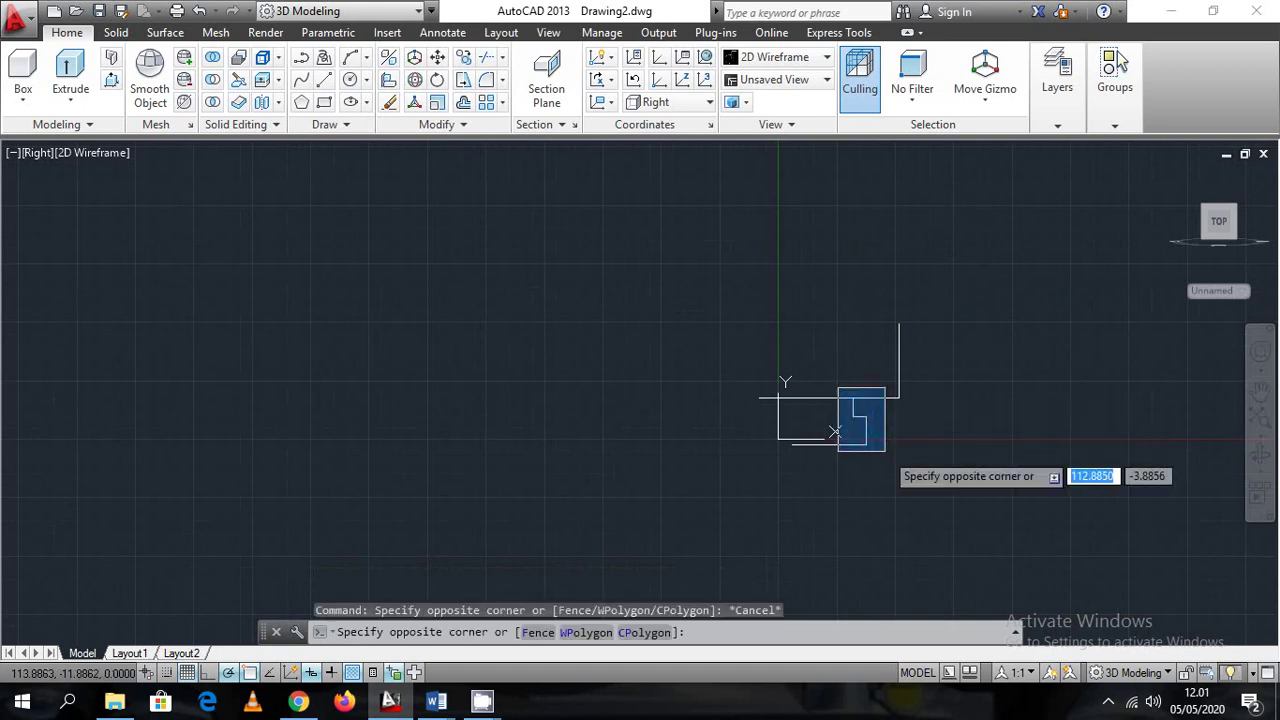
click(887, 464)
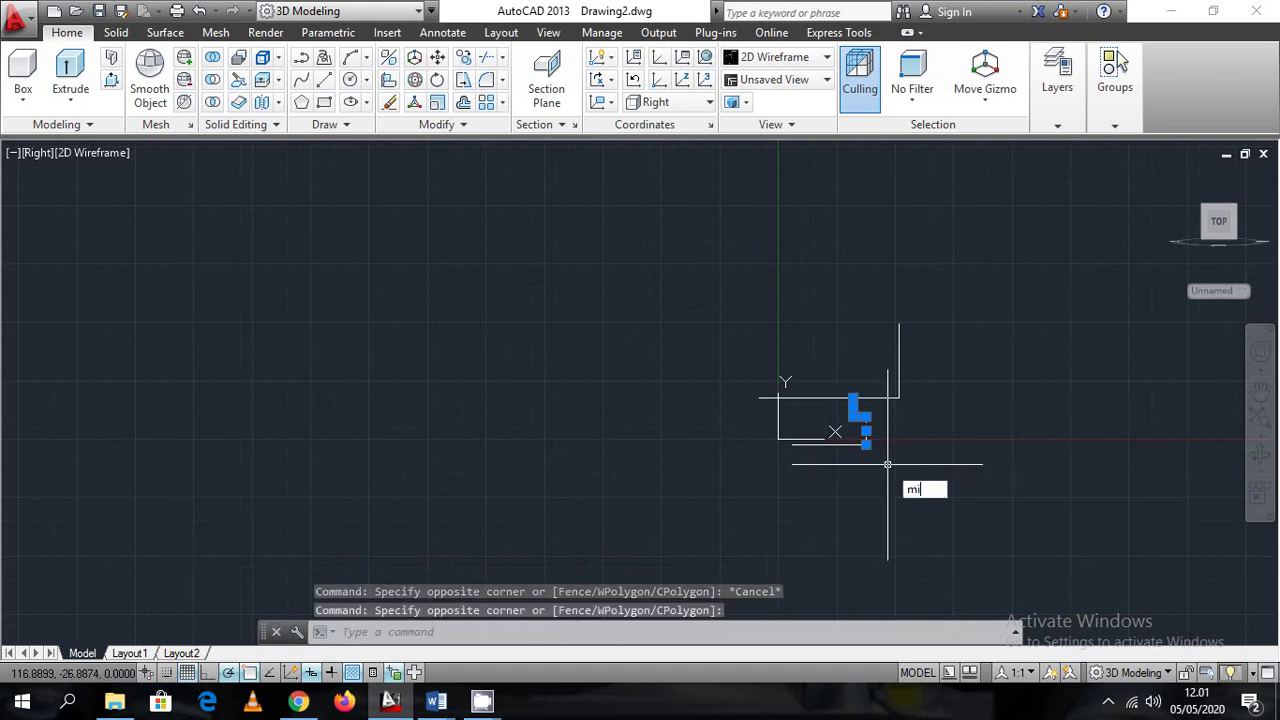
text(mi)
key(Return)
click(824, 443)
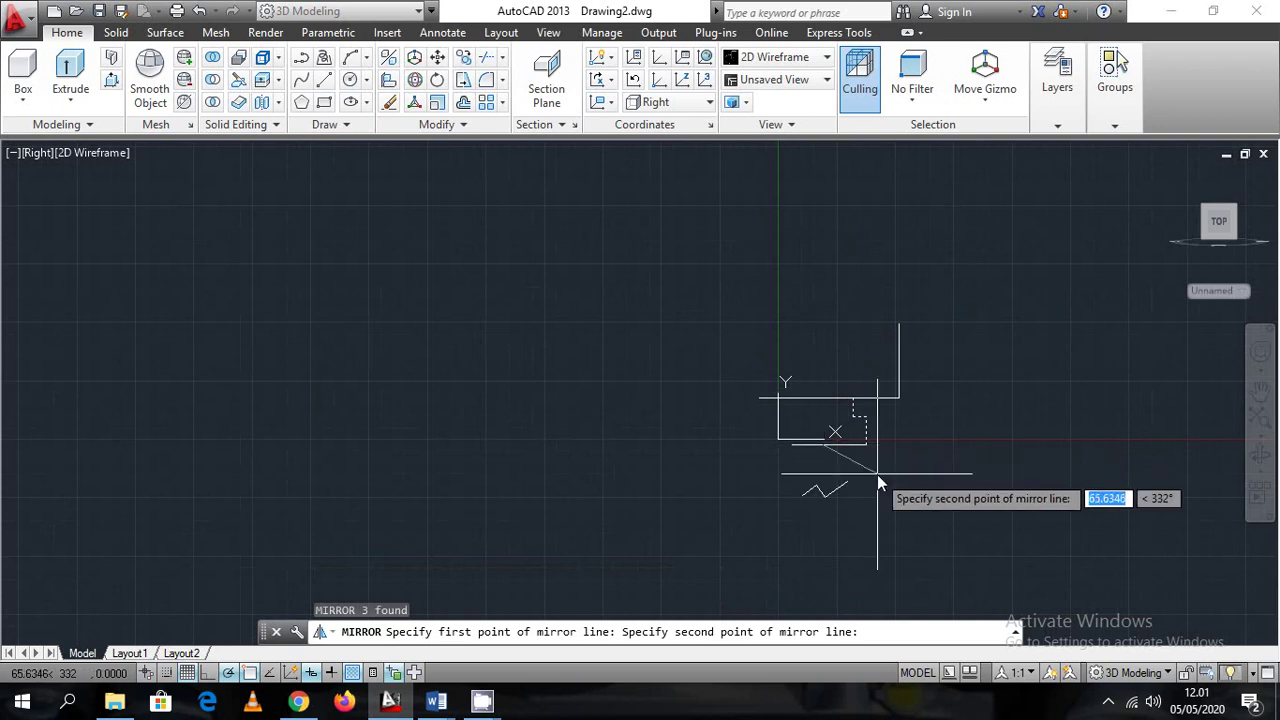
key(Escape)
key(Escape)
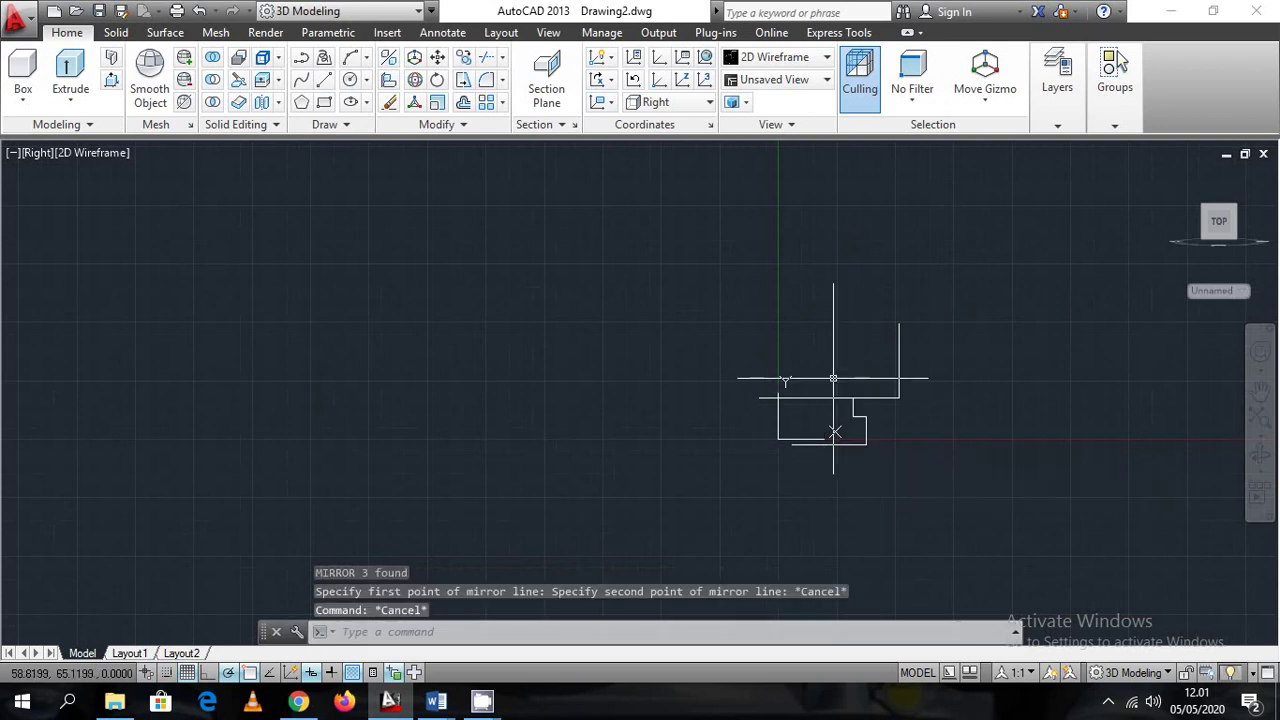
Mirror the three stepped edges on the profile's right about the vertical line through the base edge's midpoint, keeping the originals
click(834, 380)
click(882, 478)
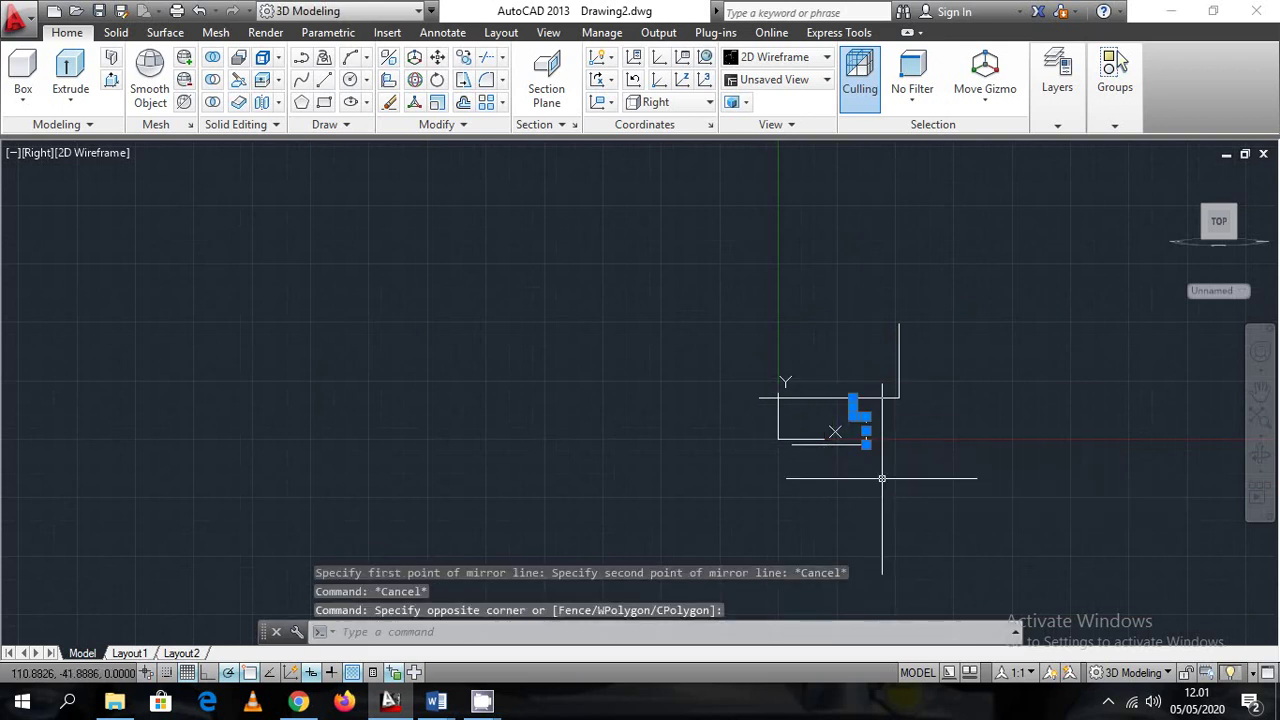
key(Return)
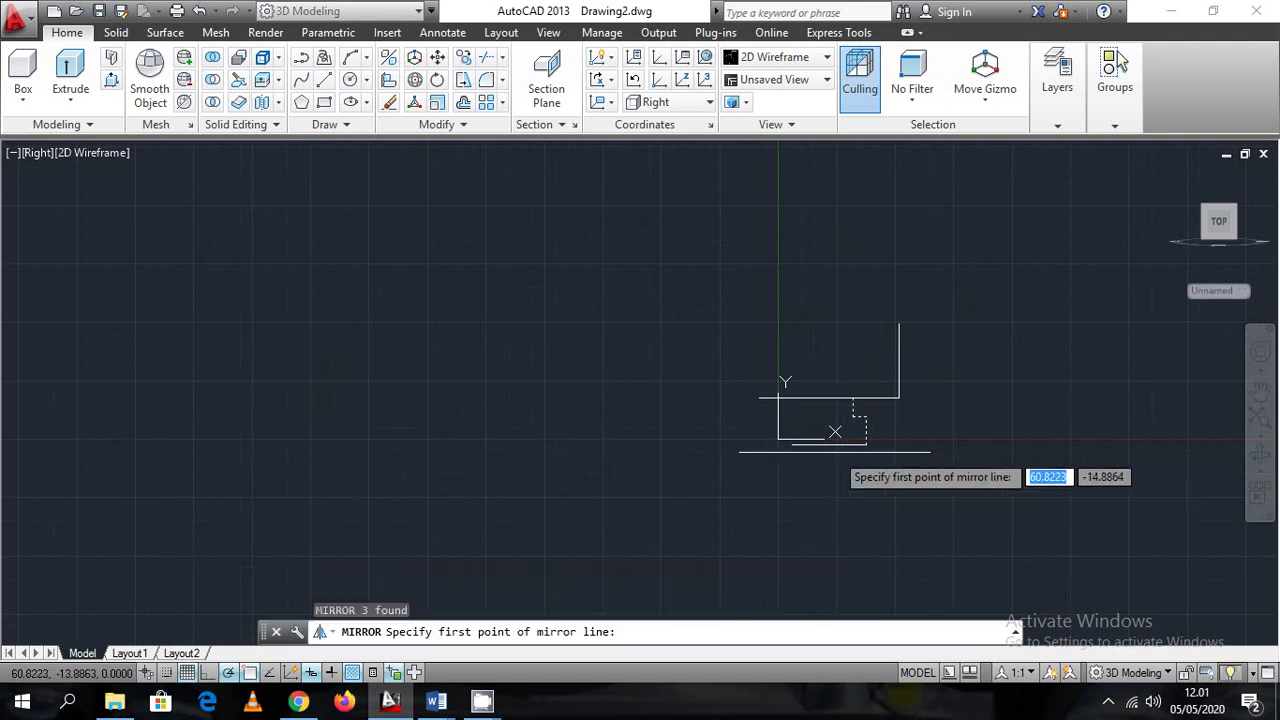
click(828, 407)
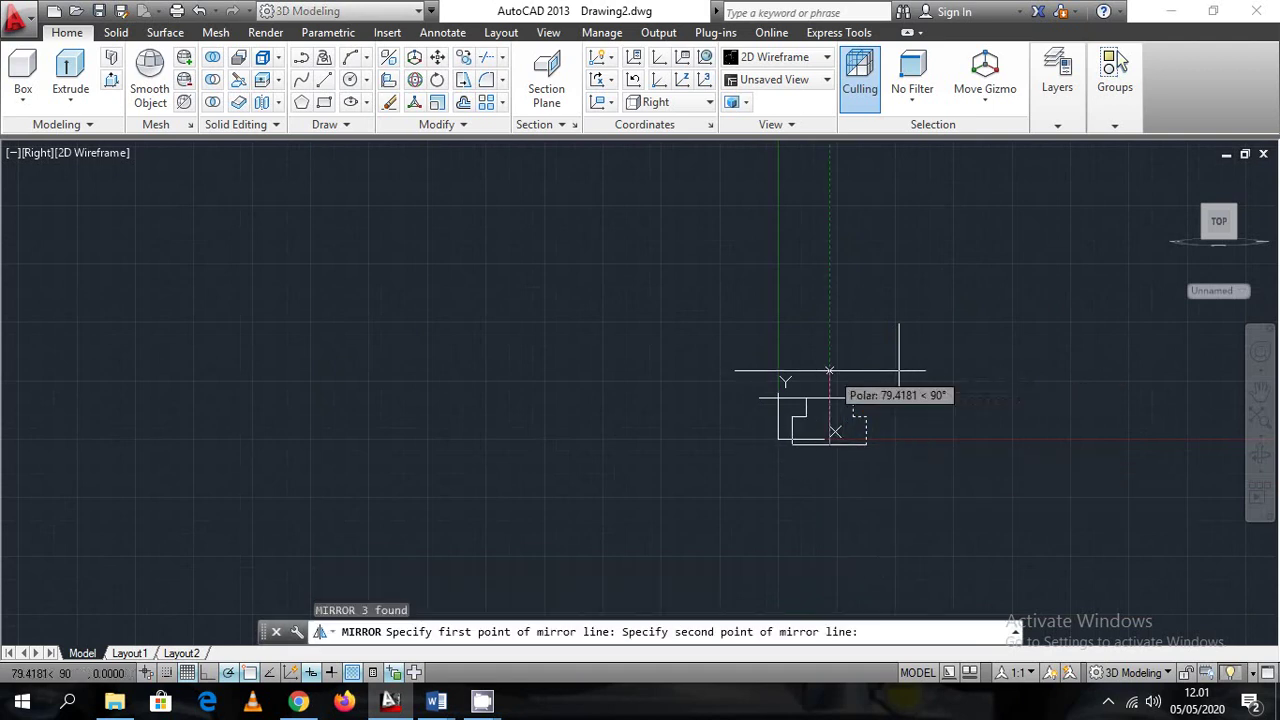
click(830, 370)
key(Return)
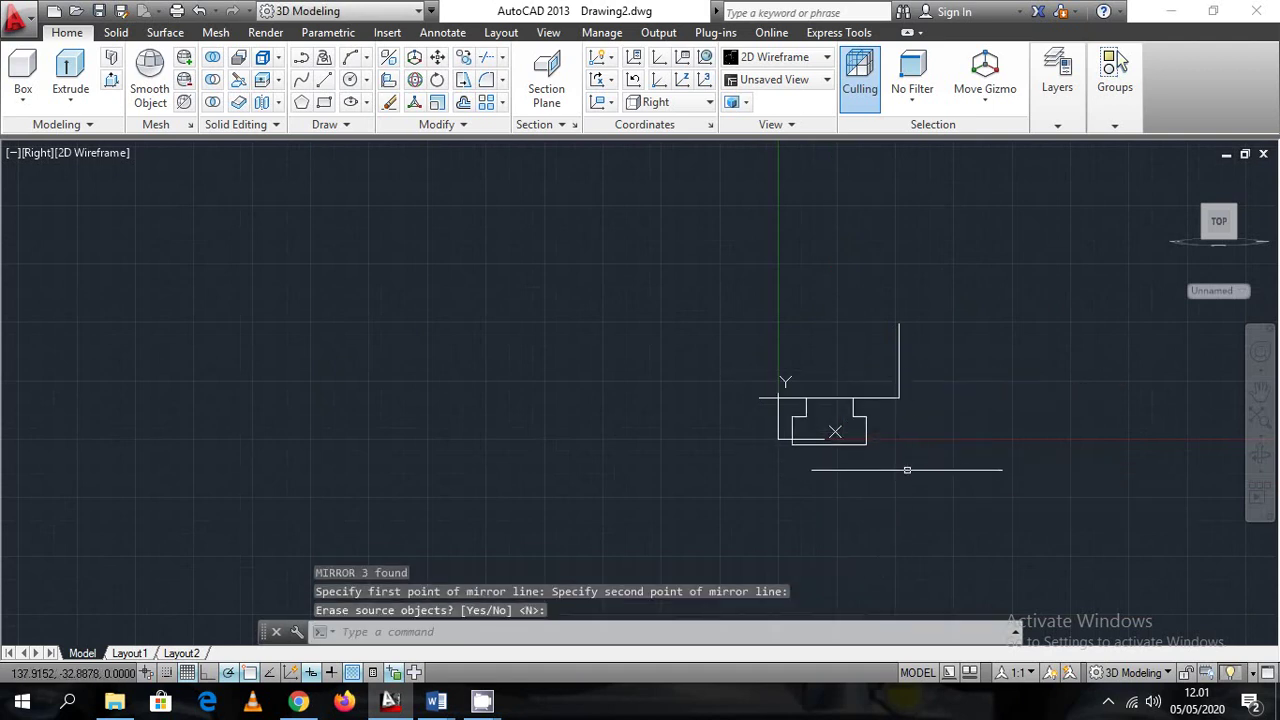
Trim the part of the 150-unit line between the two short vertical neck edges, using all objects as cutting edges
text(tr)
key(Return)
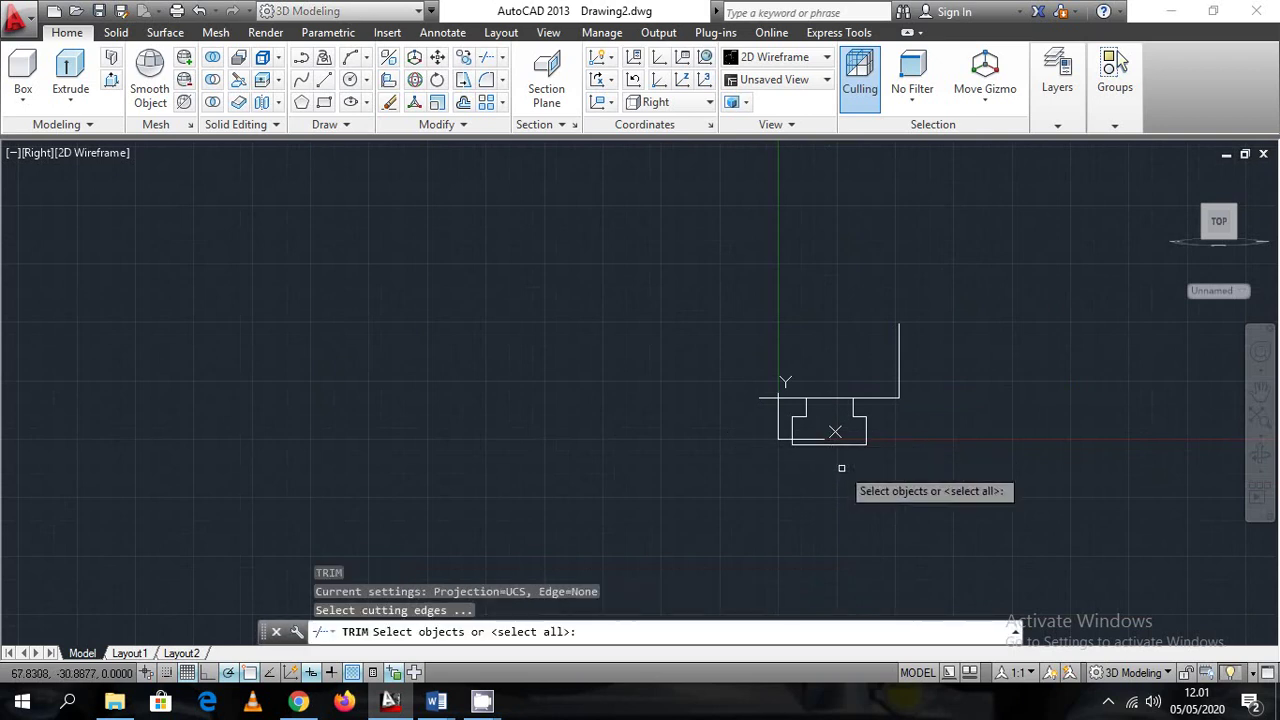
key(Return)
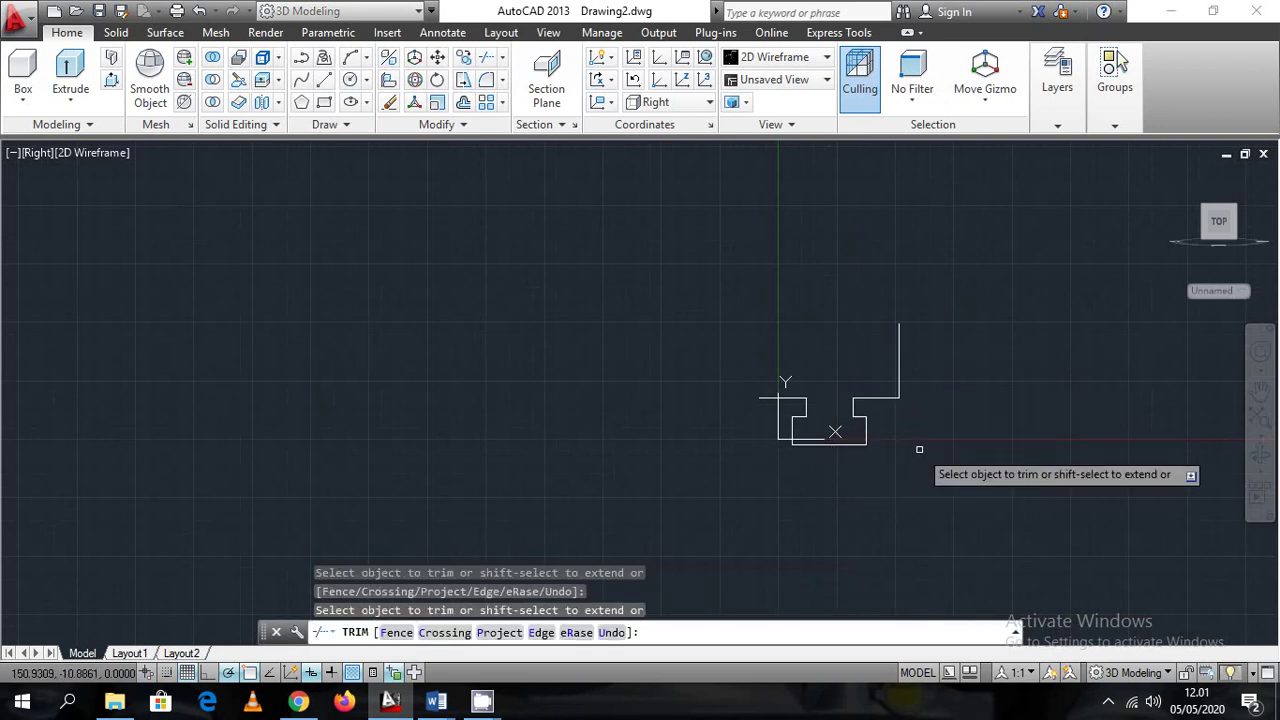
key(Escape)
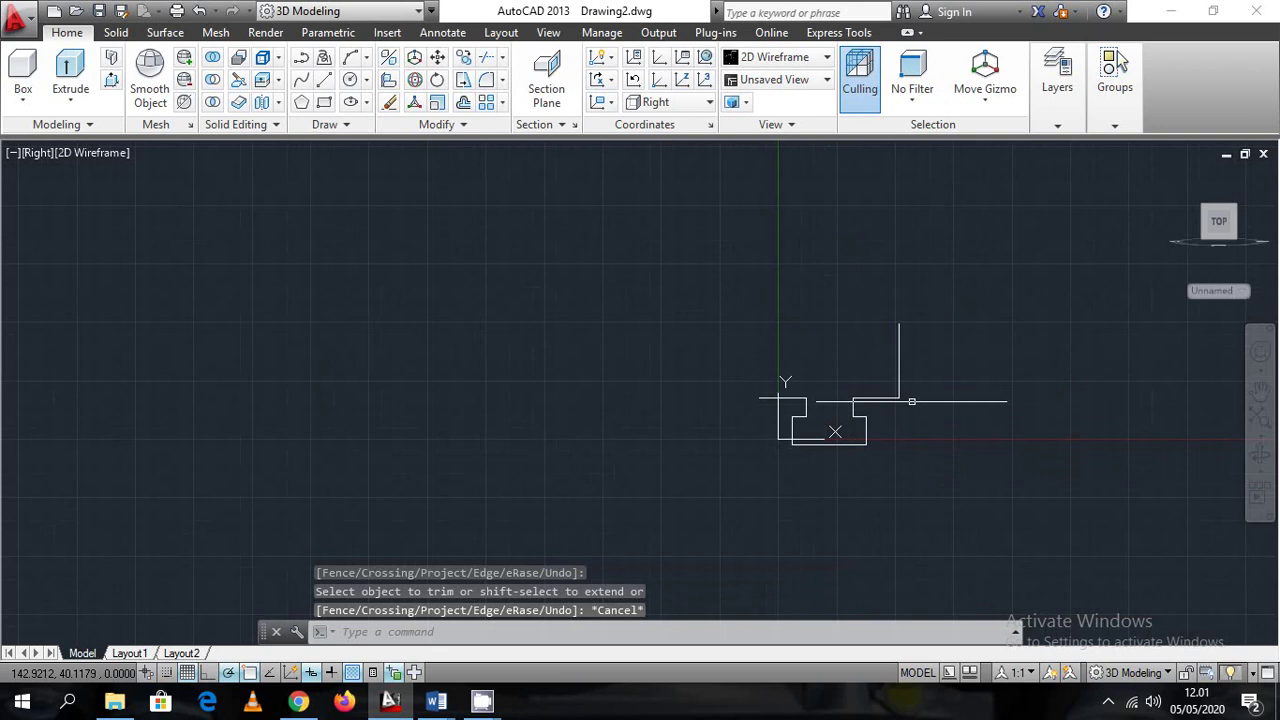
Draw a line from the right edge's upper end across to above the profile's left corner, and down to that corner
text(l)
key(Return)
click(899, 323)
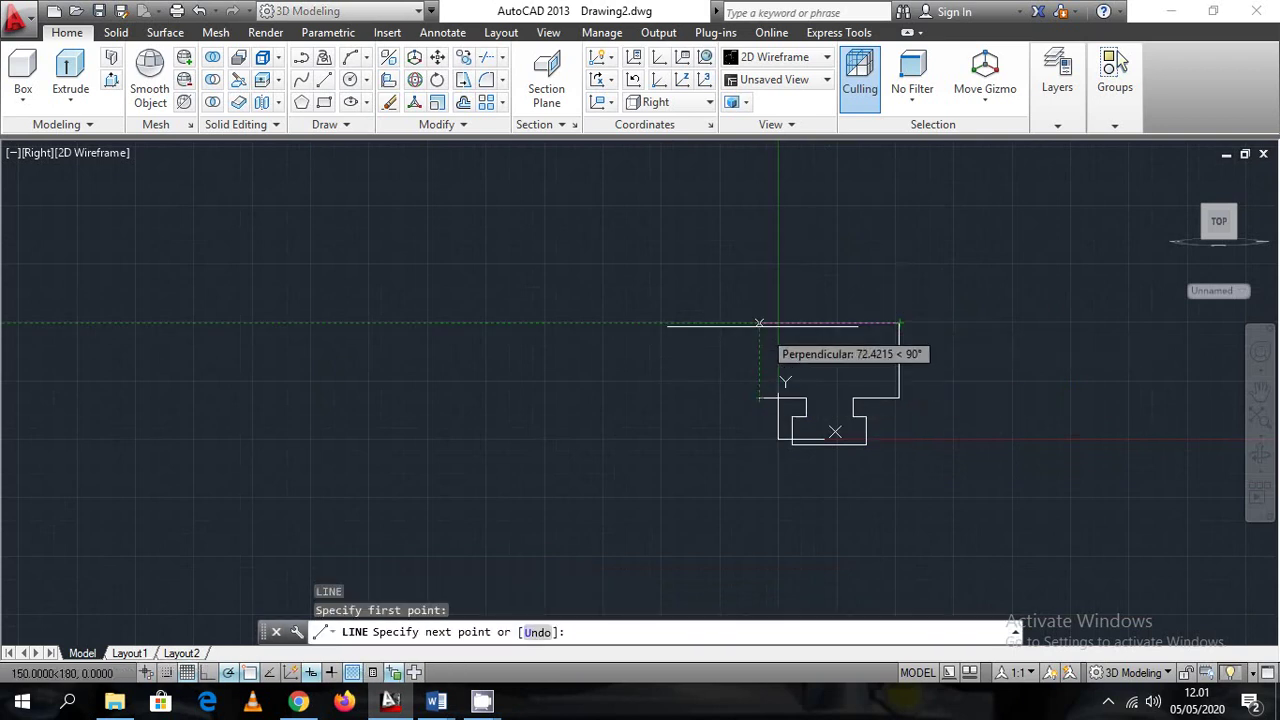
click(760, 323)
click(759, 398)
key(Escape)
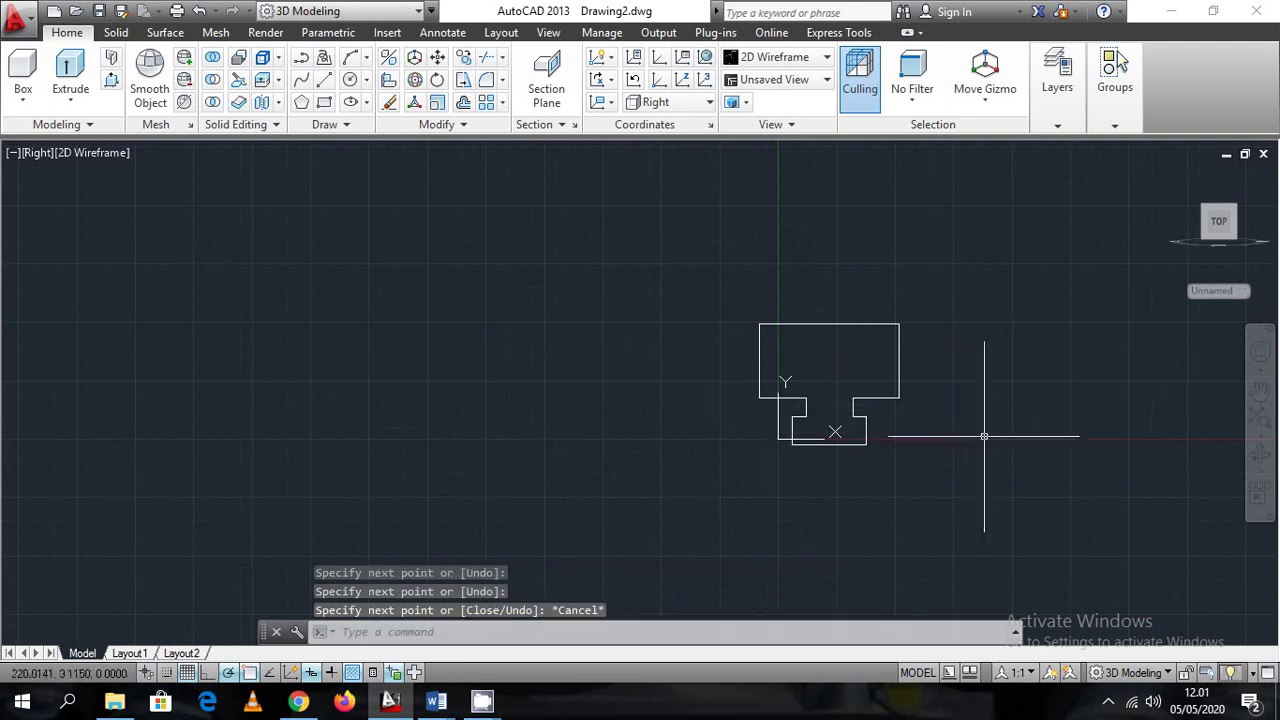
Copy the stepped neck and base outline from the body's lower edge straight up to its upper edge
click(885, 459)
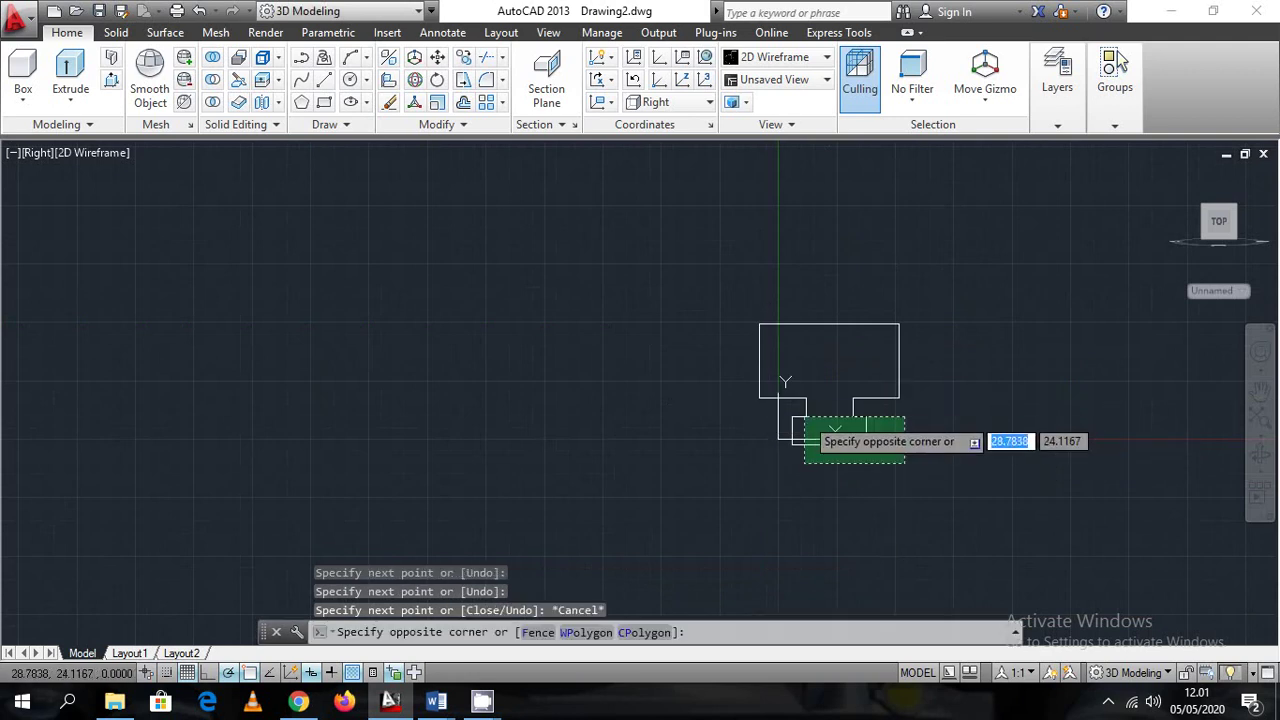
key(Escape)
click(787, 391)
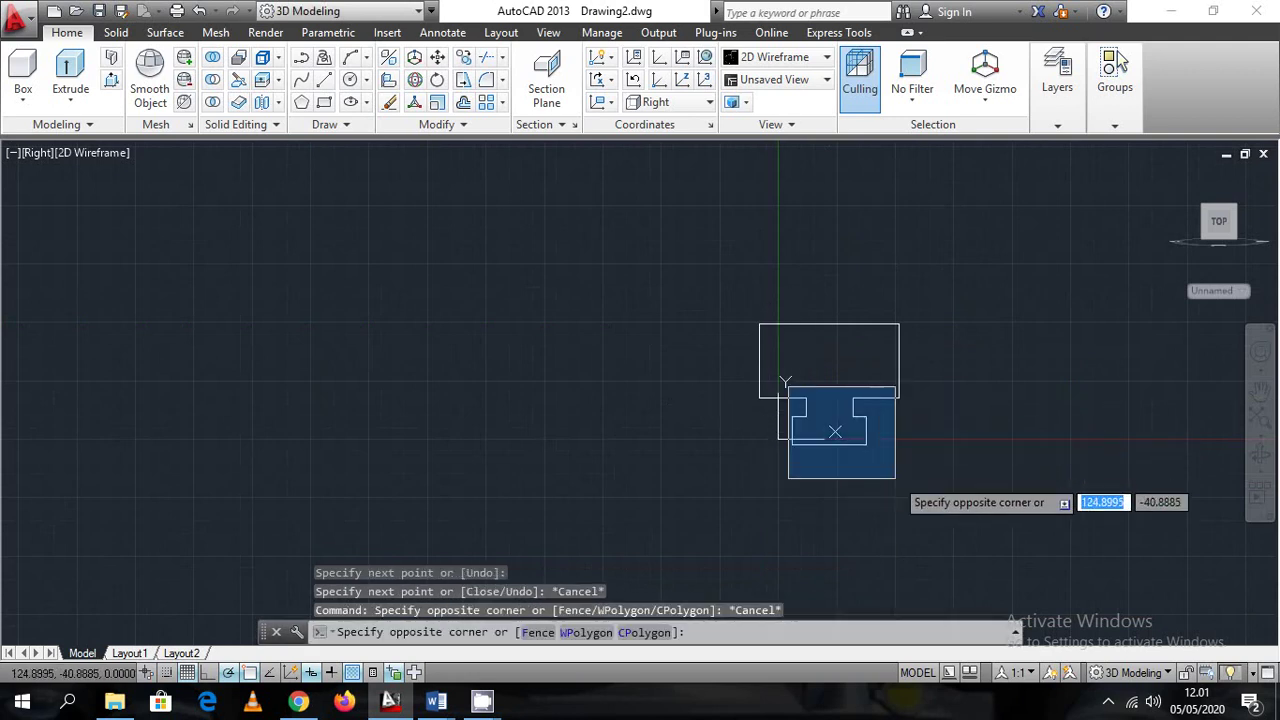
click(894, 477)
right_click(947, 468)
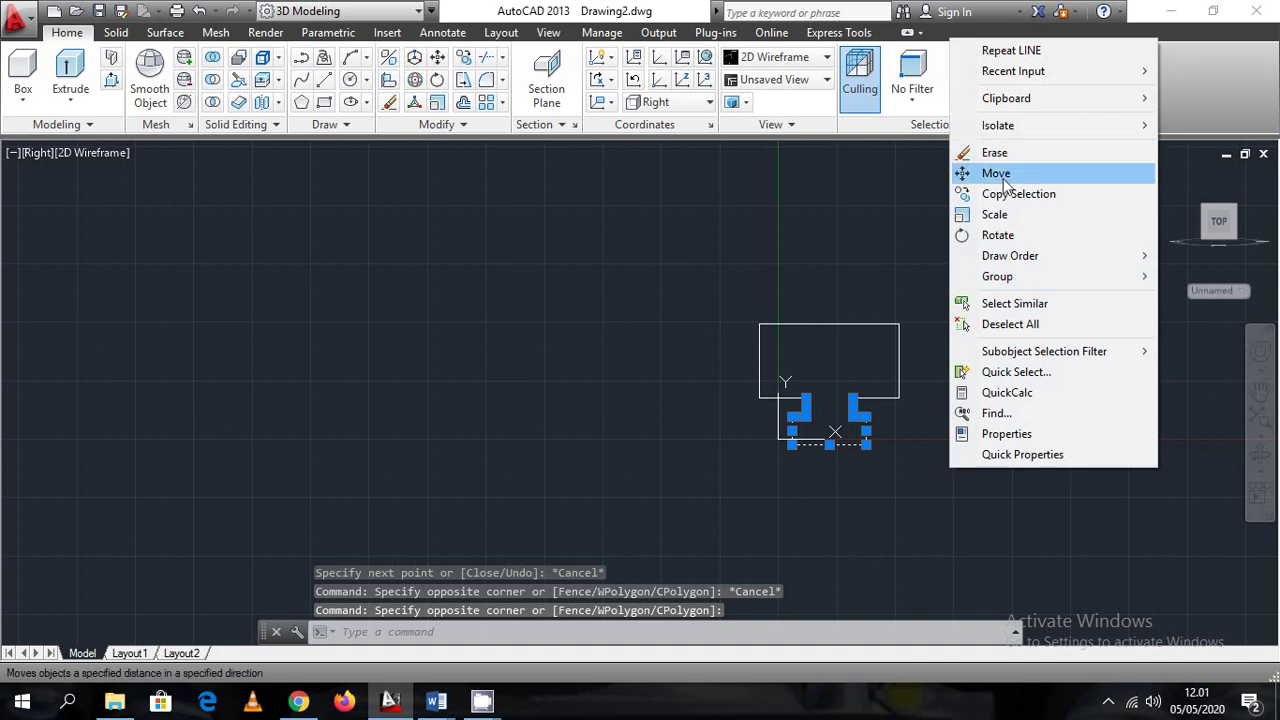
click(1015, 194)
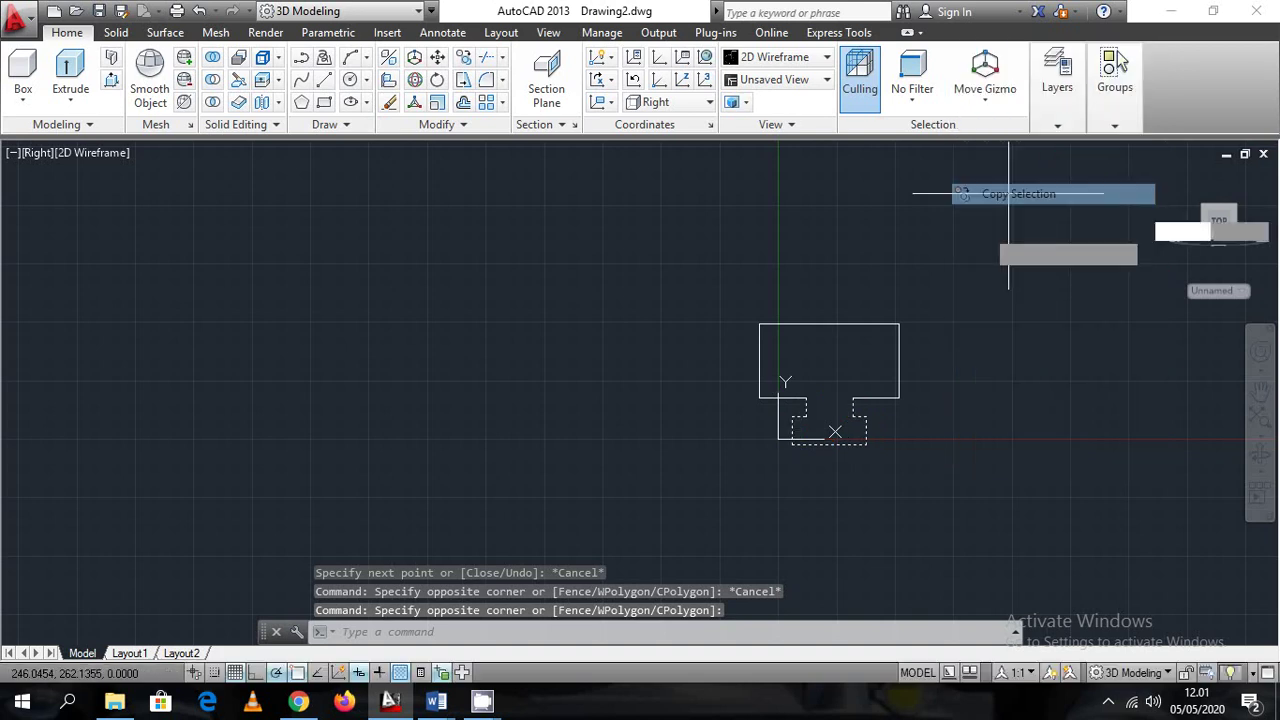
click(853, 408)
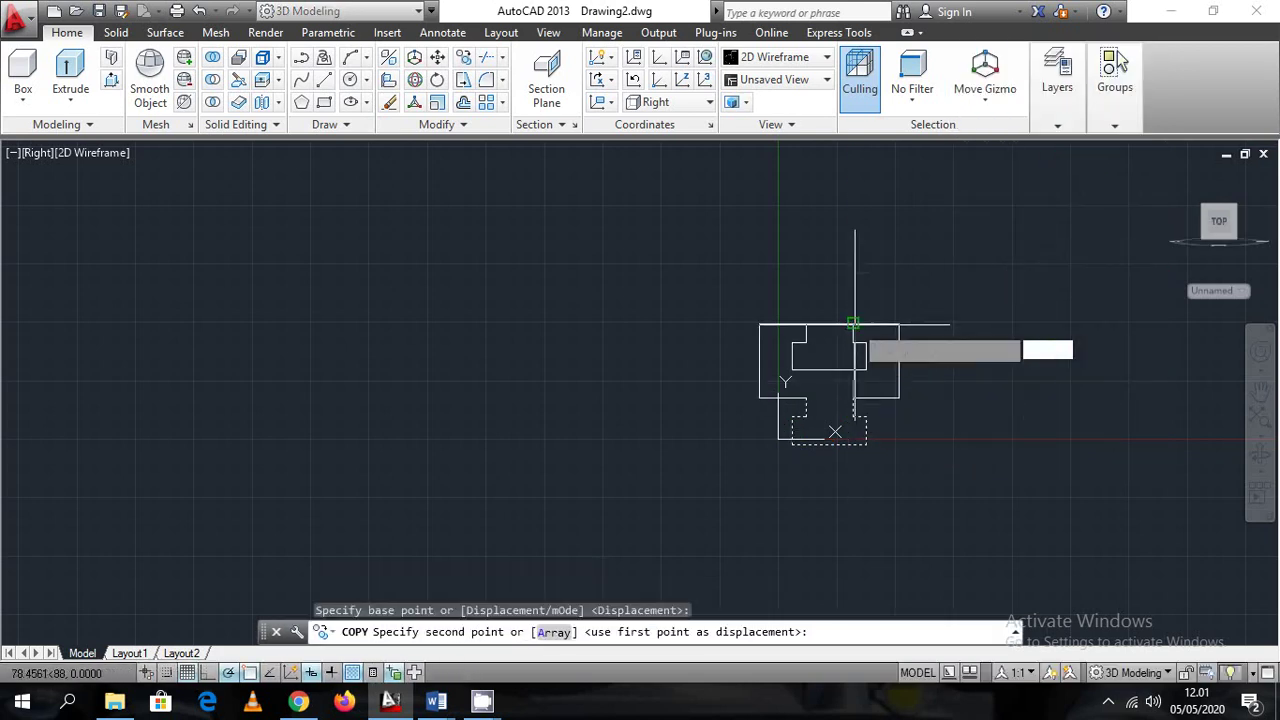
click(853, 323)
key(Escape)
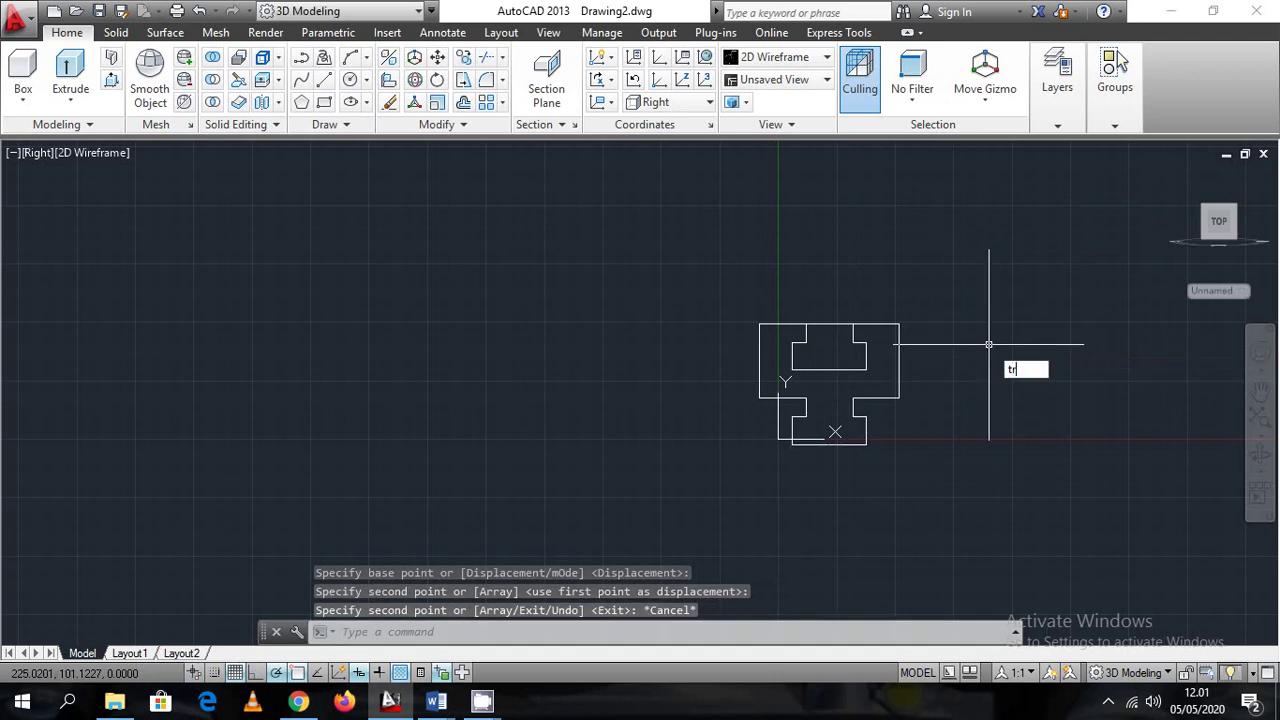
Trim the upper edge between the two copied neck edges, using all objects as cutting edges
text(tr)
key(Return)
key(Return)
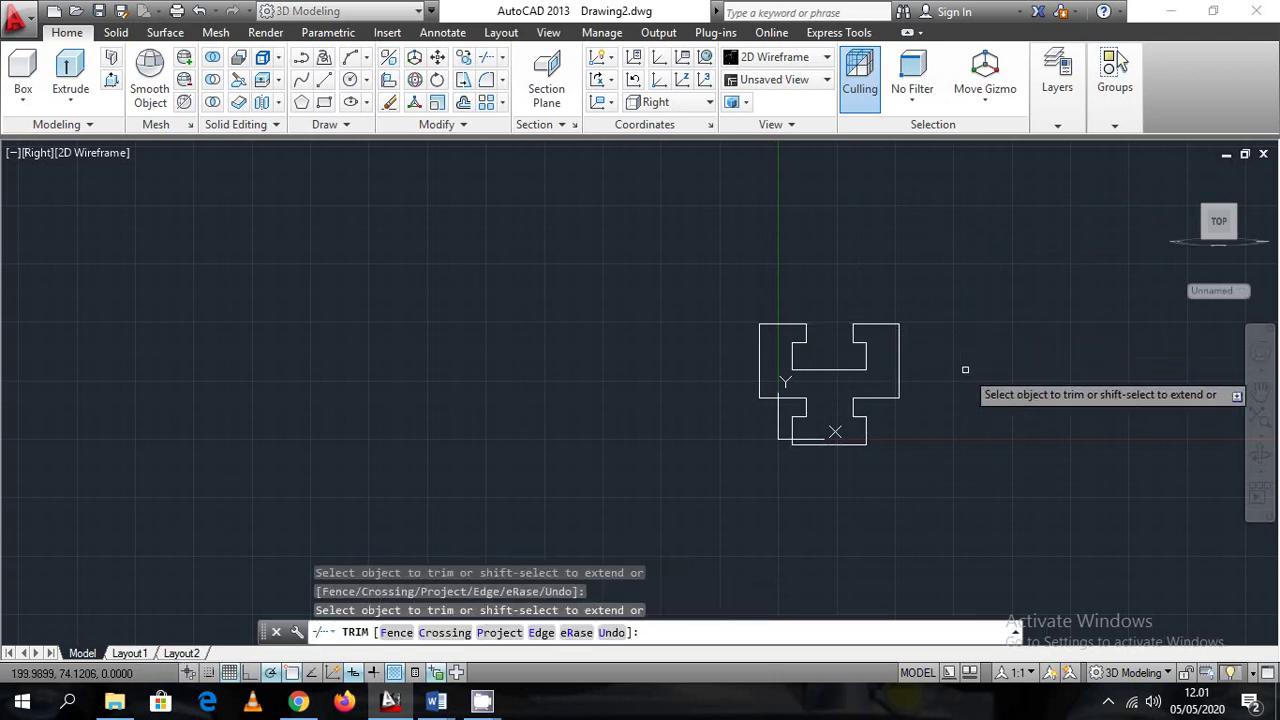
key(Escape)
Try to join all the profile lines with Join, and undo the join
middle_drag(1033, 447, 1063, 457)
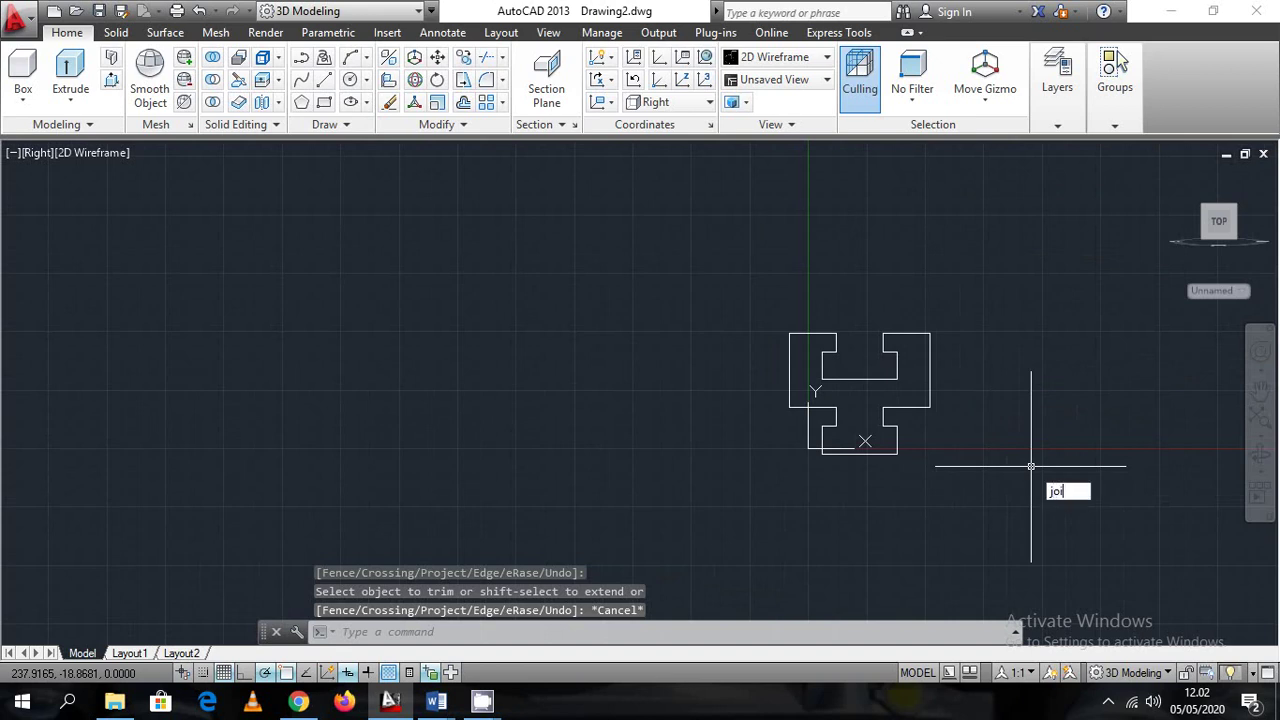
key(Return)
click(734, 276)
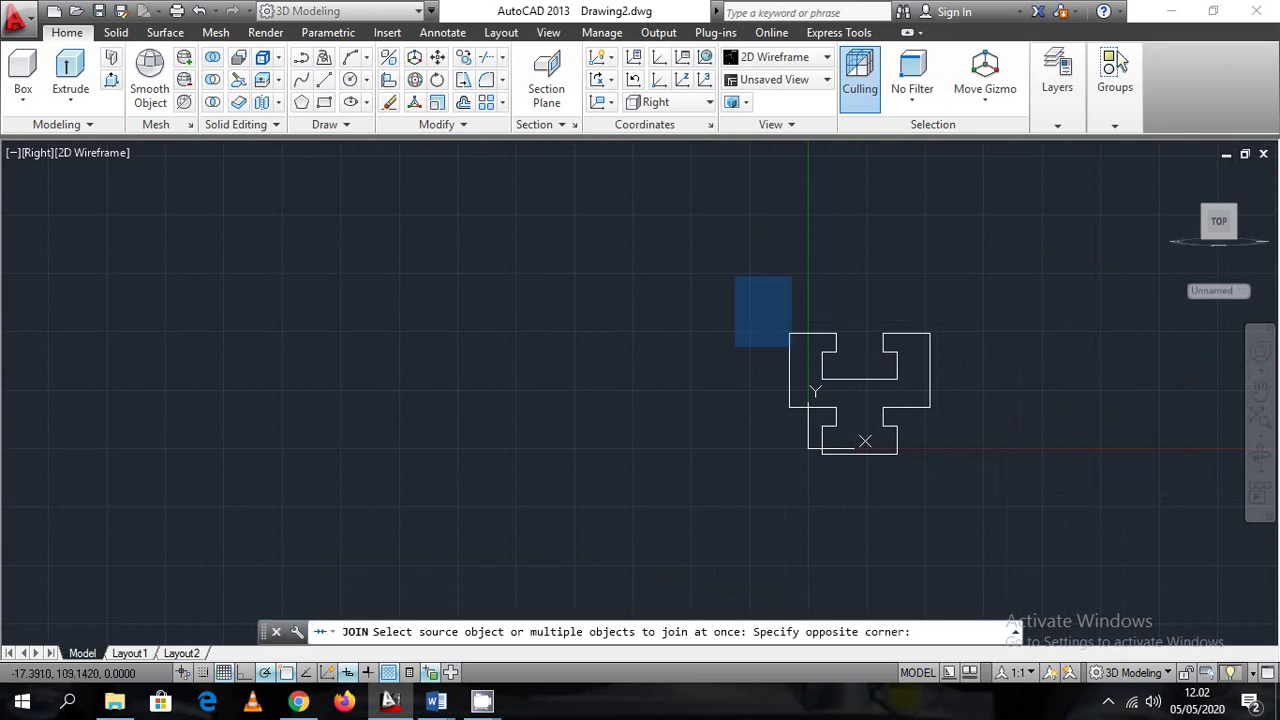
click(1008, 543)
key(Return)
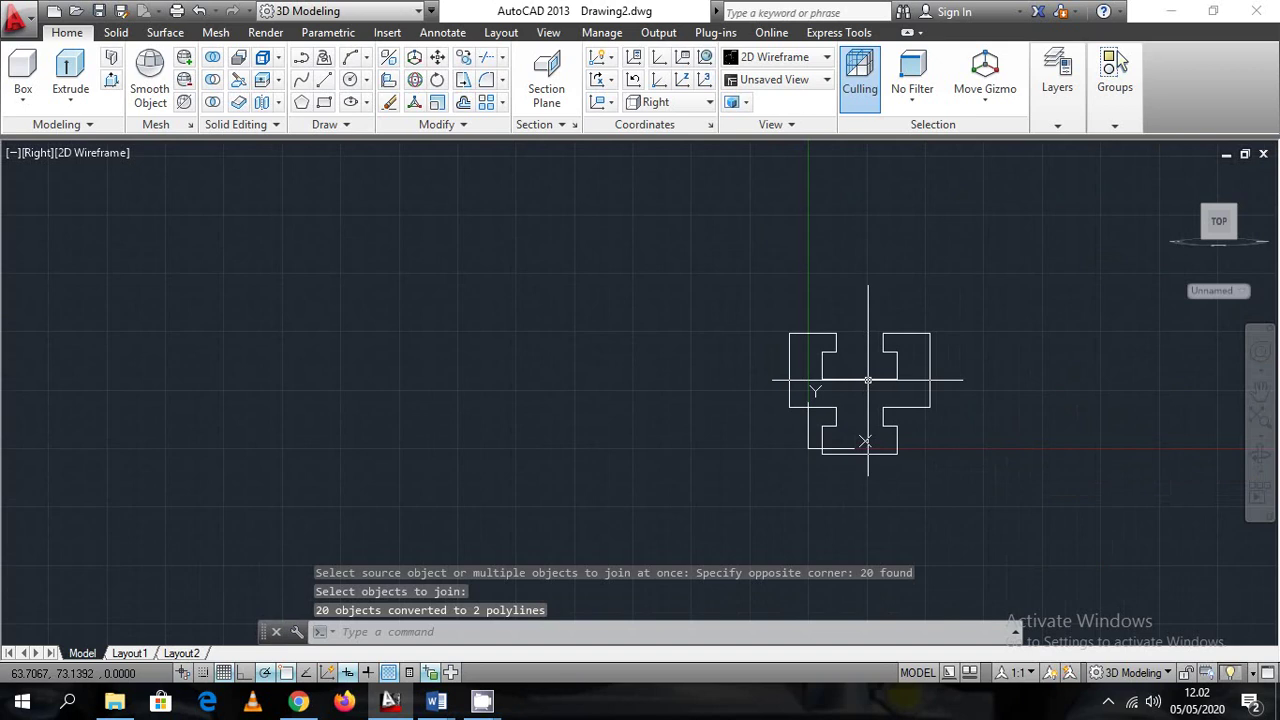
key(ctrl+a)
key(Escape)
key(Escape)
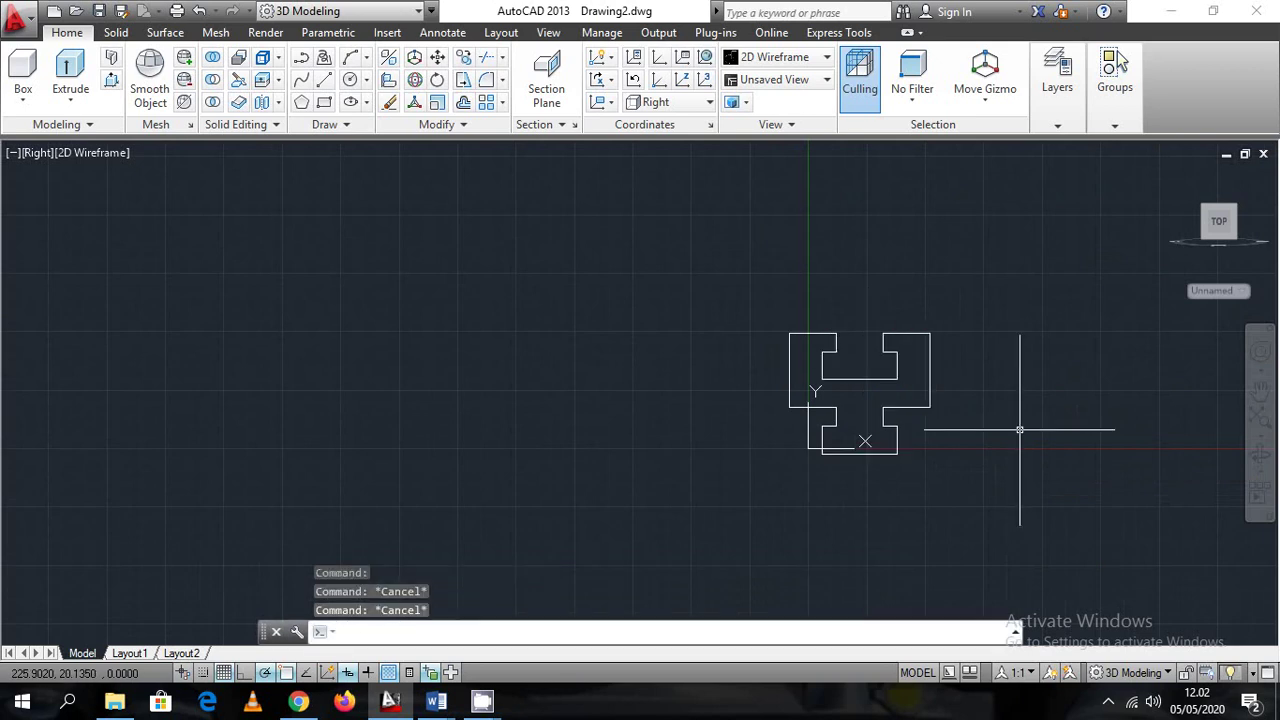
key(ctrl+z)
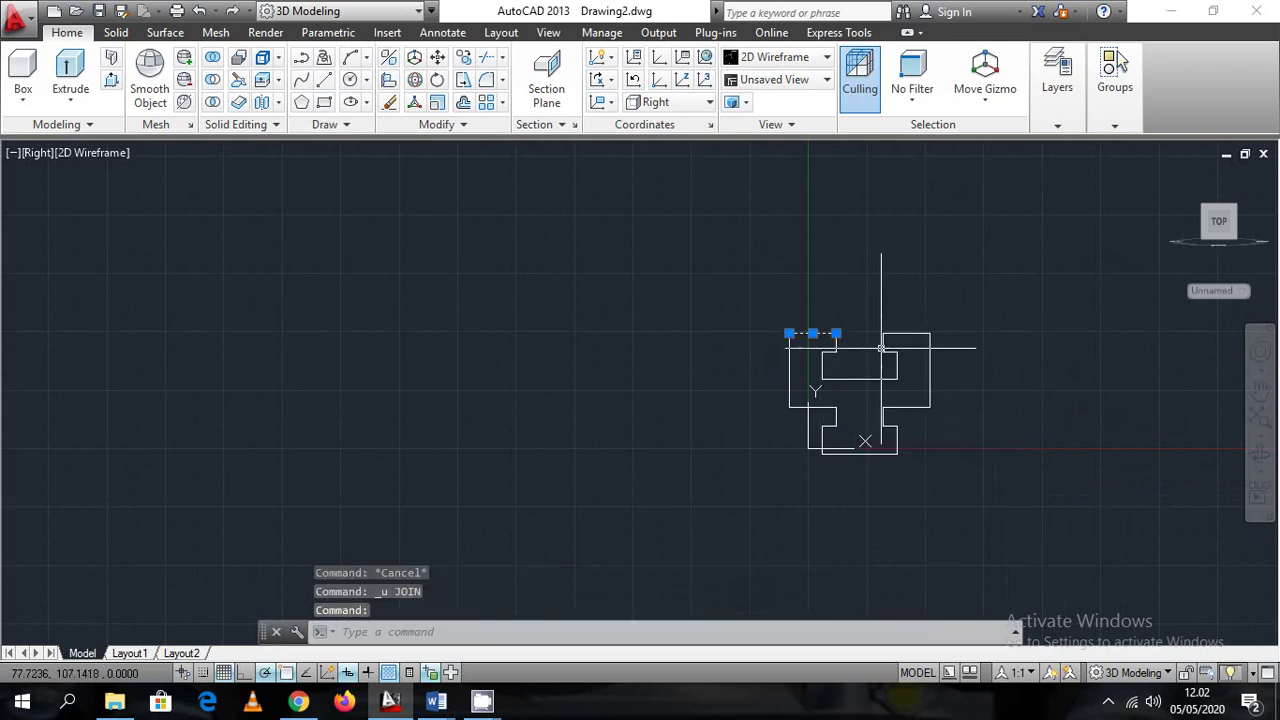
key(Escape)
Convert the profile's upper-left horizontal edge into a polyline with PEDIT
scroll(898, 412, up, 2)
scroll(898, 412, up, 2)
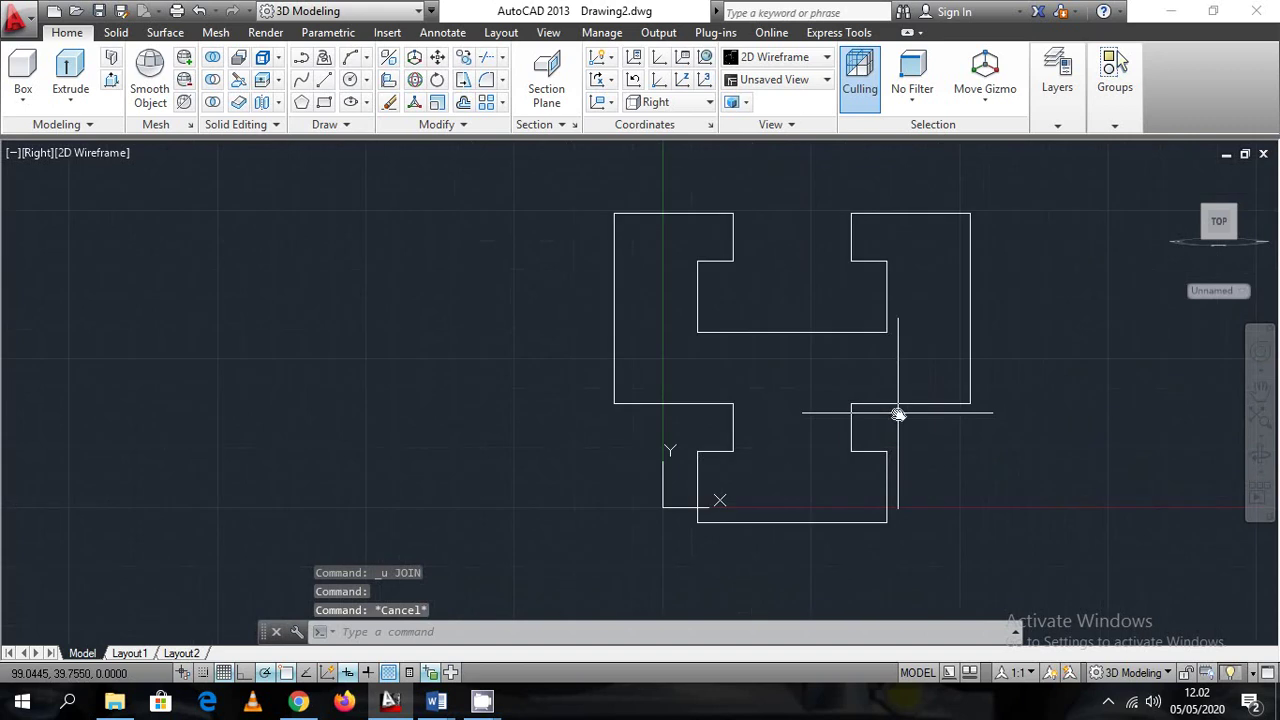
middle_drag(895, 414, 873, 450)
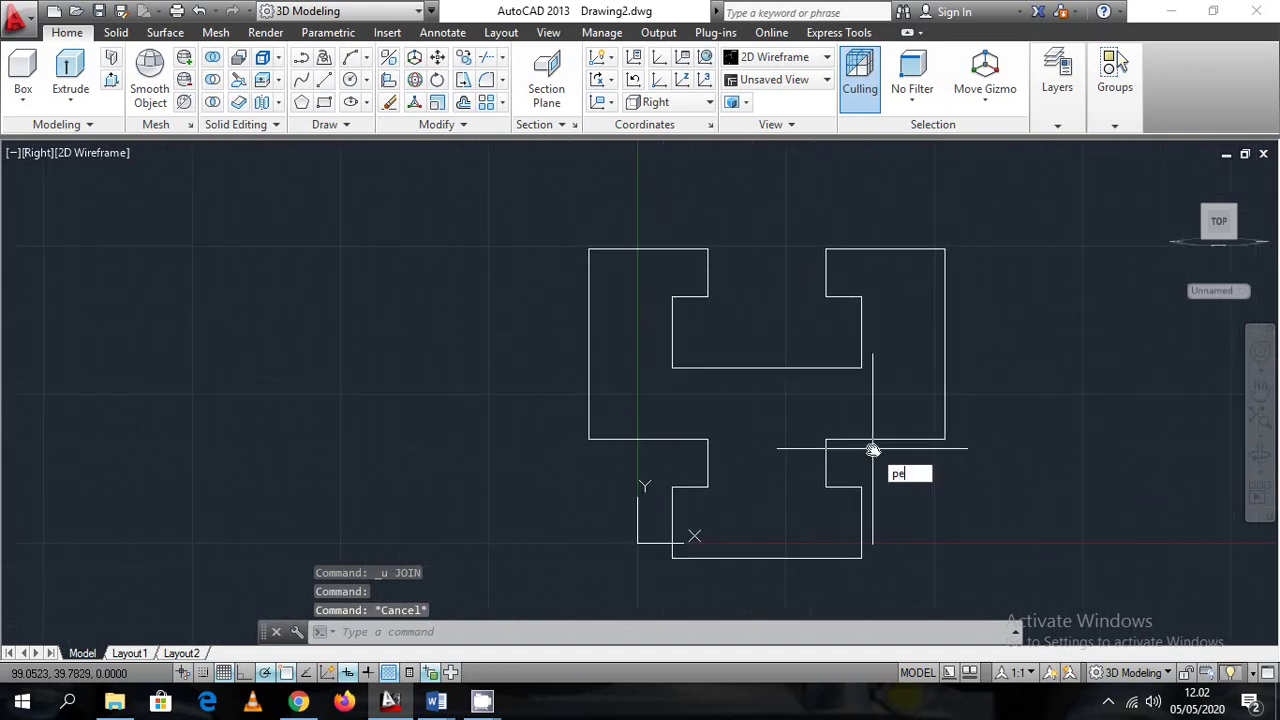
key(Return)
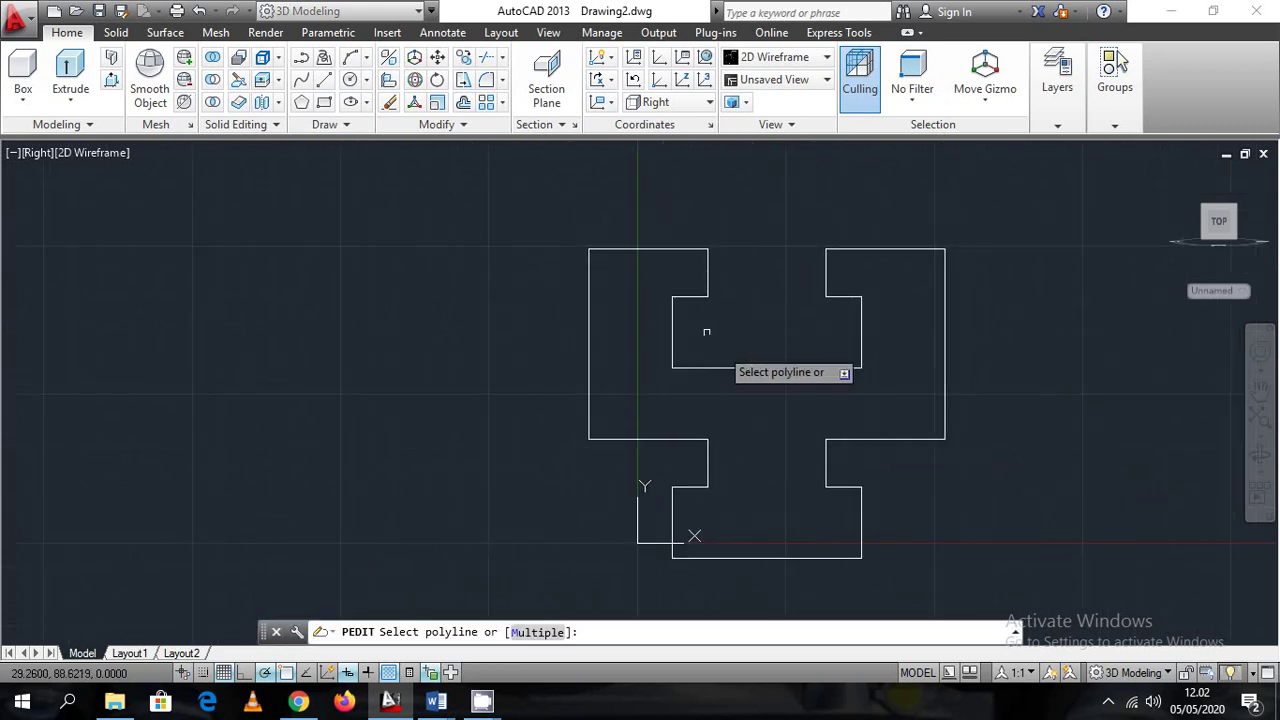
click(614, 251)
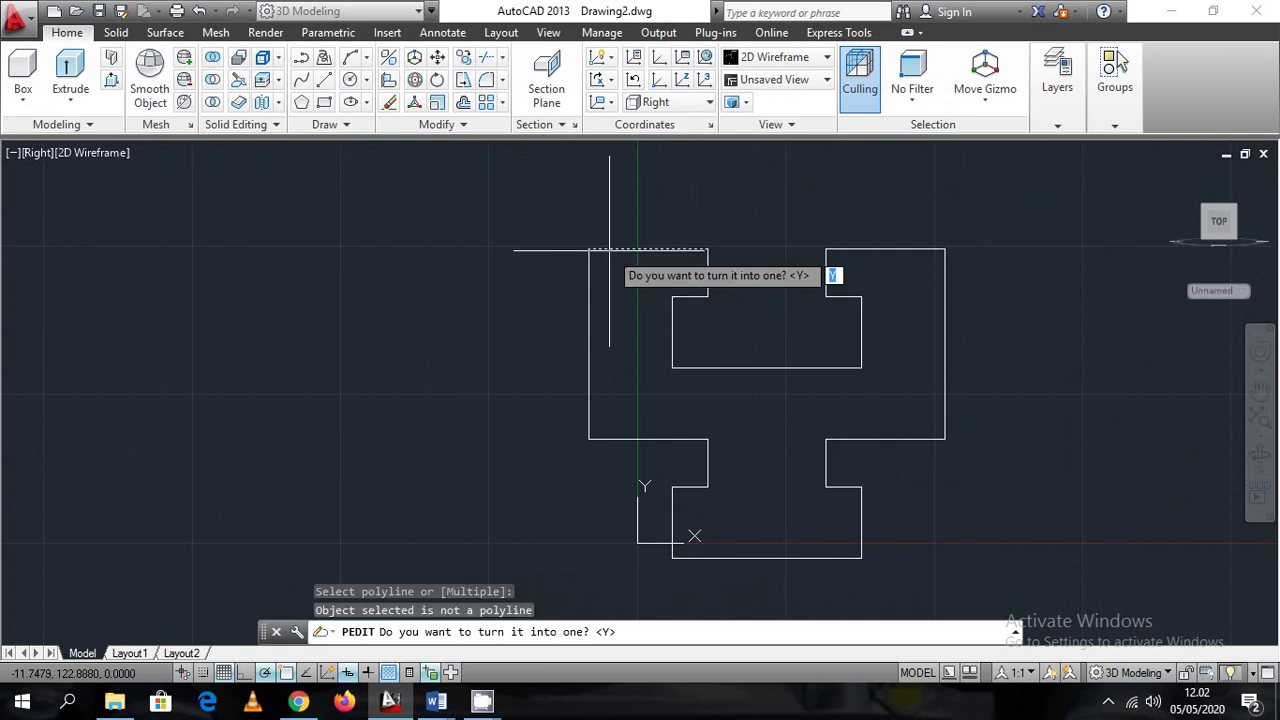
key(Return)
Join all the profile's edges to that polyline with PEDIT's Join option, and finish the command
click(658, 320)
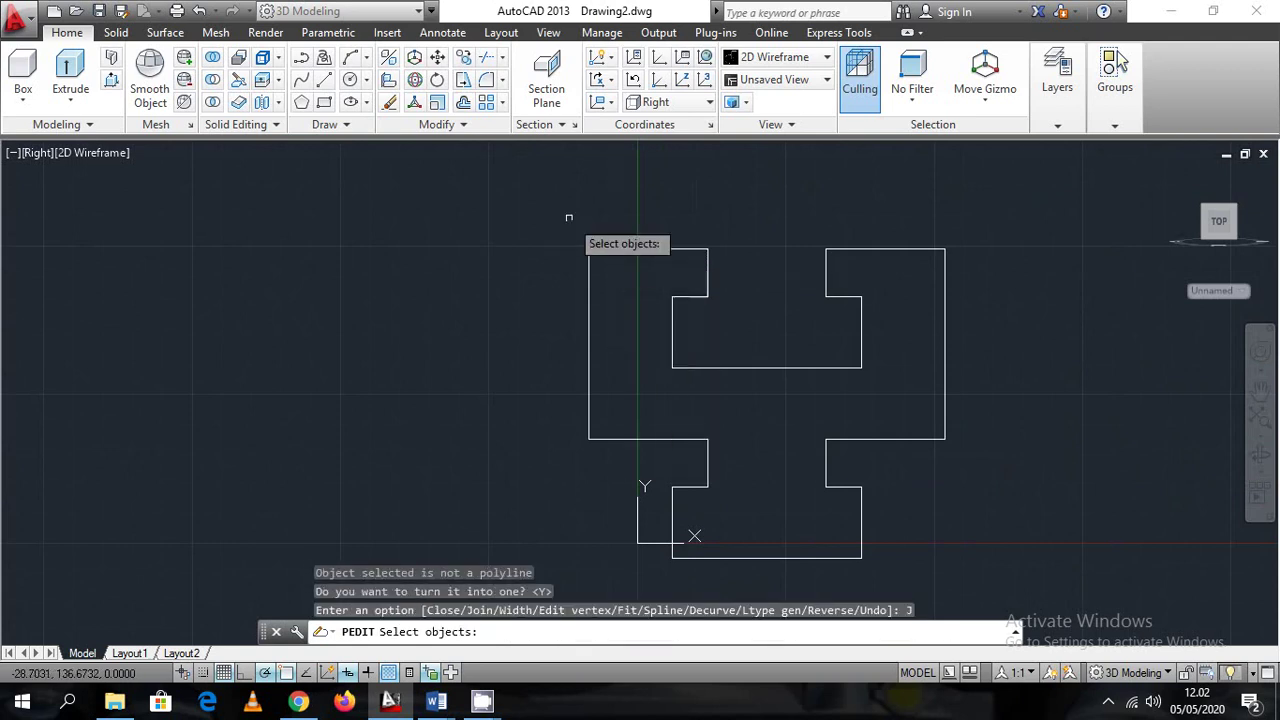
click(534, 198)
click(948, 540)
key(Return)
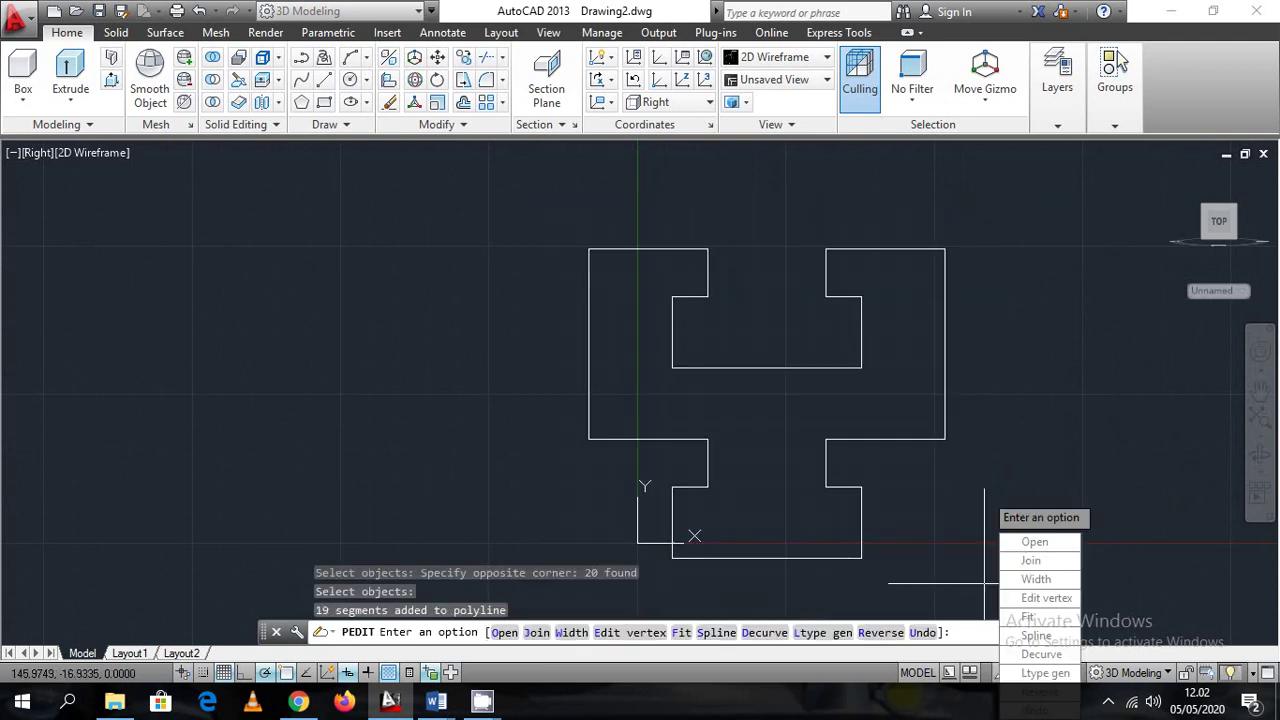
click(1030, 560)
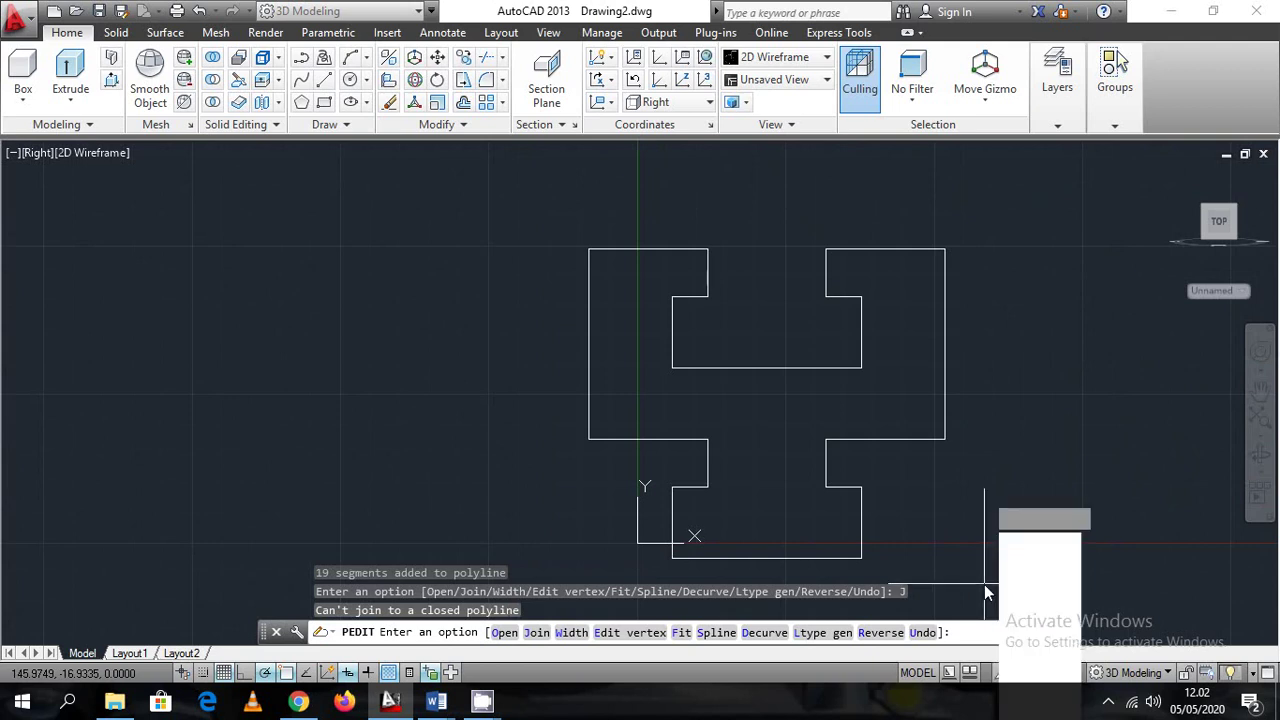
key(Escape)
key(Escape)
key(Escape)
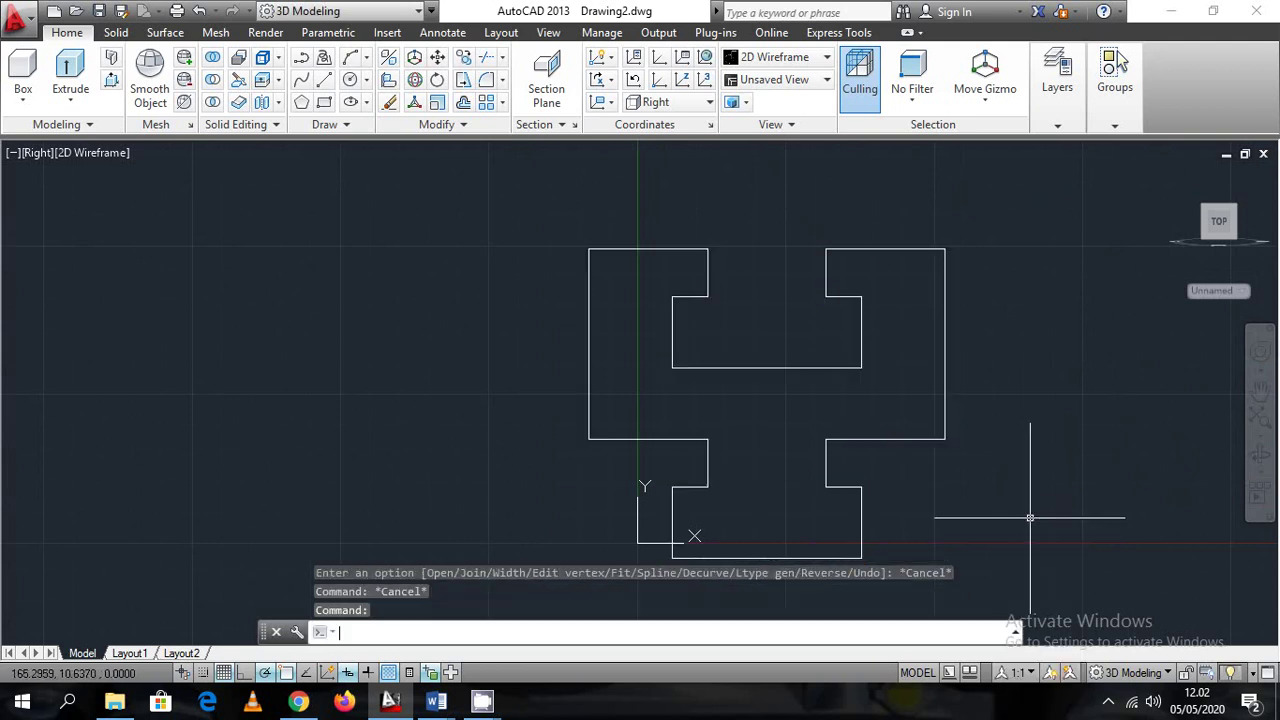
Extrude the closed profile in the negative Z direction in the SE Isometric view, checking the length in the TUGAS – III drawing in Word
click(36, 153)
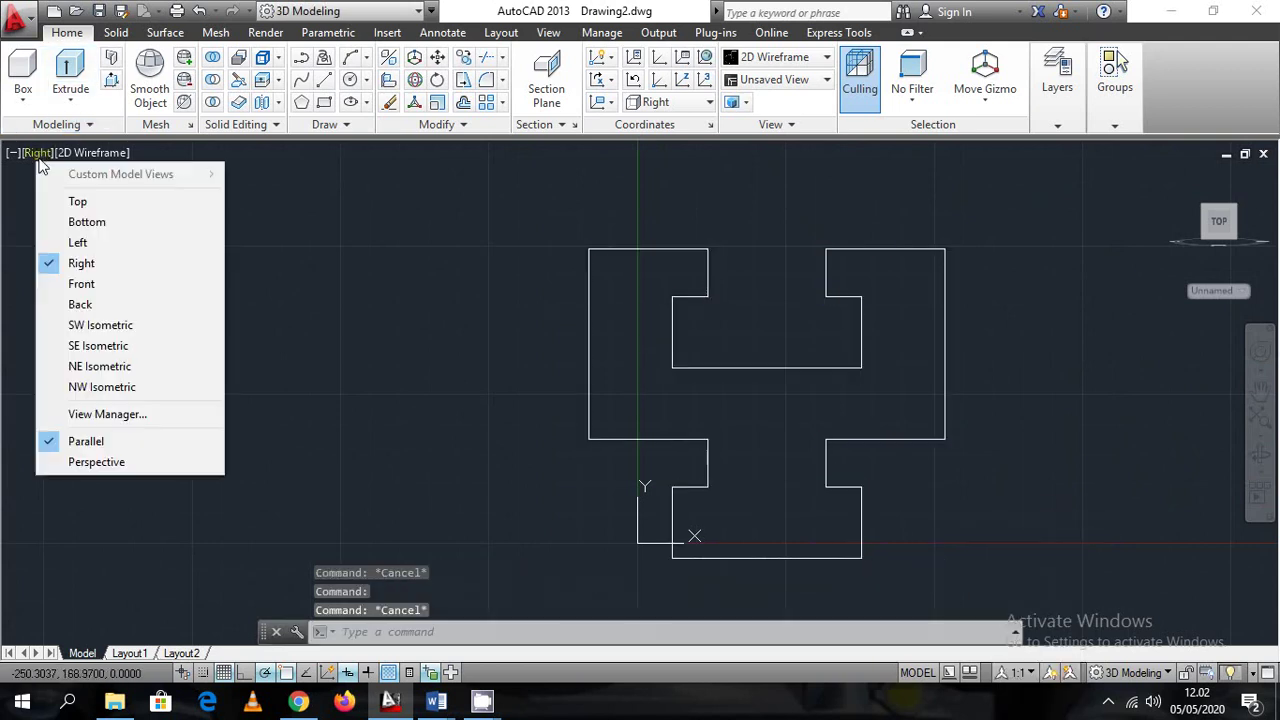
click(90, 345)
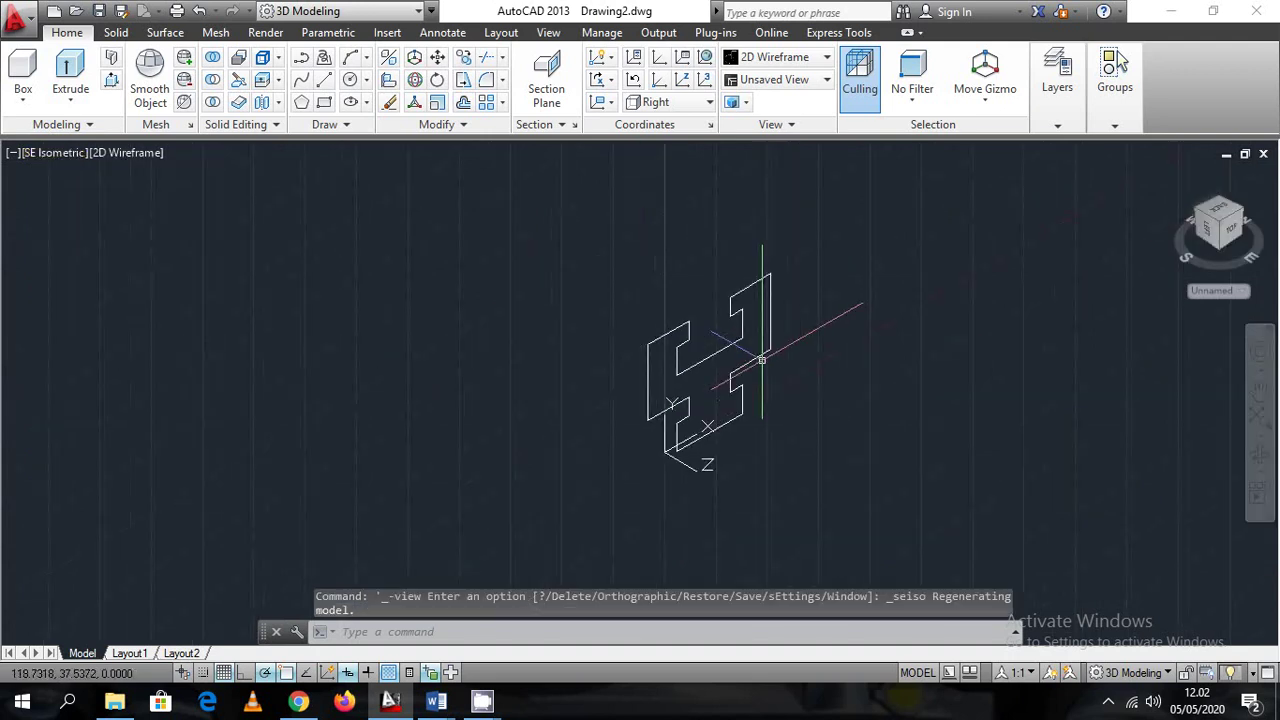
text(xt)
key(Return)
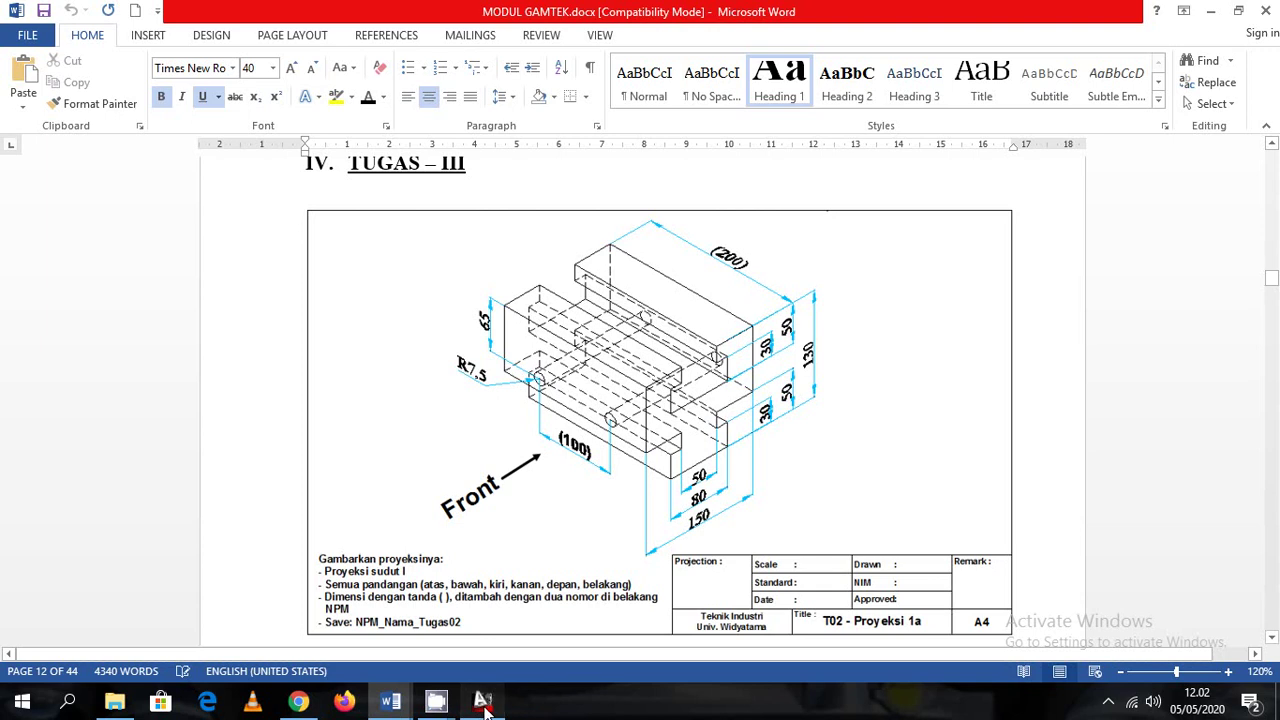
click(482, 702)
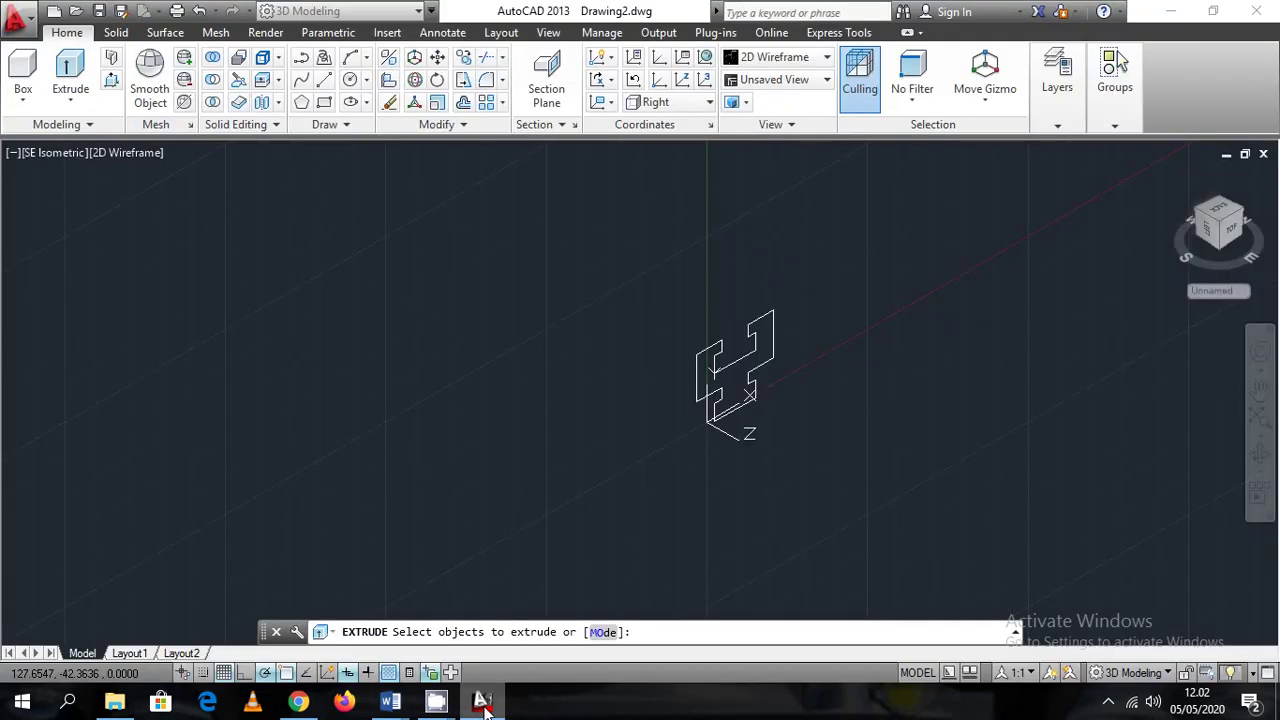
click(742, 431)
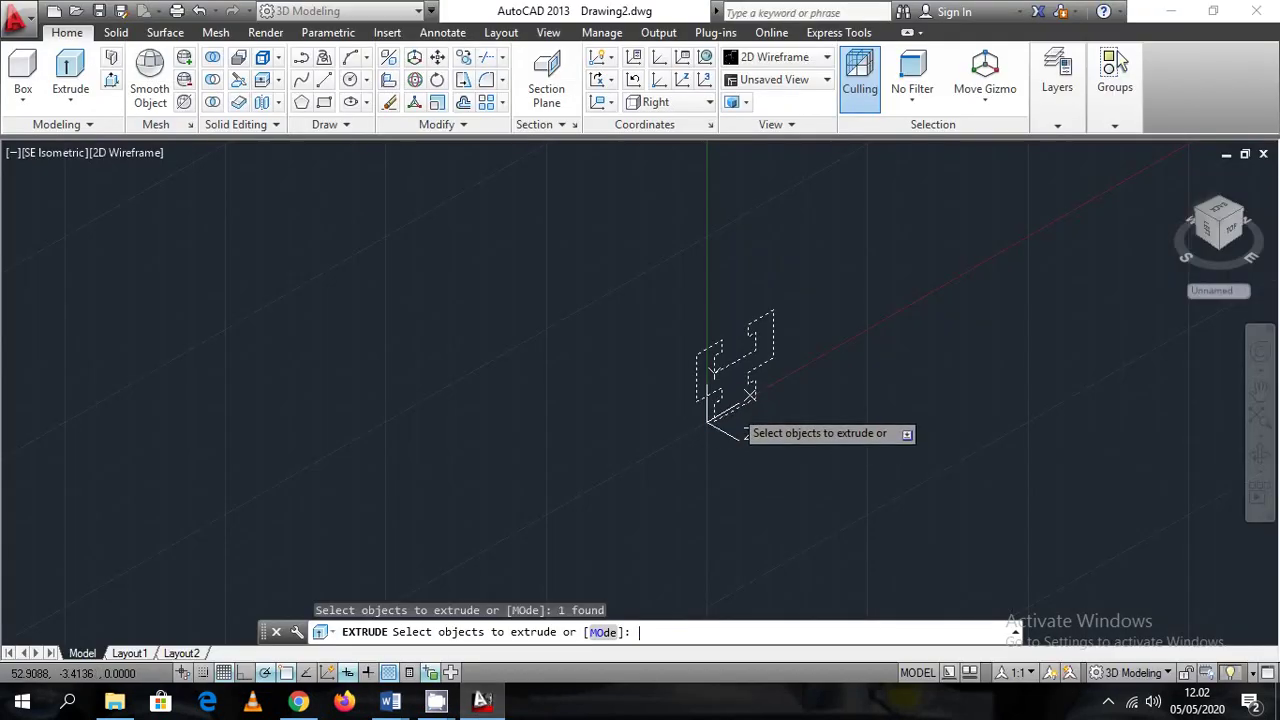
key(Return)
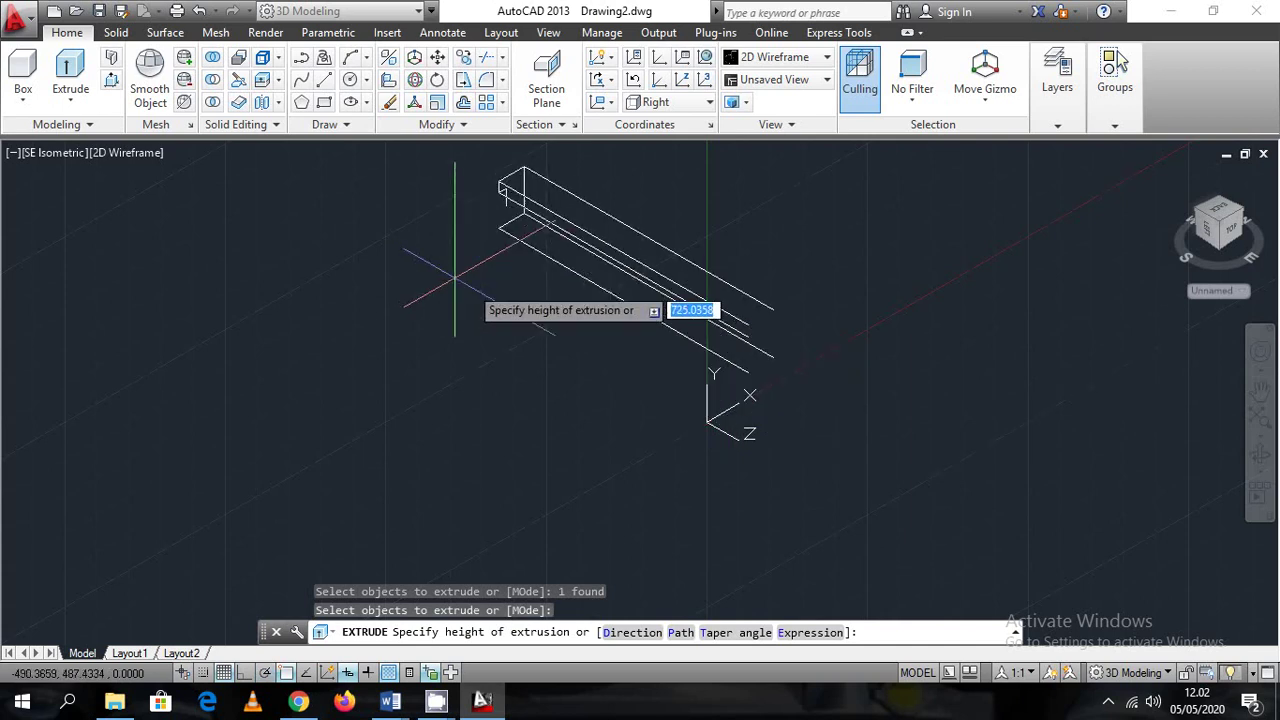
click(531, 322)
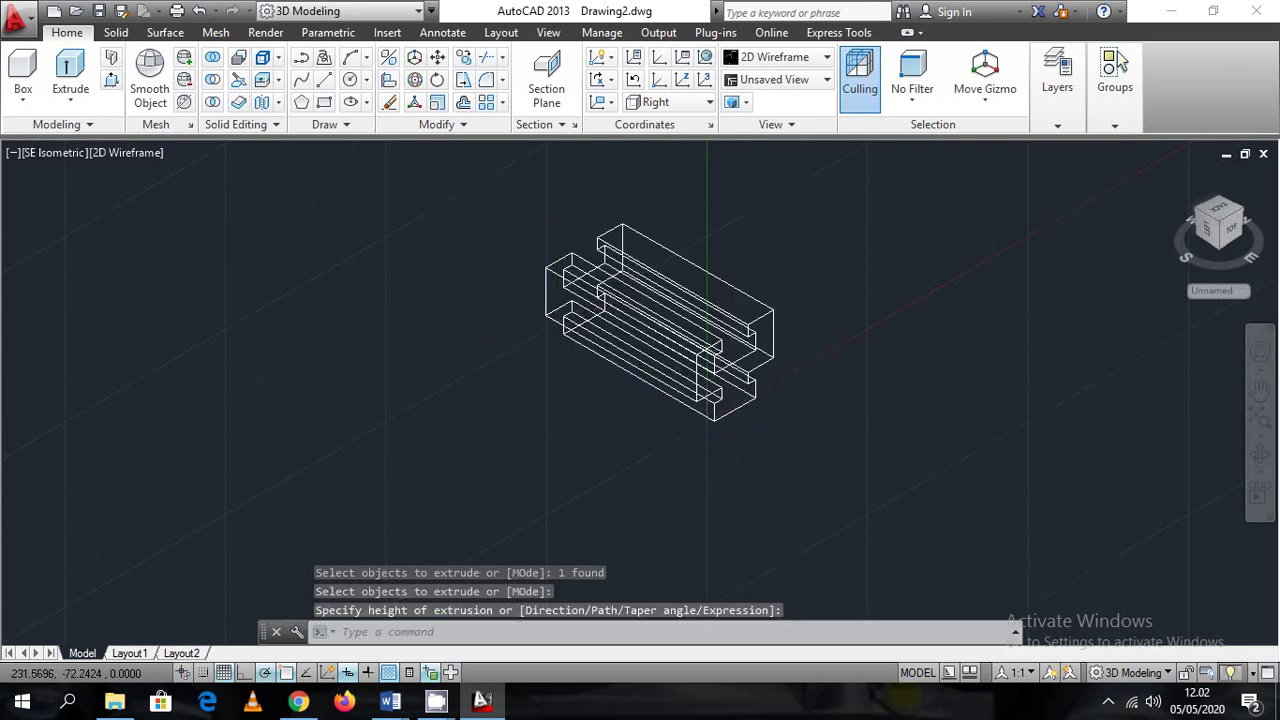
Delete the extruded block from the drawing
scroll(826, 397, up, 2)
scroll(826, 397, down, 3)
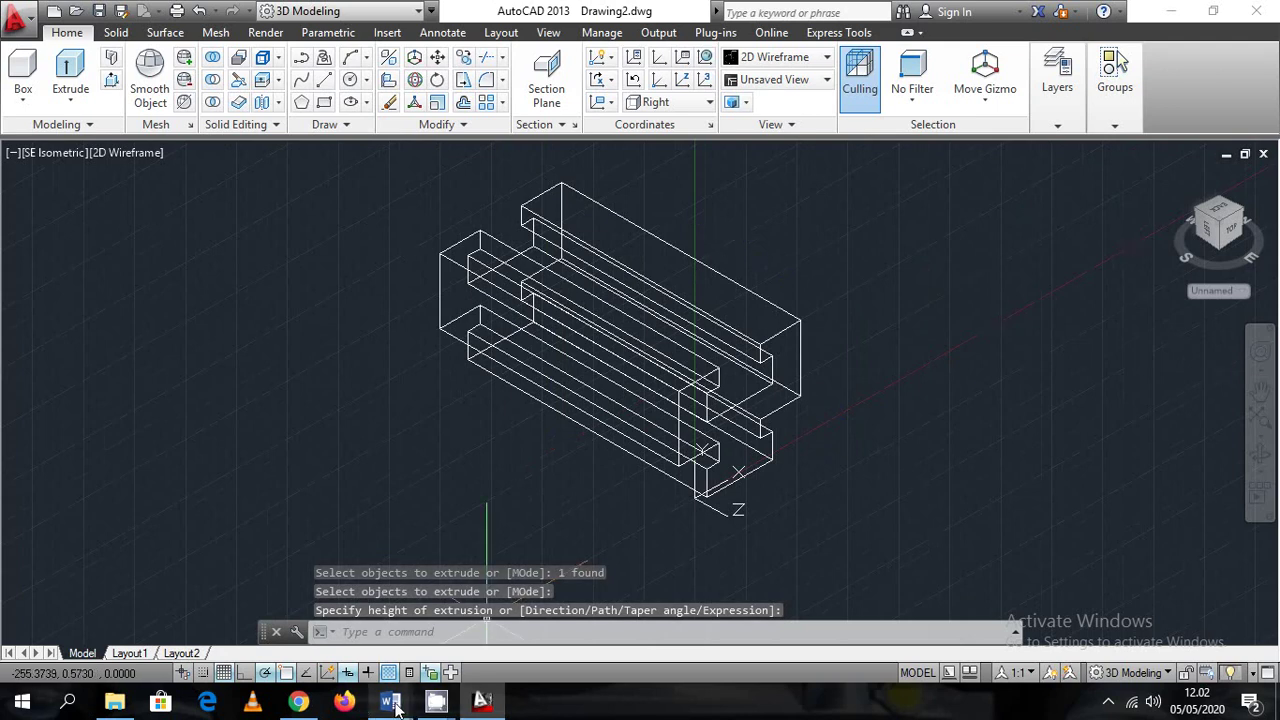
click(634, 366)
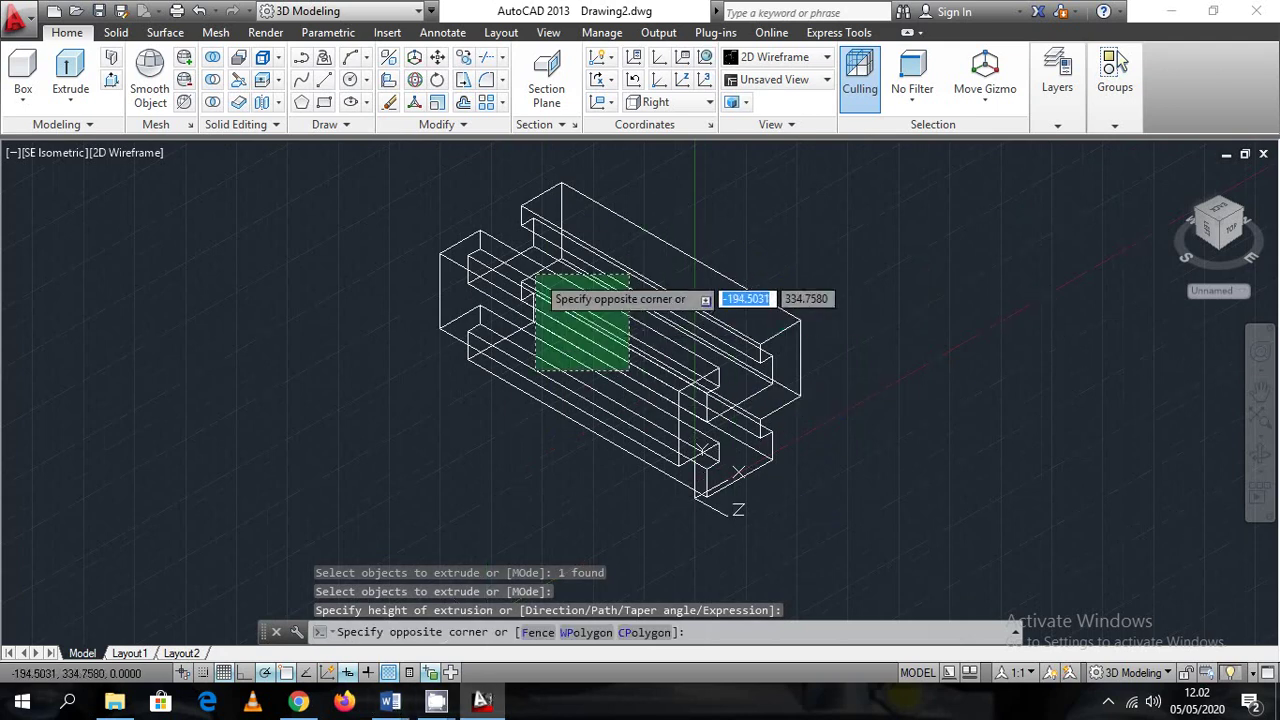
key(Delete)
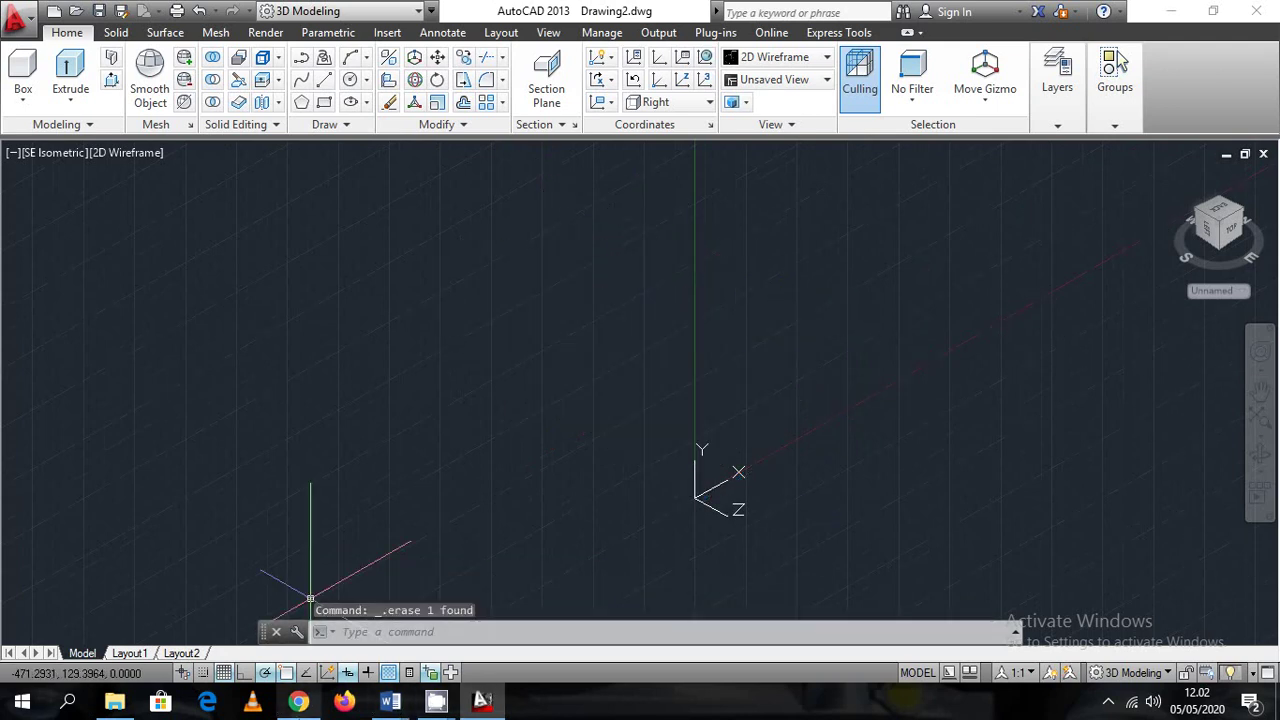
Switch to MODUL GAMTEK.docx in Word and look at the exercise drawing that follows TUGAS – III
click(393, 702)
click(310, 615)
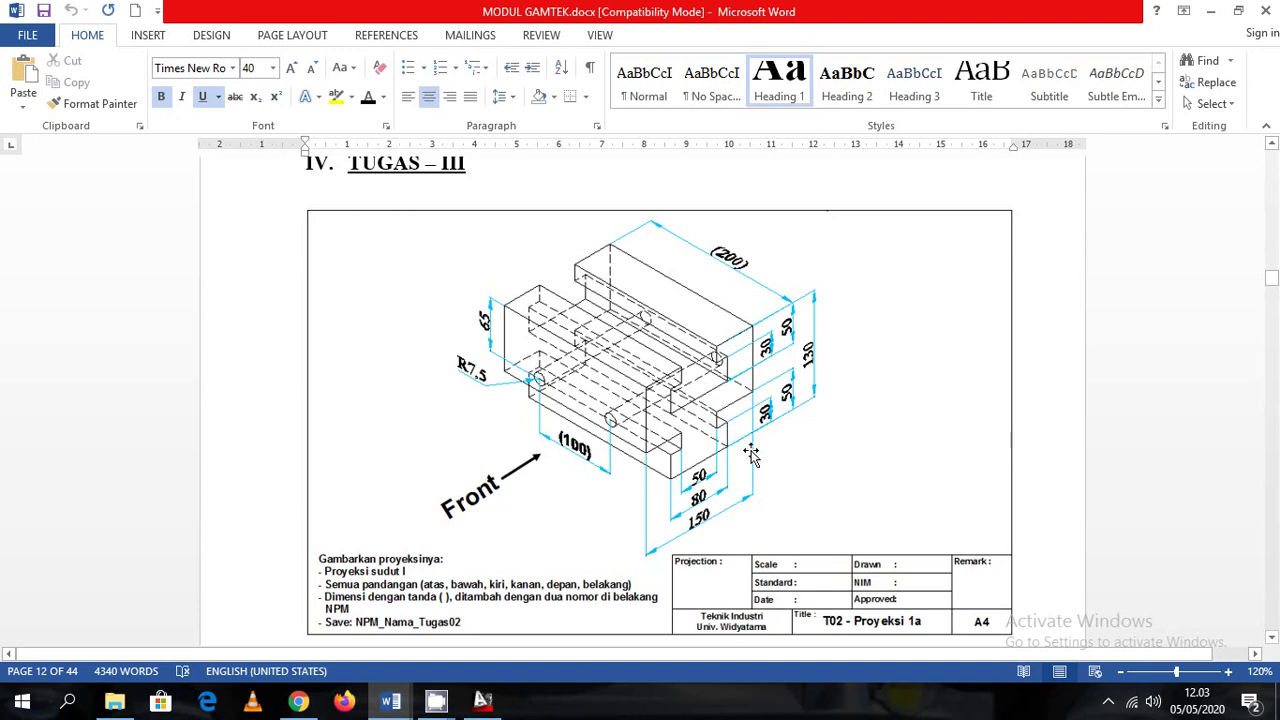
scroll(765, 440, down, 8)
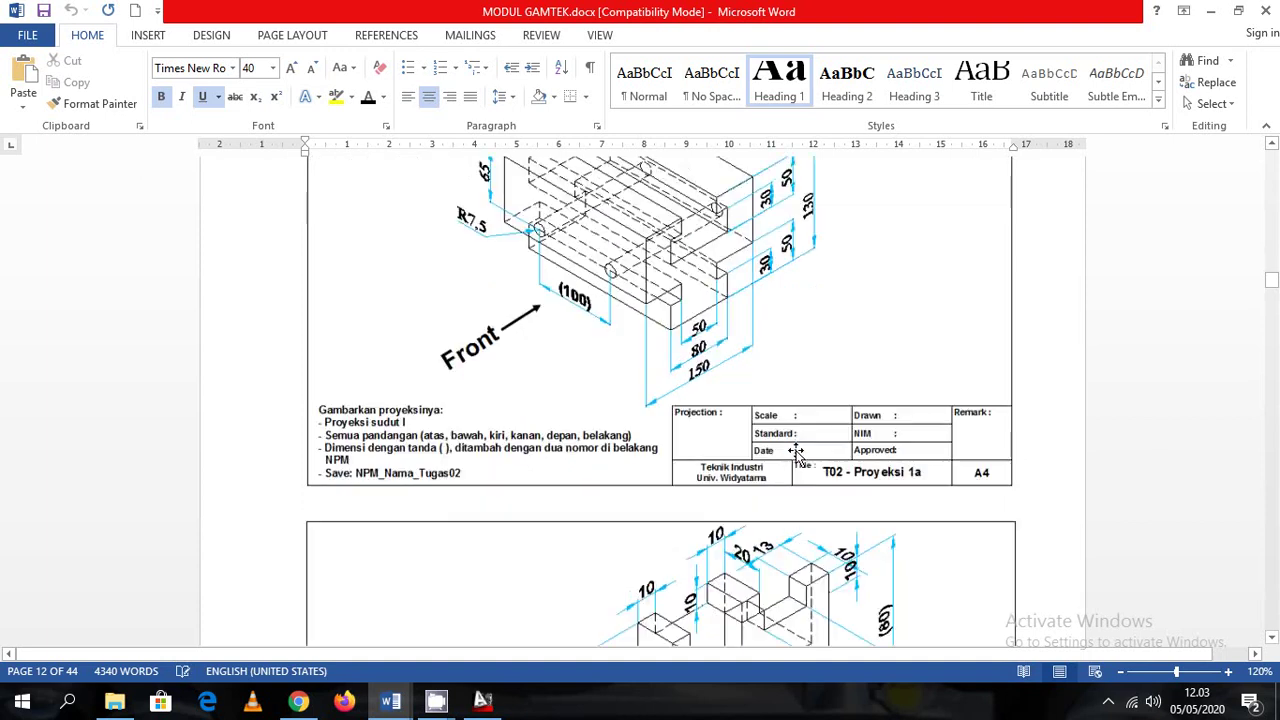
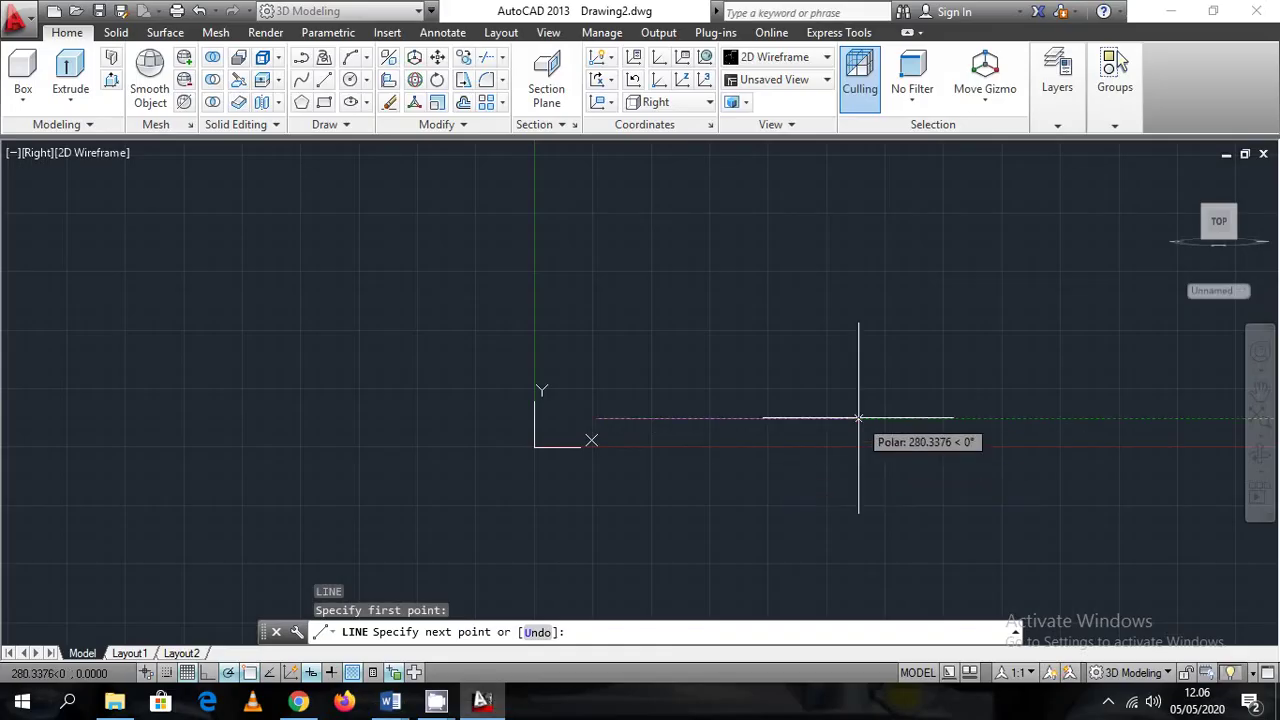
Draw the profile's 60 long horizontal base line and a 28 high vertical edge upward from its right end
text(60)
key(Return)
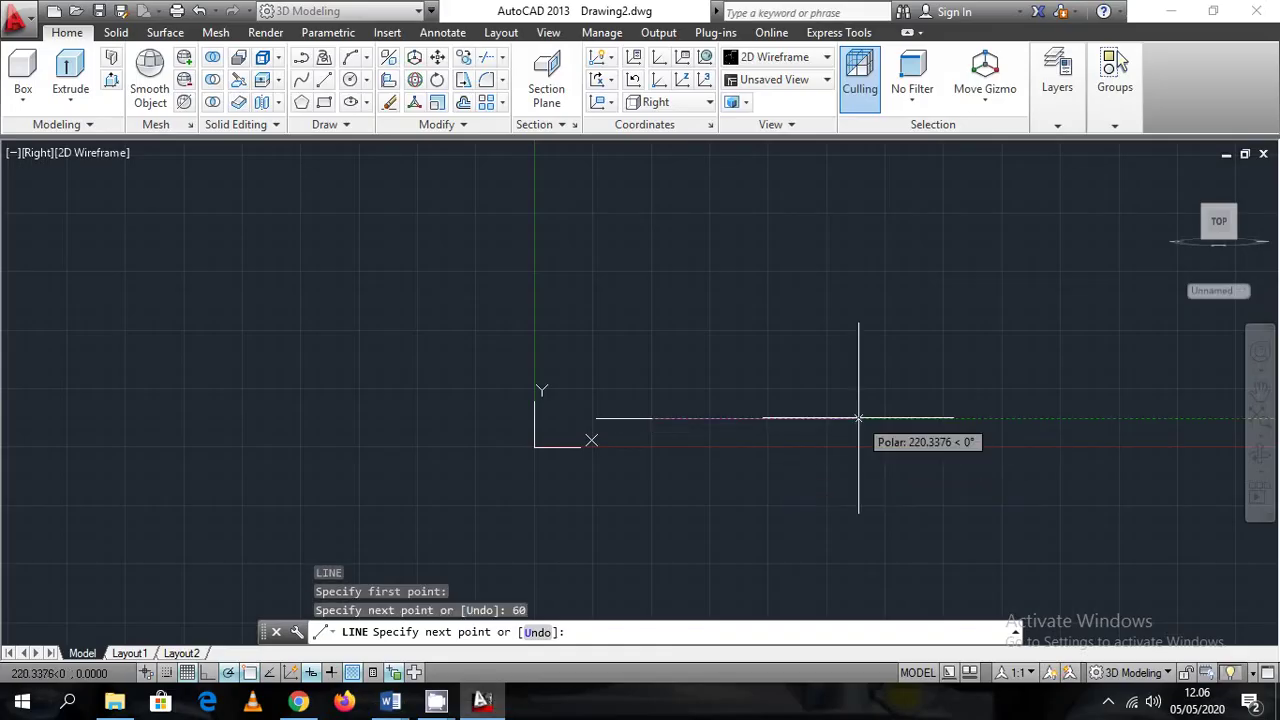
scroll(668, 375, up, 4)
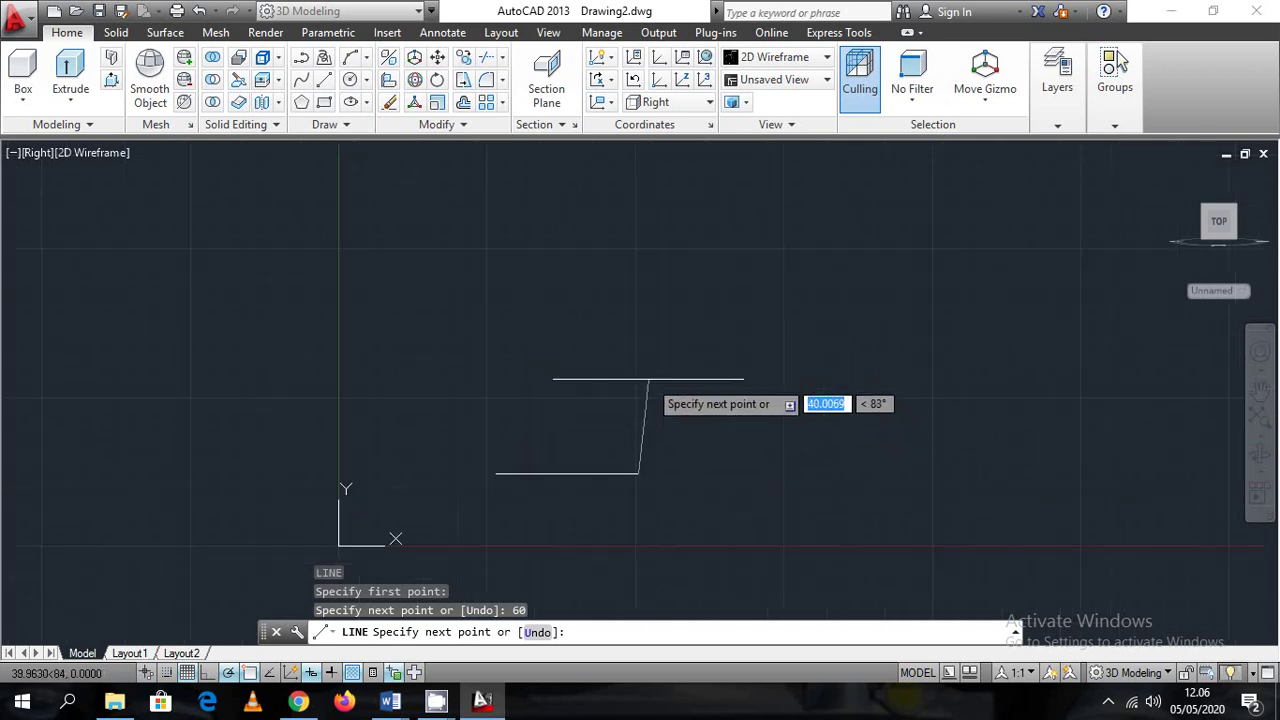
text(28)
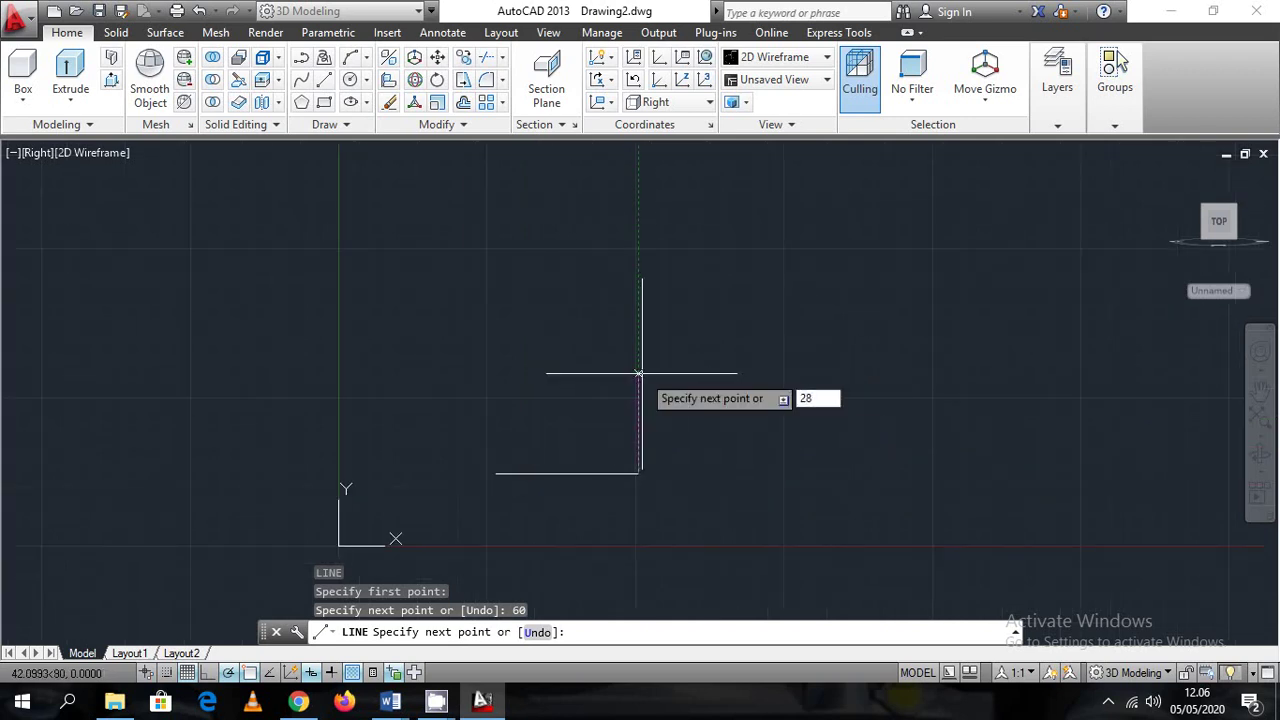
key(Return)
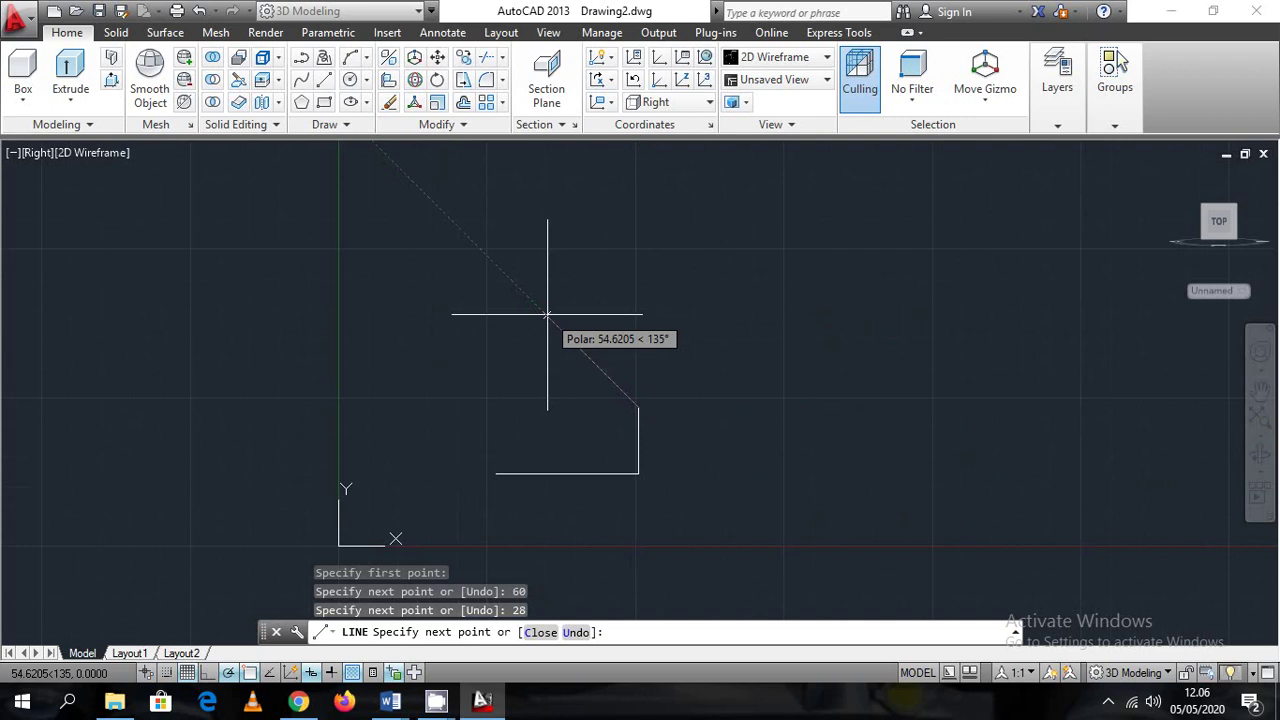
Draw a sloped edge at 150° from the top of the 28 high edge, reaching above the base's left end, and finish the line
text(<1)
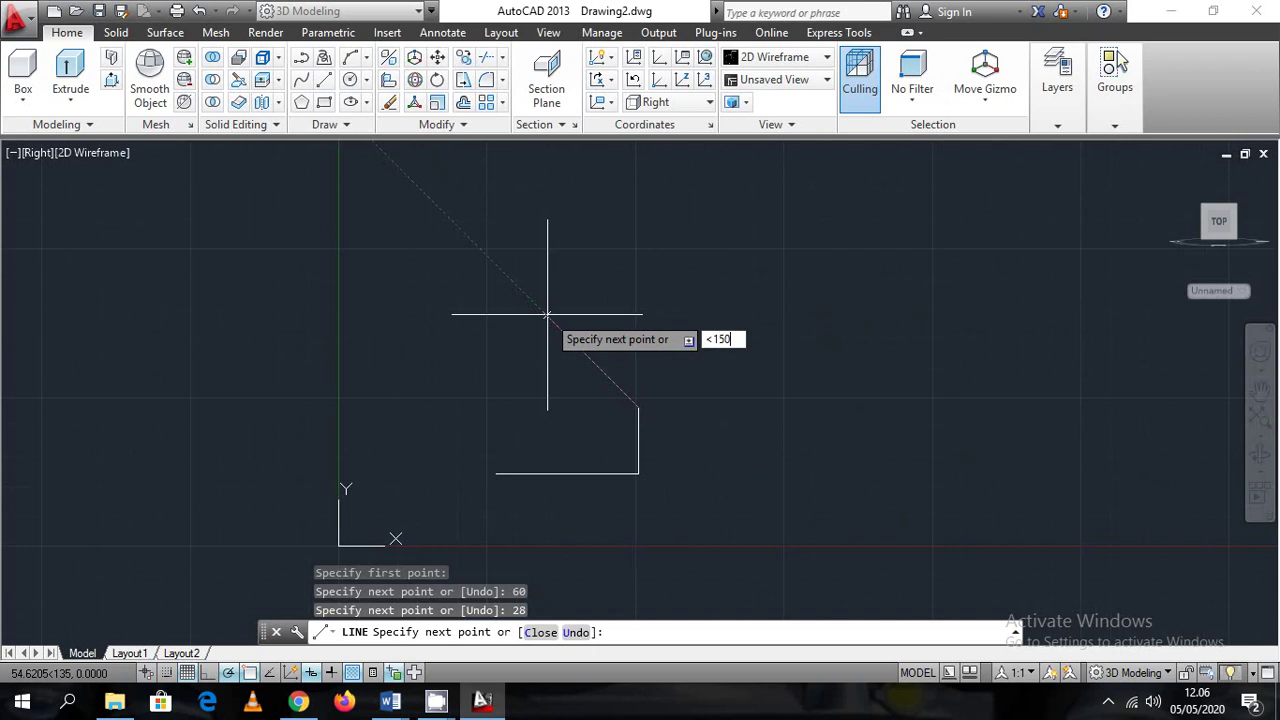
text(50)
key(Return)
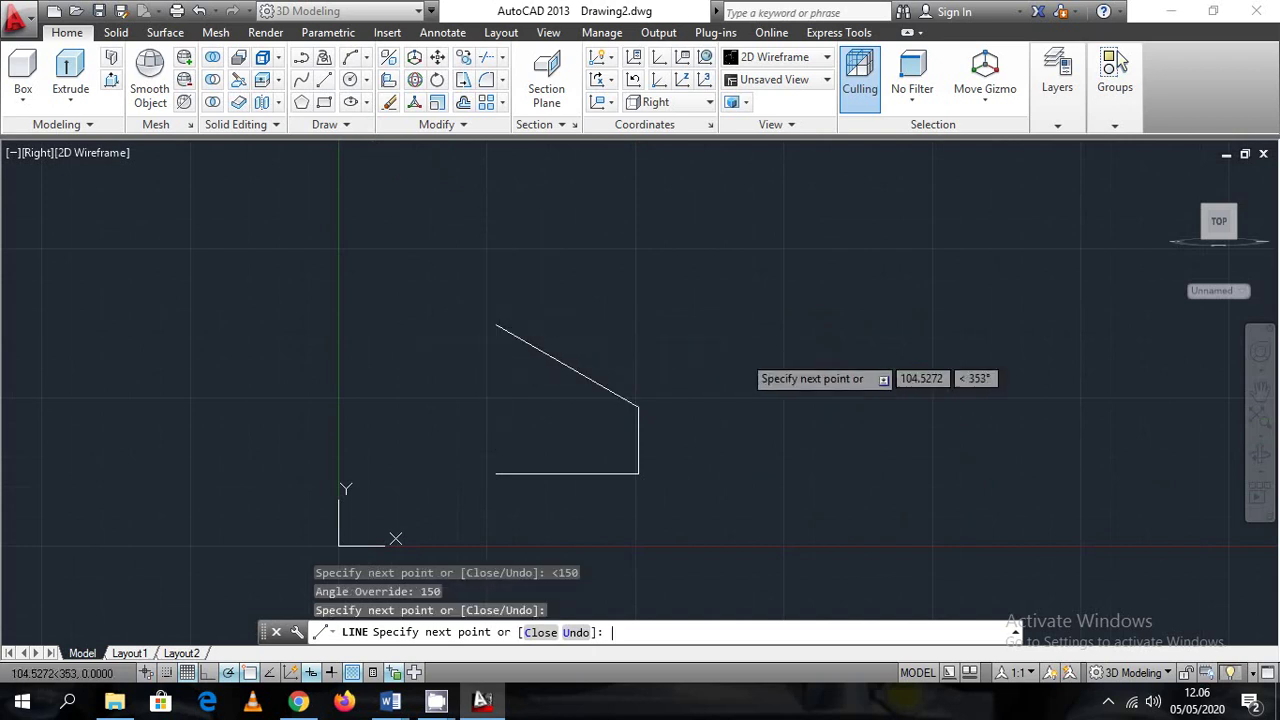
click(741, 357)
key(Escape)
Draw a 40 high vertical line from the base's midpoint and a horizontal line rightward from its top past the sloped edge
key(Return)
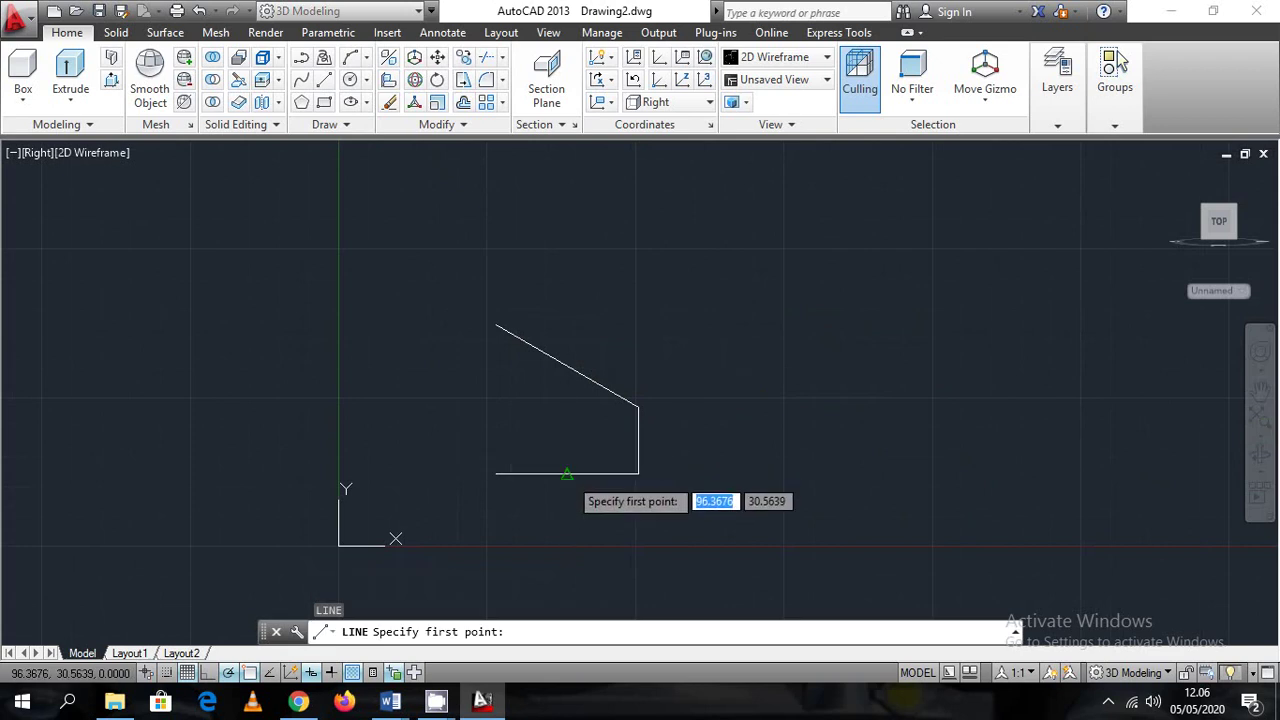
click(567, 473)
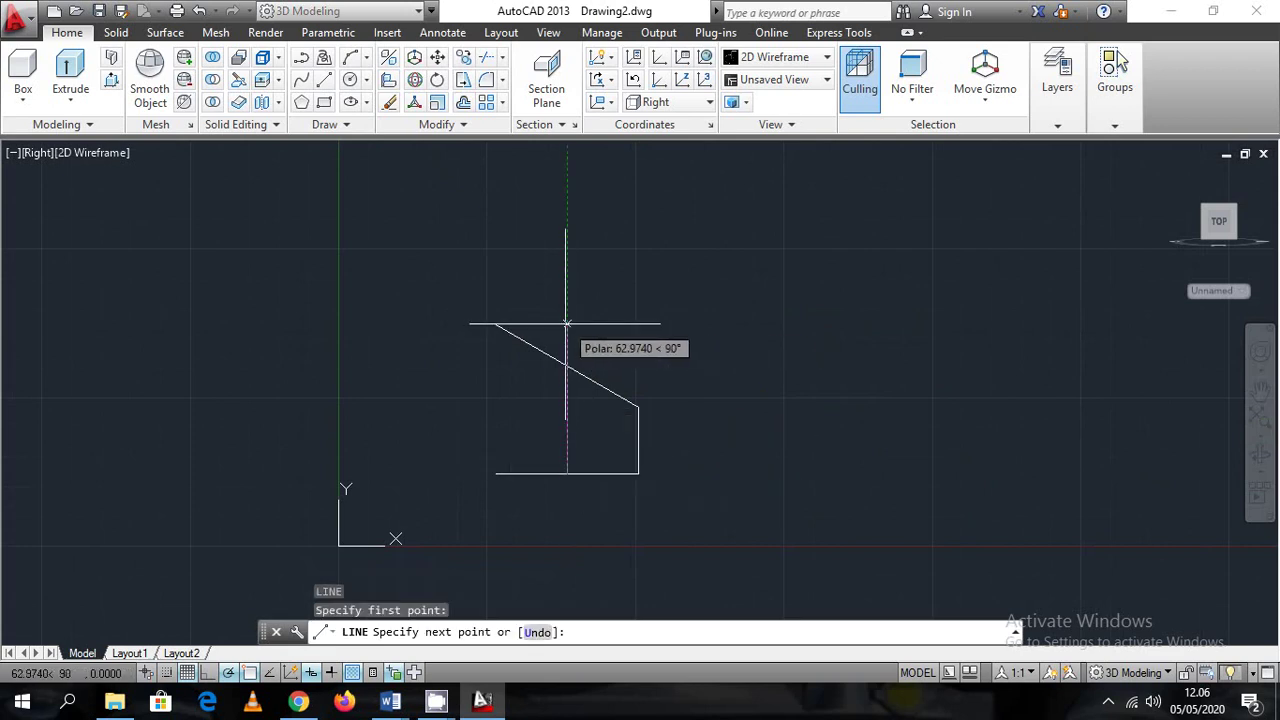
text(40)
key(Return)
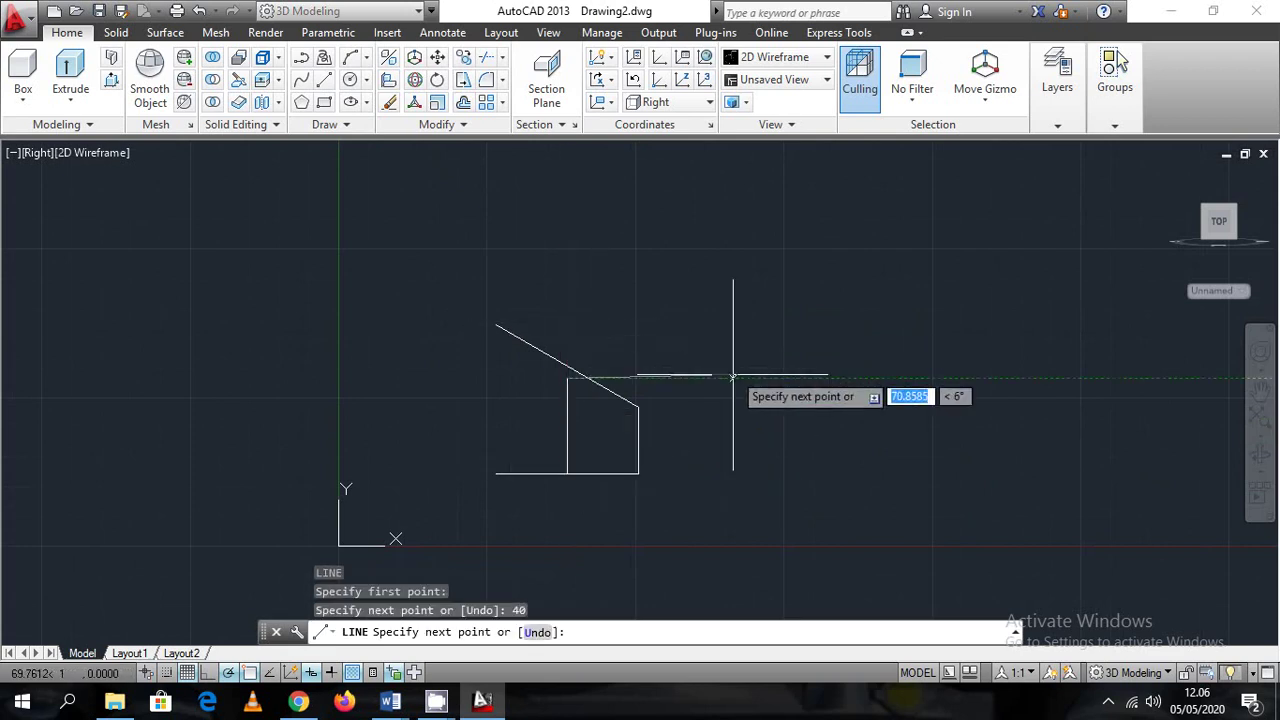
click(666, 380)
key(Escape)
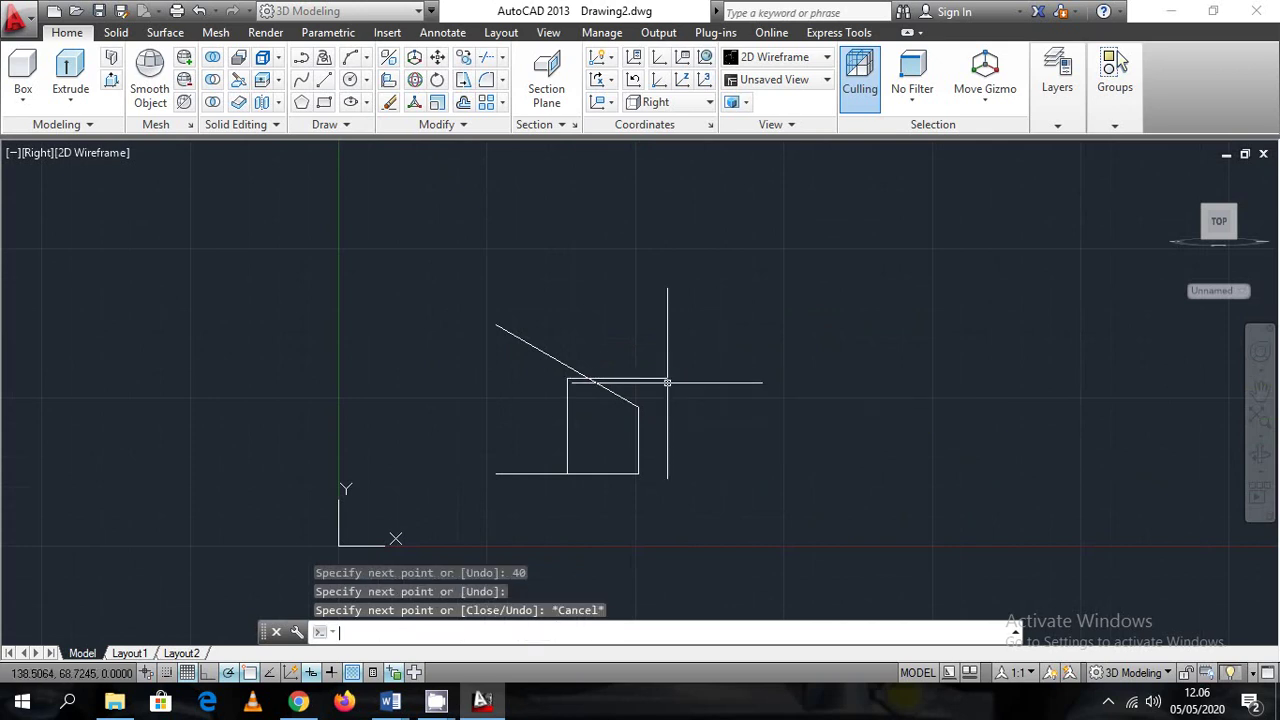
Trim the sloped line above the horizontal line and the horizontal line beyond the sloped edge
scroll(609, 389, up, 4)
text(tr)
key(Return)
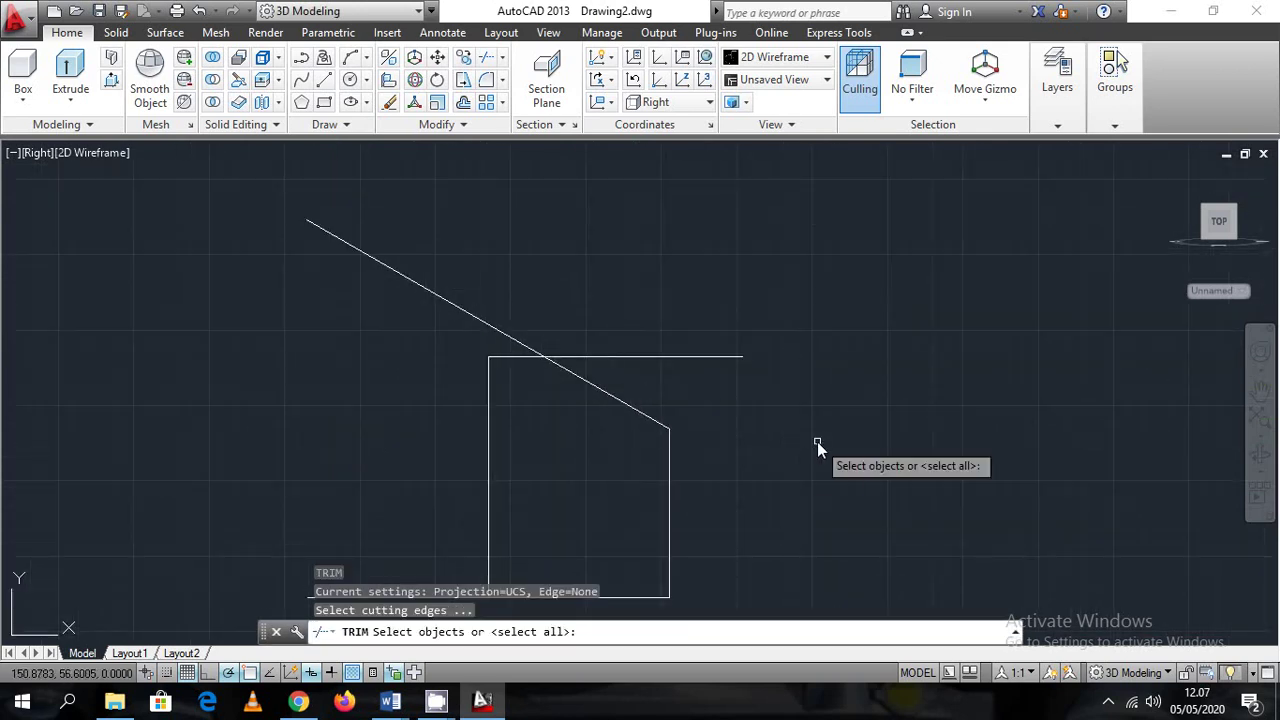
key(Return)
click(466, 309)
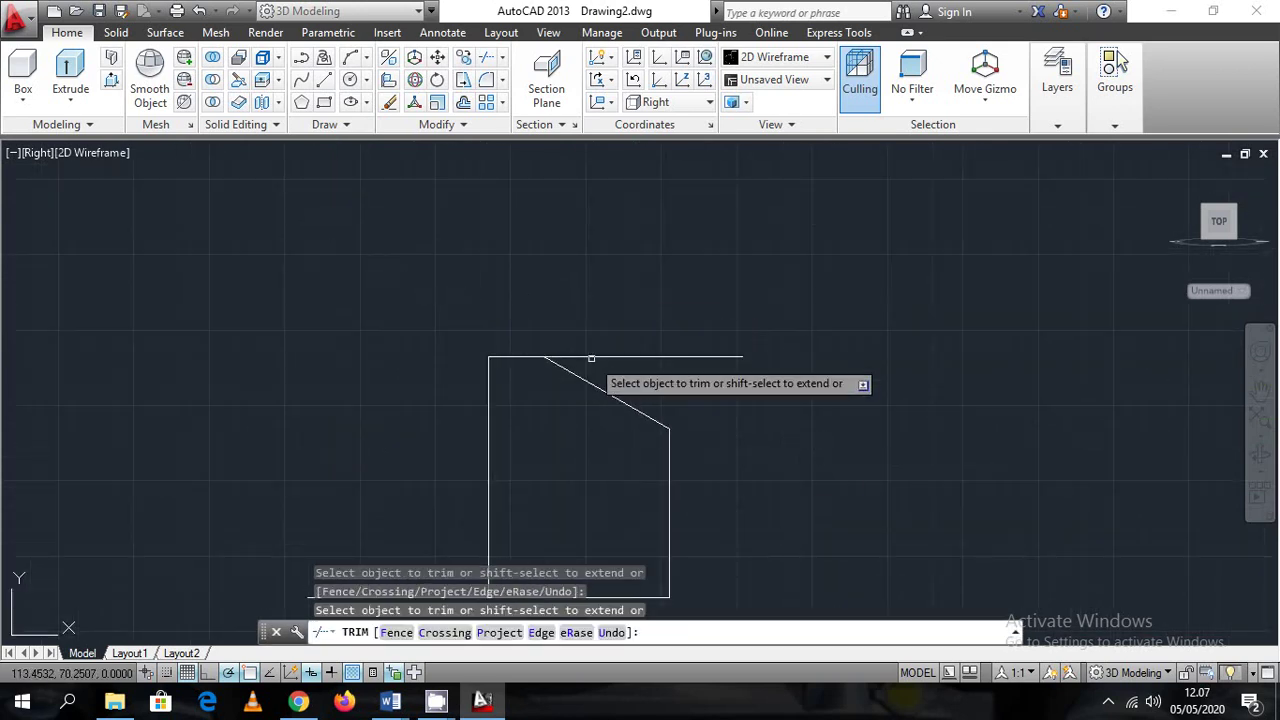
click(590, 357)
key(Escape)
scroll(680, 437, down, 2)
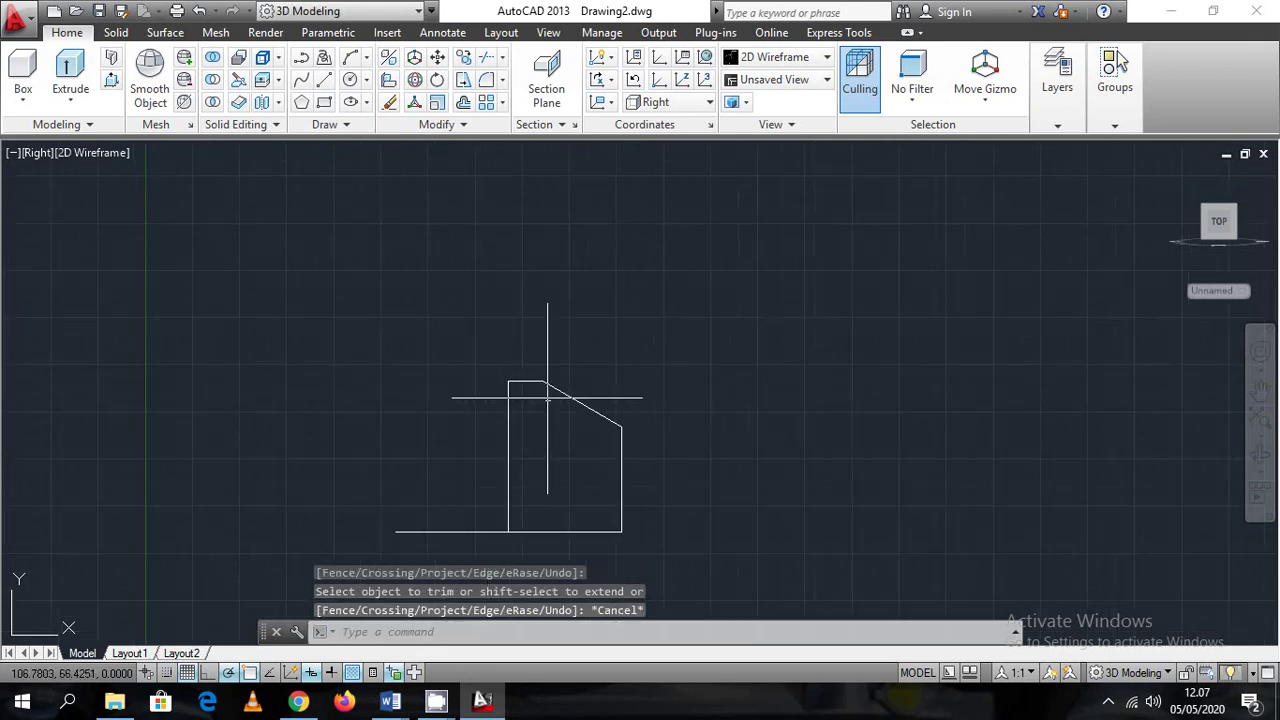
click(602, 428)
click(520, 337)
key(Escape)
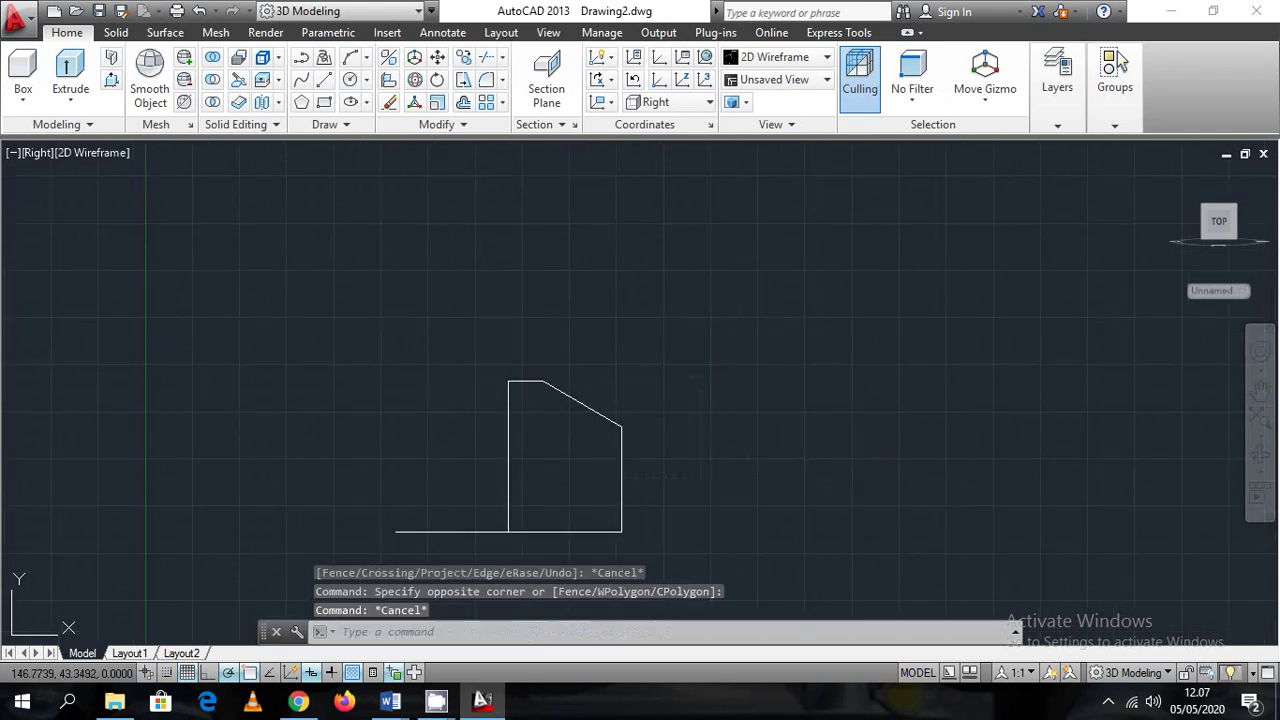
Mirror the short top line, the sloped edge and the right vertical edge about the vertical centre line, keeping the source objects
click(698, 484)
click(535, 348)
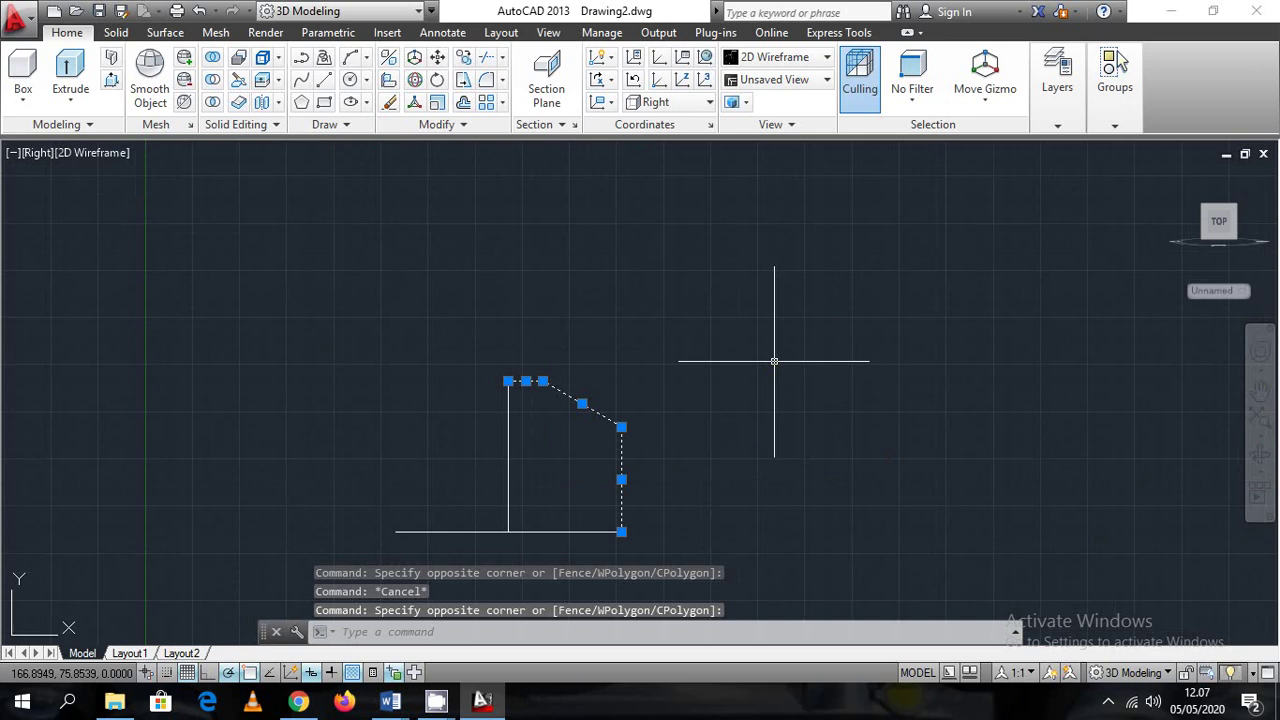
text(mi)
key(Return)
click(510, 380)
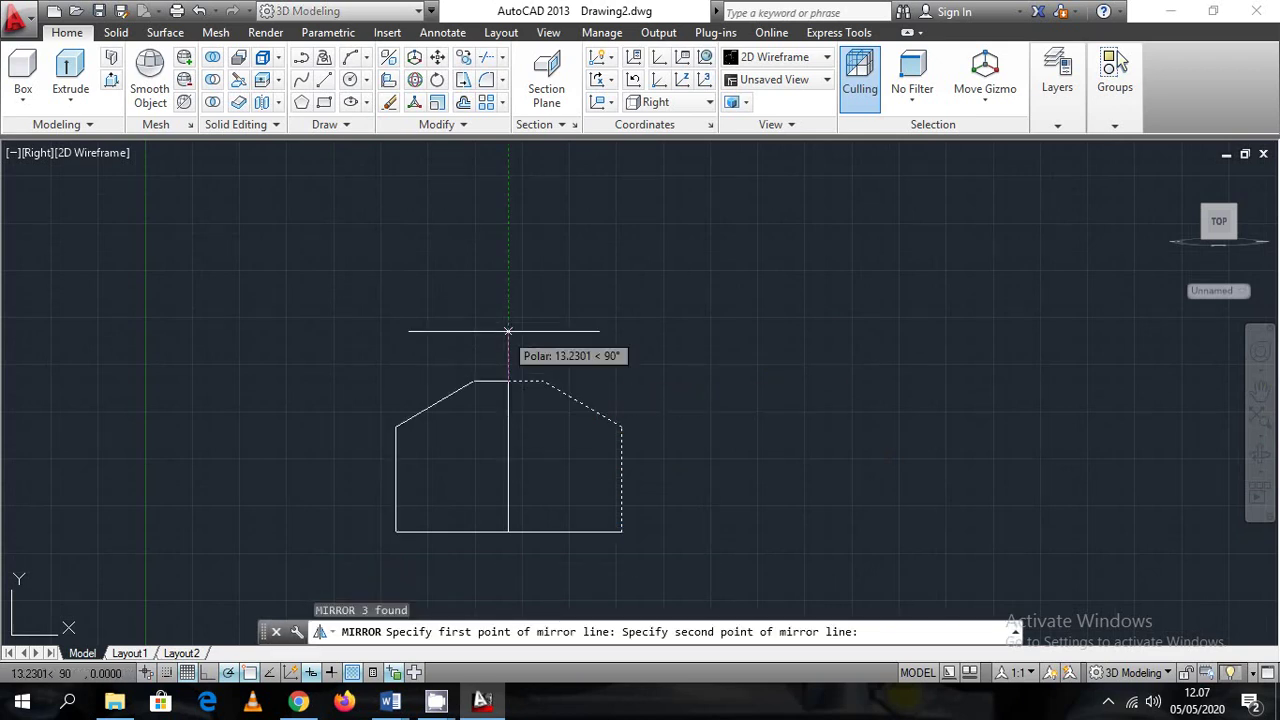
click(508, 338)
key(Return)
Delete the vertical centre line inside the mirrored profile
click(512, 440)
click(486, 422)
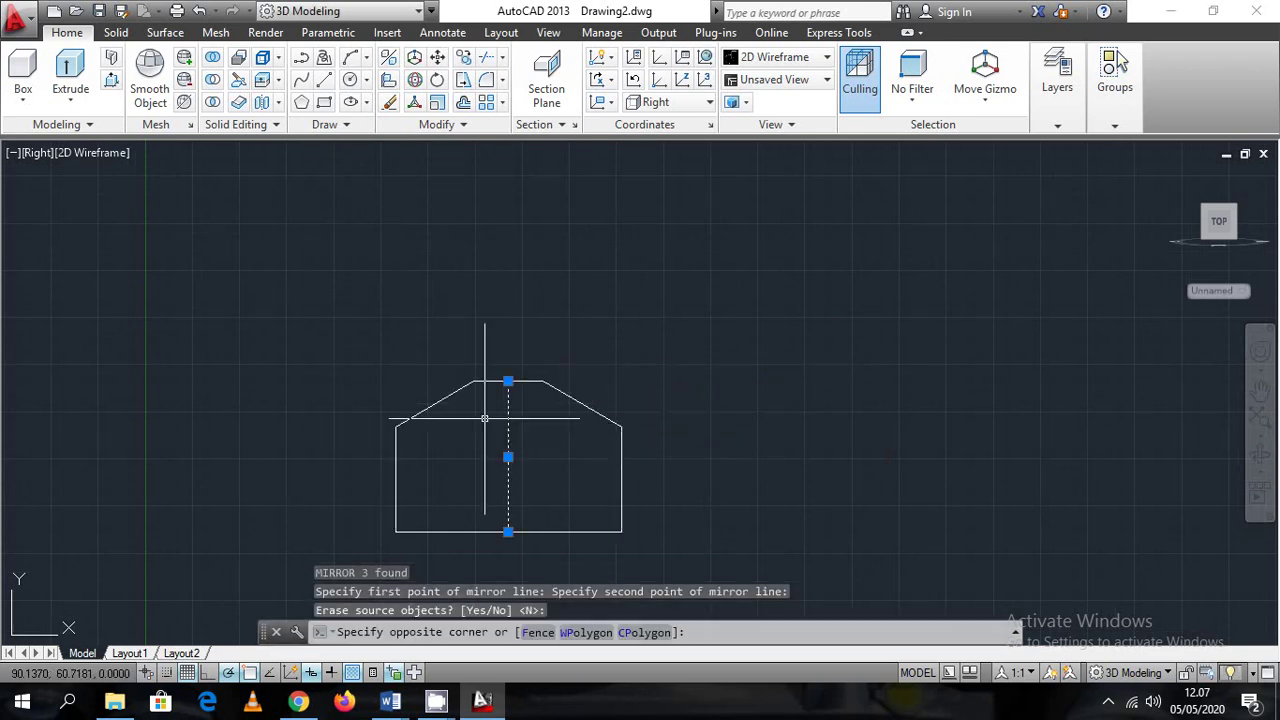
key(Delete)
middle_drag(652, 521, 746, 500)
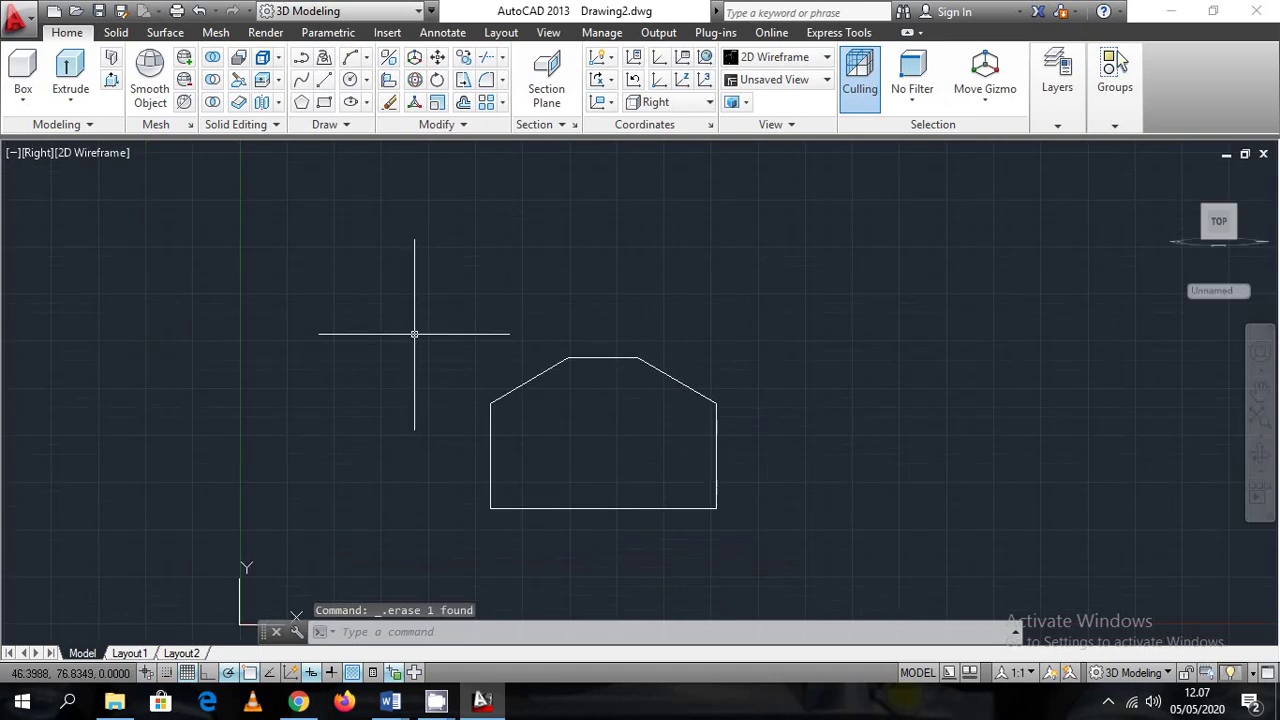
text(joi)
key(Return)
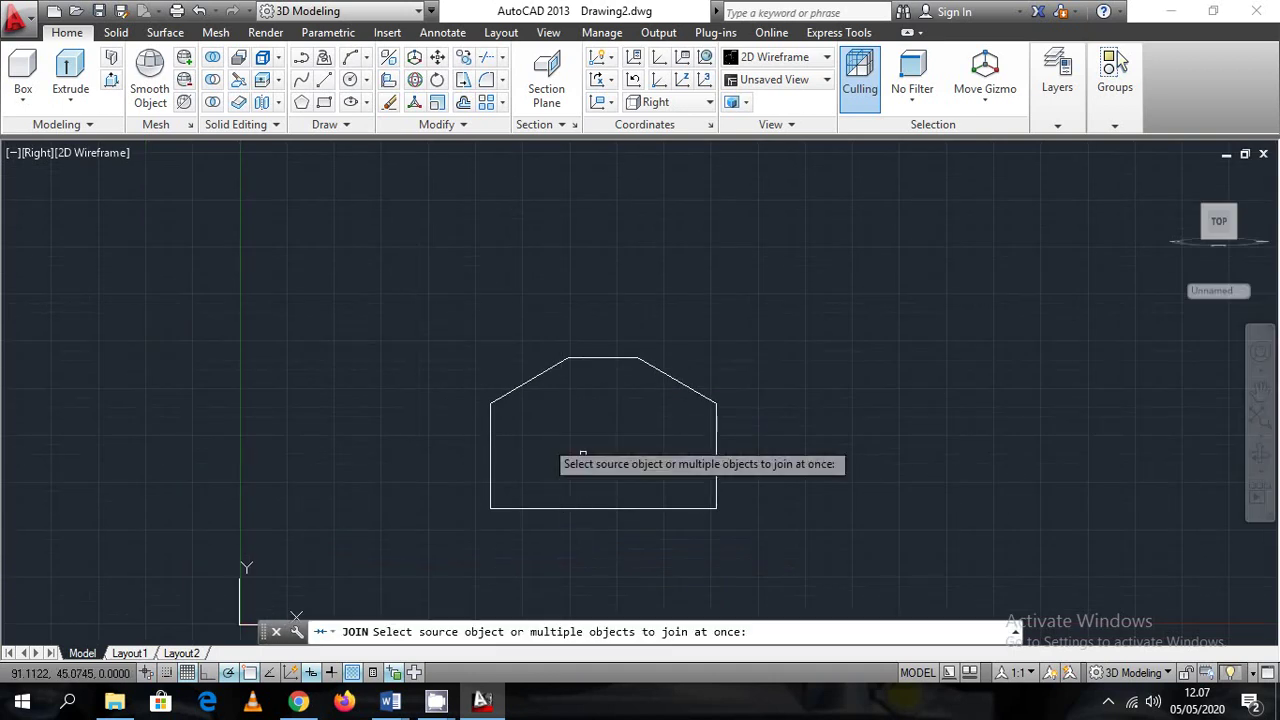
key(Escape)
key(Escape)
key(Escape)
Join all edges of the profile into one polyline with the JOIN command
text(j)
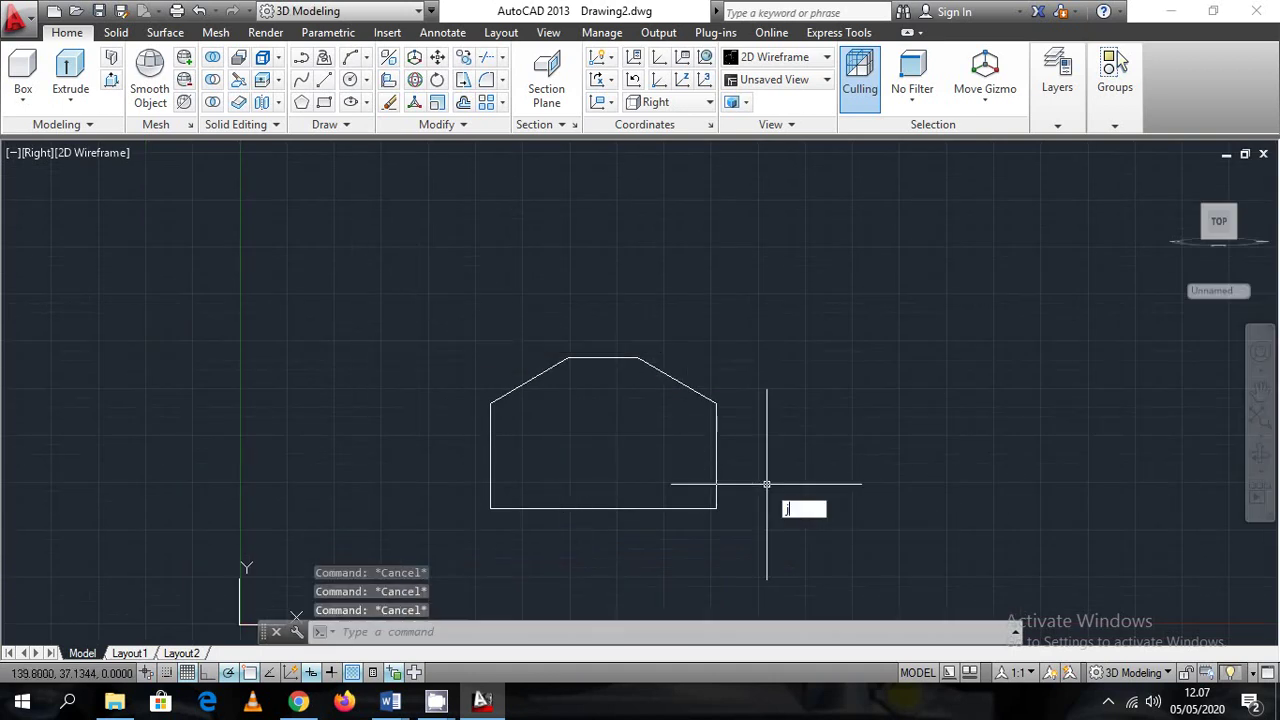
text(oi)
key(Return)
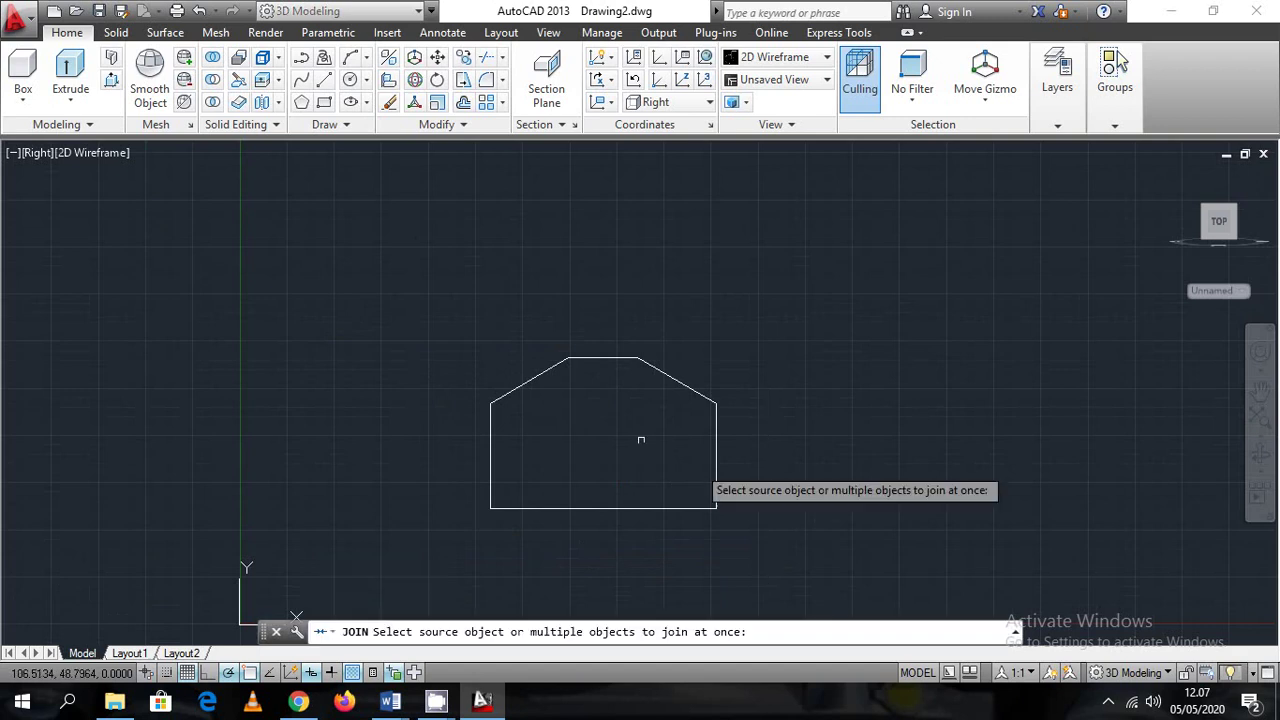
click(438, 301)
click(844, 548)
key(Return)
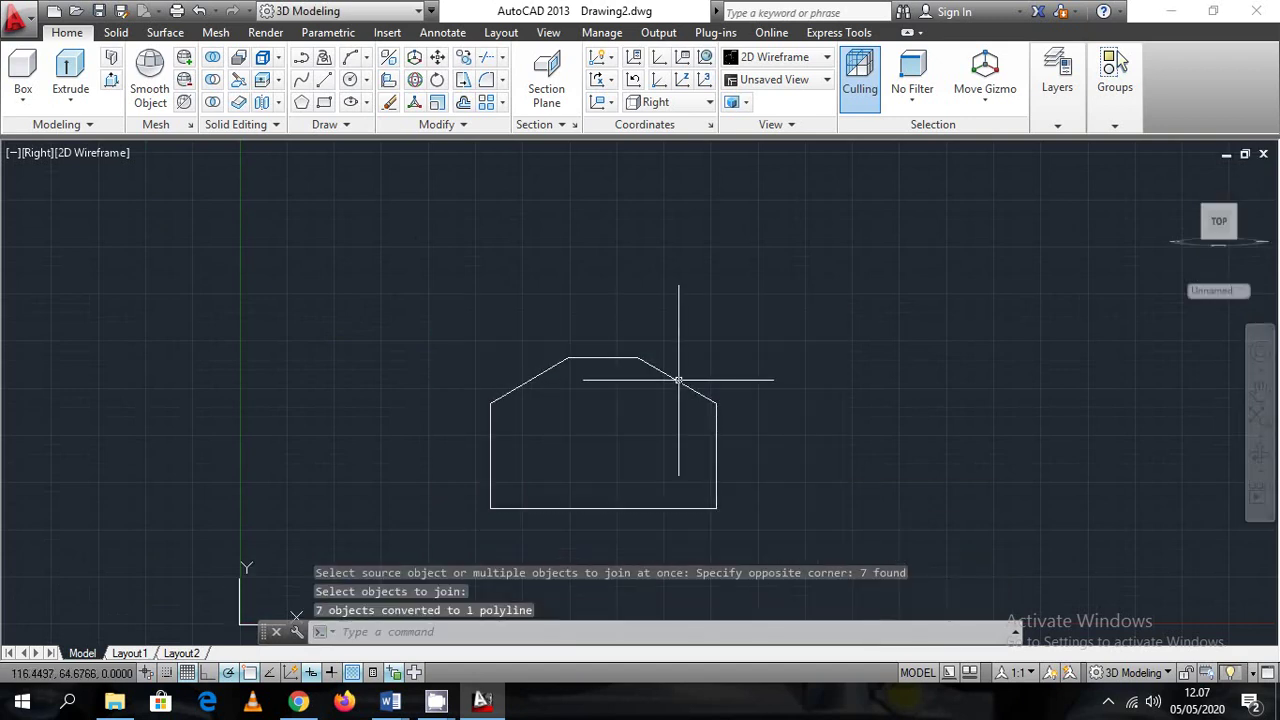
key(Escape)
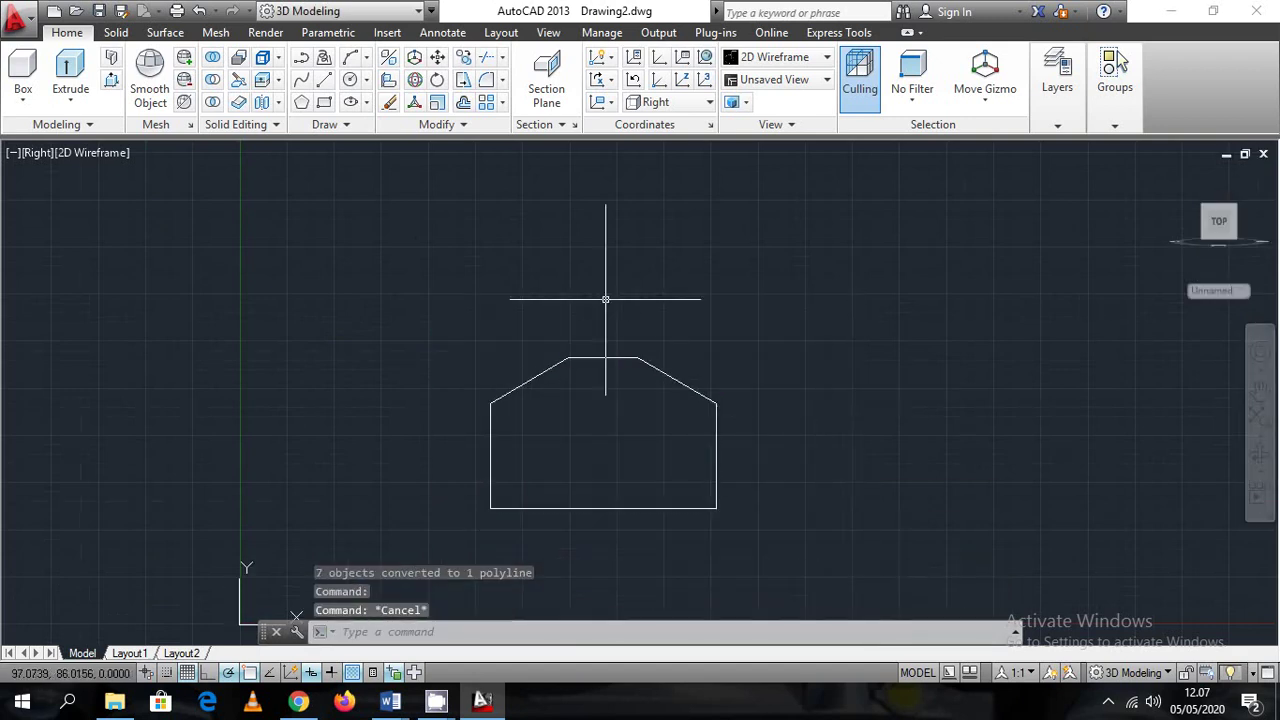
scroll(603, 297, down, 2)
click(35, 160)
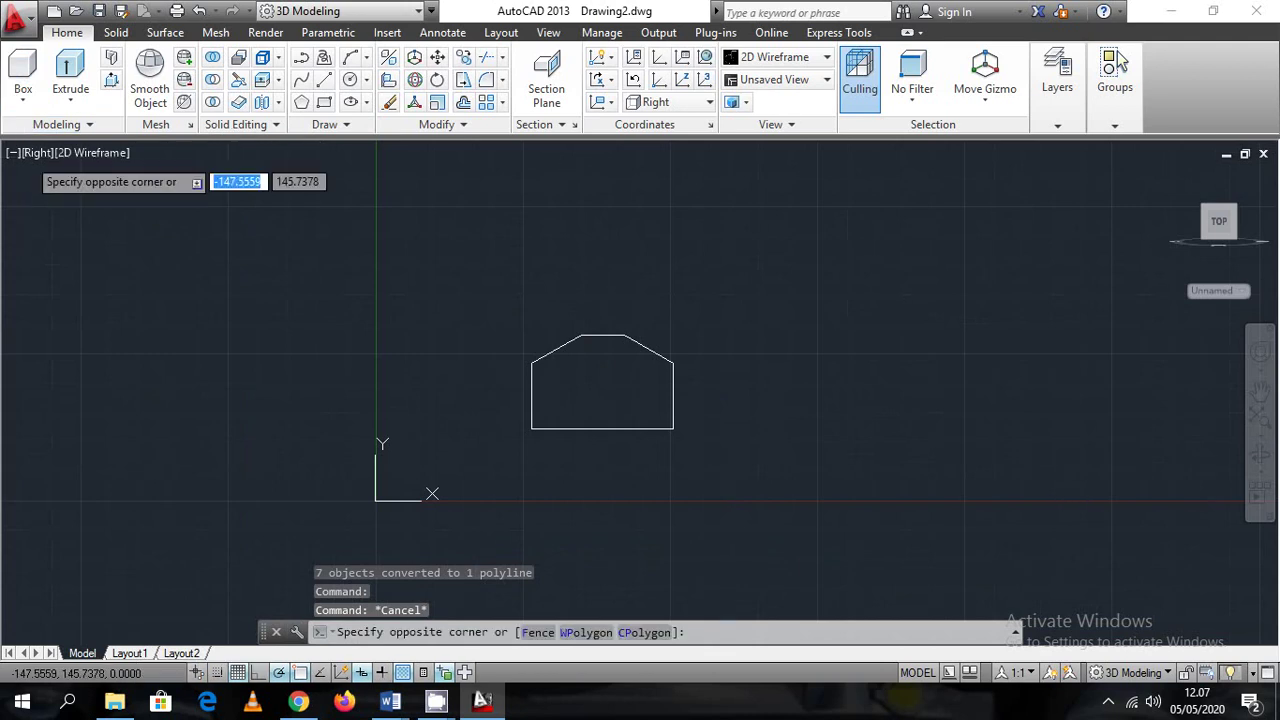
click(40, 154)
click(32, 159)
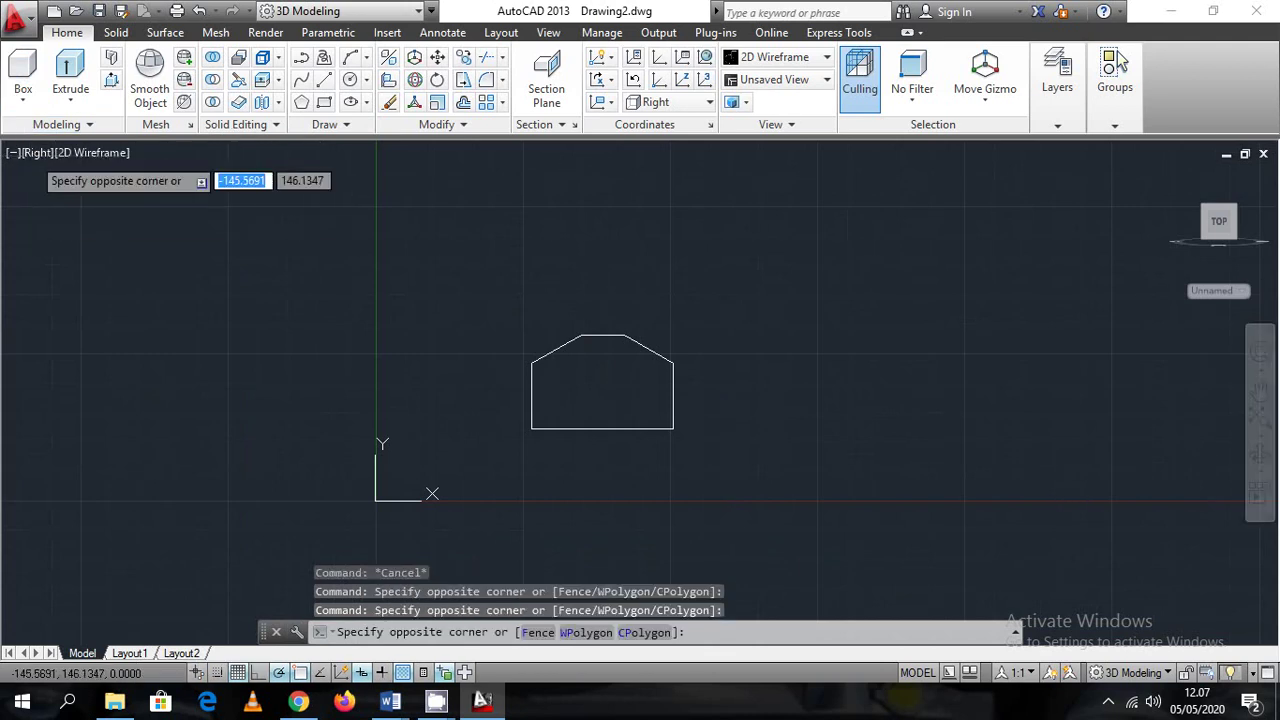
key(Escape)
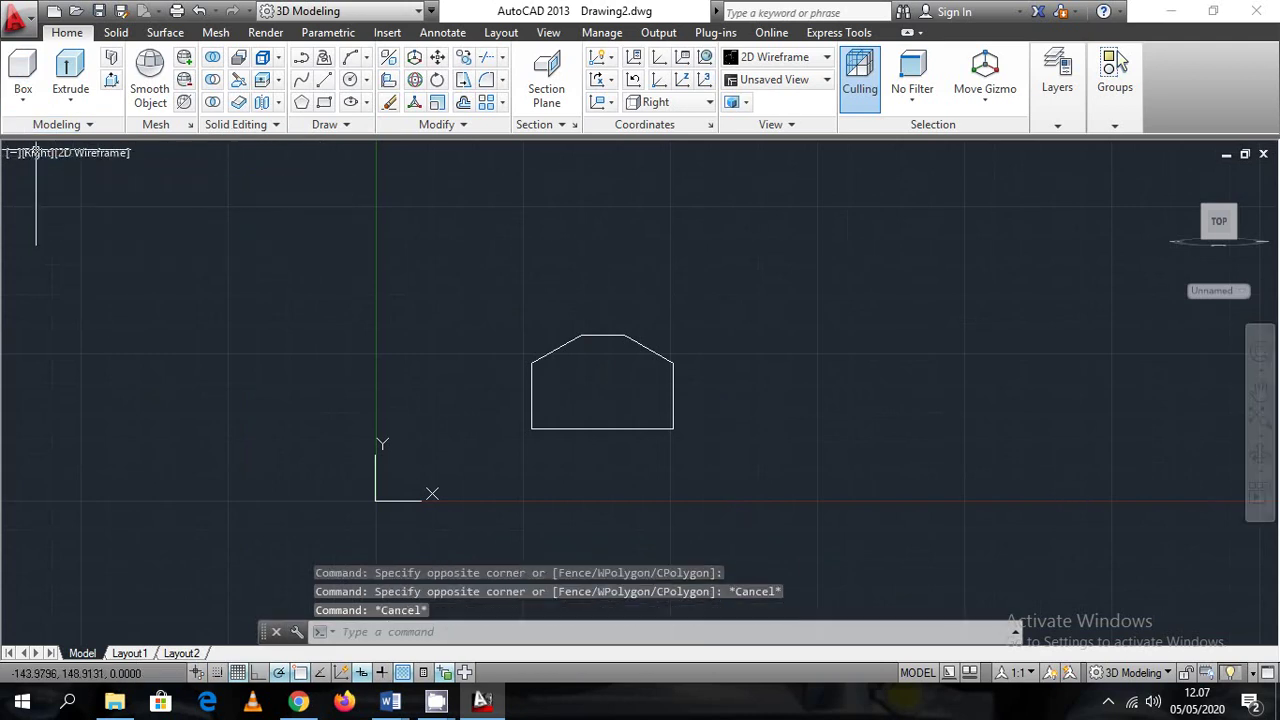
click(35, 154)
click(33, 155)
click(32, 156)
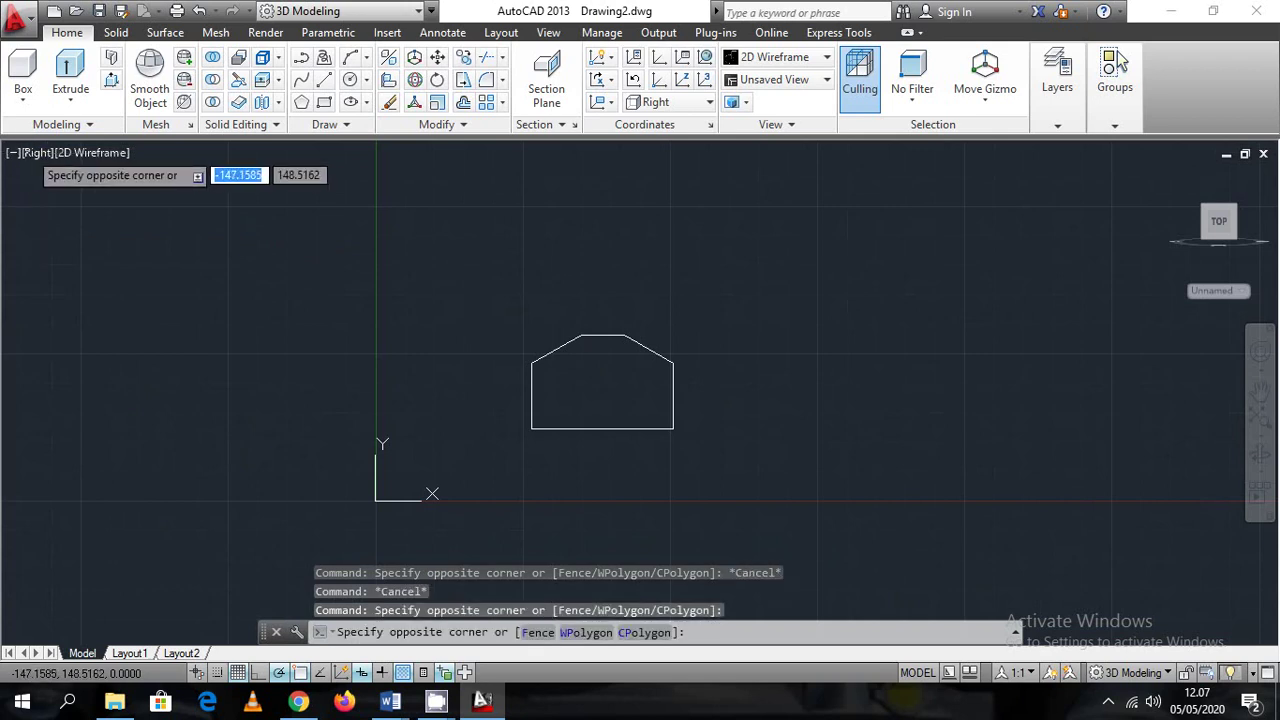
key(Escape)
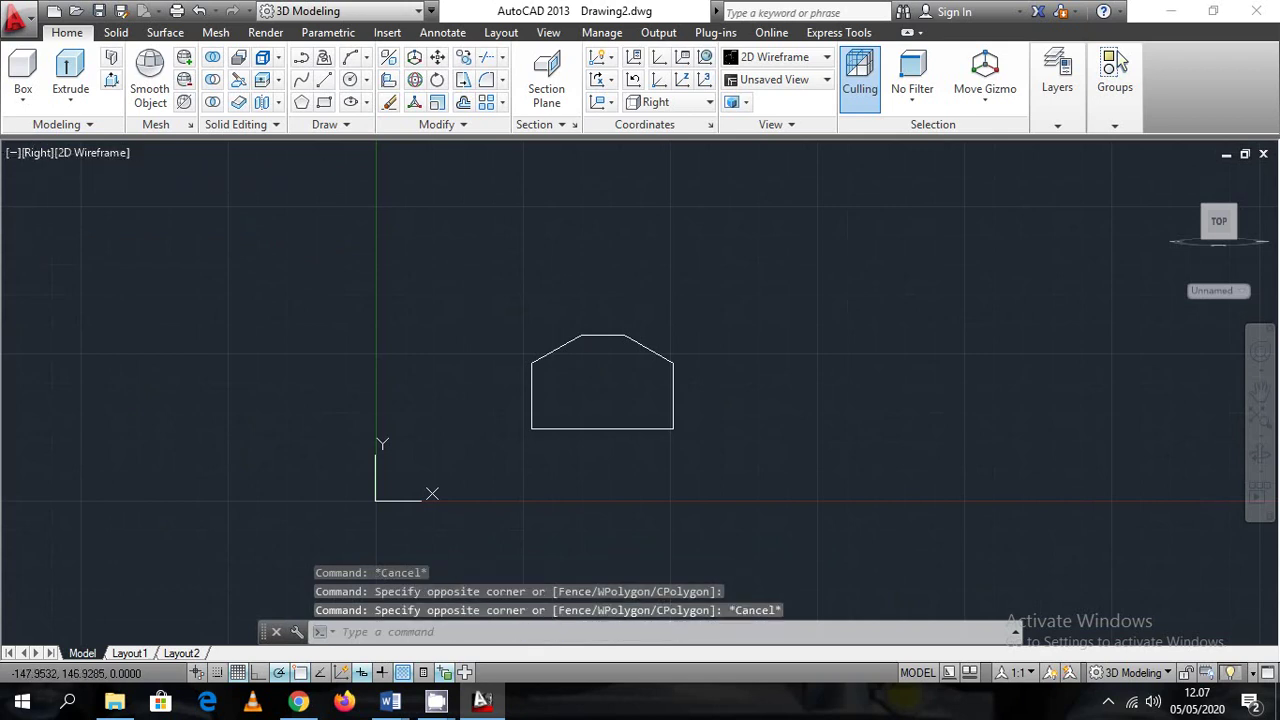
click(22, 162)
key(Escape)
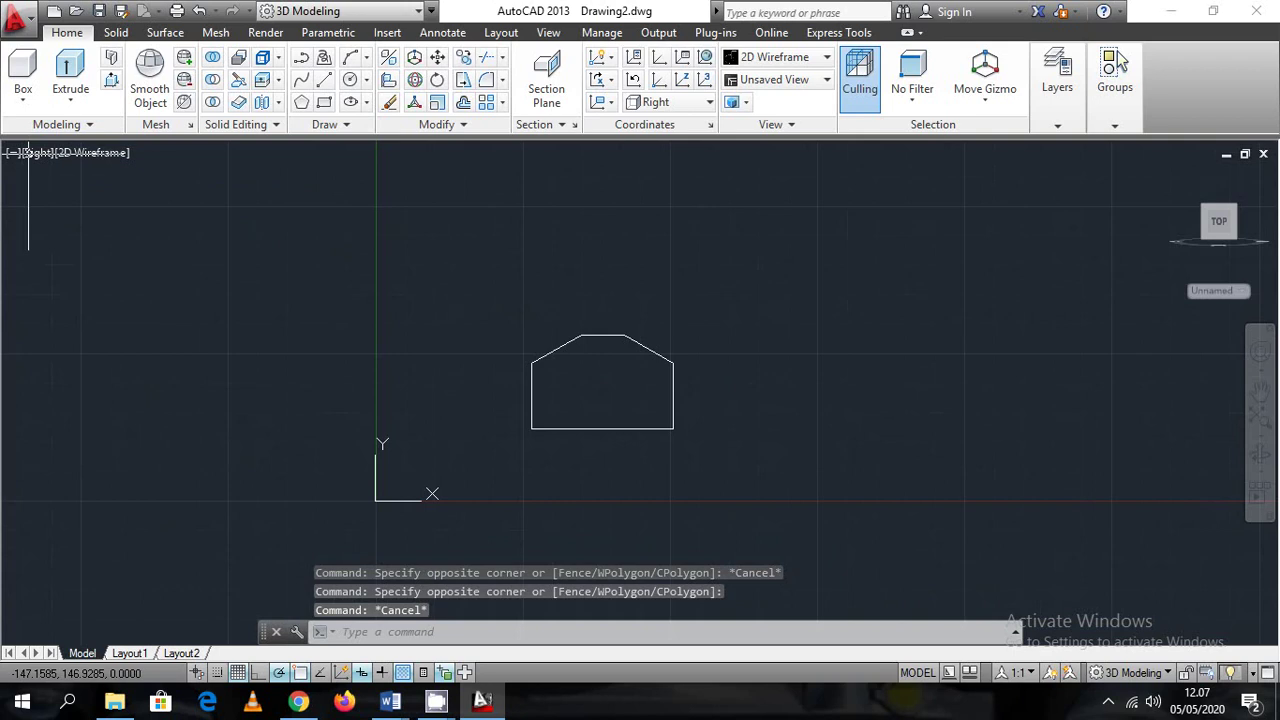
Extrude the closed profile freehand in the positive Z direction in the SE Isometric view
click(24, 154)
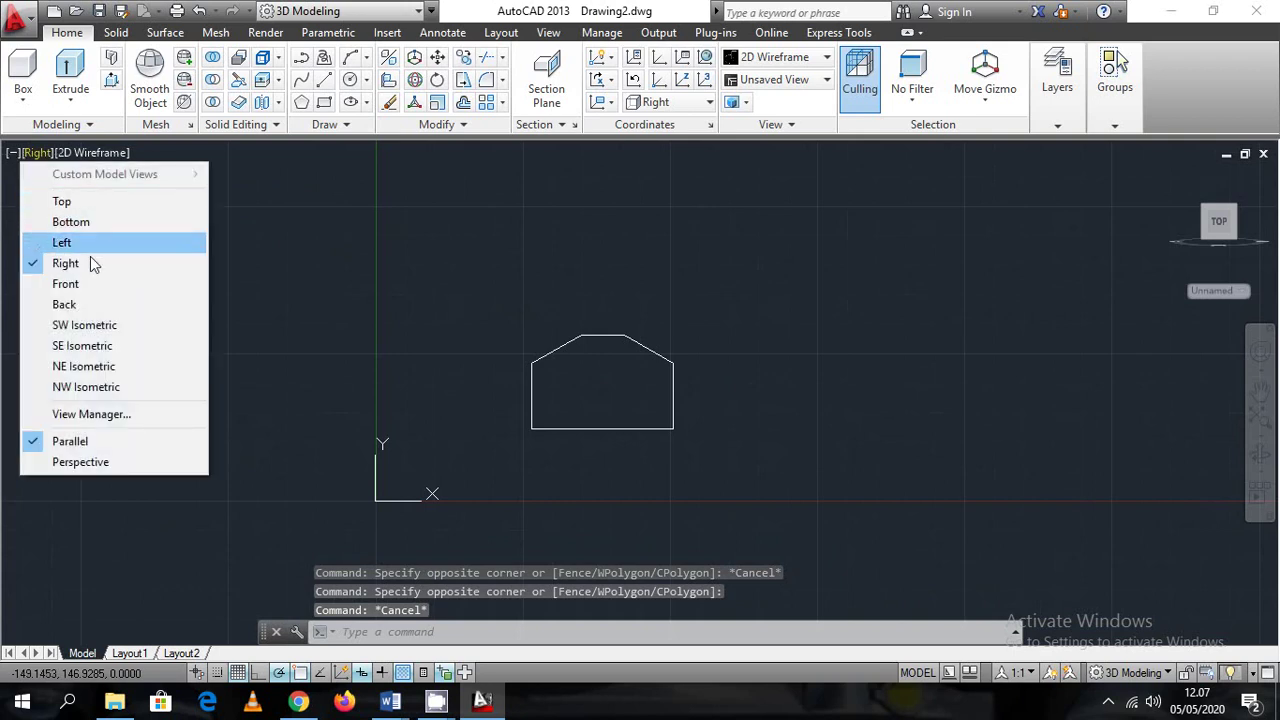
click(82, 345)
scroll(805, 425, down, 3)
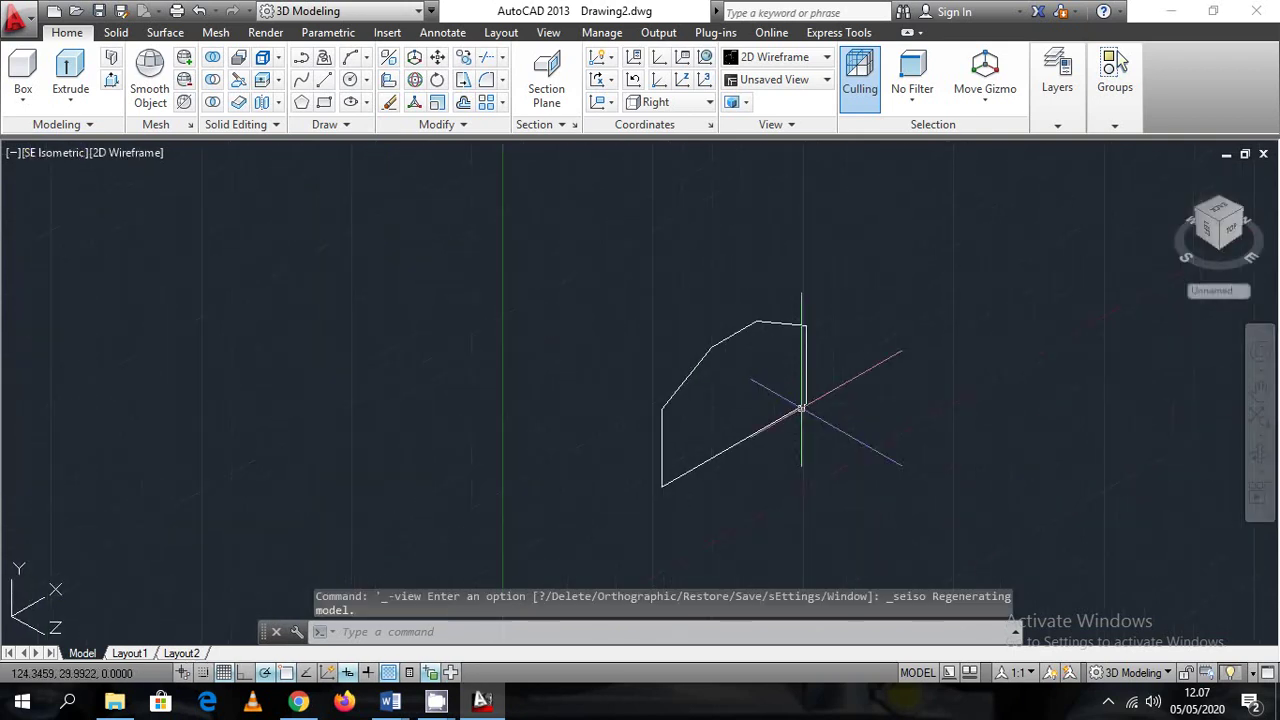
text(ext)
key(Return)
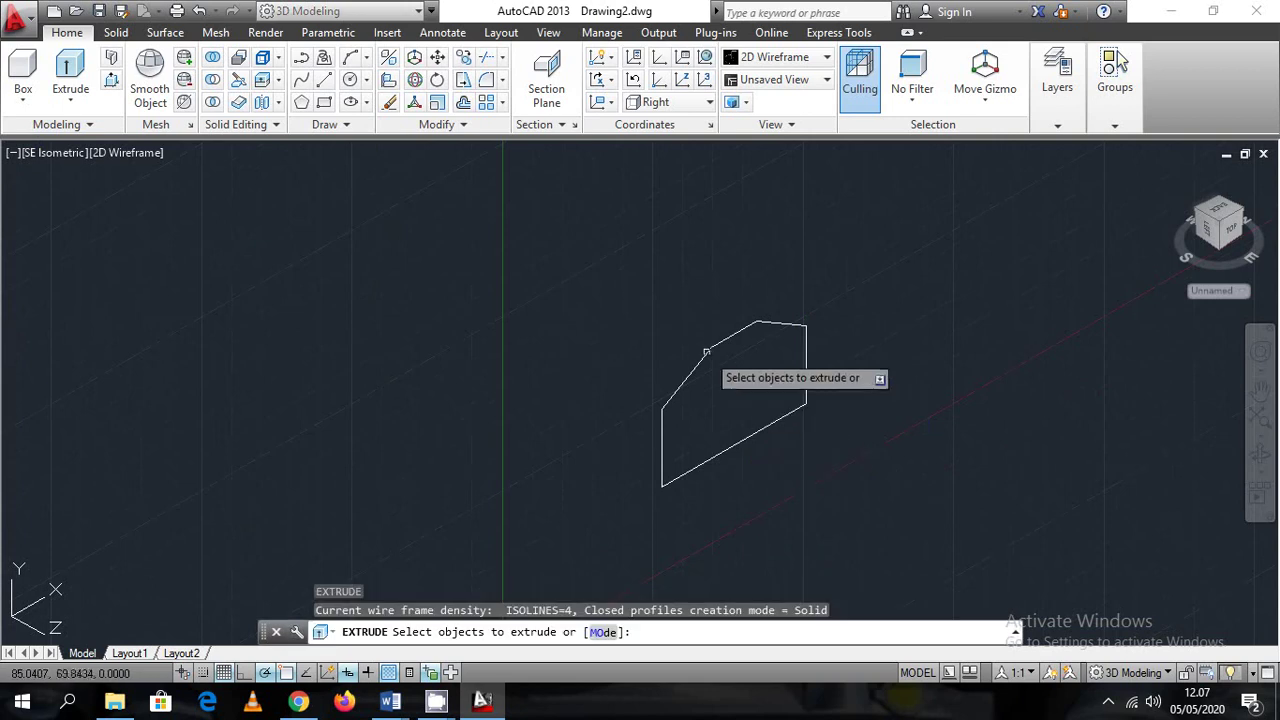
click(708, 349)
key(Return)
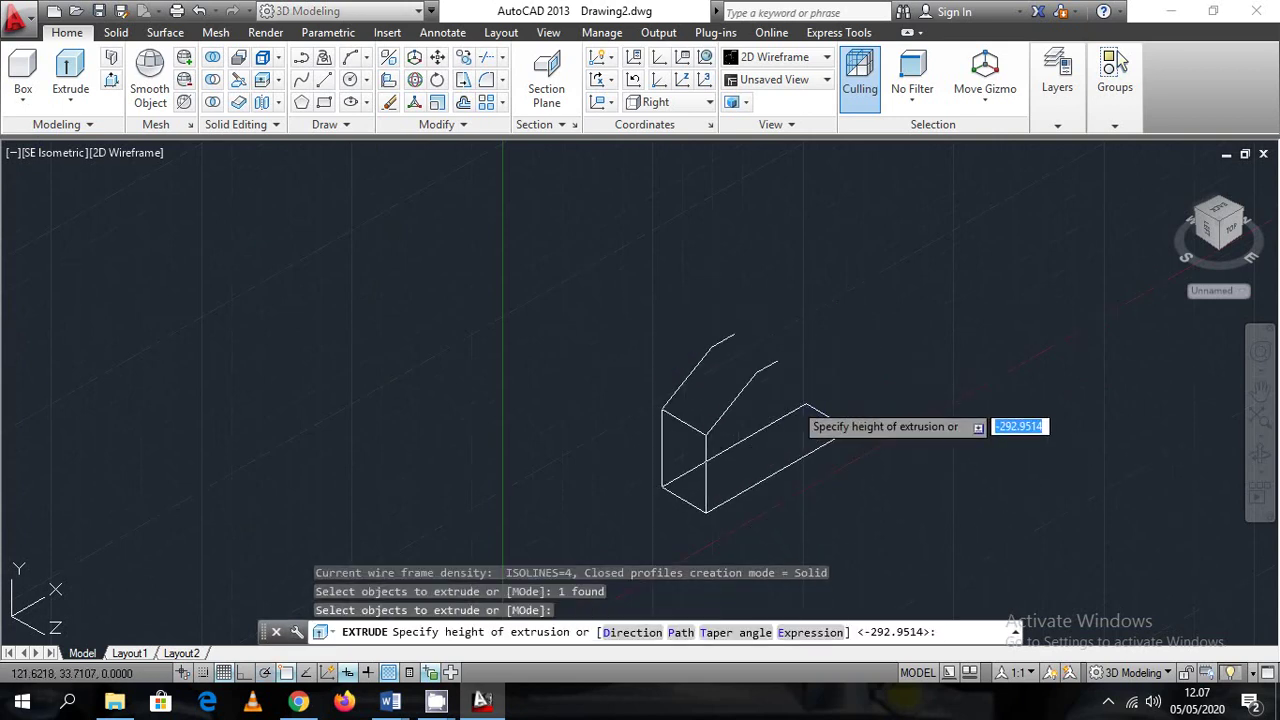
click(857, 437)
middle_drag(857, 437, 598, 355)
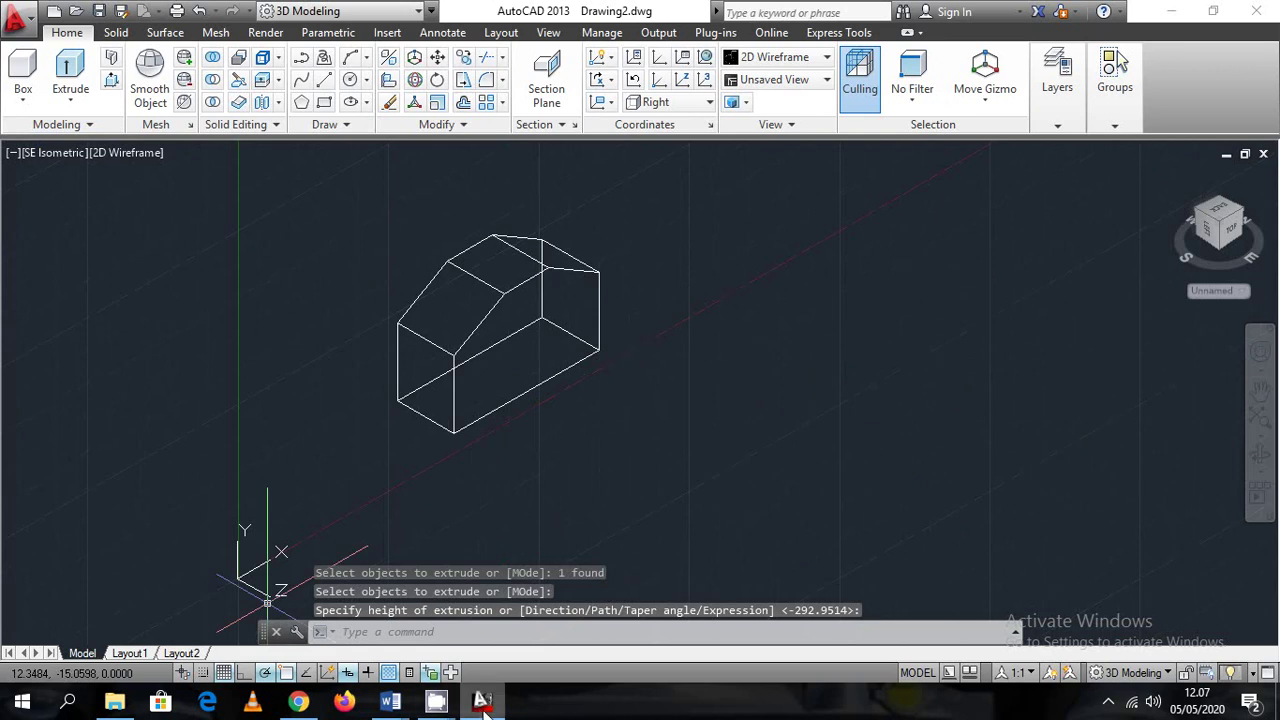
Consult the TUGAS – IV drawing in Word's MODUL GAMTEK.docx, and set the AutoCAD viewport to the Top view
mouse_move(484, 710)
mouse_move(388, 706)
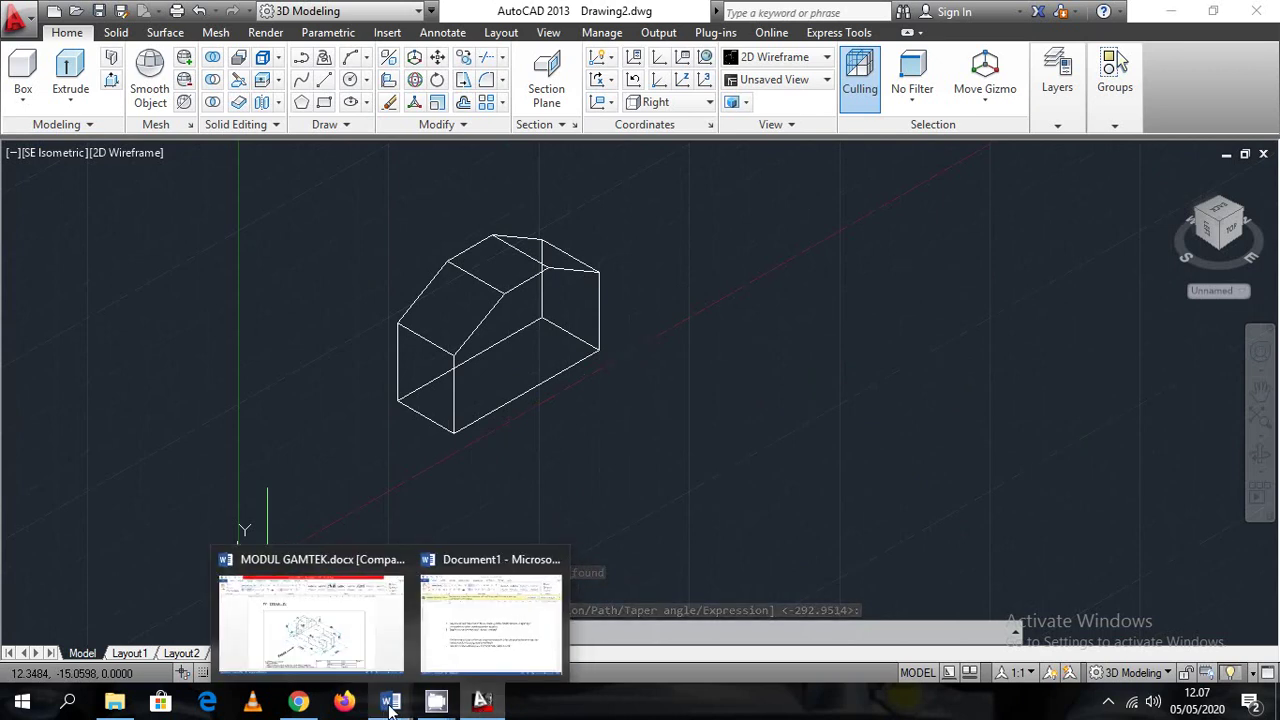
click(325, 630)
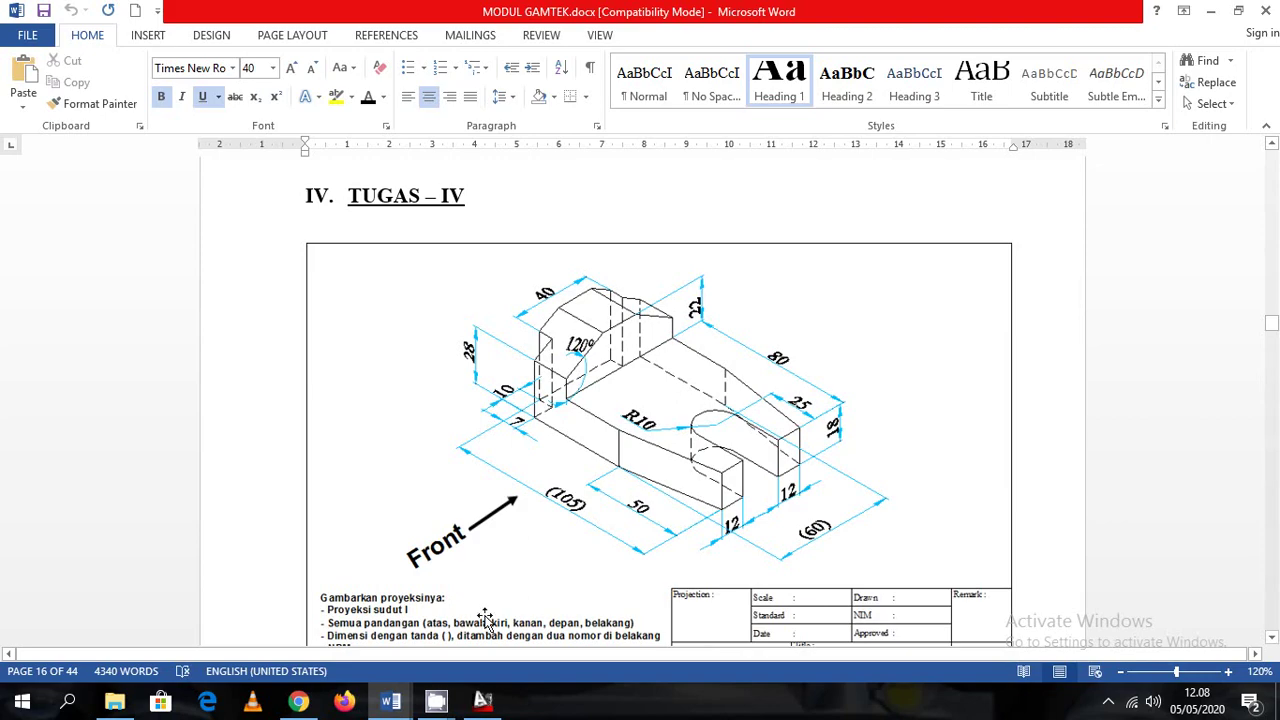
click(482, 700)
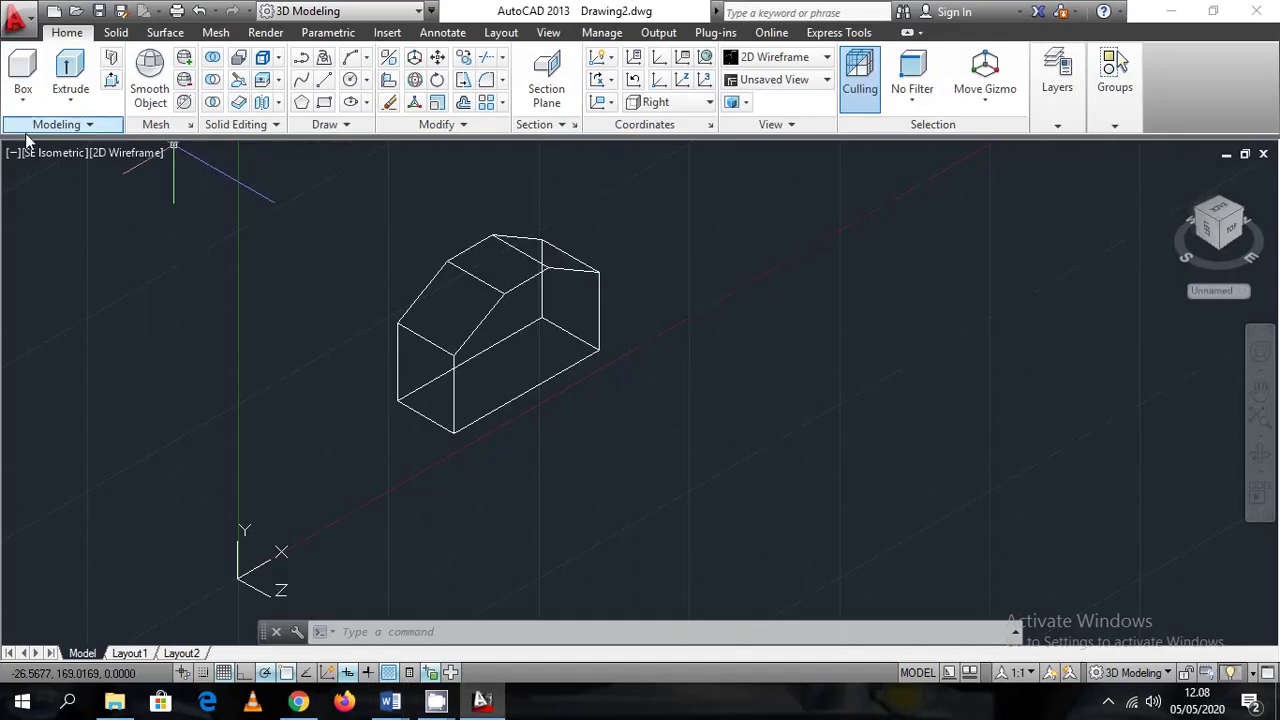
click(32, 165)
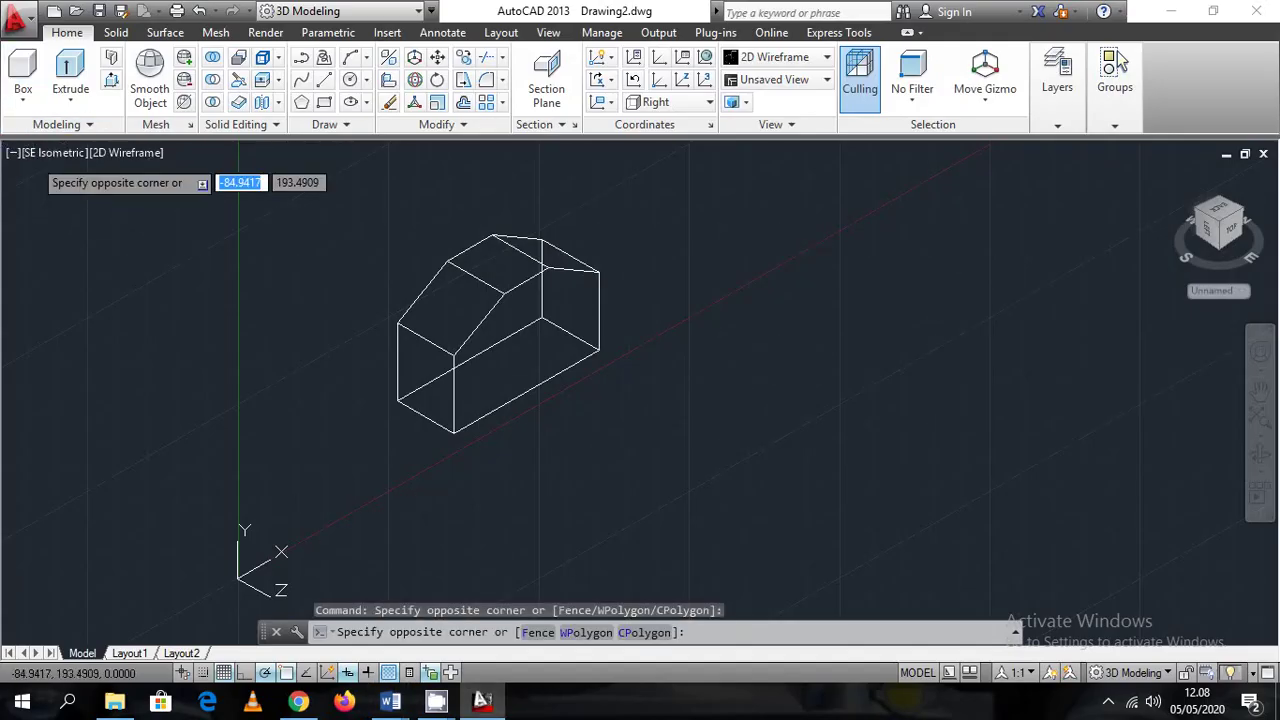
click(28, 168)
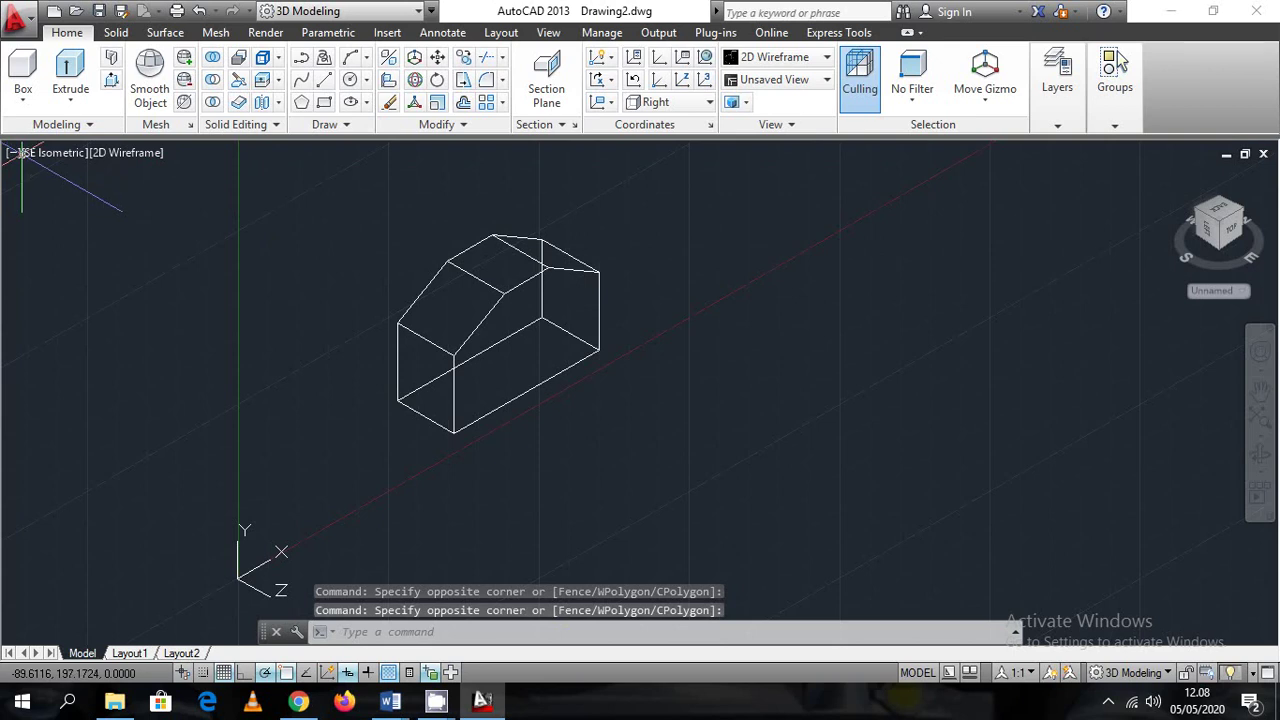
key(Escape)
key(Escape)
click(18, 154)
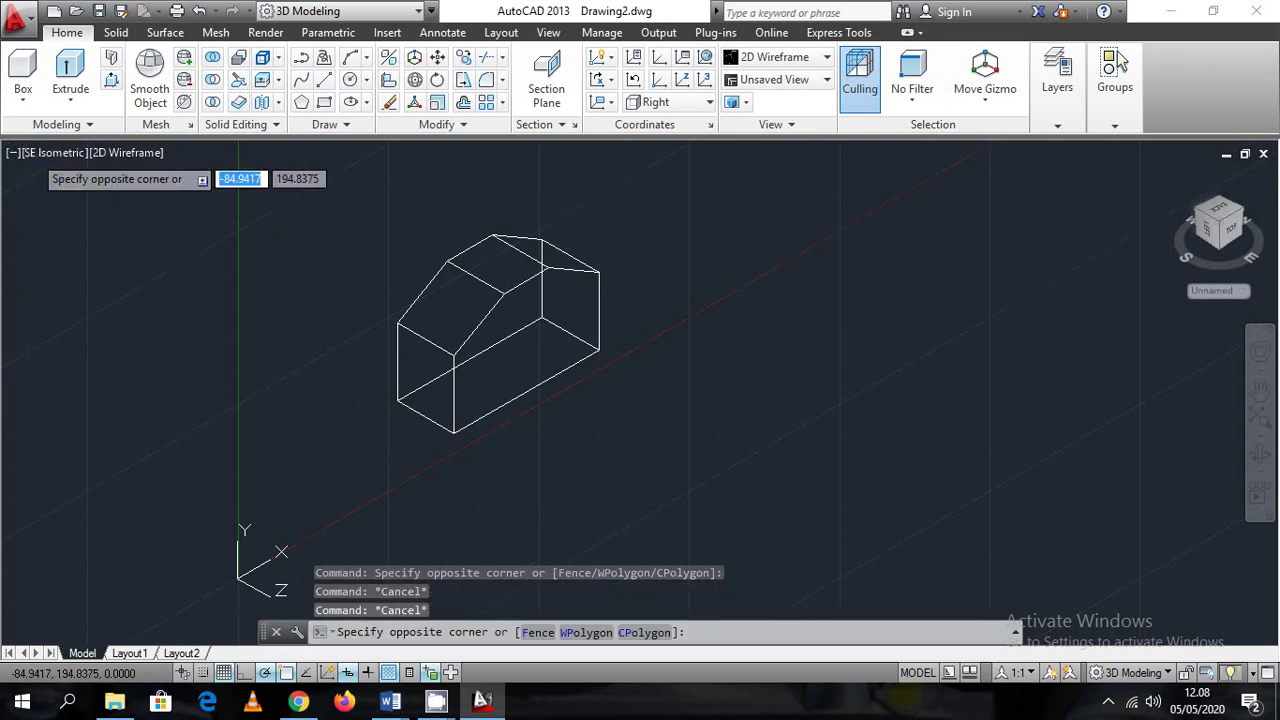
click(14, 152)
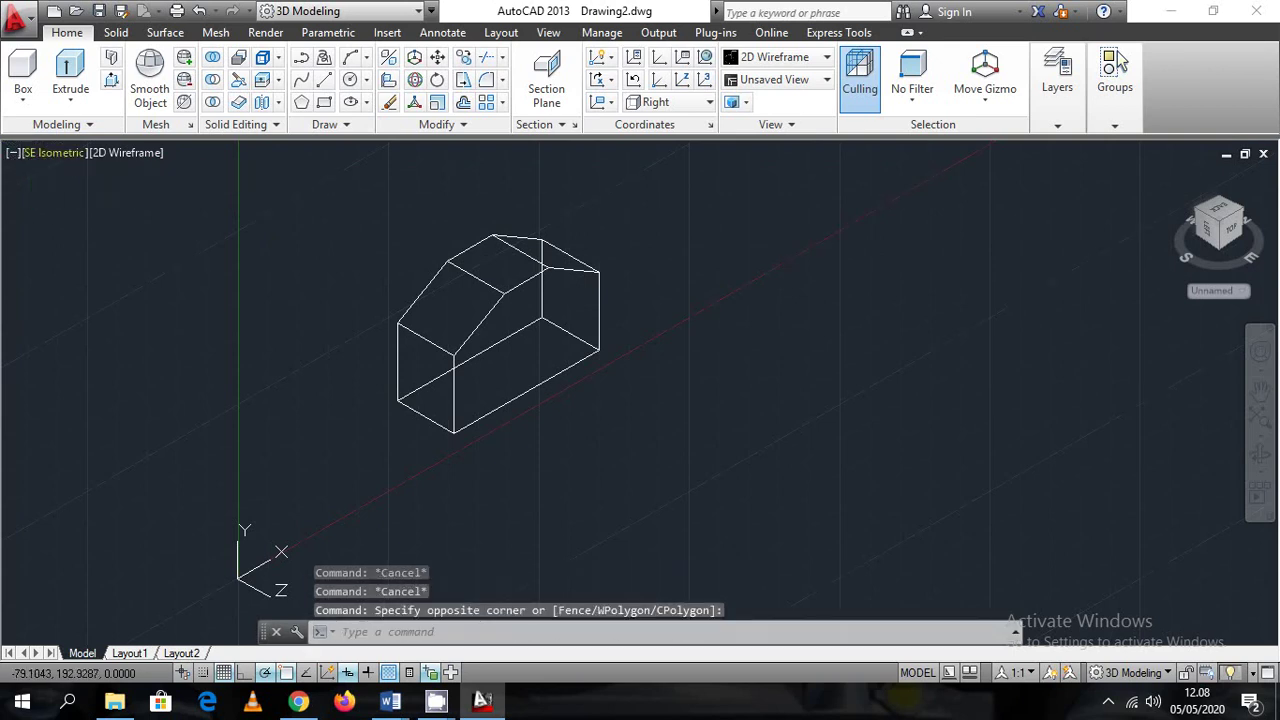
click(31, 152)
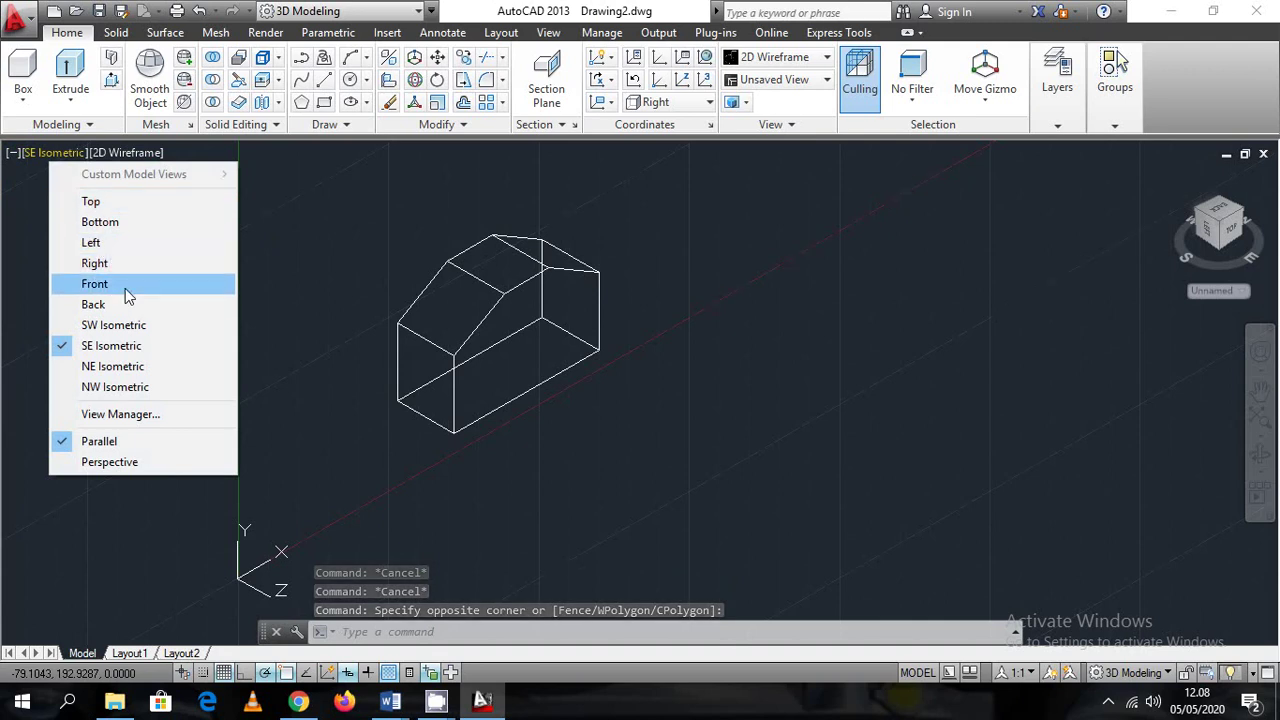
click(91, 202)
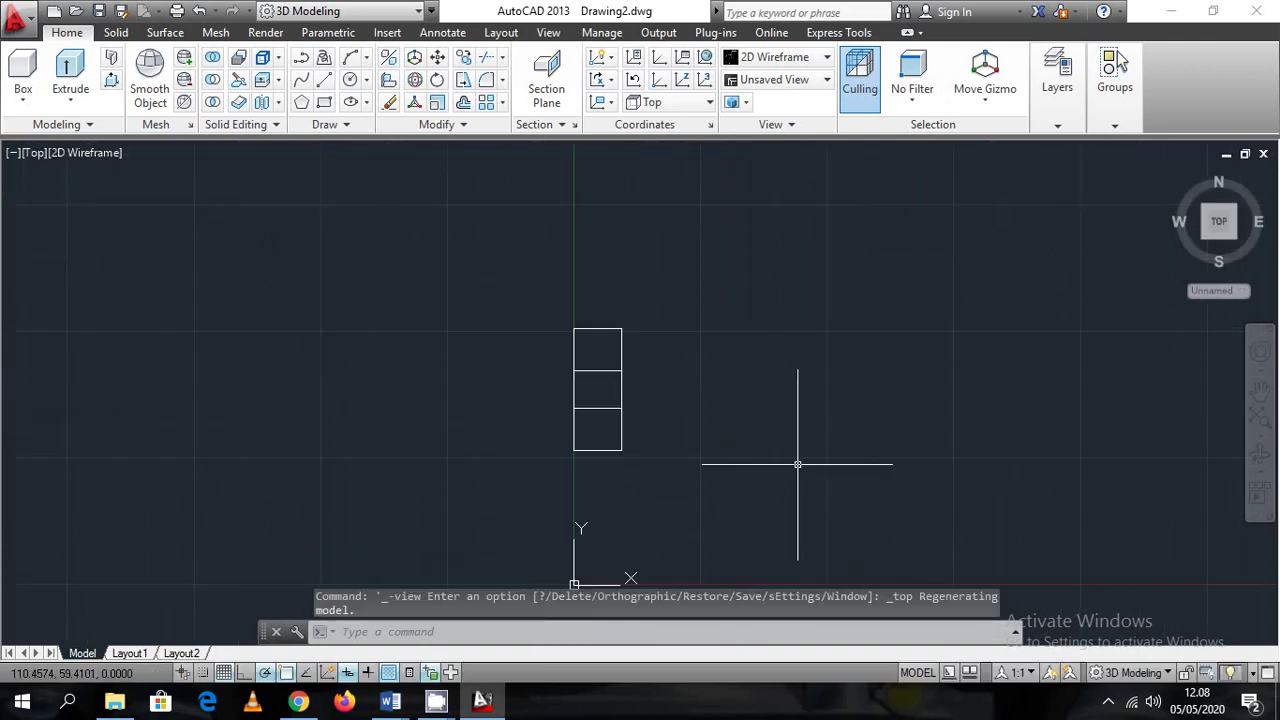
Set the crosshair size to 4 in the display options
text(op)
key(Return)
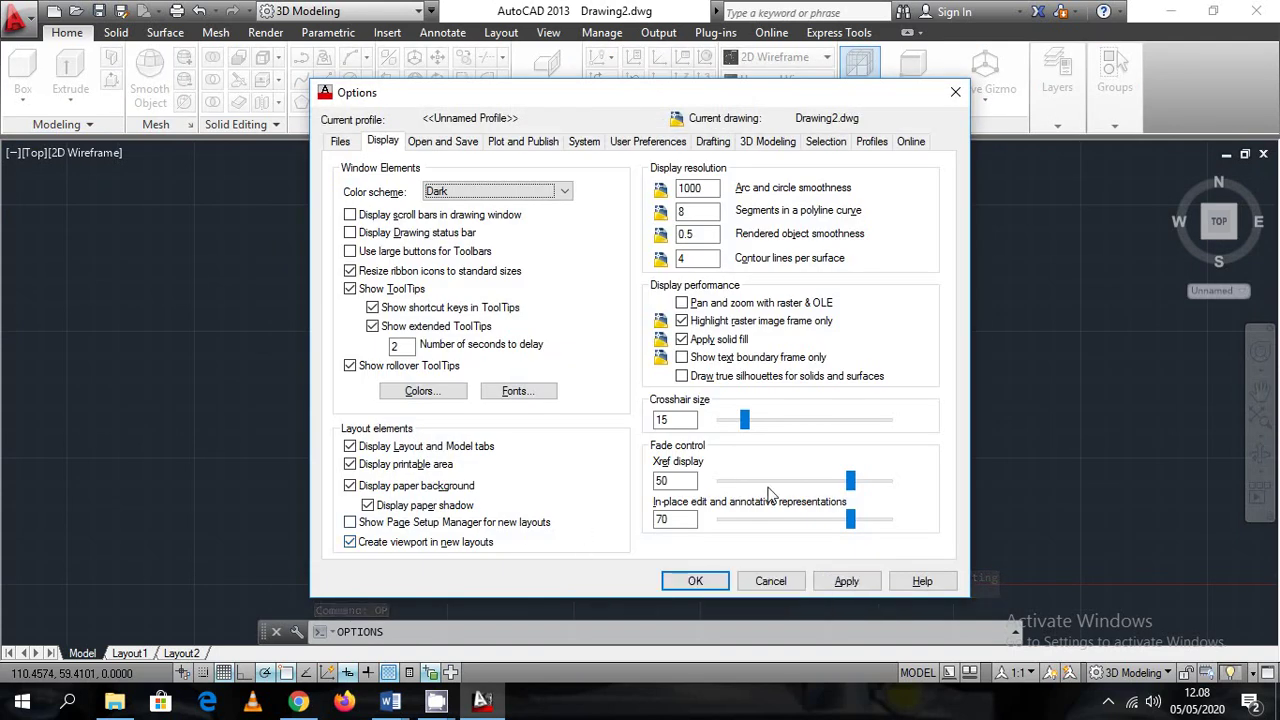
drag(744, 420, 729, 426)
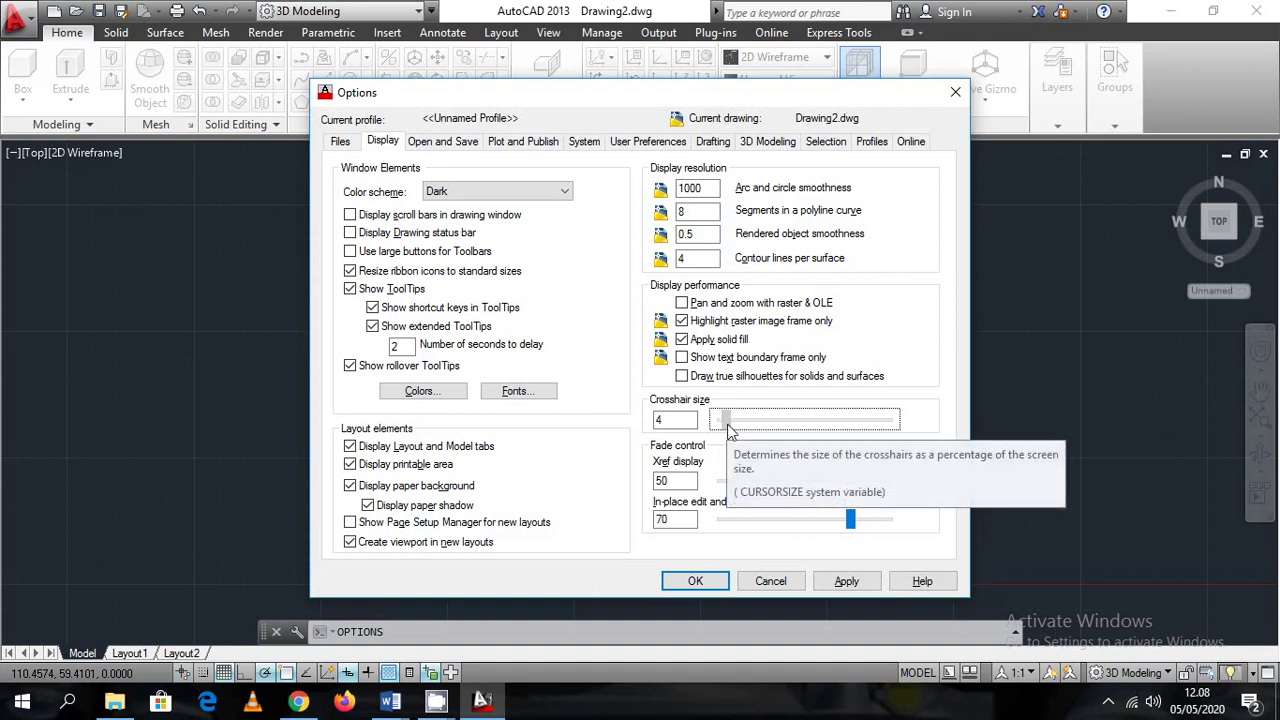
click(714, 583)
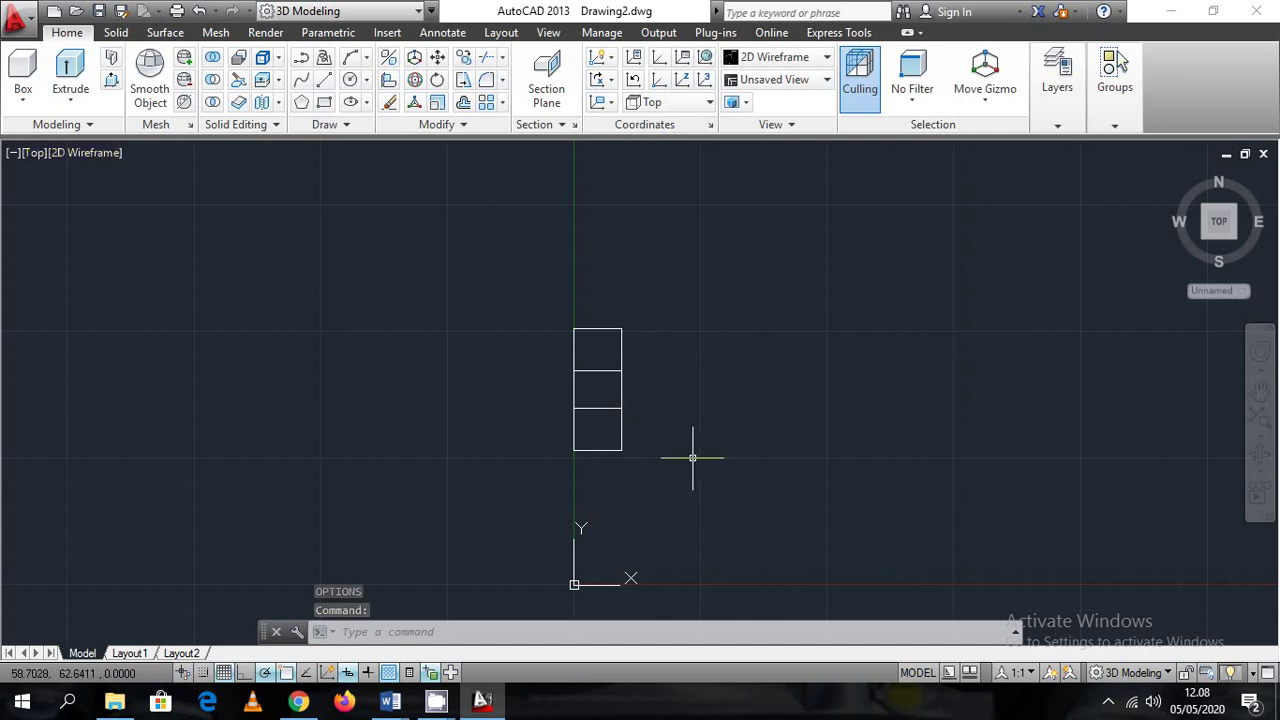
text(l)
key(Return)
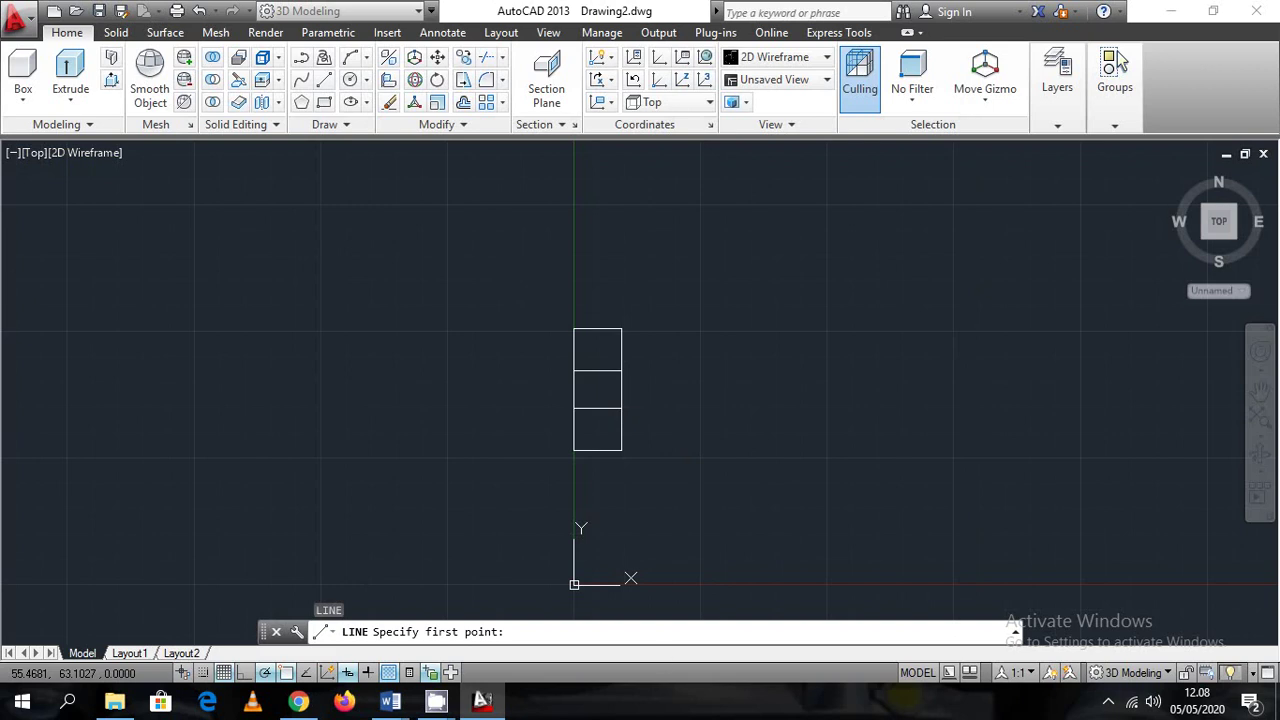
click(481, 702)
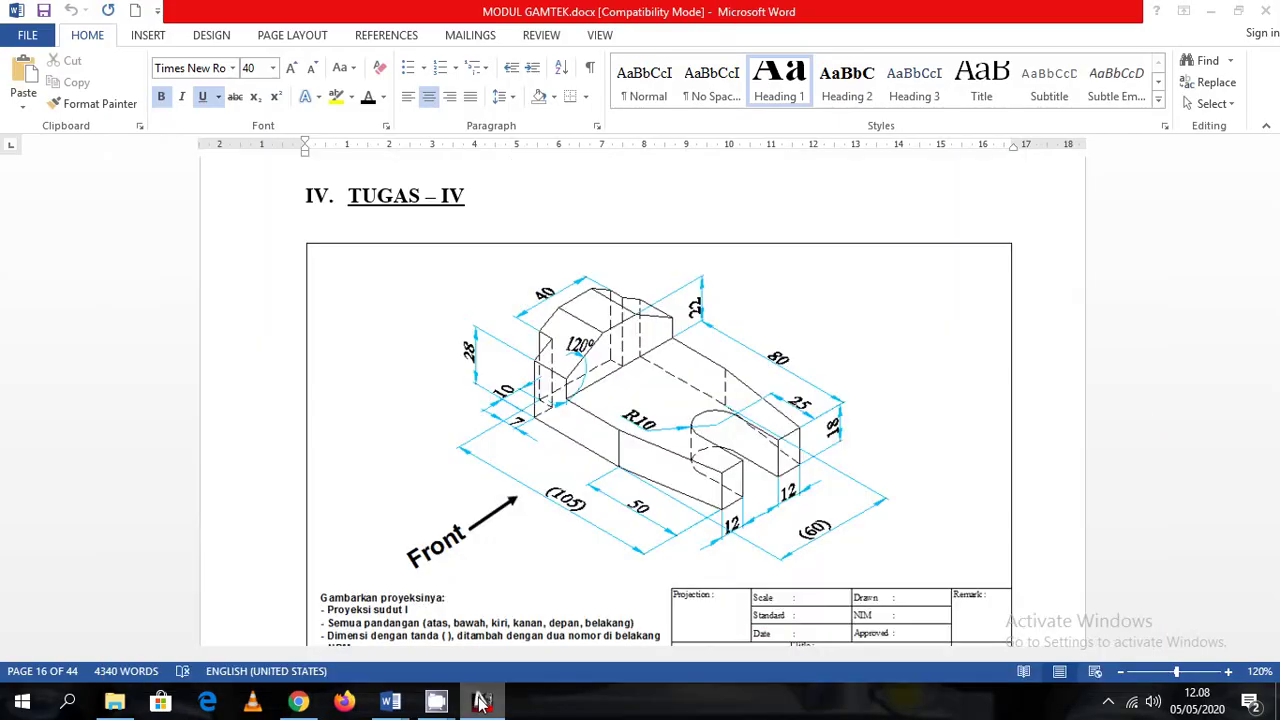
click(481, 702)
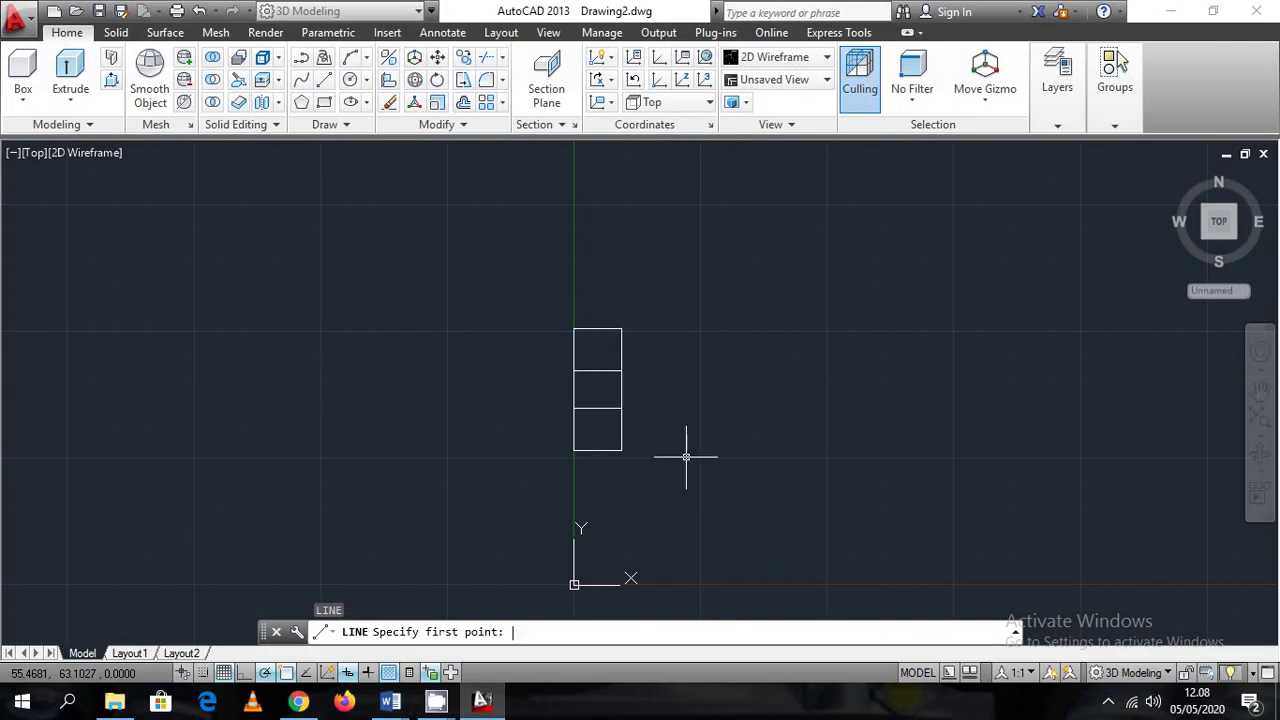
key(Escape)
key(Escape)
key(Escape)
key(Return)
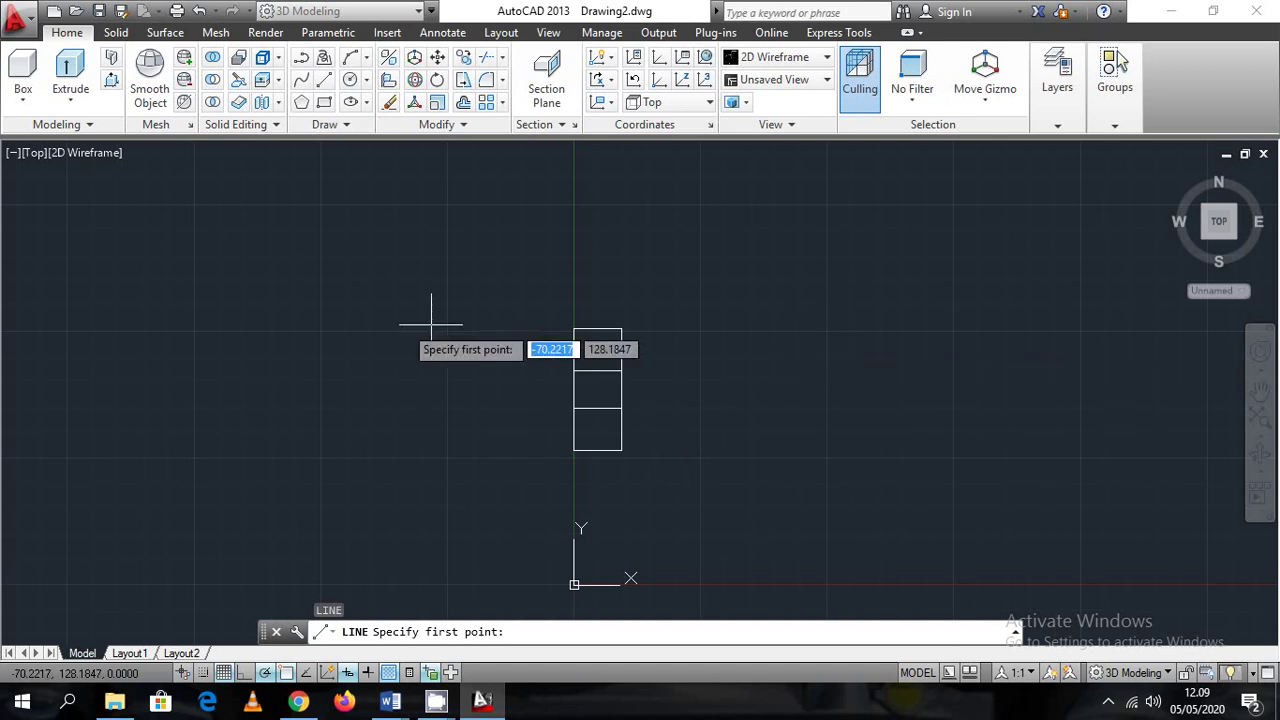
click(375, 385)
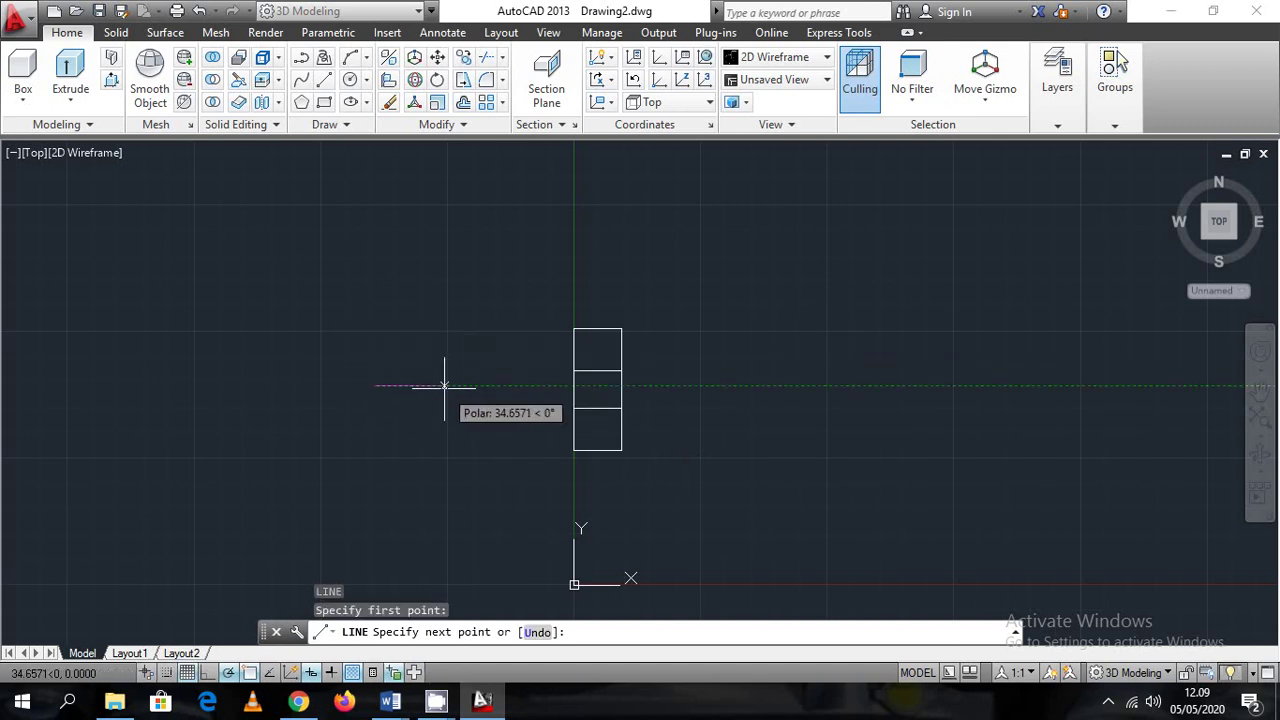
text(1)
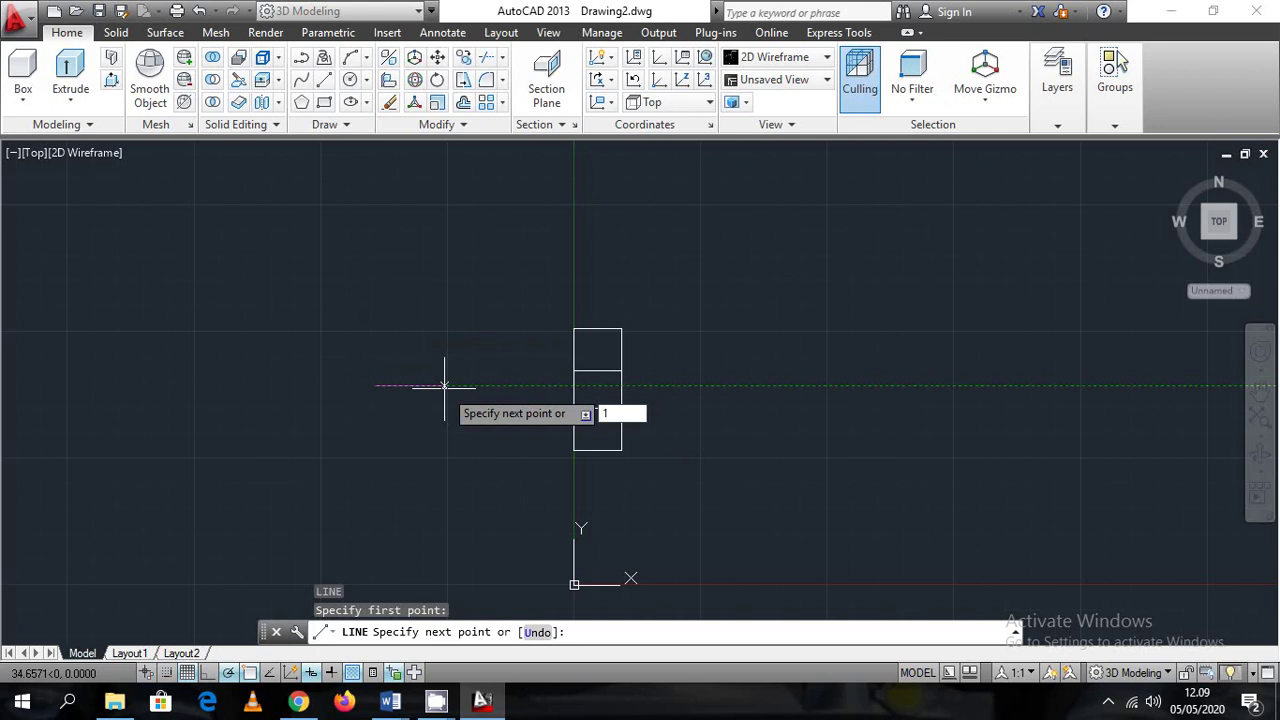
mouse_move(392, 702)
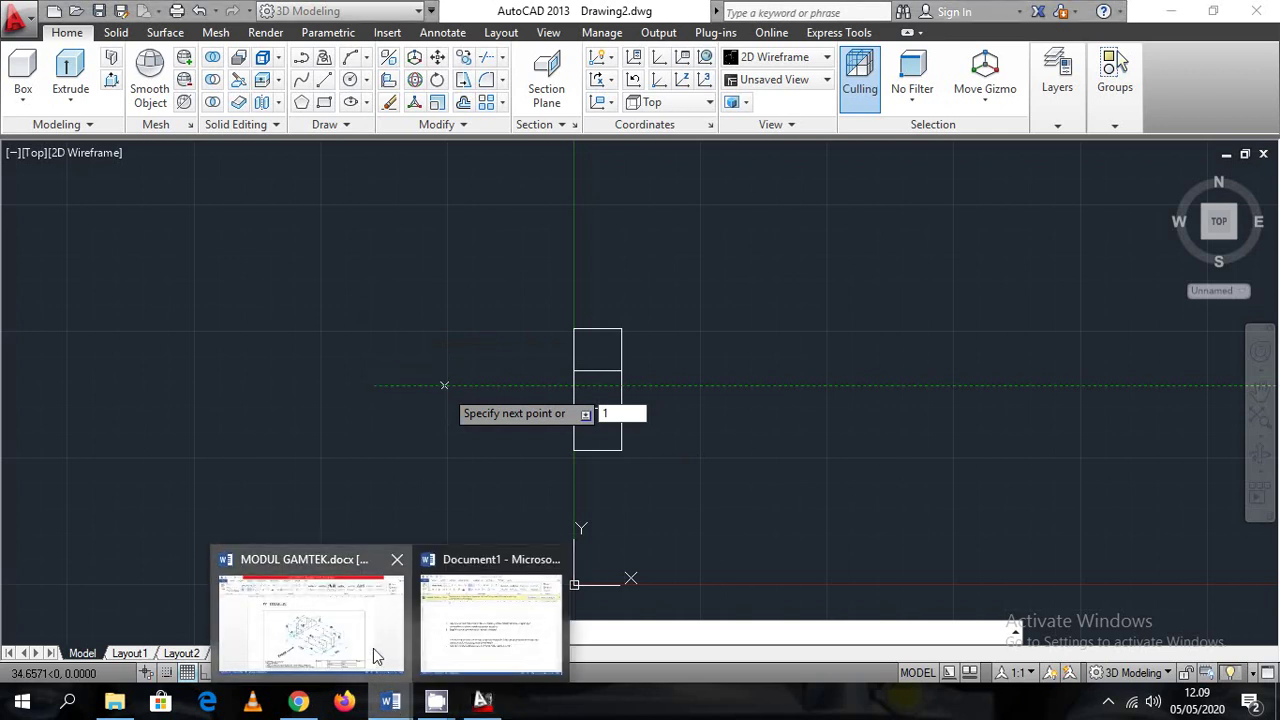
click(373, 648)
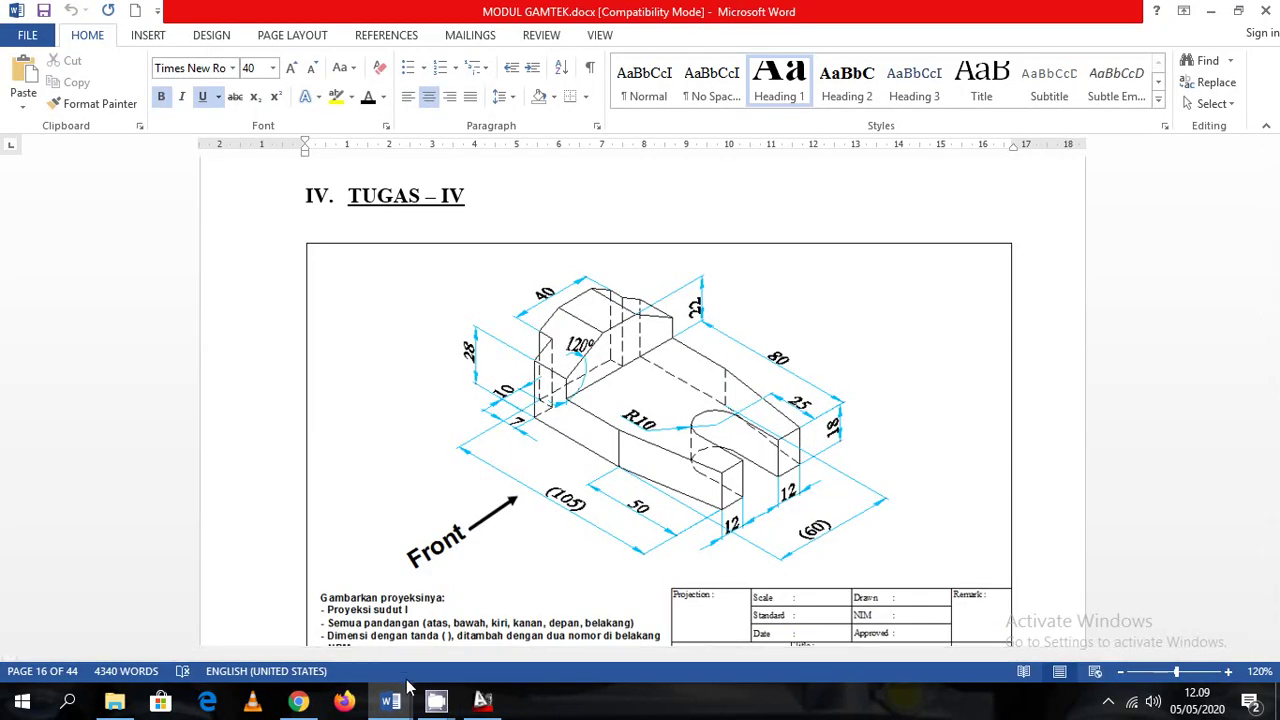
mouse_move(398, 704)
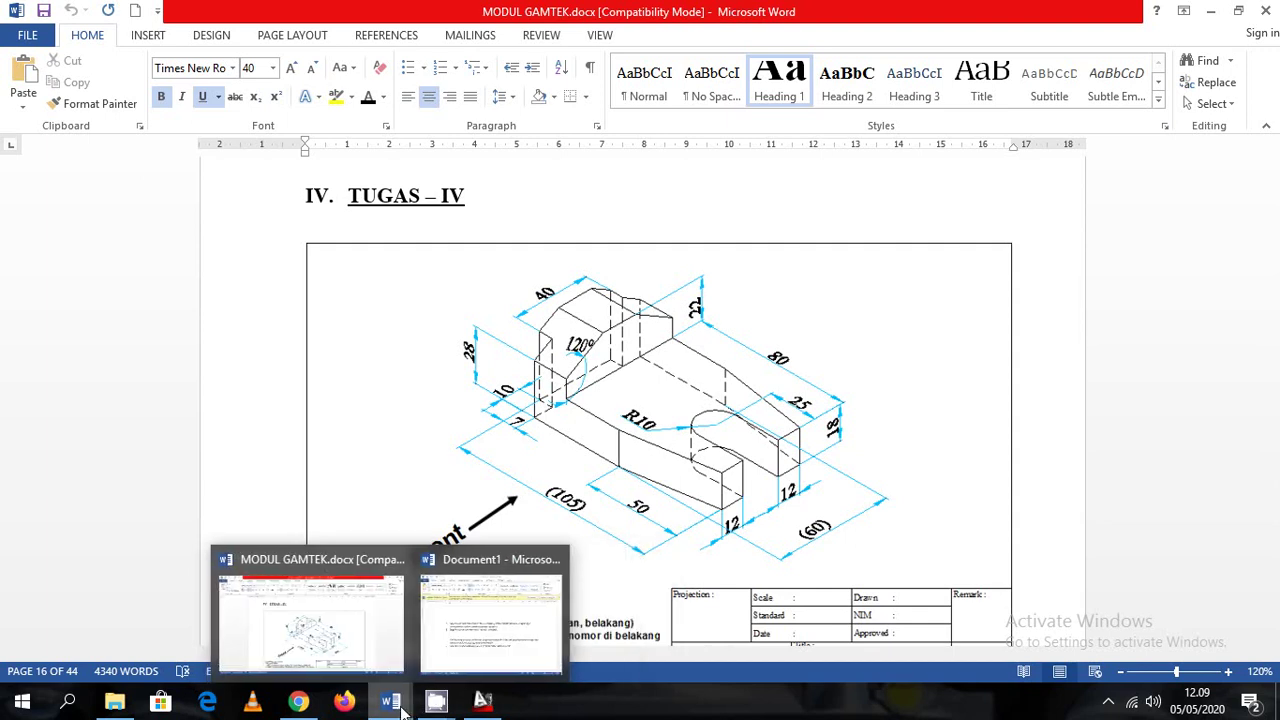
click(436, 702)
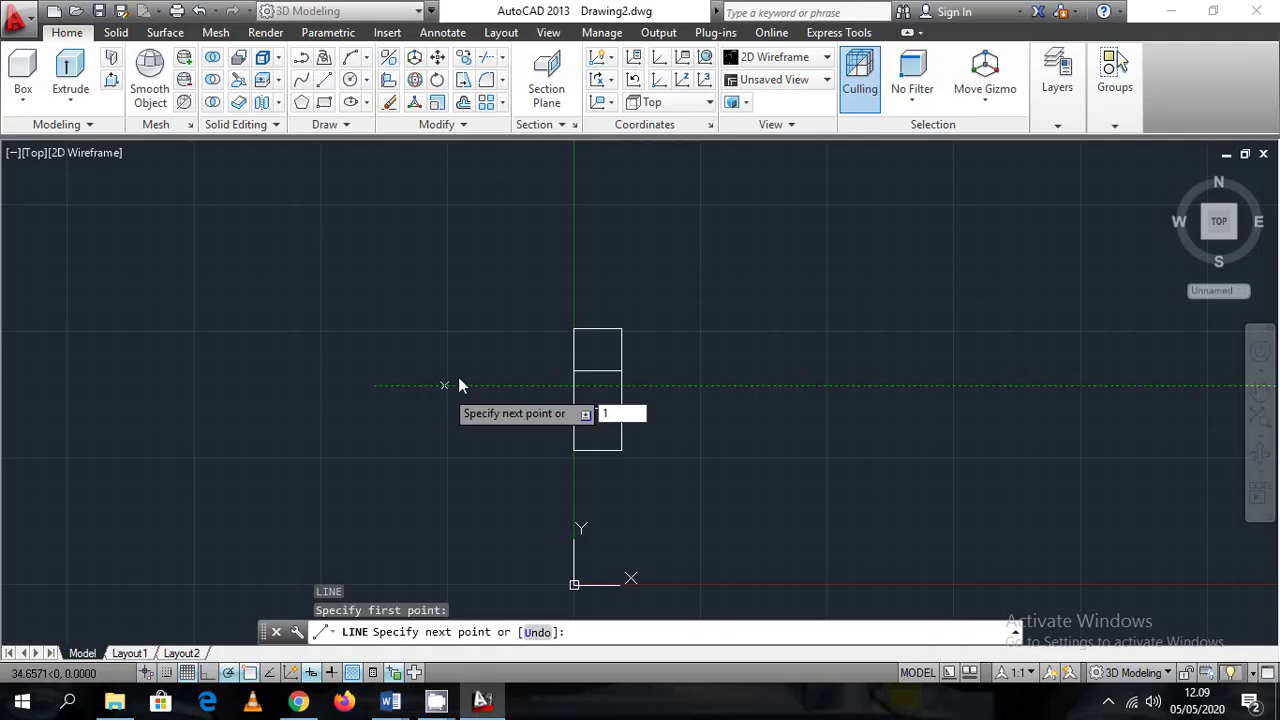
key(Escape)
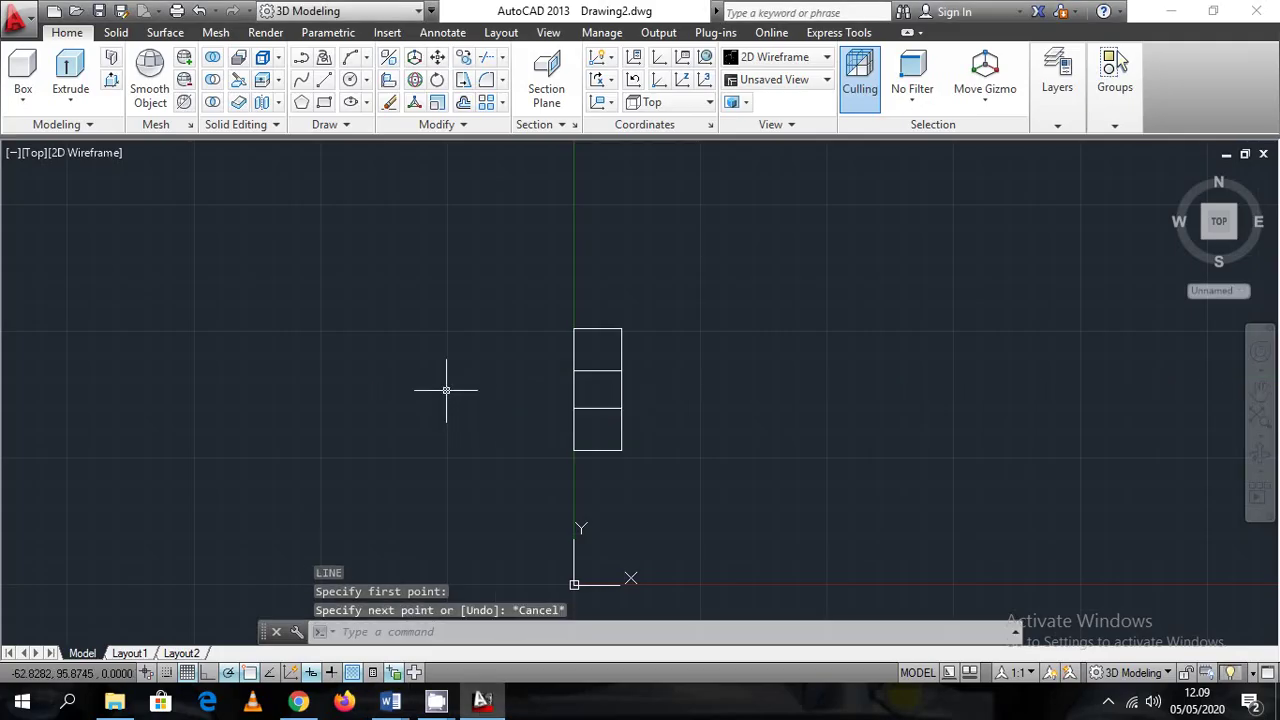
Draw a closed rectangle of lines, 7 wide and 10 high, in the empty area to the left of the extruded block
text(l)
key(Return)
click(444, 398)
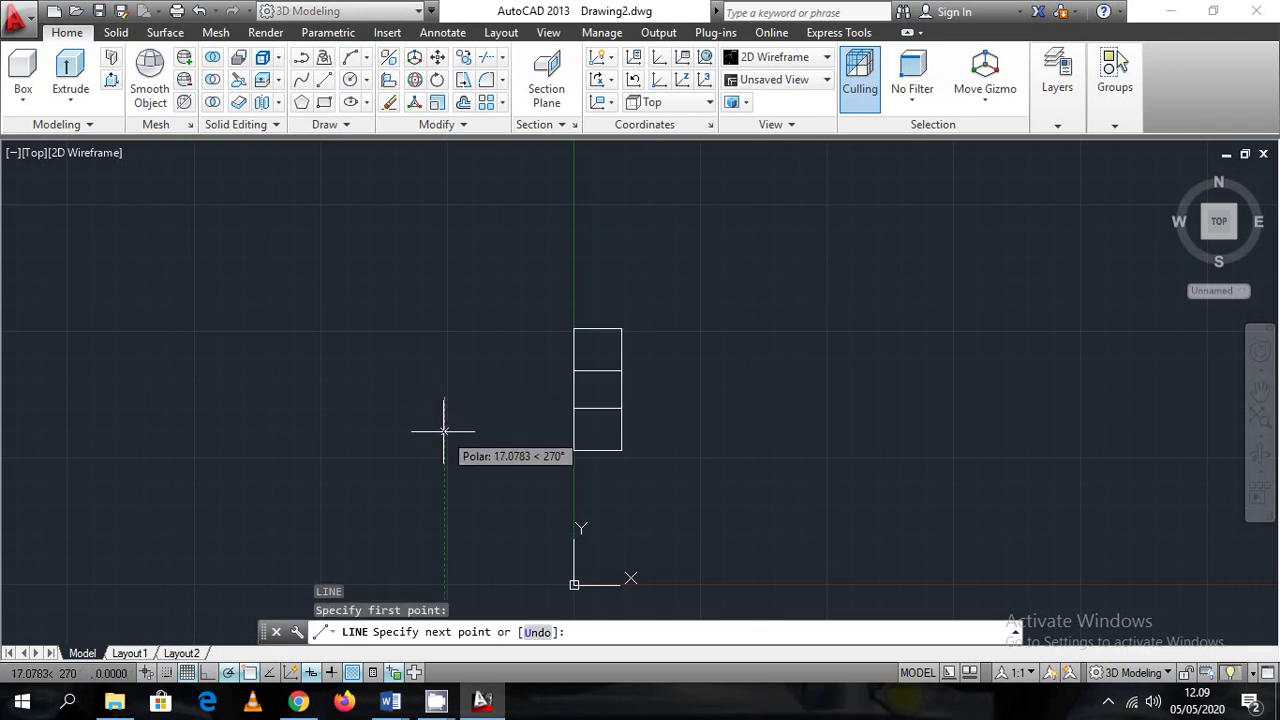
text(10)
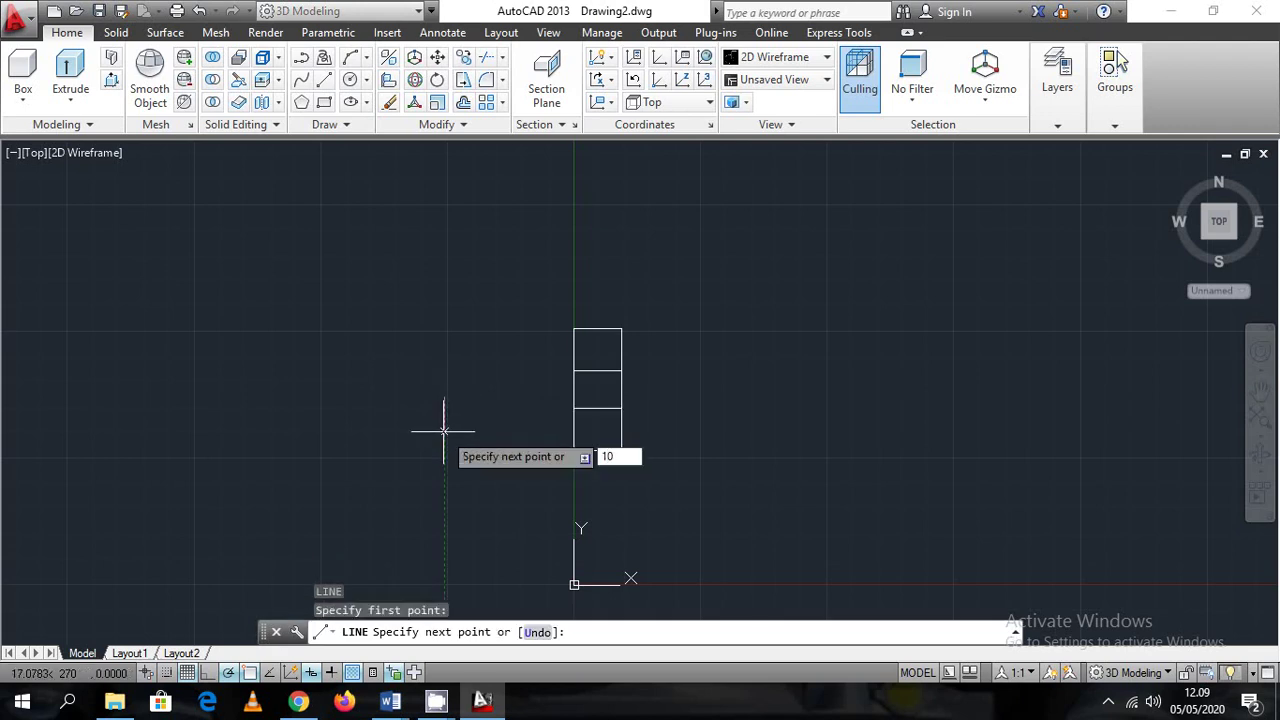
key(Return)
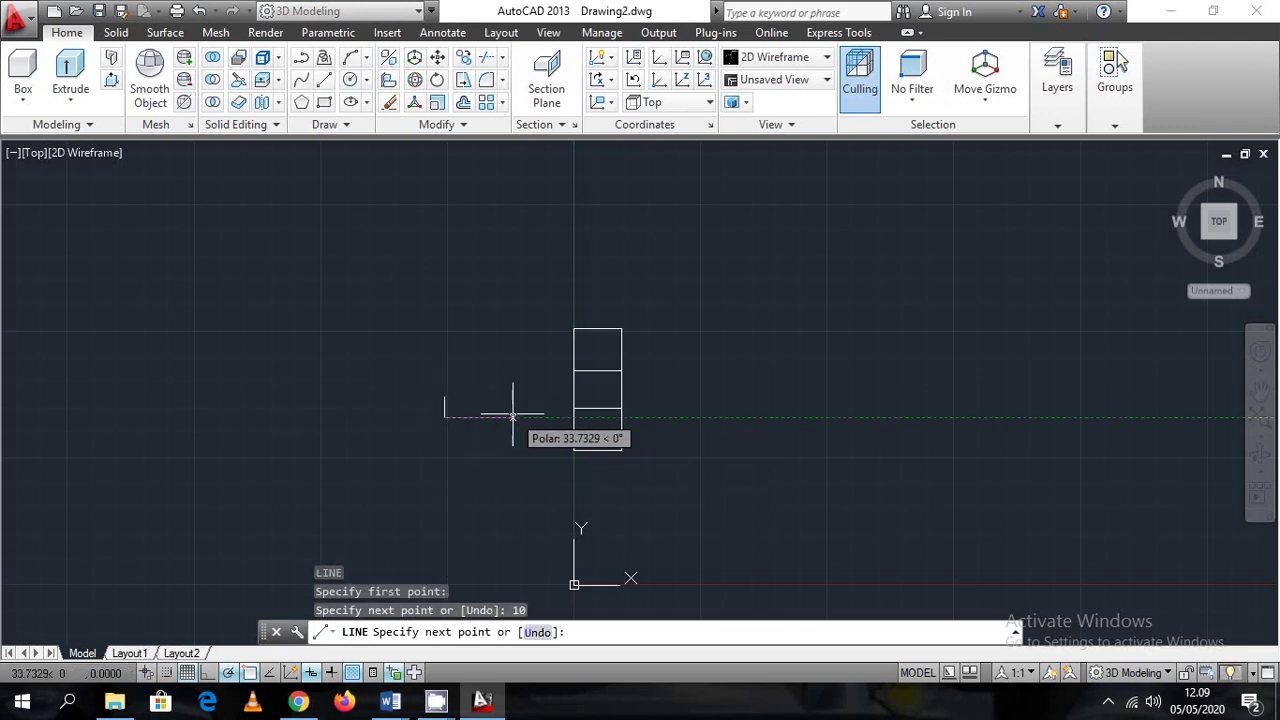
text(7)
key(Return)
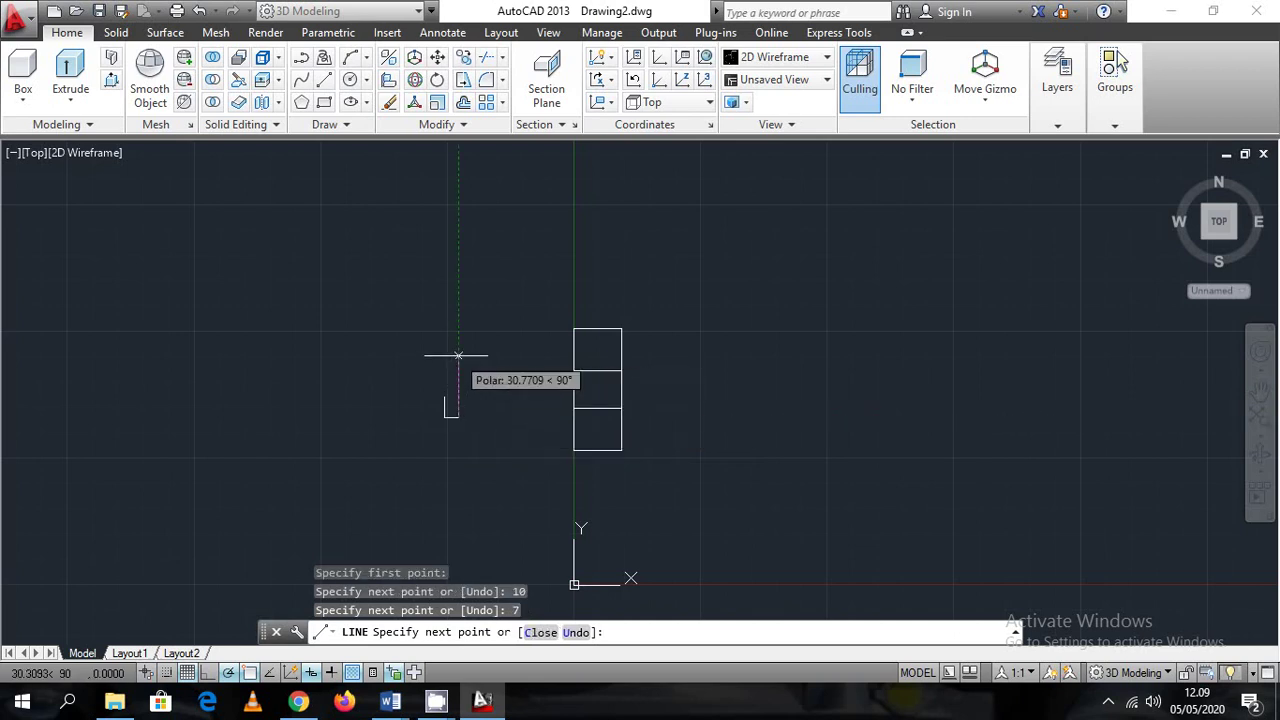
text(10)
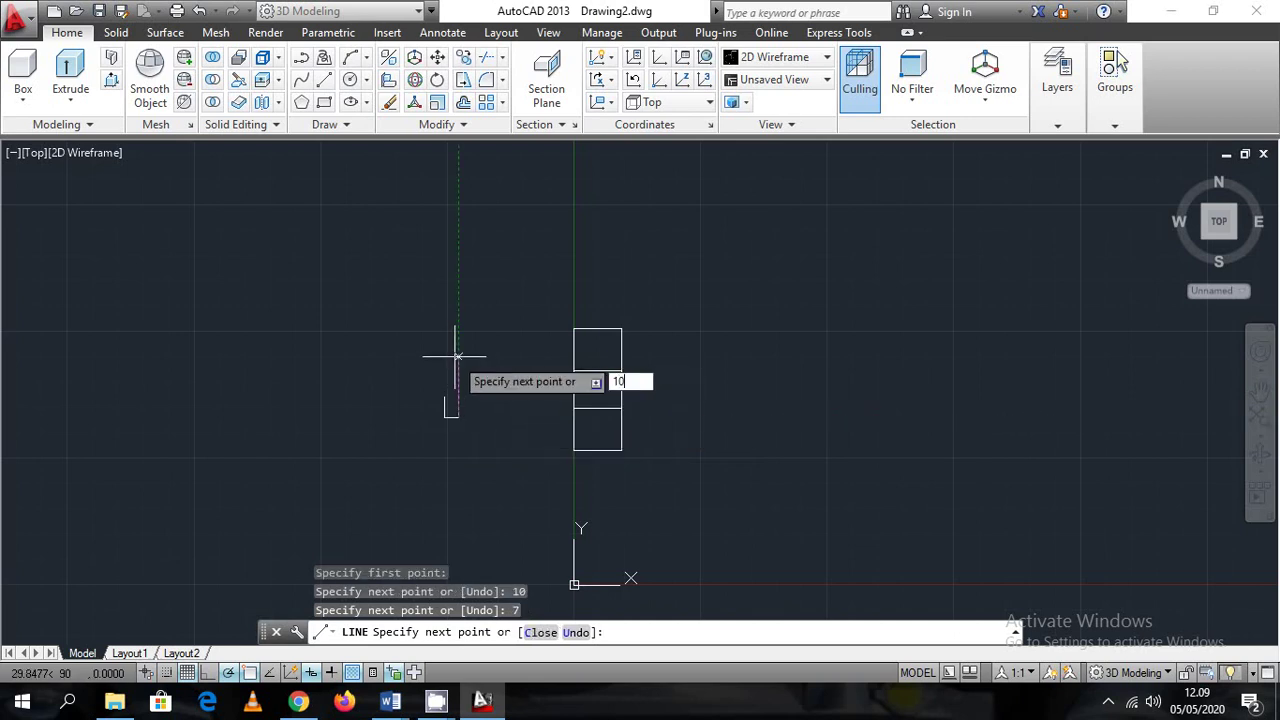
key(Return)
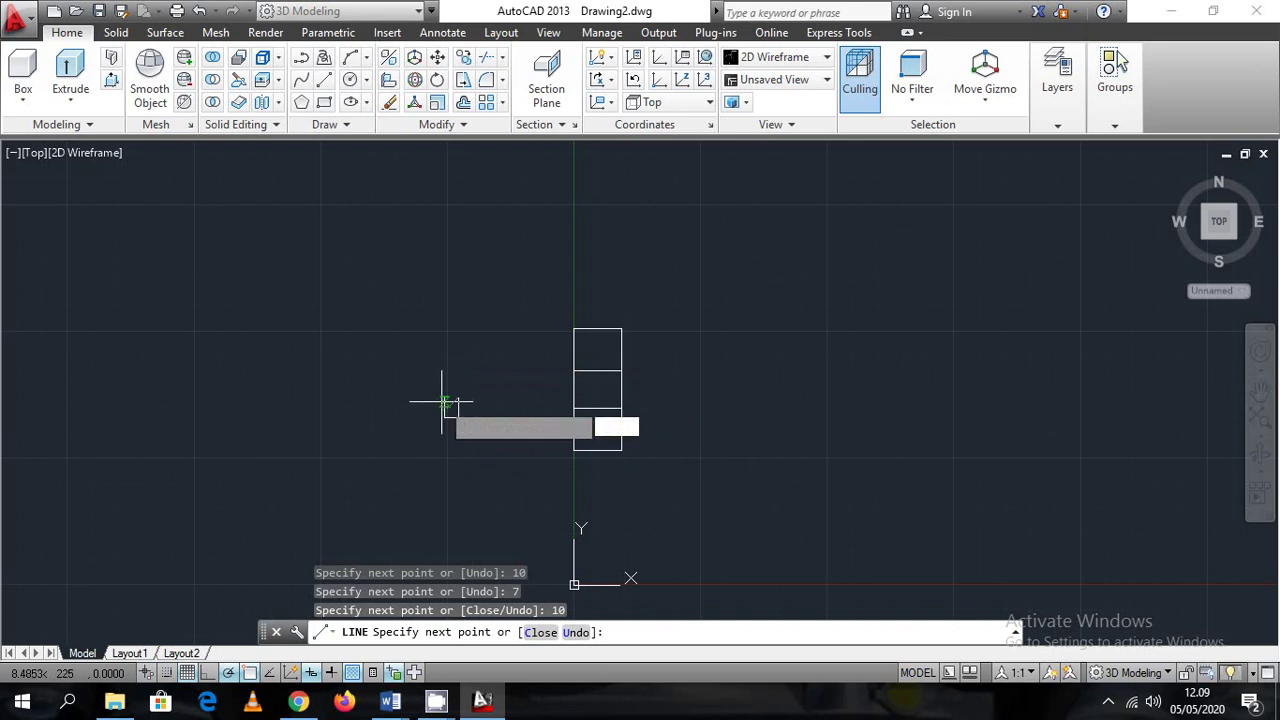
click(446, 400)
key(Escape)
scroll(490, 466, up, 2)
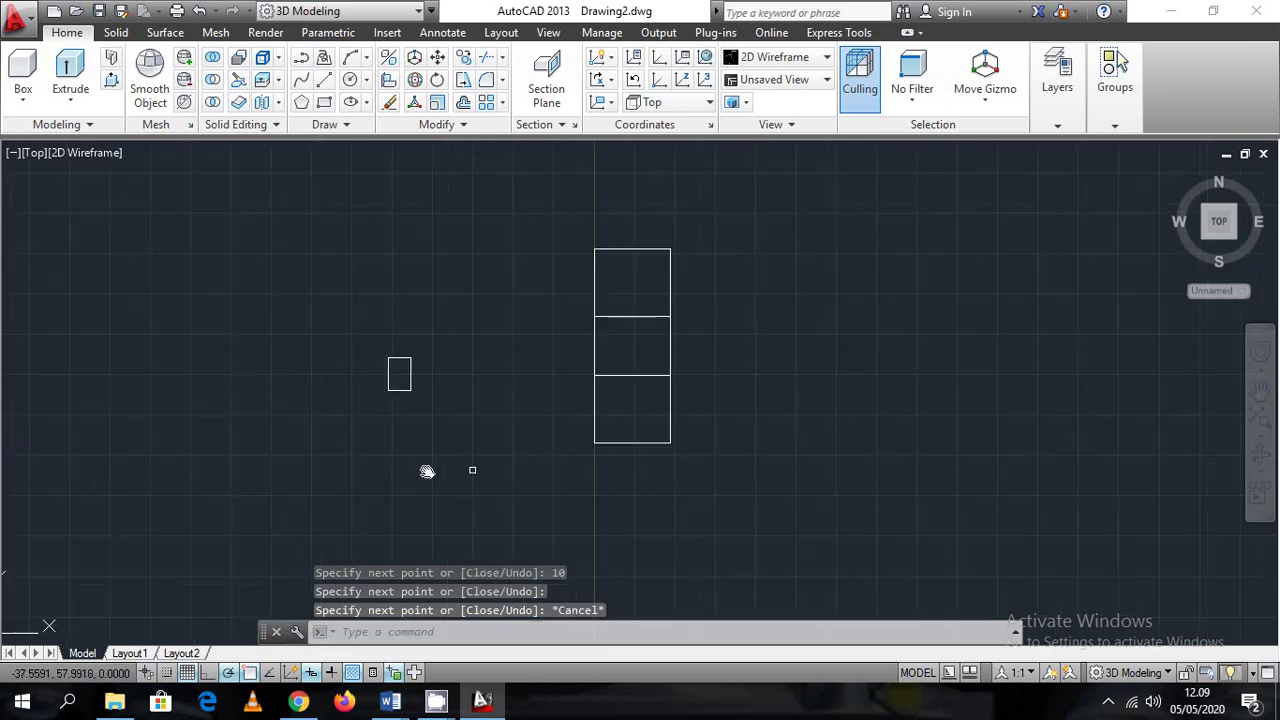
Consult the TUGAS – IV drawing in Word, and draw a 60-long vertical line downward in AutoCAD's empty area right of the existing block
mouse_move(405, 710)
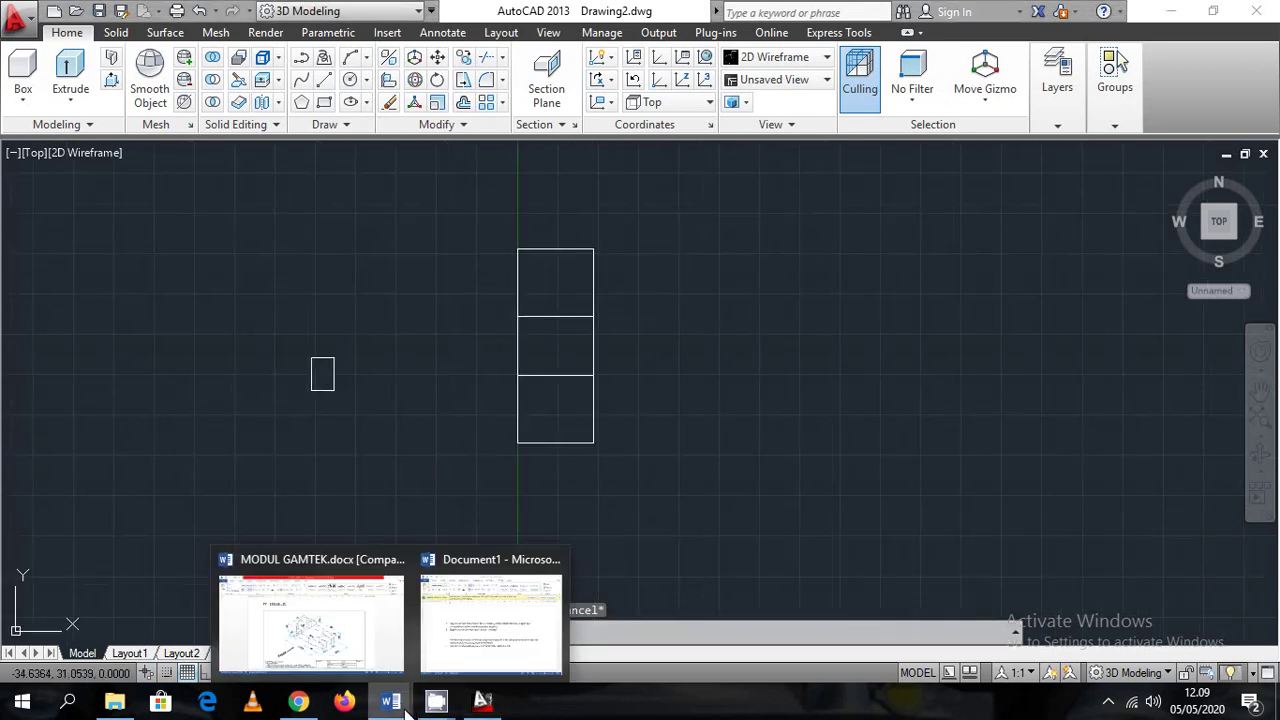
click(366, 655)
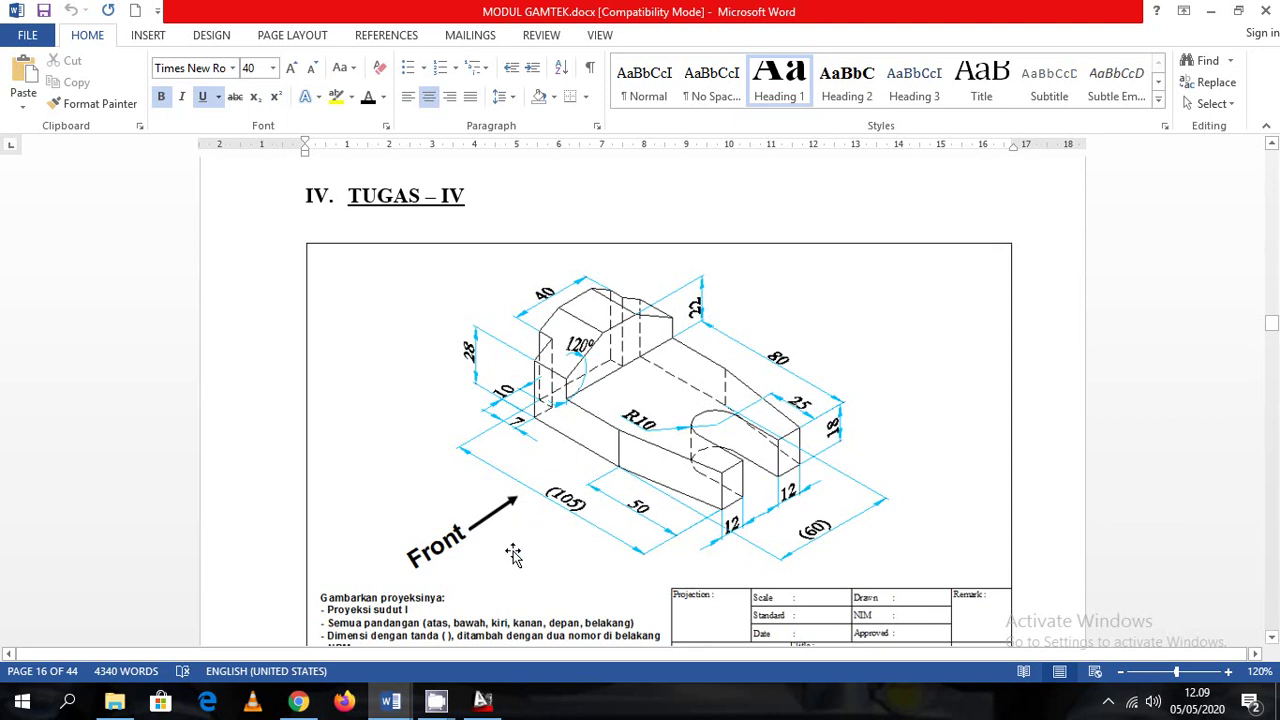
click(481, 703)
text(l)
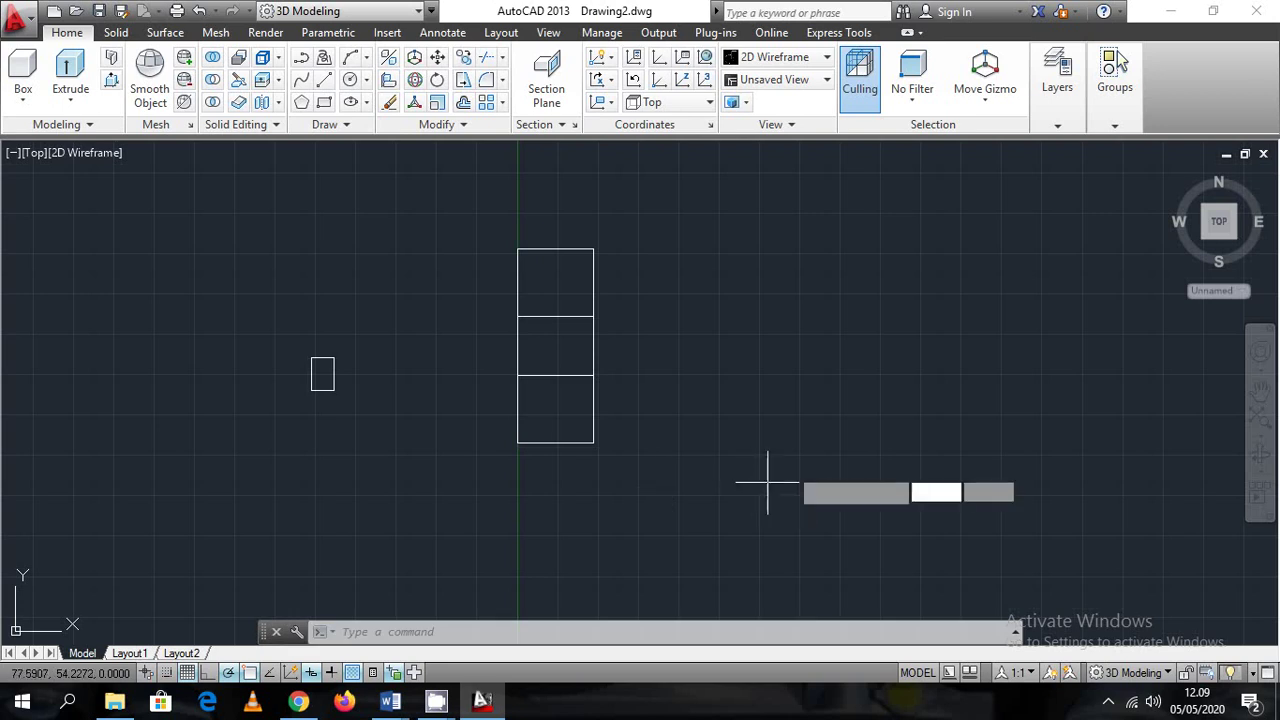
key(Return)
middle_drag(766, 486, 520, 470)
click(567, 338)
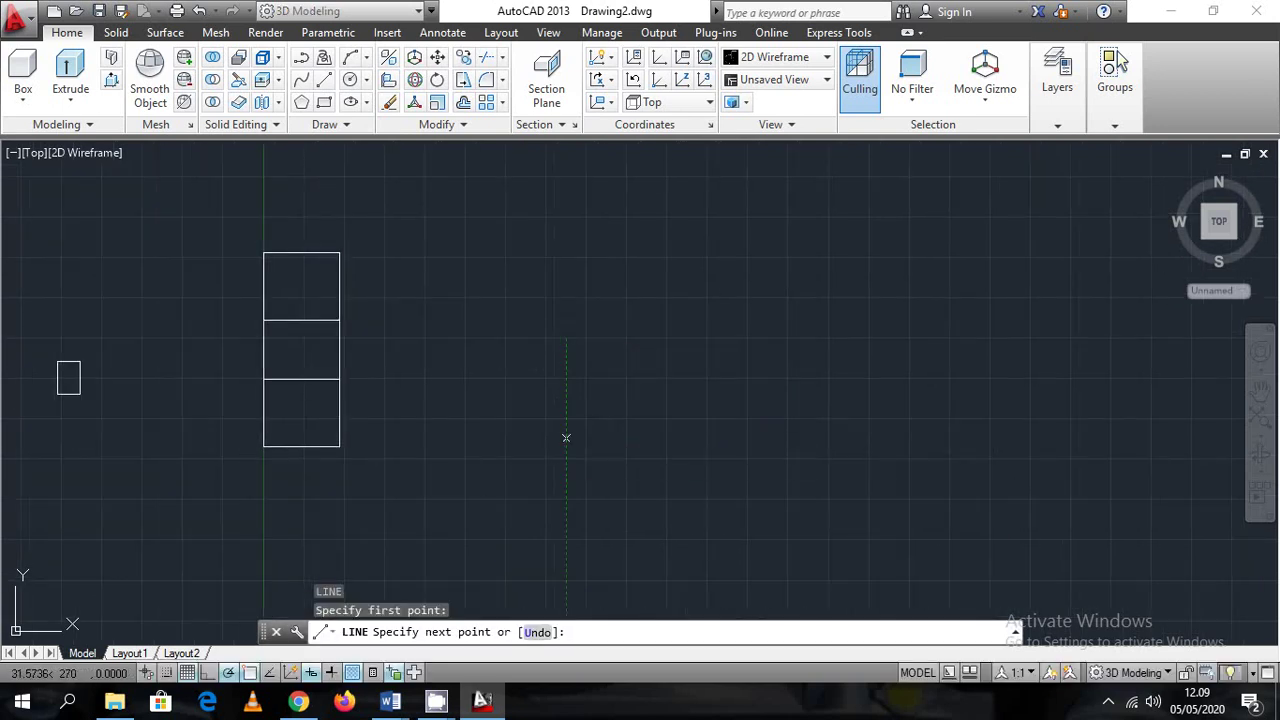
text(60)
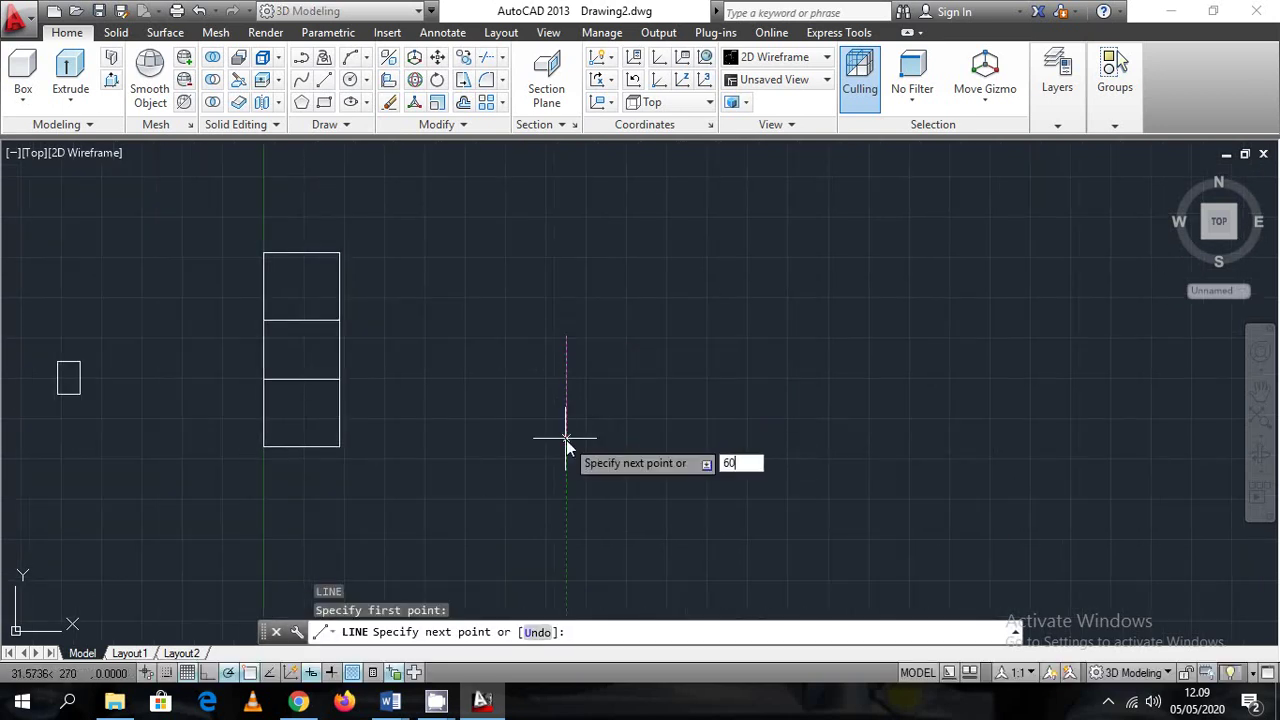
key(Return)
Check the base dimensions in the Word drawing, and continue the outline 80 to the right and 30 upward
click(483, 701)
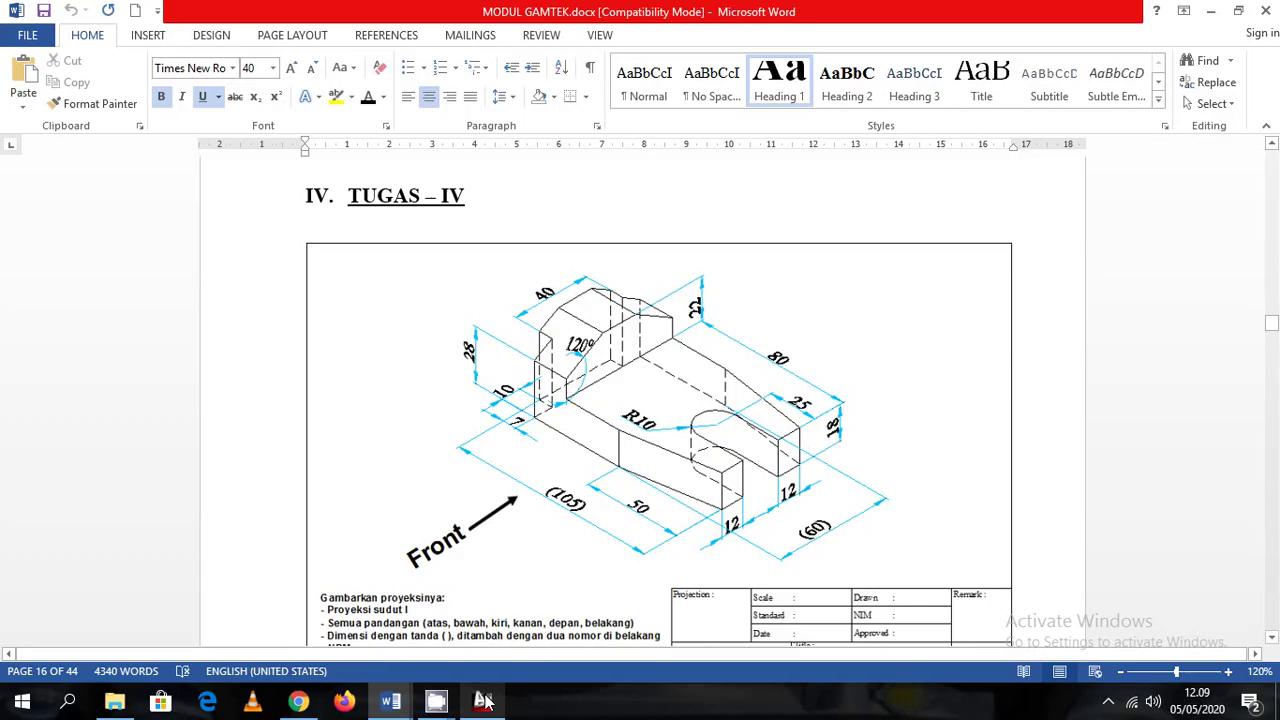
click(483, 701)
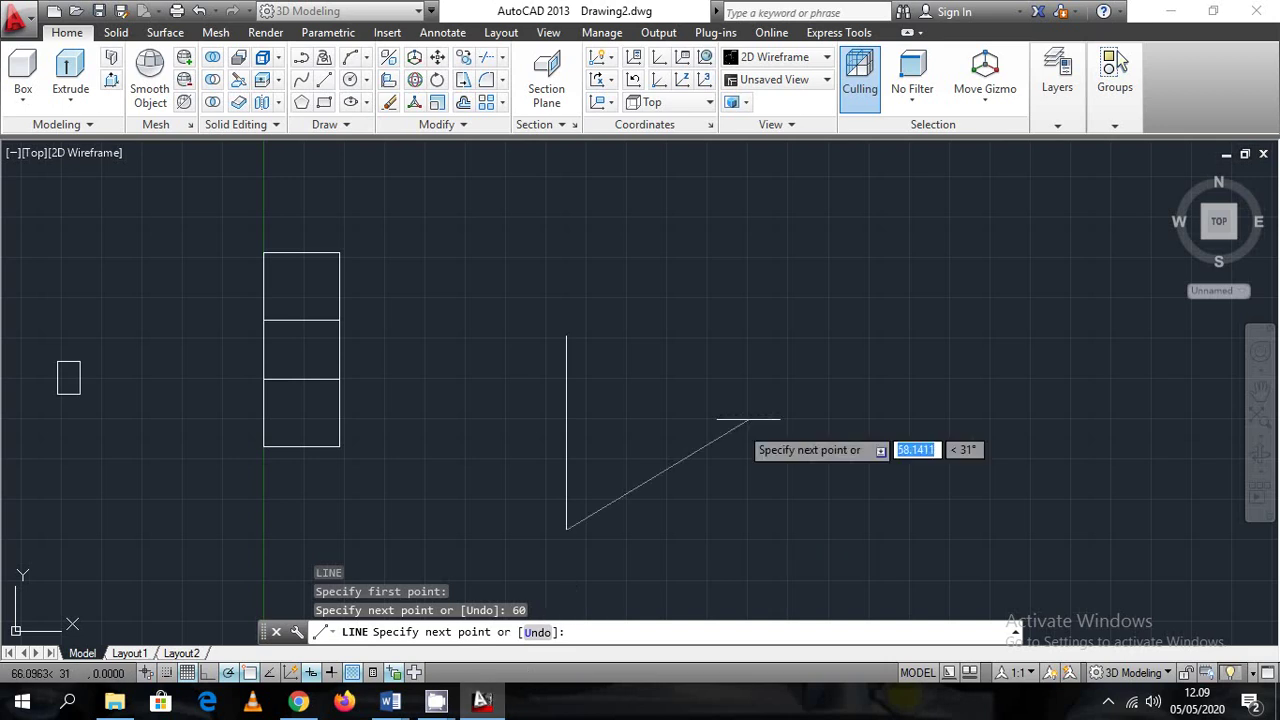
click(483, 701)
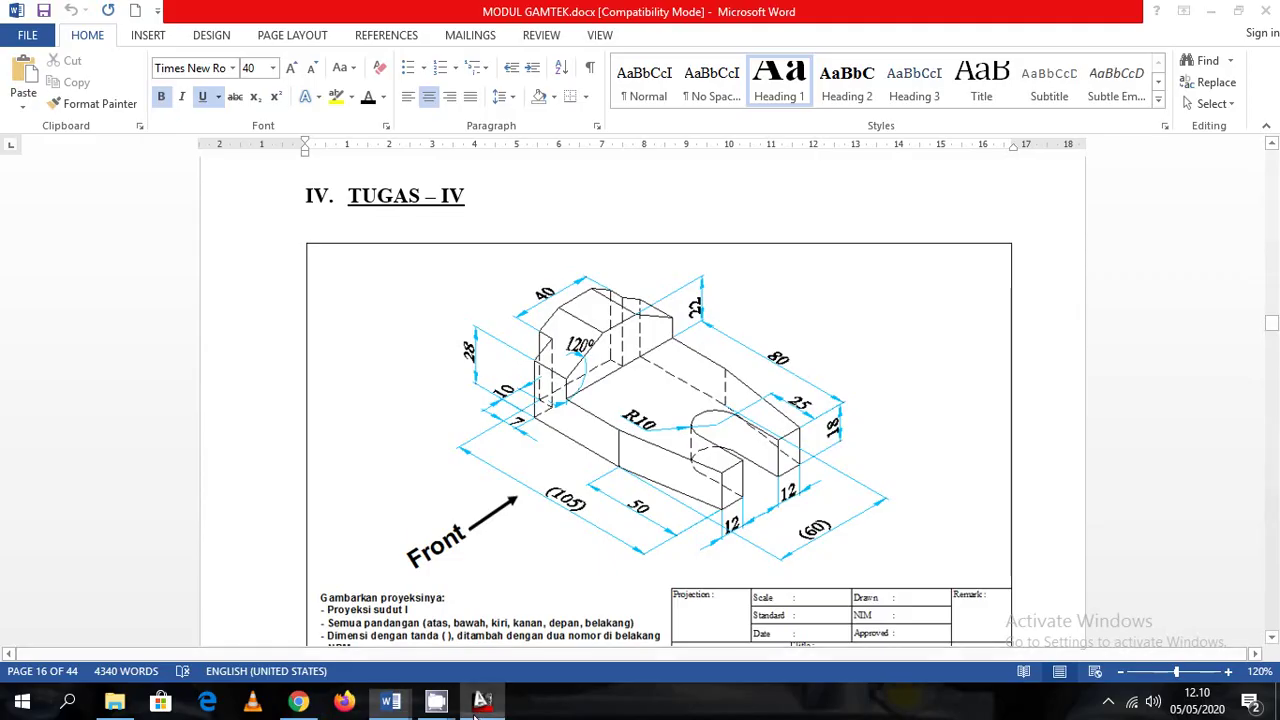
click(482, 701)
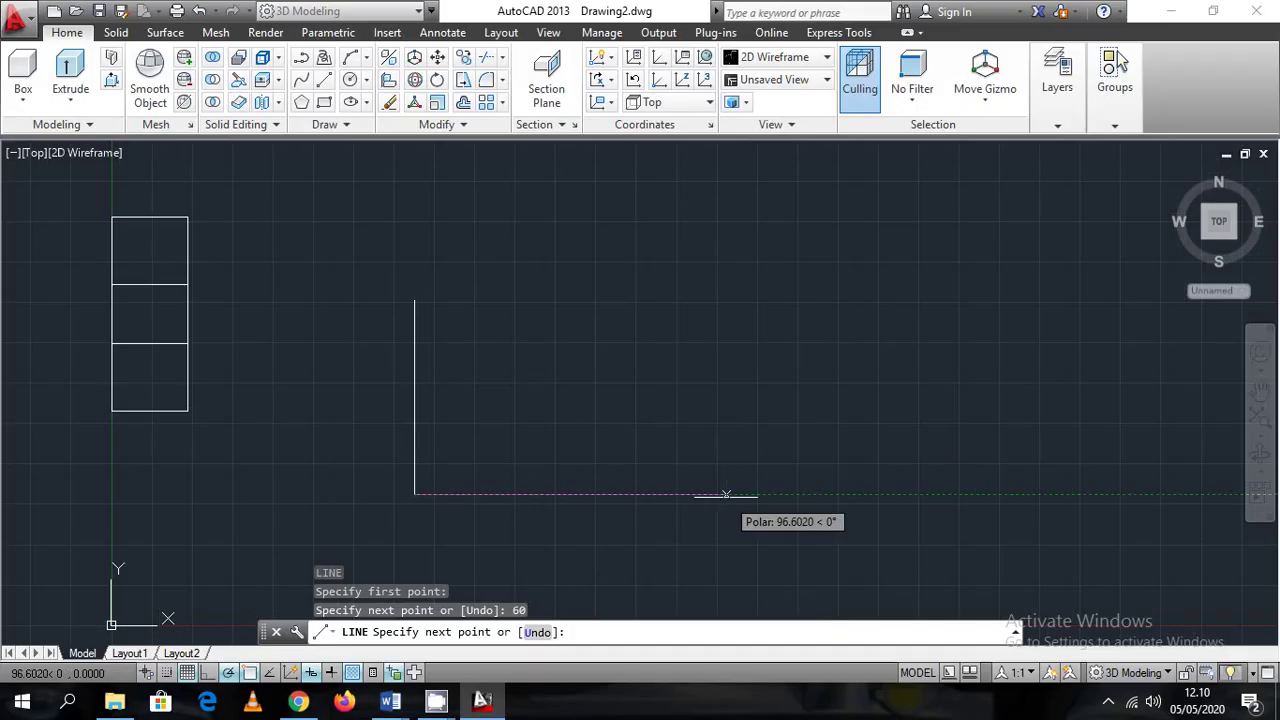
text(80)
key(Return)
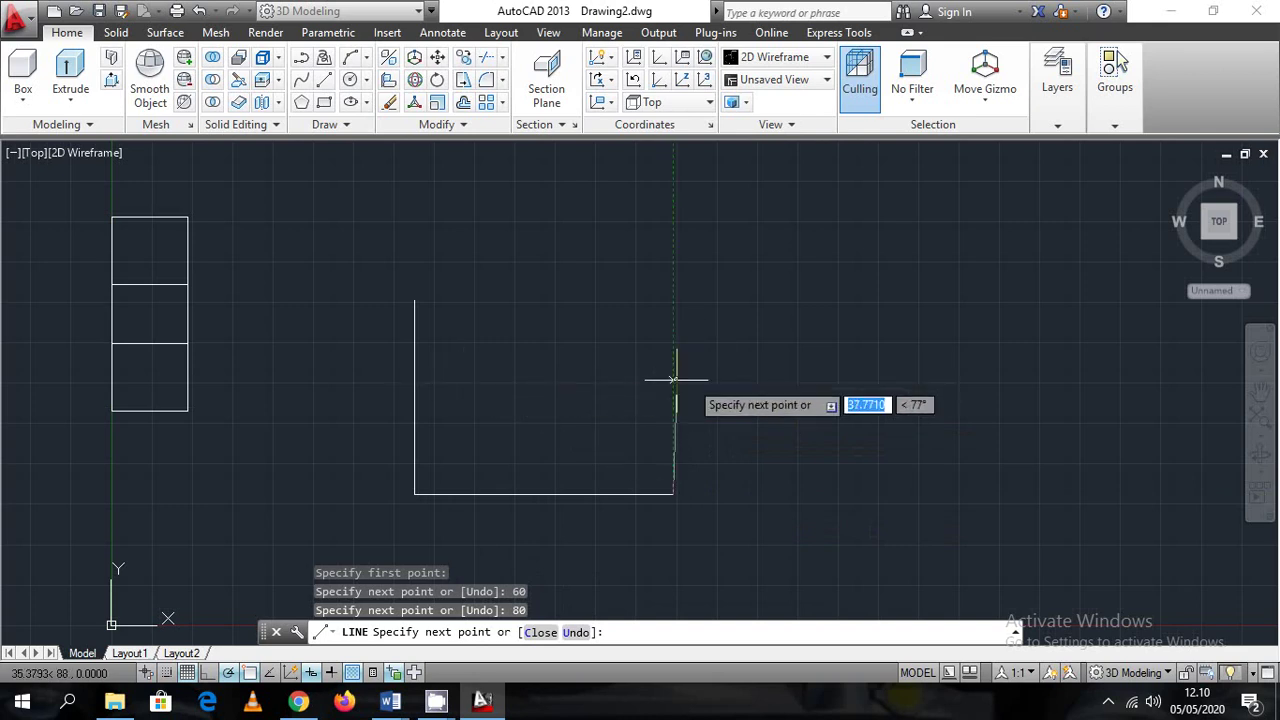
text(30)
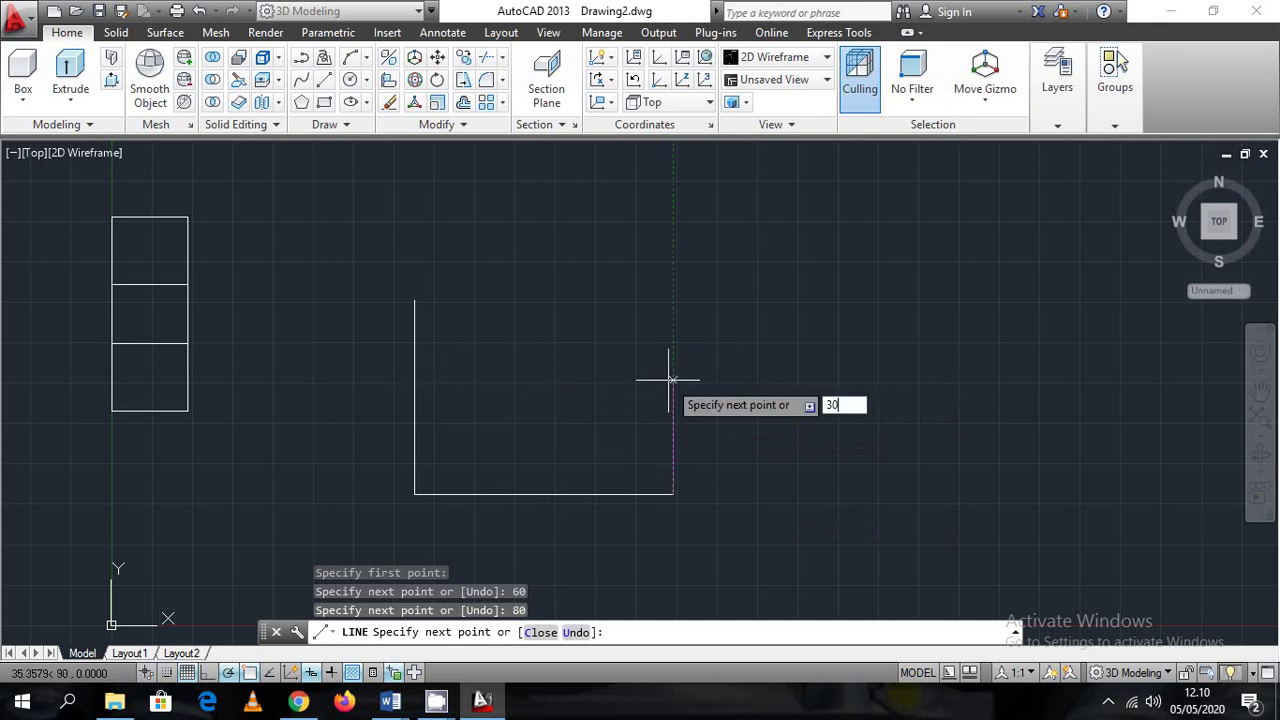
key(Return)
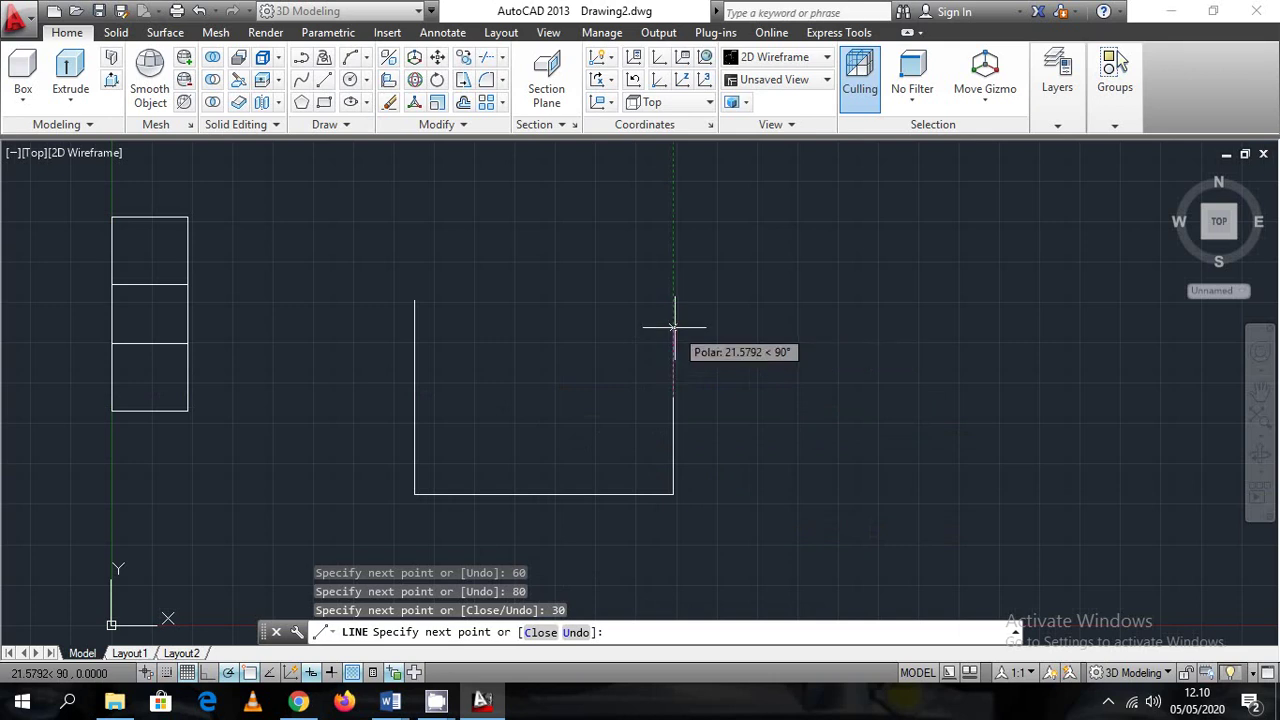
Try extending the outline's right edge upward by 17, compare it with the TUGAS – IV drawing, and undo that segment
text(1)
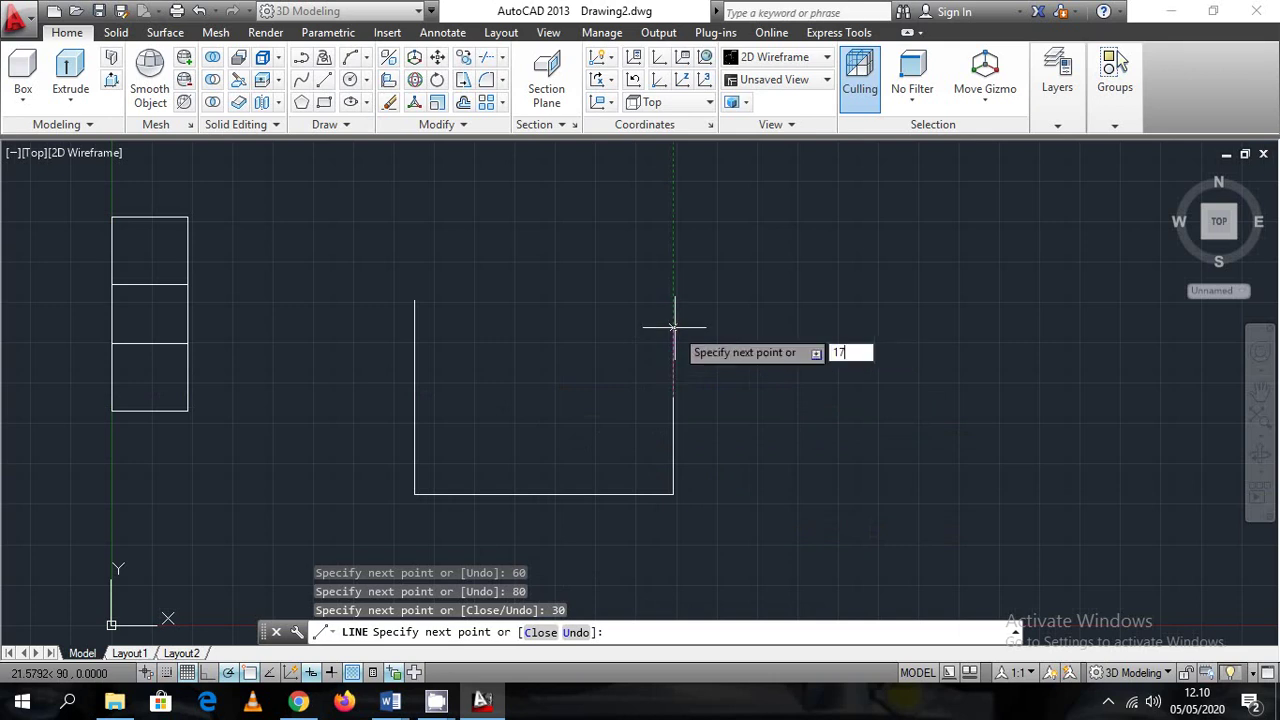
text(7)
key(Return)
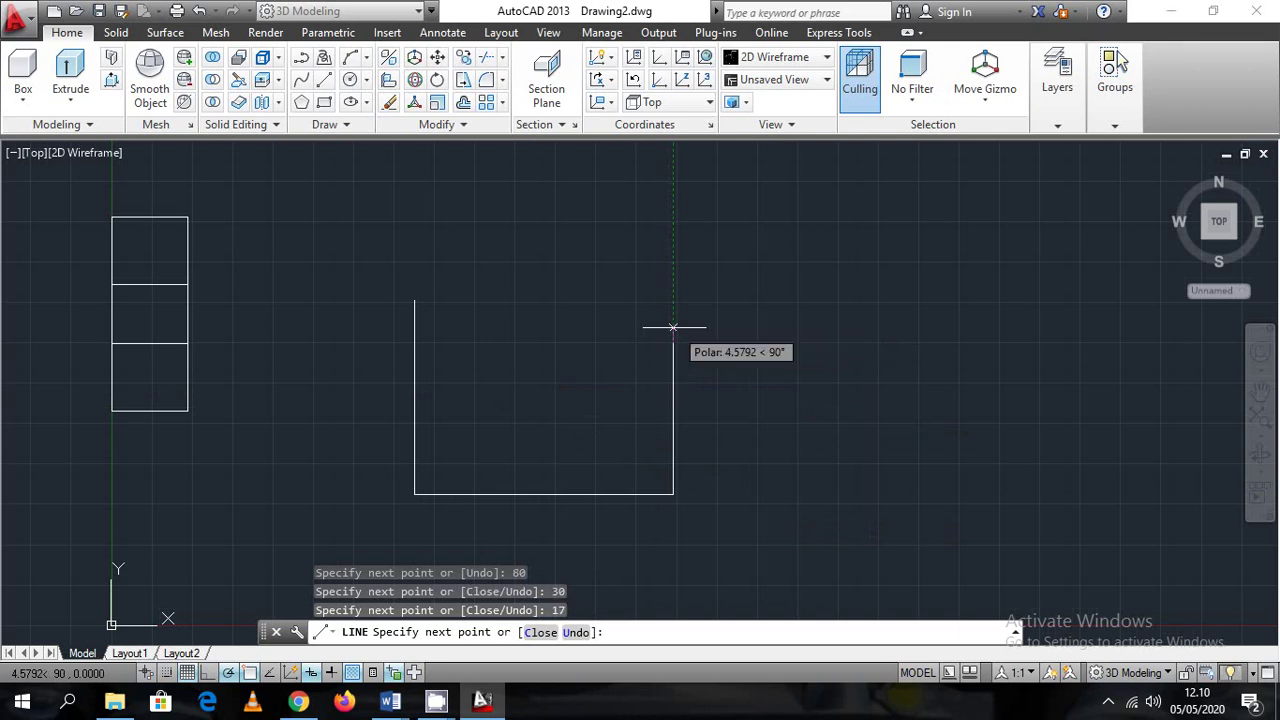
click(484, 704)
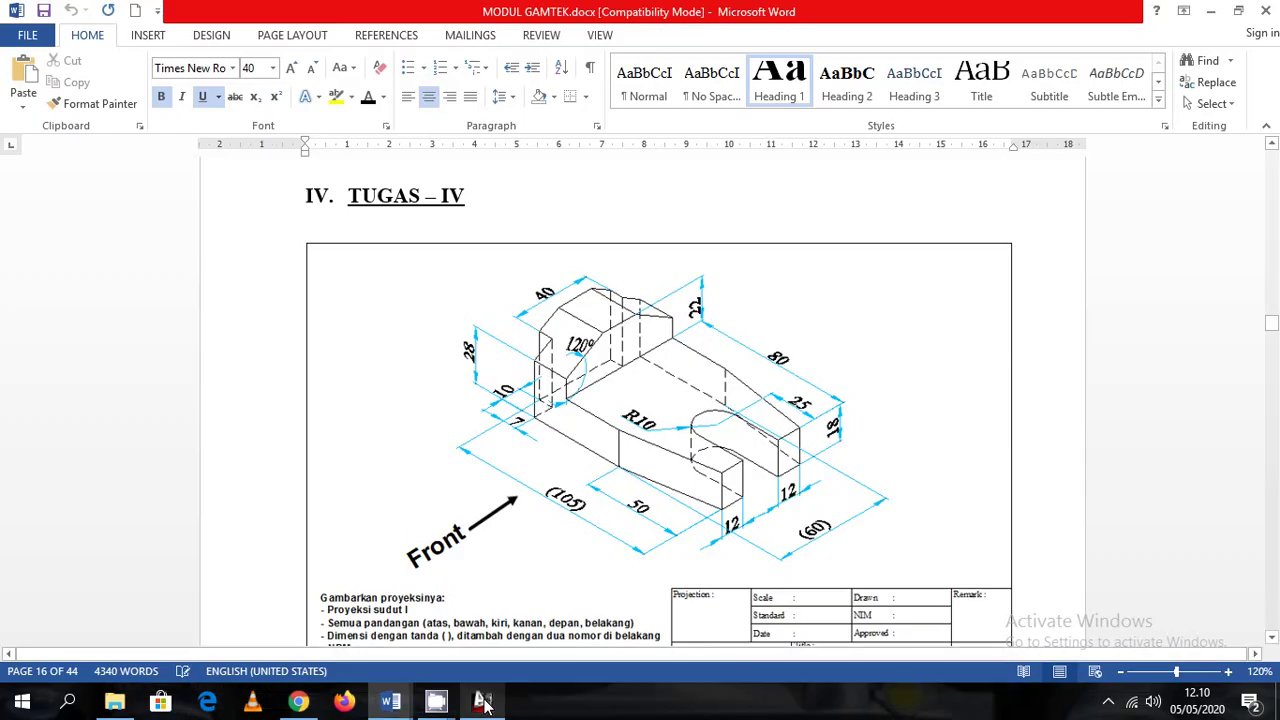
click(484, 704)
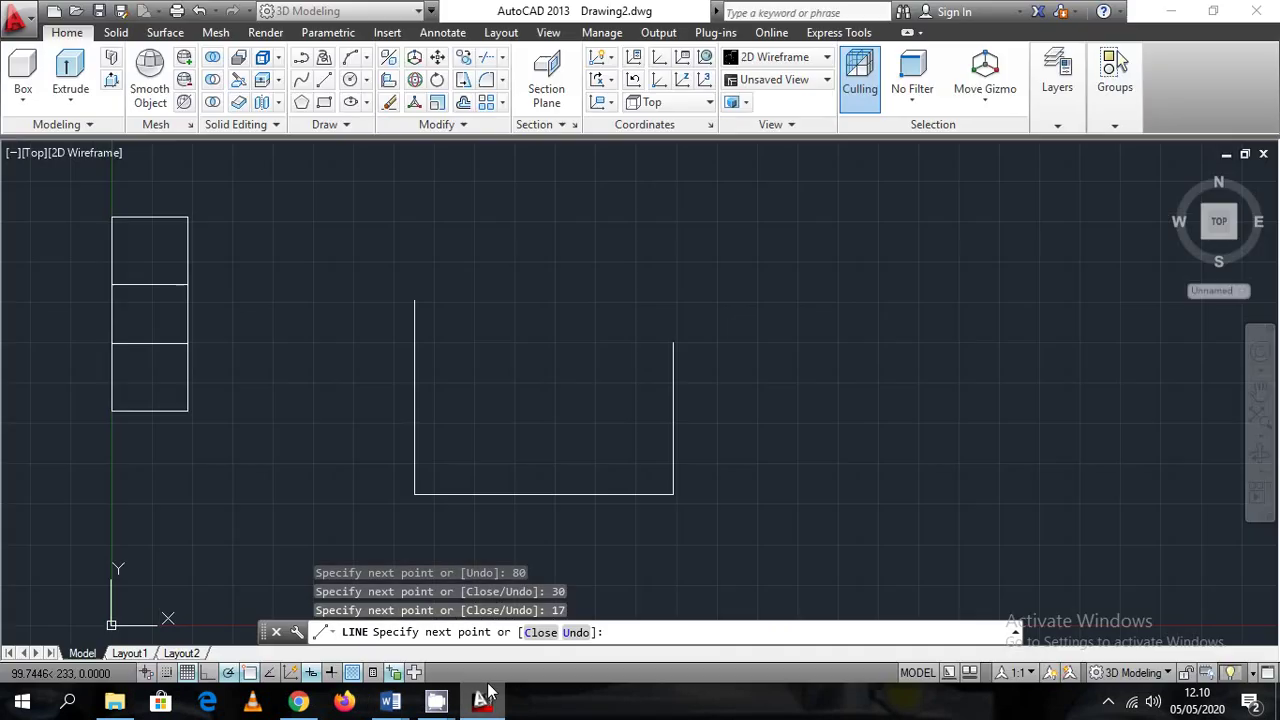
key(ctrl+z)
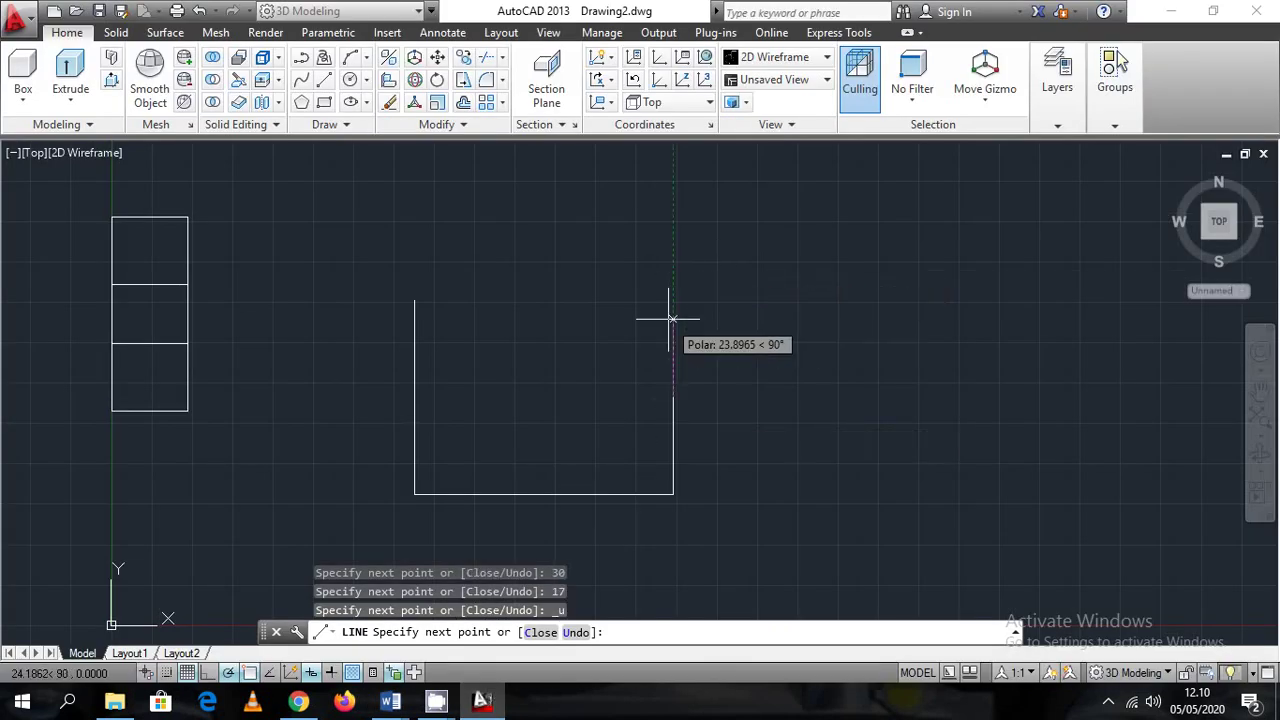
Extend the outline's right edge upward with a 22-long segment, recheck the Word drawing, and end the line
text(1)
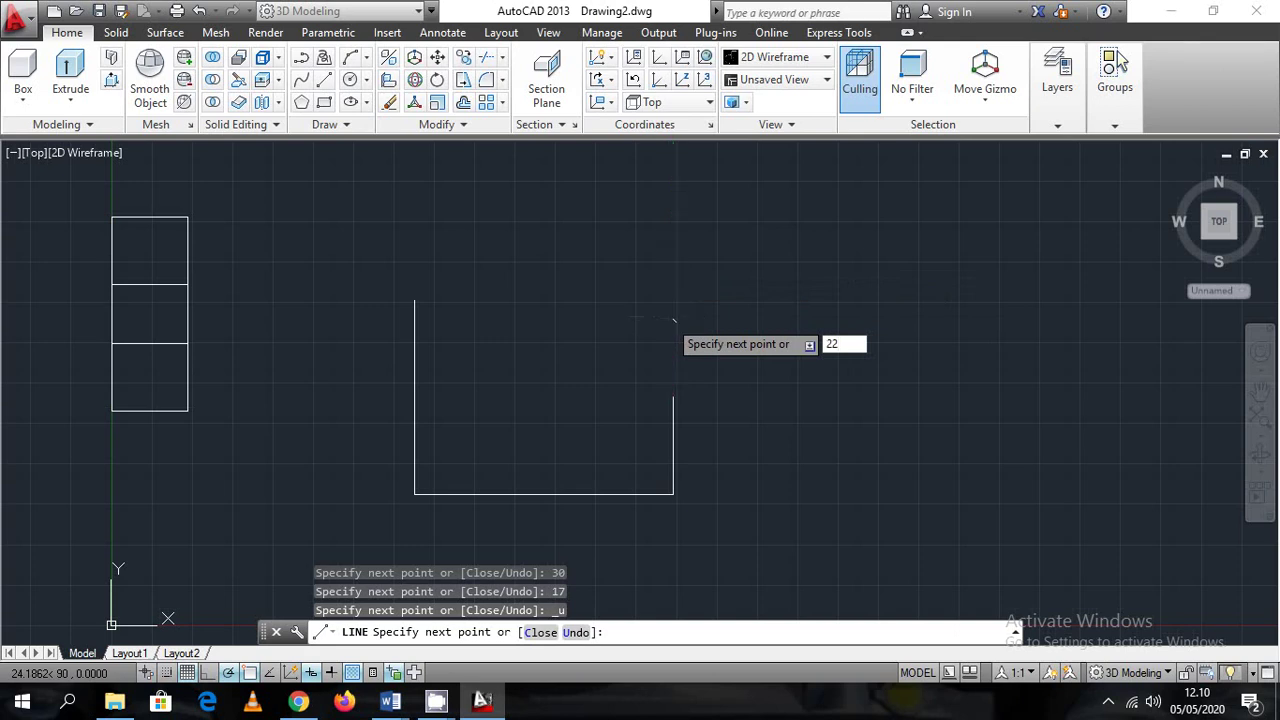
key(Return)
click(484, 704)
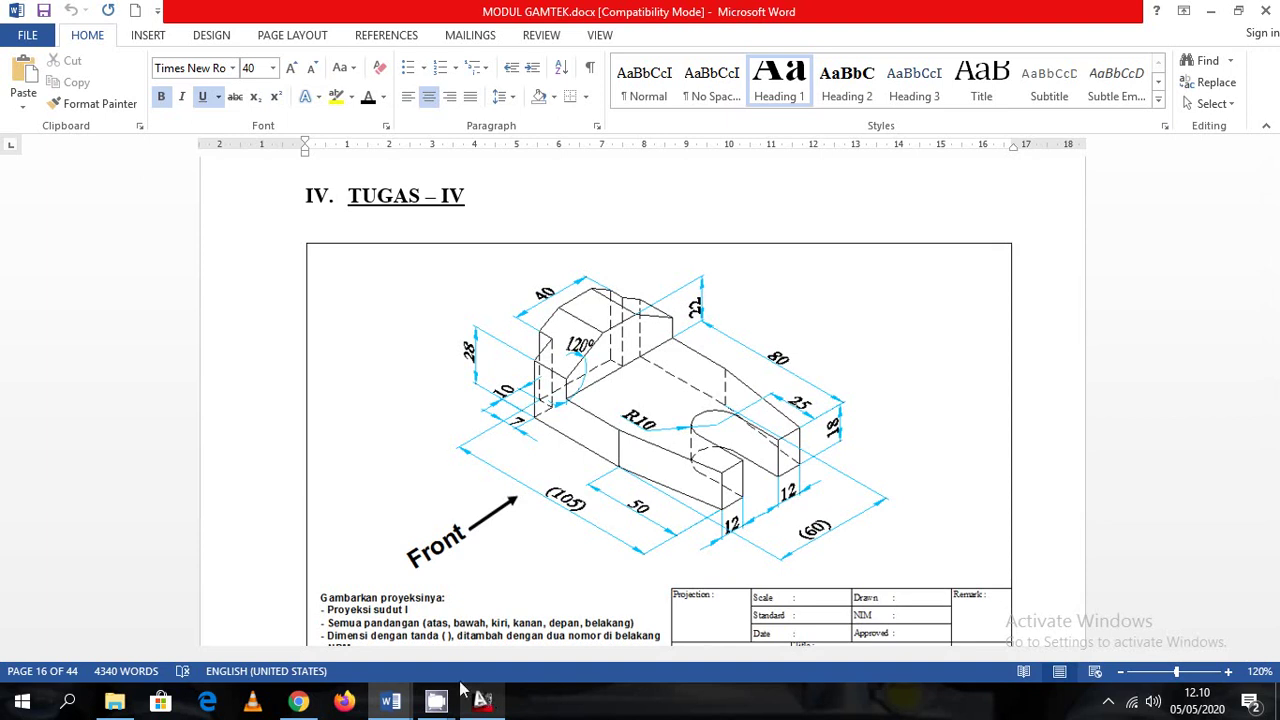
mouse_move(497, 708)
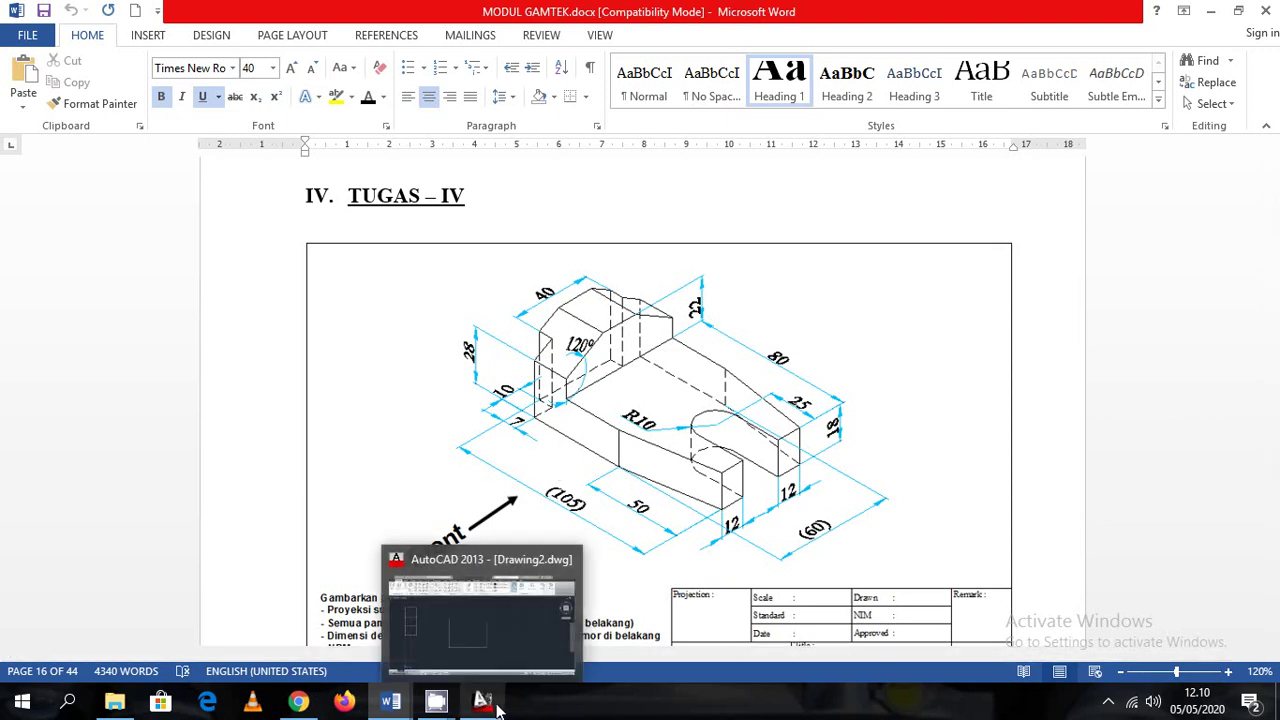
click(483, 703)
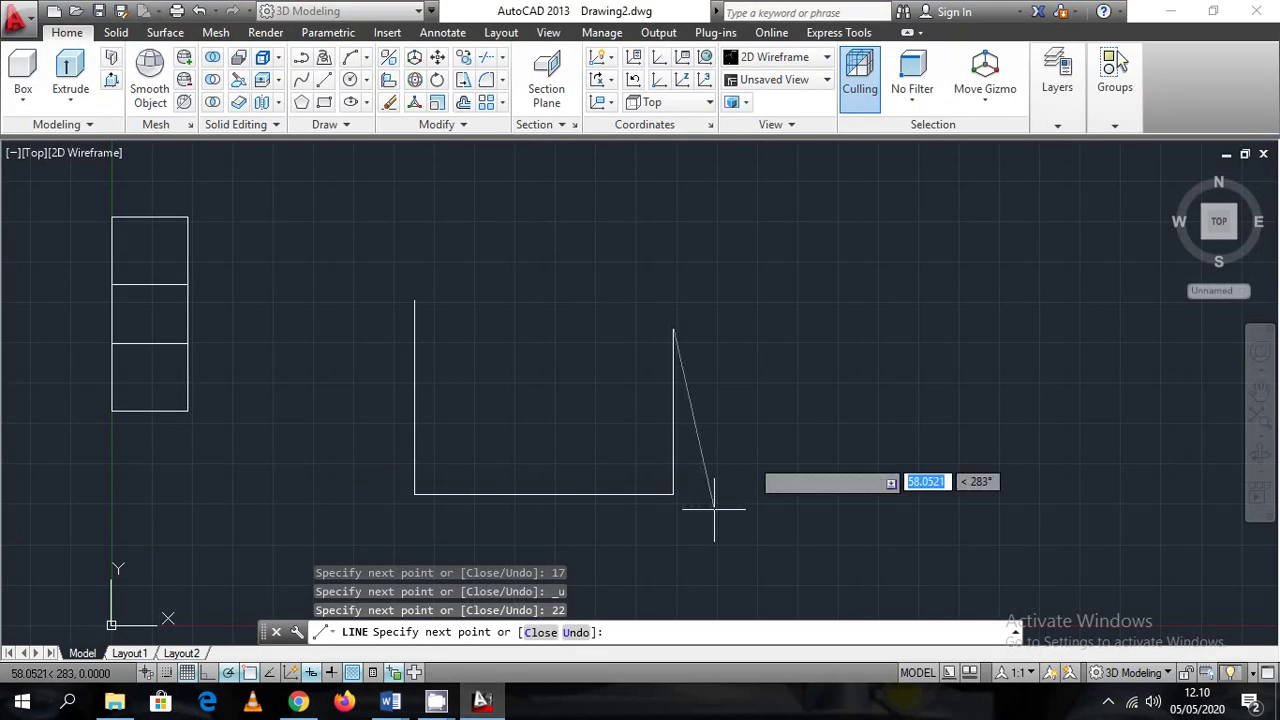
key(Escape)
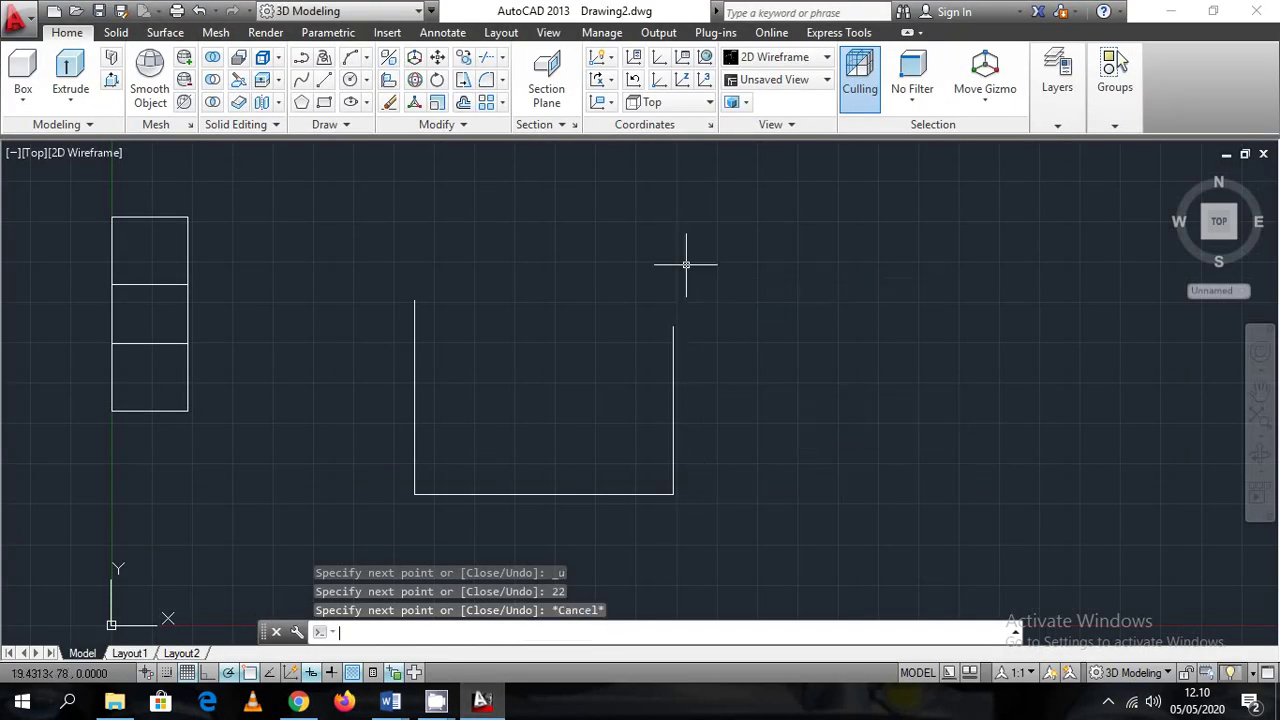
Draw a 30-long horizontal line from the left edge's upper end, and continue with a sloped line to the right edge's upper end
key(Return)
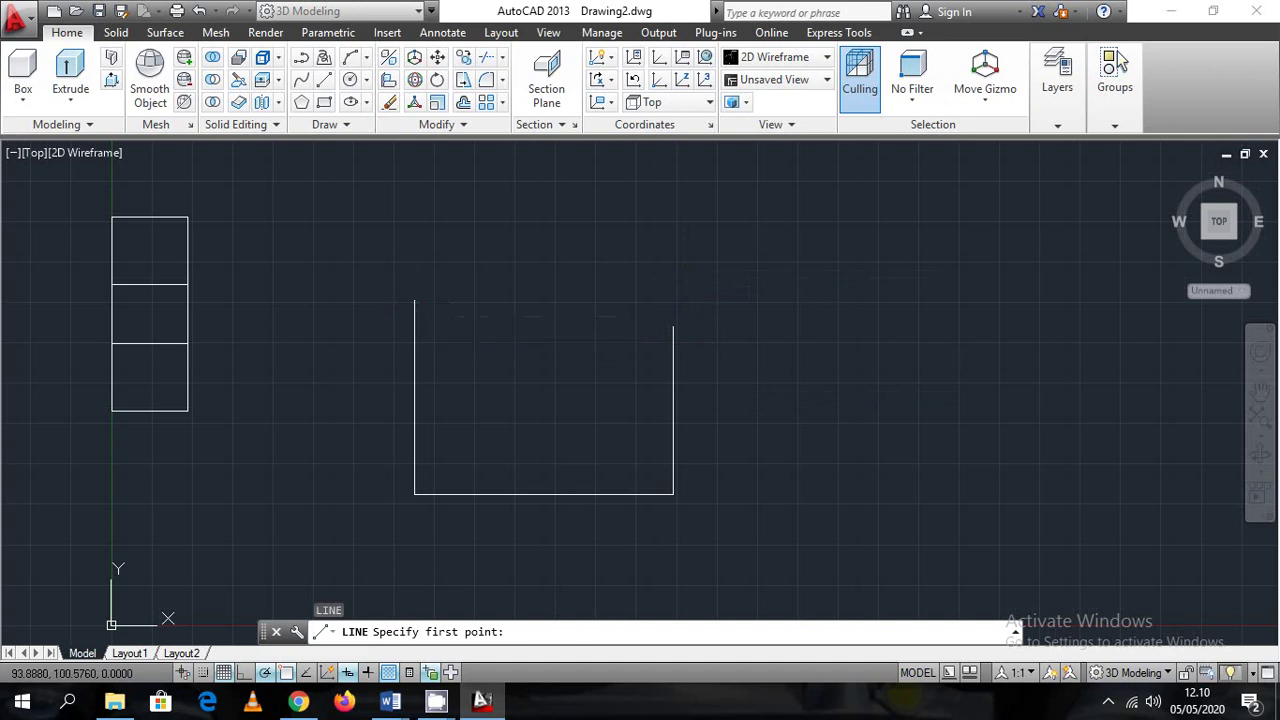
click(414, 300)
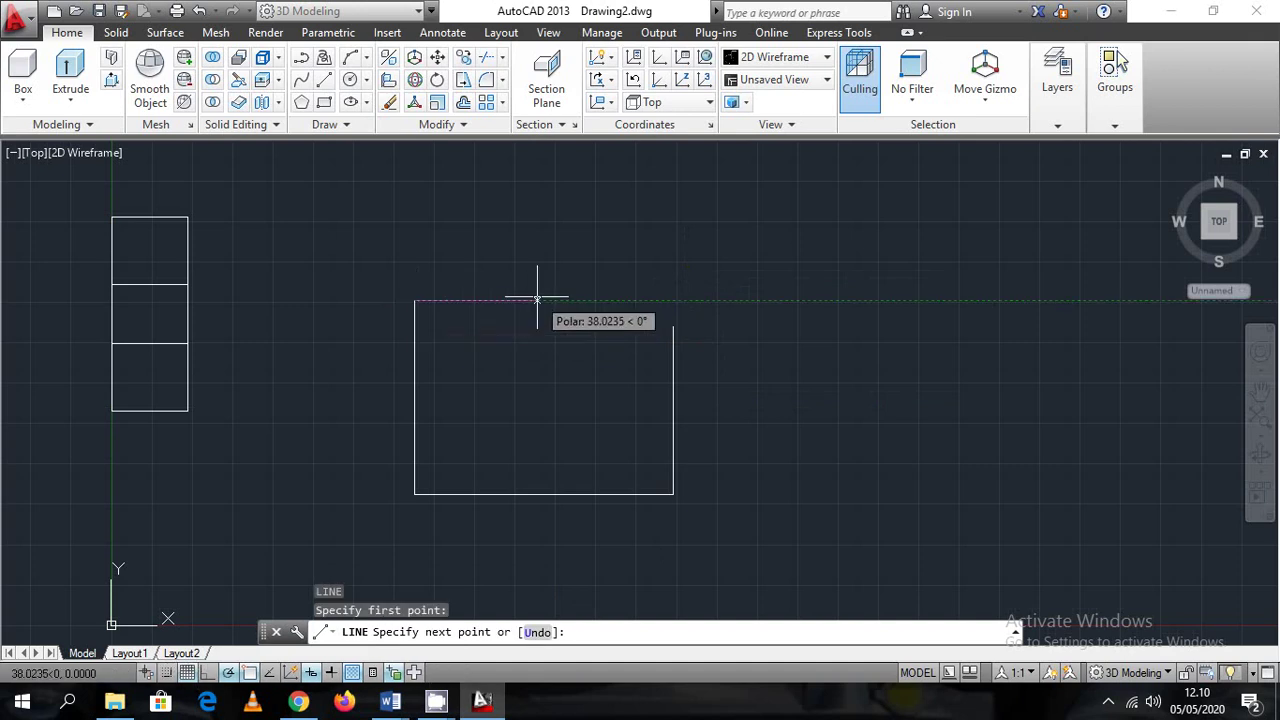
text(30)
key(Return)
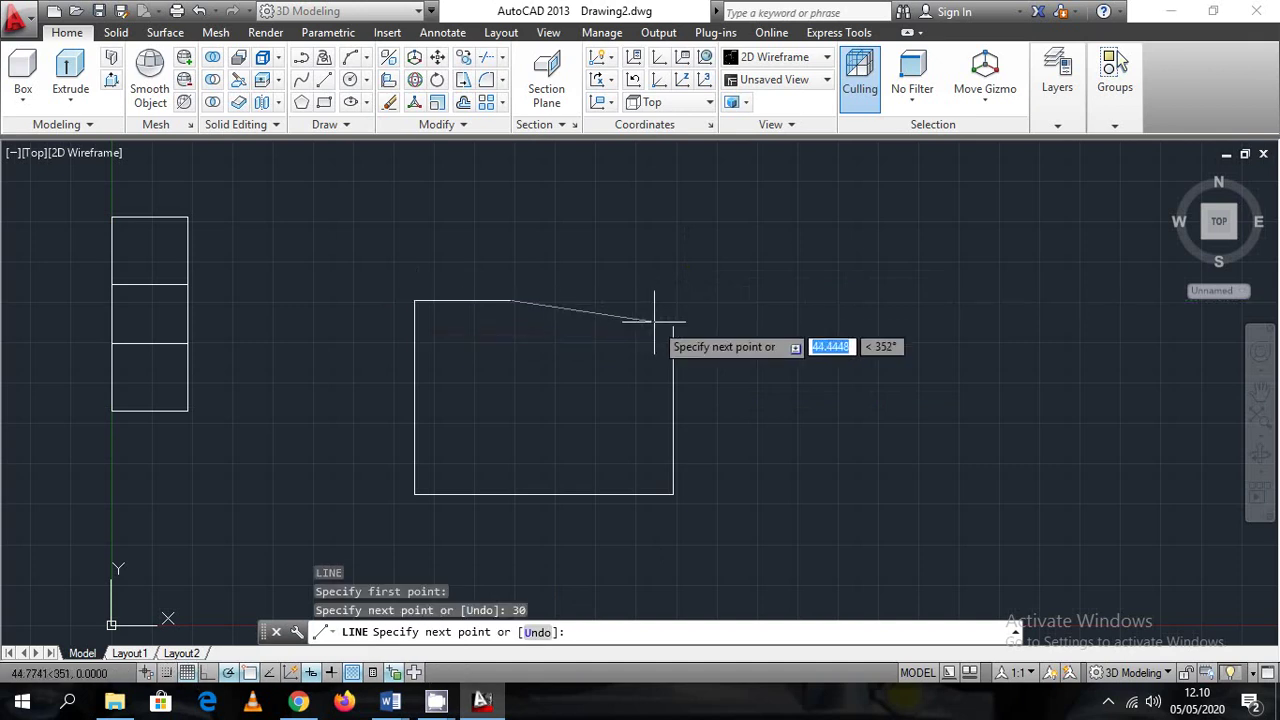
click(673, 327)
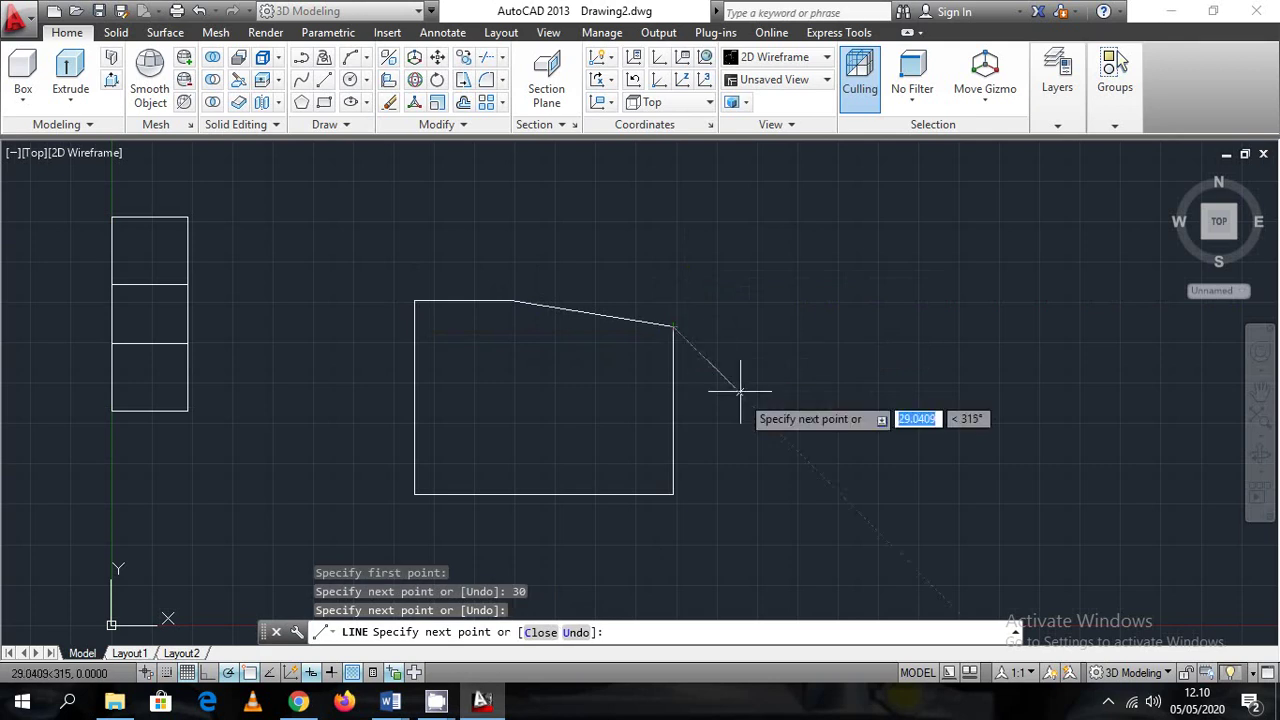
key(Escape)
Erase the lower 30-long segment of the outline's right edge
click(746, 489)
click(666, 446)
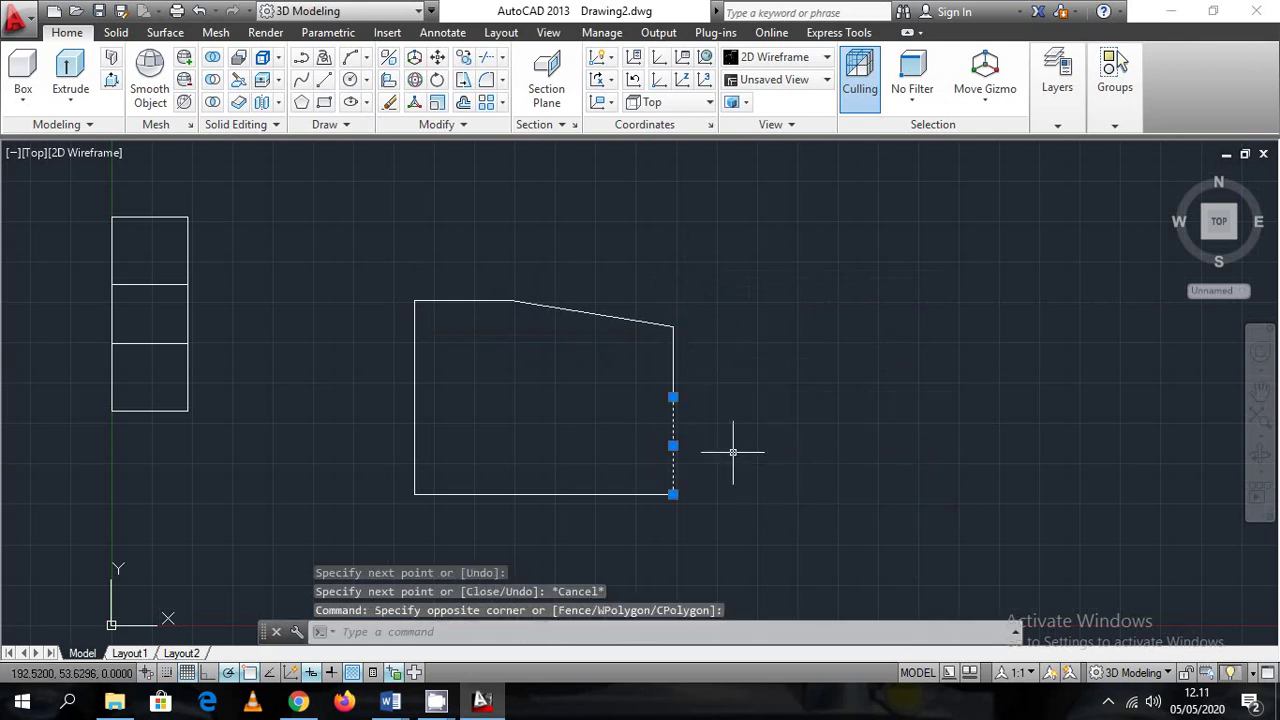
key(Delete)
Draw a 35-long horizontal line leftward from near the lower end of the remaining right edge, consulting the Word drawing for the slot
text(l)
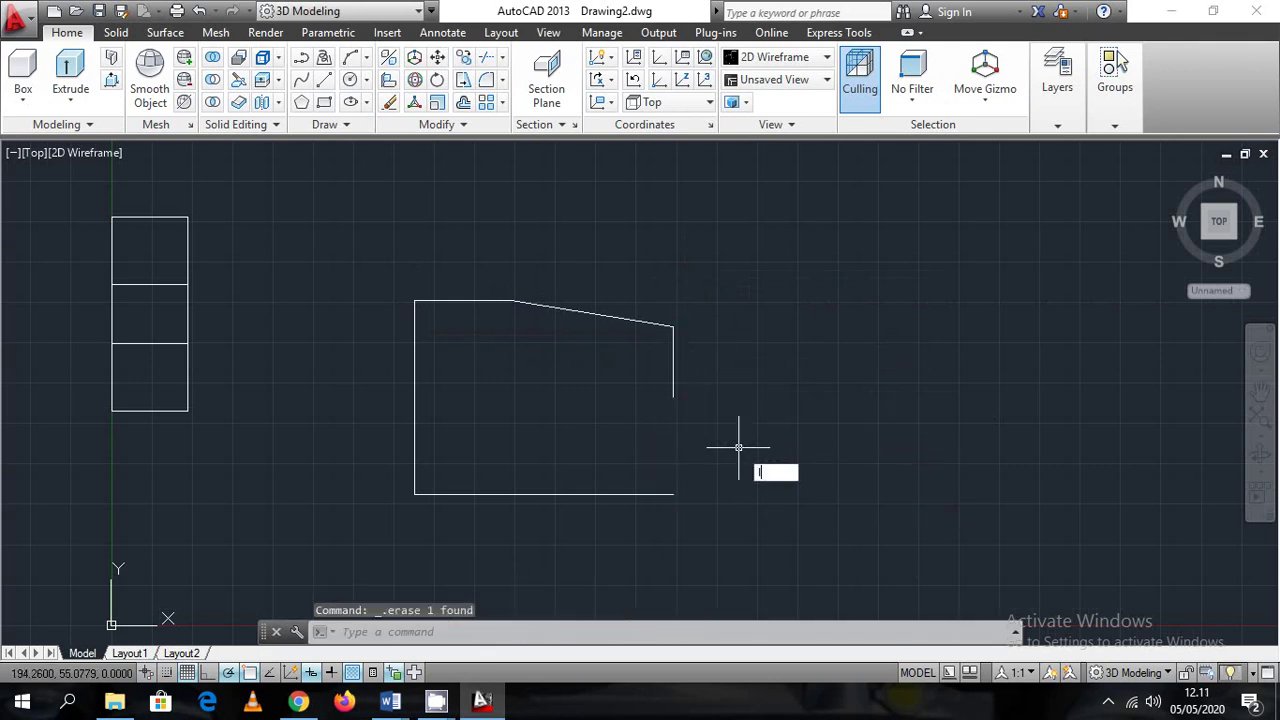
key(Return)
click(673, 393)
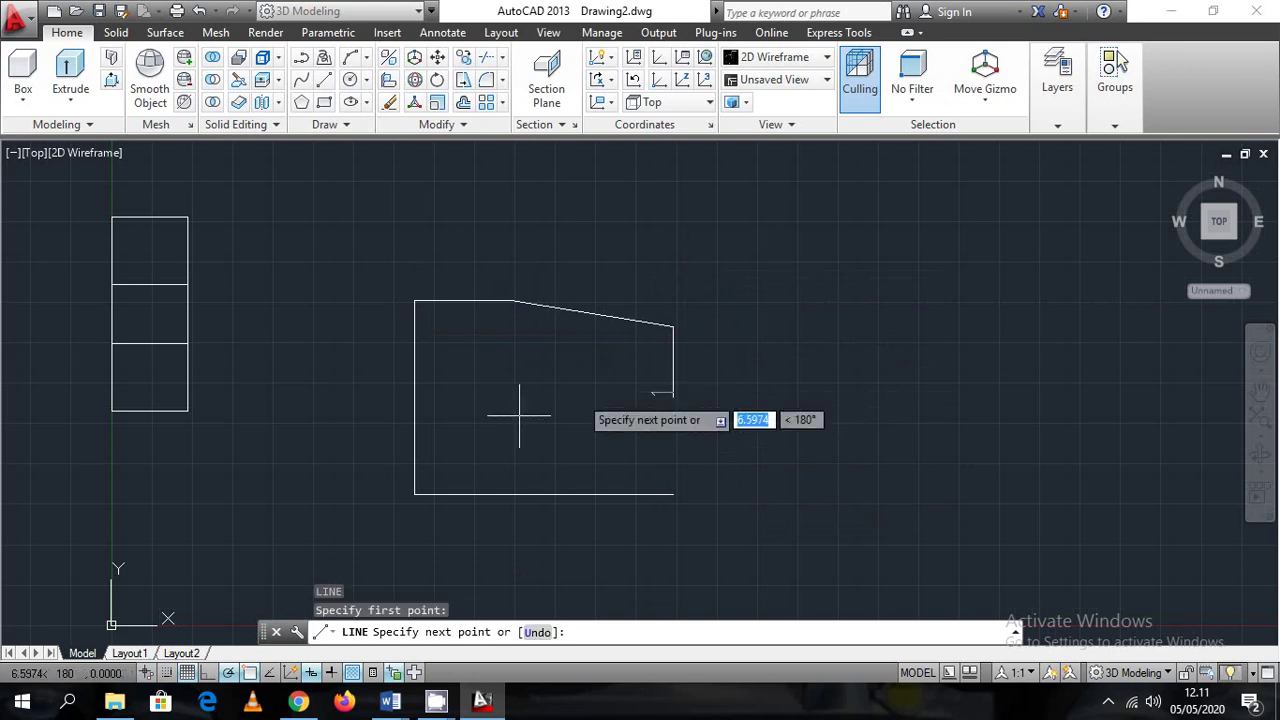
mouse_move(392, 703)
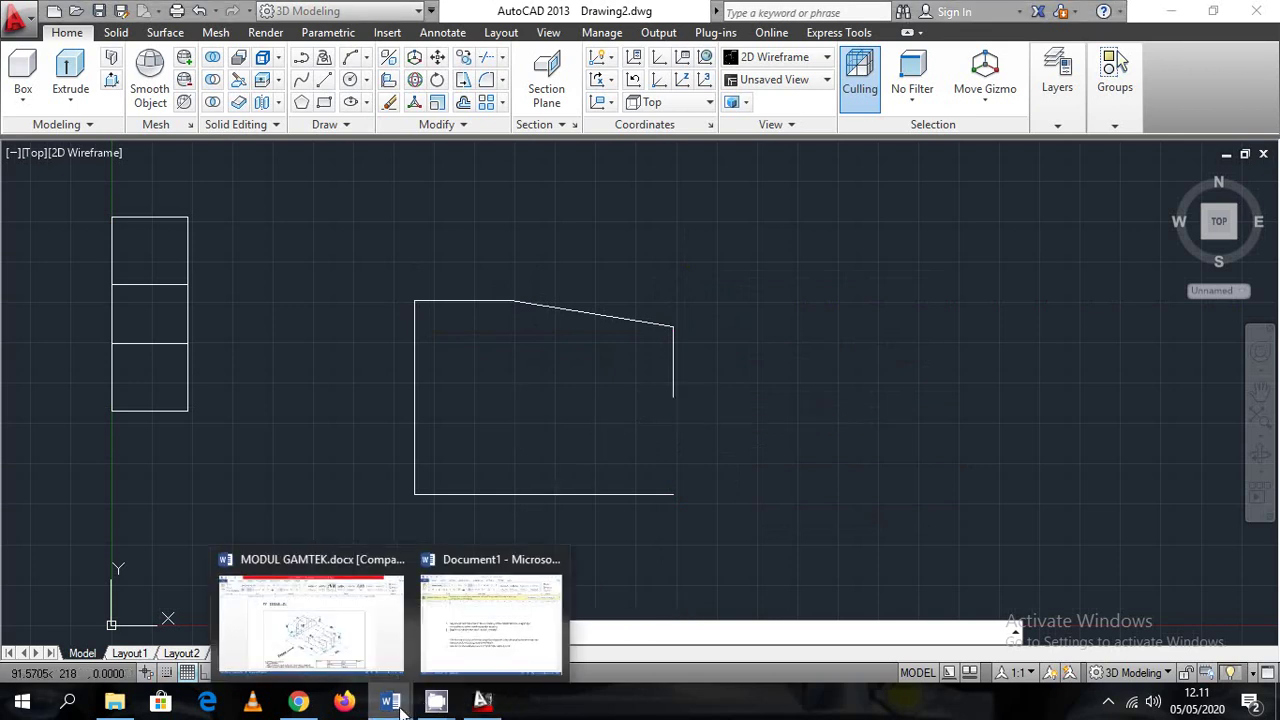
click(352, 648)
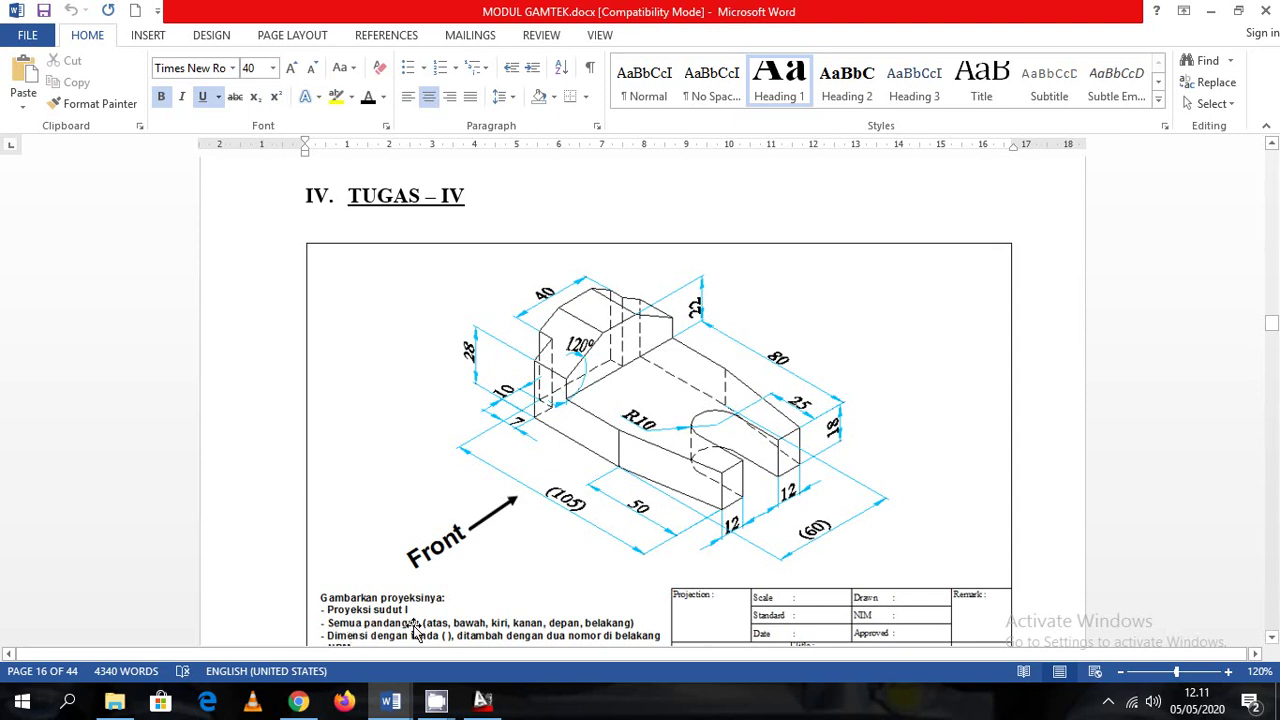
click(482, 701)
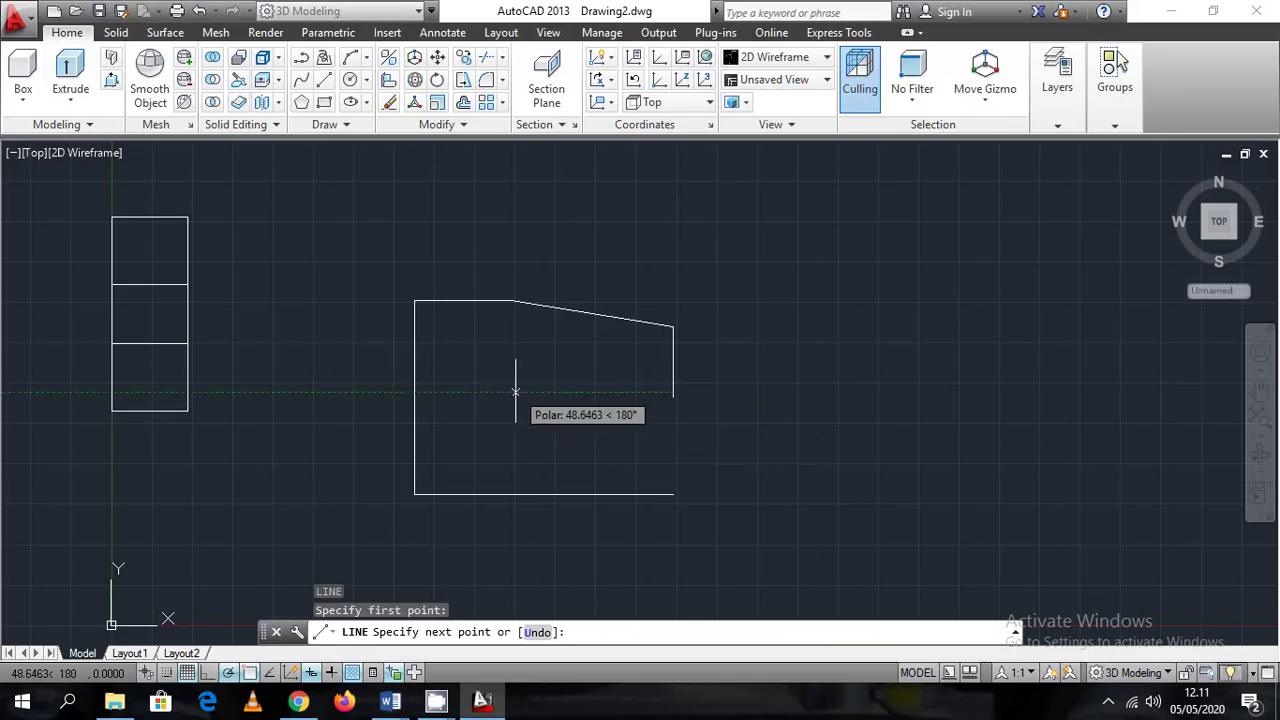
text(35)
key(Return)
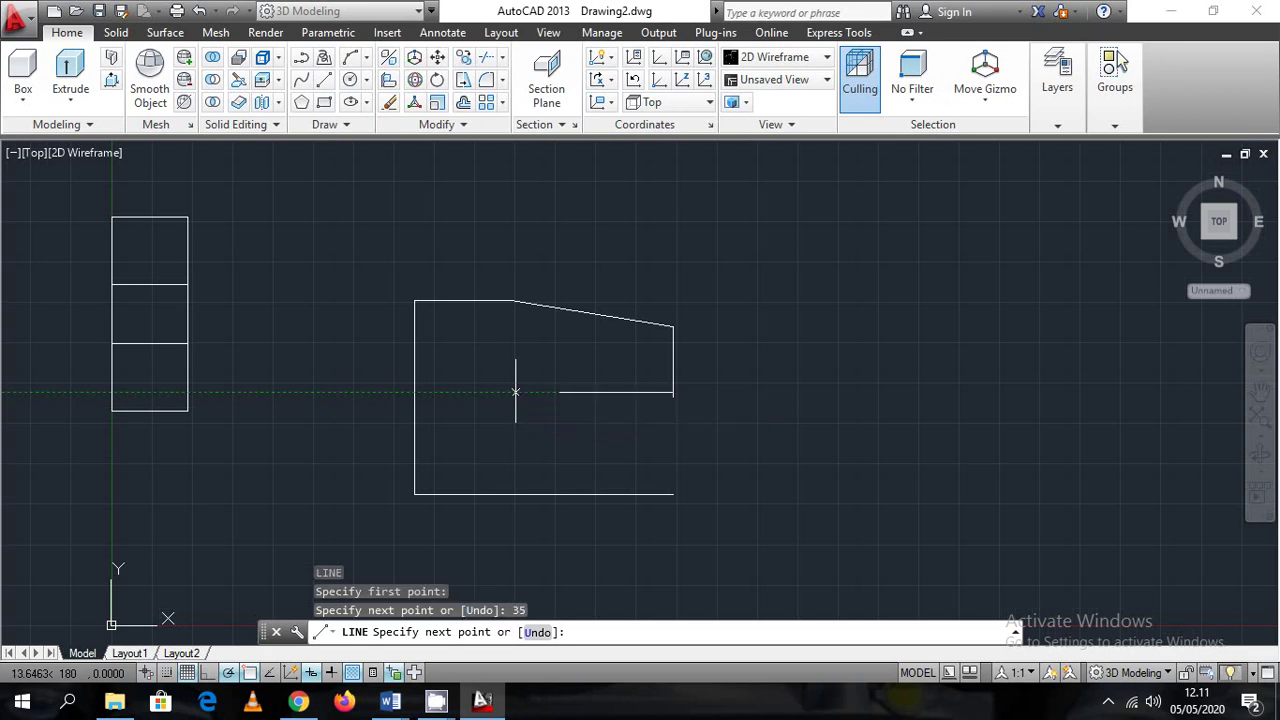
key(Escape)
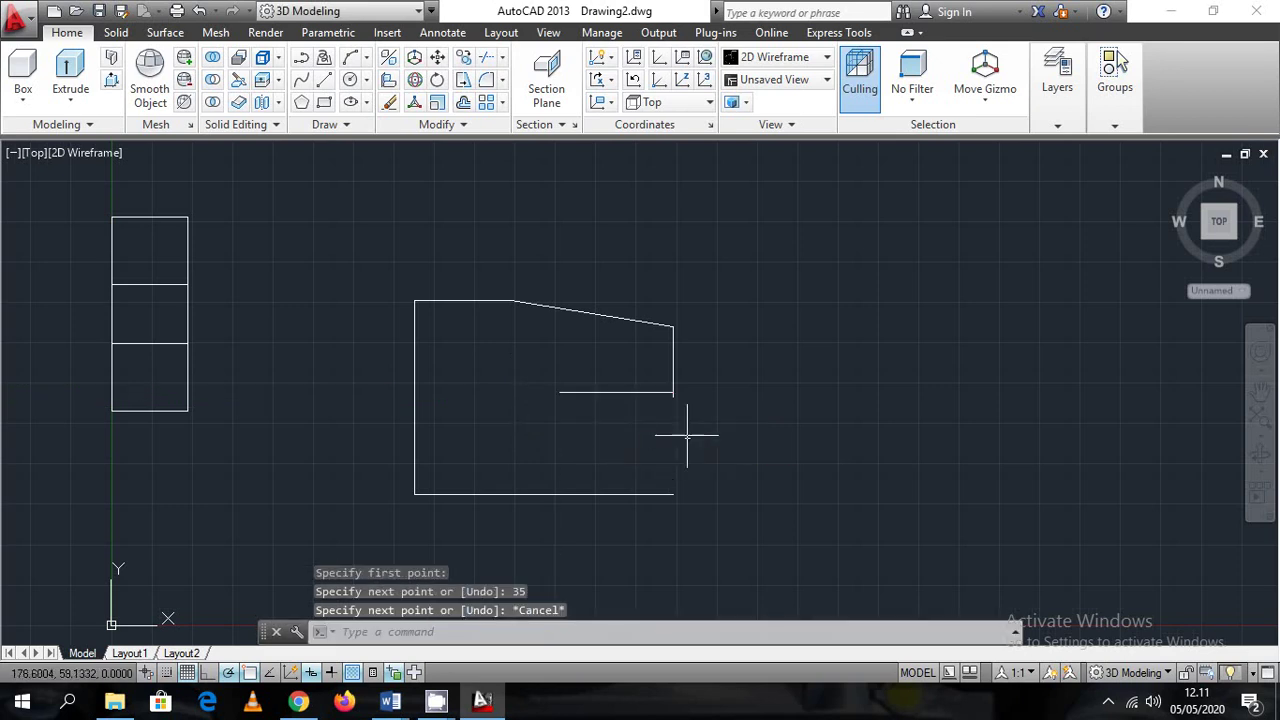
Draw a circle of radius 10 in the empty space to the right of the outline
text(c)
key(Return)
click(748, 434)
text(1)
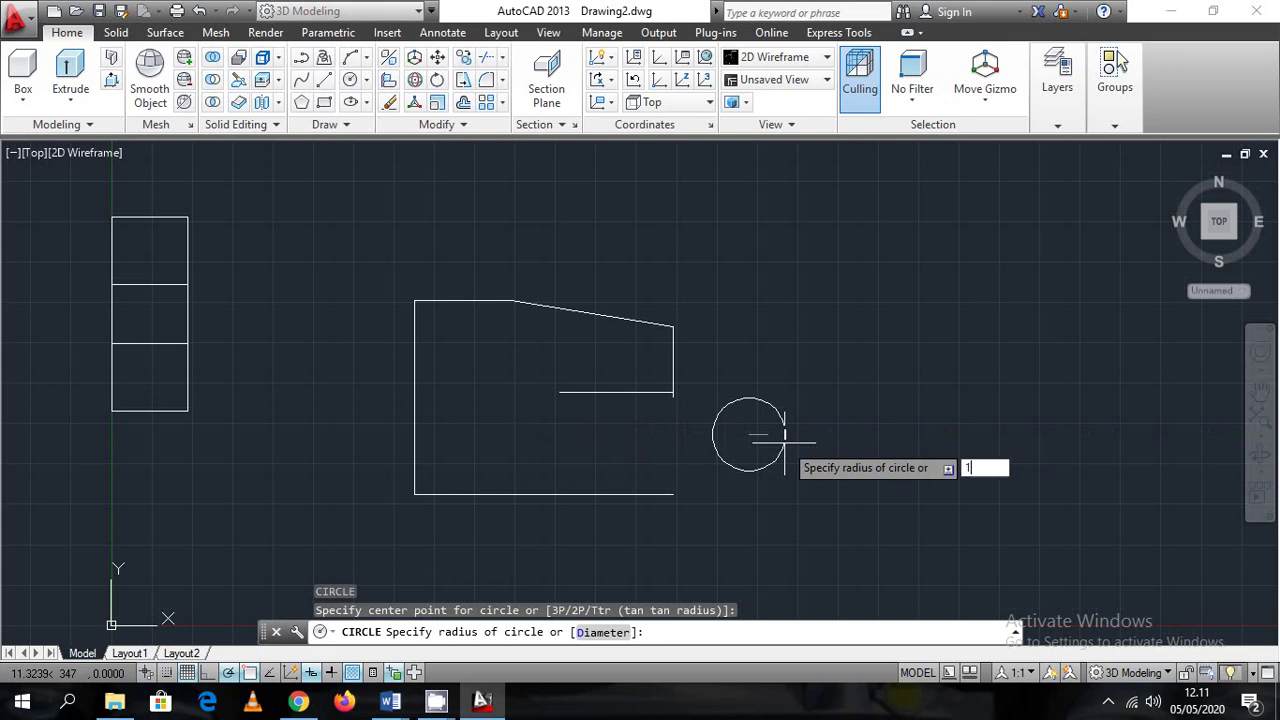
text(0)
key(Return)
Move the circle by its left quadrant onto the left end of the horizontal slot line
click(781, 434)
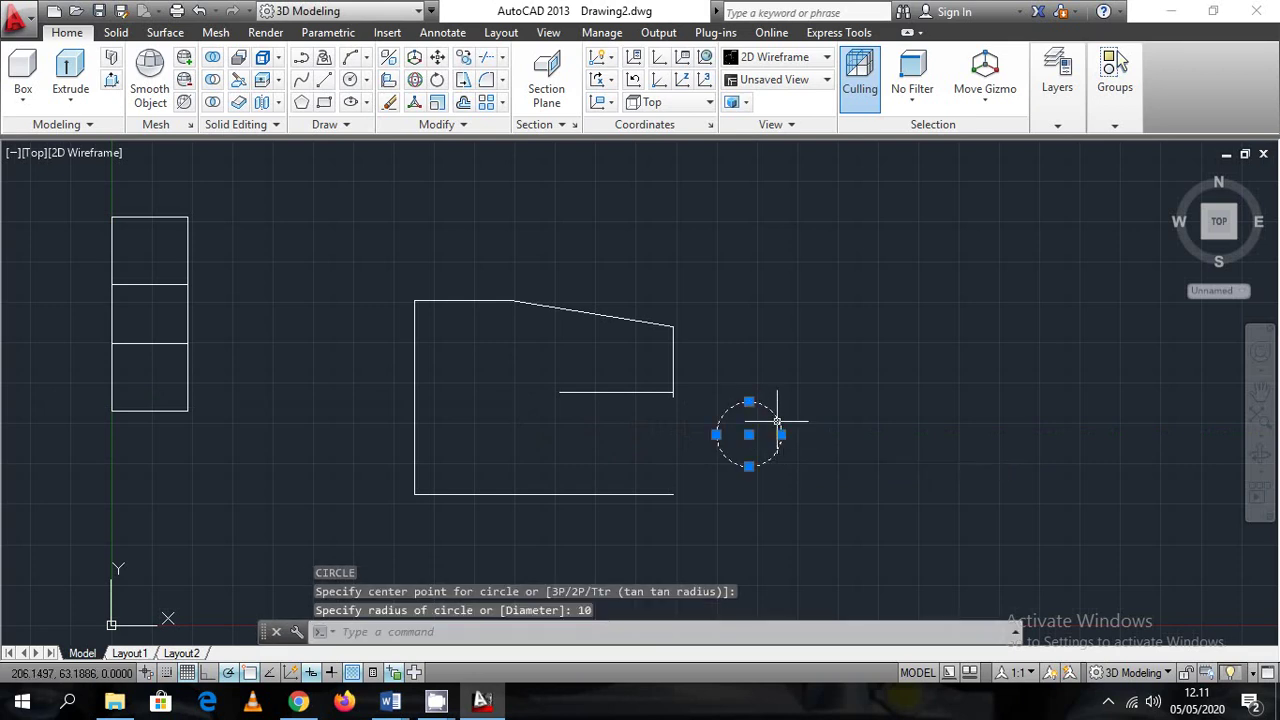
right_click(792, 436)
click(869, 362)
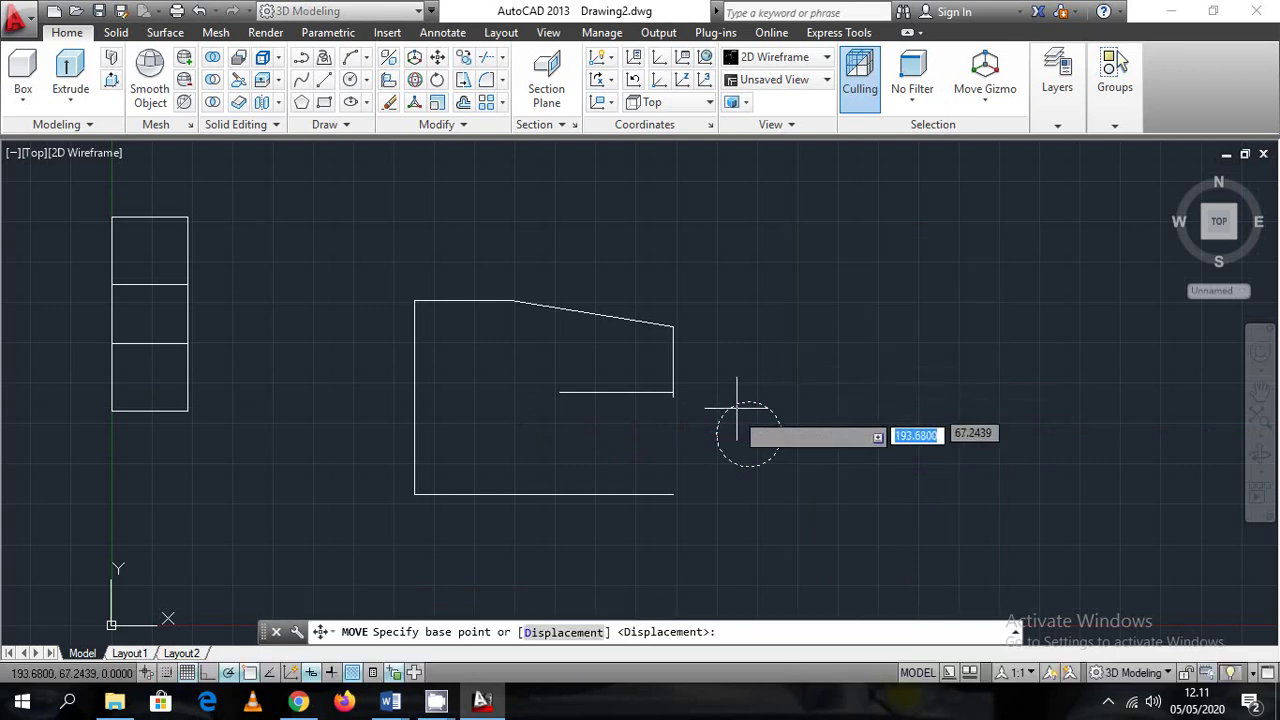
click(712, 434)
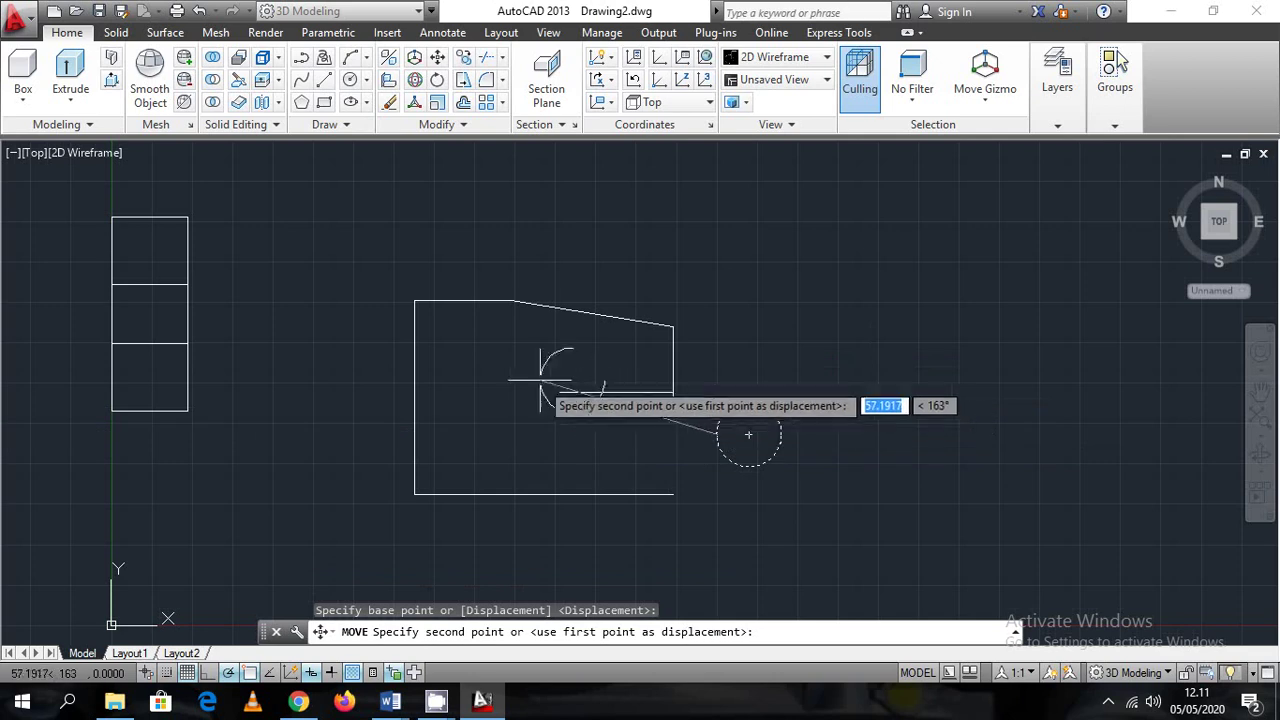
click(560, 392)
text(l)
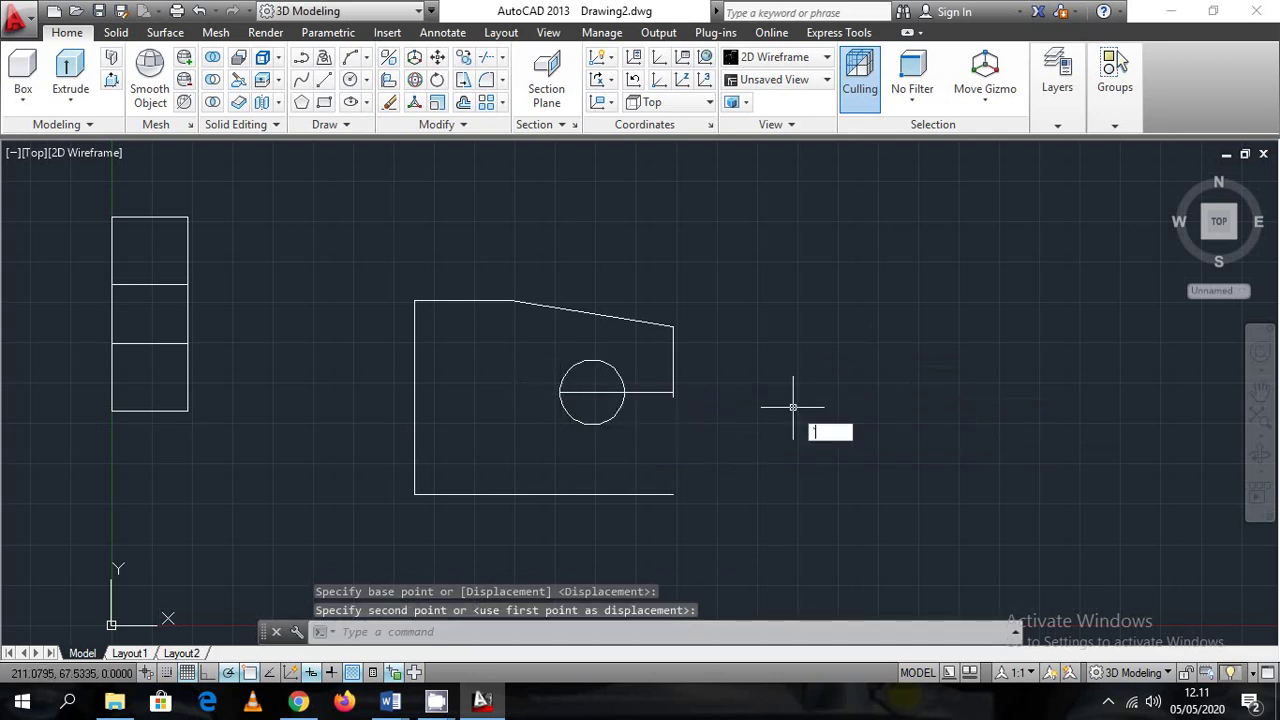
key(Escape)
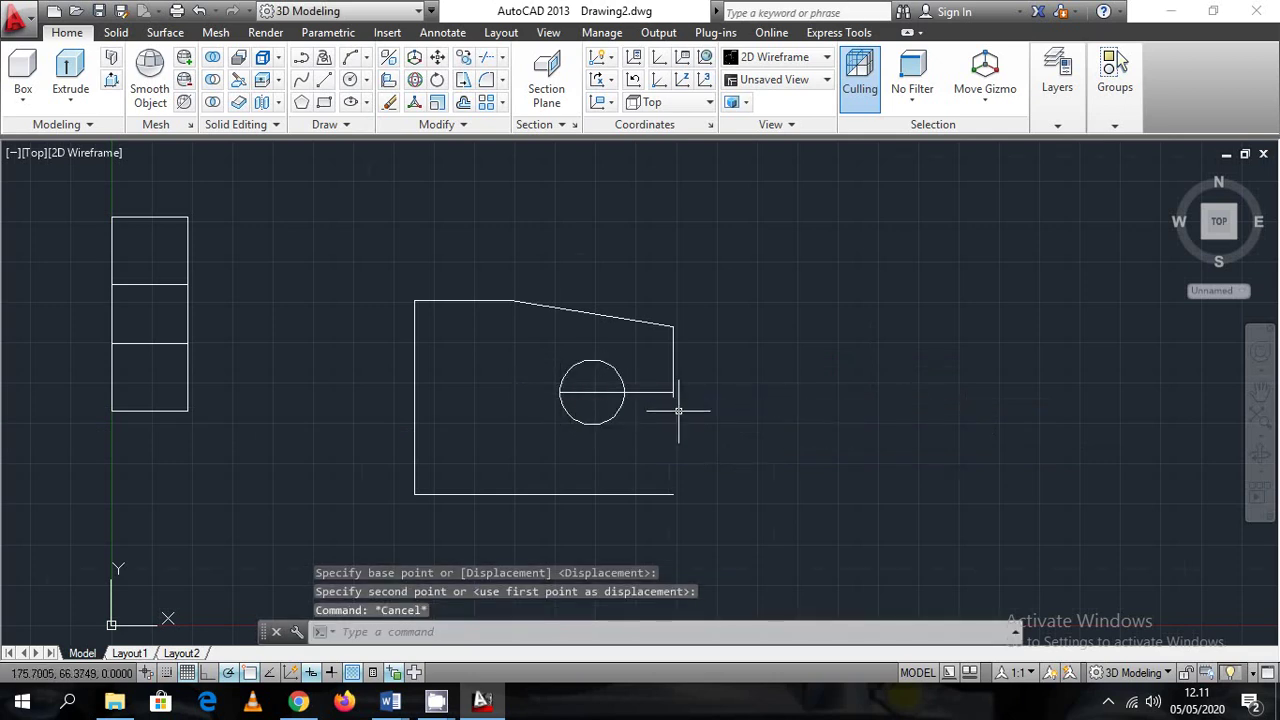
Erase the circle, the horizontal slot line and the remaining segment of the outline's right edge
scroll(679, 395, up, 4)
click(586, 426)
click(407, 300)
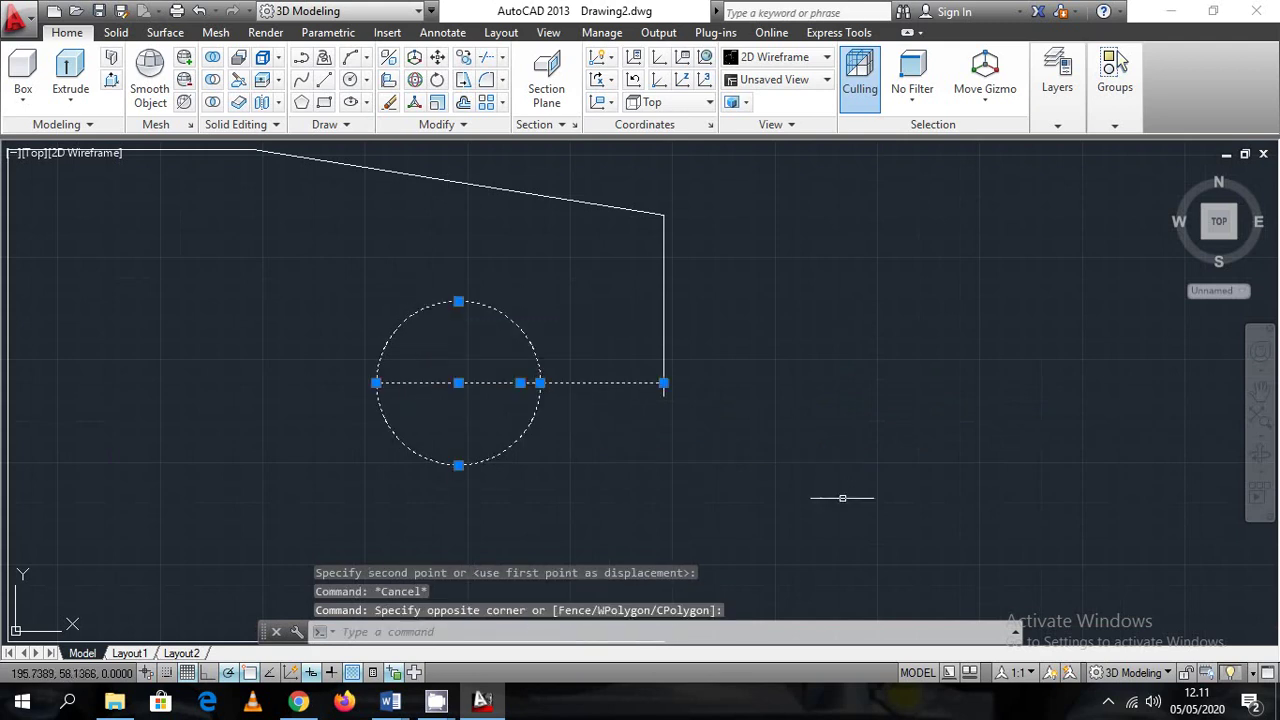
key(Delete)
scroll(789, 505, down, 2)
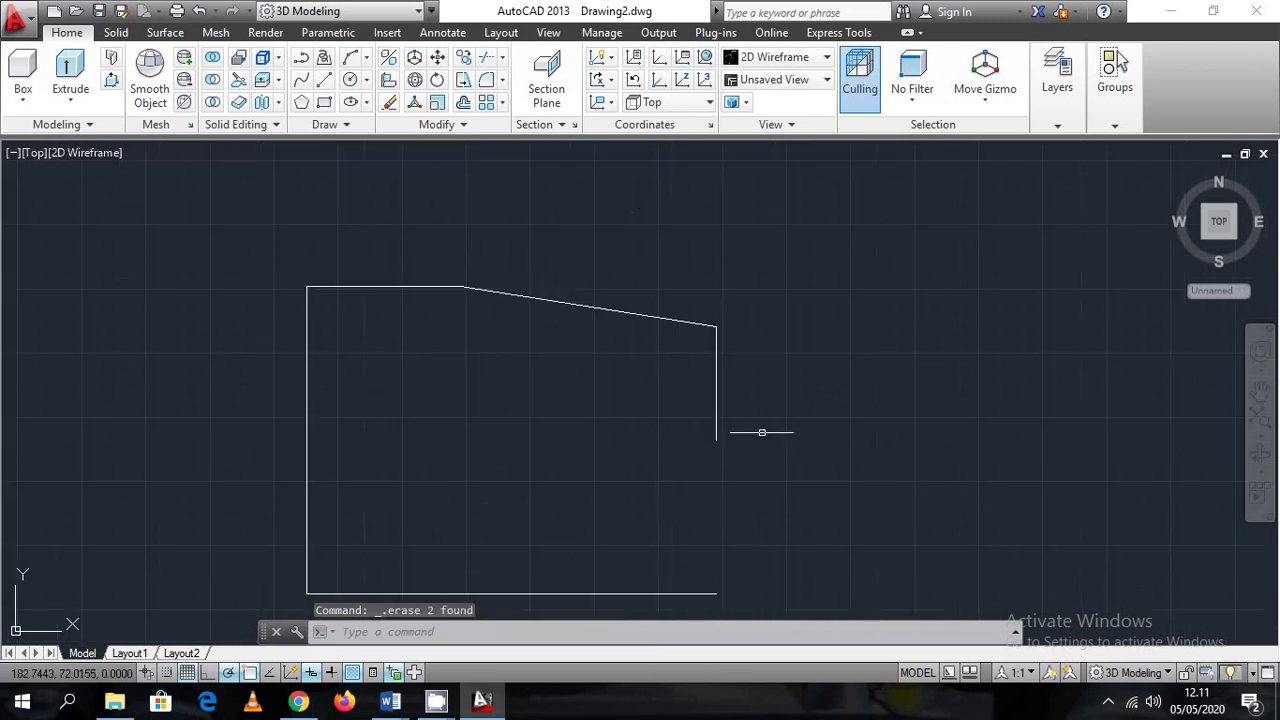
click(793, 477)
click(647, 385)
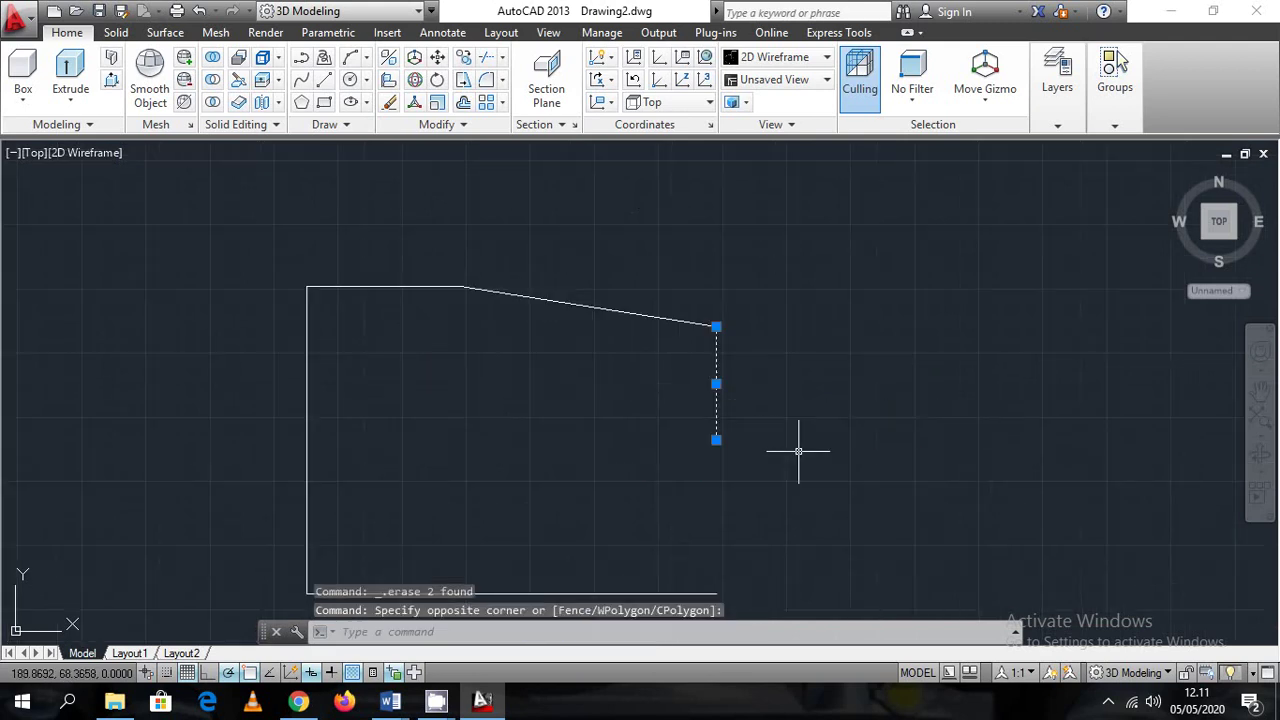
key(Delete)
From the sloped edge's right end, draw connected lines 12 down, 10 further down and 35 to the left, and end the line
text(l)
key(Return)
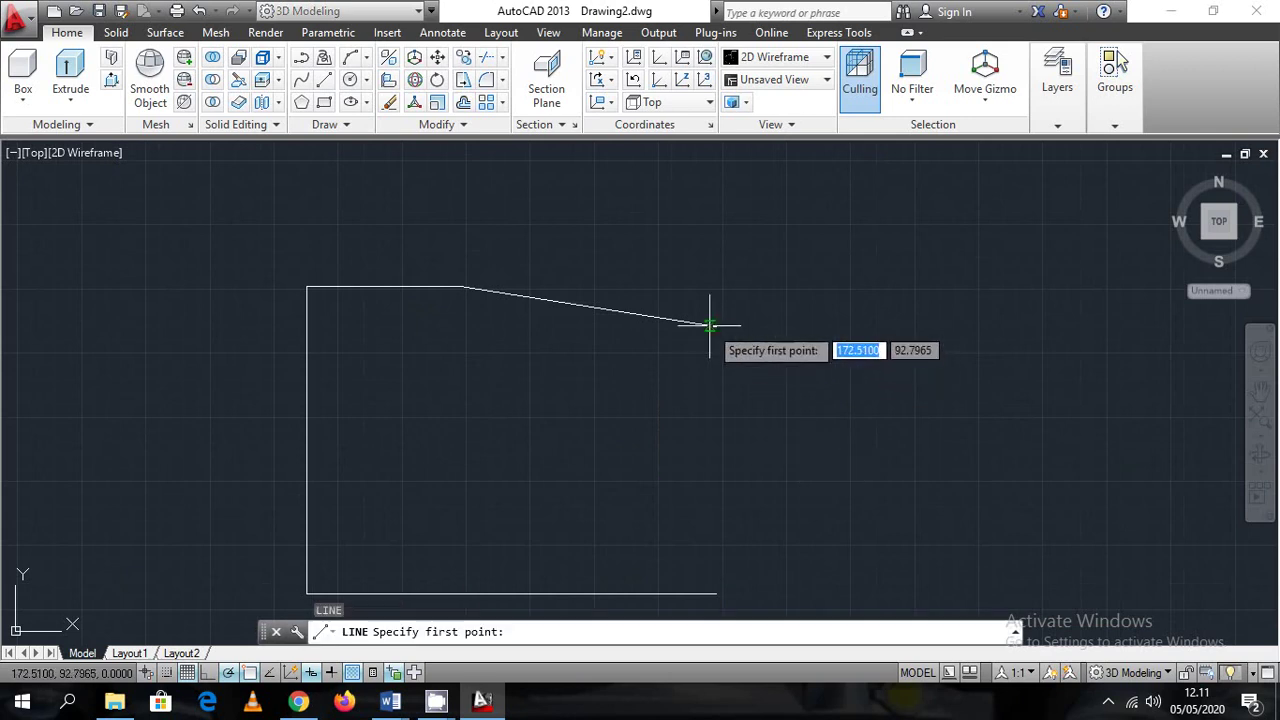
click(715, 325)
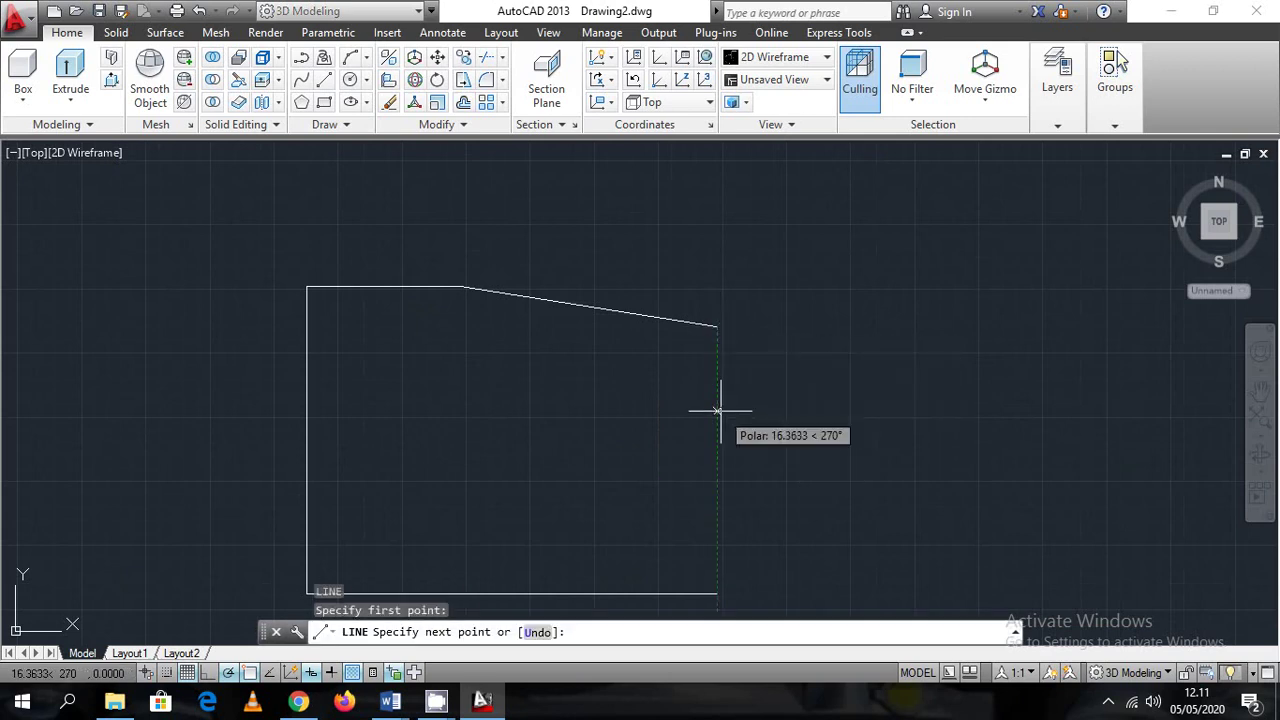
text(12)
key(Return)
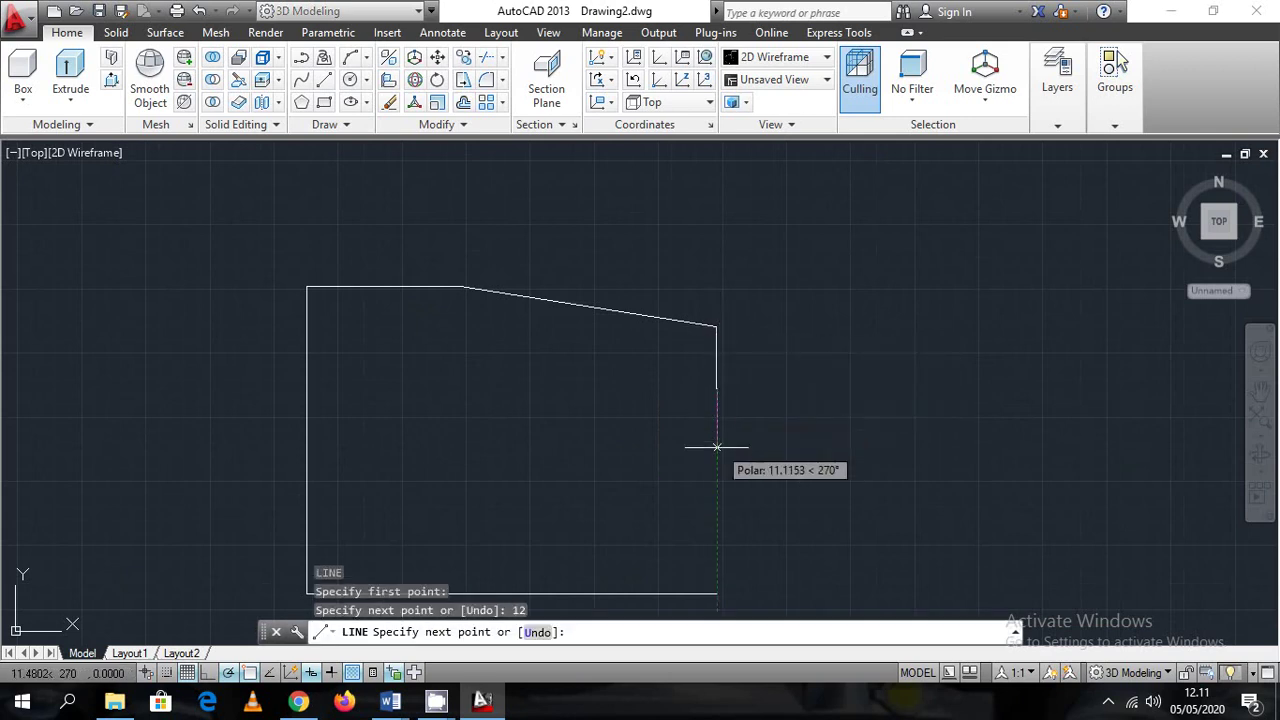
text(10)
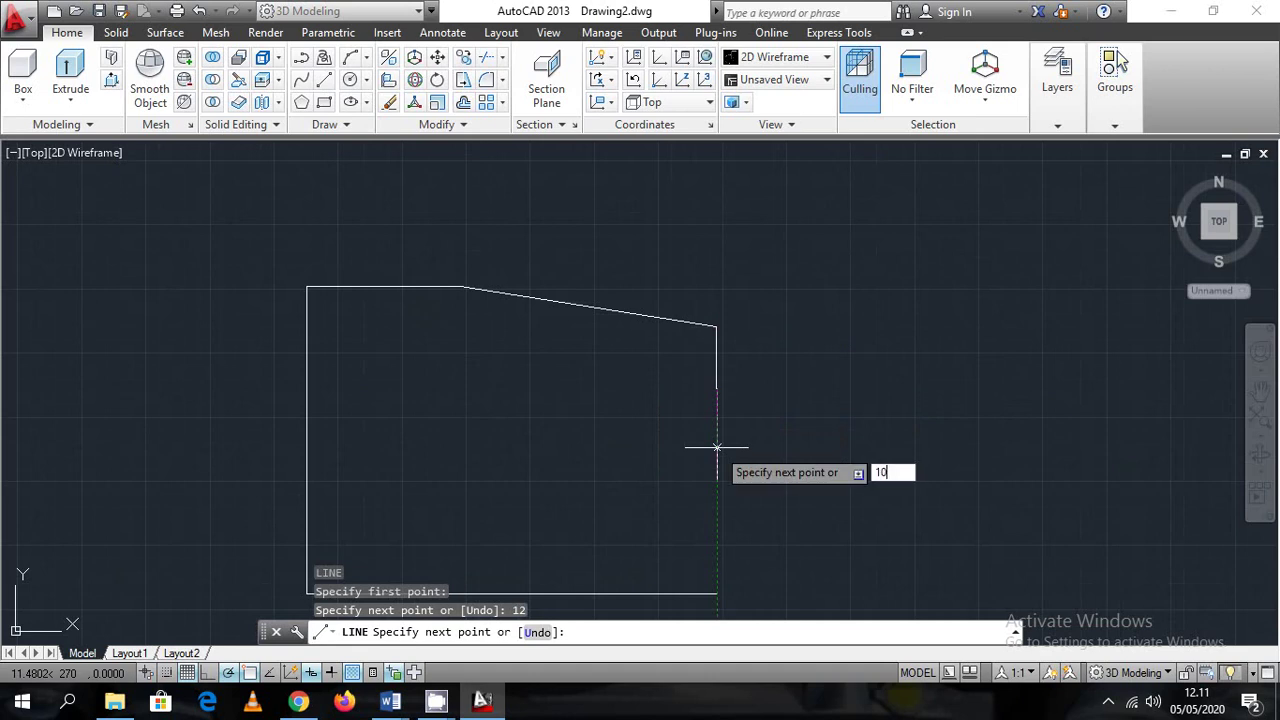
key(Return)
text(3)
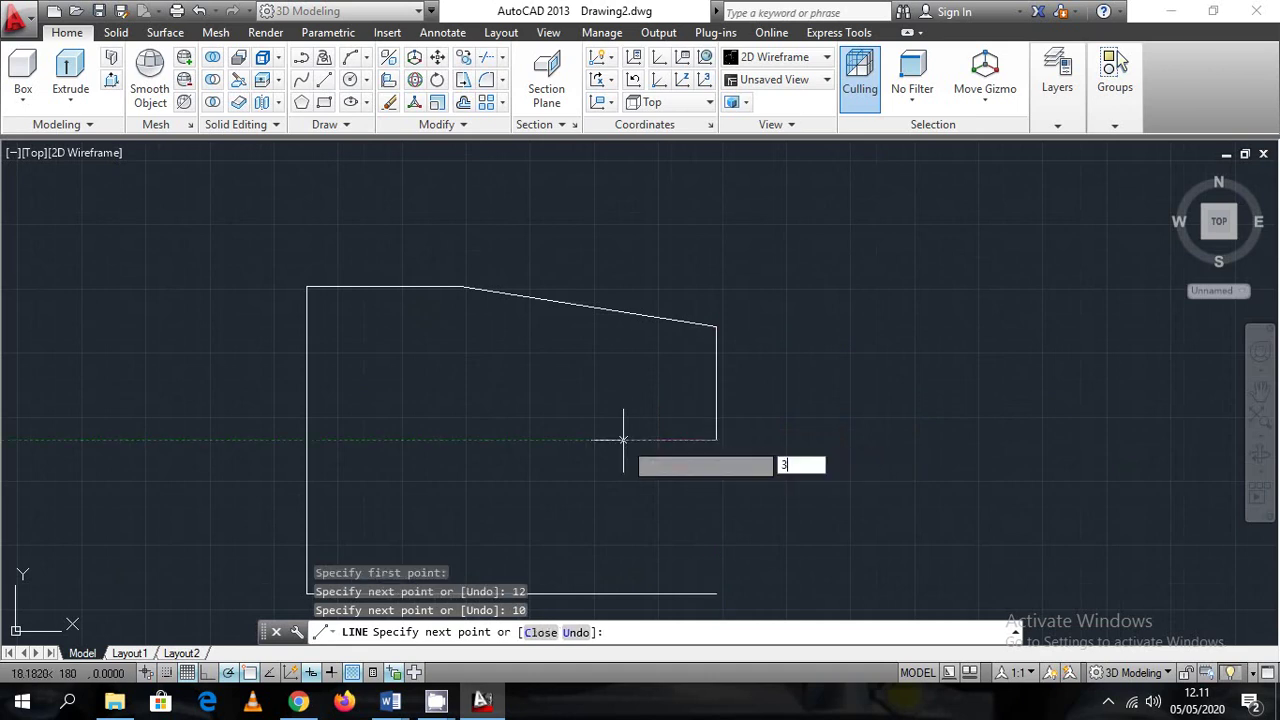
text(5)
key(Return)
key(Escape)
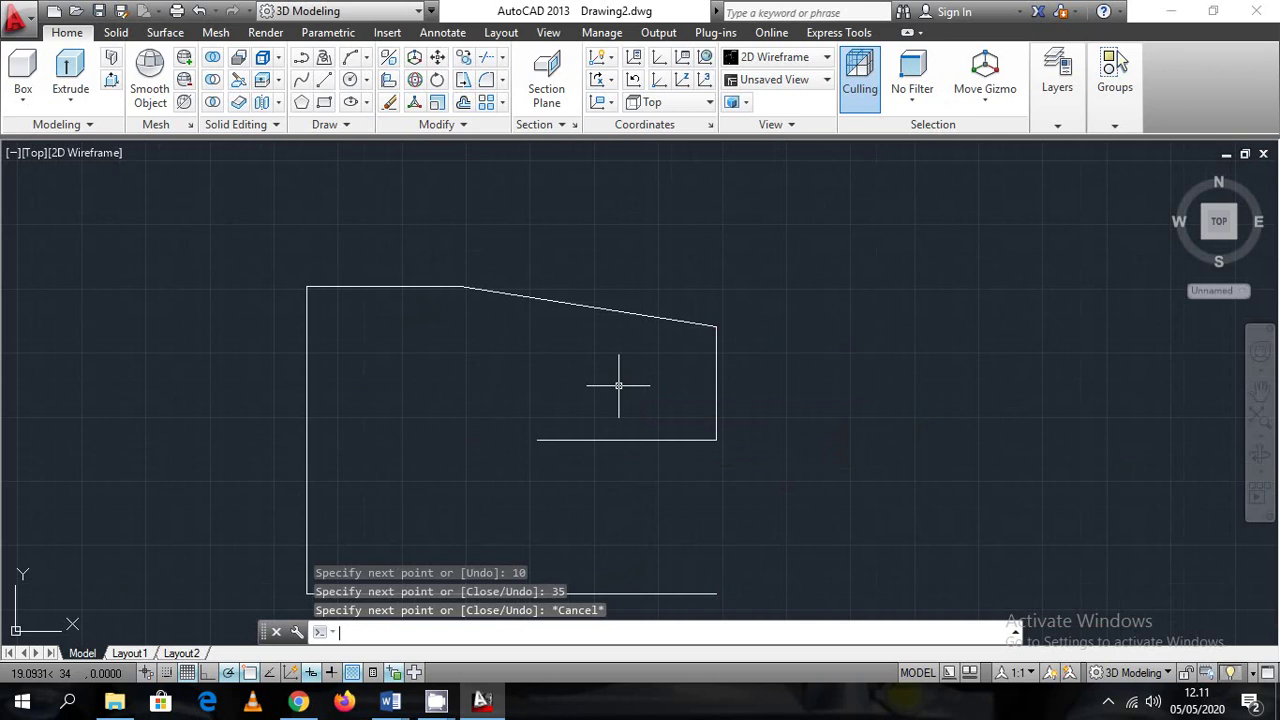
Draw a circle of radius 10 inside the outline near the left end of the 35-long line
text(c)
key(Return)
click(553, 400)
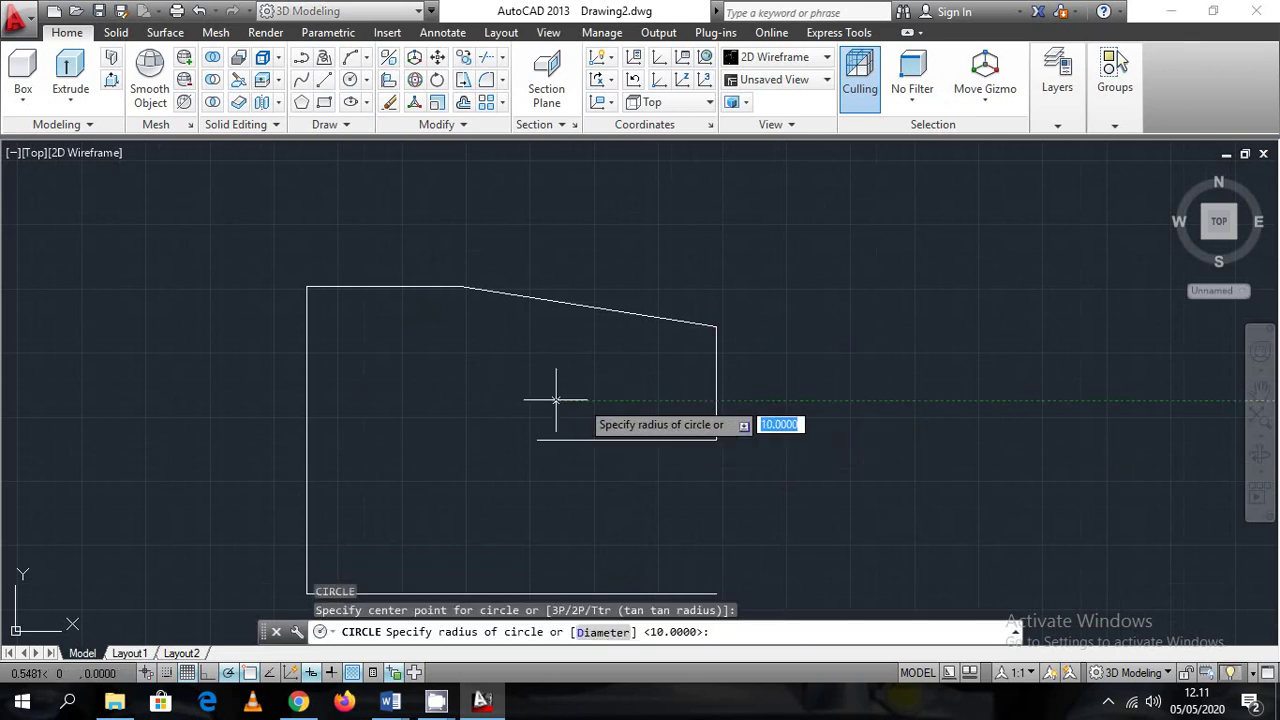
text(10)
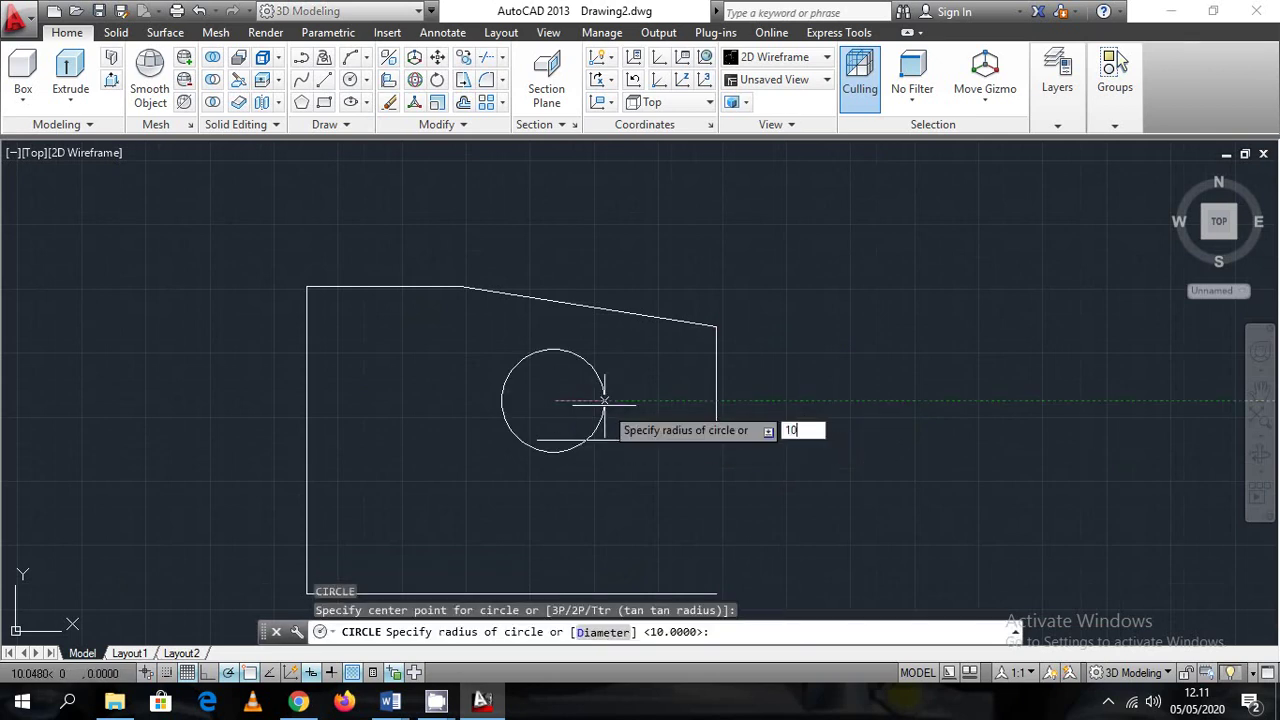
key(Return)
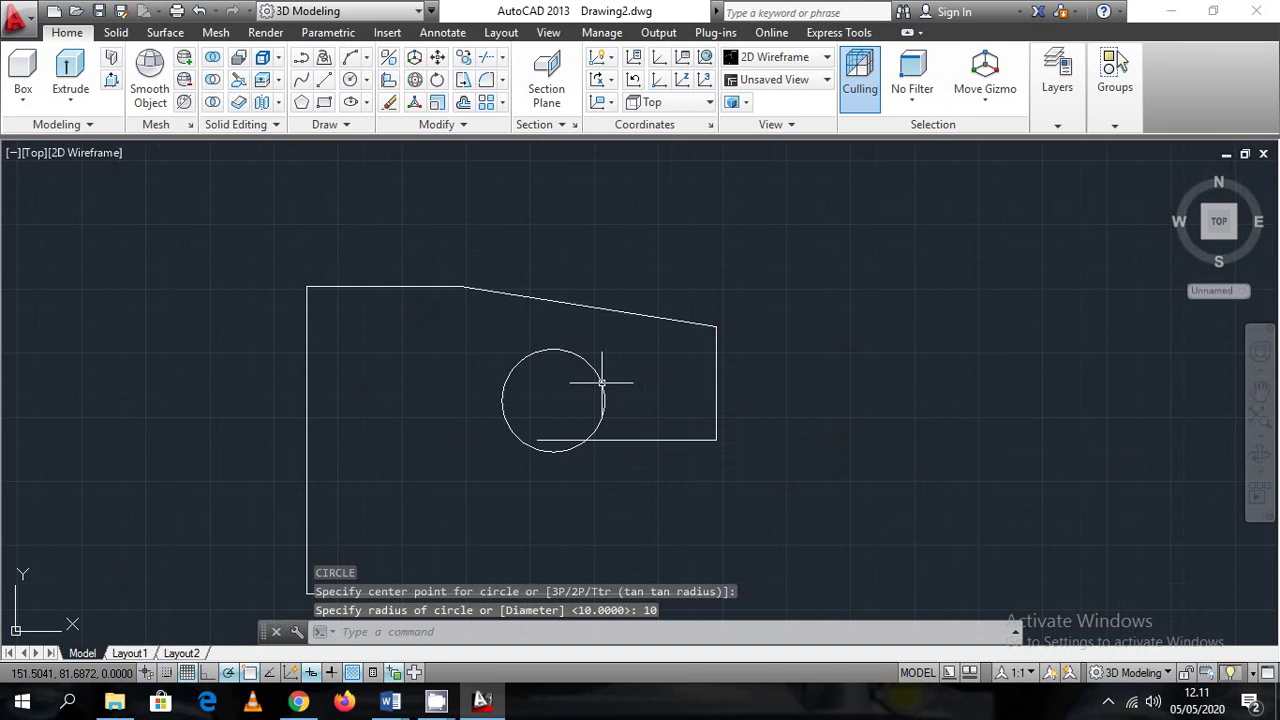
Move the circle inside the outline so its left quadrant meets the left end of the 35-long line
click(602, 381)
right_click(422, 335)
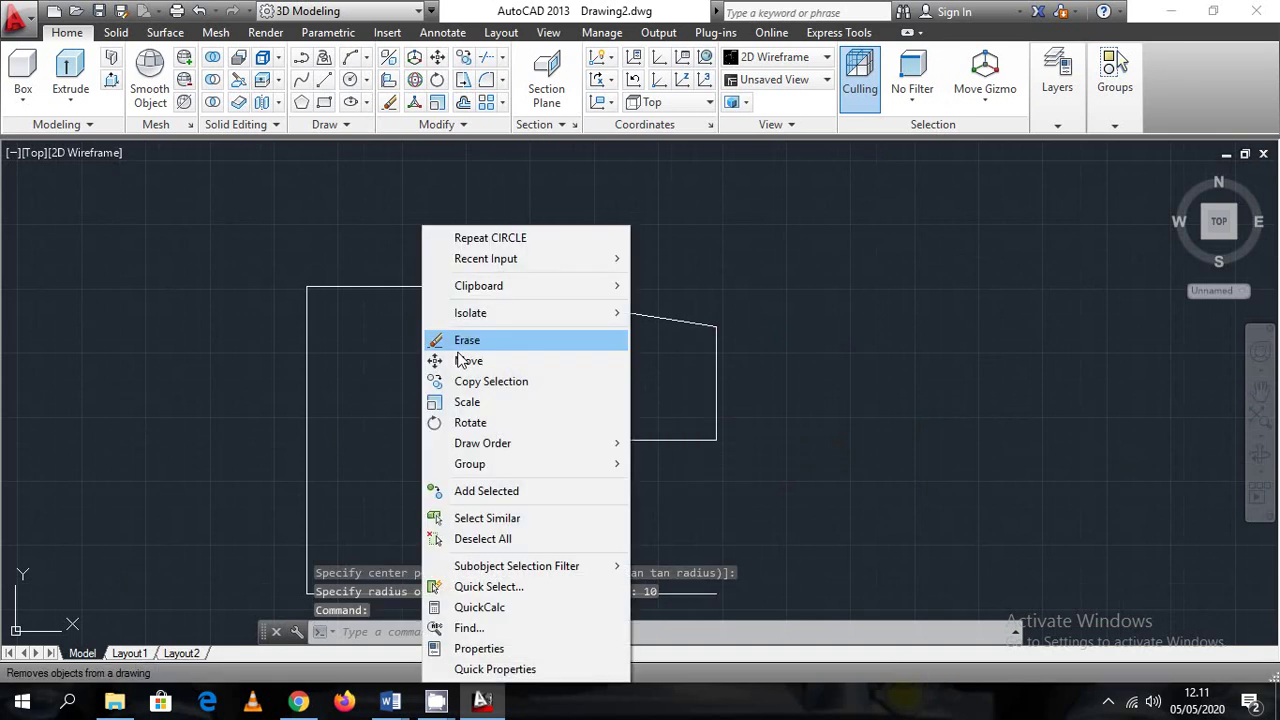
click(467, 360)
click(502, 400)
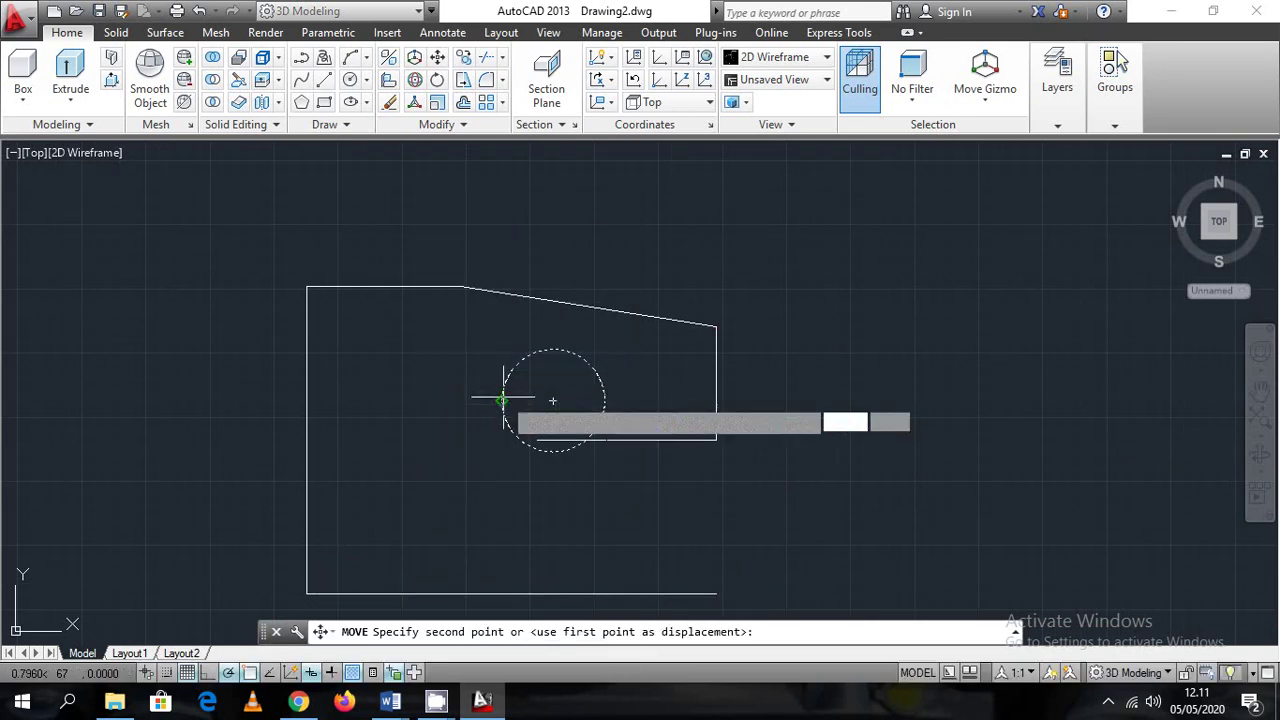
click(537, 440)
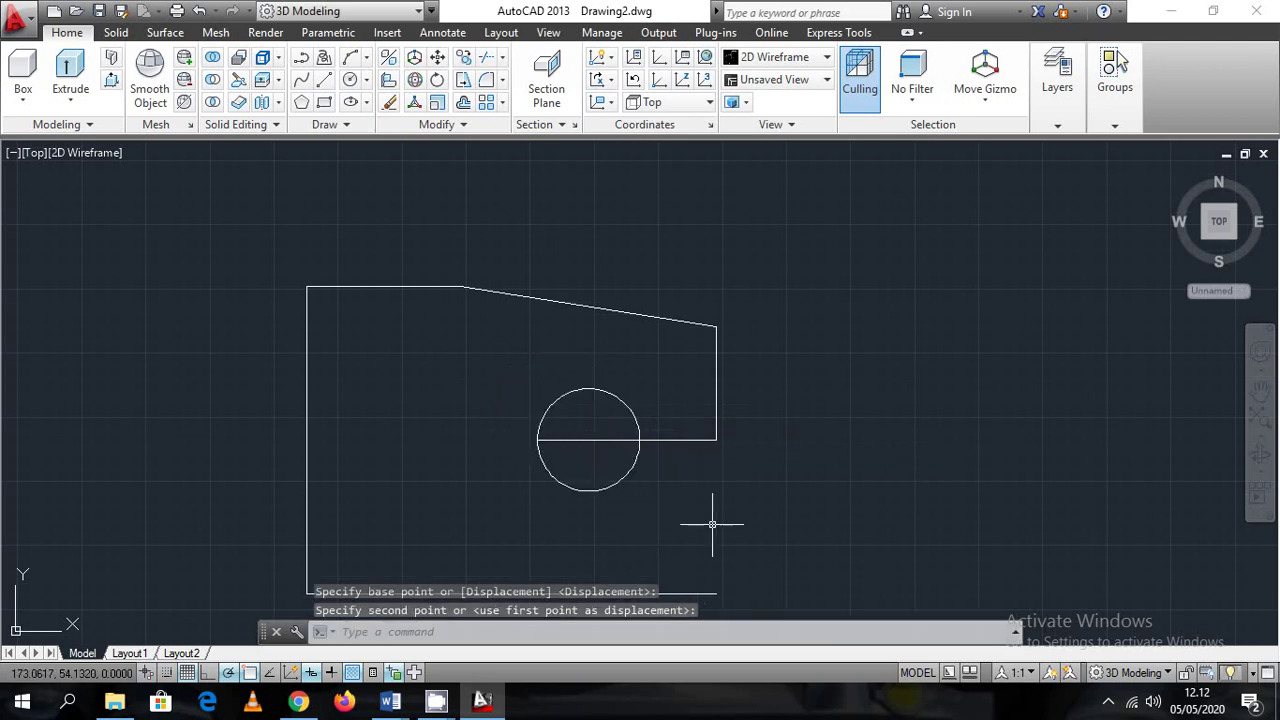
Draw the slot's upper edge as a horizontal line from the circle's top quadrant to the right edge's 12-long segment
text(l)
key(Return)
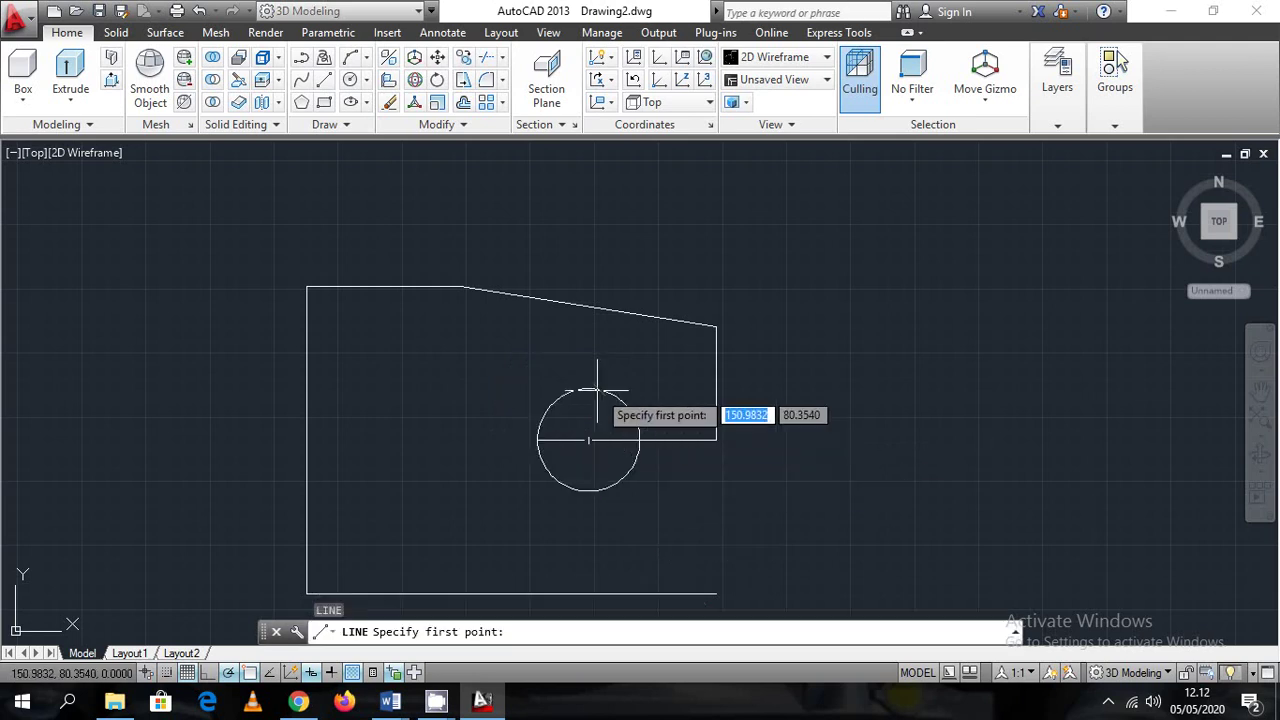
click(588, 389)
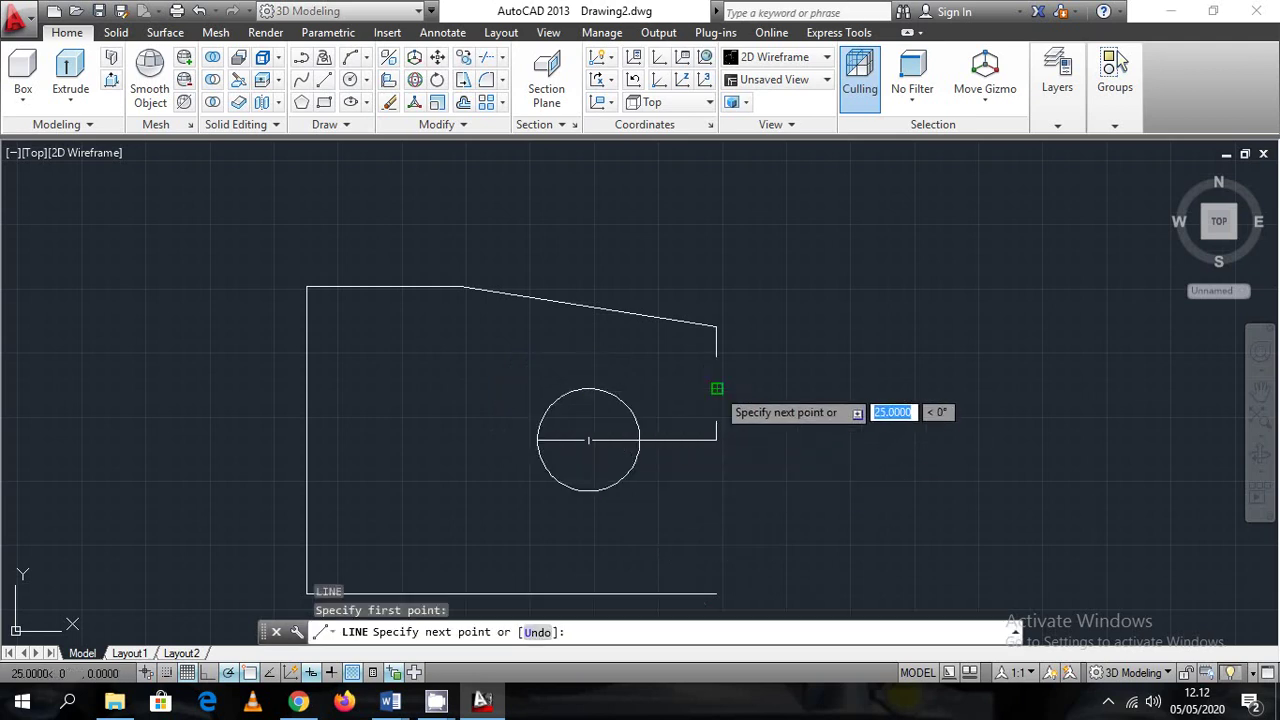
click(716, 389)
key(Escape)
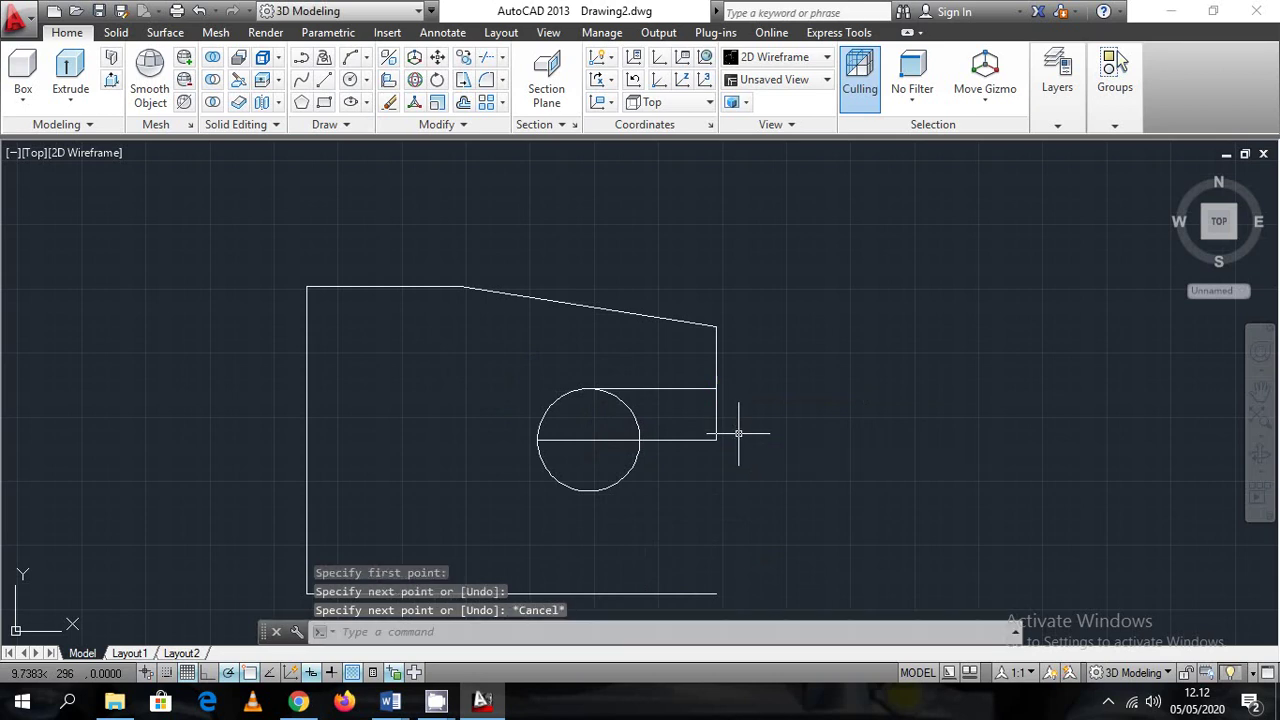
Erase the 35-long line through the circle and the 10-long lower segment of the right edge
click(750, 466)
click(683, 425)
key(Delete)
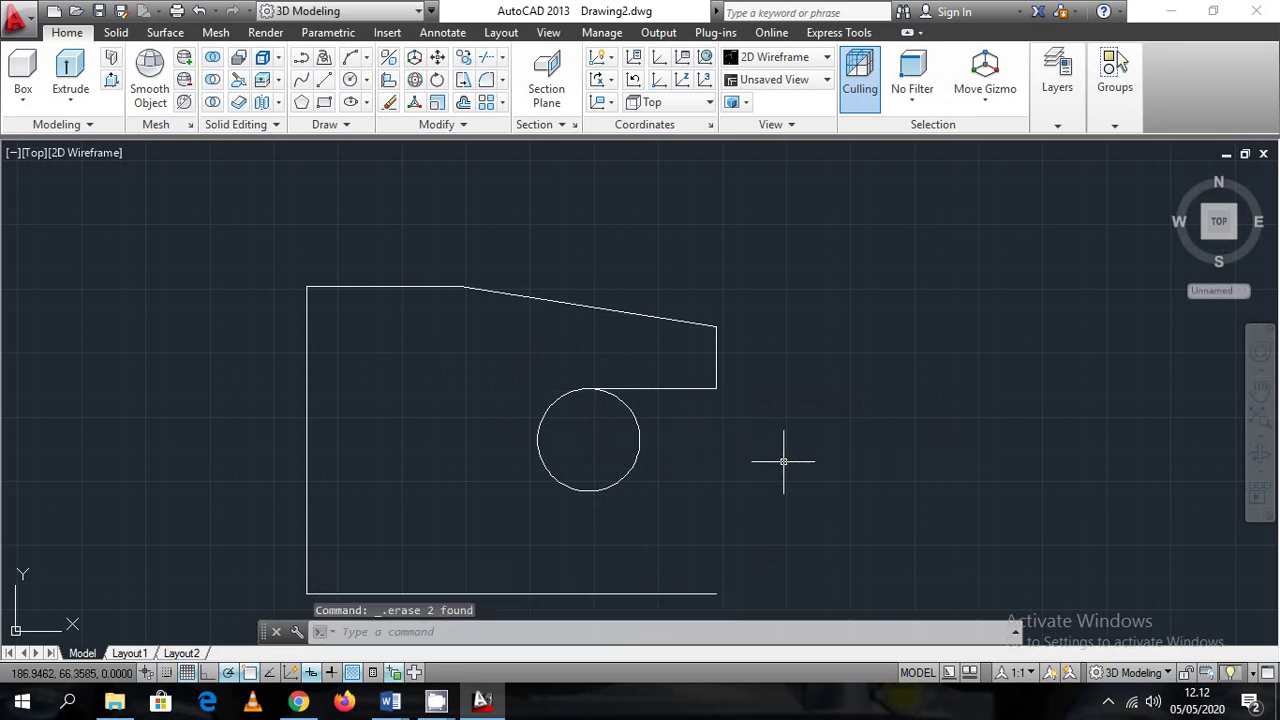
Mirror the sloped edge, short right edge and slot's upper edge about the horizontal axis through the circle's center, keeping the source objects
click(777, 409)
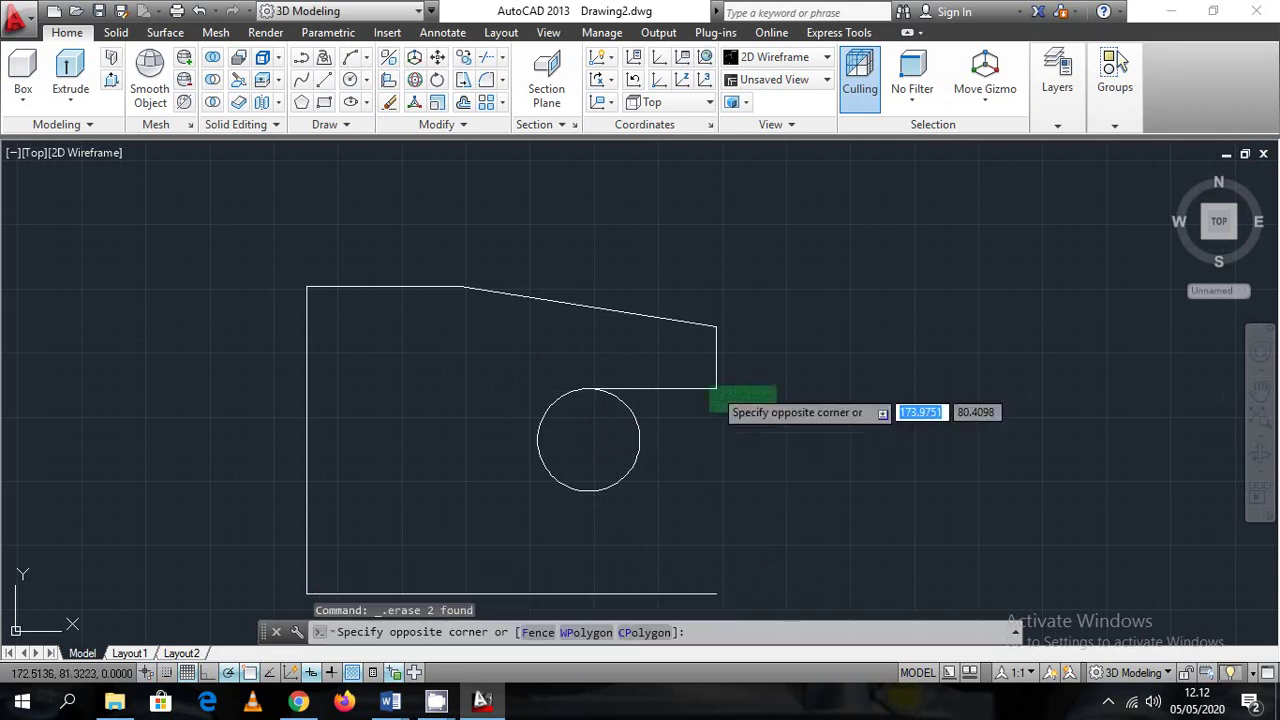
click(700, 378)
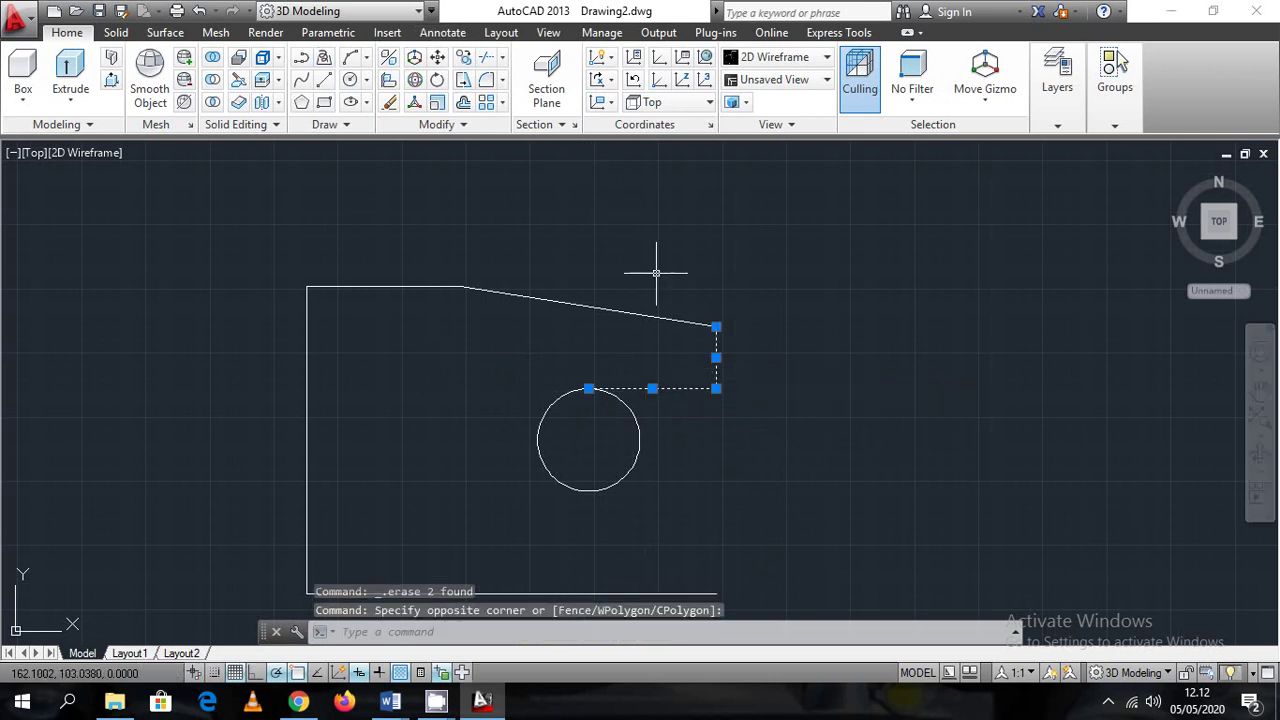
click(643, 334)
click(567, 269)
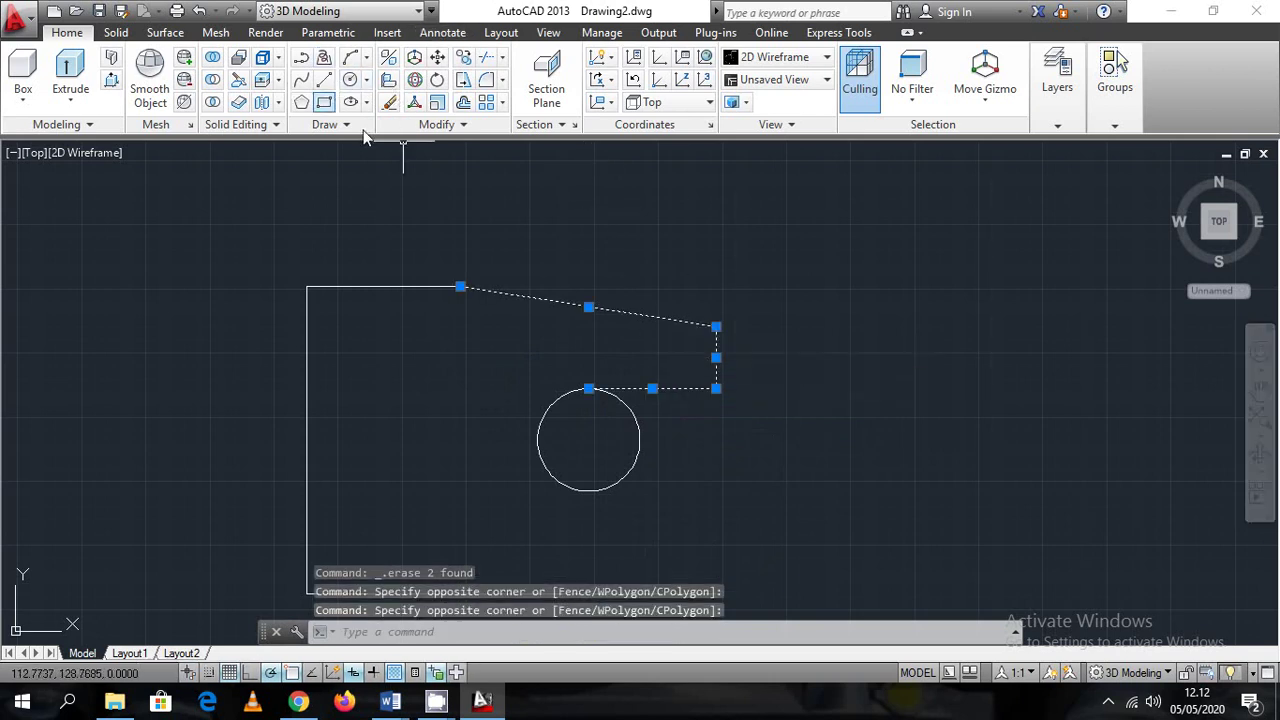
text(mi)
key(Return)
middle_drag(748, 490, 706, 374)
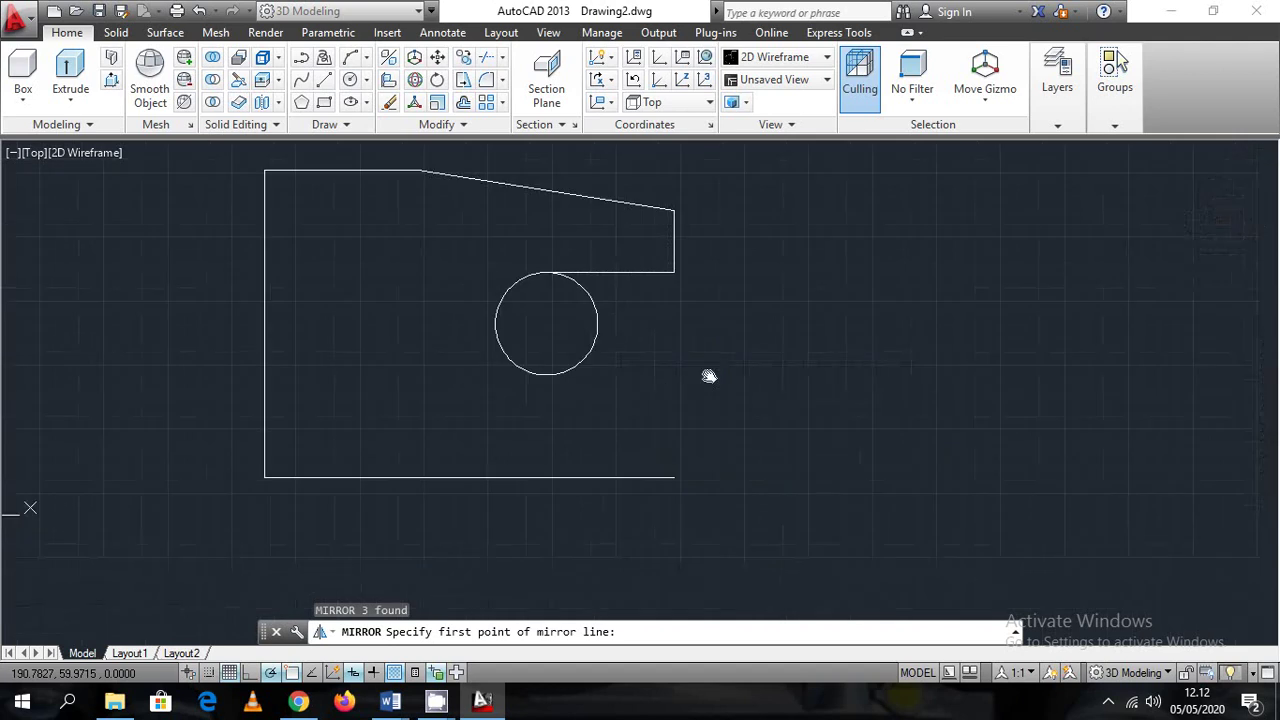
click(546, 324)
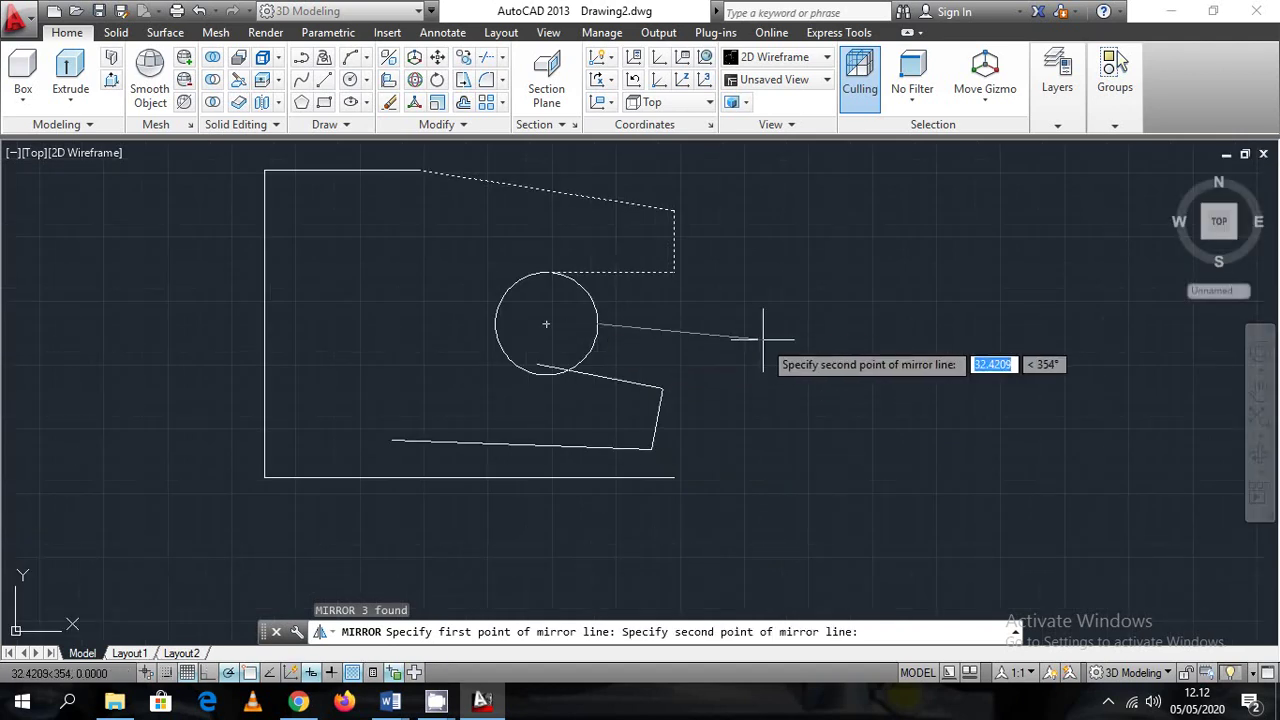
click(744, 324)
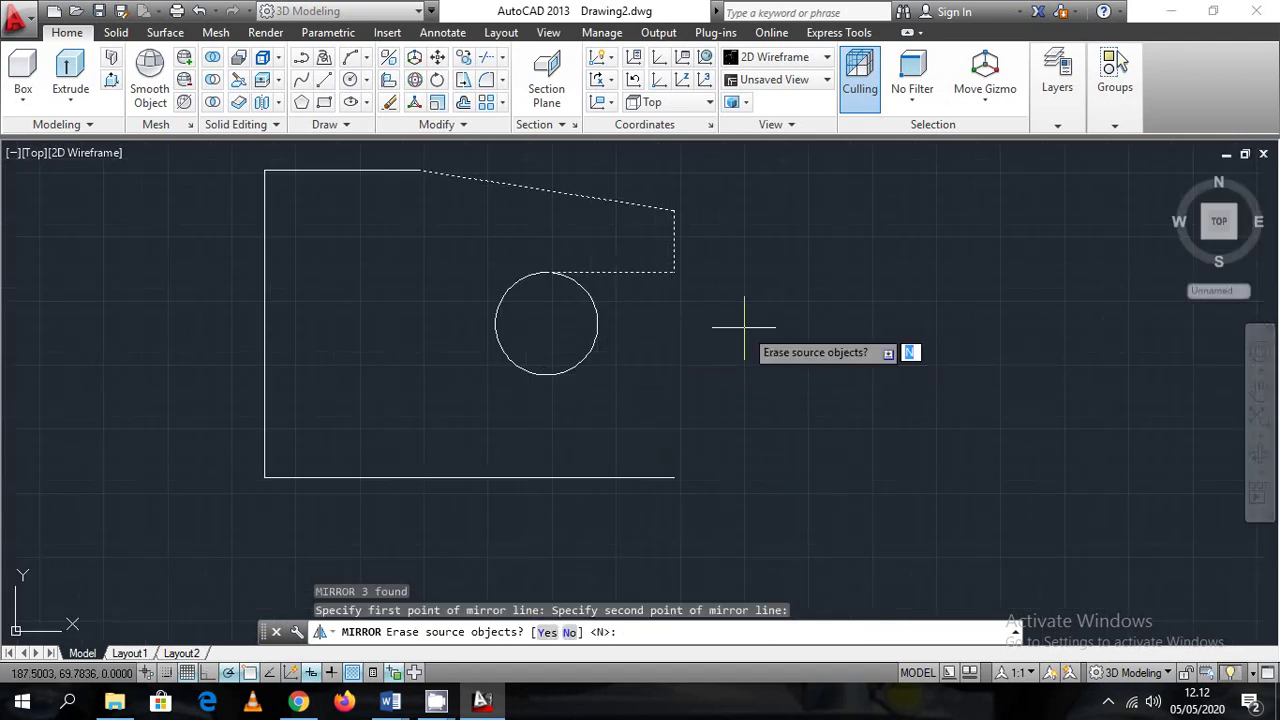
key(Return)
Trim the part of the outline's bottom edge that extends beyond the mirrored sloped edge
text(tr)
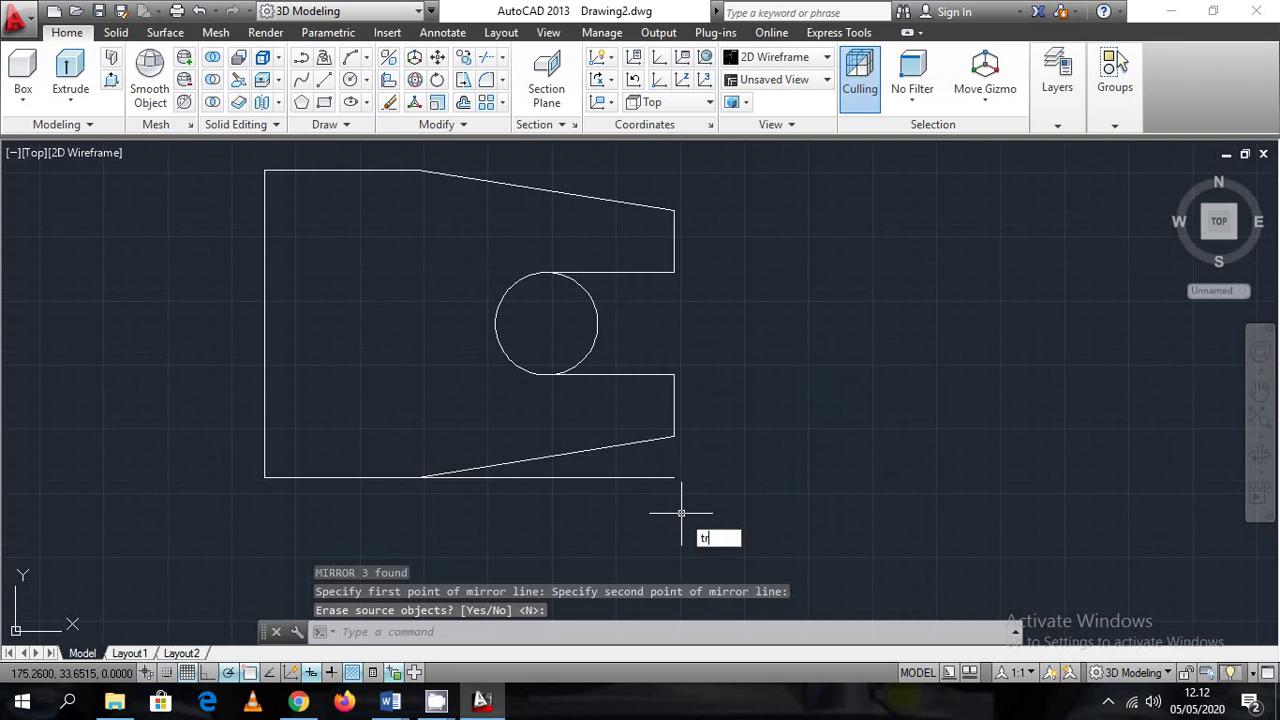
key(Return)
key(Return)
click(644, 479)
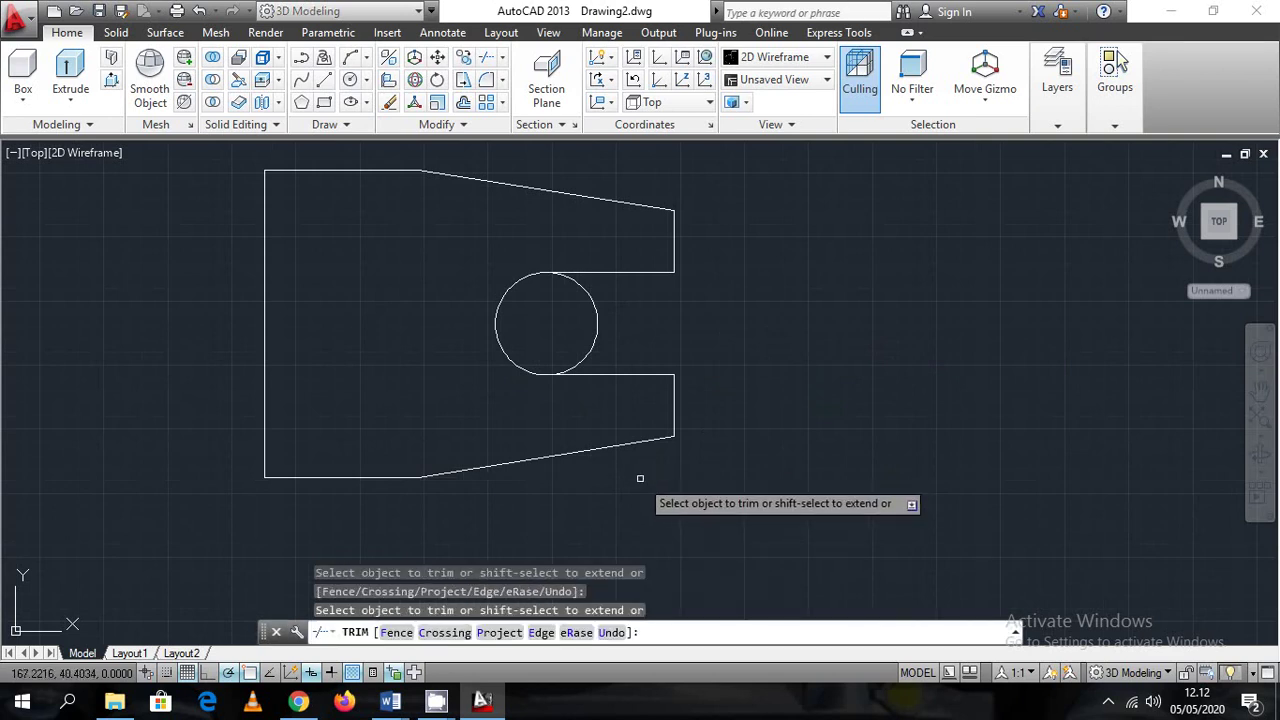
key(Escape)
Trim away the circle's right half between the two slot edges to leave a rounded slot end
text(tr)
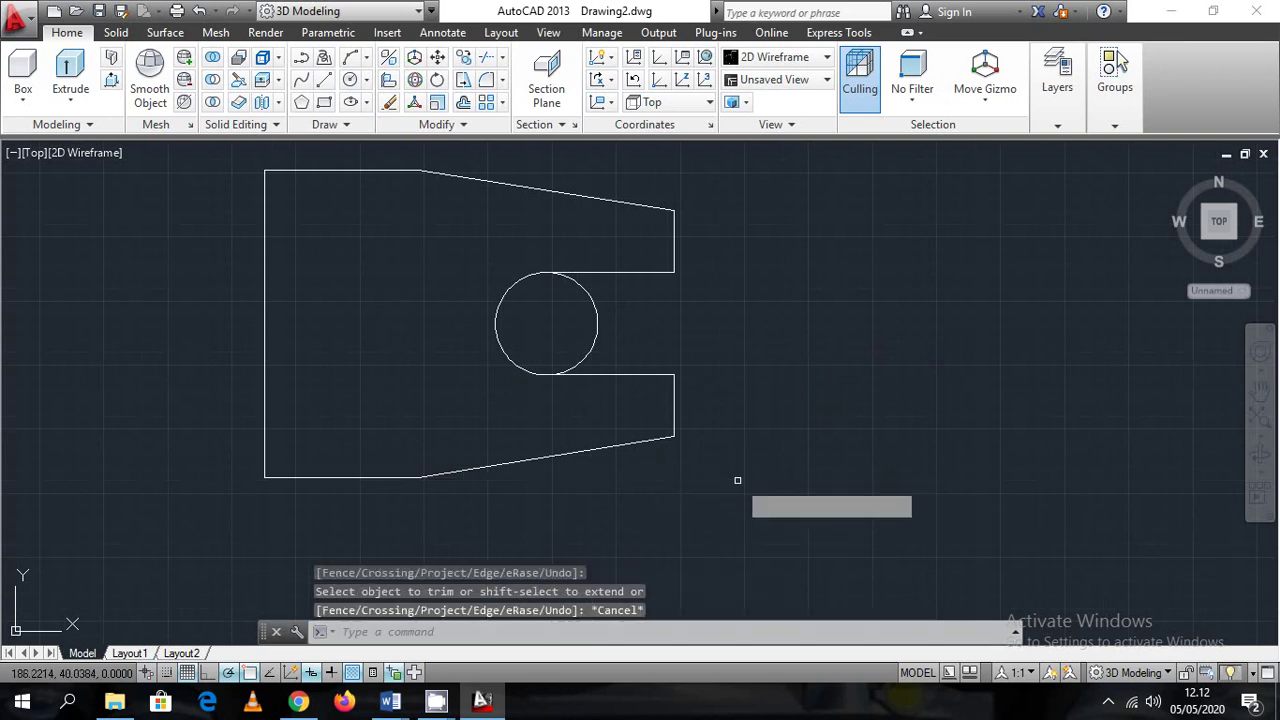
key(Return)
key(Return)
click(596, 318)
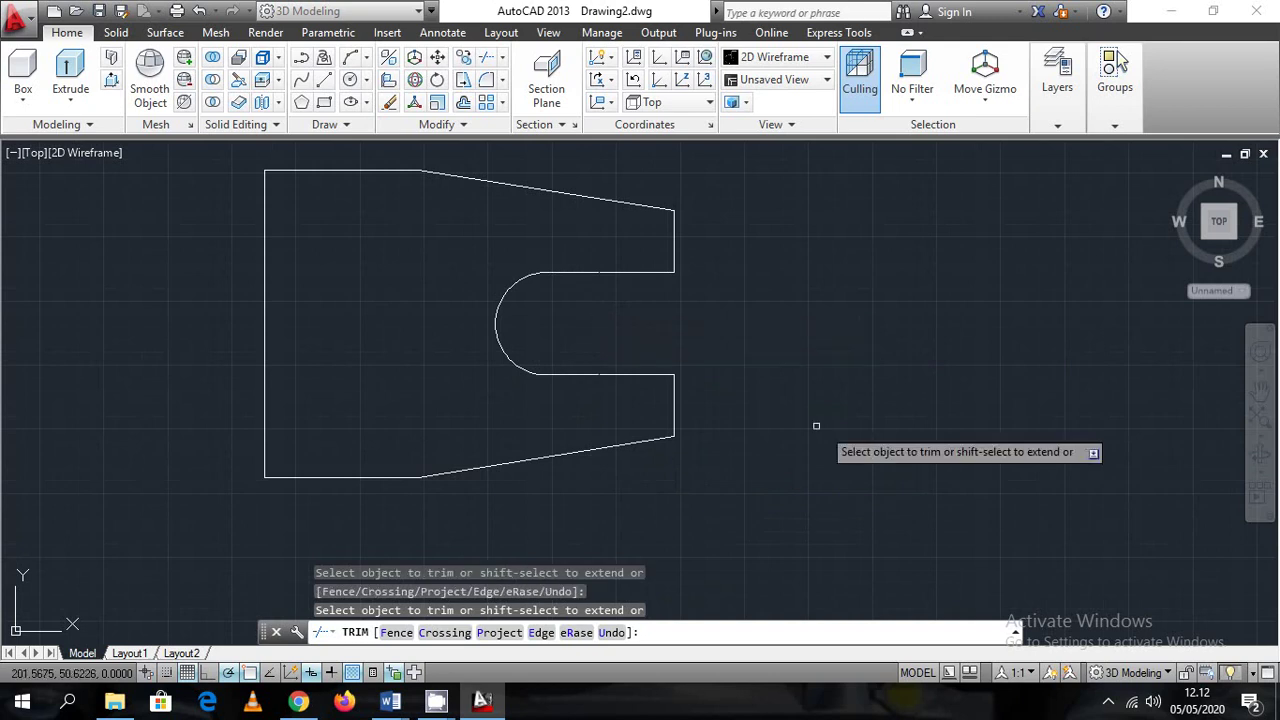
Join all the lines and the arc of the forked base outline into one closed polyline
scroll(923, 457, down, 3)
key(Escape)
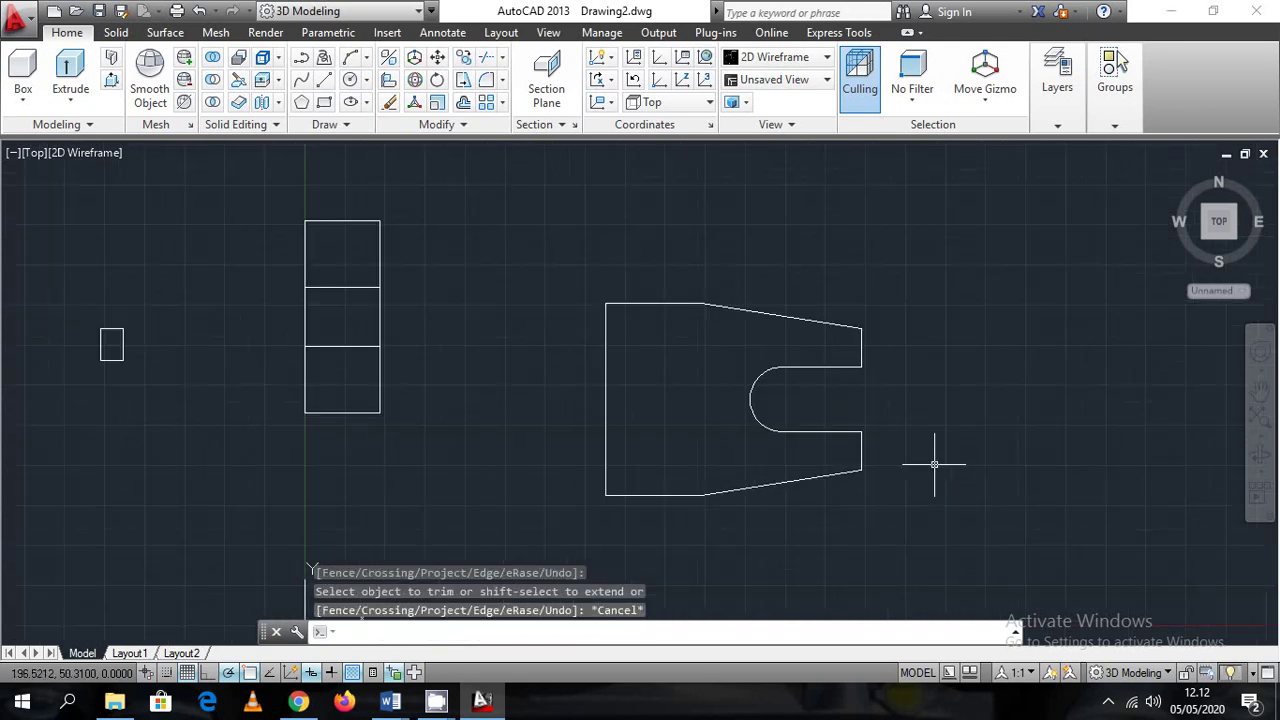
text(join)
key(Return)
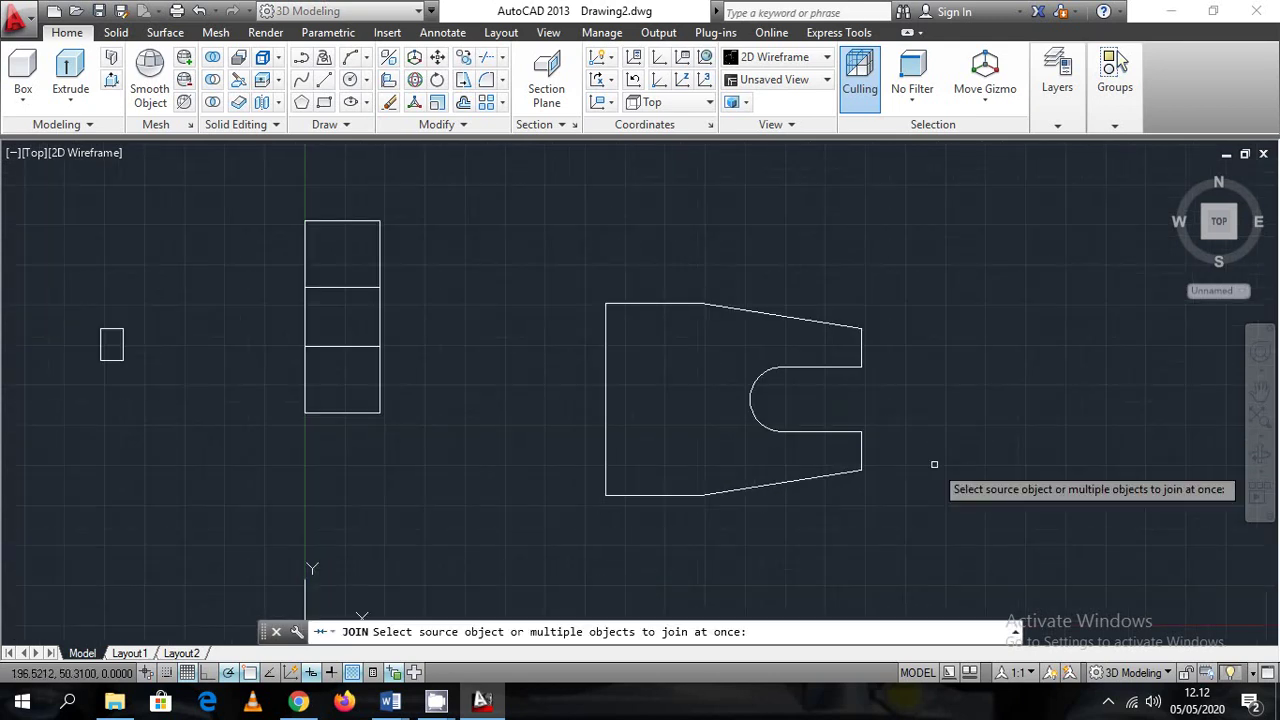
click(505, 258)
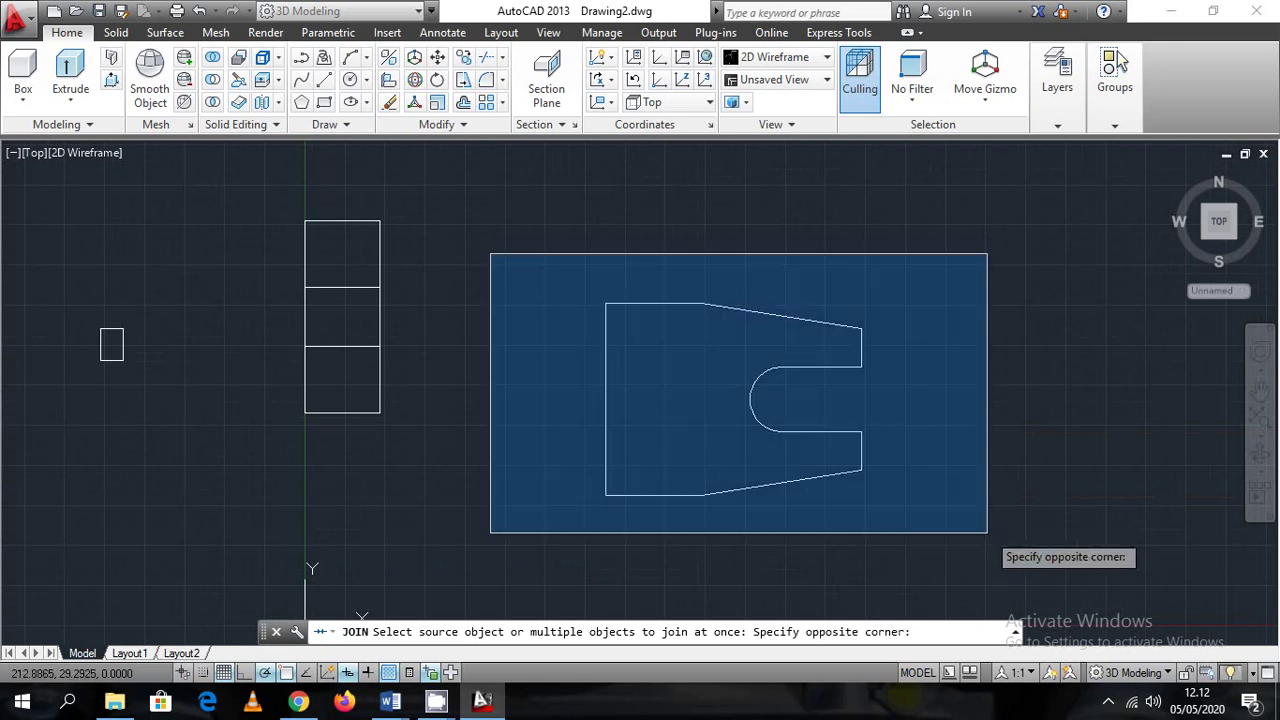
click(986, 536)
key(Return)
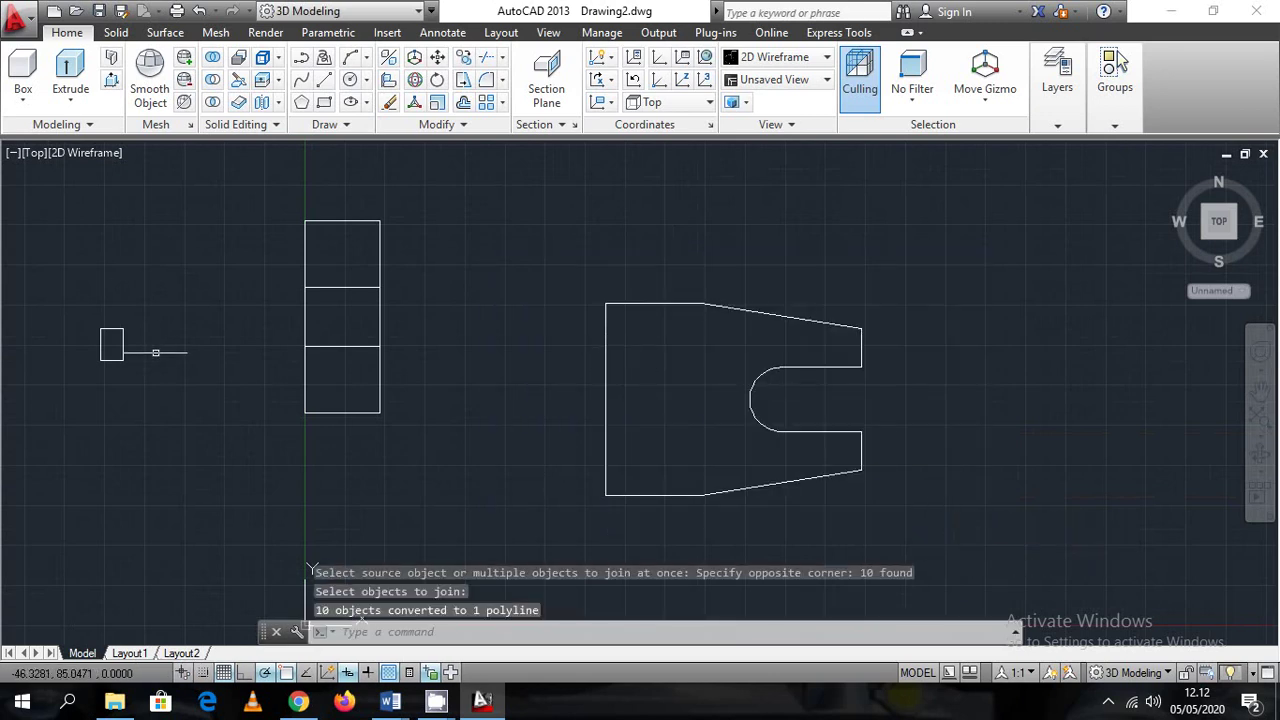
Join the four lines of the small rectangle beside the block into one polyline
text(join)
key(Return)
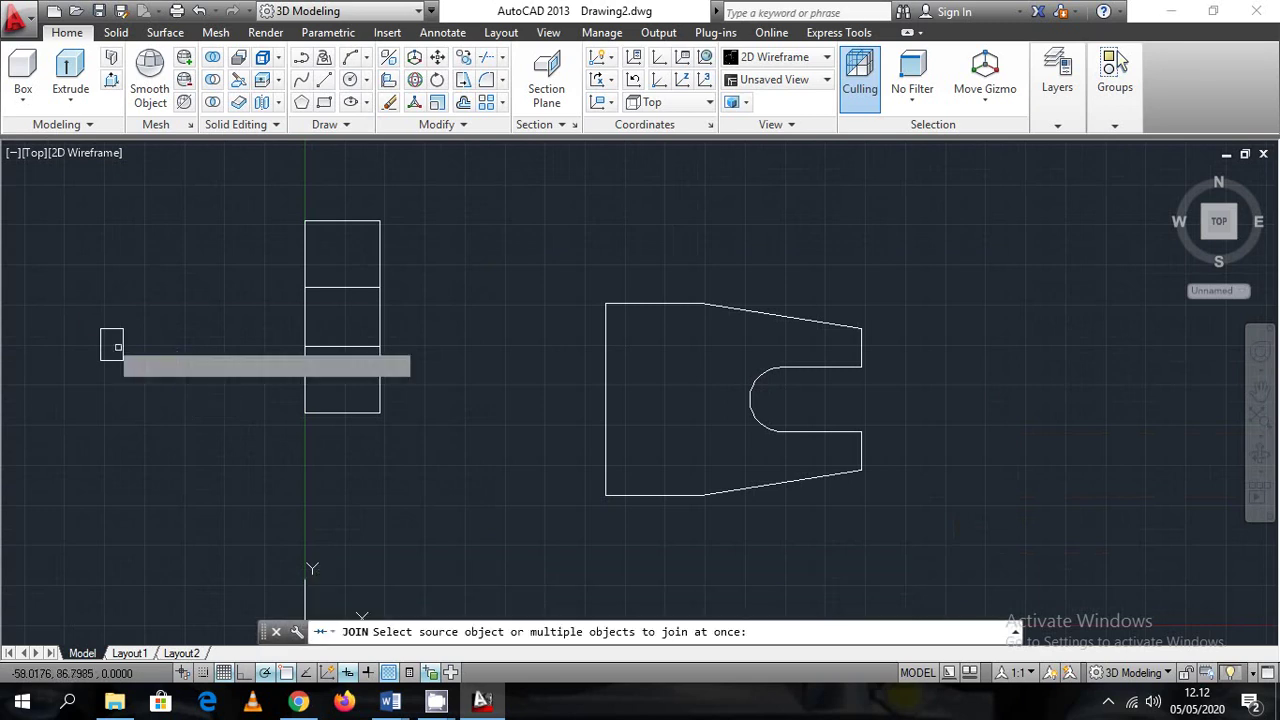
click(64, 291)
click(178, 400)
key(Return)
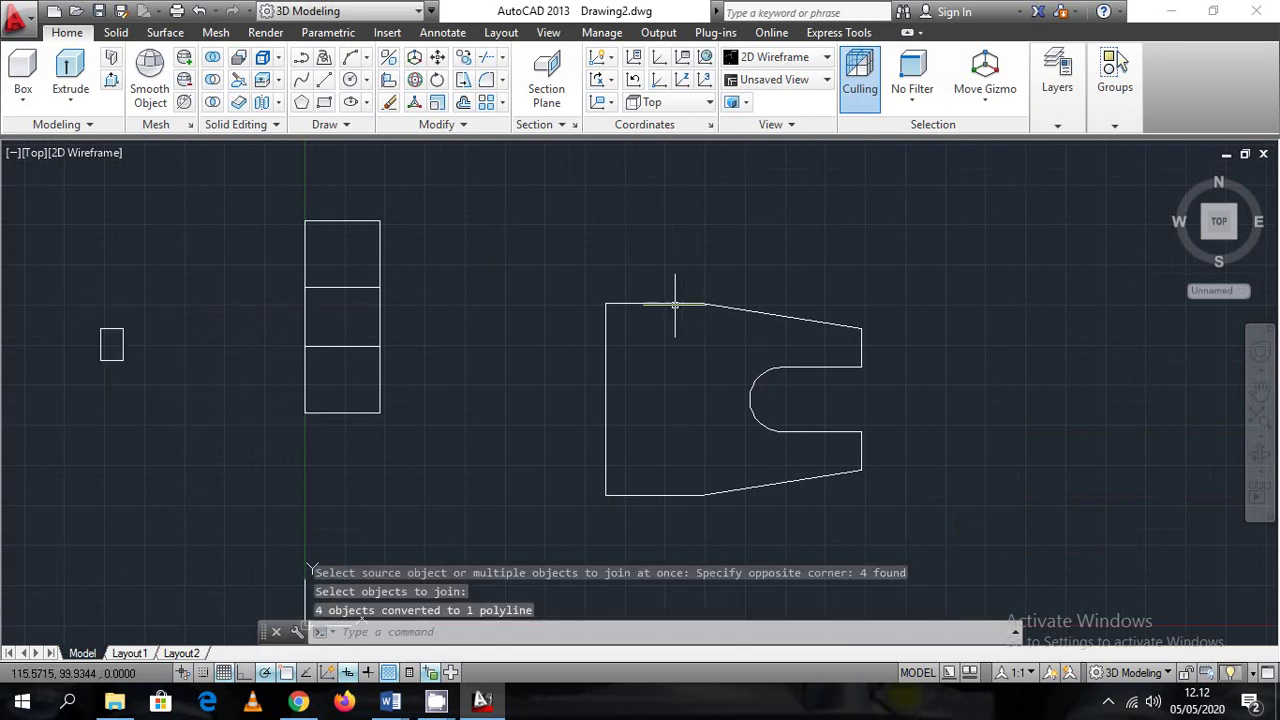
click(675, 304)
key(Escape)
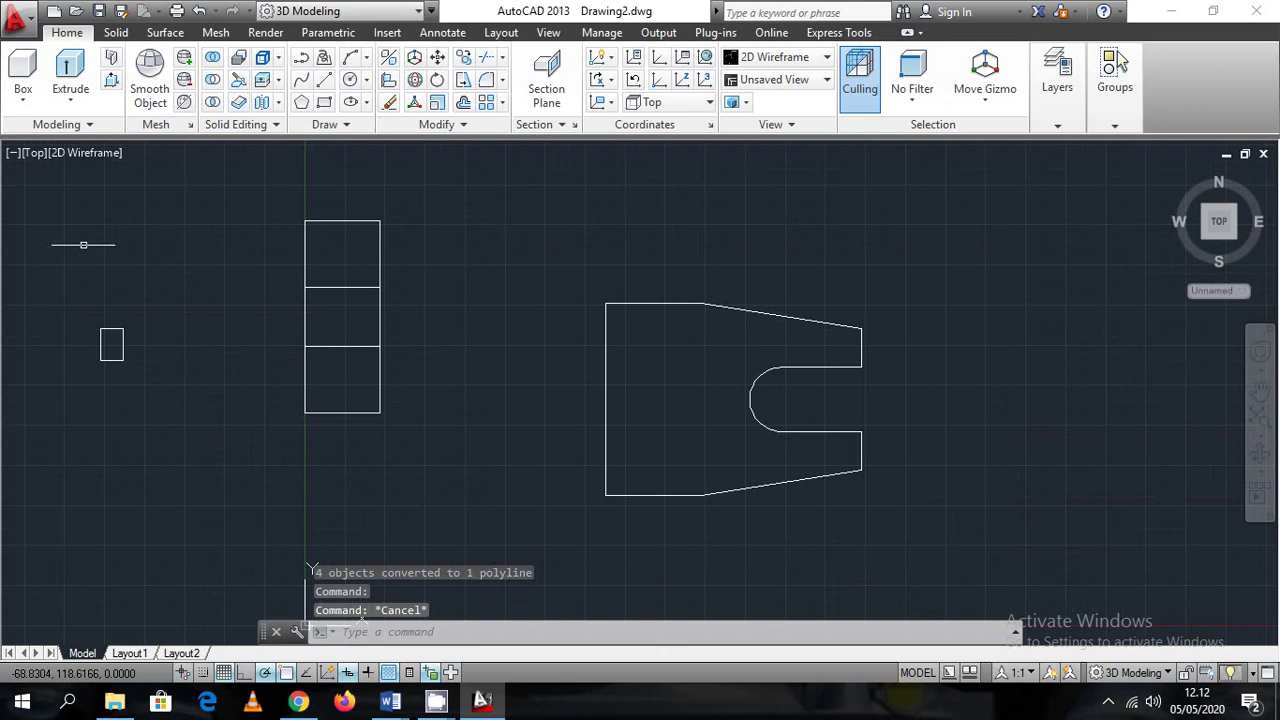
click(35, 157)
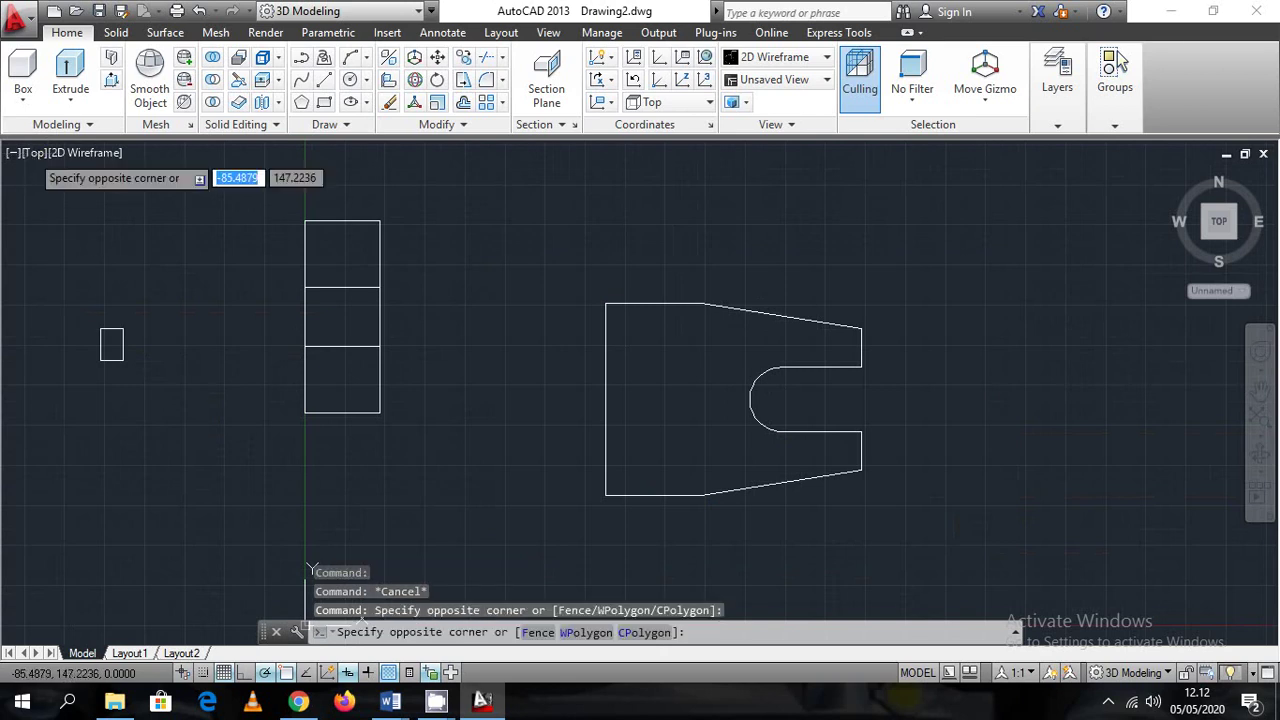
key(Escape)
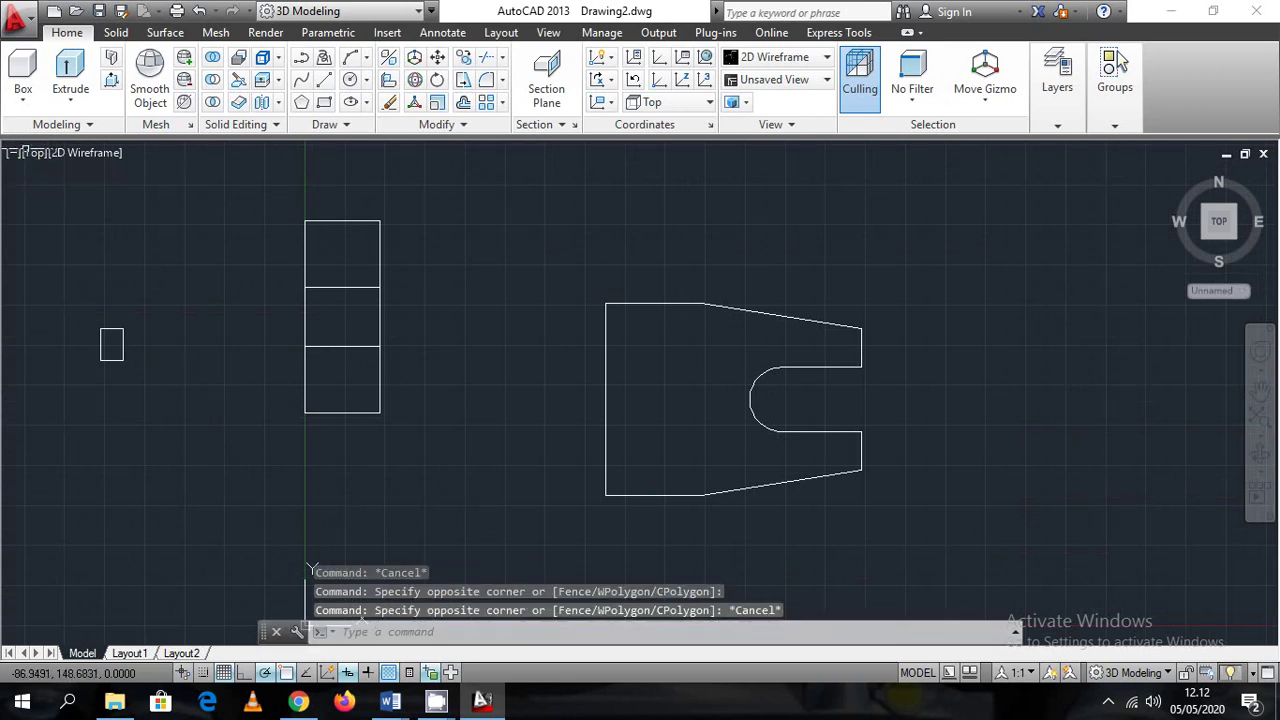
click(1245, 155)
click(1247, 157)
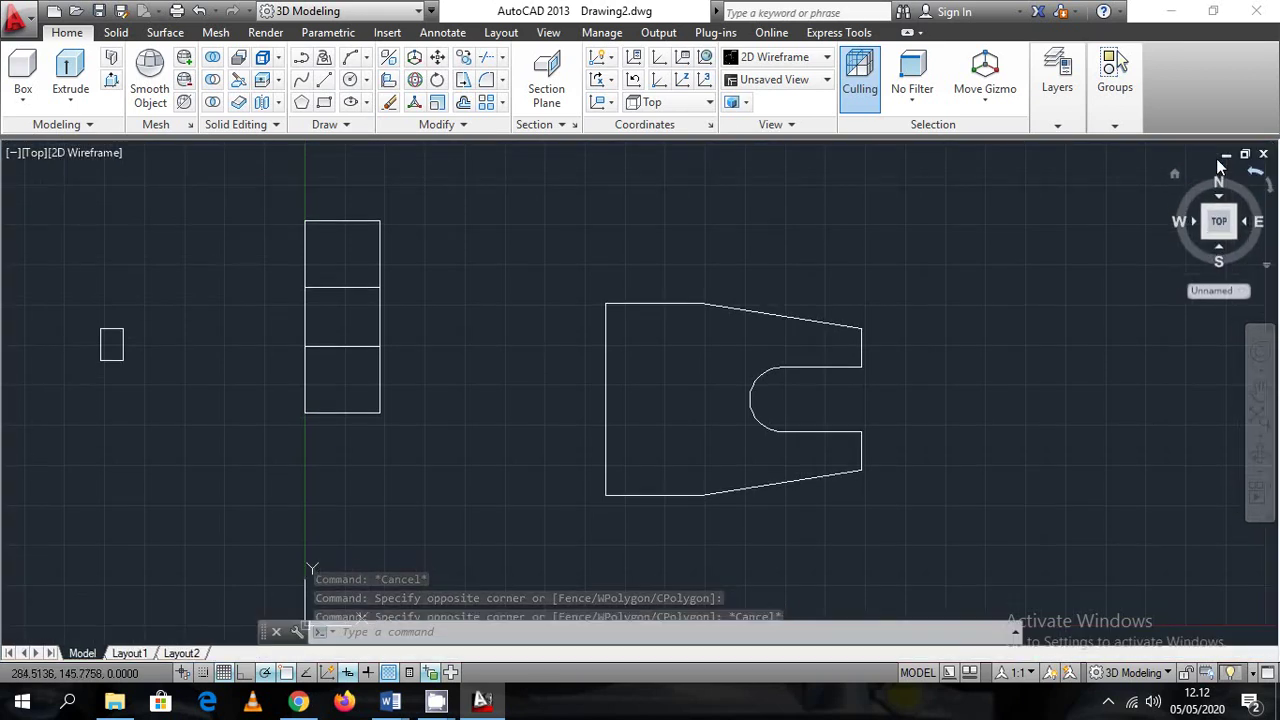
key(Escape)
key(Escape)
click(31, 165)
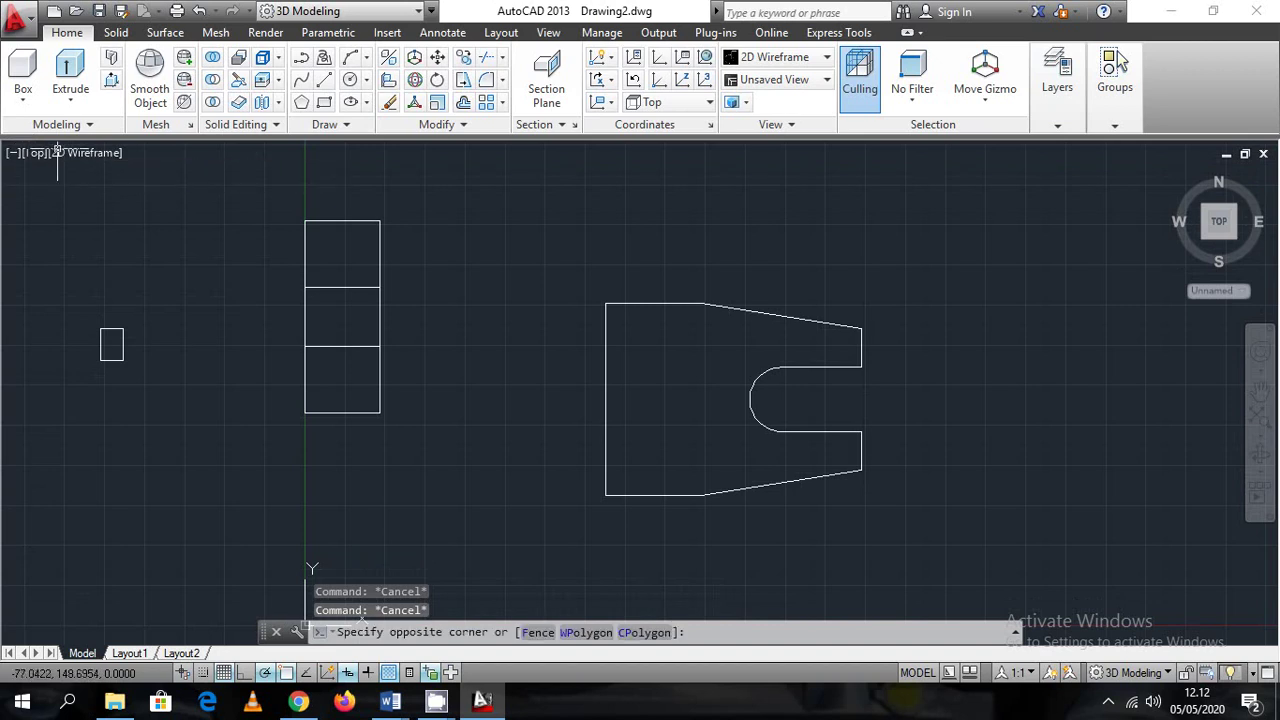
key(Escape)
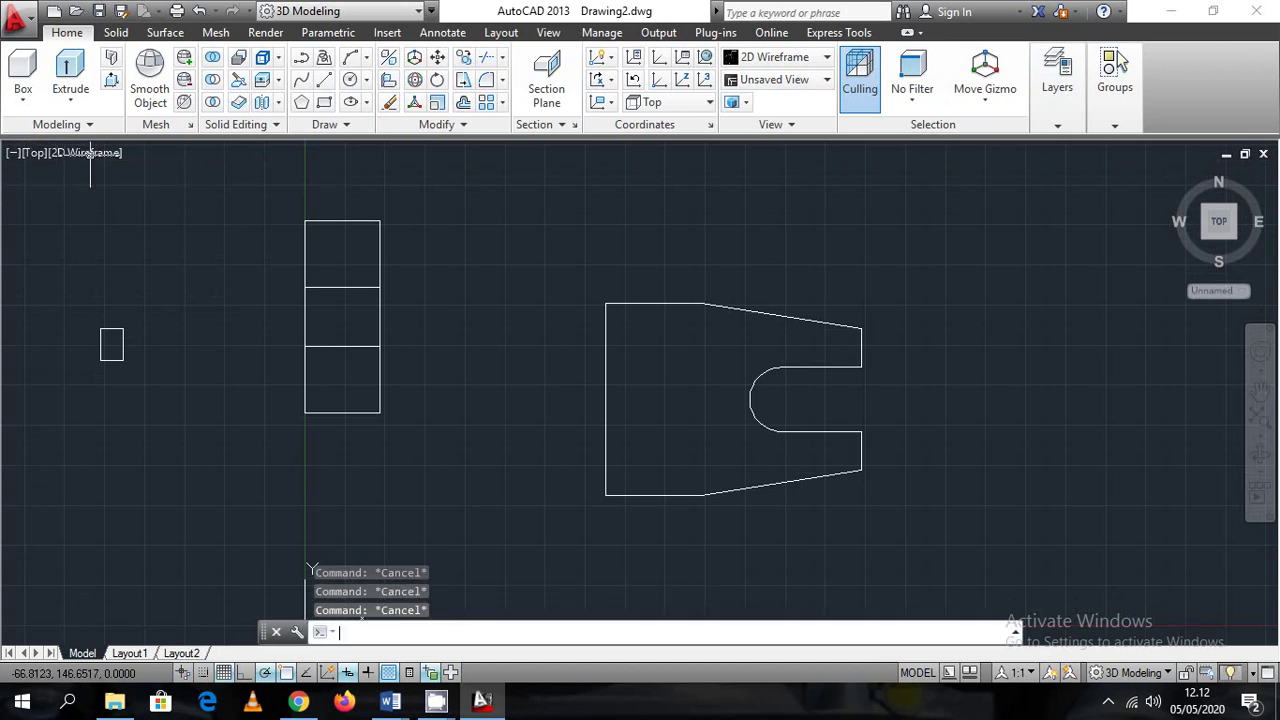
Switch to the SE Isometric view and extrude the forked base outline upward about 22.7 high
click(40, 154)
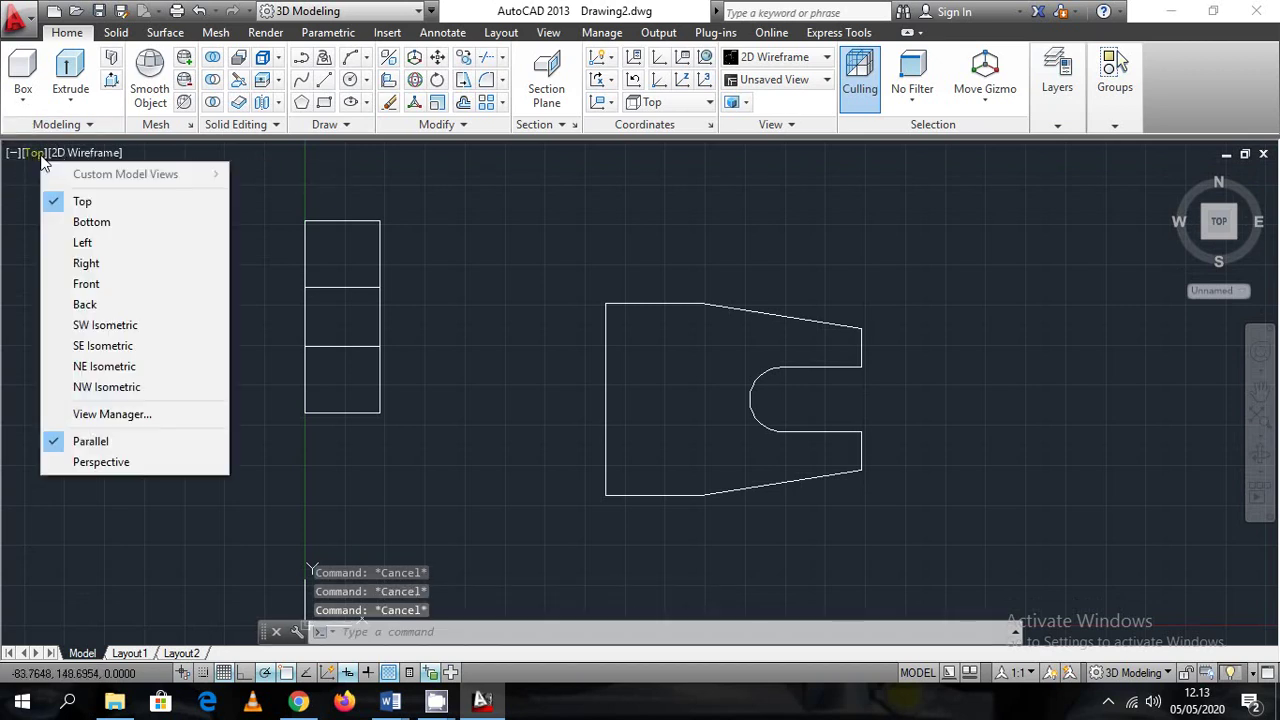
click(103, 345)
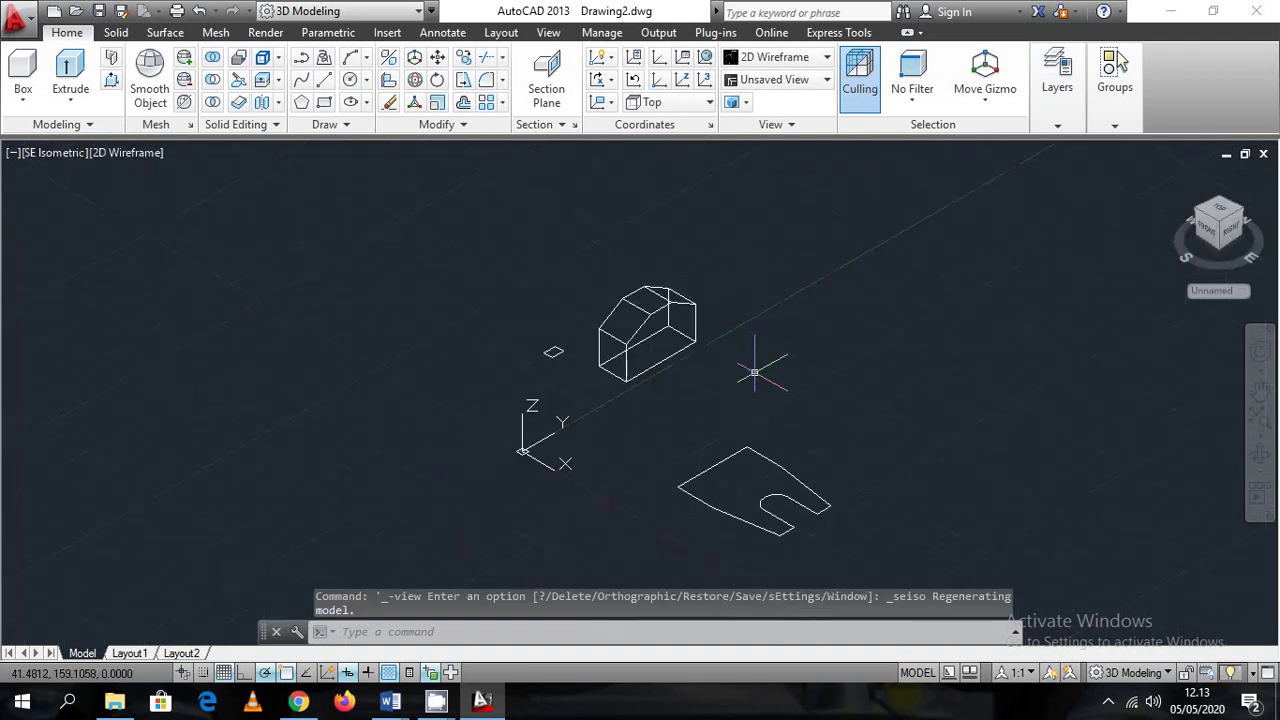
text(e)
text(t)
key(Return)
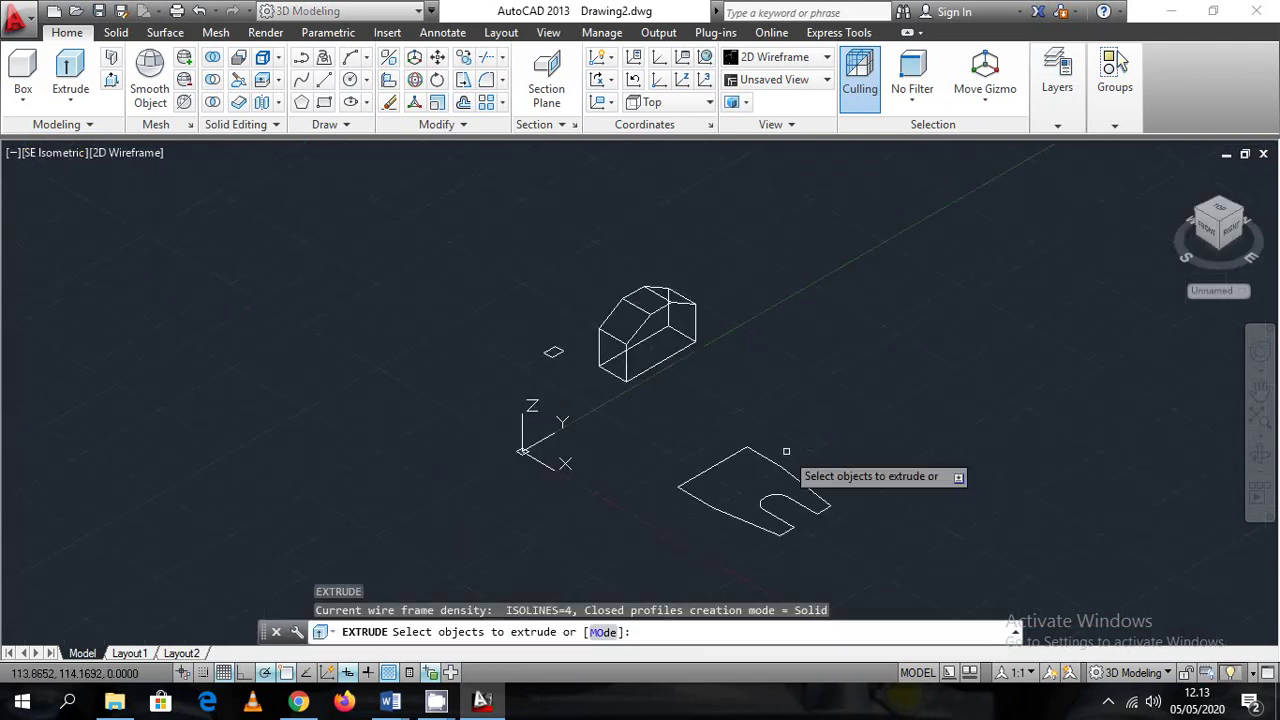
click(775, 467)
key(Return)
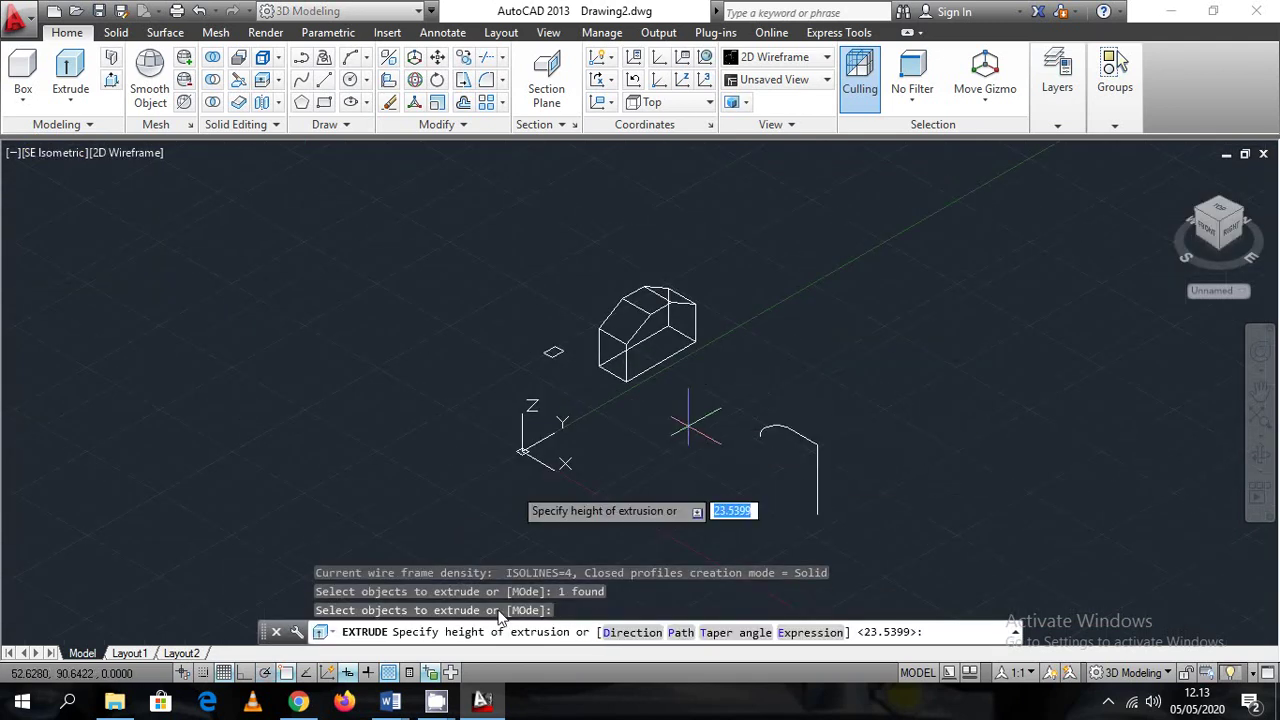
middle_drag(805, 533, 717, 358)
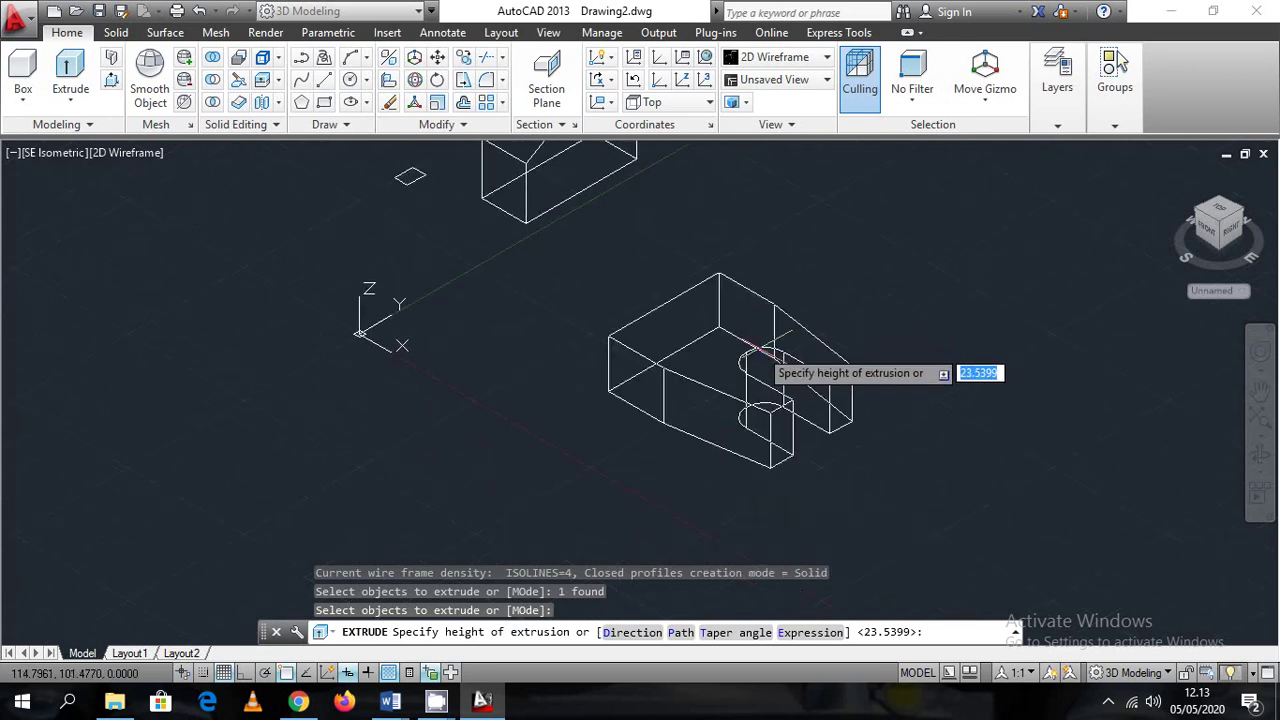
click(611, 408)
Extrude the small rectangle upward into a slender prism taller than the block with the sloped top
middle_drag(476, 311, 656, 476)
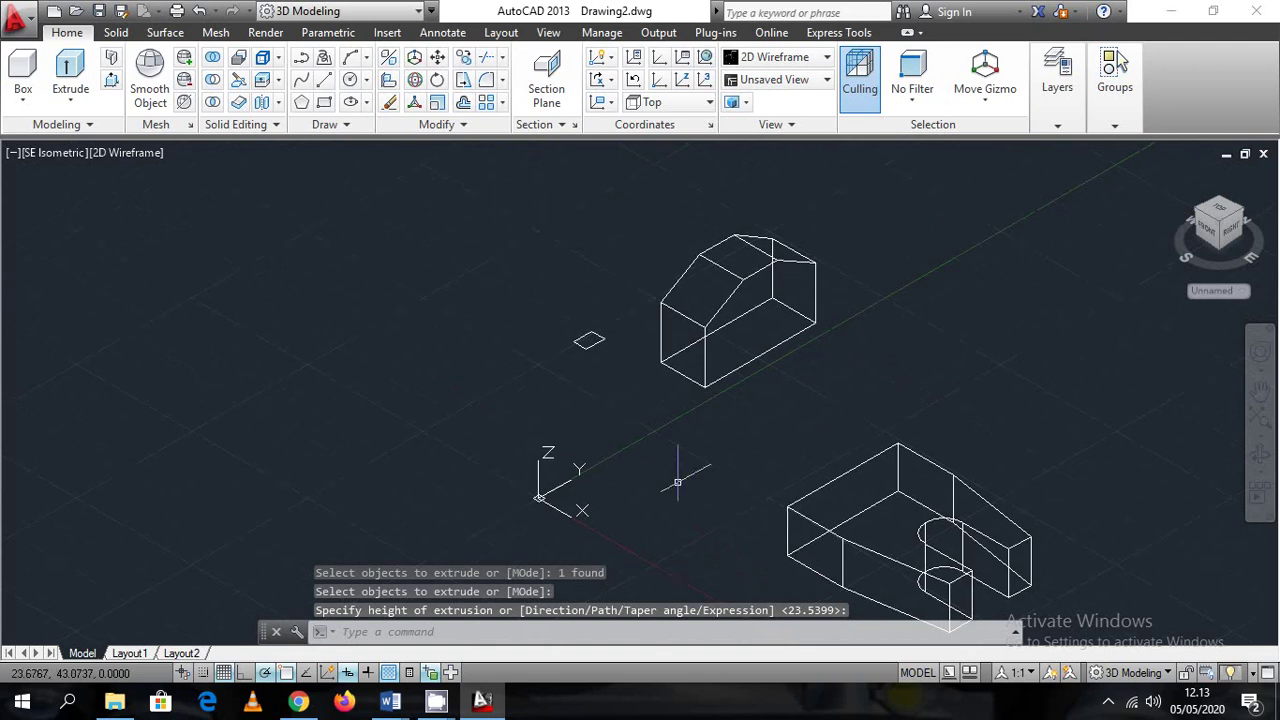
text(ext)
key(Return)
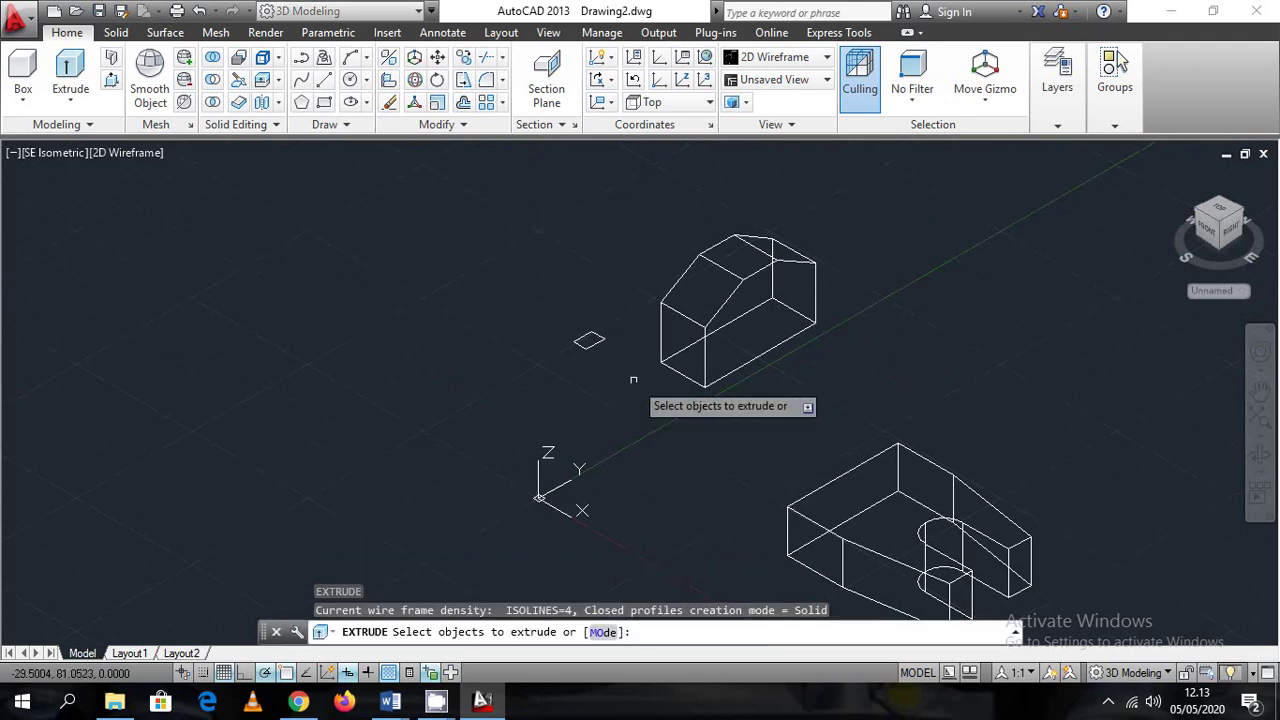
click(636, 382)
click(566, 312)
key(Return)
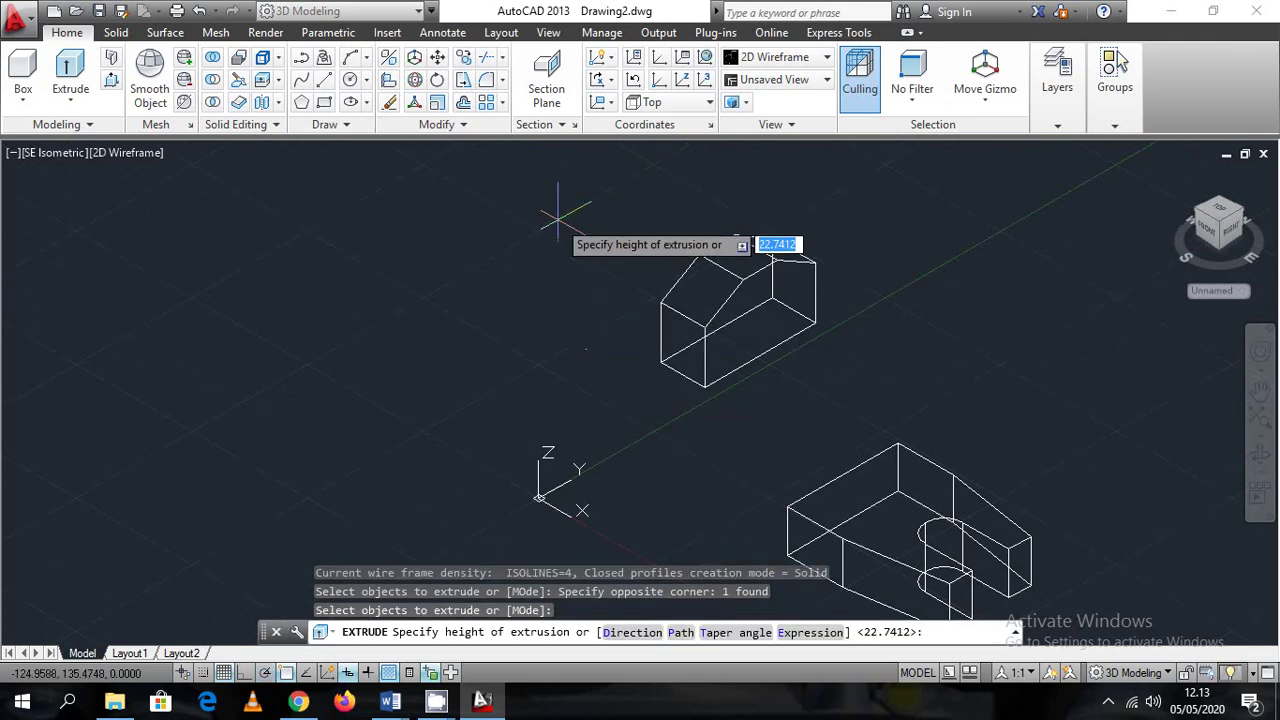
click(568, 215)
Copy the slender prism from its bottom southwest corner to the bottom southwest corner of the sloped block
scroll(628, 324, up, 2)
click(628, 324)
click(574, 348)
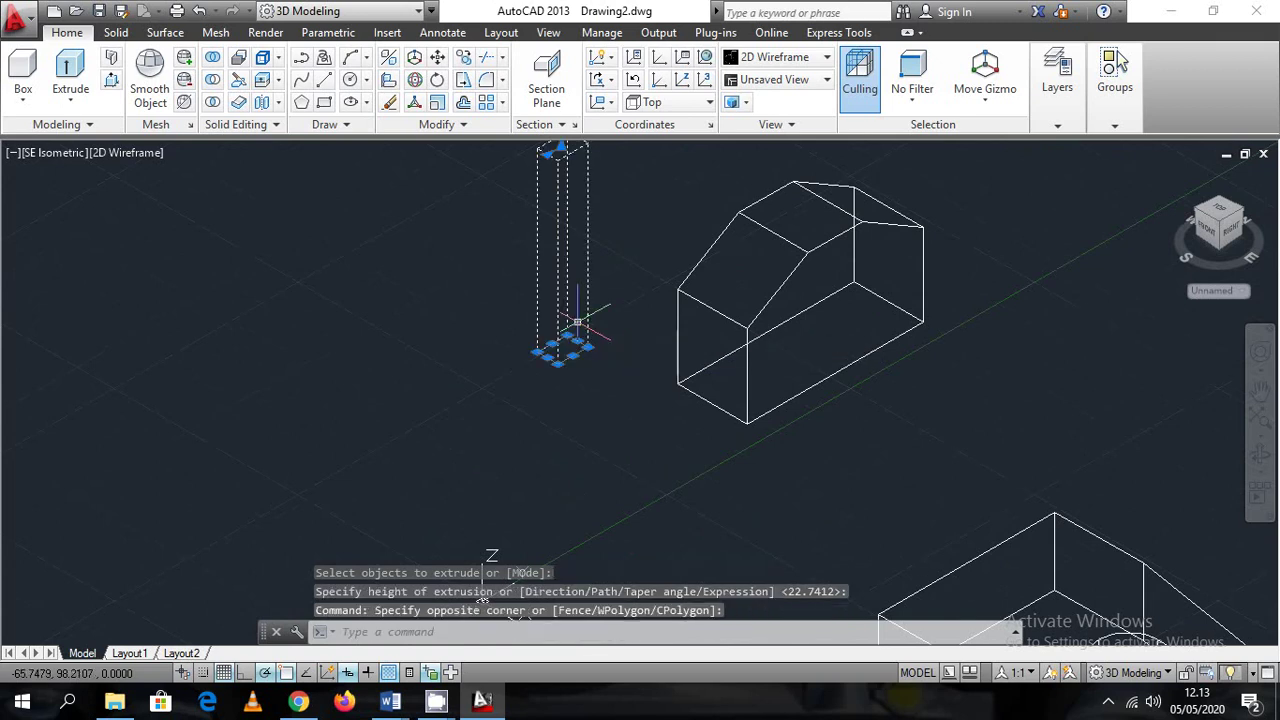
right_click(644, 227)
click(700, 381)
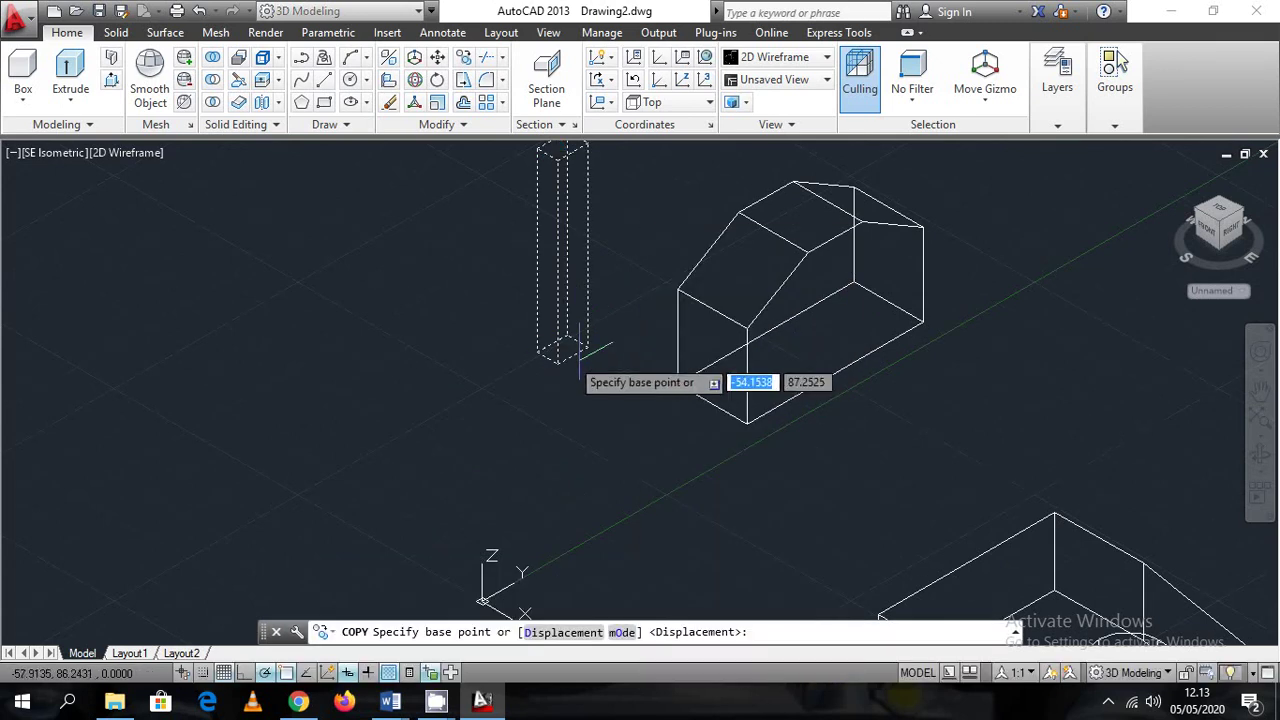
click(537, 352)
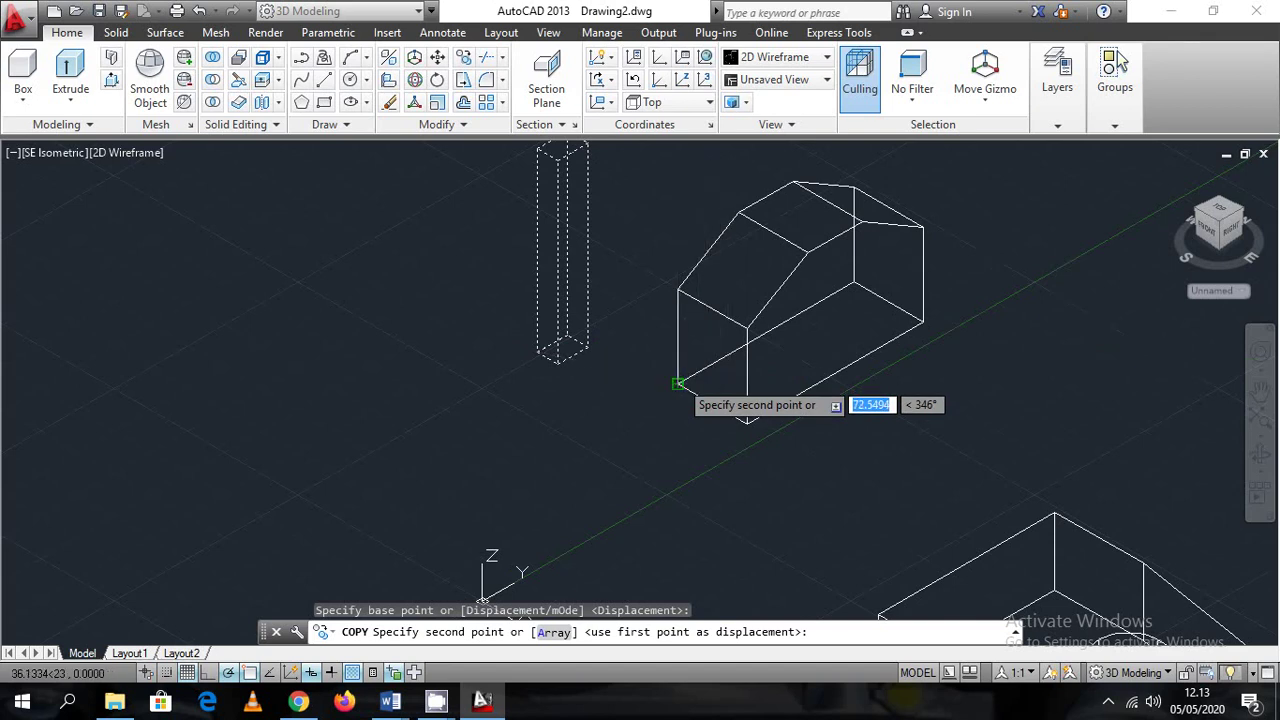
click(678, 379)
key(Escape)
Move the original slender prism from its bottom northwest corner to the bottom northwest corner of the sloped block
click(537, 327)
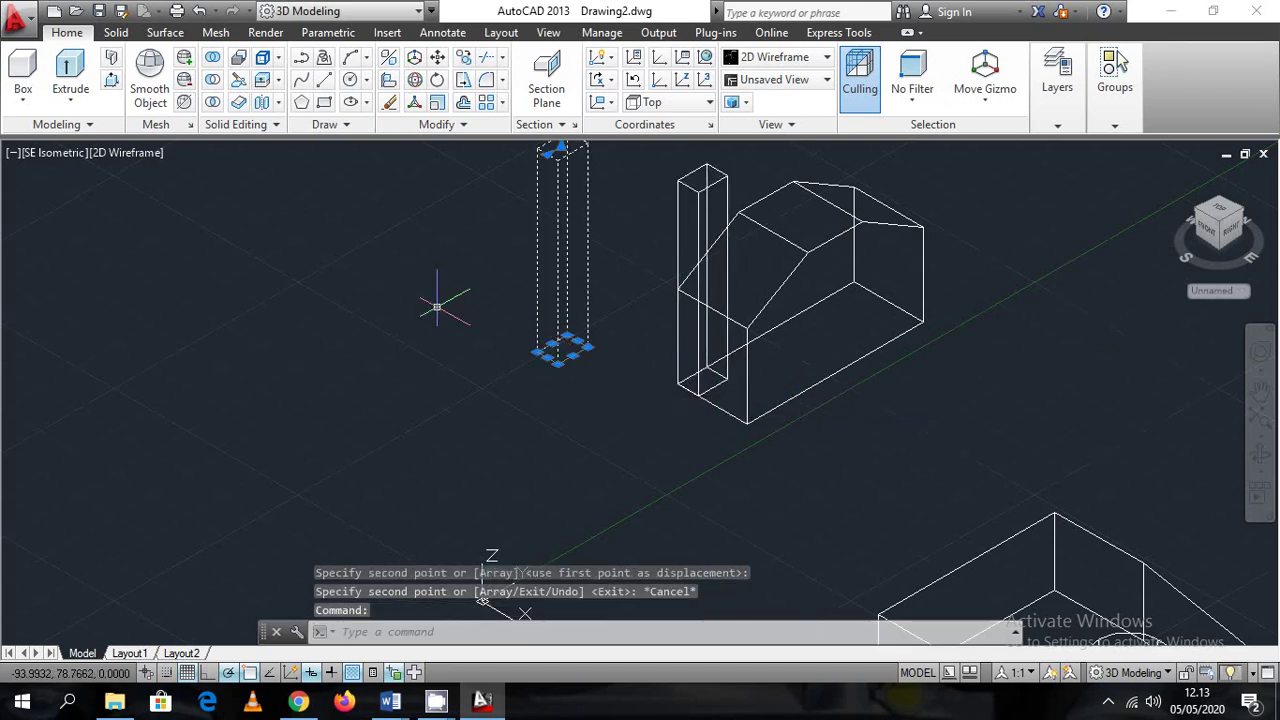
right_click(434, 294)
click(540, 360)
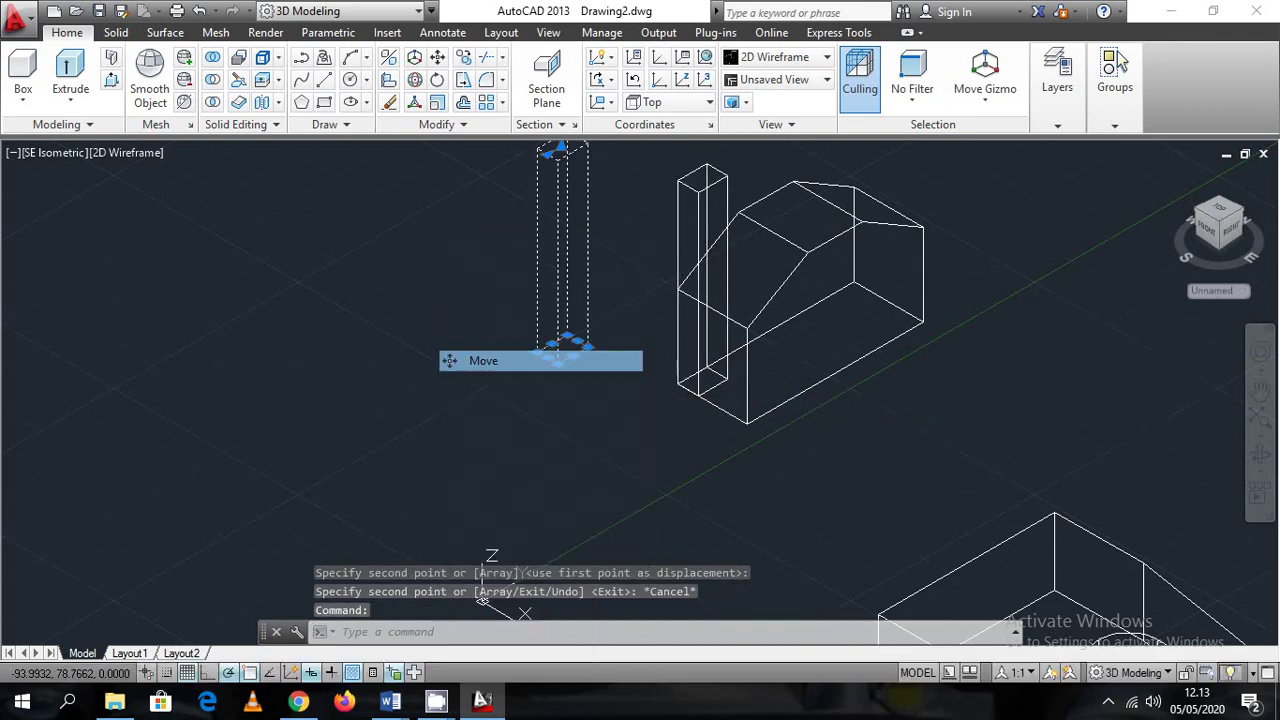
click(568, 334)
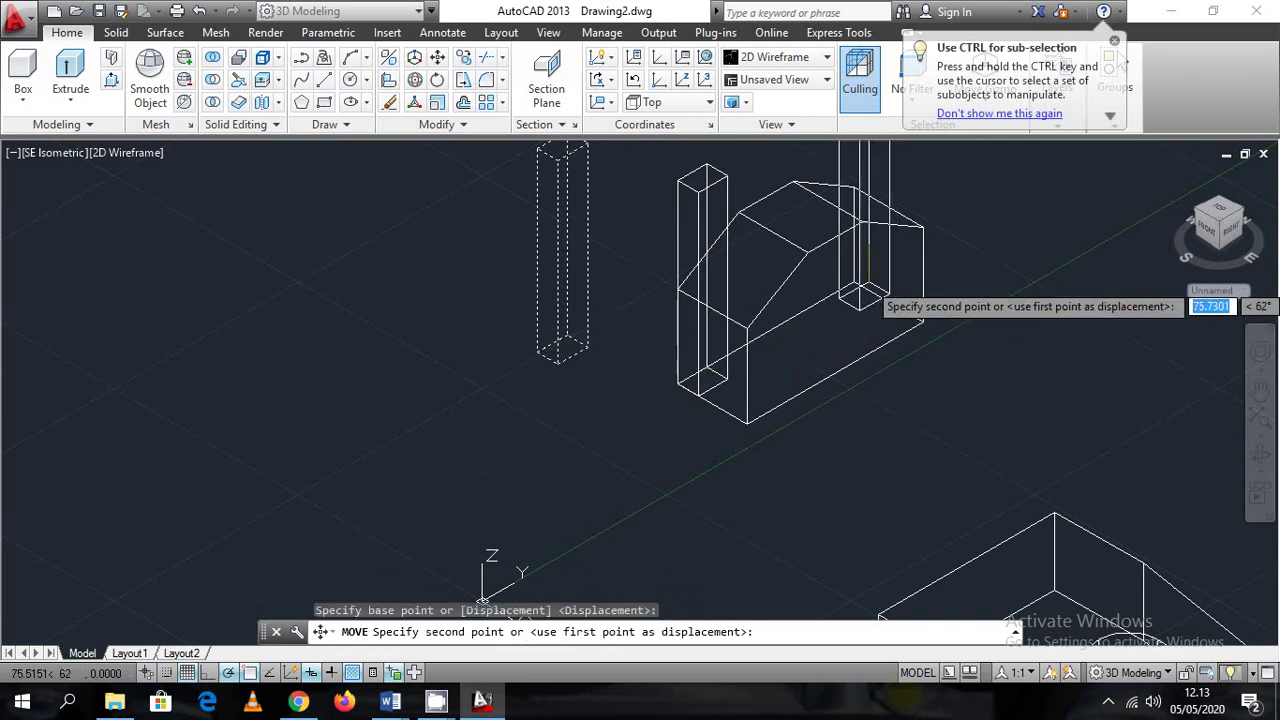
click(850, 285)
Move the forked base by its bottom southwest corner to the block's bottom southeast corner so that their faces meet
middle_drag(1039, 544, 687, 372)
click(687, 372)
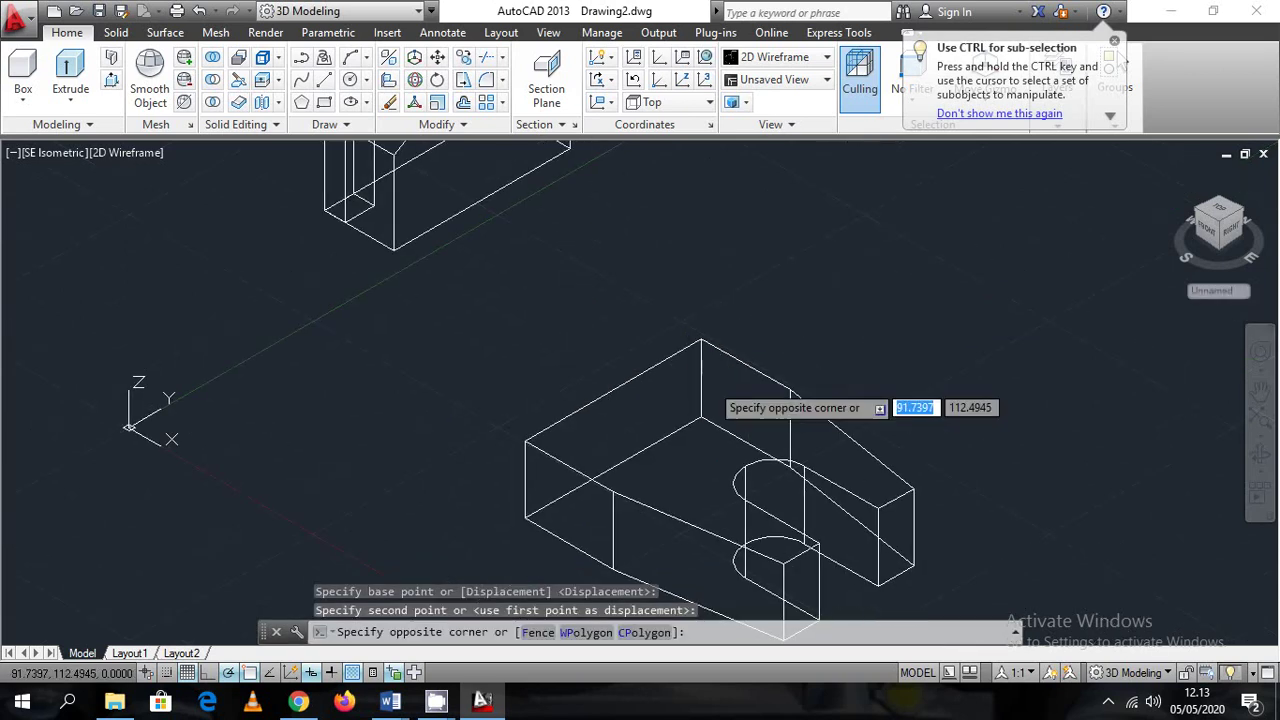
click(625, 305)
right_click(745, 310)
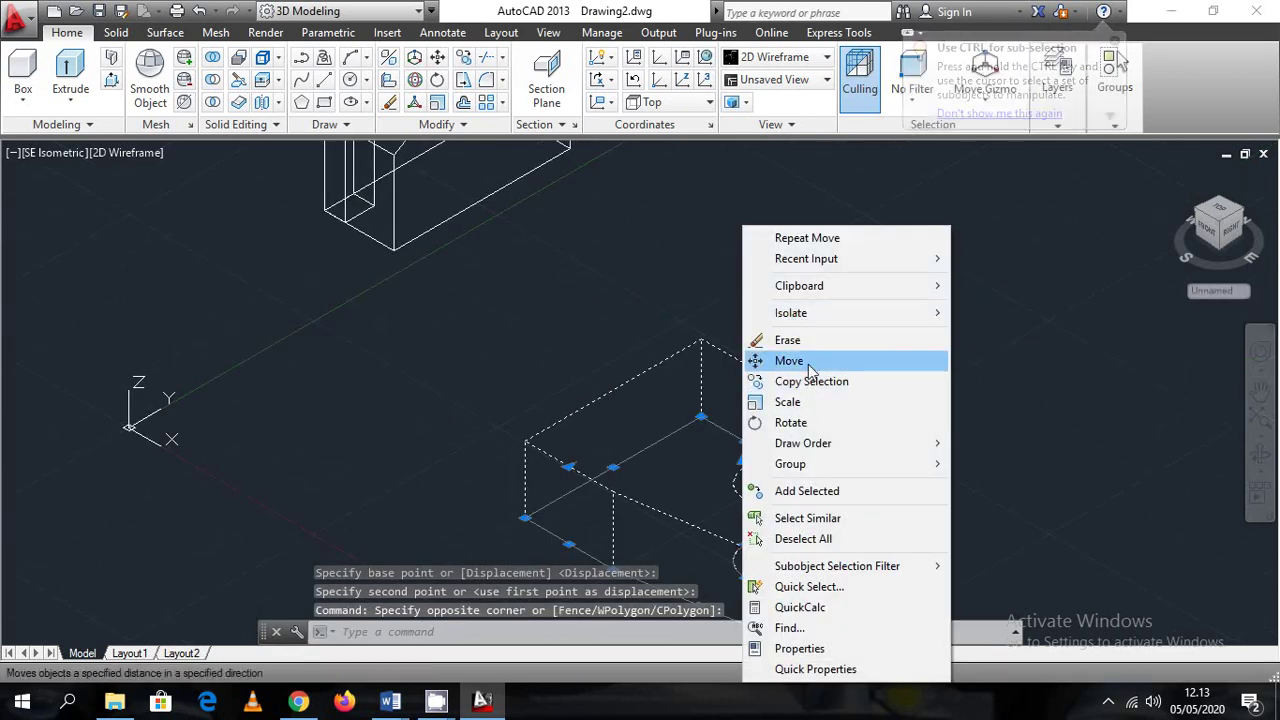
click(795, 361)
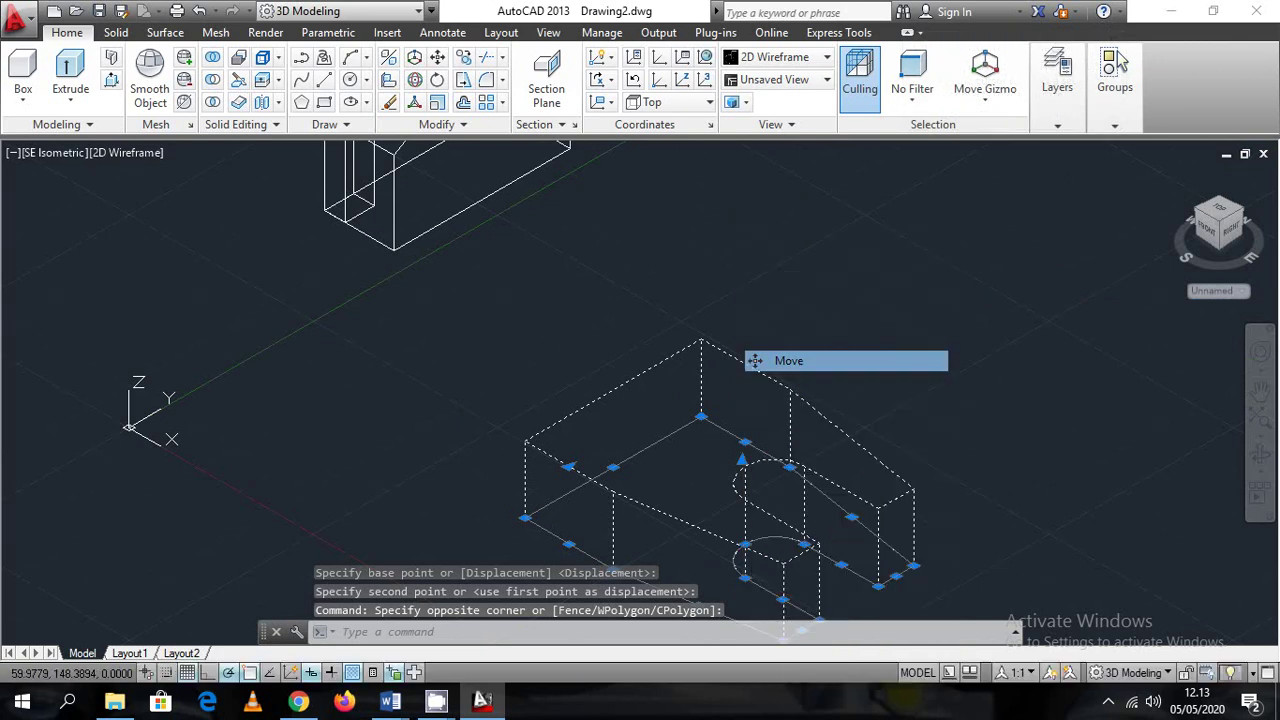
click(525, 517)
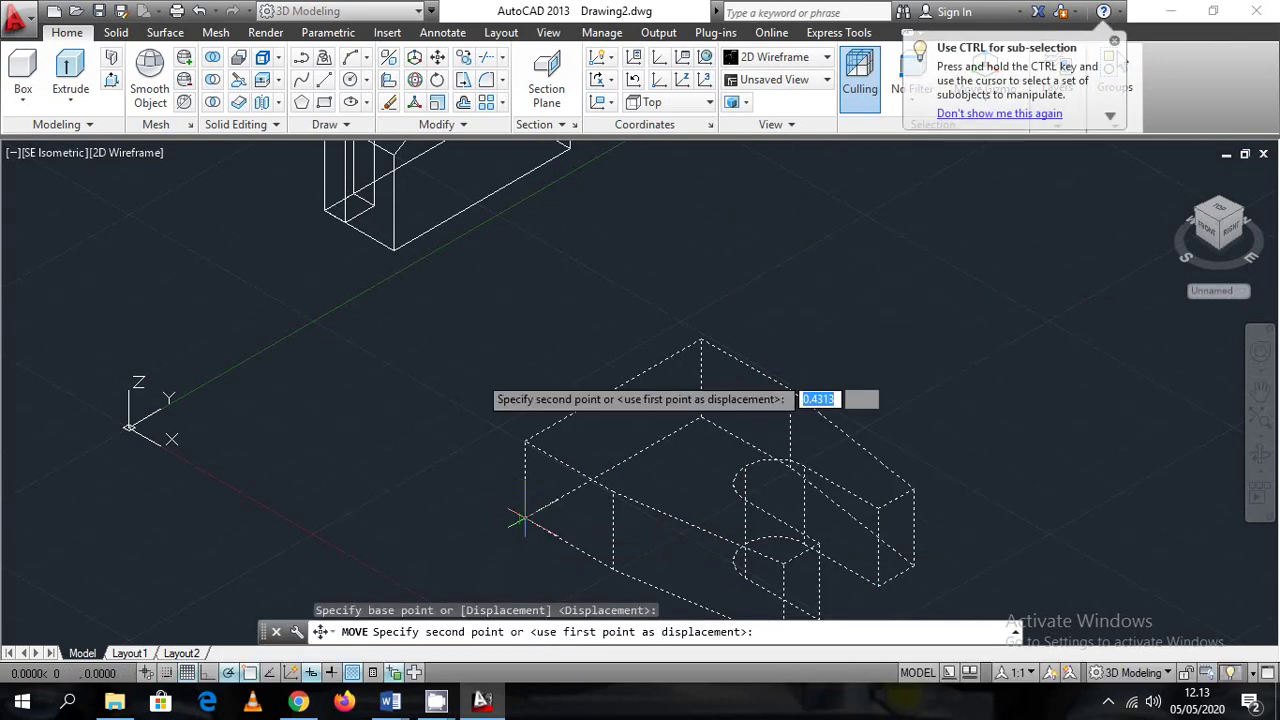
click(394, 245)
Subtract both slender prisms from the sloped block to cut notches in its two rear corners
middle_drag(476, 295, 616, 470)
scroll(616, 470, down, 2)
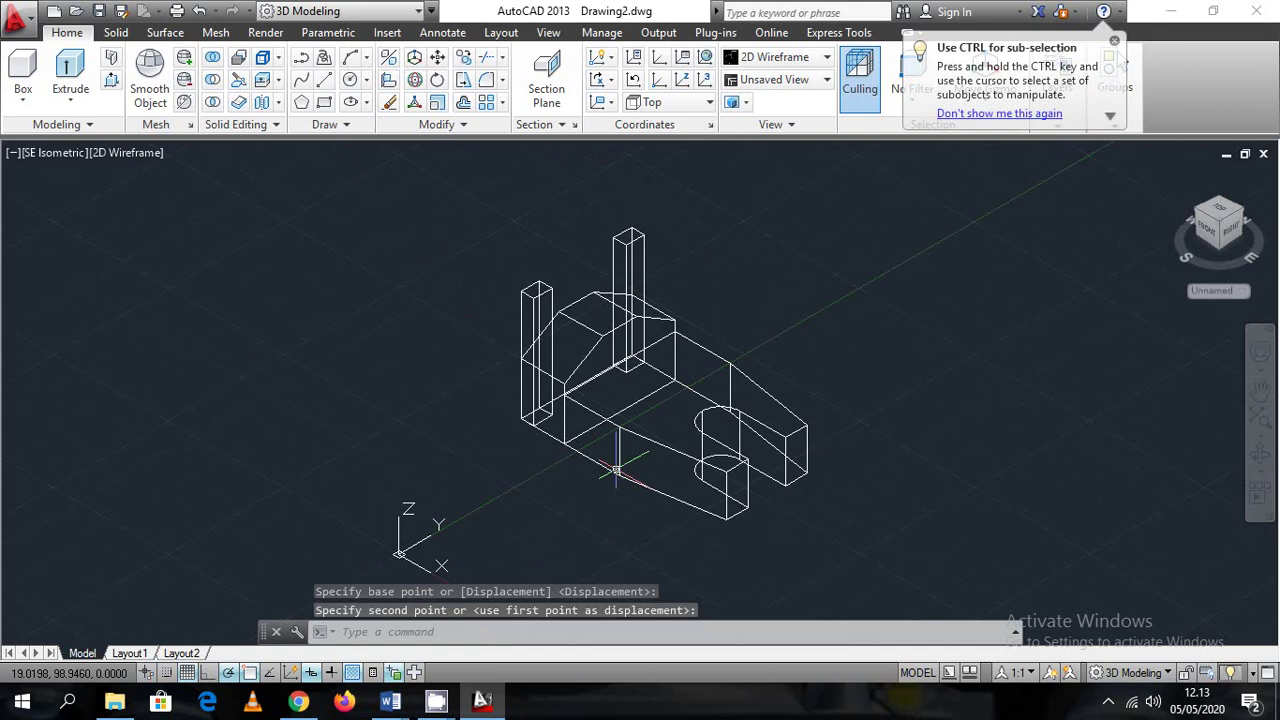
text(su)
key(Return)
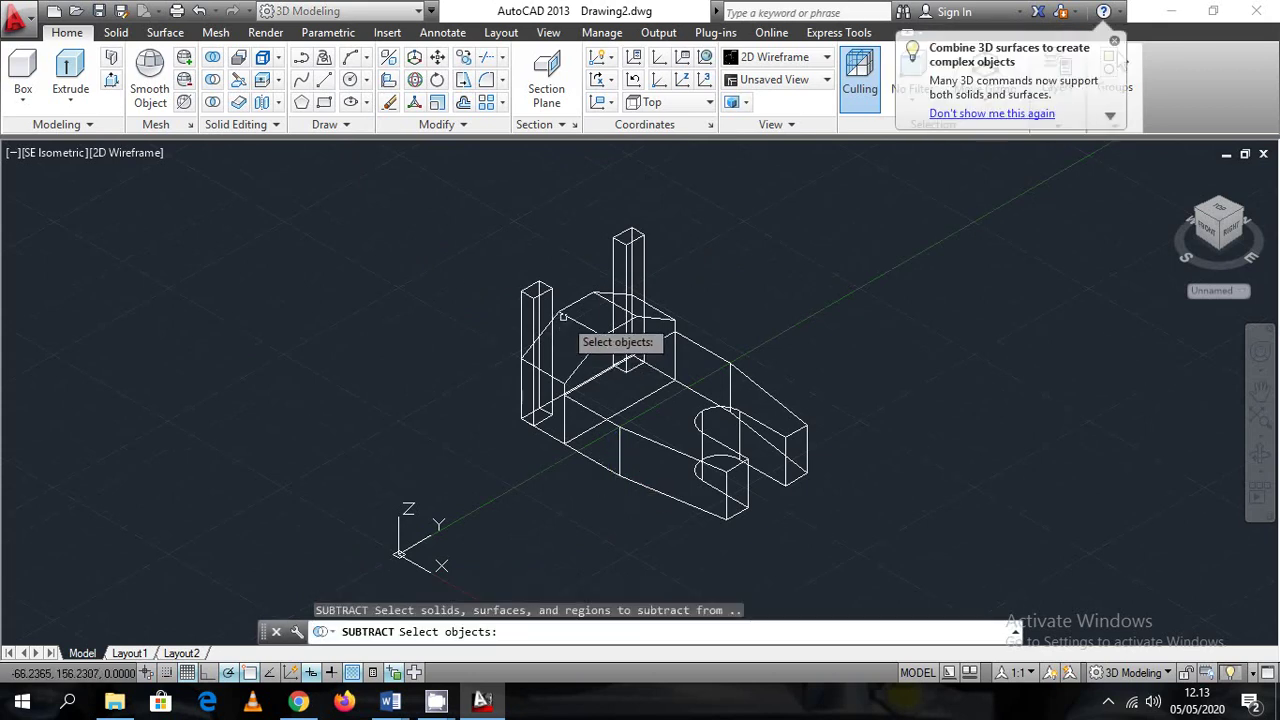
click(563, 317)
key(Return)
click(539, 292)
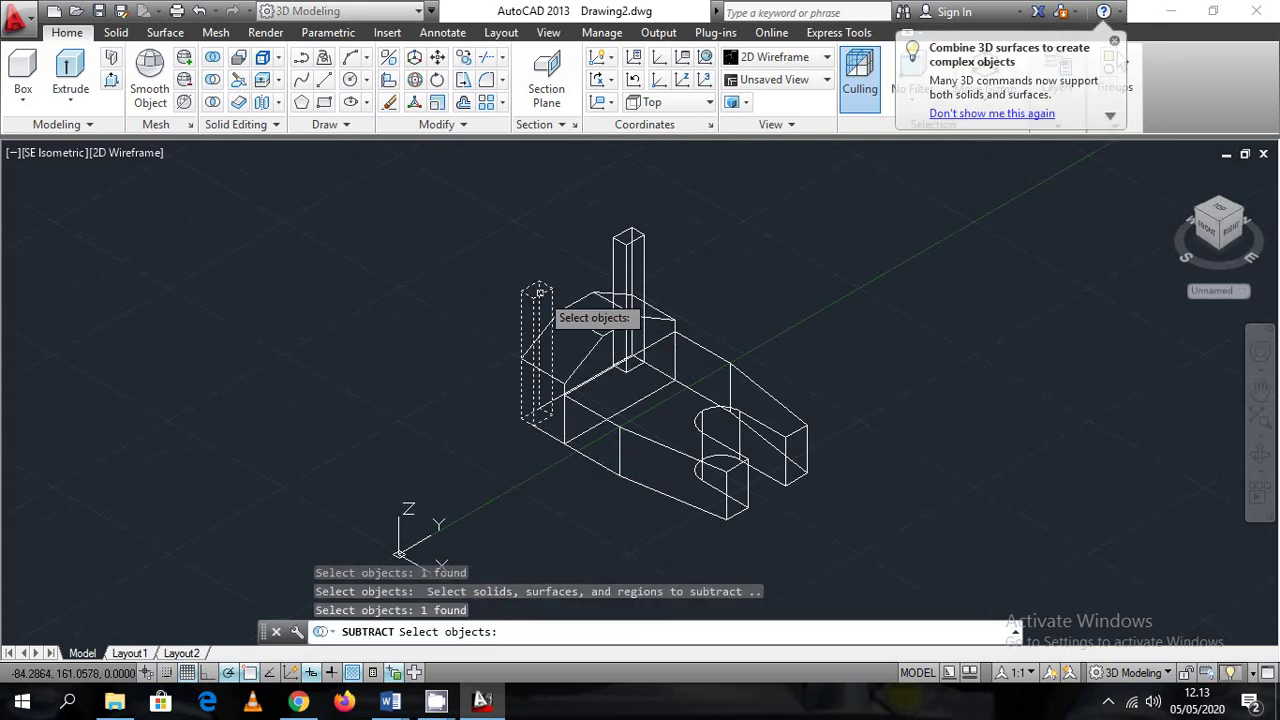
click(632, 246)
key(Return)
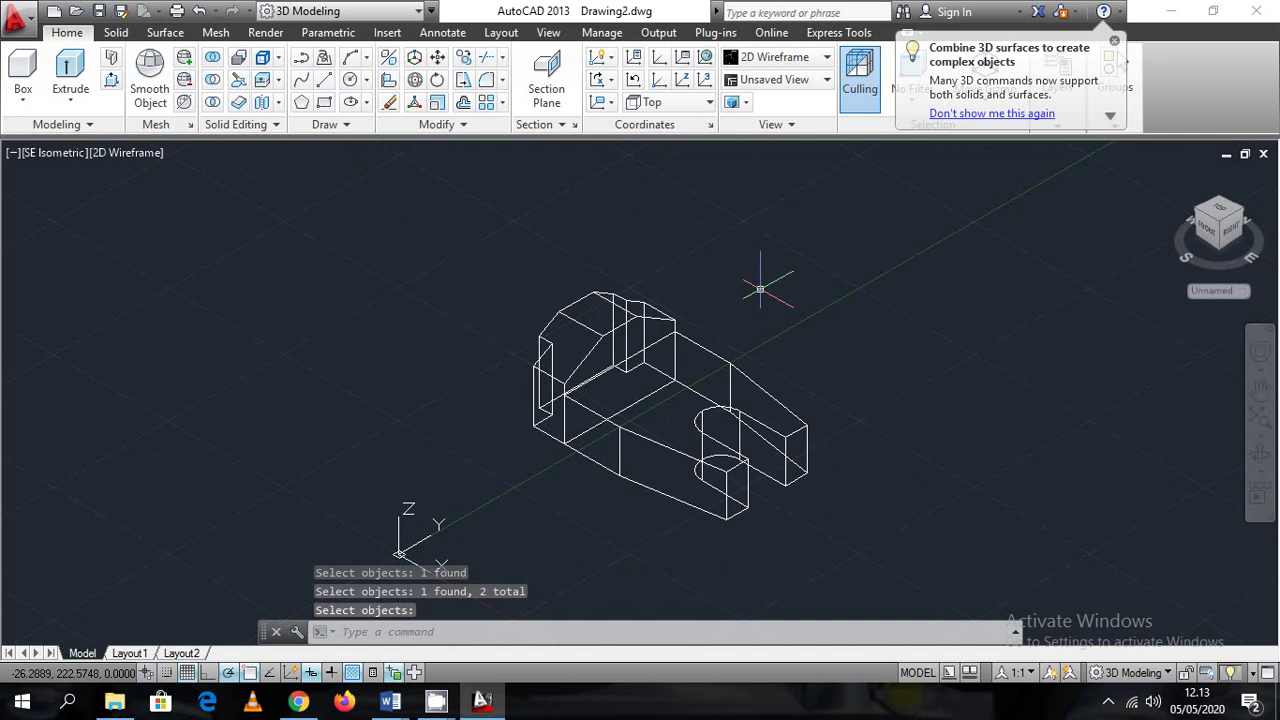
Unite the notched sloped block and the forked base into a single solid
text(uni)
key(Return)
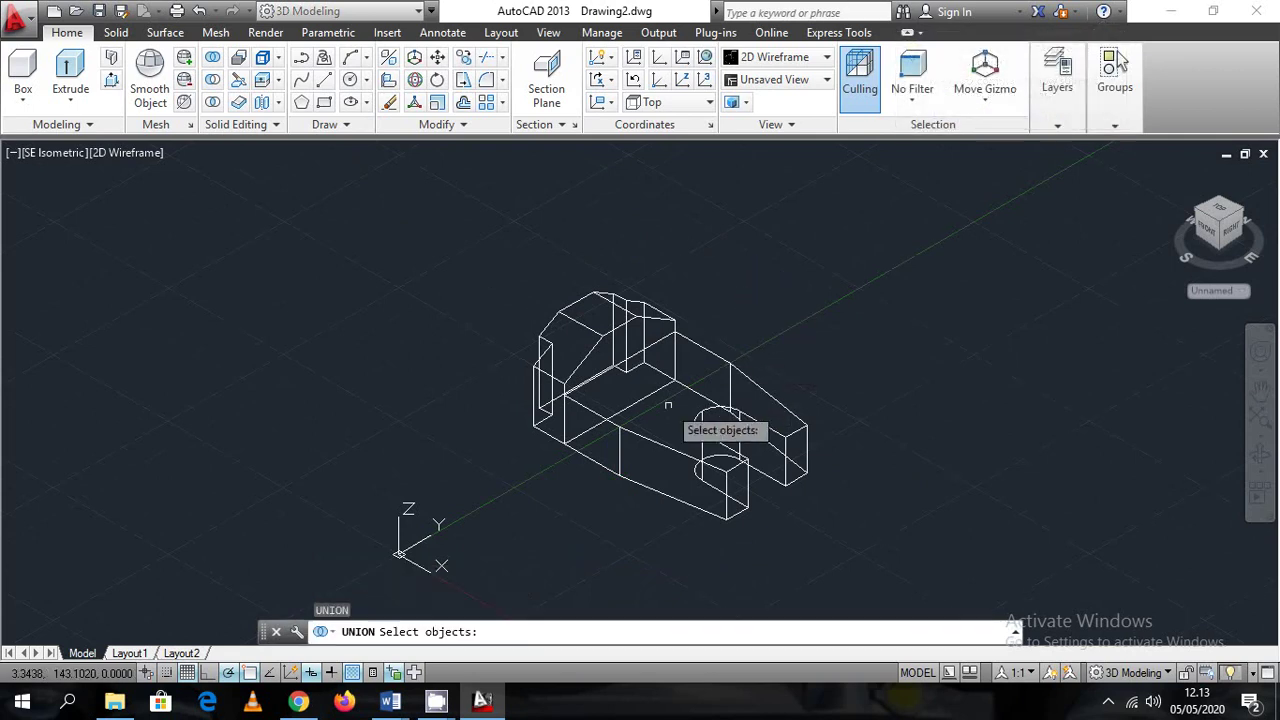
click(668, 404)
click(537, 278)
key(Return)
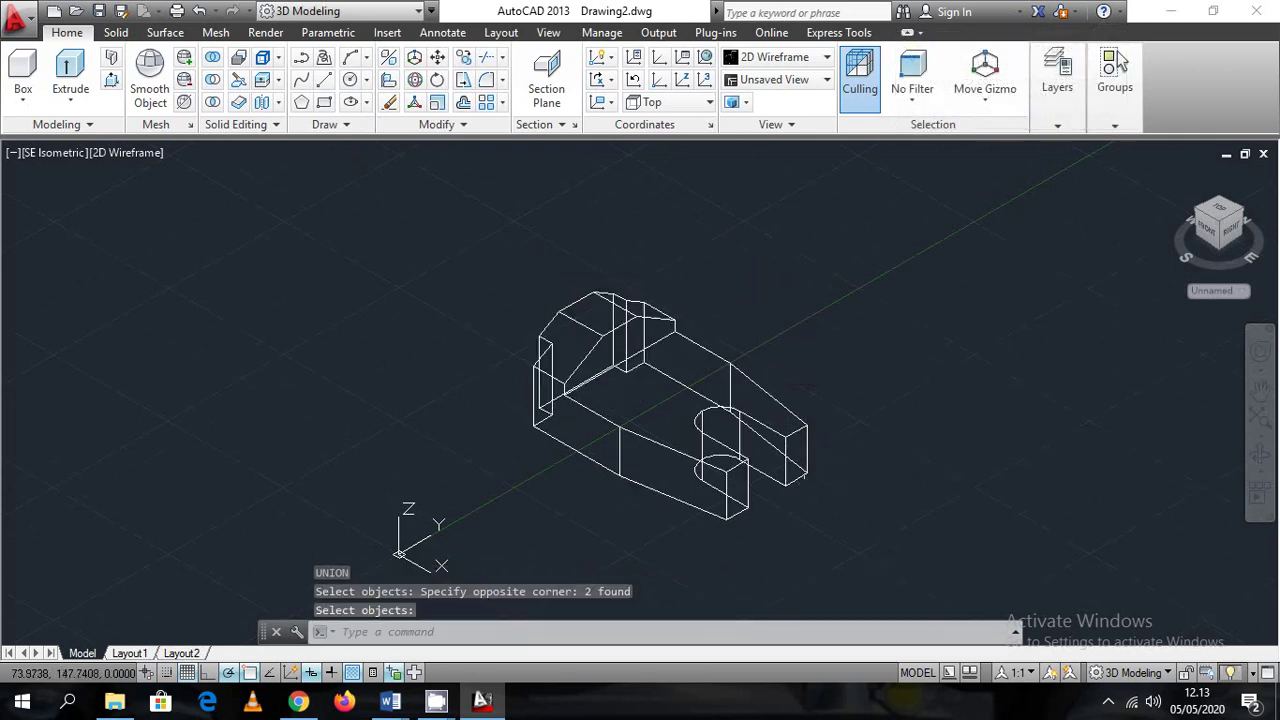
scroll(748, 462, up, 2)
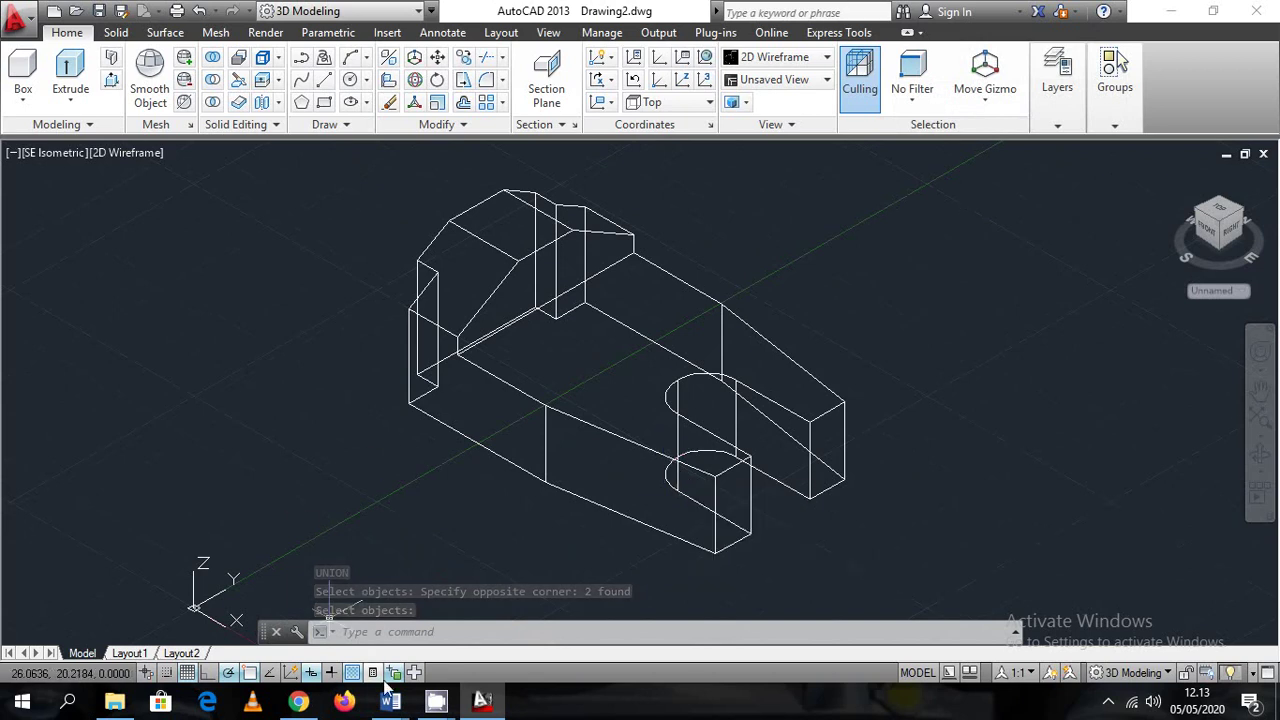
Review the guidelines on splitting and extruding shapes in Word's Document1, and return to the united solid in AutoCAD
mouse_move(390, 700)
mouse_move(360, 660)
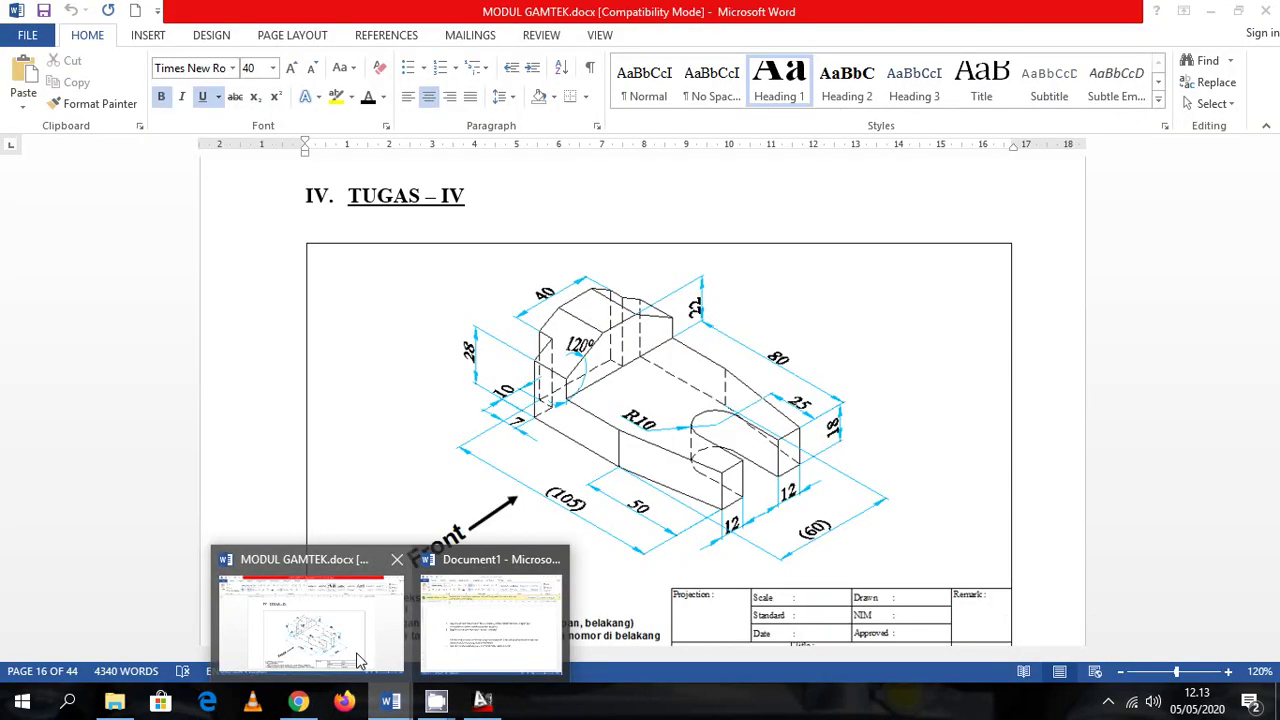
click(490, 625)
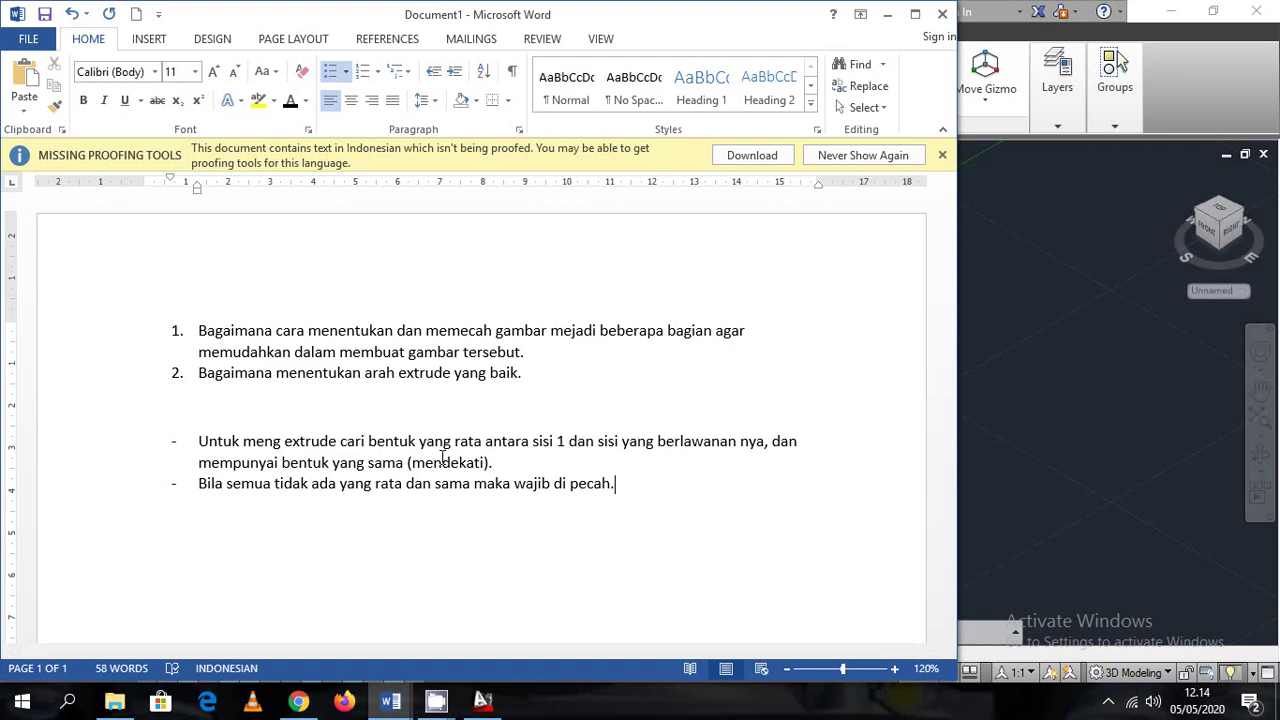
click(1037, 333)
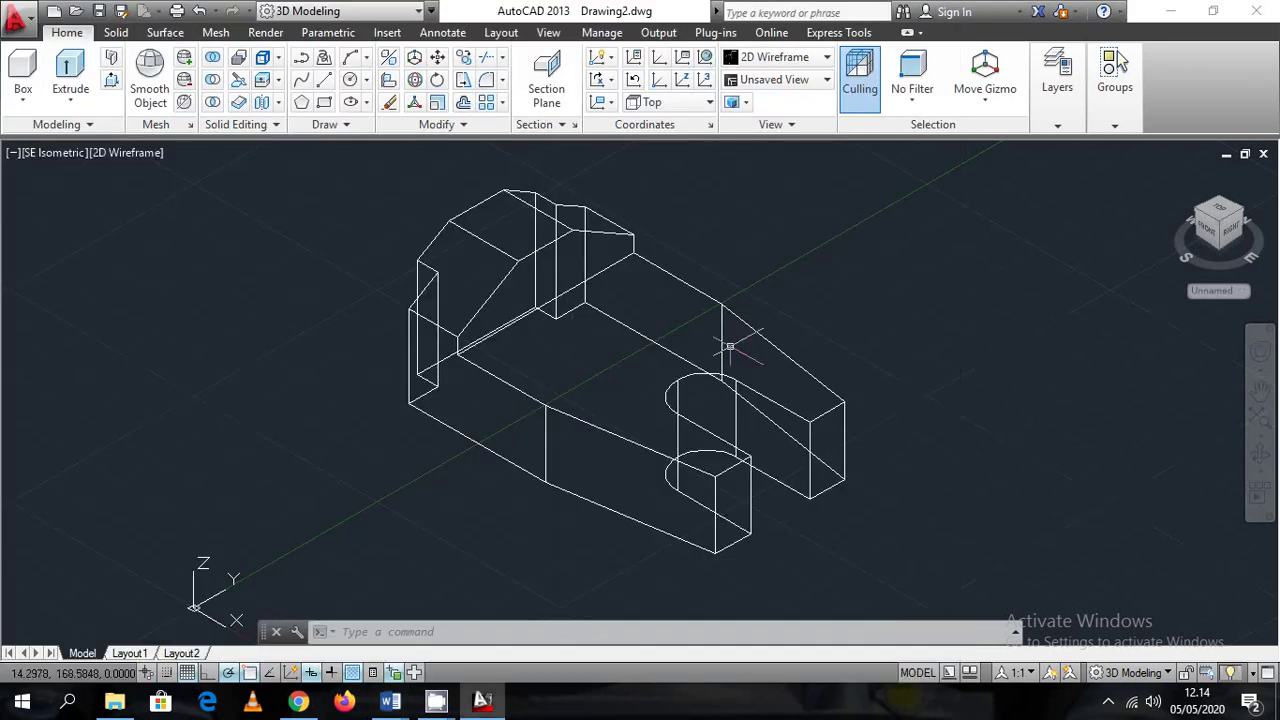
middle_drag(423, 491, 343, 450)
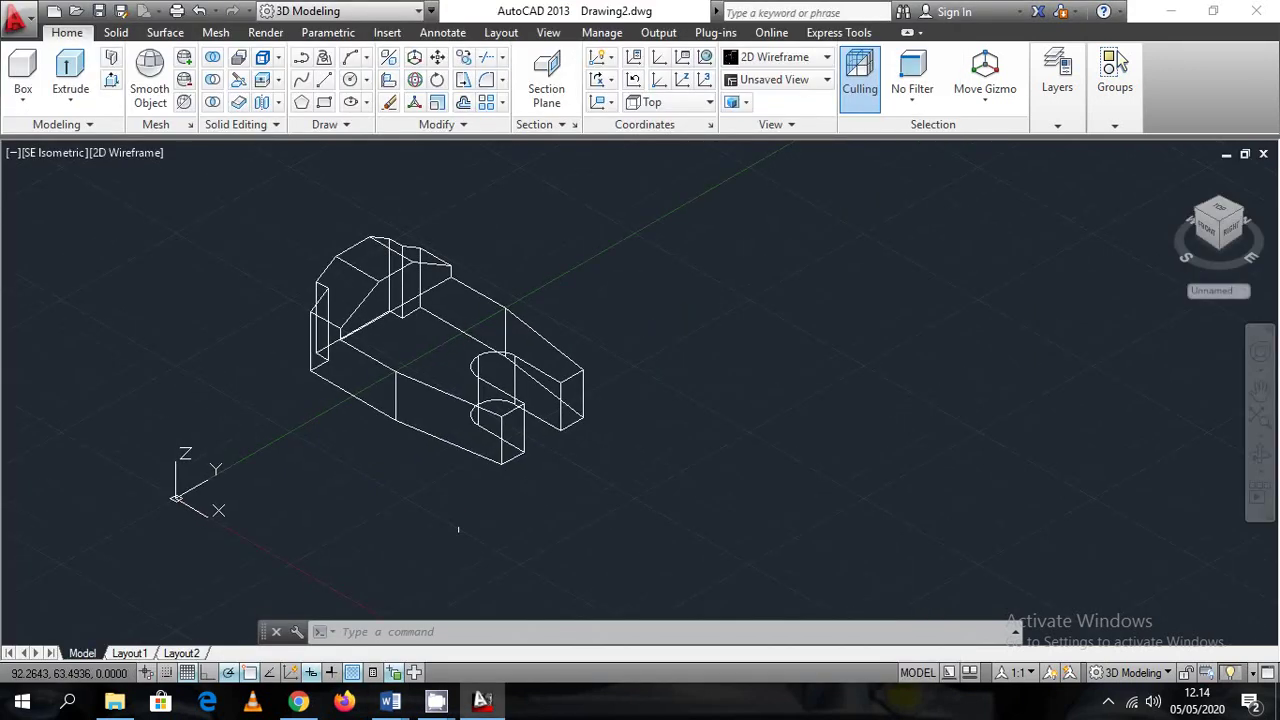
Switch to MODUL GAMTEK.docx in Word and examine the T03 - Proyeksi 2b-Rad Support drawing
mouse_move(396, 697)
click(330, 640)
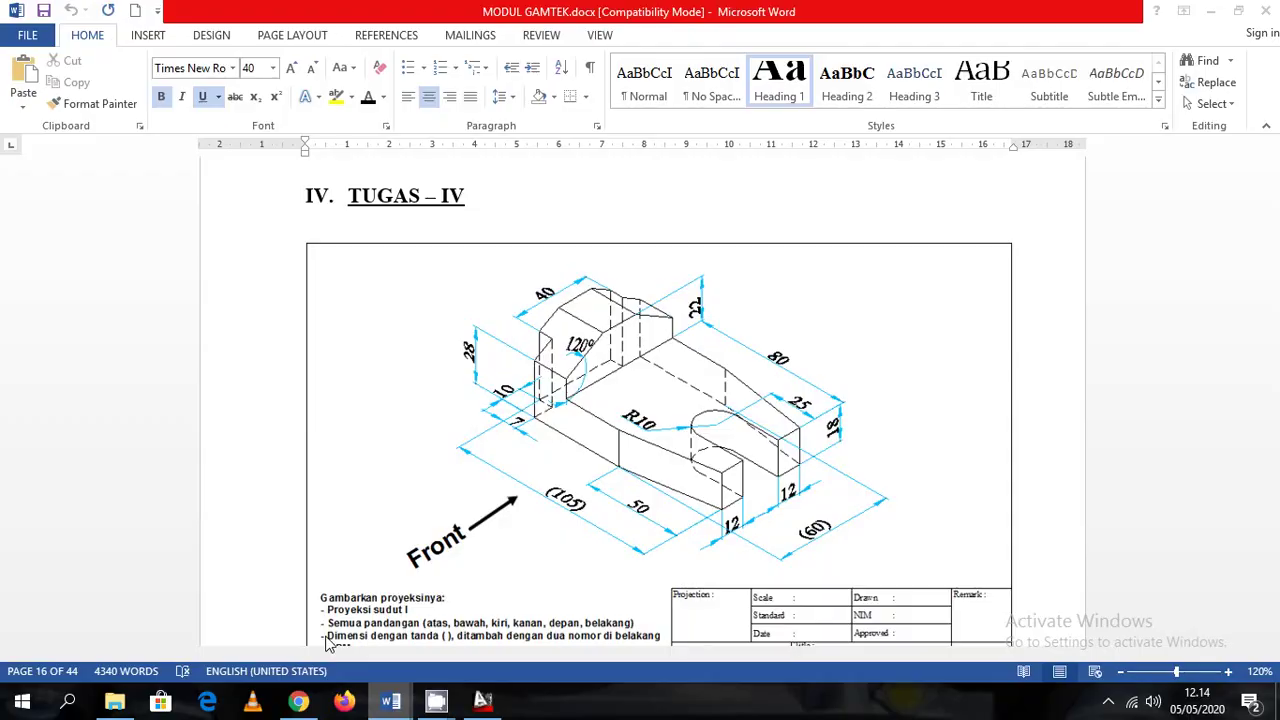
scroll(703, 478, down, 10)
scroll(703, 478, down, 1)
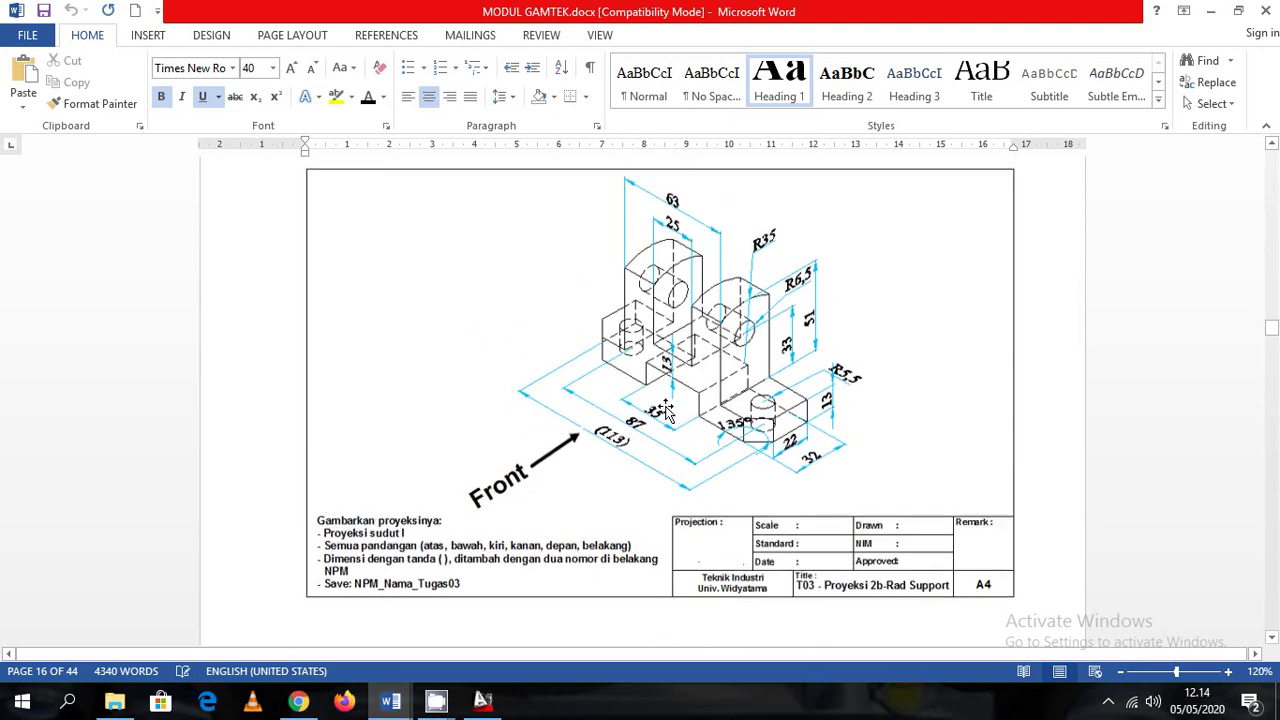
scroll(700, 440, up, 1)
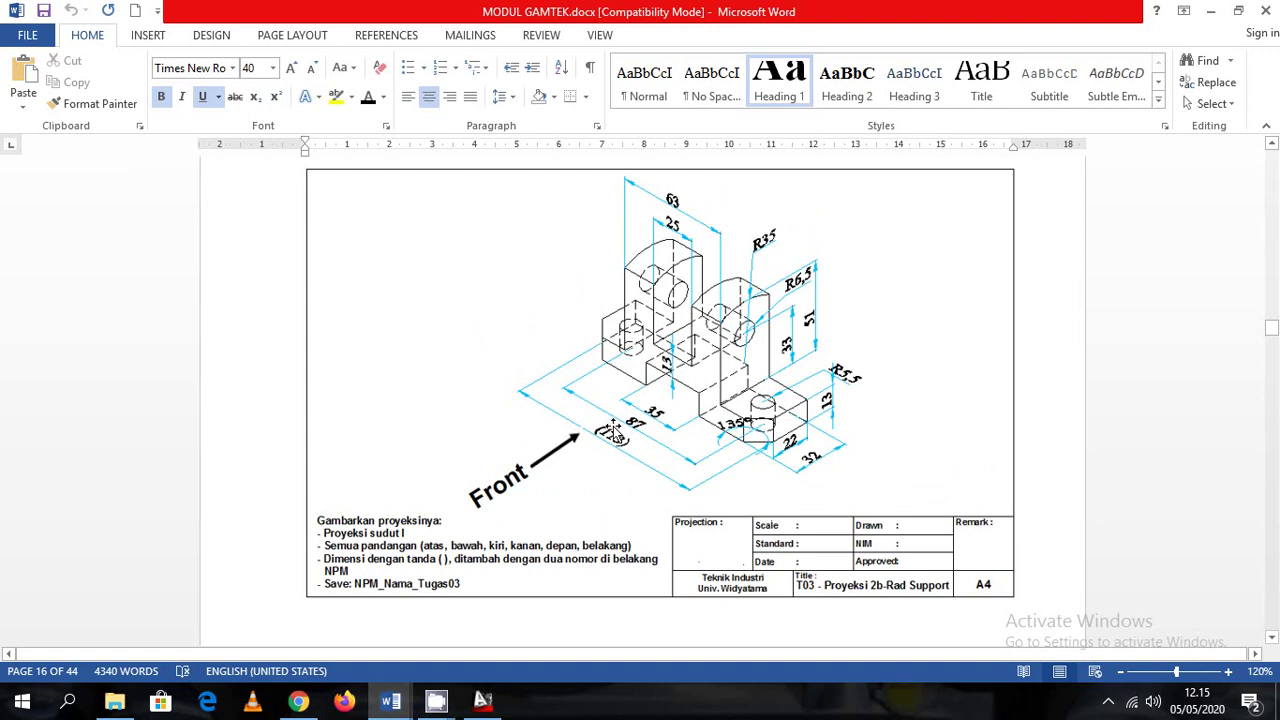
scroll(616, 430, down, 5)
scroll(611, 430, up, 1)
scroll(611, 430, up, 4)
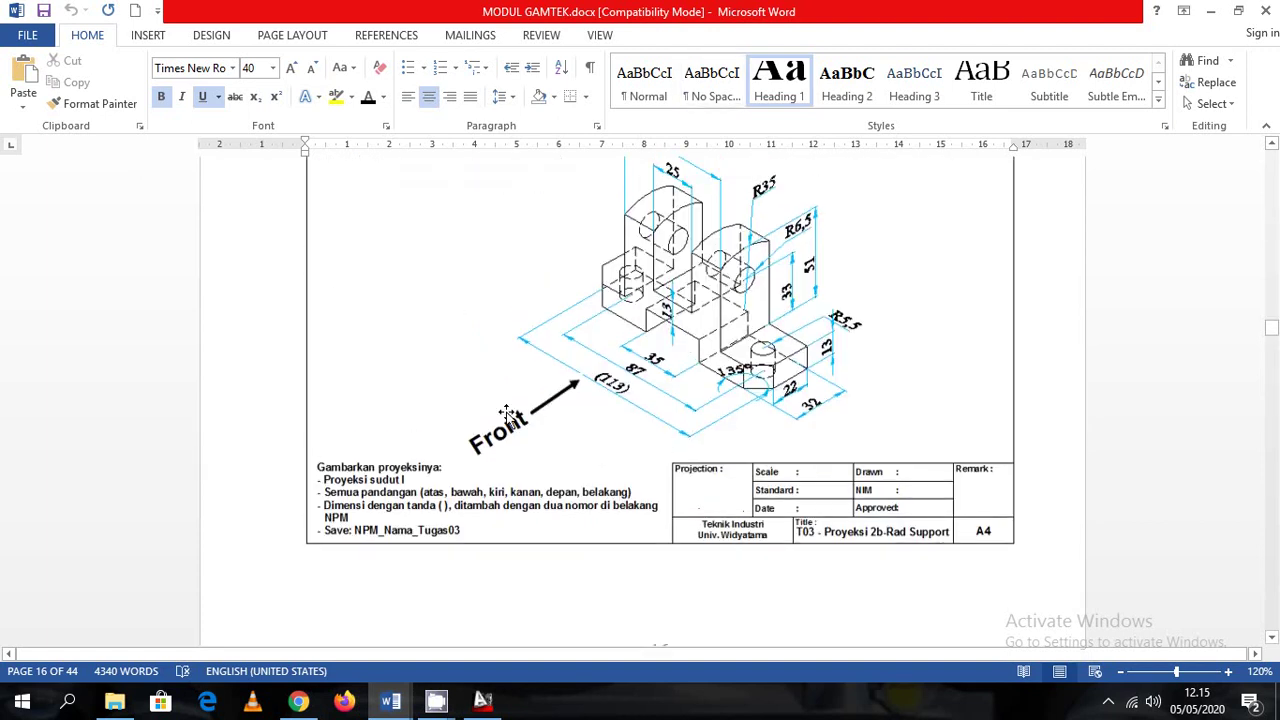
Find the page 21 drawing of two hollow cylinders joined by an arm, after LATIHAN – V, and examine its shapes
scroll(530, 412, down, 7)
scroll(531, 411, down, 1)
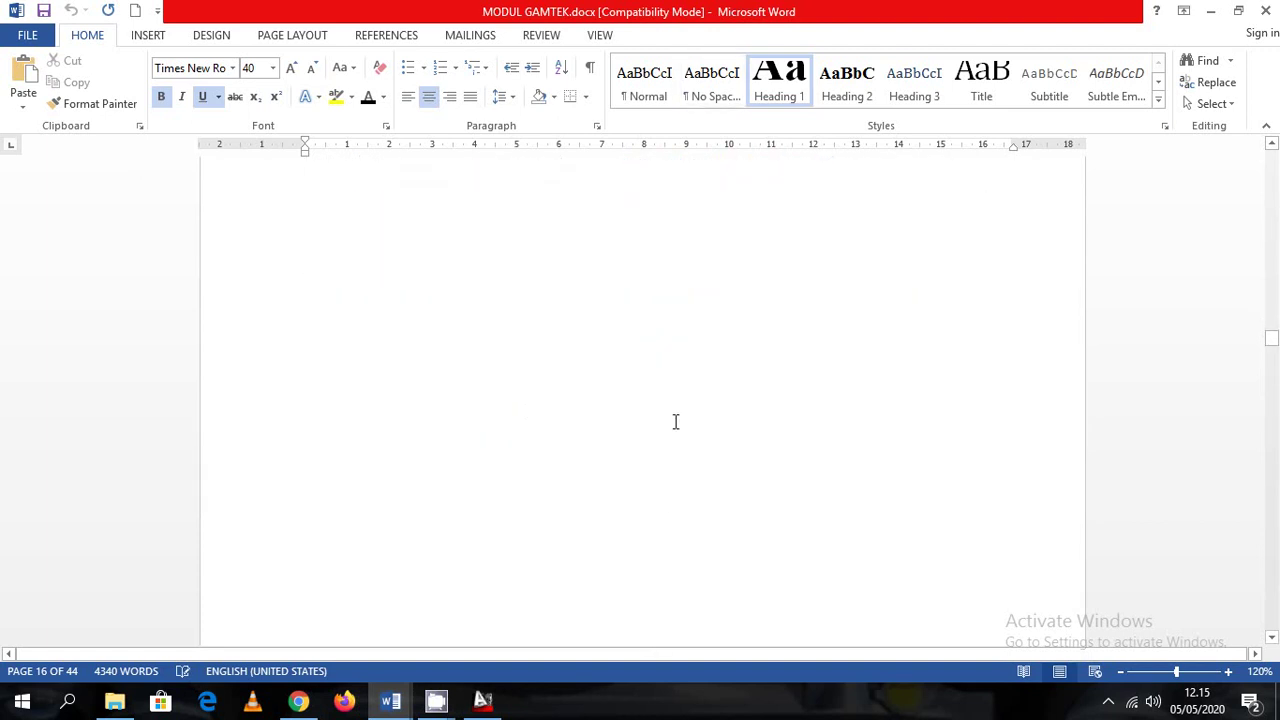
scroll(675, 421, down, 20)
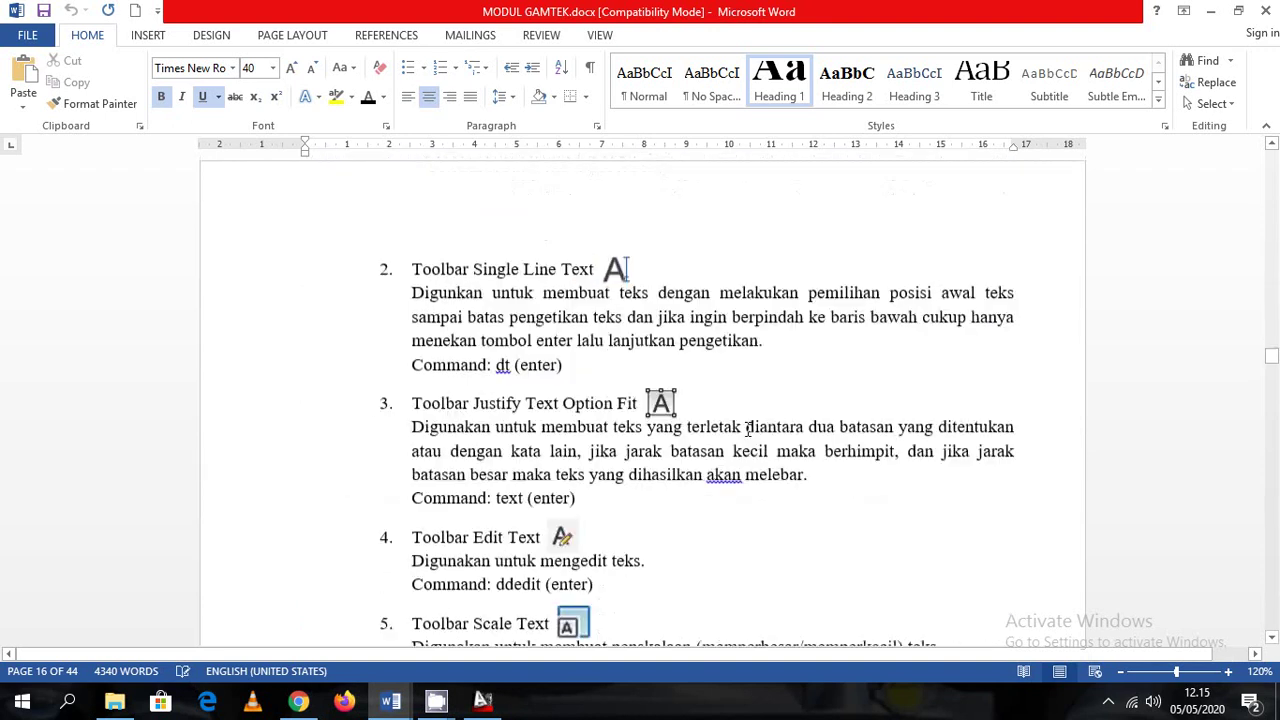
scroll(748, 428, down, 20)
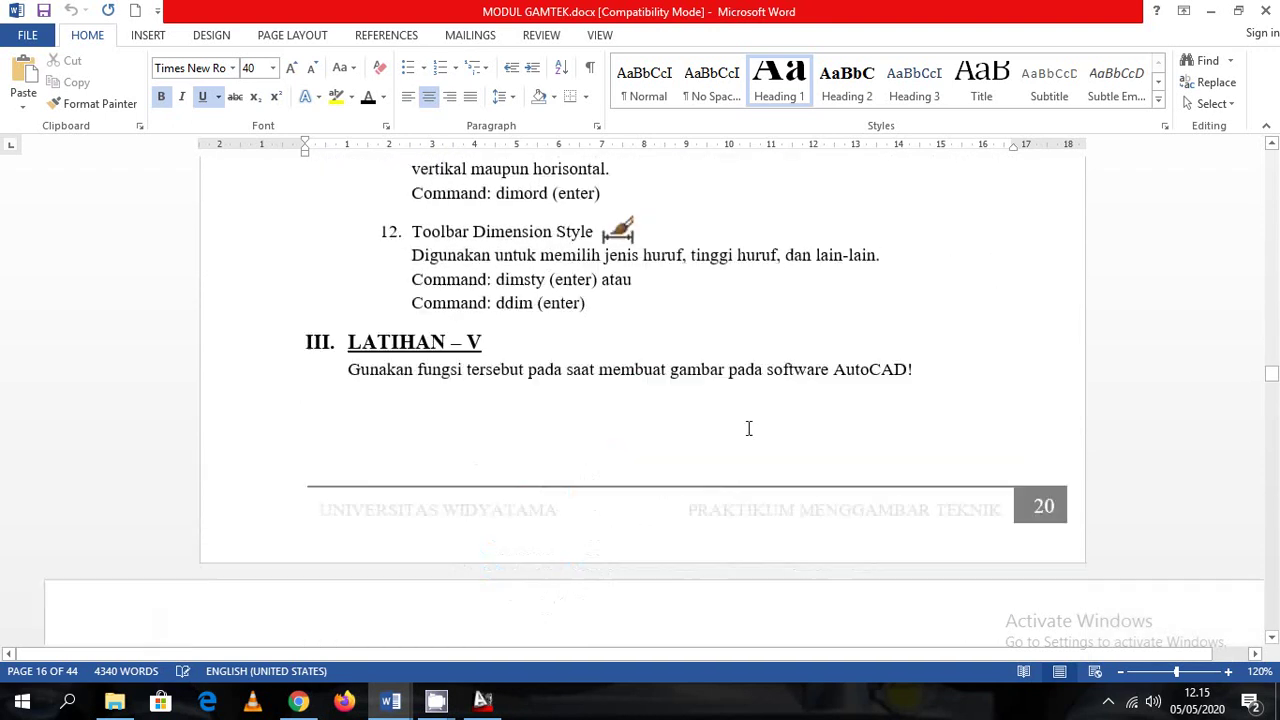
scroll(748, 428, down, 12)
scroll(746, 426, up, 3)
scroll(745, 425, down, 1)
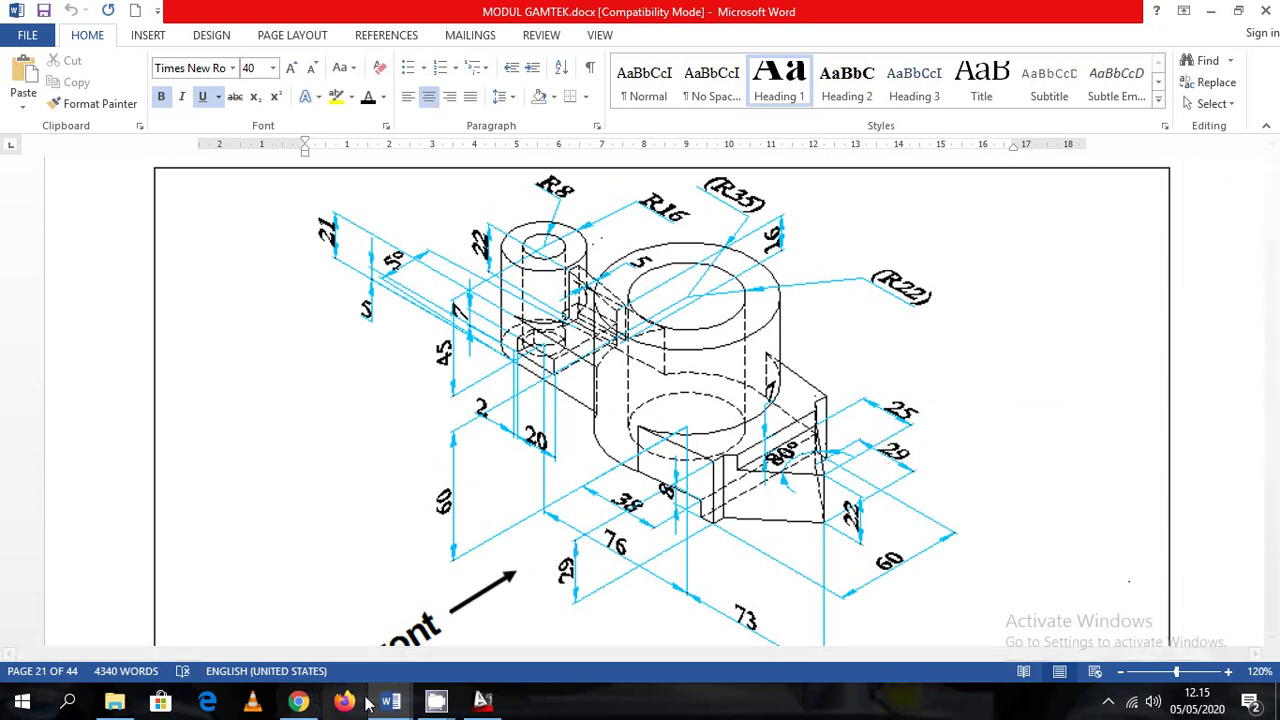
click(436, 700)
click(291, 638)
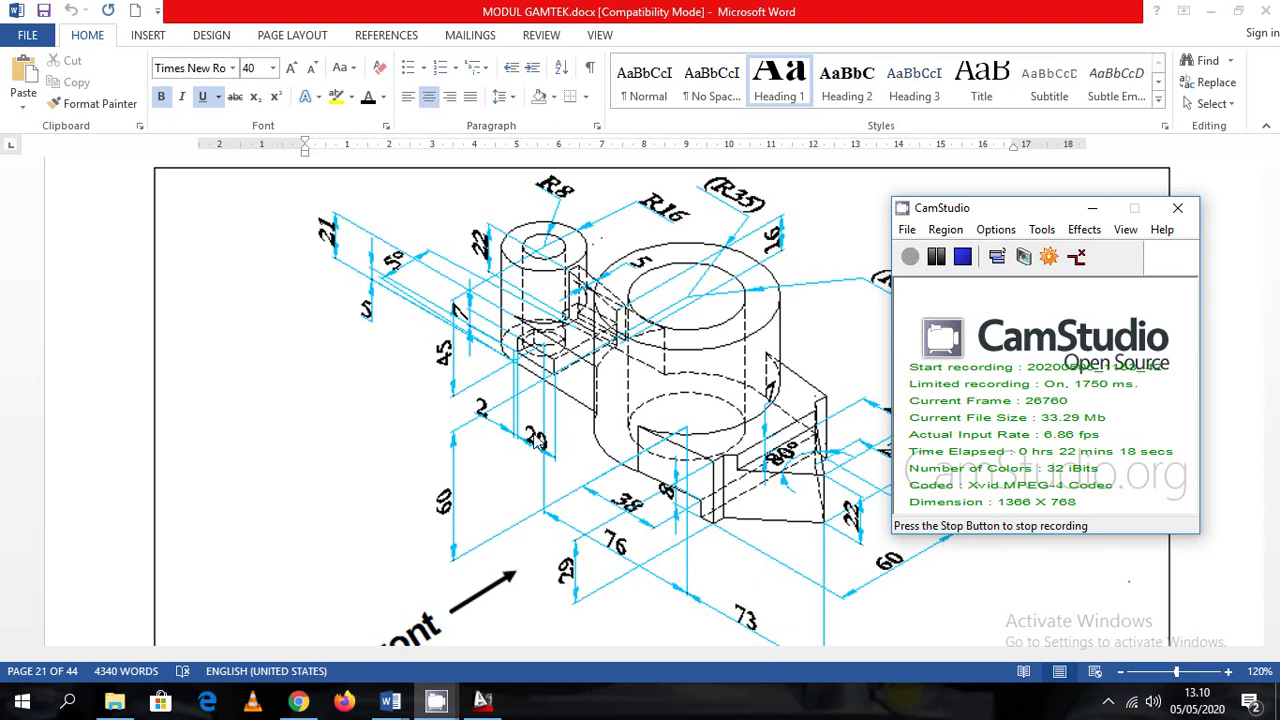
Reread the extrusion guidelines in Document1 and return to the cylinder drawing in MODUL GAMTEK.docx
click(390, 704)
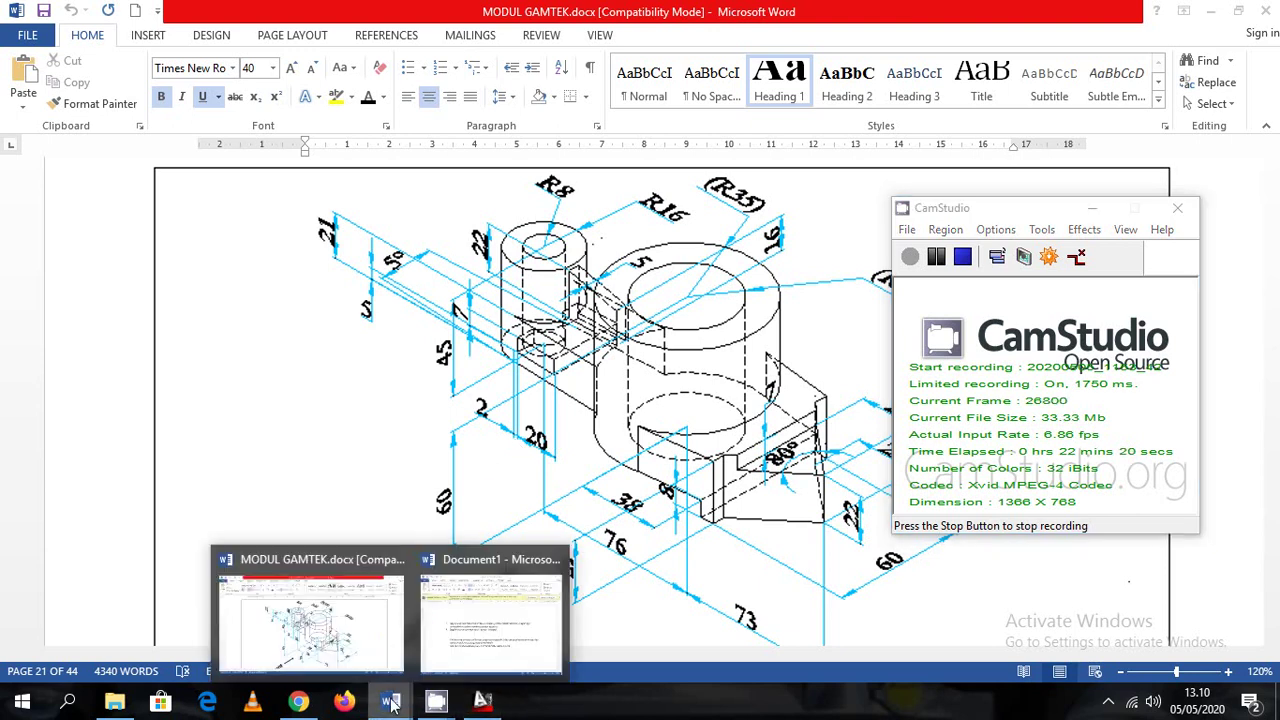
click(490, 615)
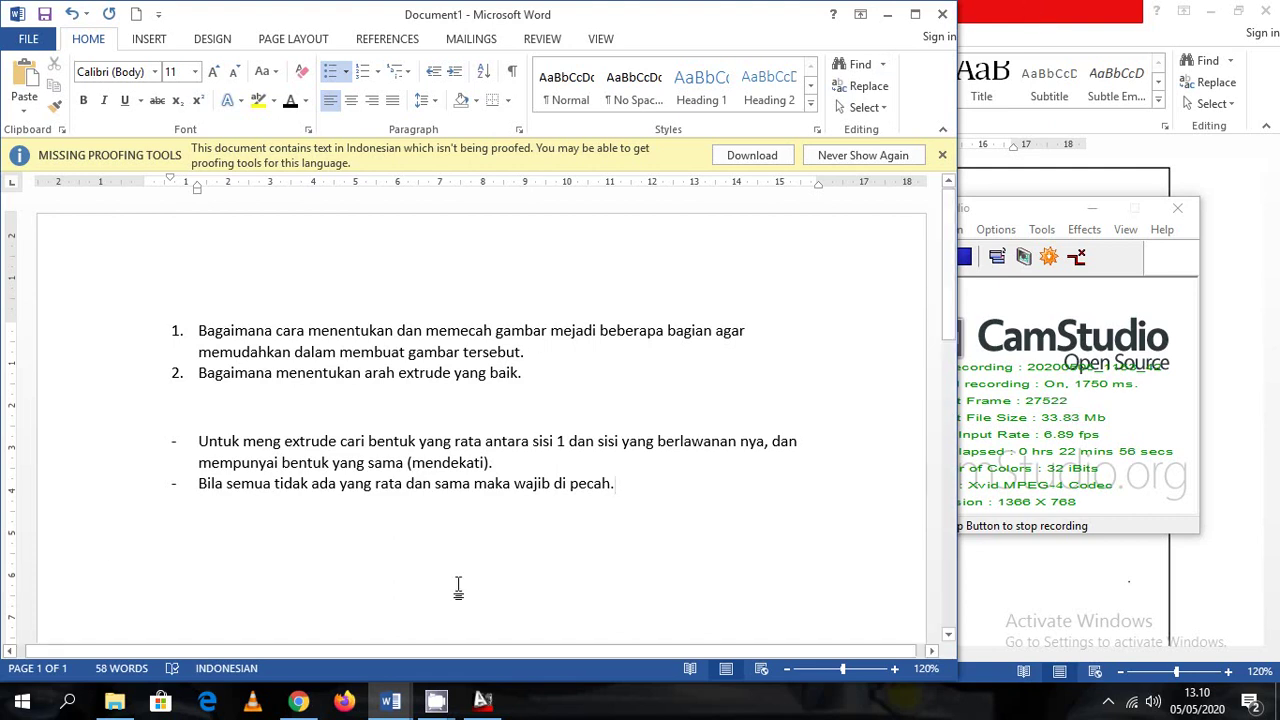
click(1080, 13)
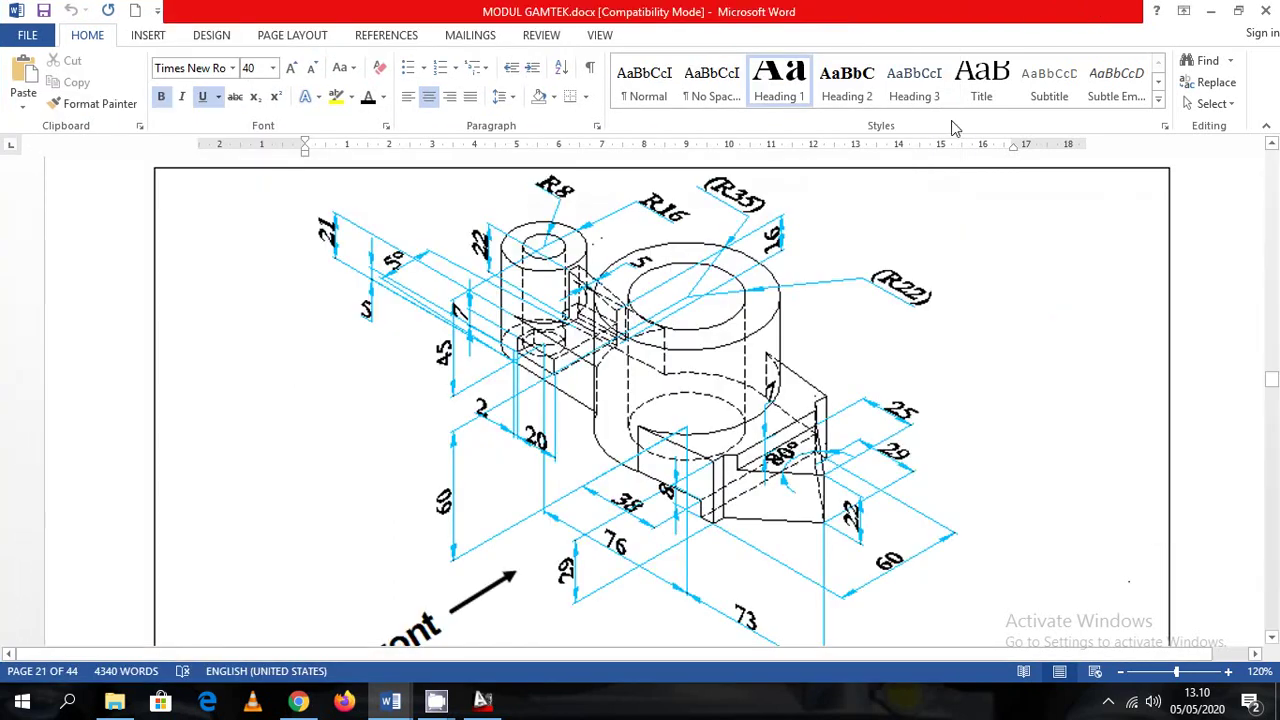
Find the page 25 drawing of the notched block with the Ø12 hole and examine how its shape divides
scroll(730, 381, down, 20)
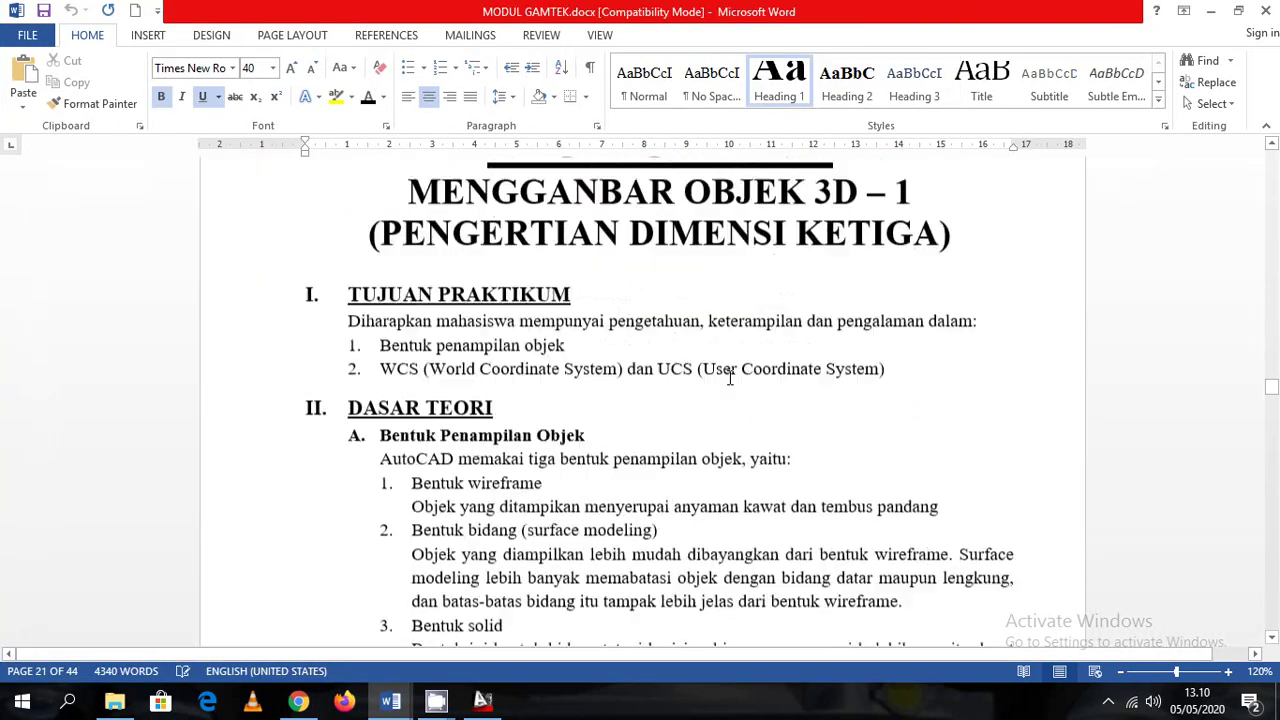
scroll(733, 376, down, 20)
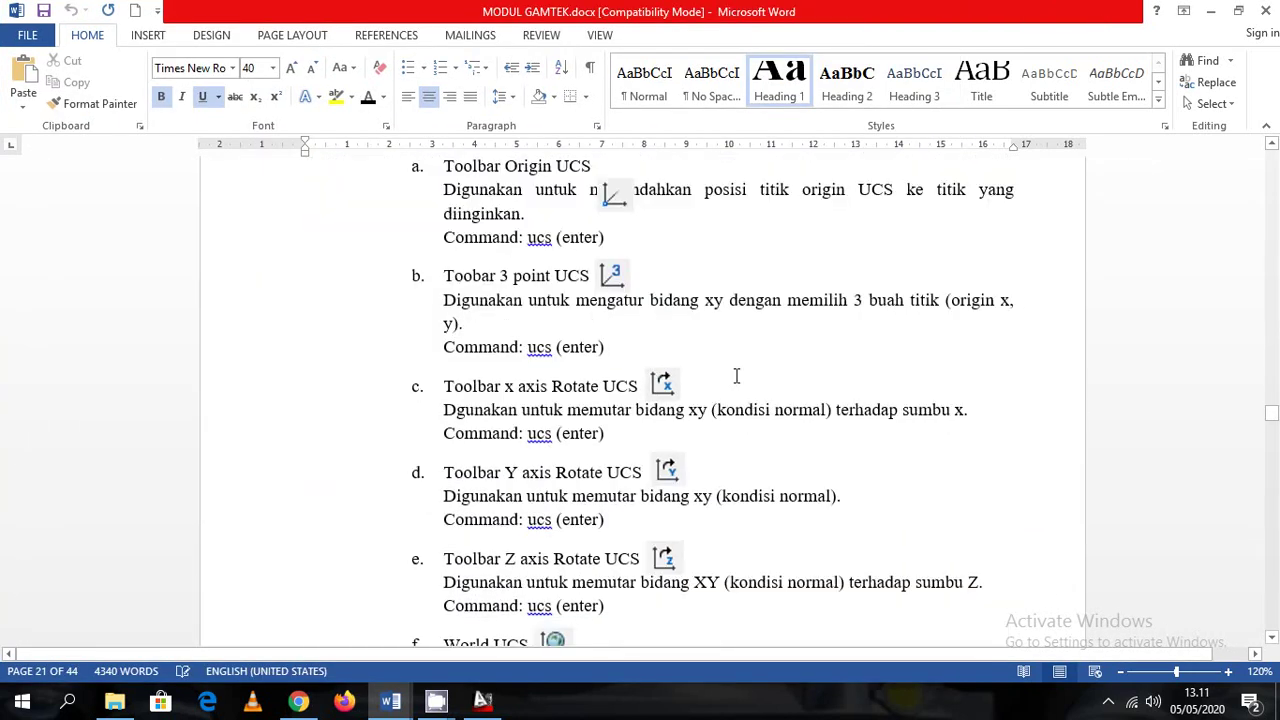
scroll(735, 377, up, 5)
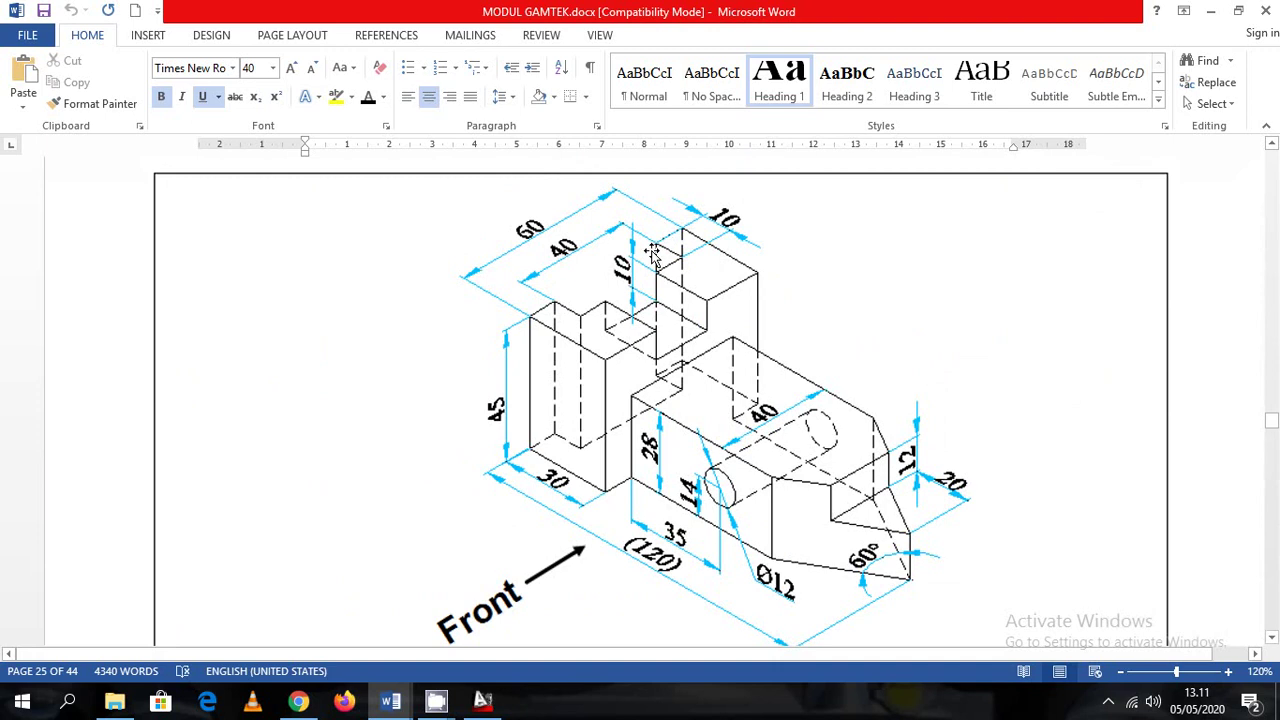
Compare the notes in Document1 with the AutoCAD solid and return to the module's page 25 block drawing
click(390, 700)
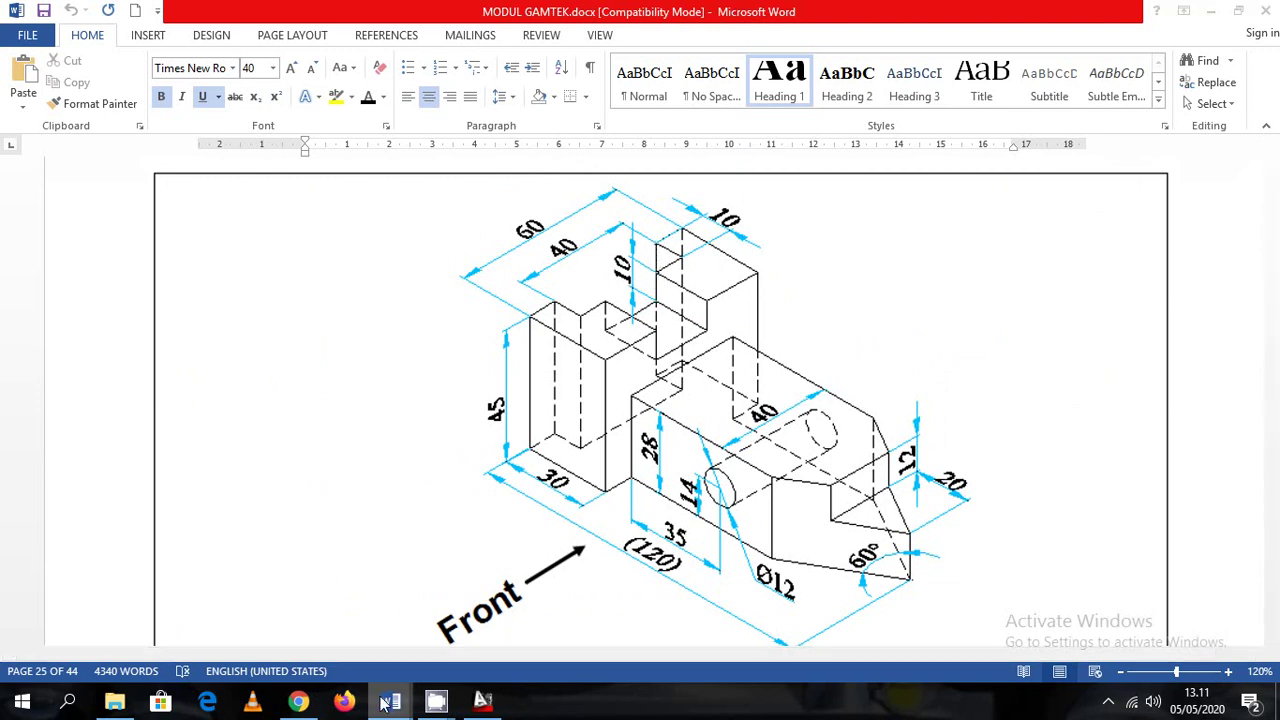
click(490, 630)
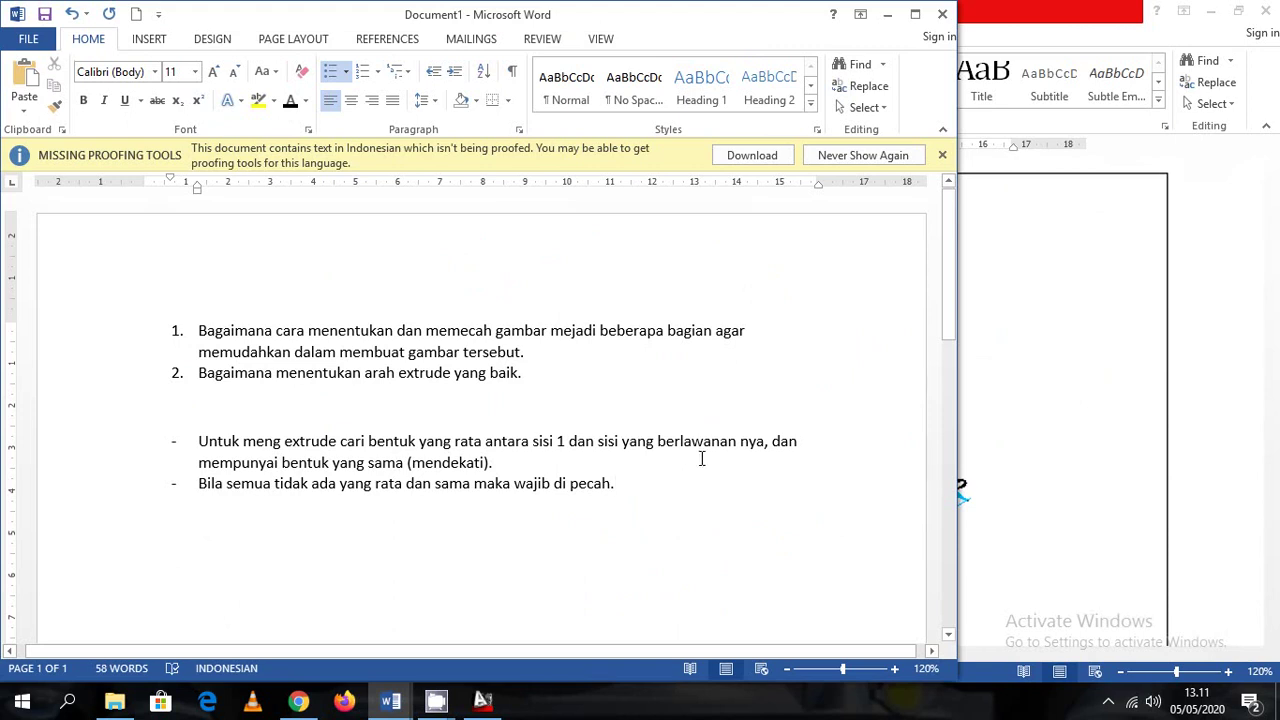
click(481, 688)
mouse_move(395, 700)
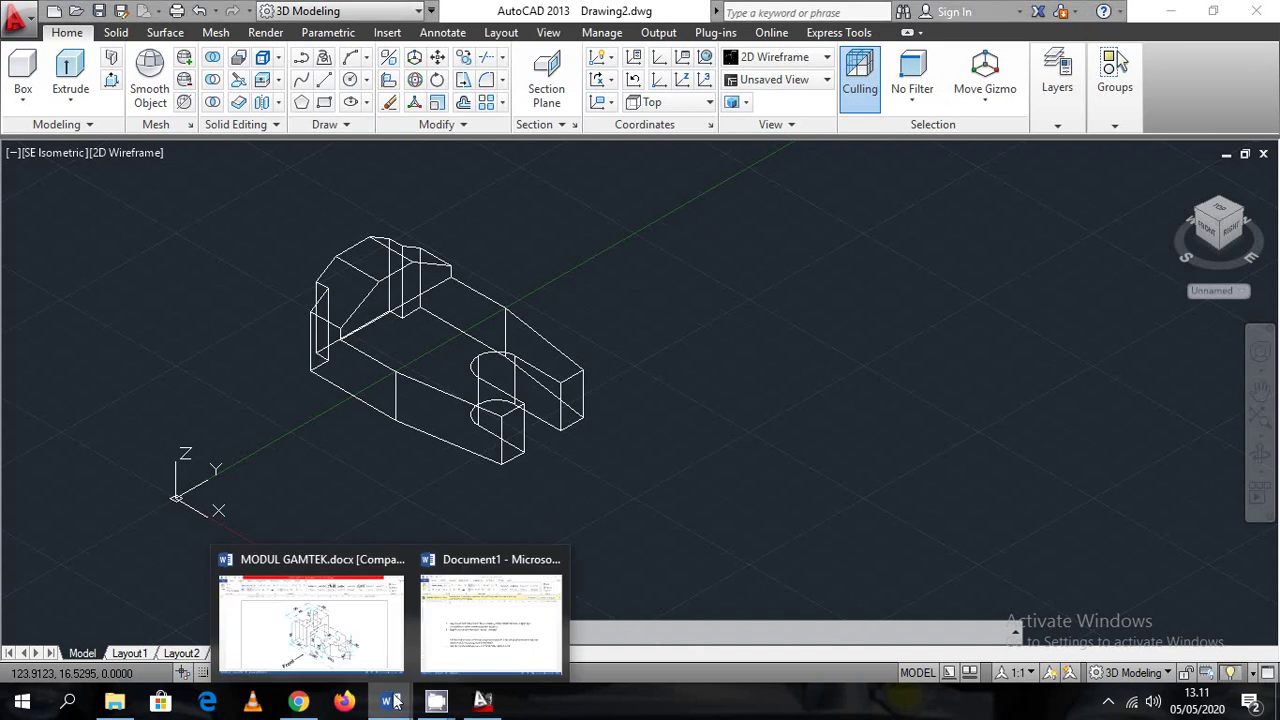
click(345, 612)
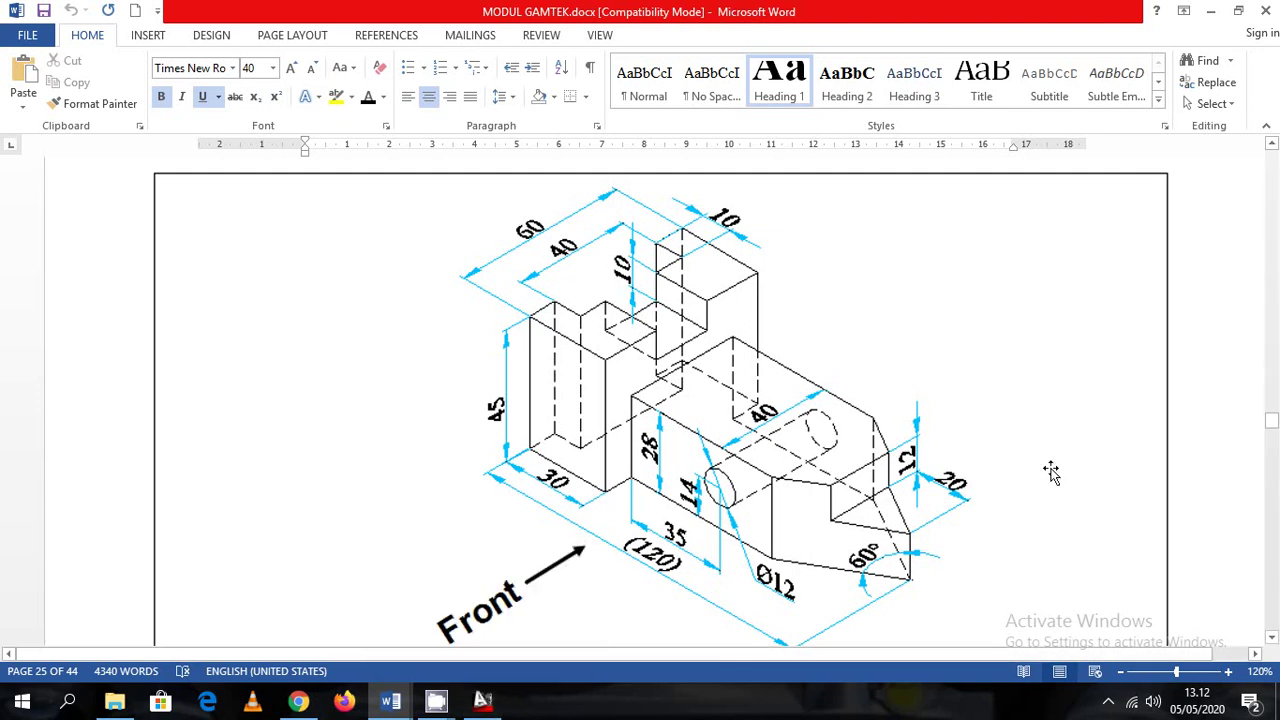
Find the TUGAS – VII gripper drawing on page 29 of the module and examine its parts
scroll(1055, 472, down, 15)
scroll(1070, 473, down, 20)
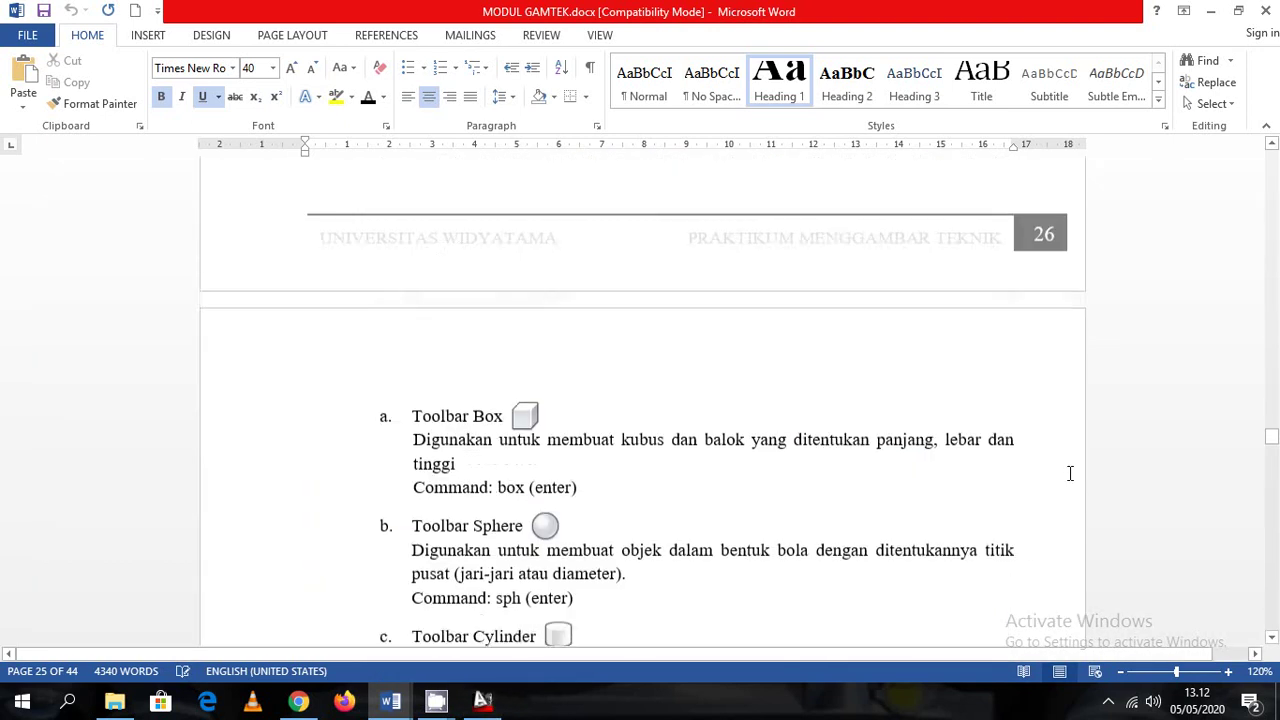
scroll(1078, 470, down, 10)
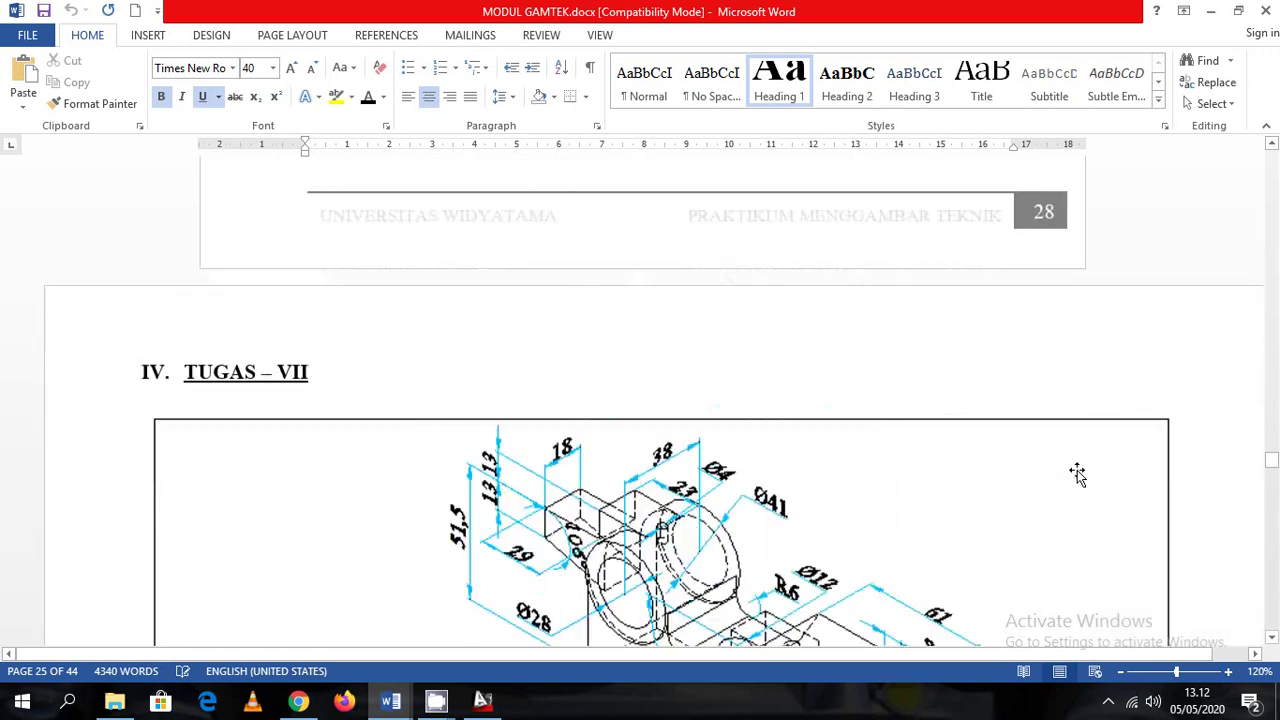
scroll(1070, 475, up, 6)
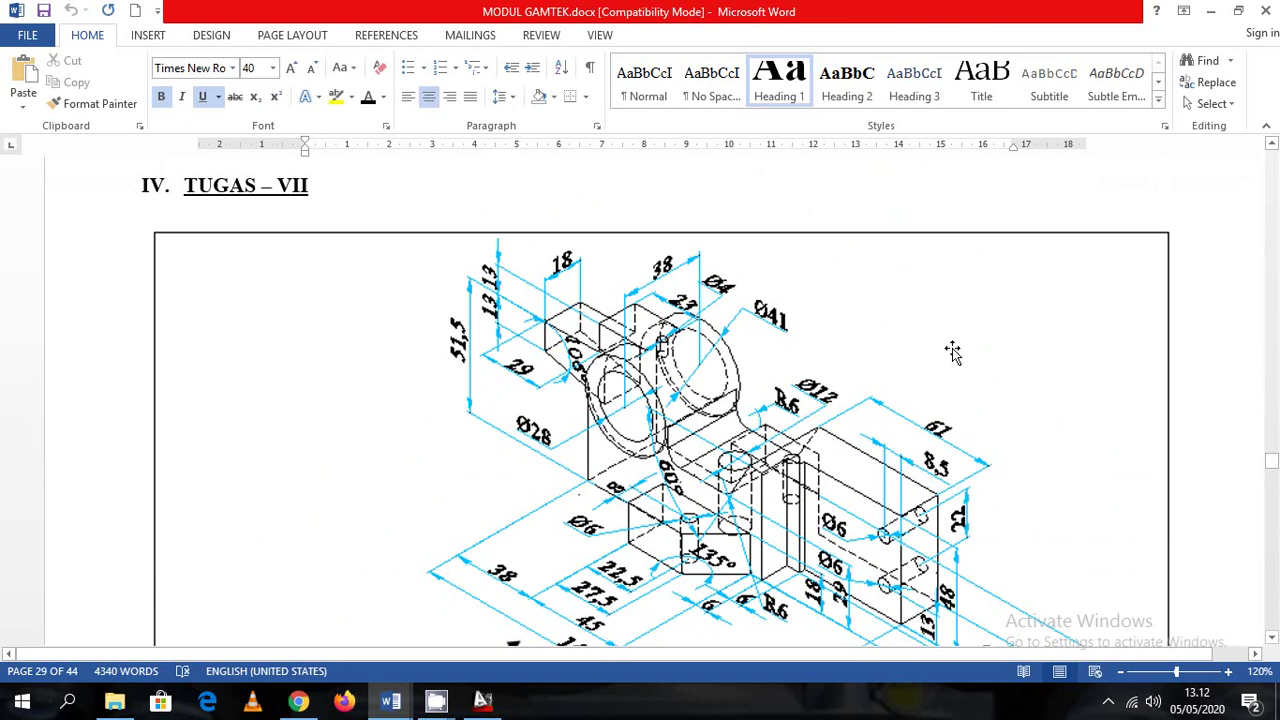
scroll(952, 352, down, 1)
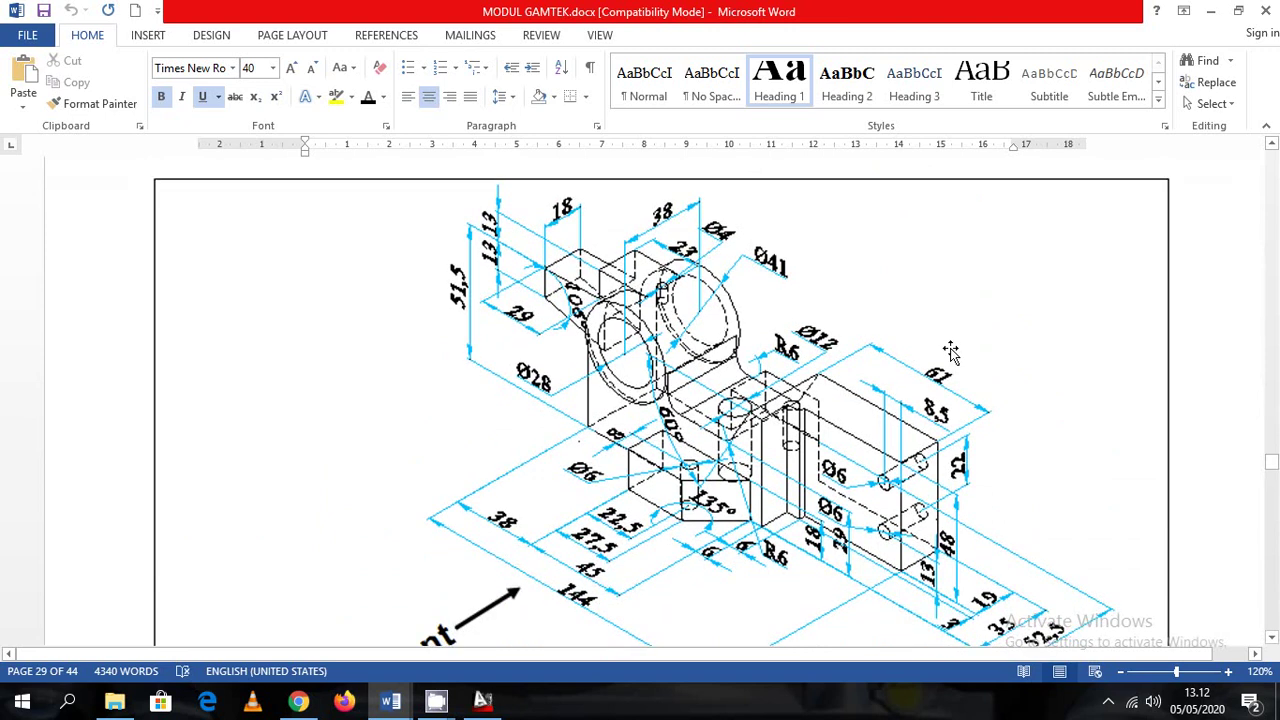
scroll(915, 410, up, 3)
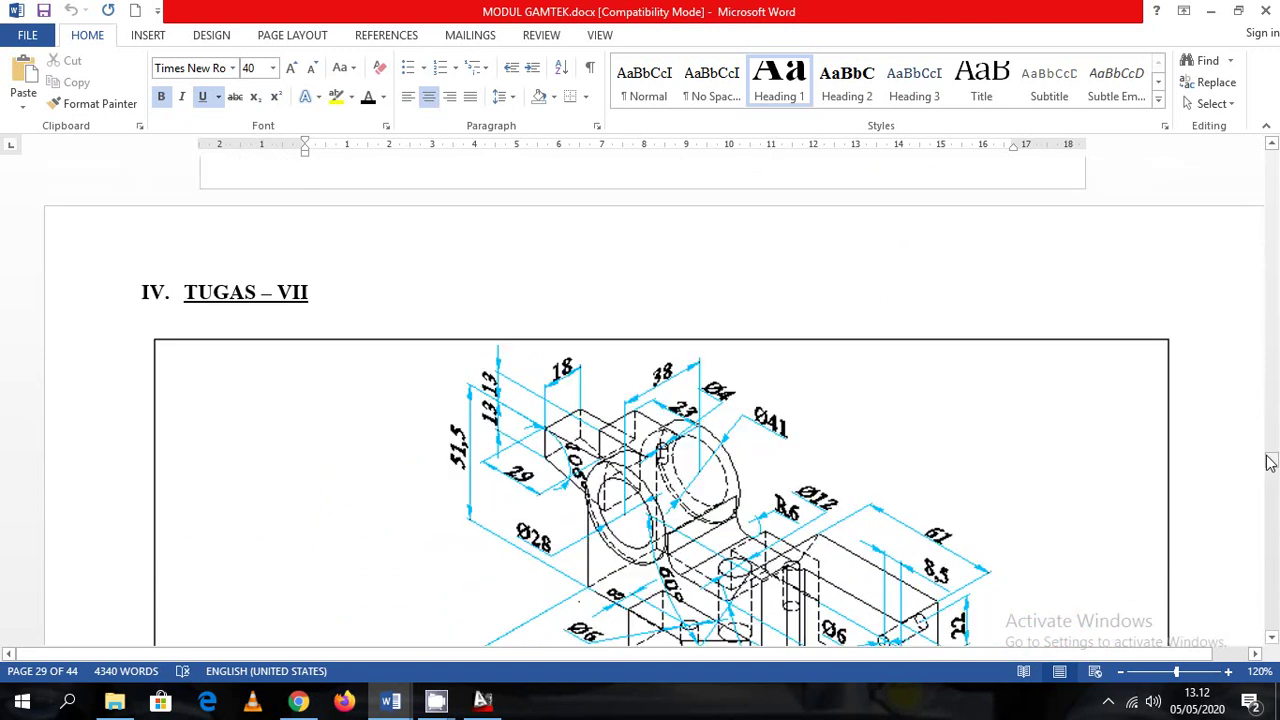
mouse_move(1270, 463)
mouse_down()
mouse_move(1272, 404)
mouse_move(1271, 444)
mouse_up()
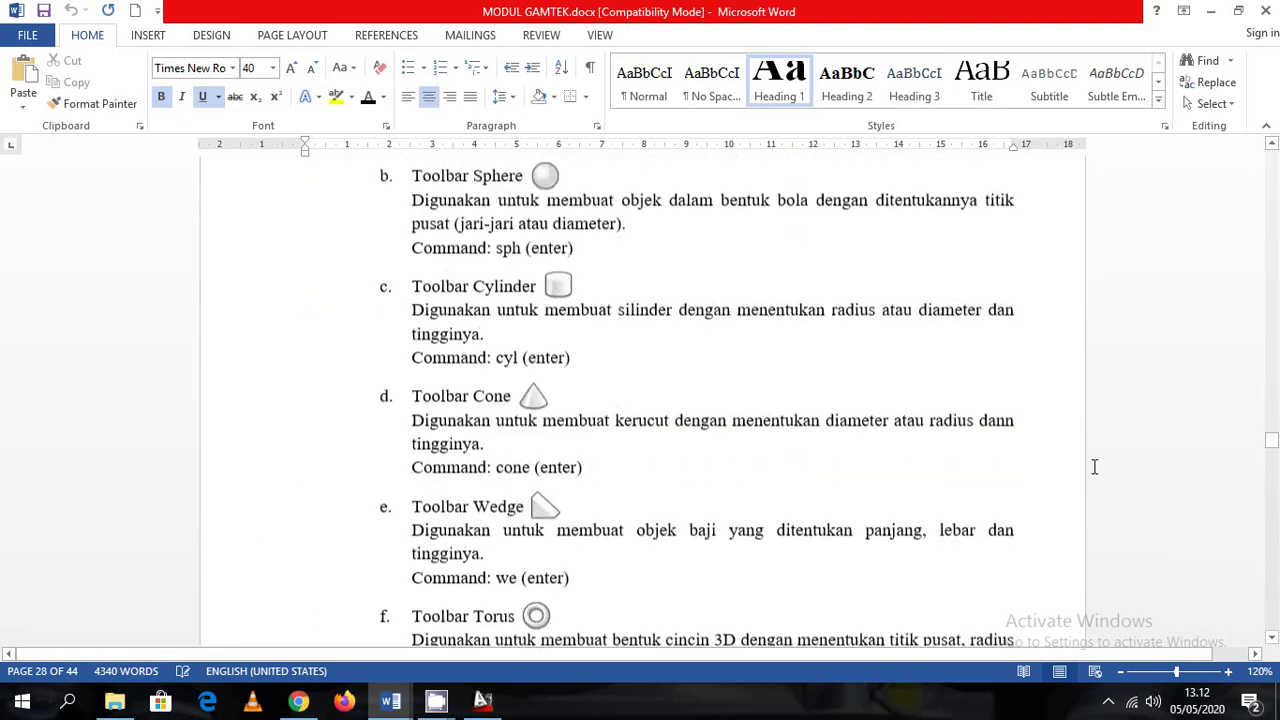
scroll(1094, 467, down, 15)
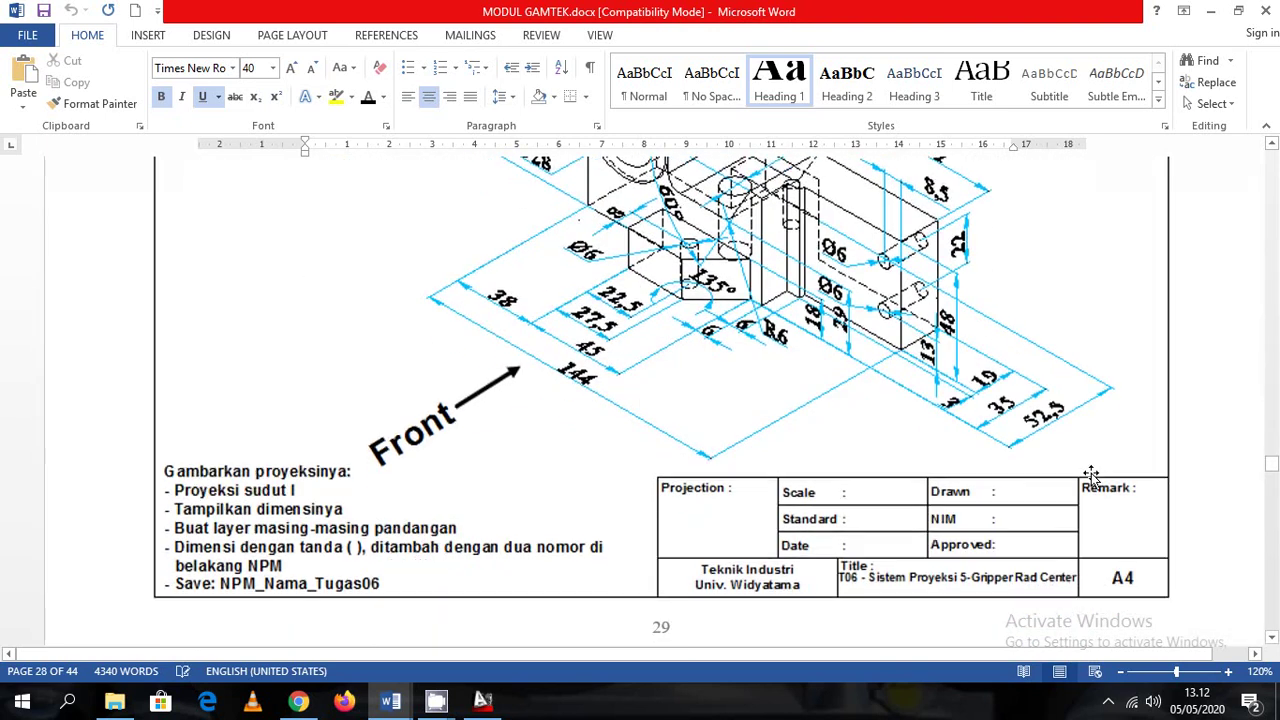
scroll(1092, 477, up, 1)
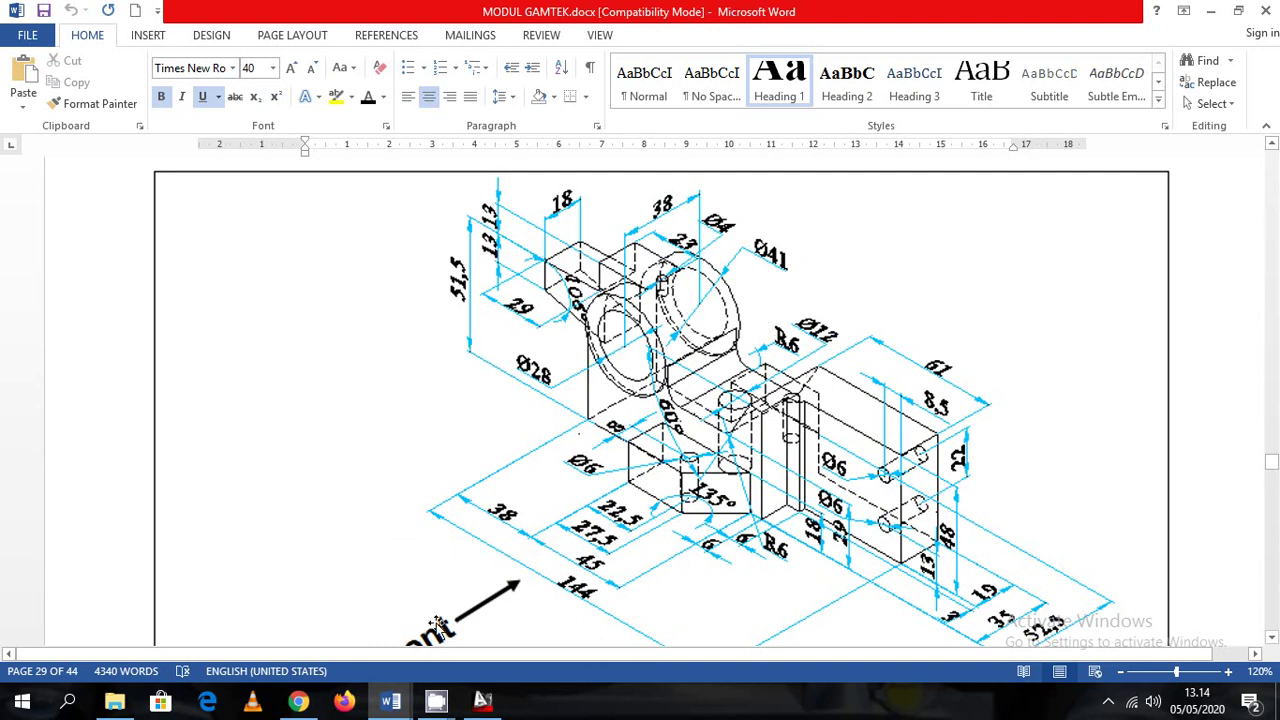
Switch to AutoCAD, erase the existing forked block solid and set the view to Front
click(486, 704)
click(199, 168)
click(571, 451)
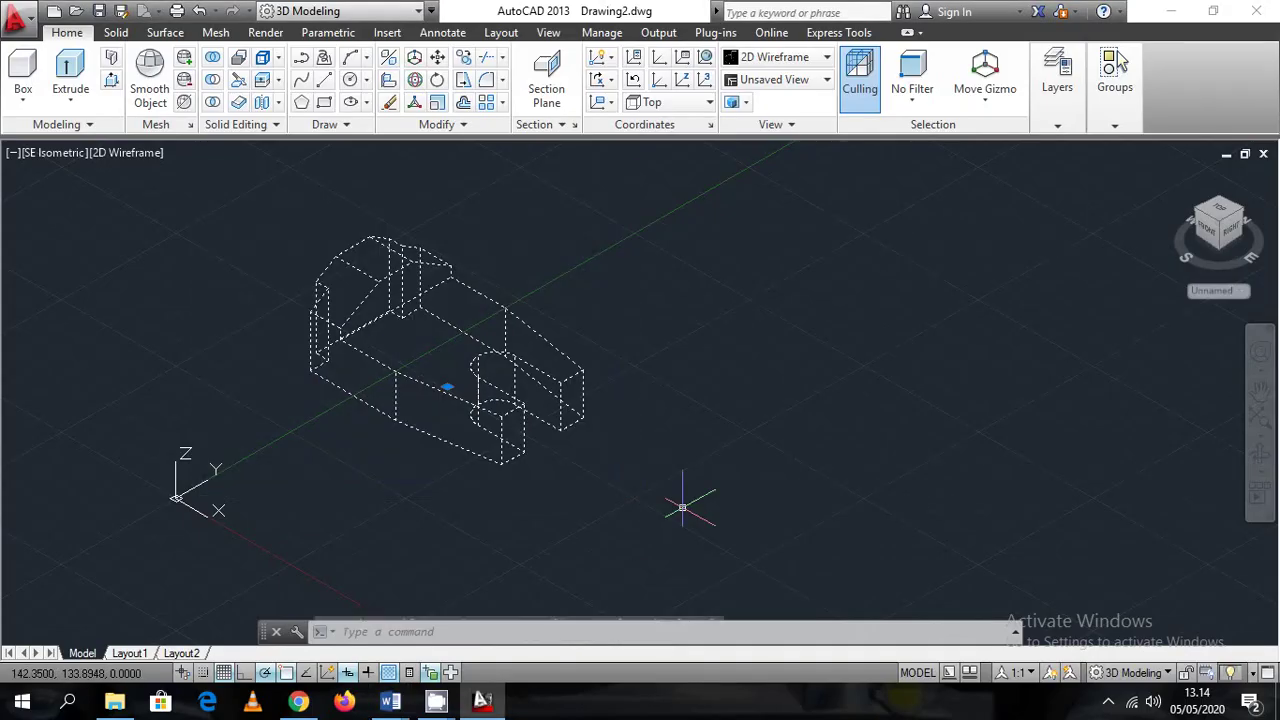
key(Delete)
click(80, 152)
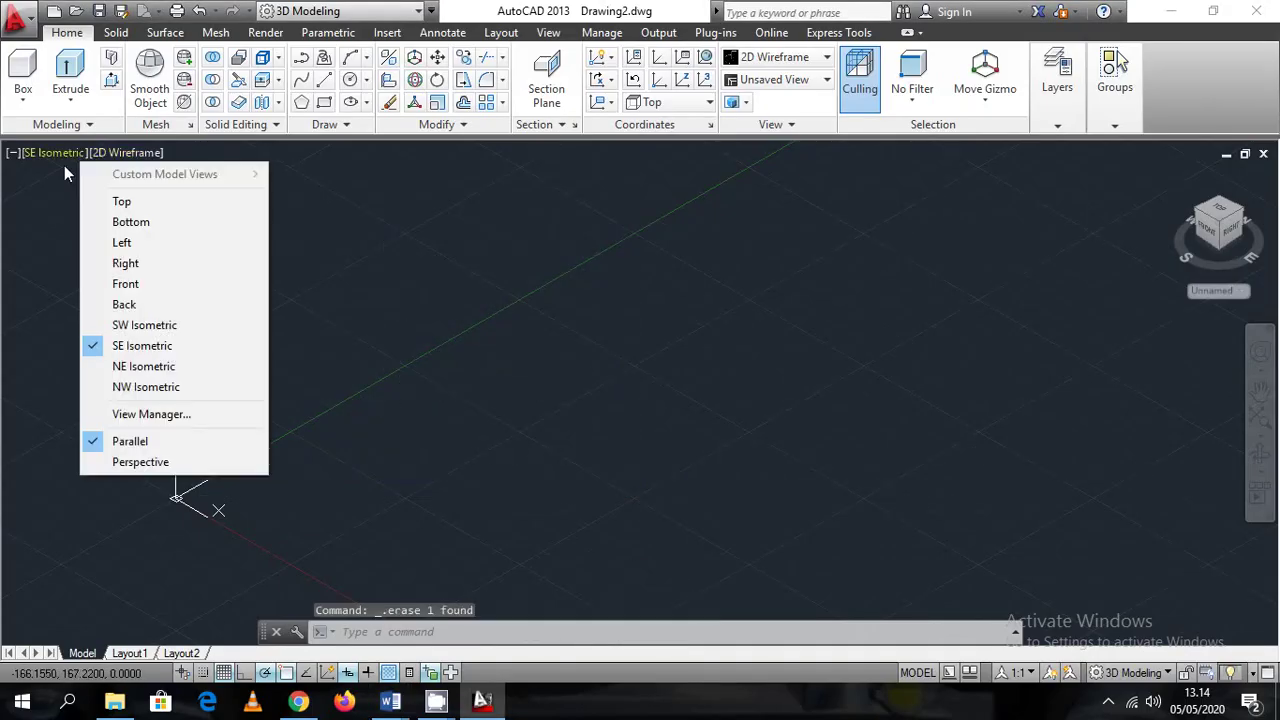
click(150, 283)
Draw a circle of diameter 41 in the empty area above and right of the origin
scroll(699, 388, down, 3)
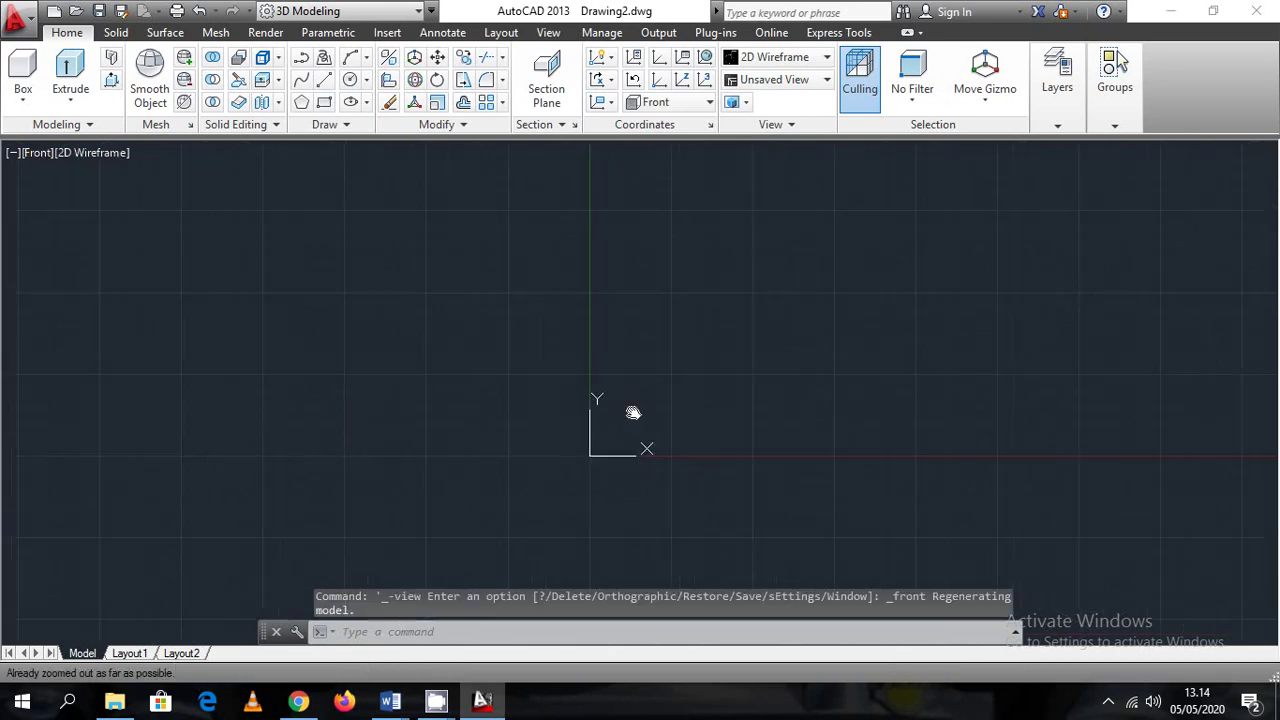
scroll(283, 489, down, 2)
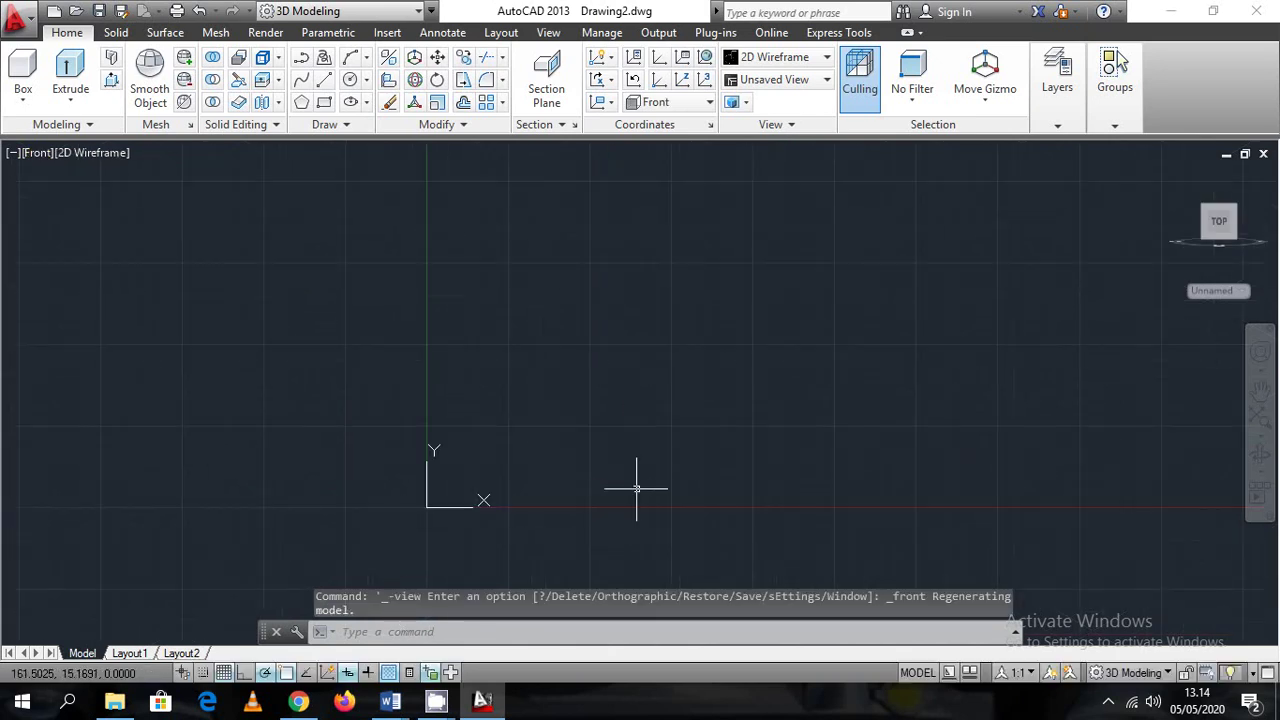
text(c)
key(Return)
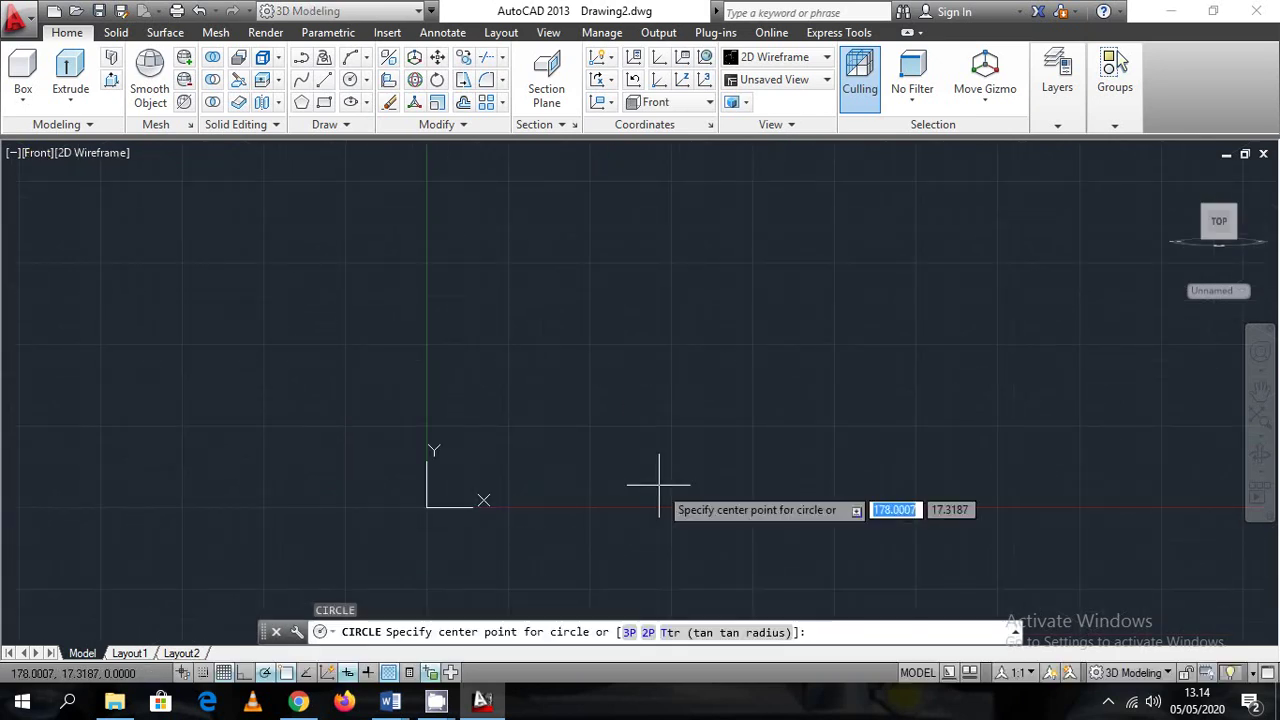
click(653, 322)
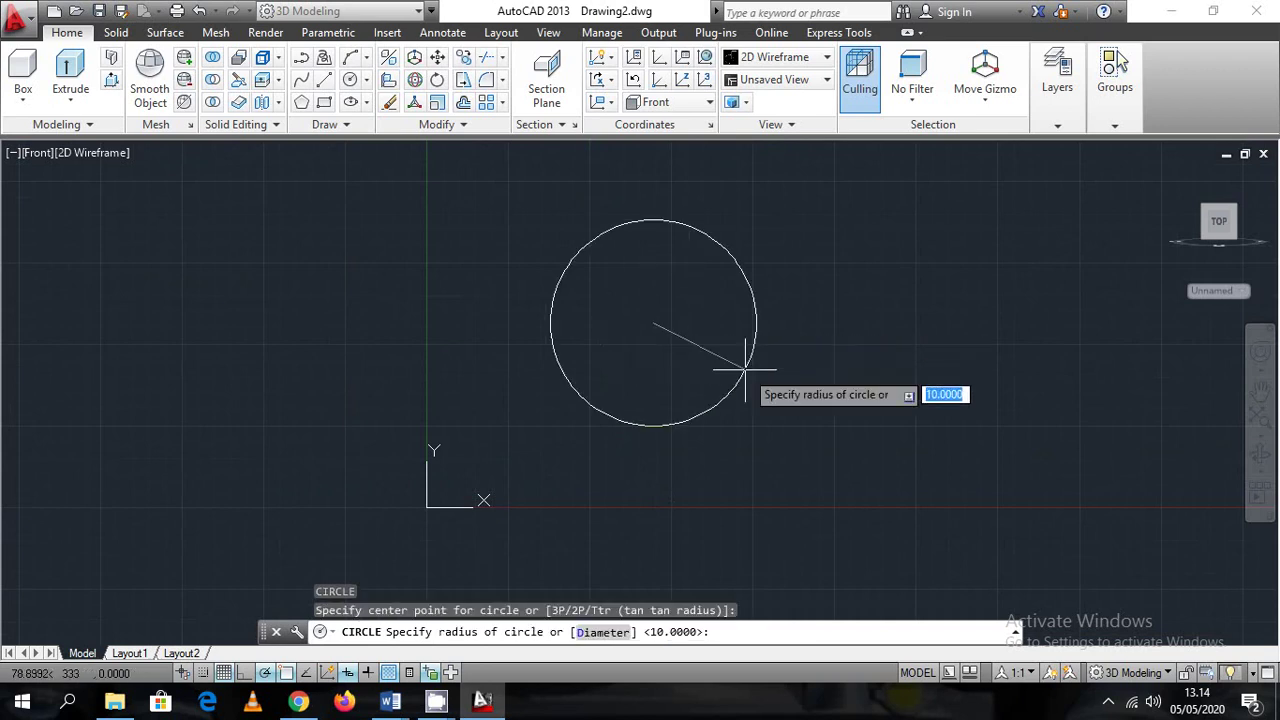
text(d)
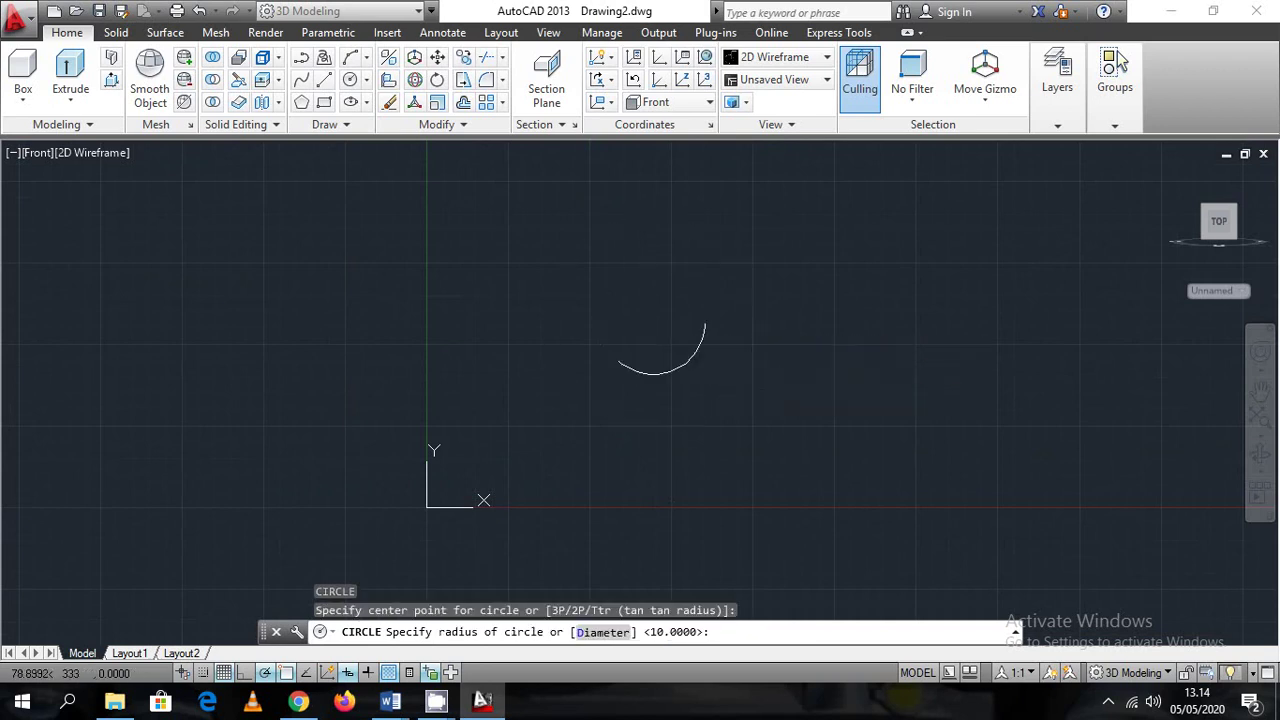
key(Return)
text(41)
key(Return)
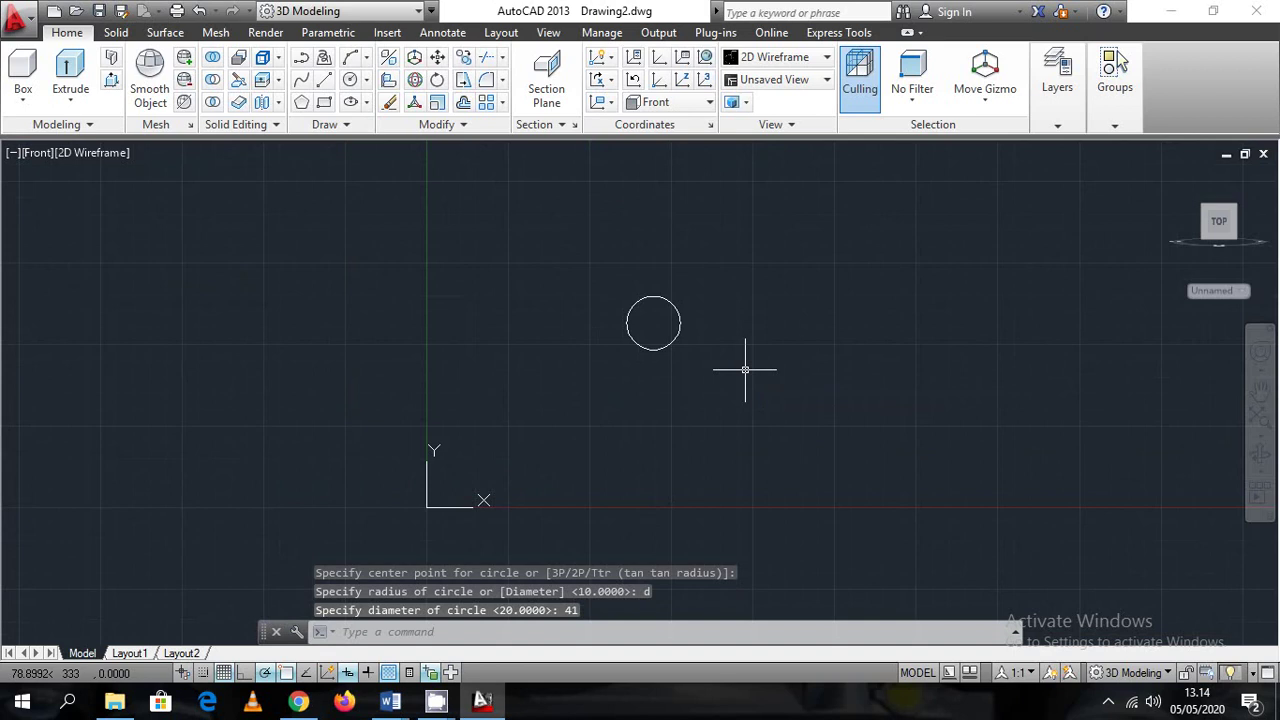
Check the gripper dimensions in MODUL GAMTEK.docx and draw a horizontal line 23 long leftward from the circle's top quadrant
scroll(637, 332, up, 2)
text(l)
key(Return)
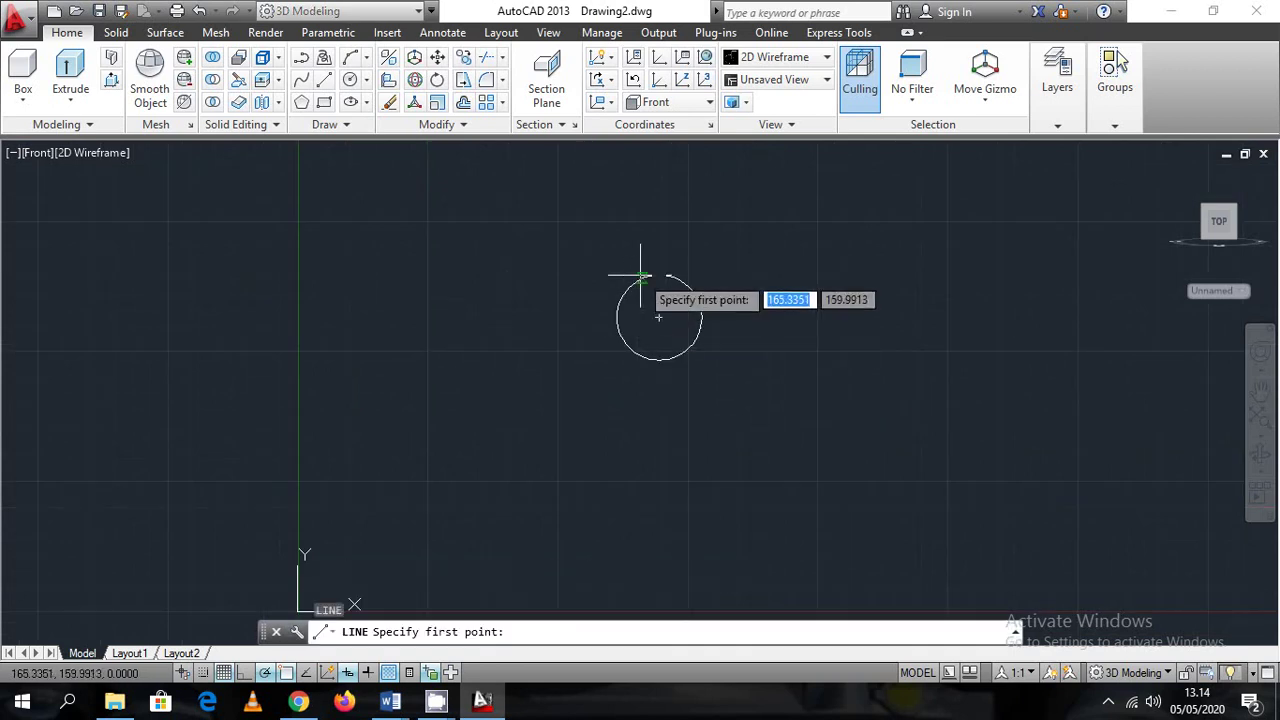
click(663, 272)
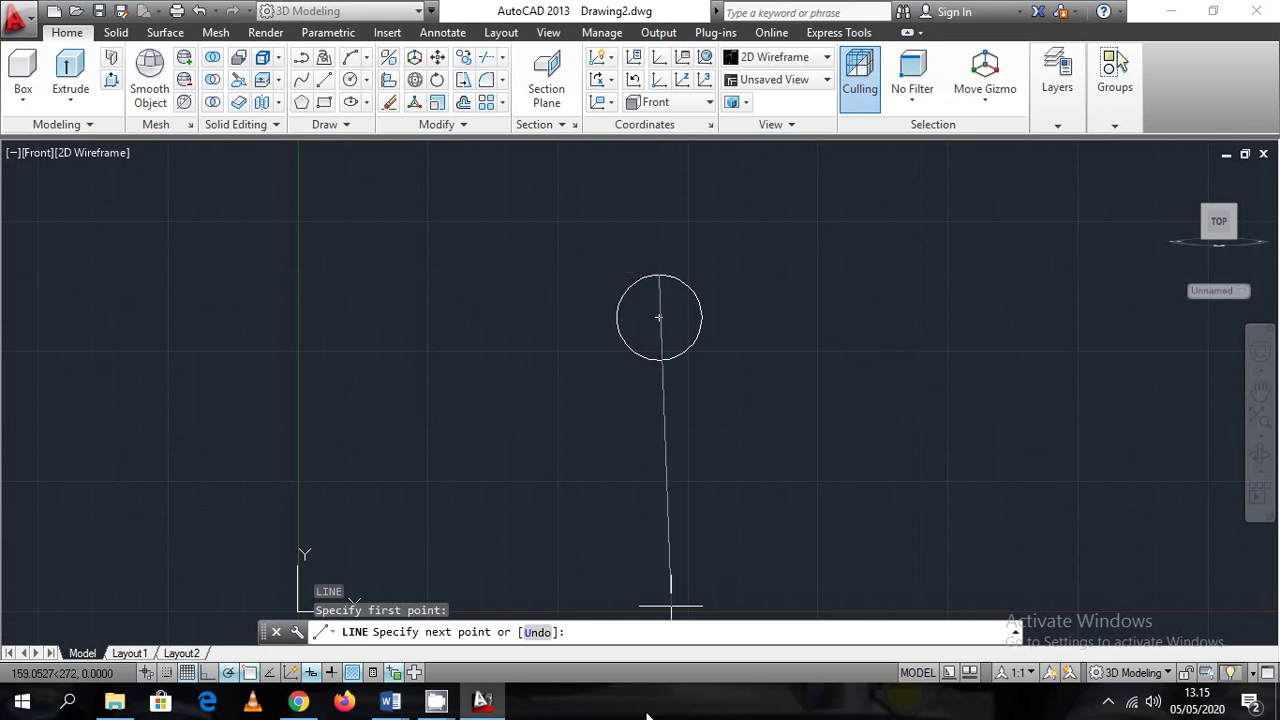
key(alt+Tab)
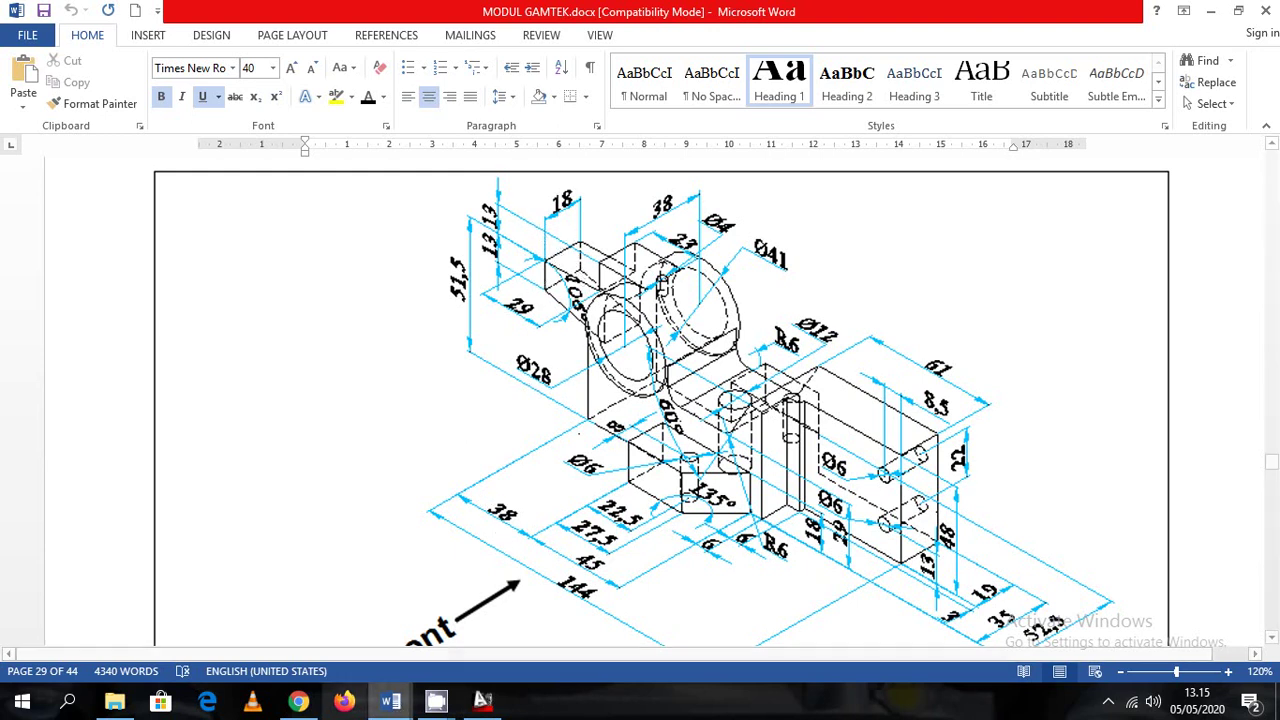
click(482, 701)
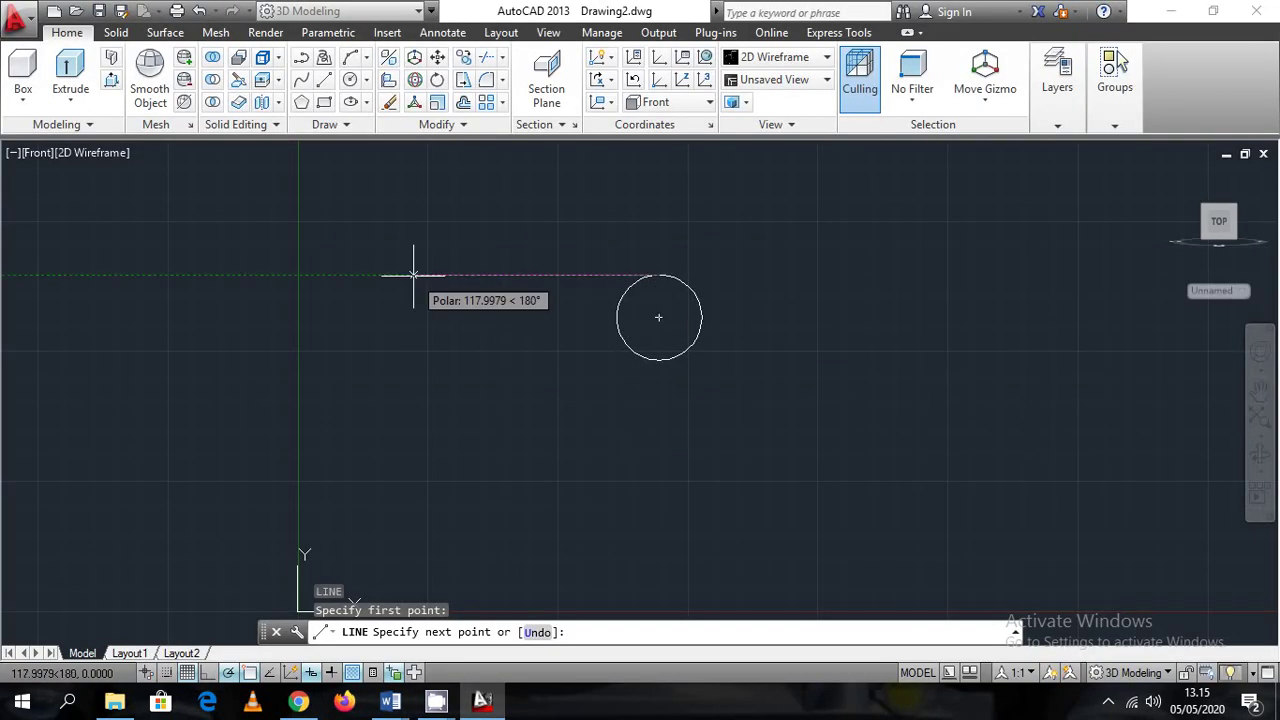
text(23)
key(Return)
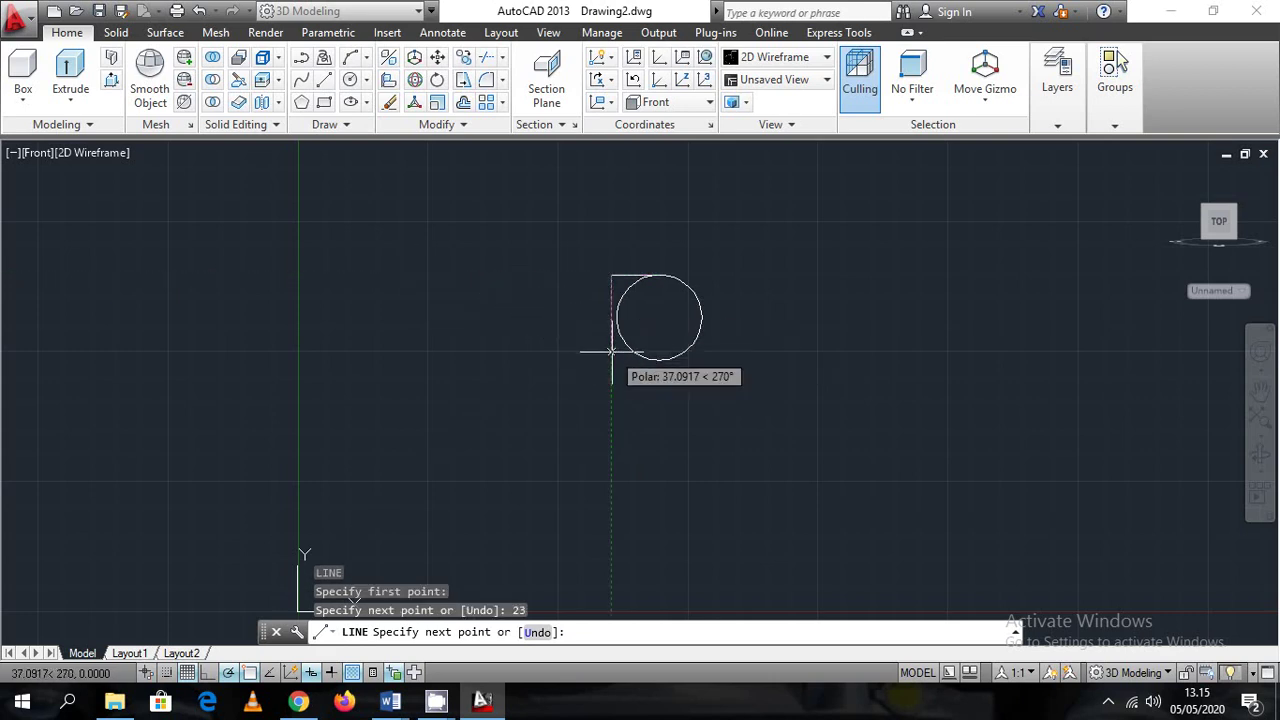
Continue the outline from that line's free end with segments 13 down, 29 left and 13 down
text(13)
key(Return)
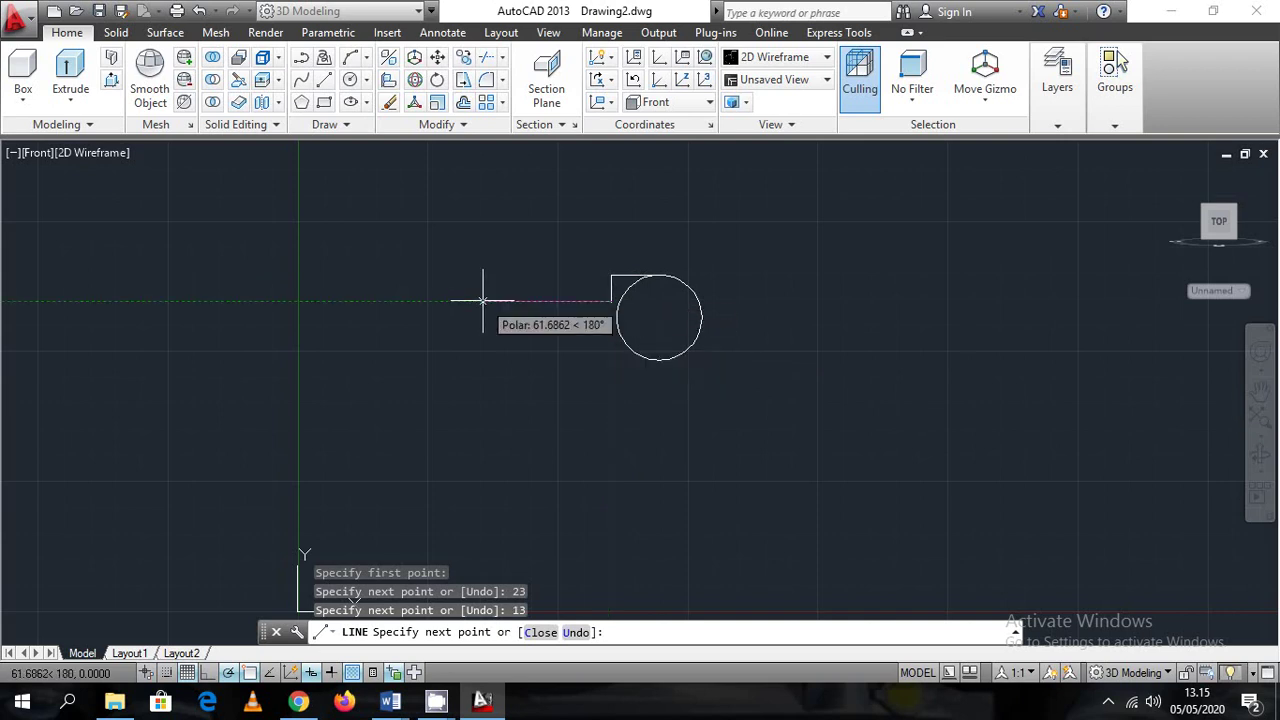
text(29)
key(Return)
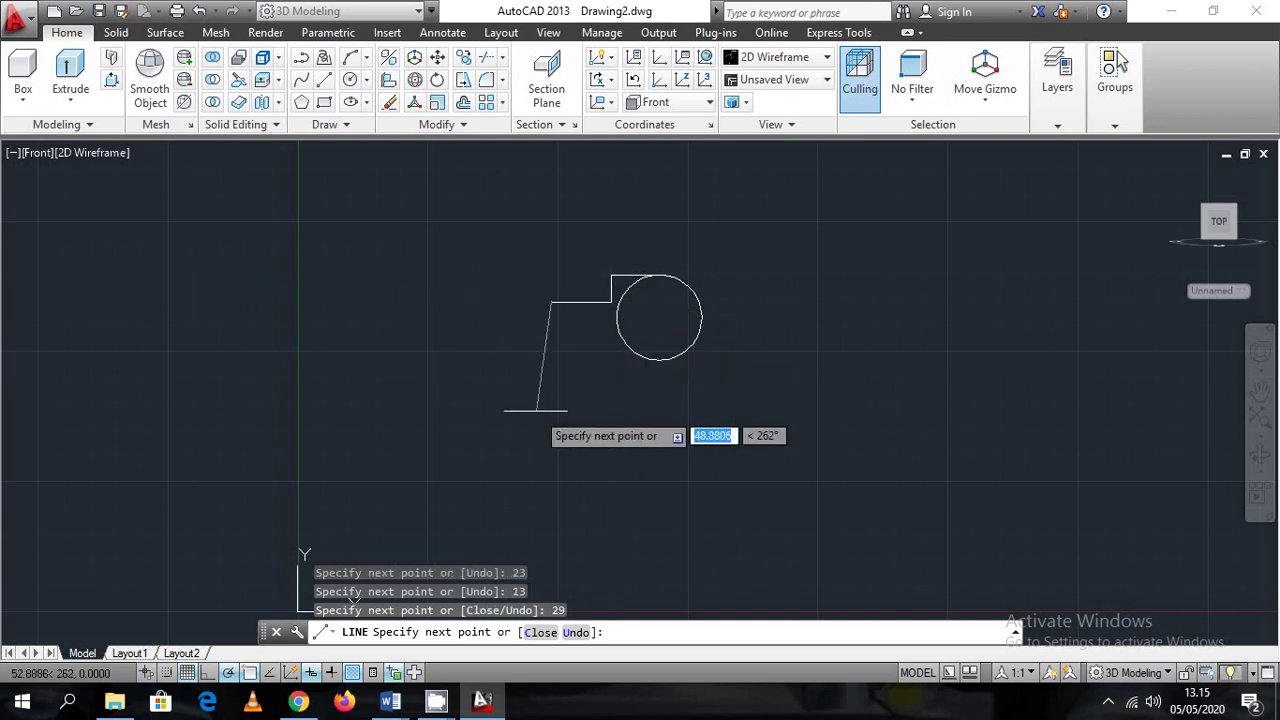
text(13)
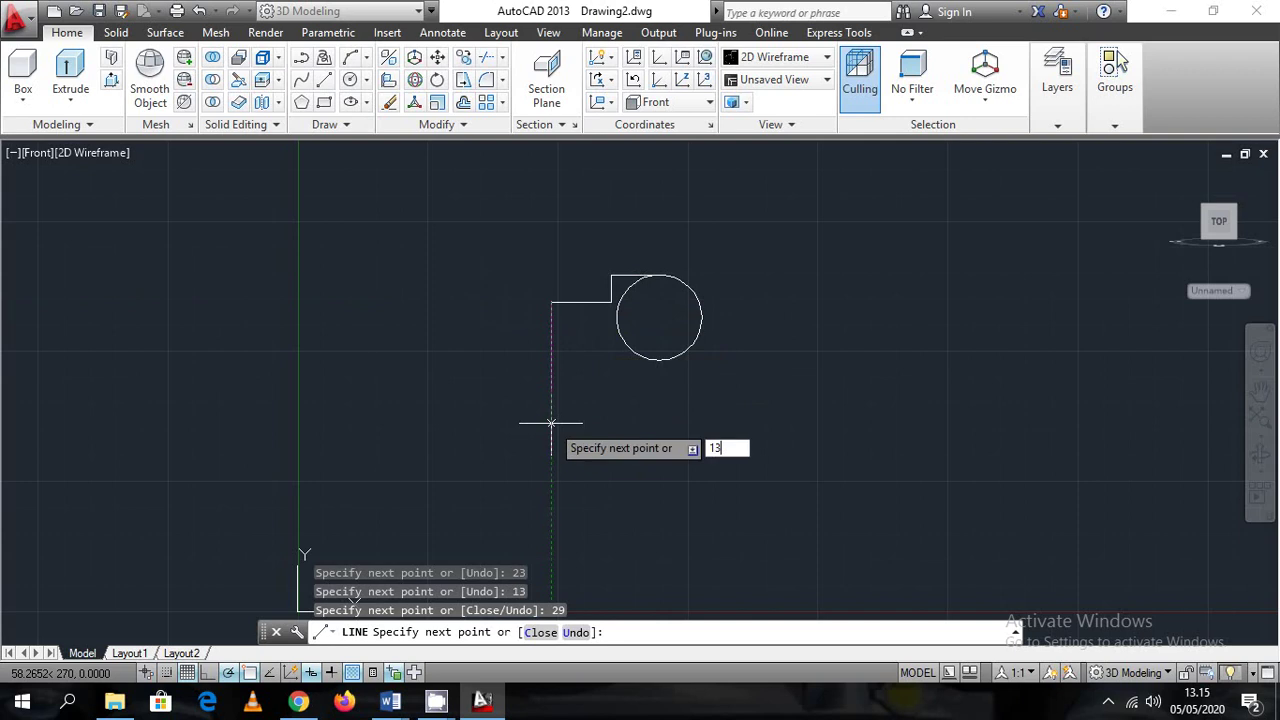
key(Return)
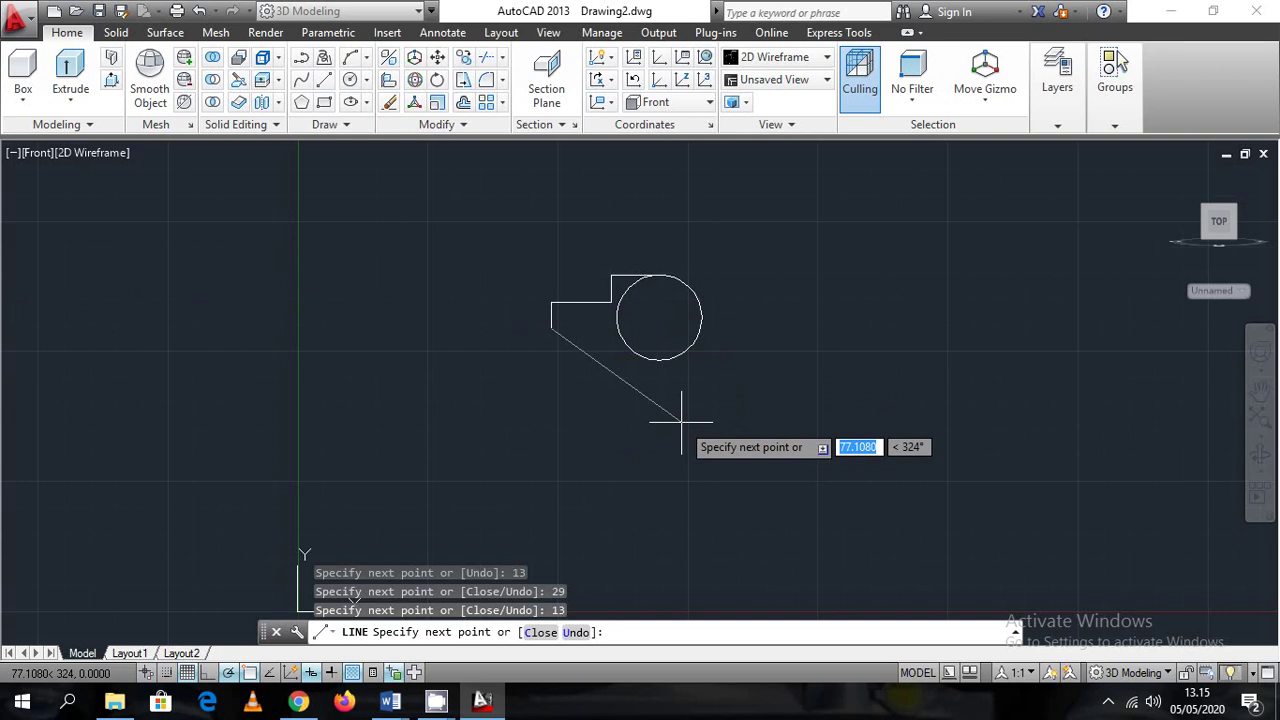
key(Escape)
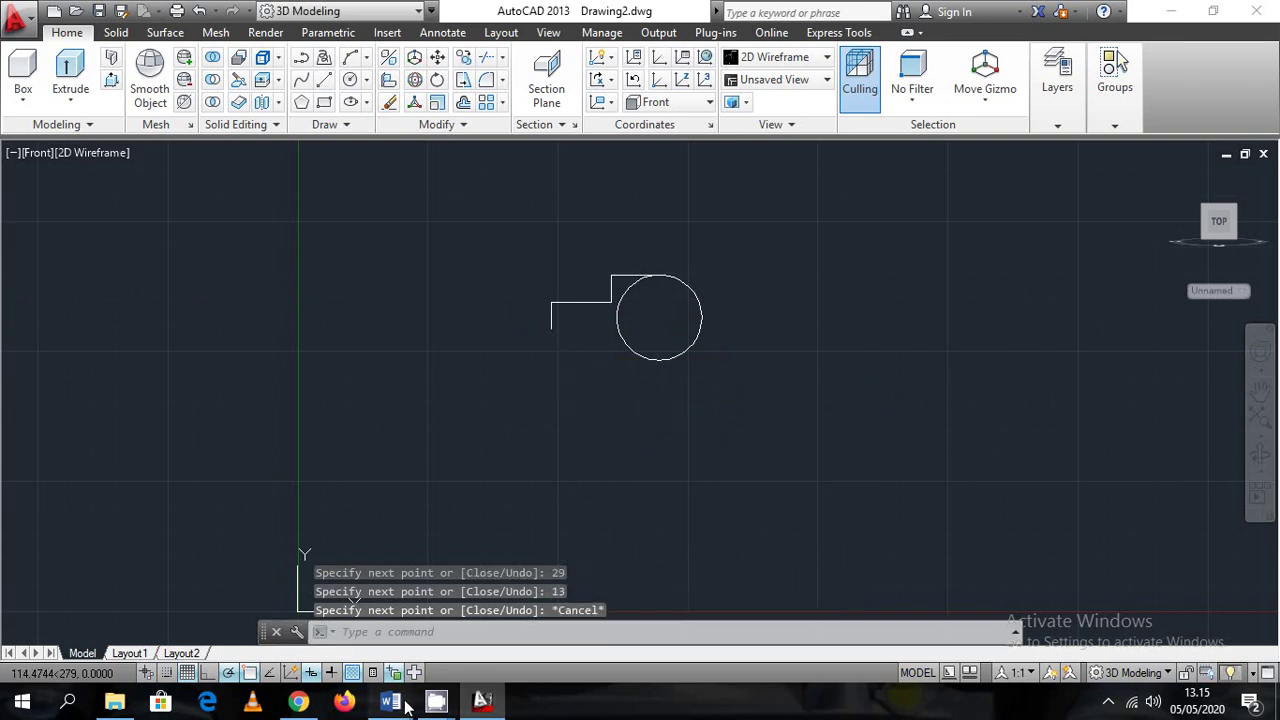
Recheck the module drawing and draw a line at -16° from the outline's lower end to just past the circle's edge
mouse_move(405, 706)
click(345, 655)
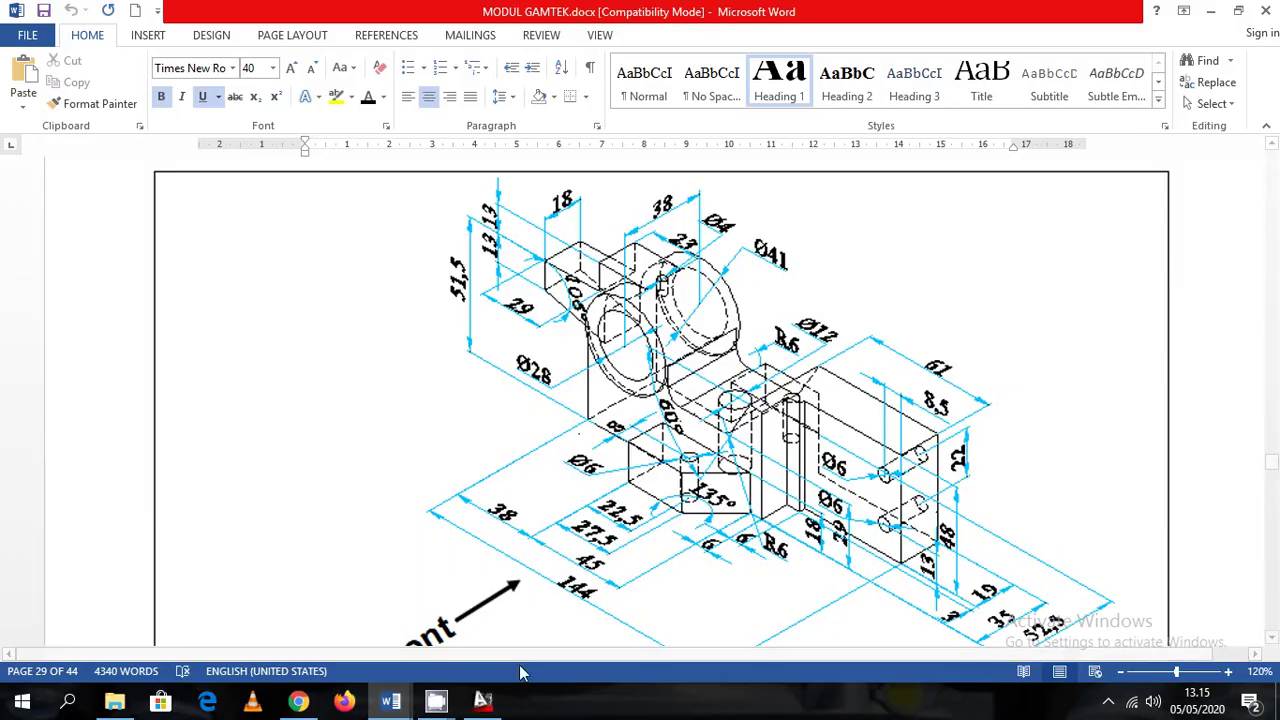
click(481, 703)
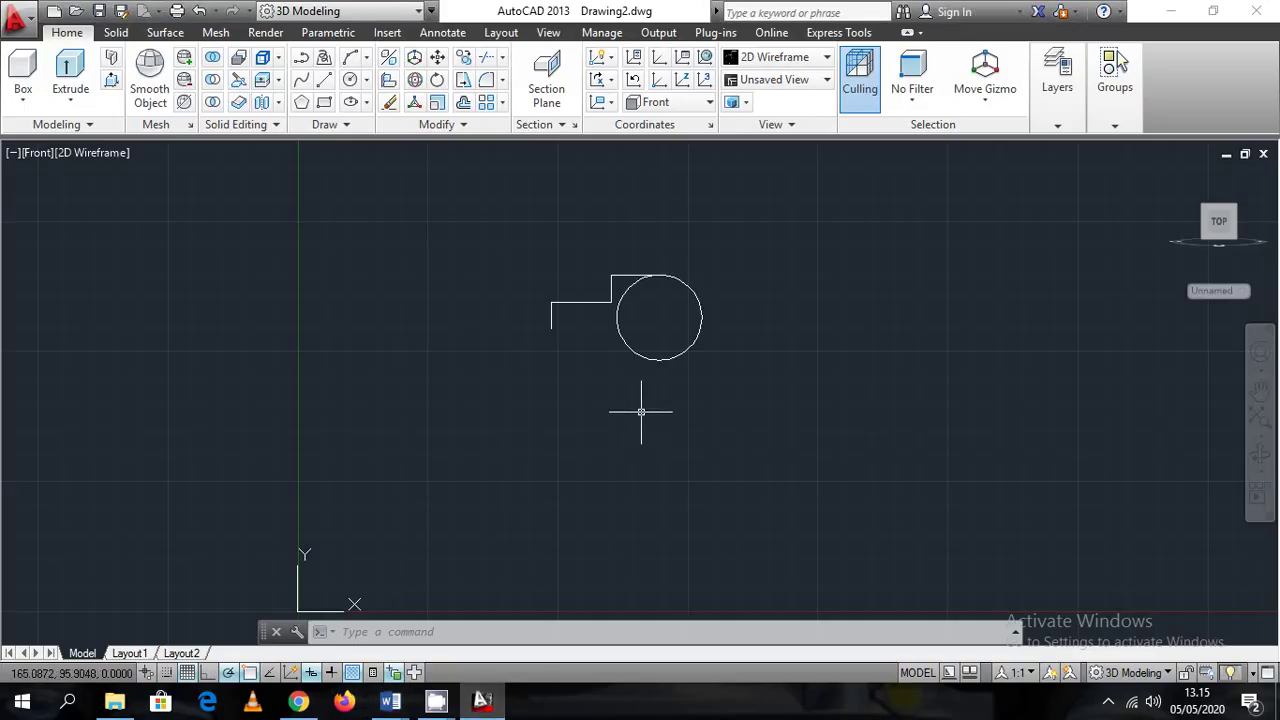
text(l)
key(Return)
click(551, 328)
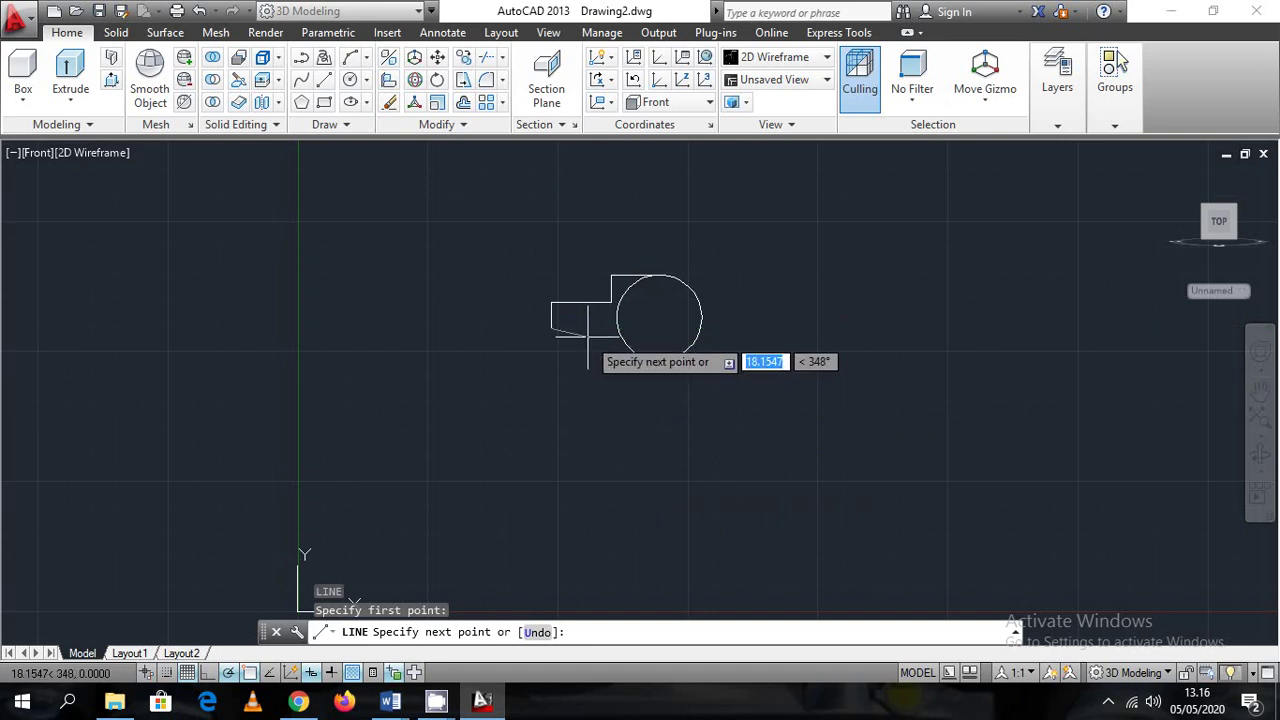
text(<-16)
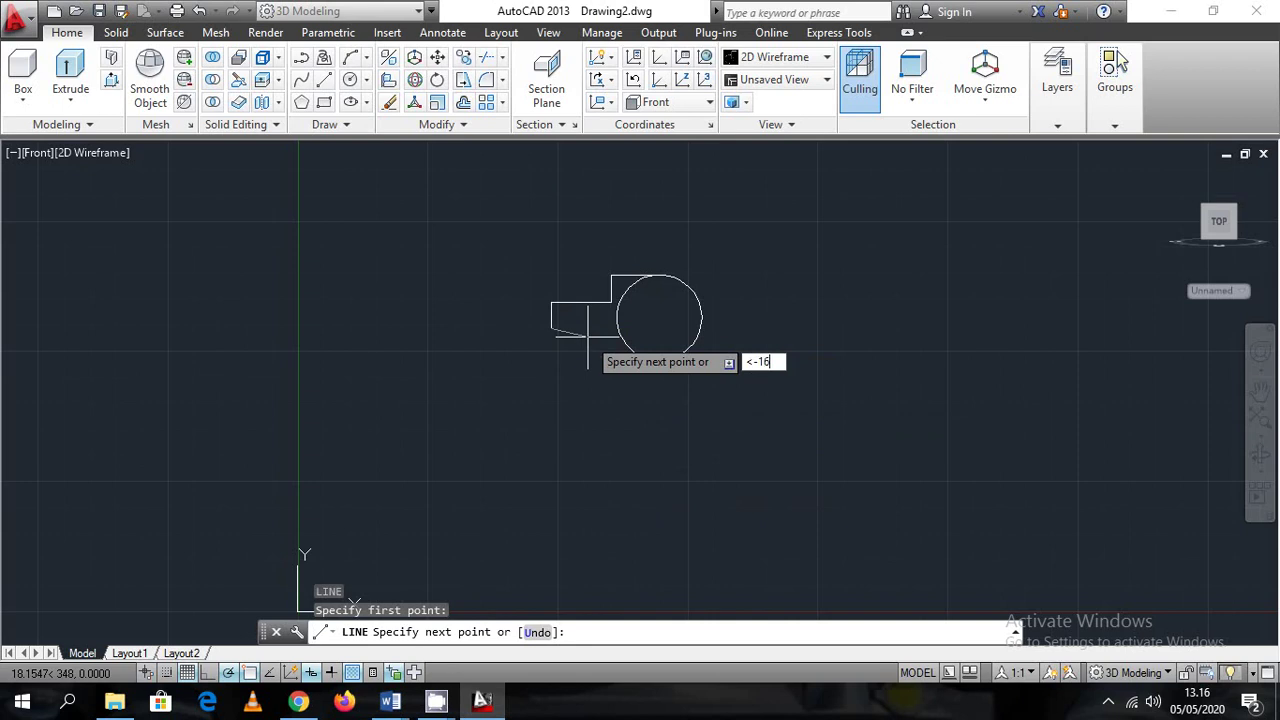
key(Return)
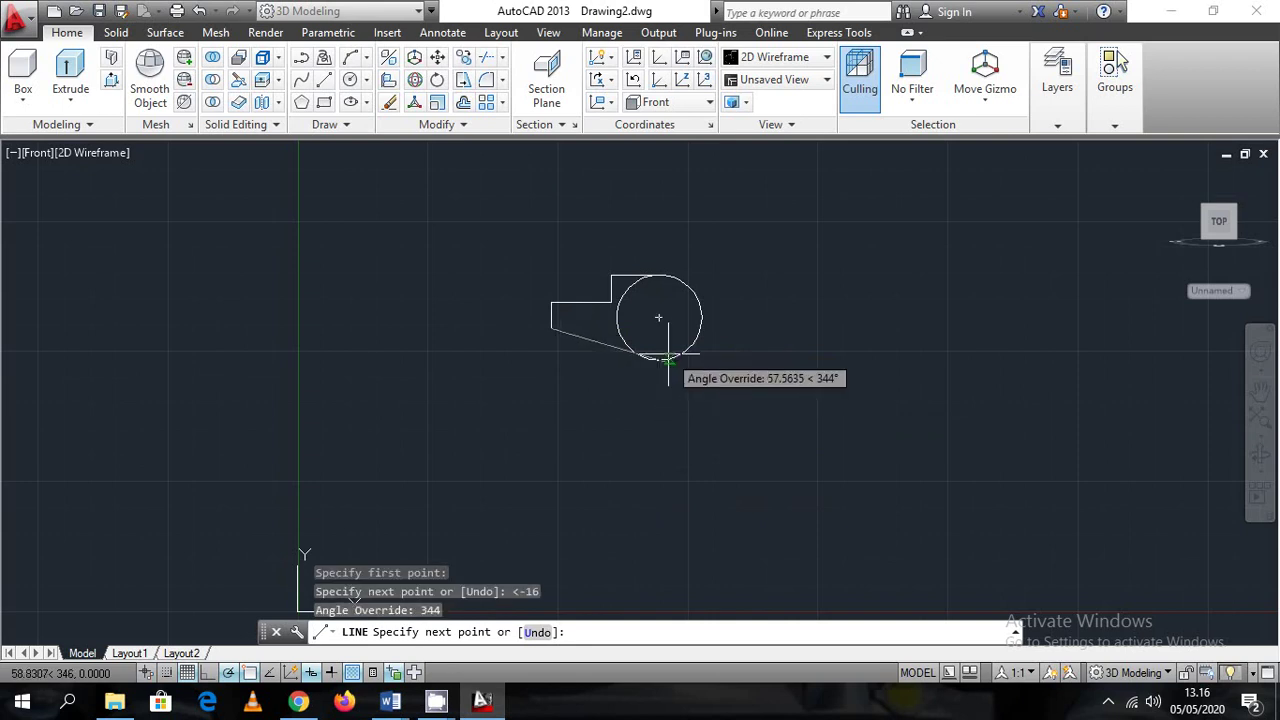
scroll(664, 353, up, 3)
click(586, 360)
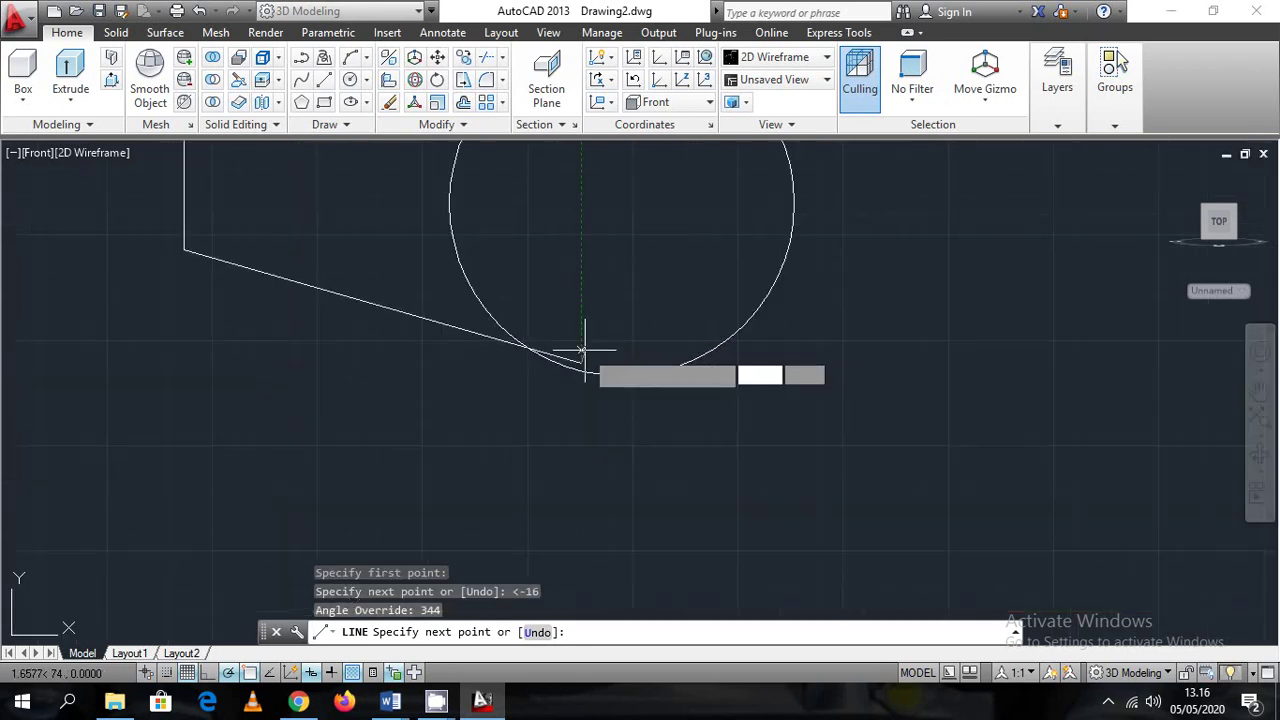
key(Escape)
Trim the end of the sloped line that extends inside the circle
text(tr)
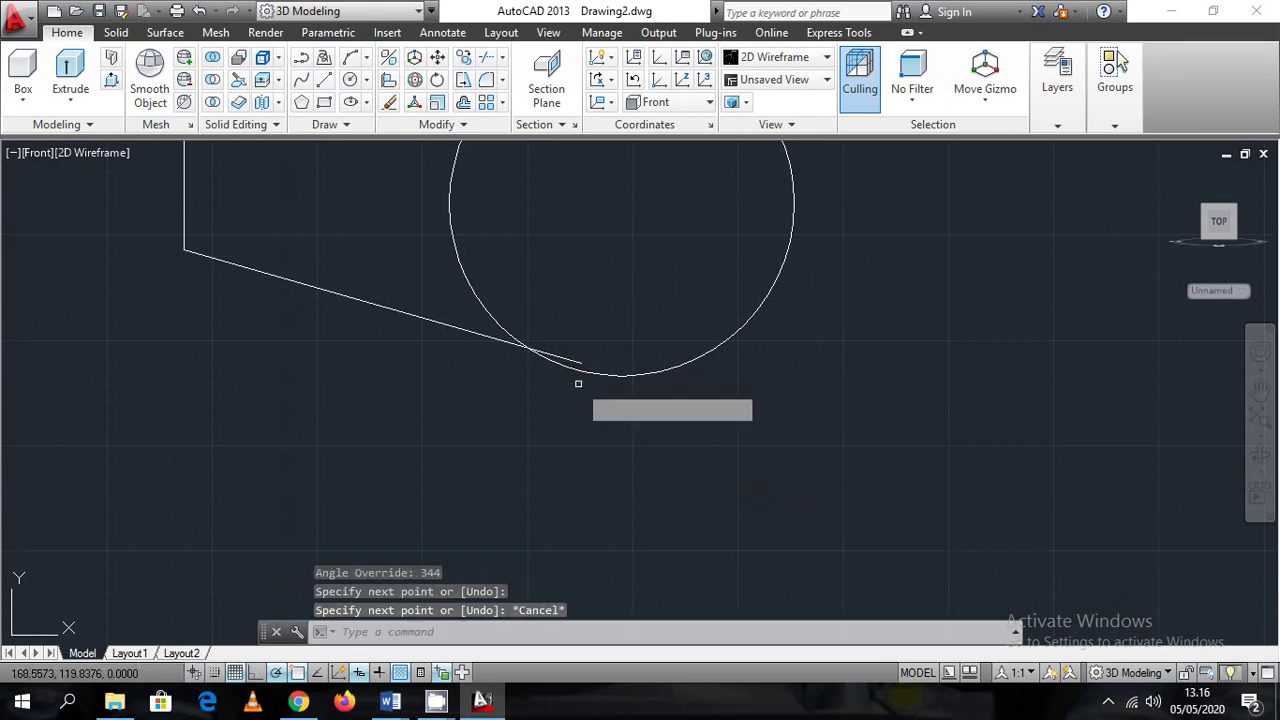
key(Return)
key(Return)
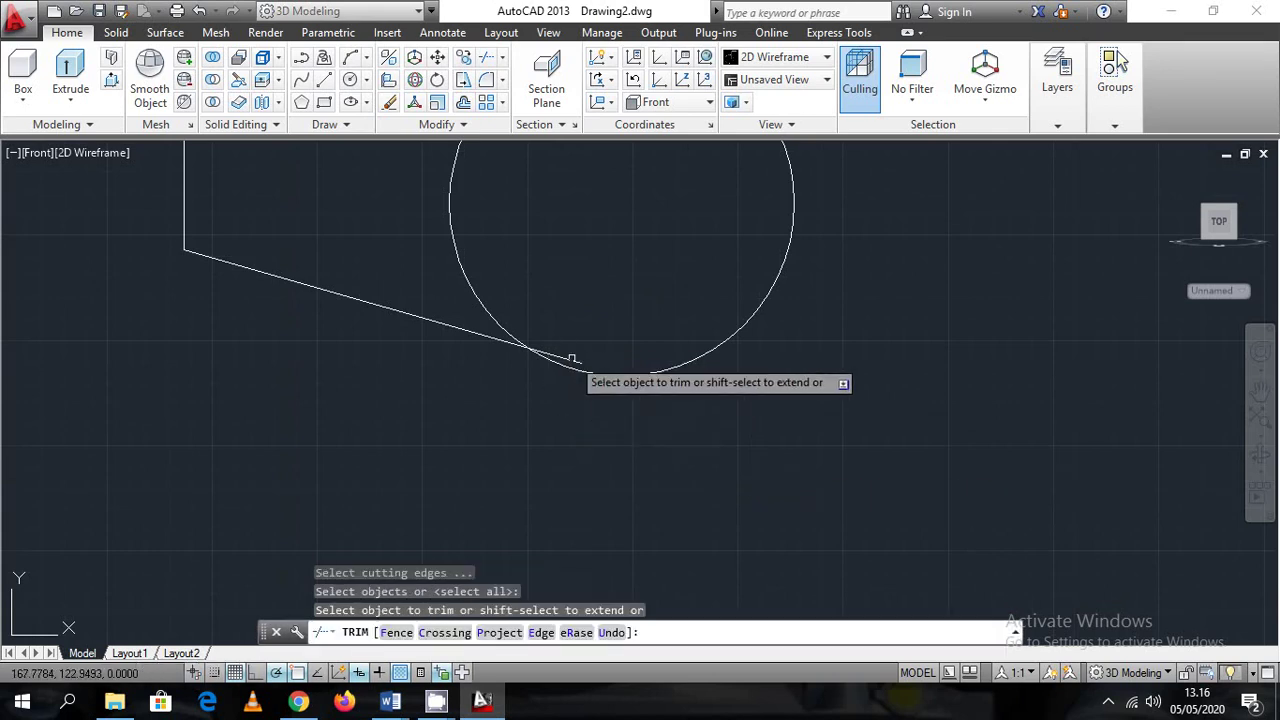
key(Escape)
After consulting the module drawing, draw a line 51.5 down from the outline's upper-left corner and a horizontal base line rightward beneath the circle
scroll(609, 451, down, 4)
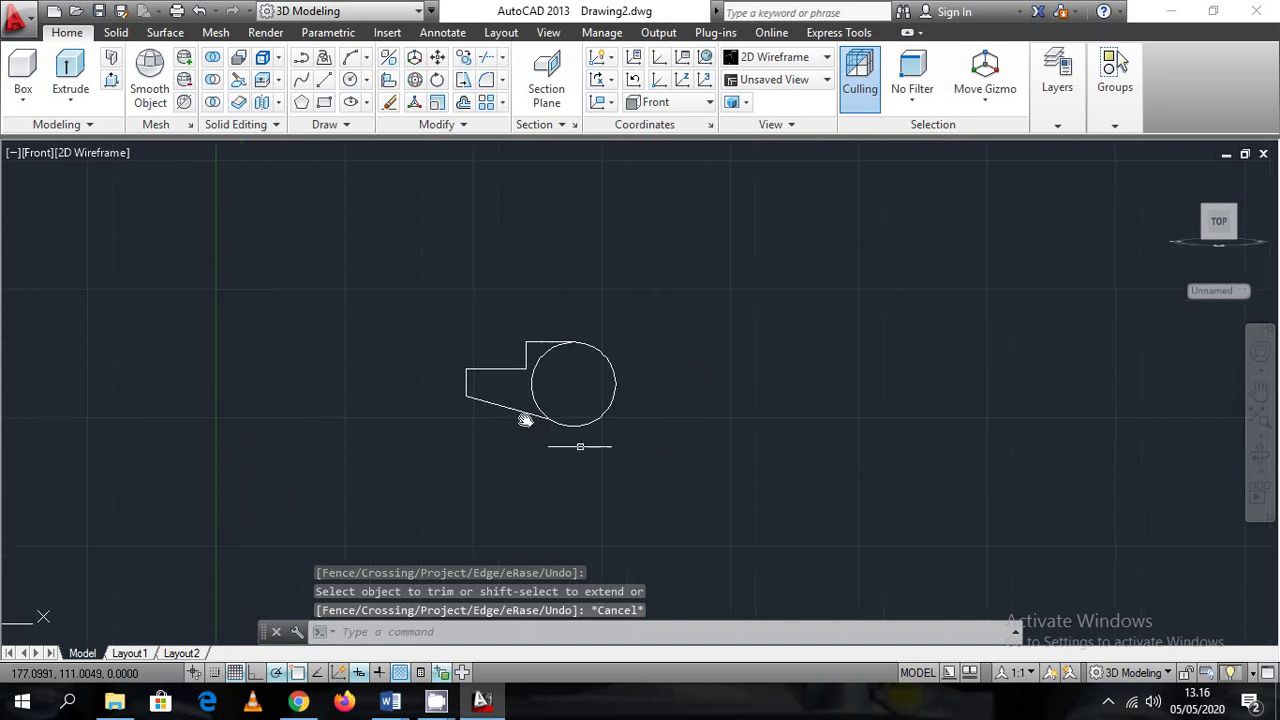
scroll(514, 412, up, 1)
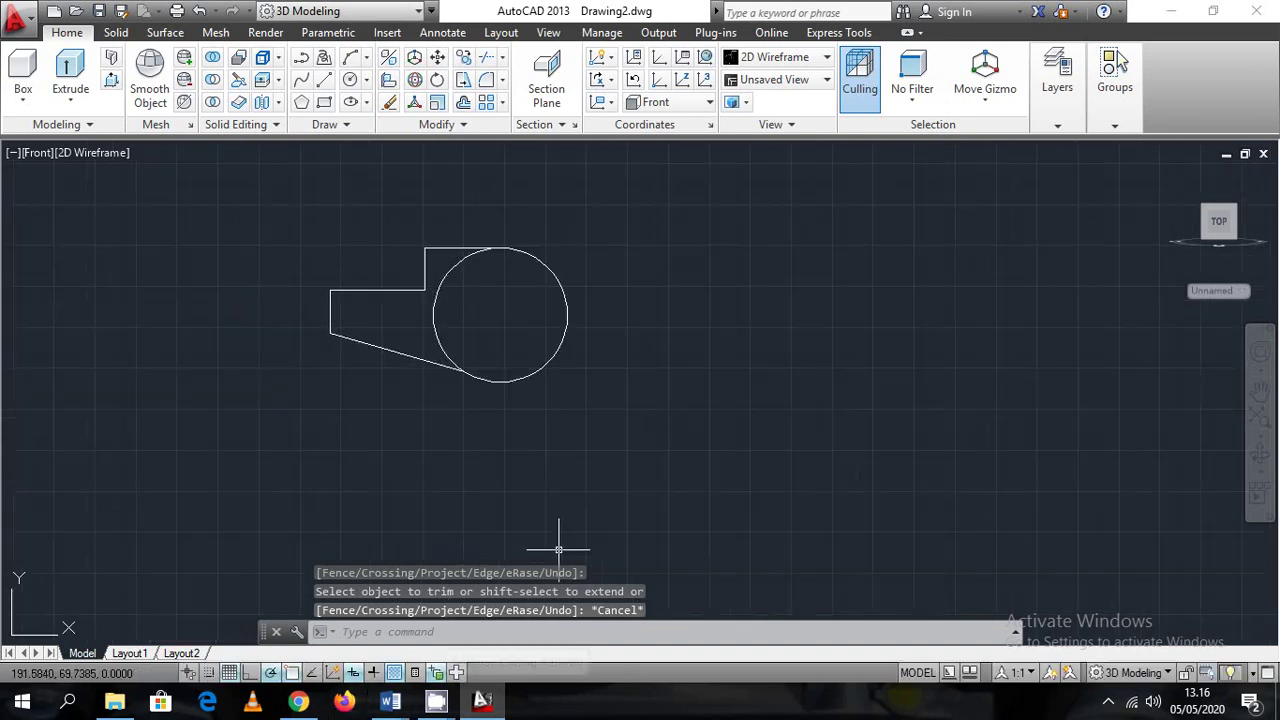
text(l)
key(Return)
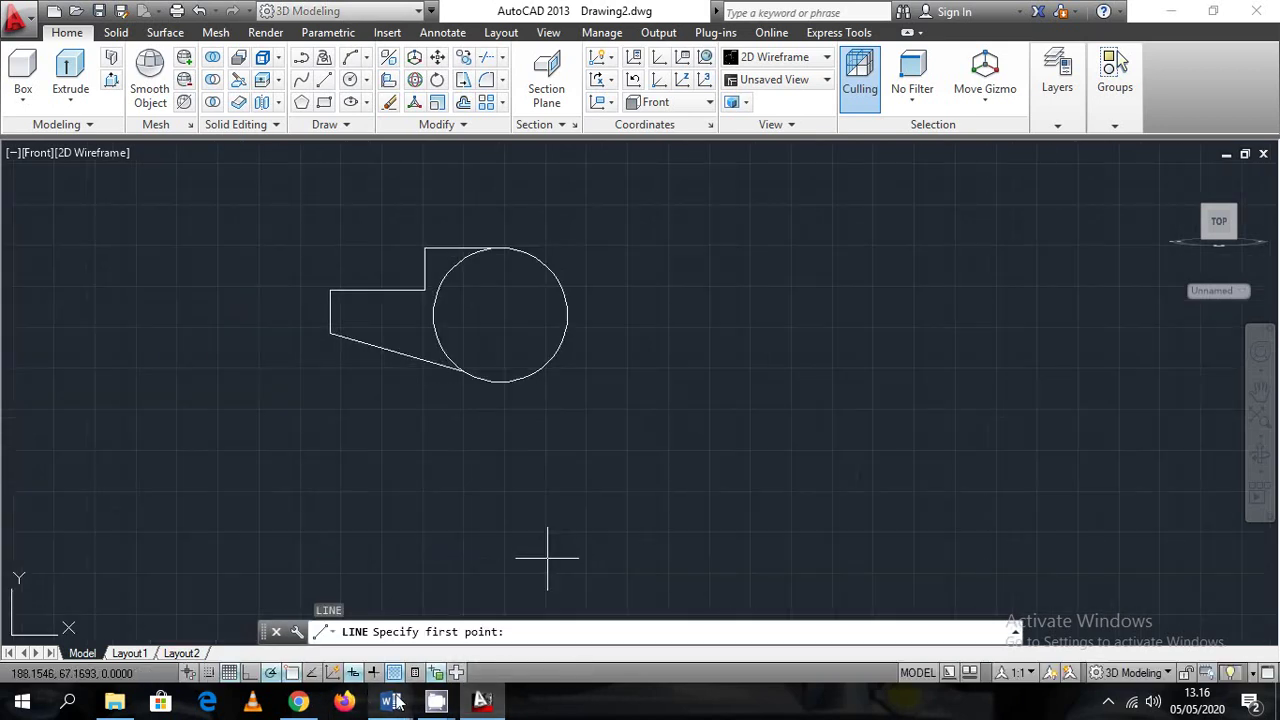
click(480, 704)
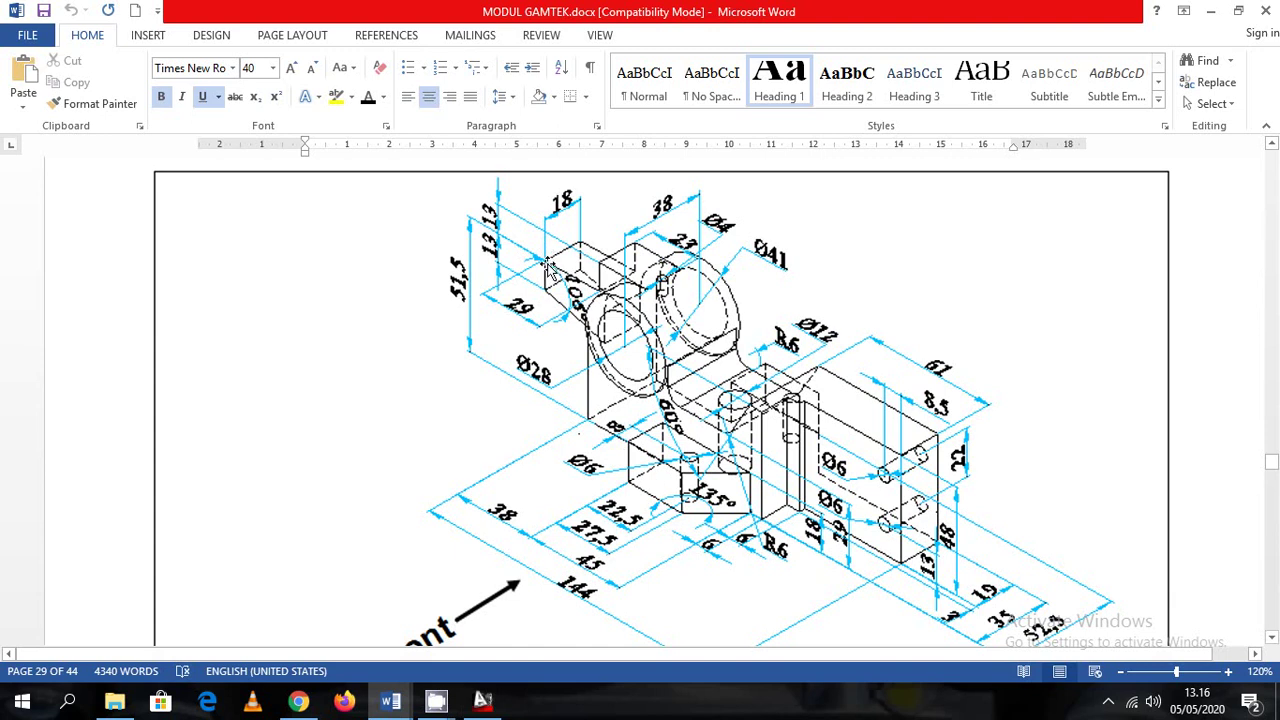
click(482, 702)
click(330, 333)
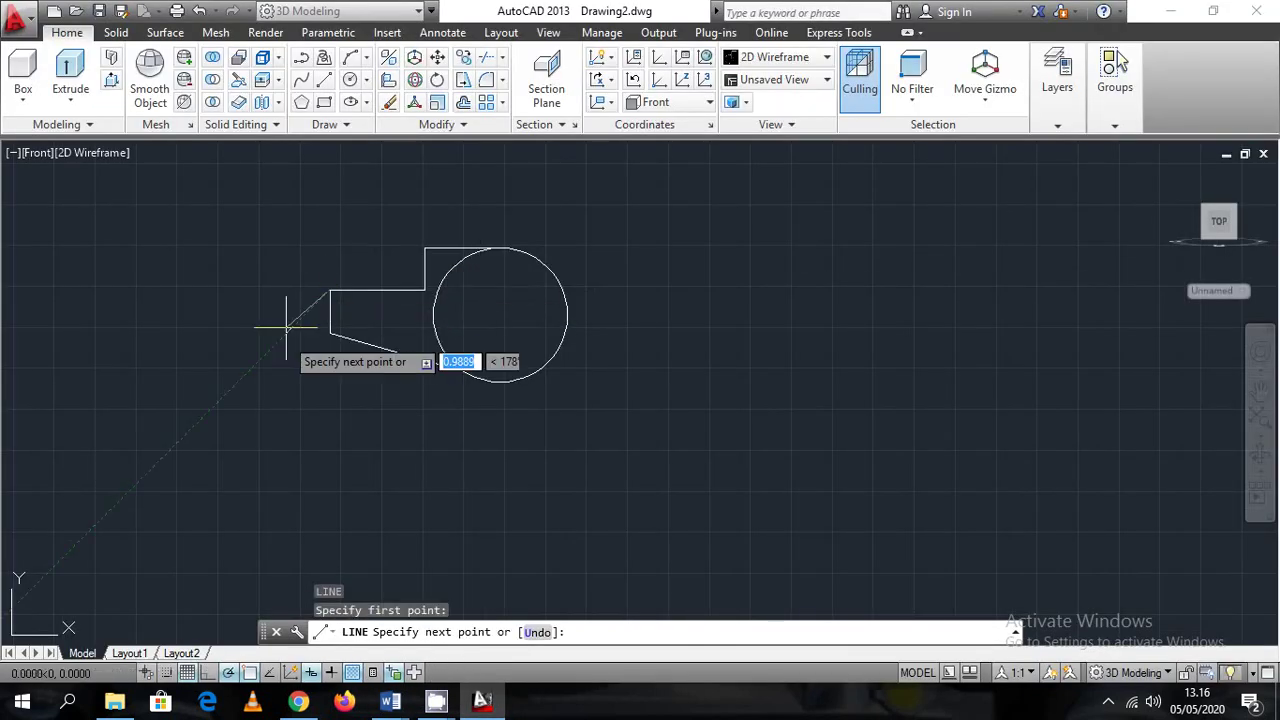
text(51.5)
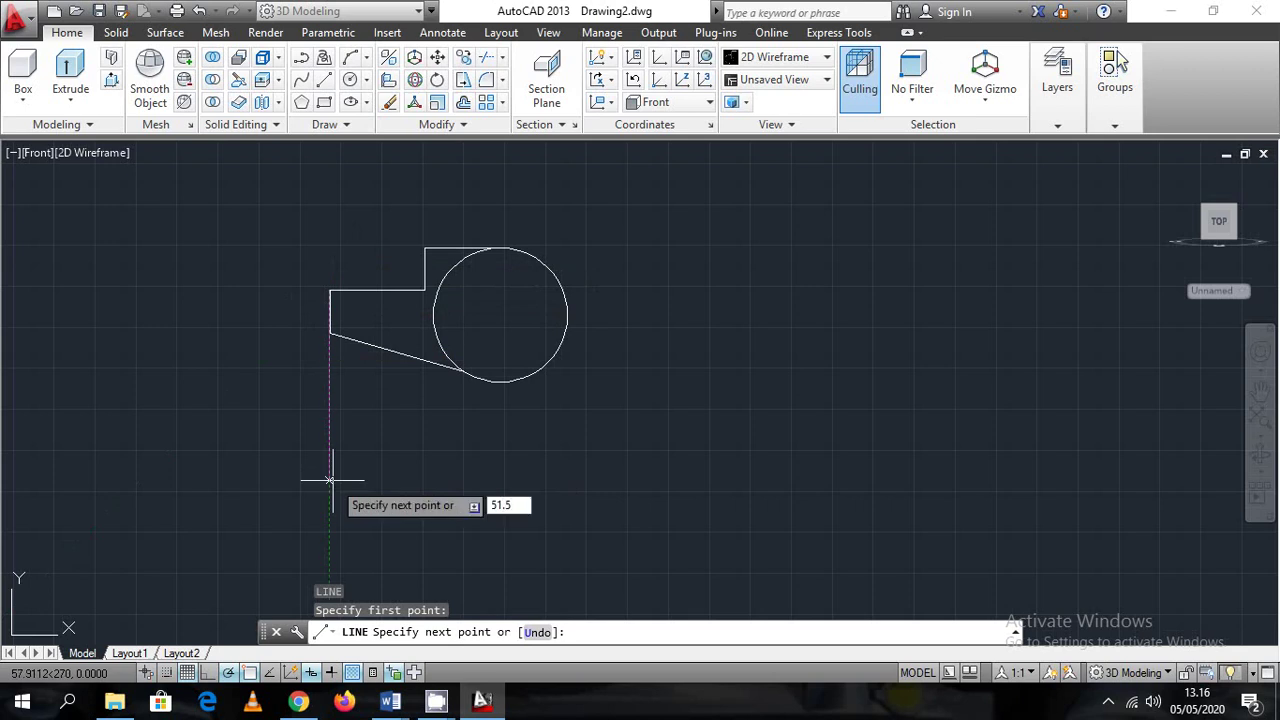
key(Return)
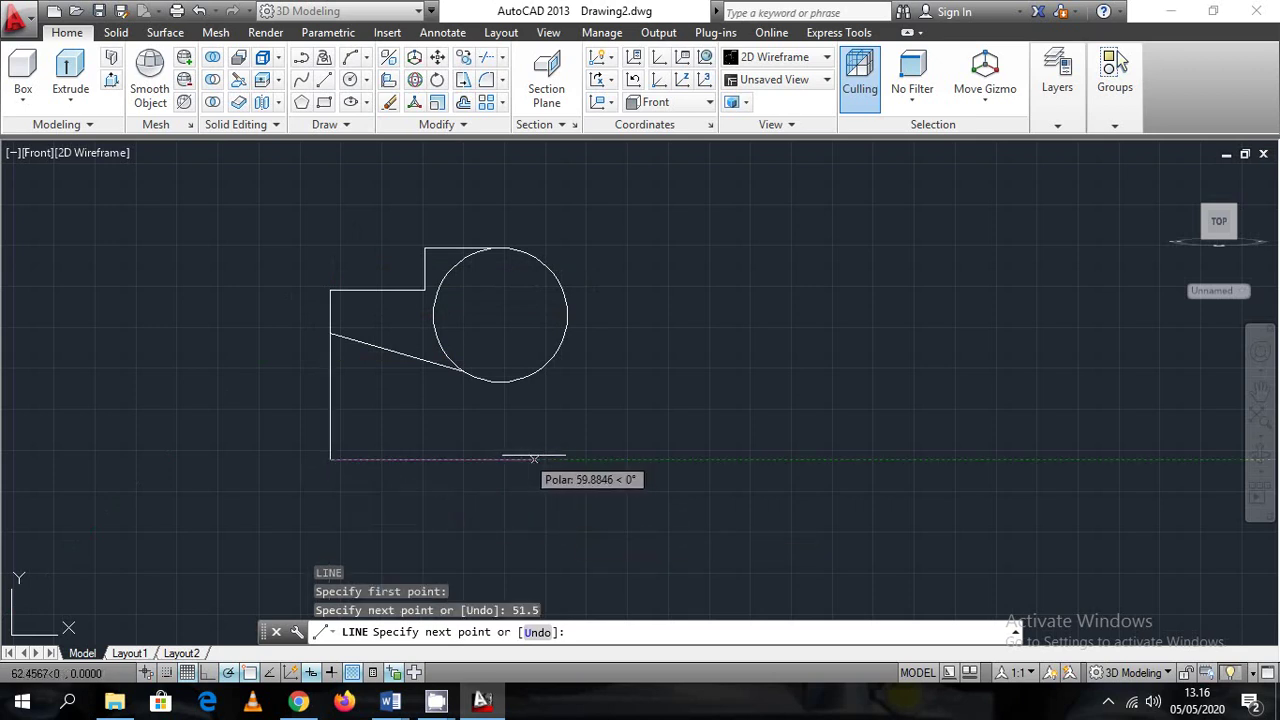
click(557, 457)
key(Escape)
Draw a vertical line from the sloped line's end on the circle straight down to the base line
key(space)
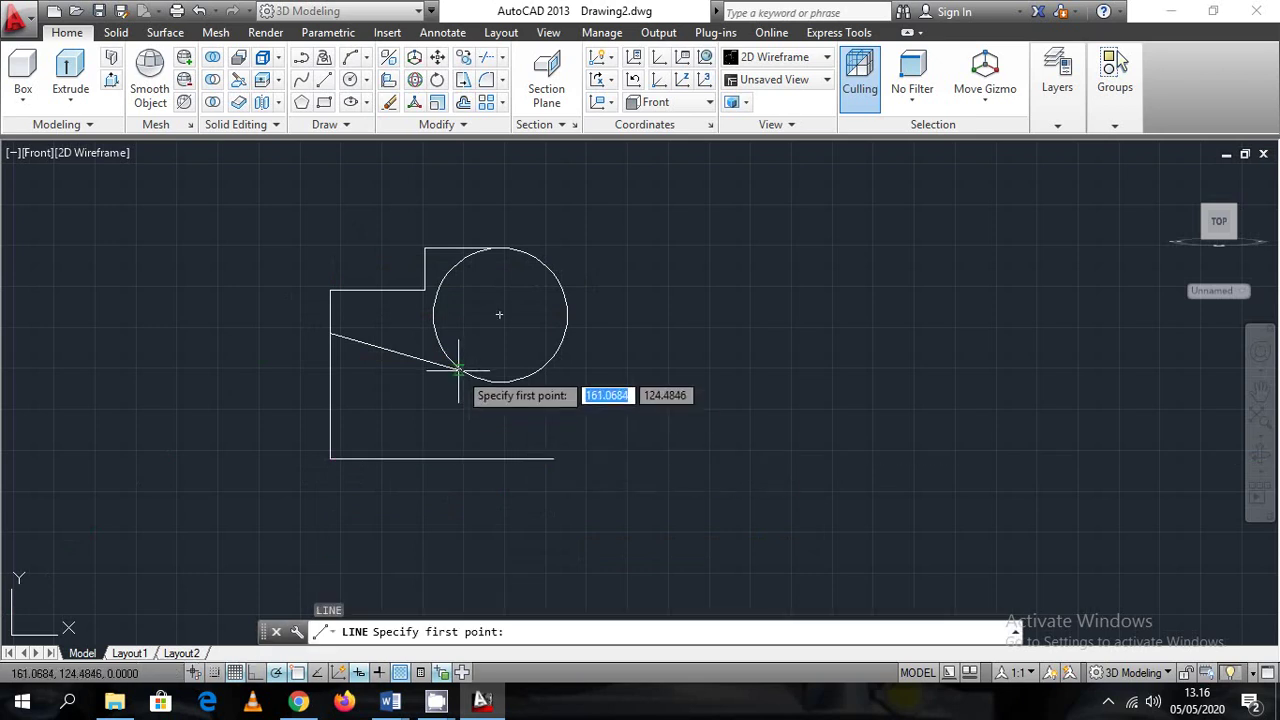
scroll(449, 371, up, 3)
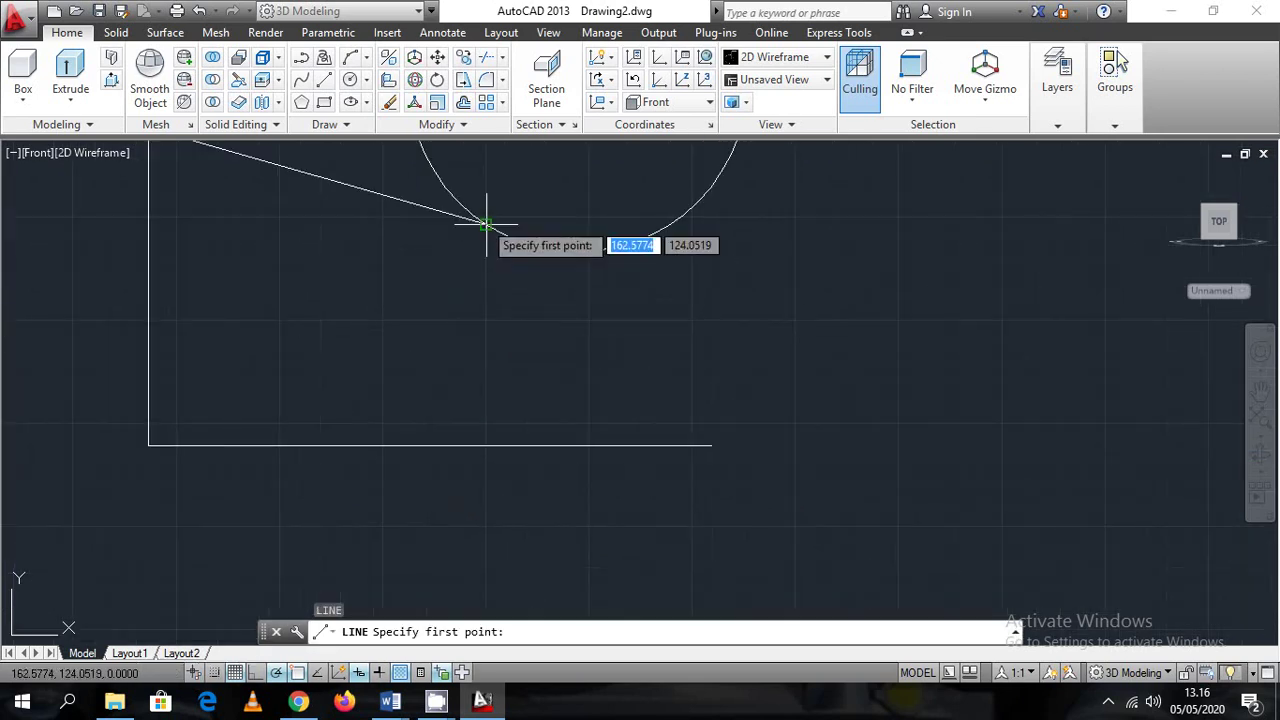
click(486, 221)
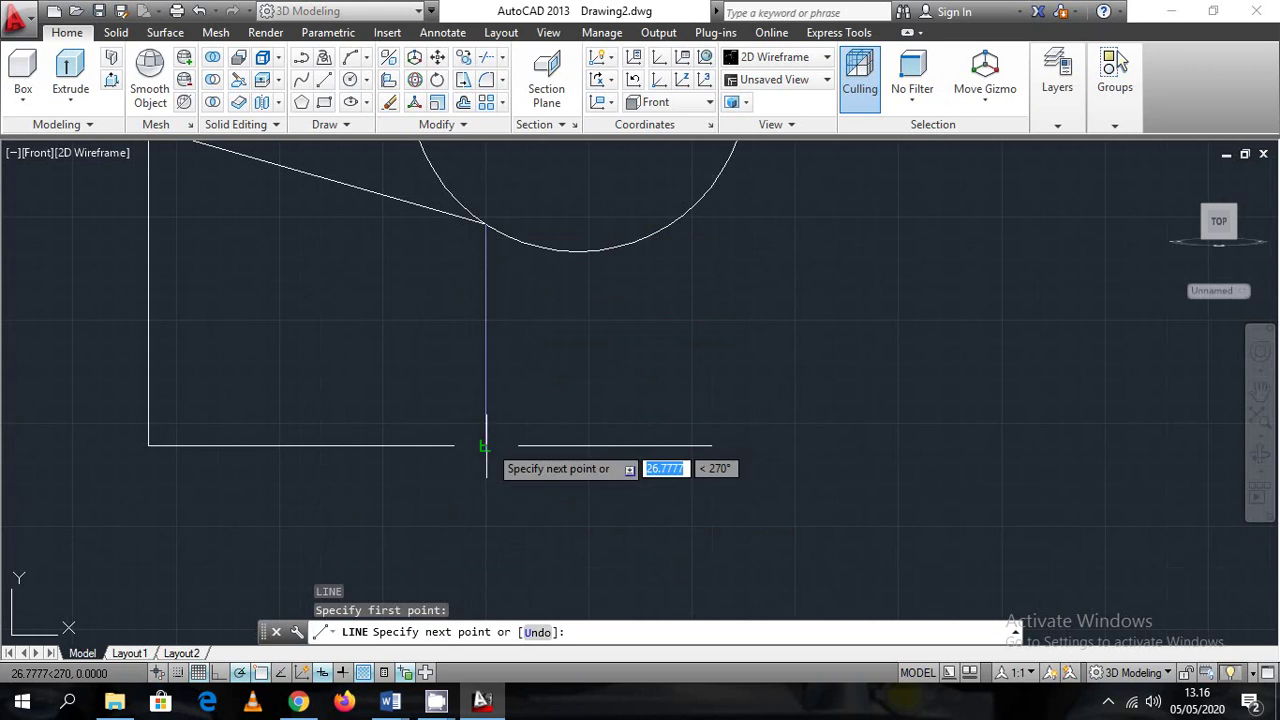
click(486, 445)
key(Escape)
scroll(430, 504, up, 2)
scroll(419, 504, down, 5)
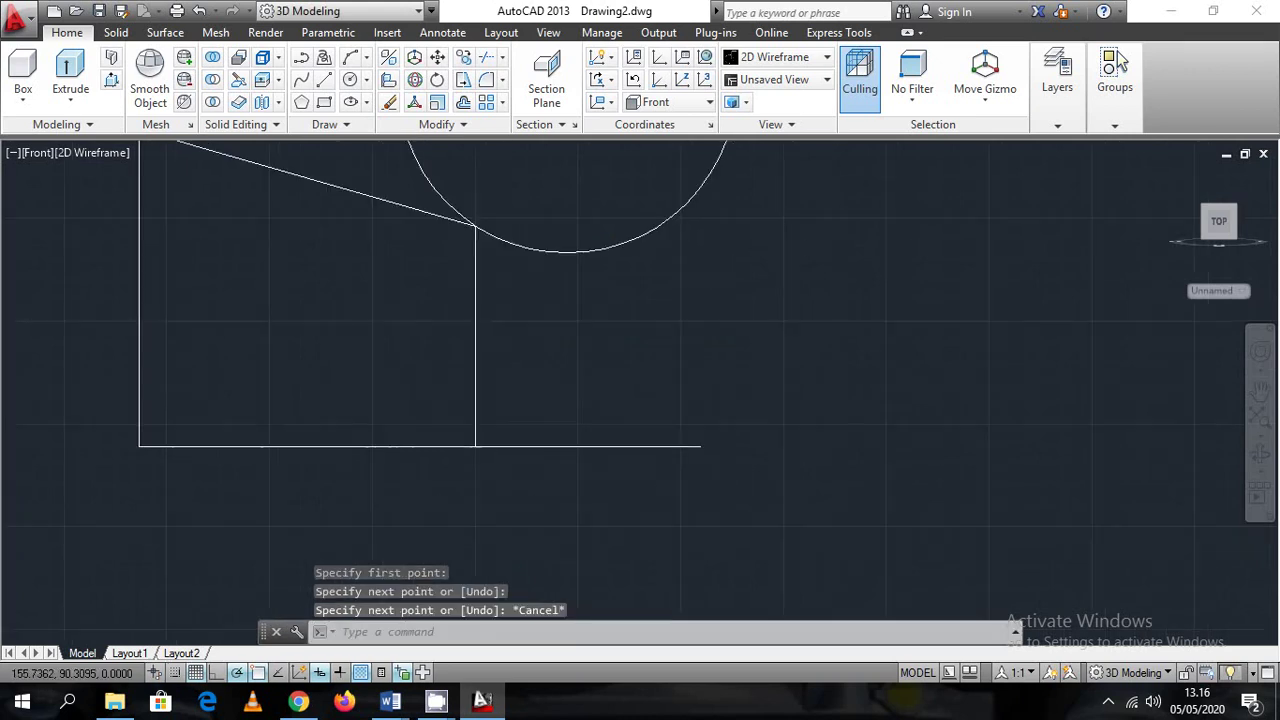
Trim the base line to the left of the new vertical line
text(tr)
key(Return)
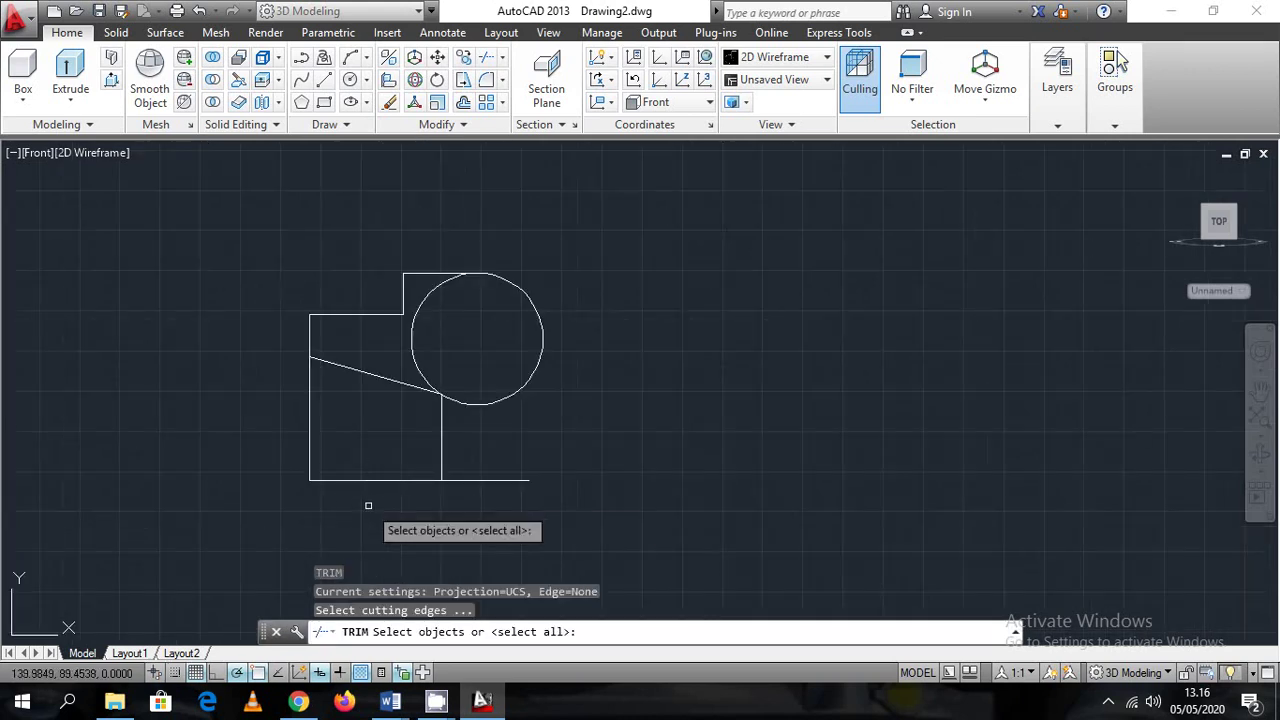
key(Return)
click(424, 479)
key(Escape)
Erase the long left vertical construction line and the remaining piece of the base line
click(368, 482)
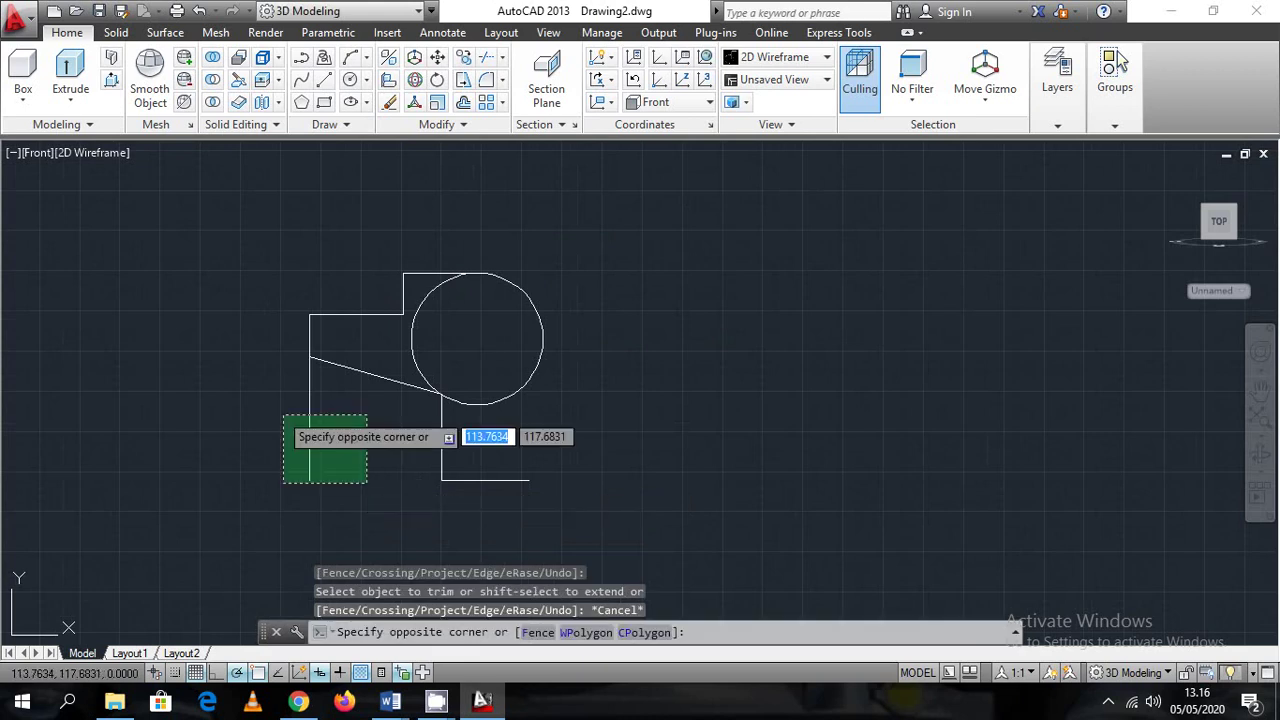
click(274, 403)
key(Delete)
click(521, 498)
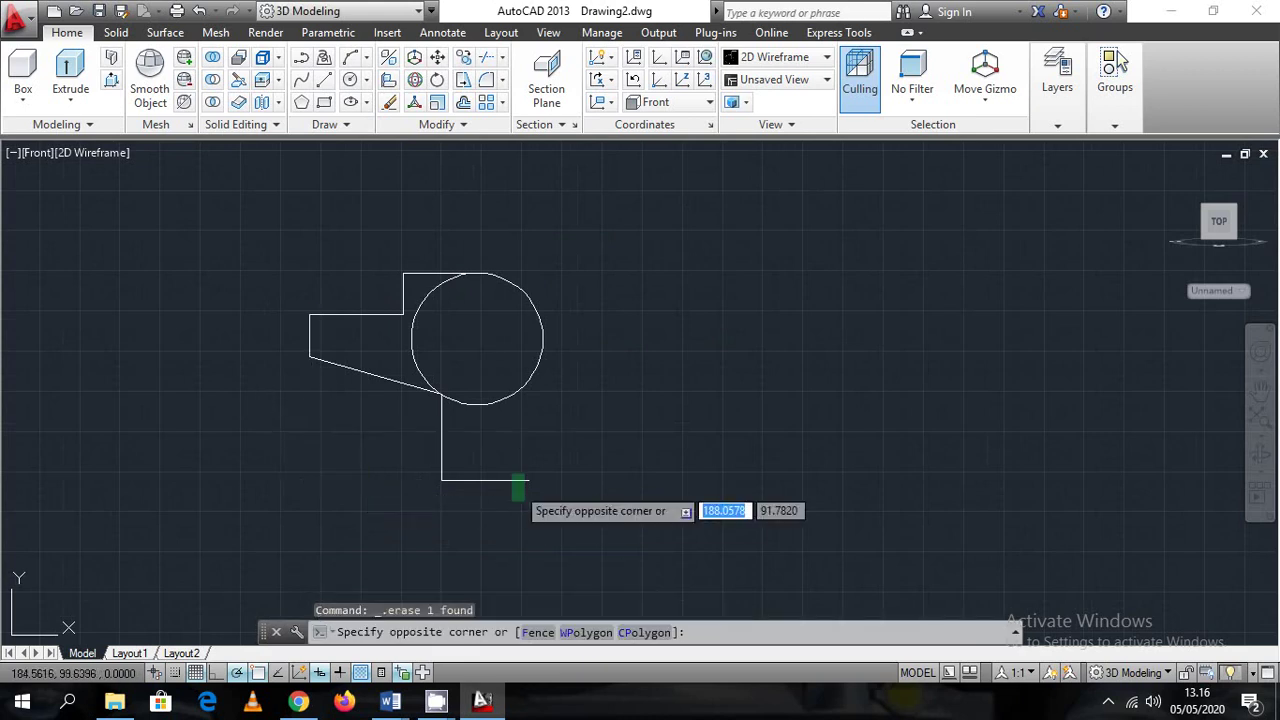
click(437, 474)
key(Delete)
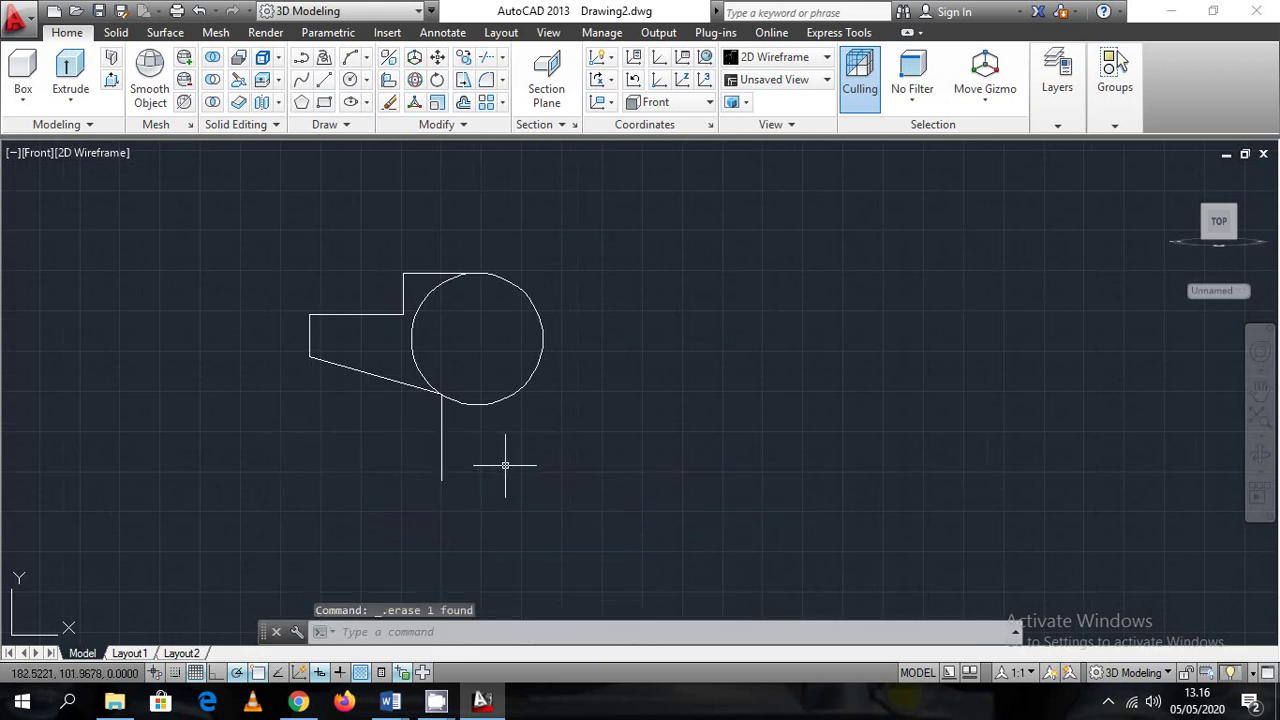
Start a line at the lower end of the vertical line and consult the module drawing for the base dimensions
text(l)
key(Return)
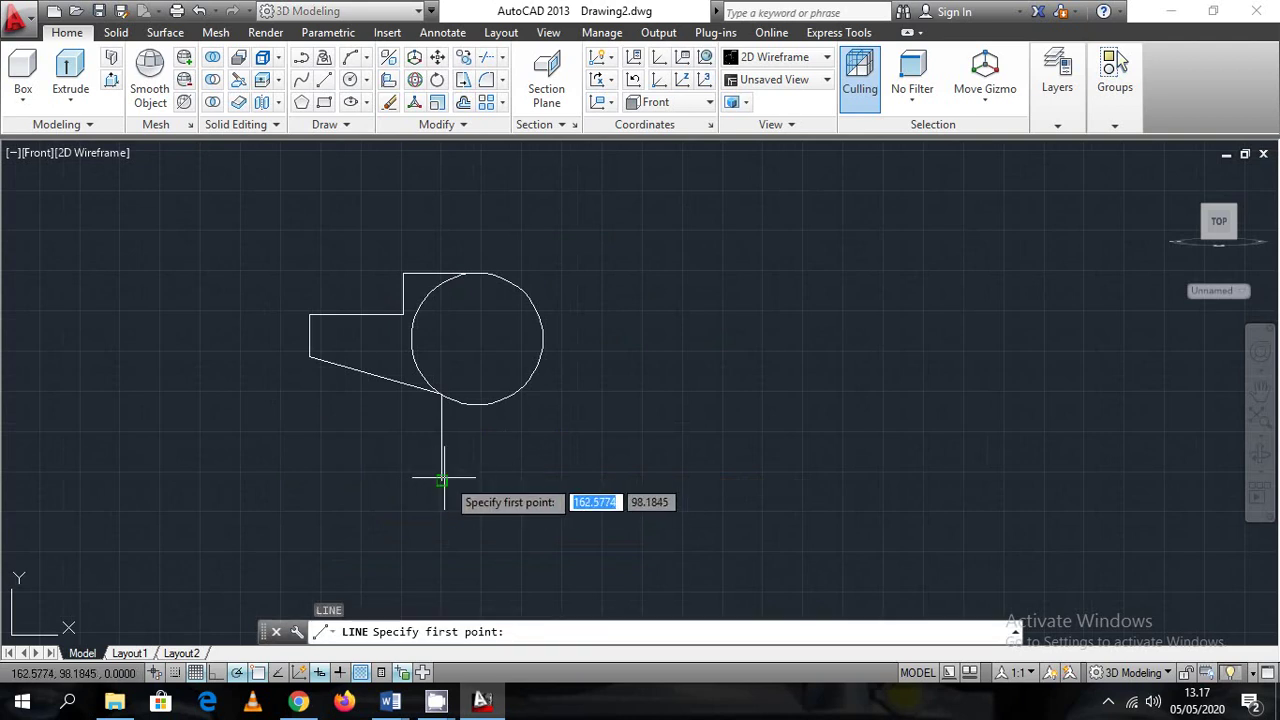
click(490, 703)
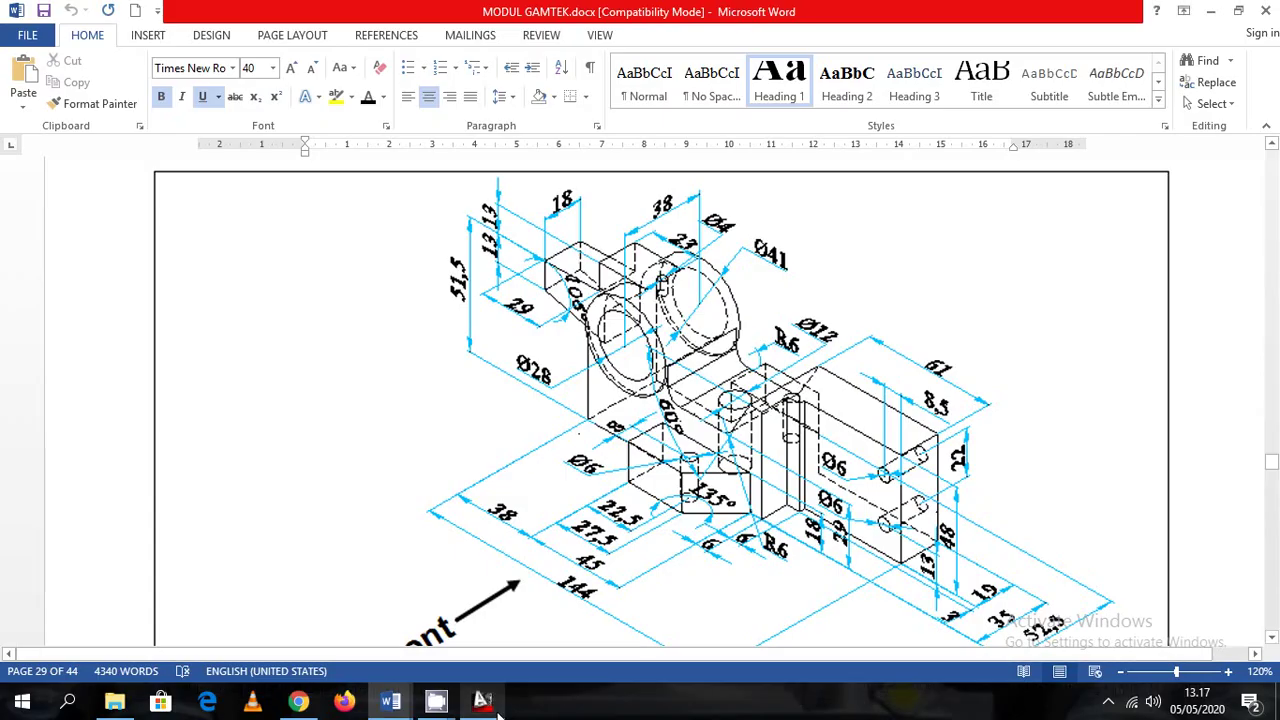
scroll(610, 615, down, 2)
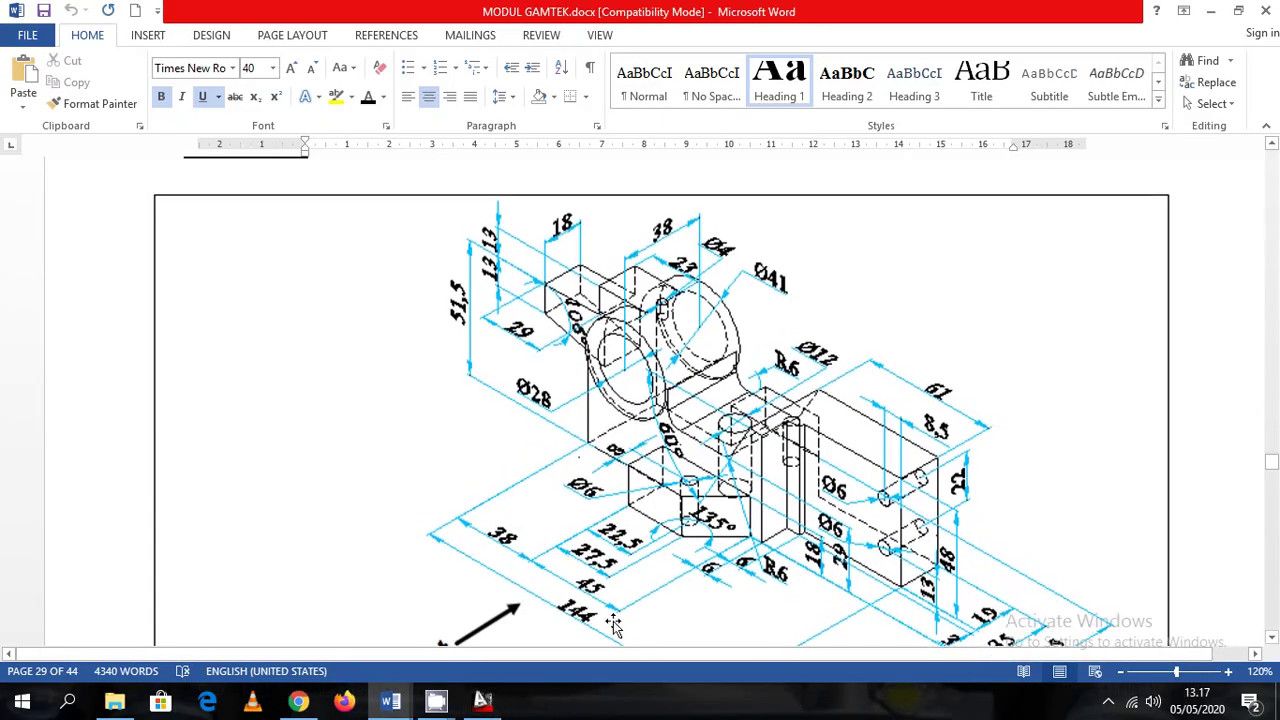
mouse_move(491, 698)
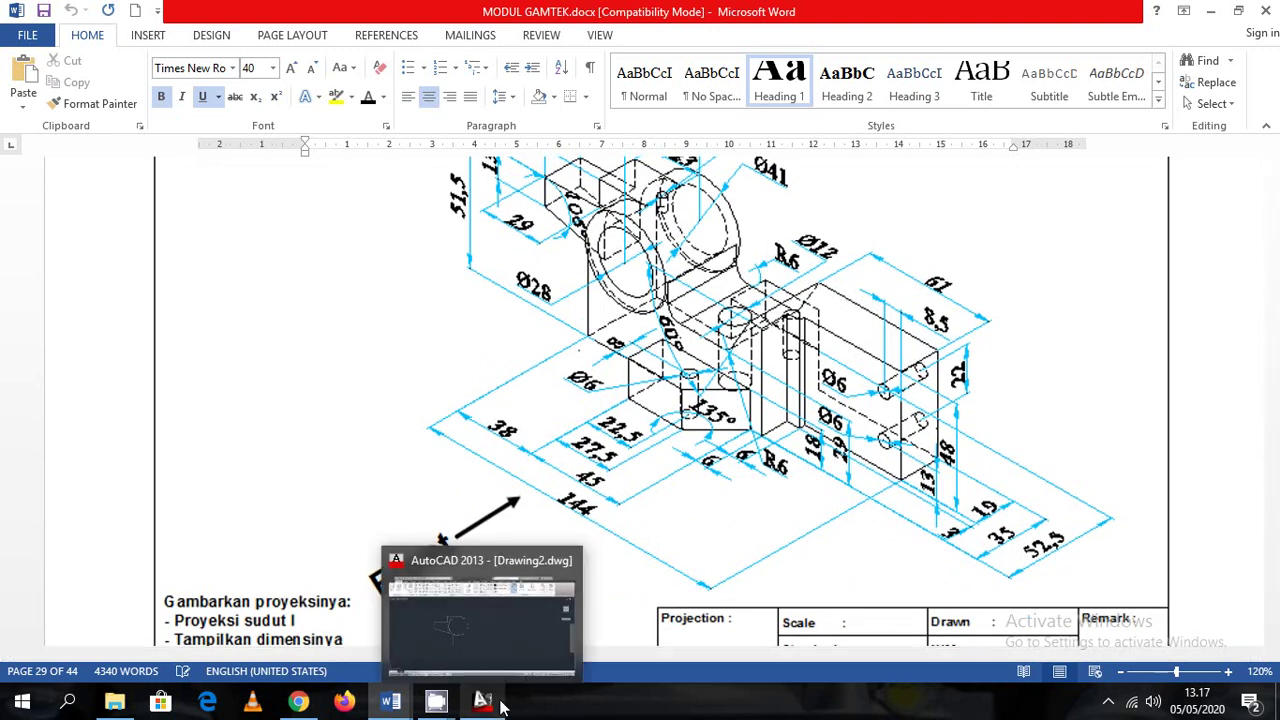
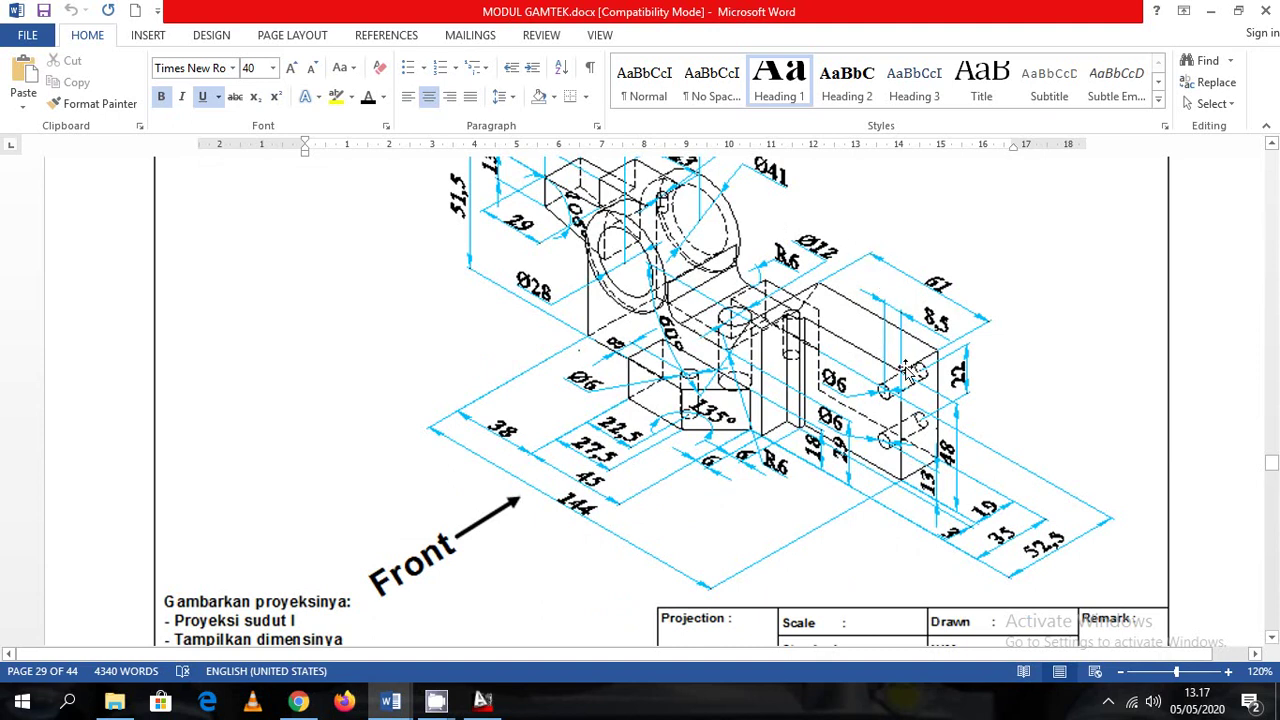
scroll(760, 420, up, 1)
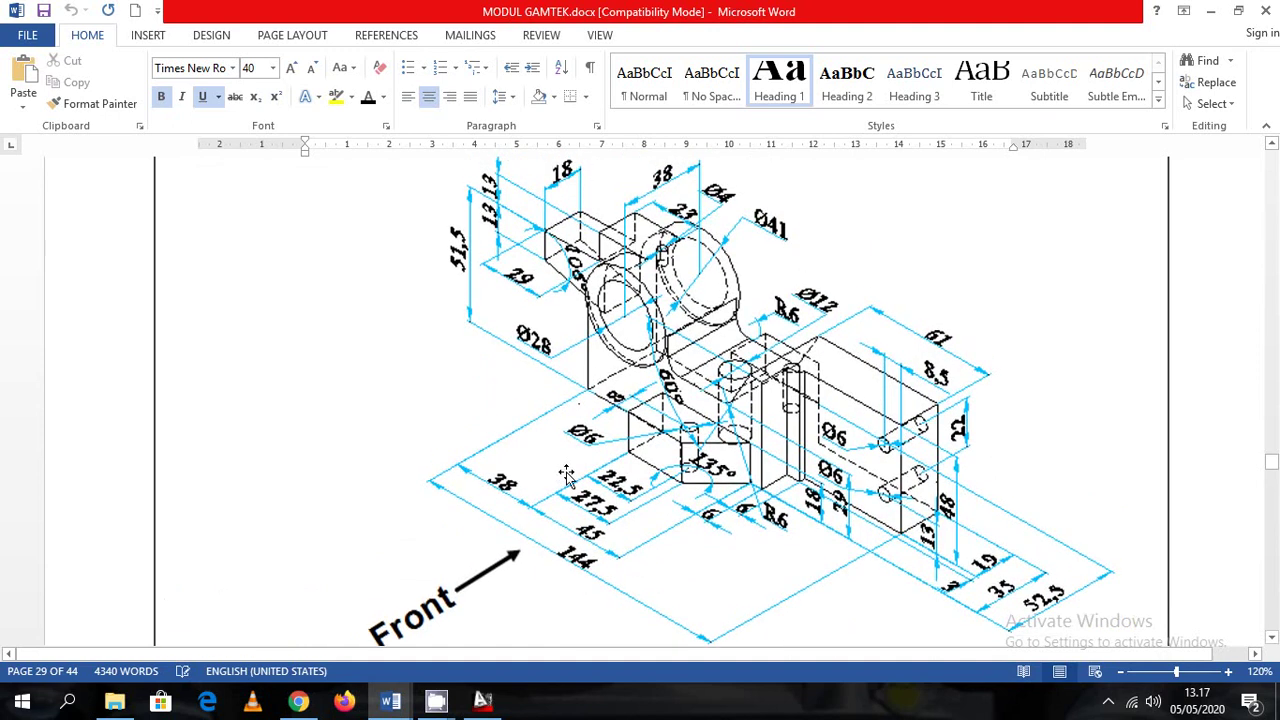
scroll(540, 485, down, 1)
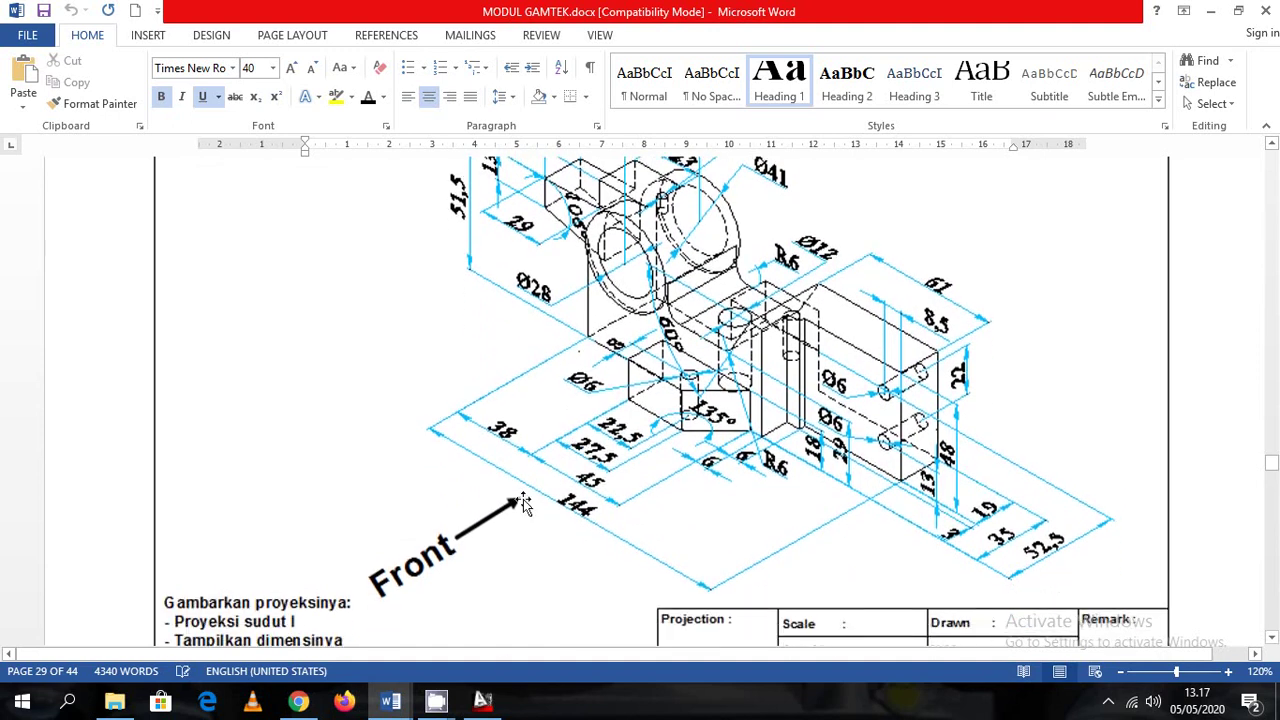
click(483, 702)
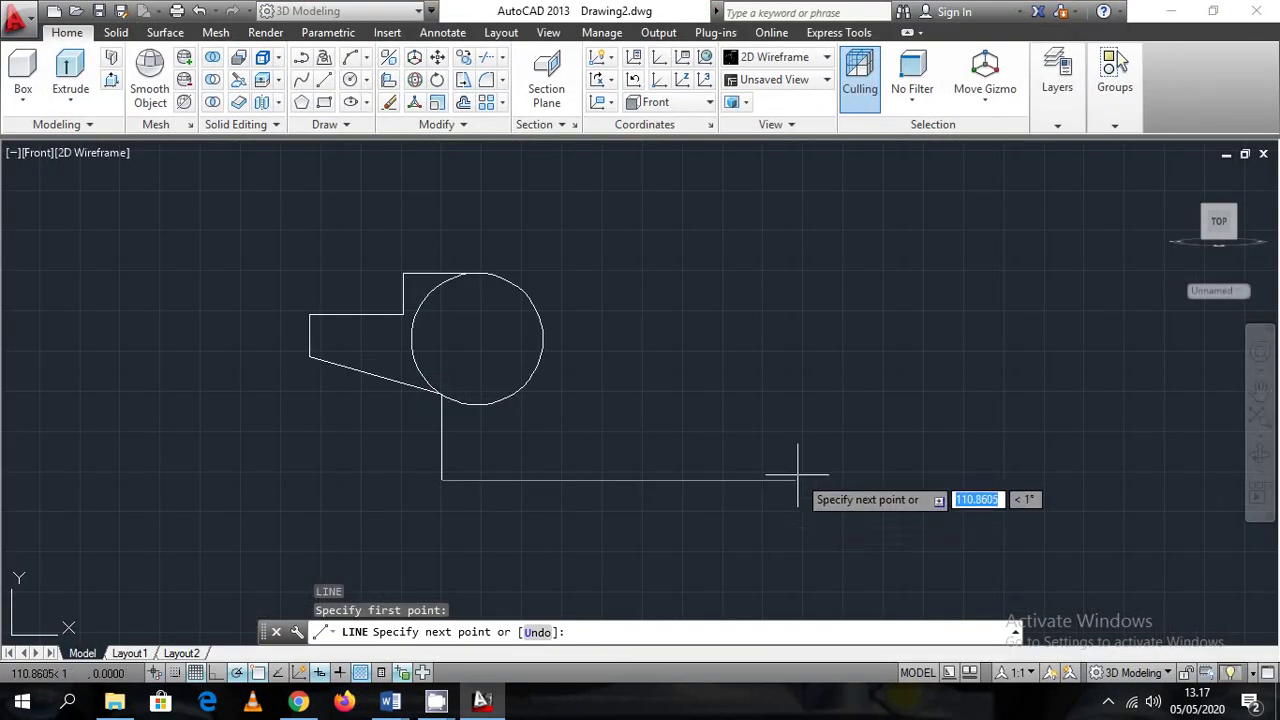
Try the base outline with segments 114 right, 48 up per the module drawing, and 61 left
text(114)
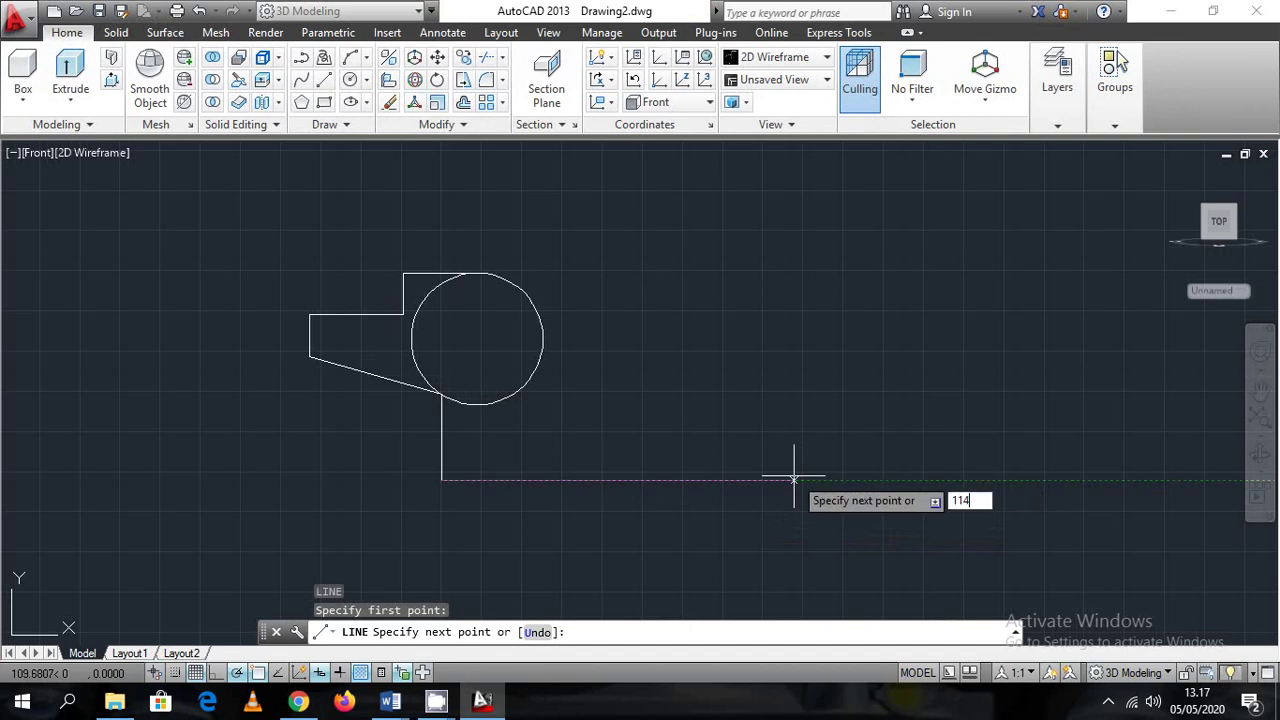
key(Return)
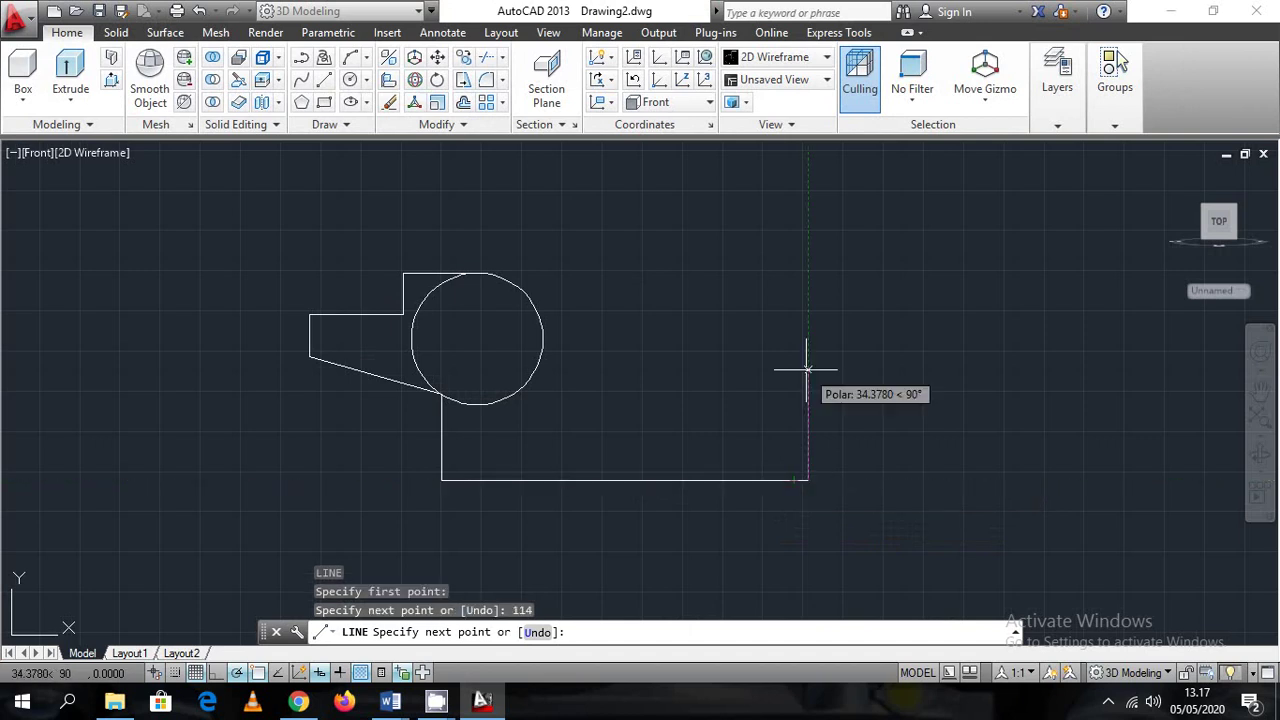
click(483, 700)
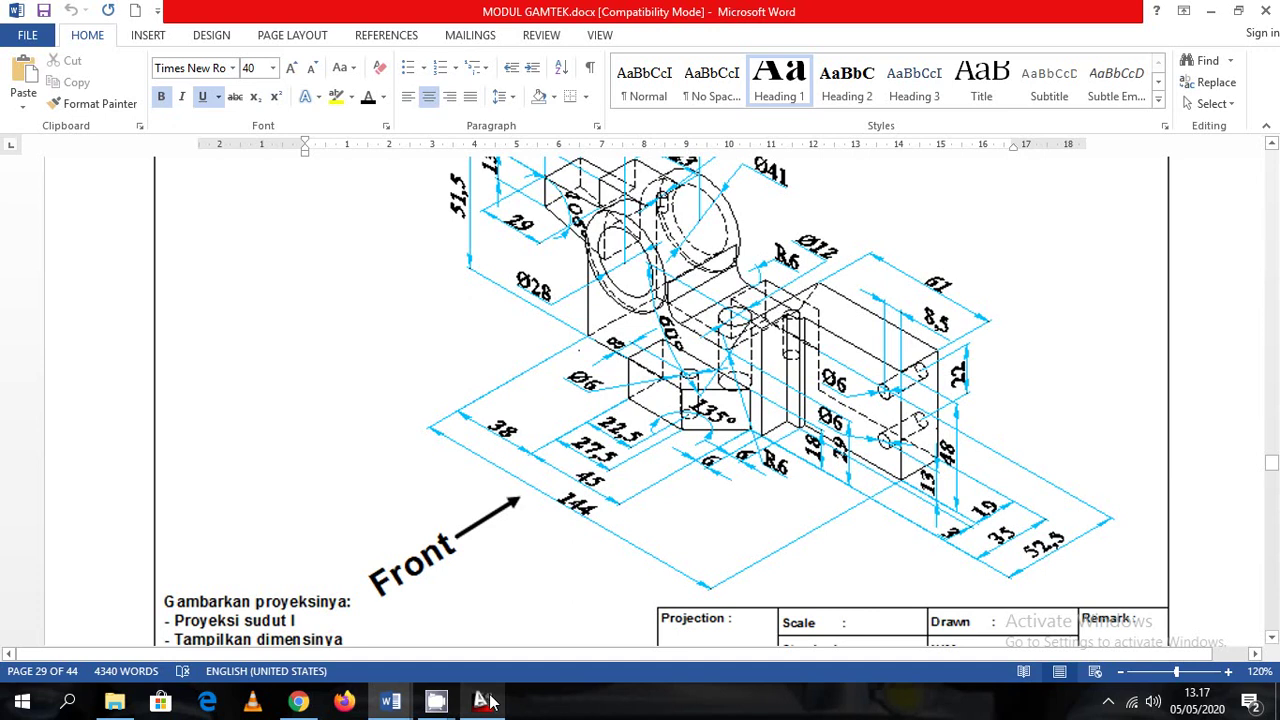
click(486, 700)
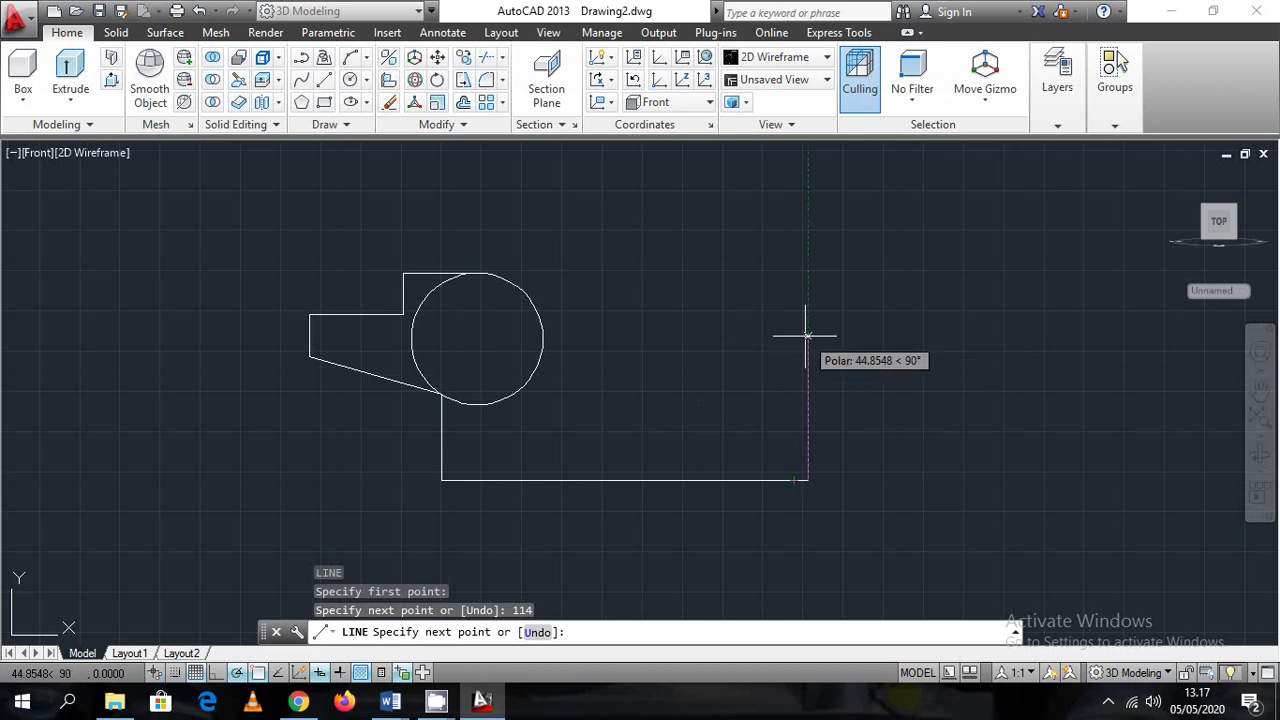
text(48)
key(Return)
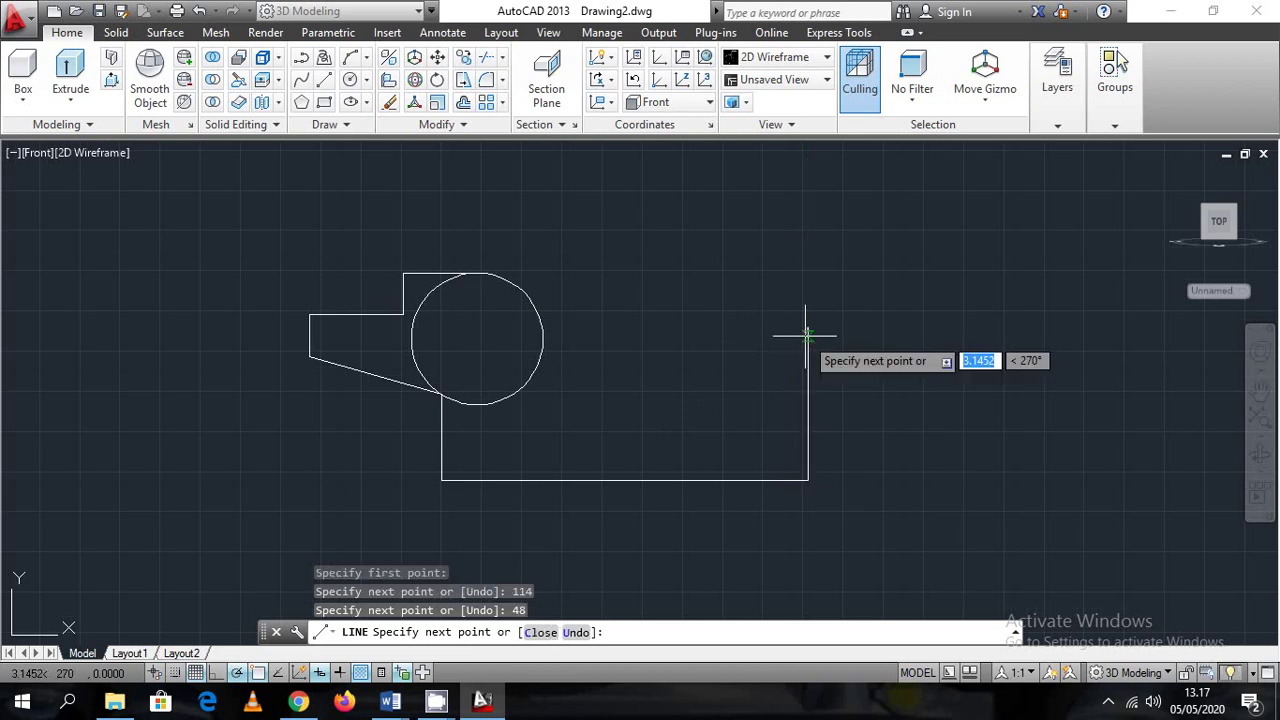
text(61)
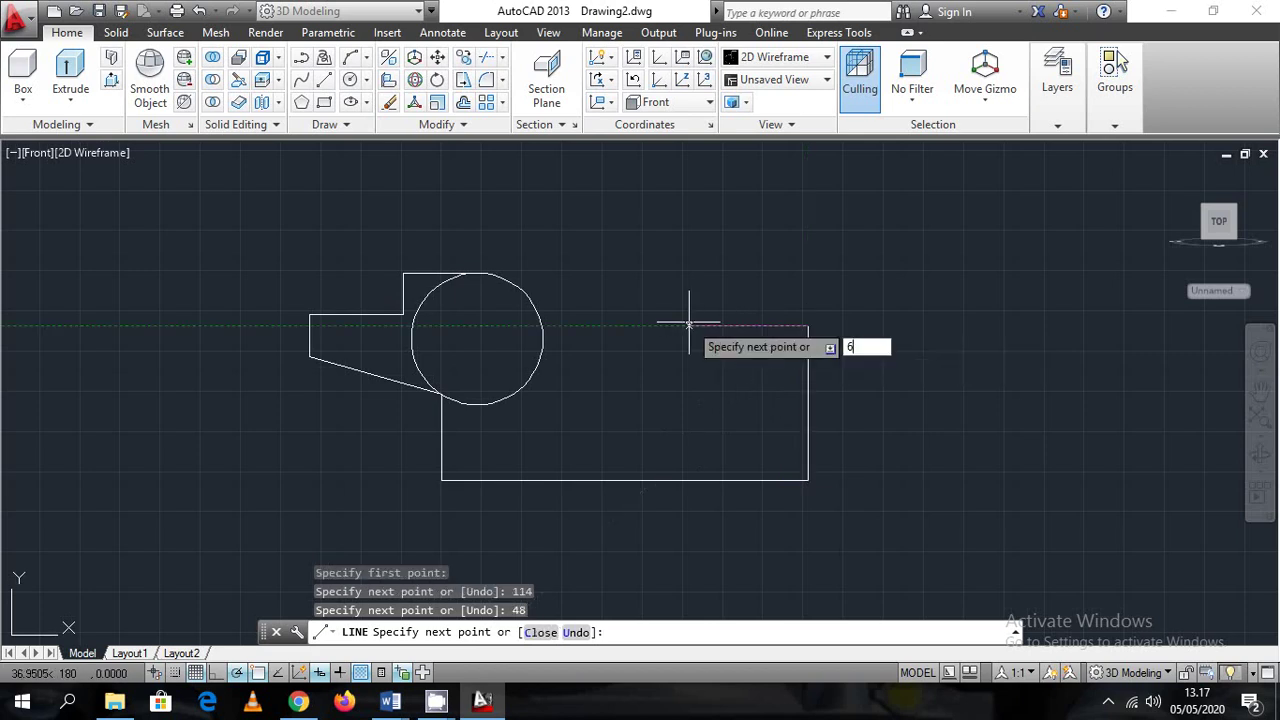
key(Return)
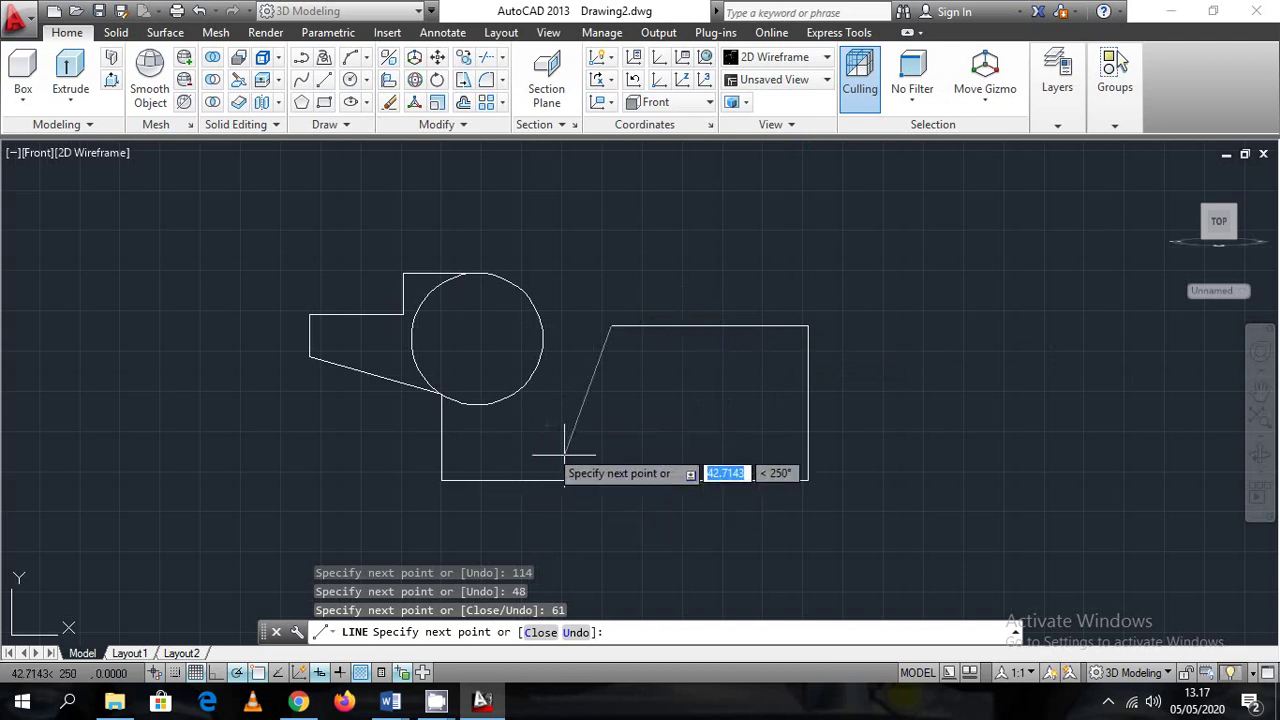
Recheck the overall length in the module drawing and undo the last three line segments
click(482, 702)
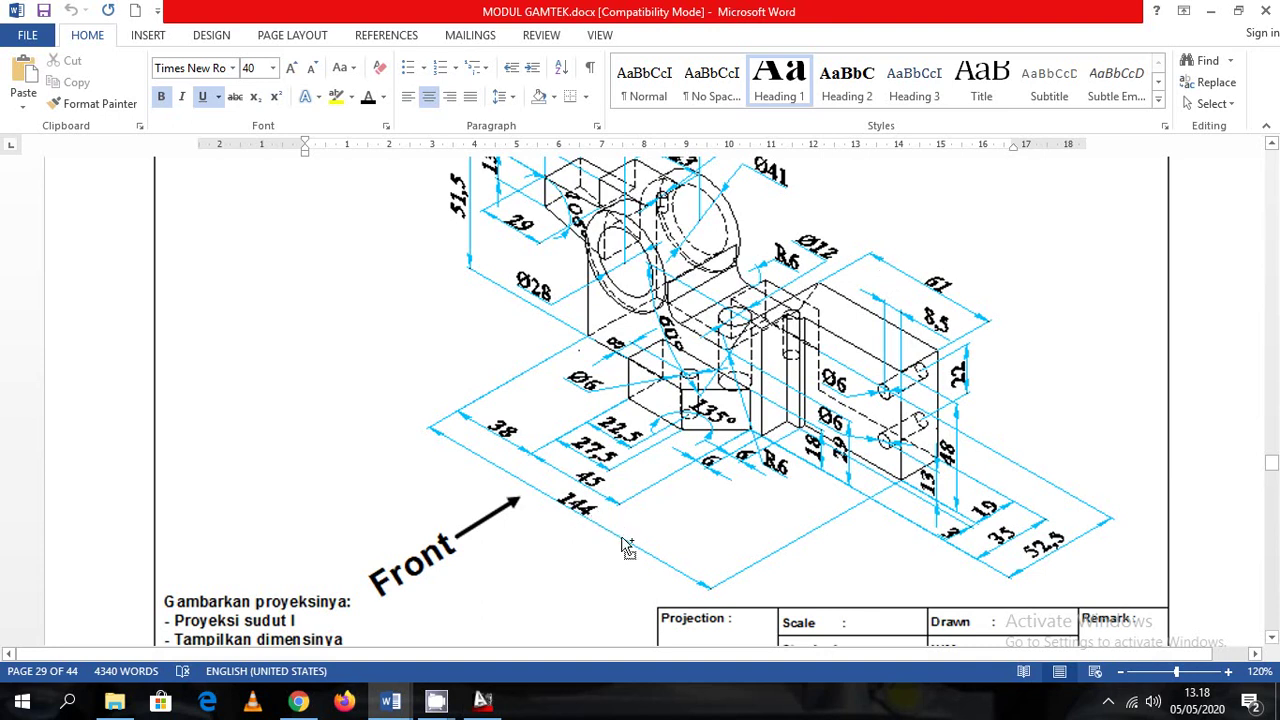
click(482, 702)
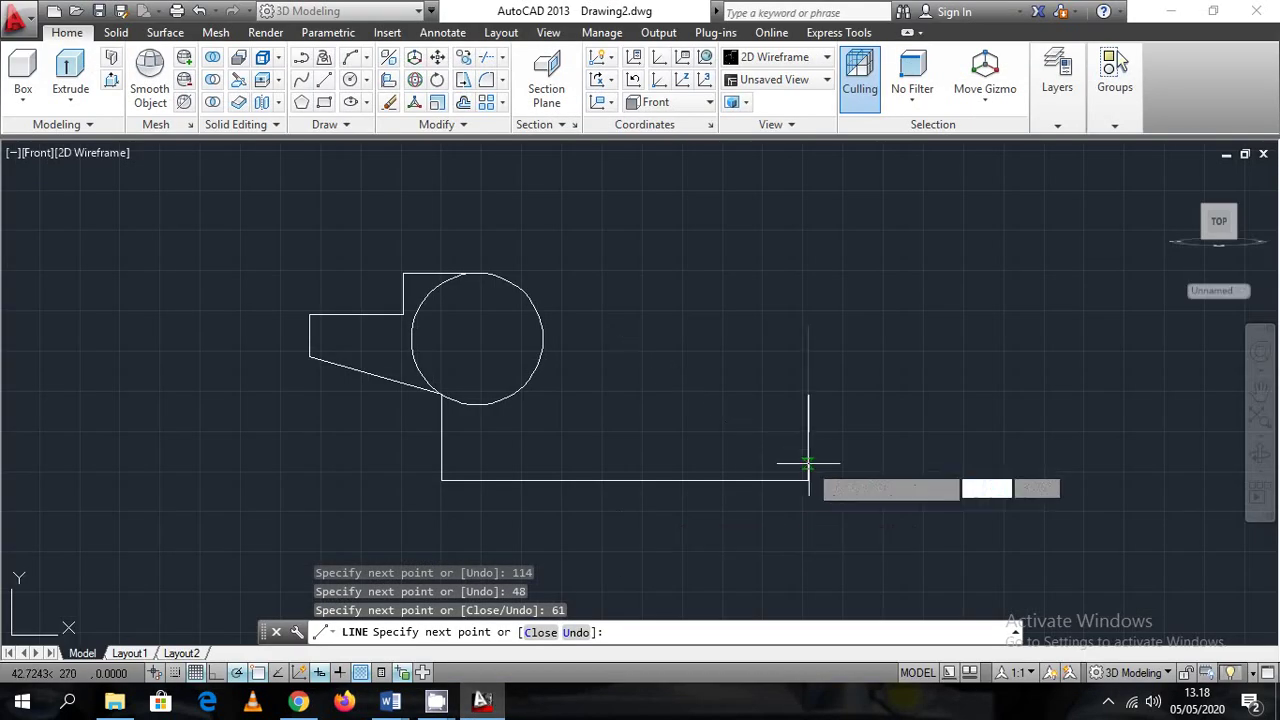
key(ctrl+z)
key(ctrl+z)
key(ctrl+z)
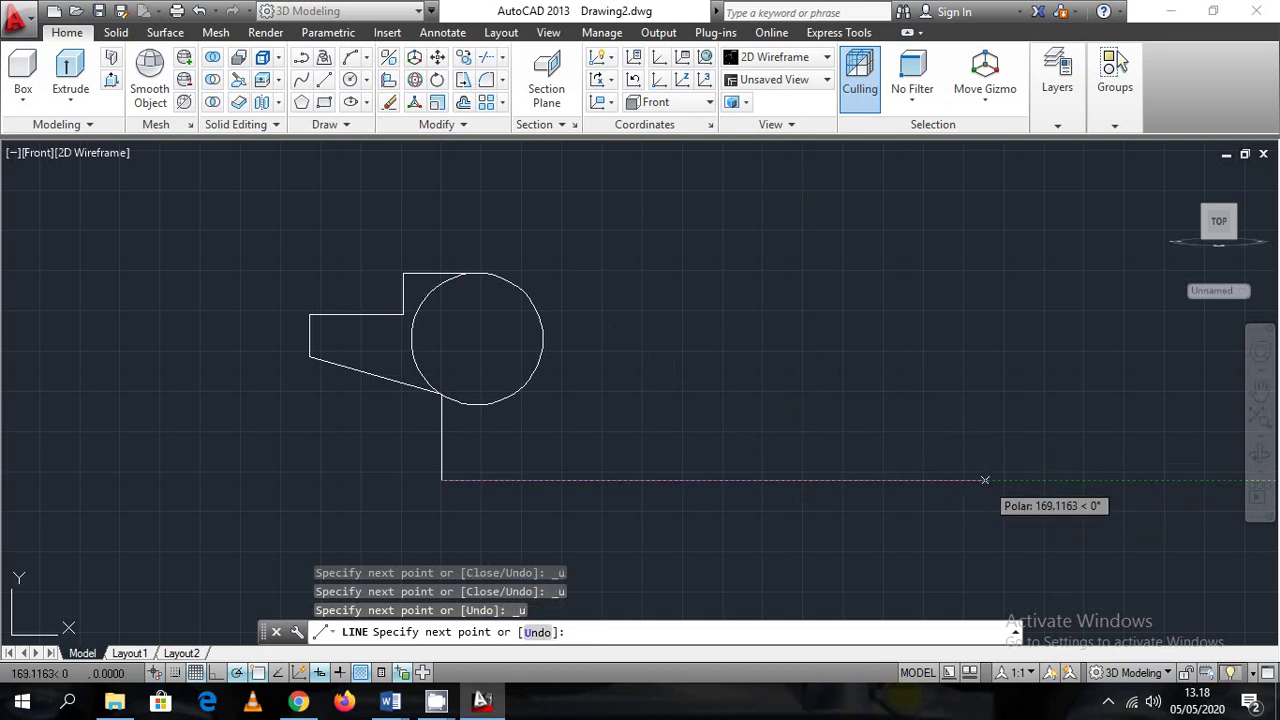
Draw the base outline from the vertical's lower end with segments 144 right, 48 up and 61 left
text(144)
key(Return)
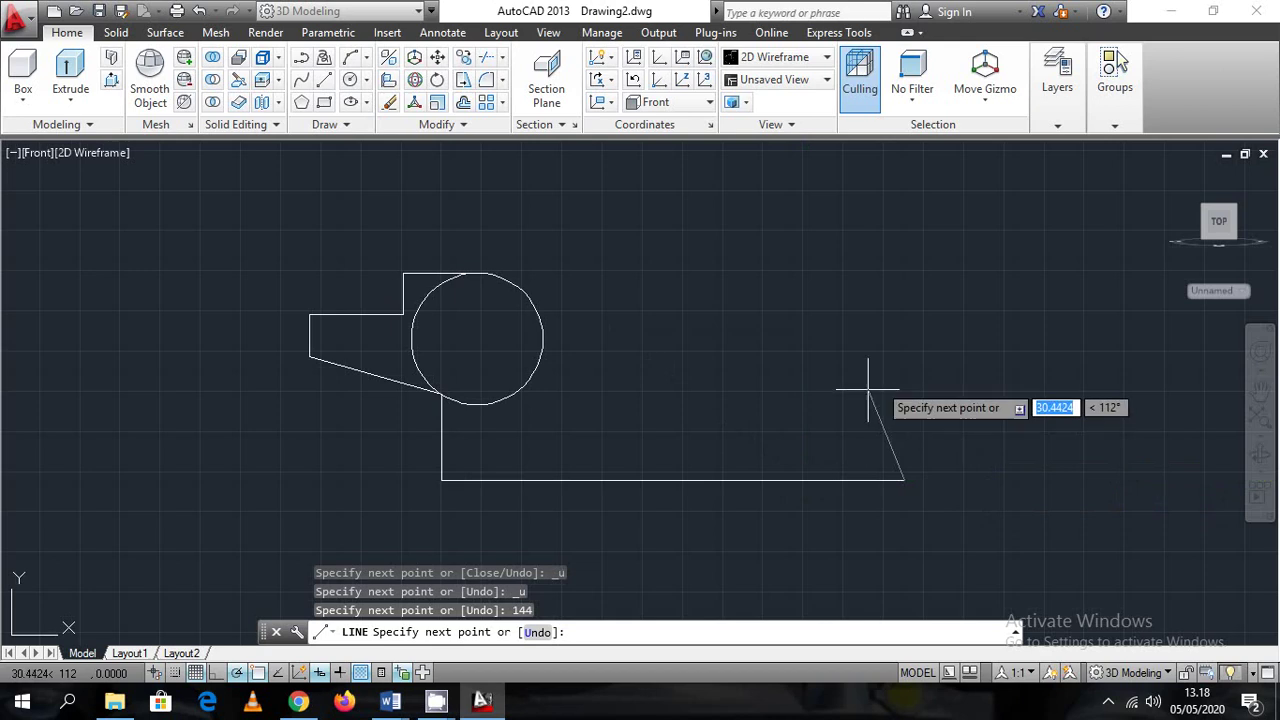
text(48)
key(Return)
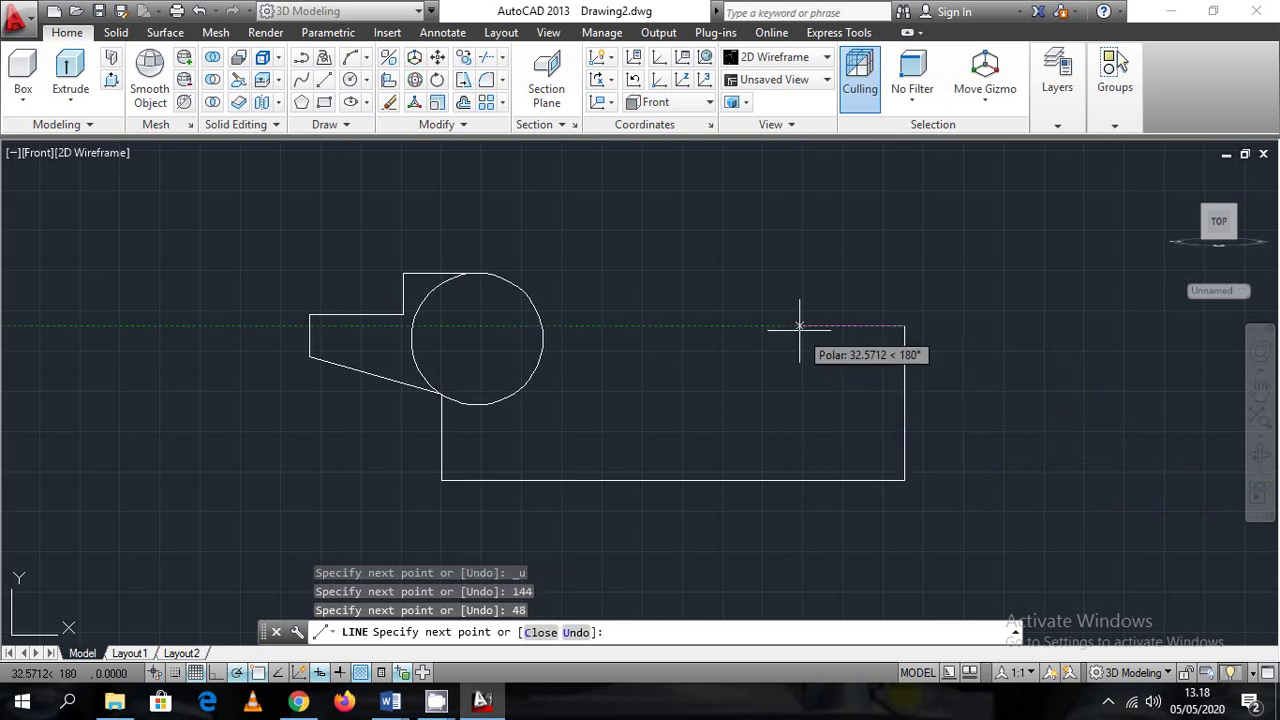
text(61)
key(Return)
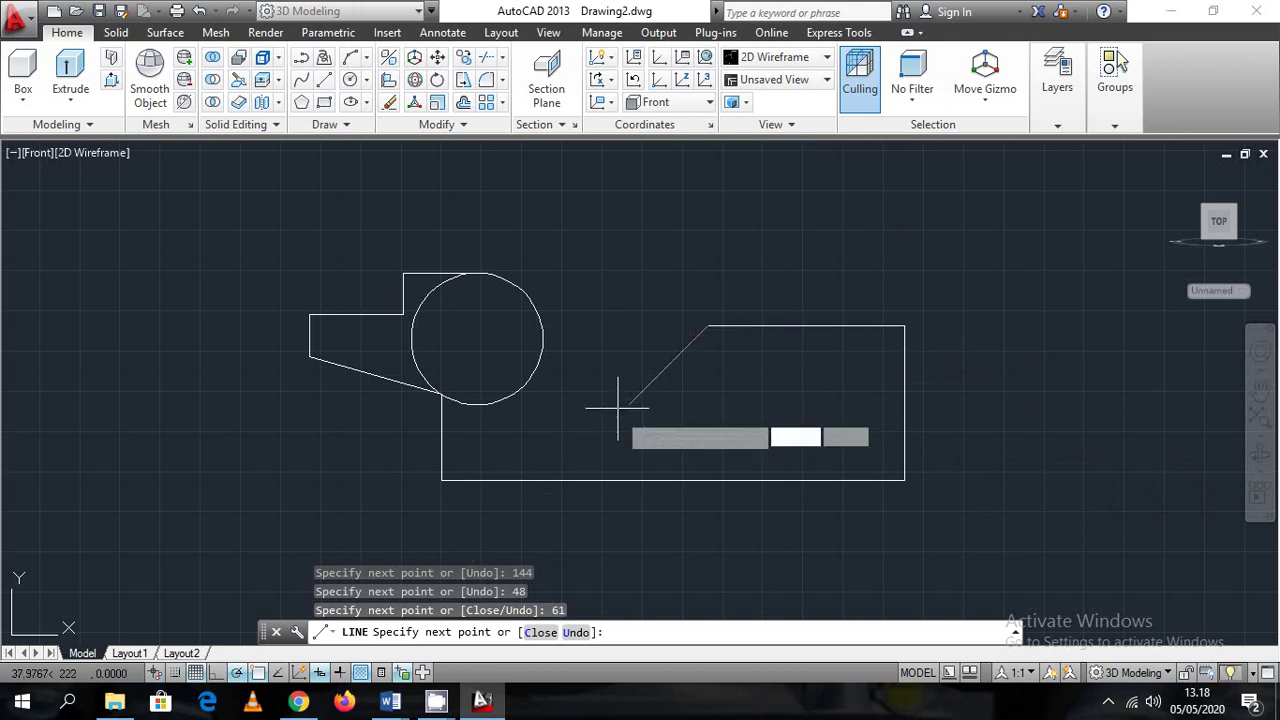
After rechecking the module drawing, try a 30° sloped segment from the top edge's free end and undo the last segment
click(483, 702)
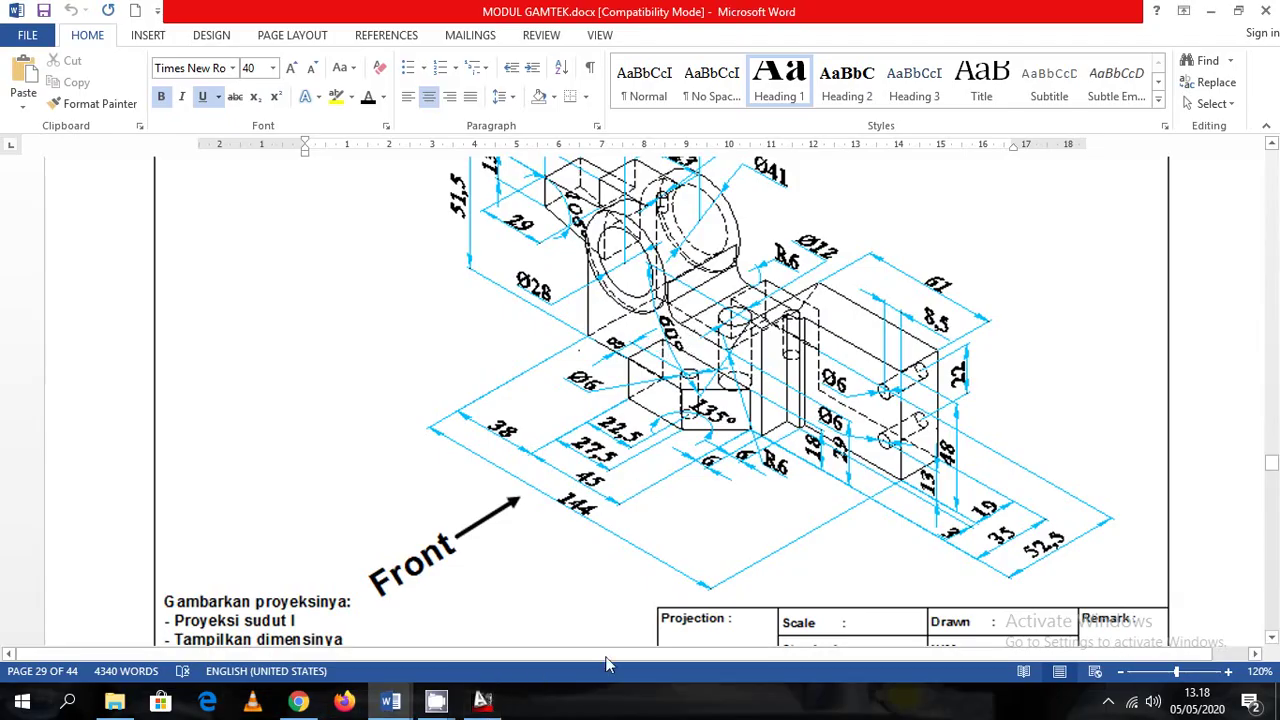
click(483, 704)
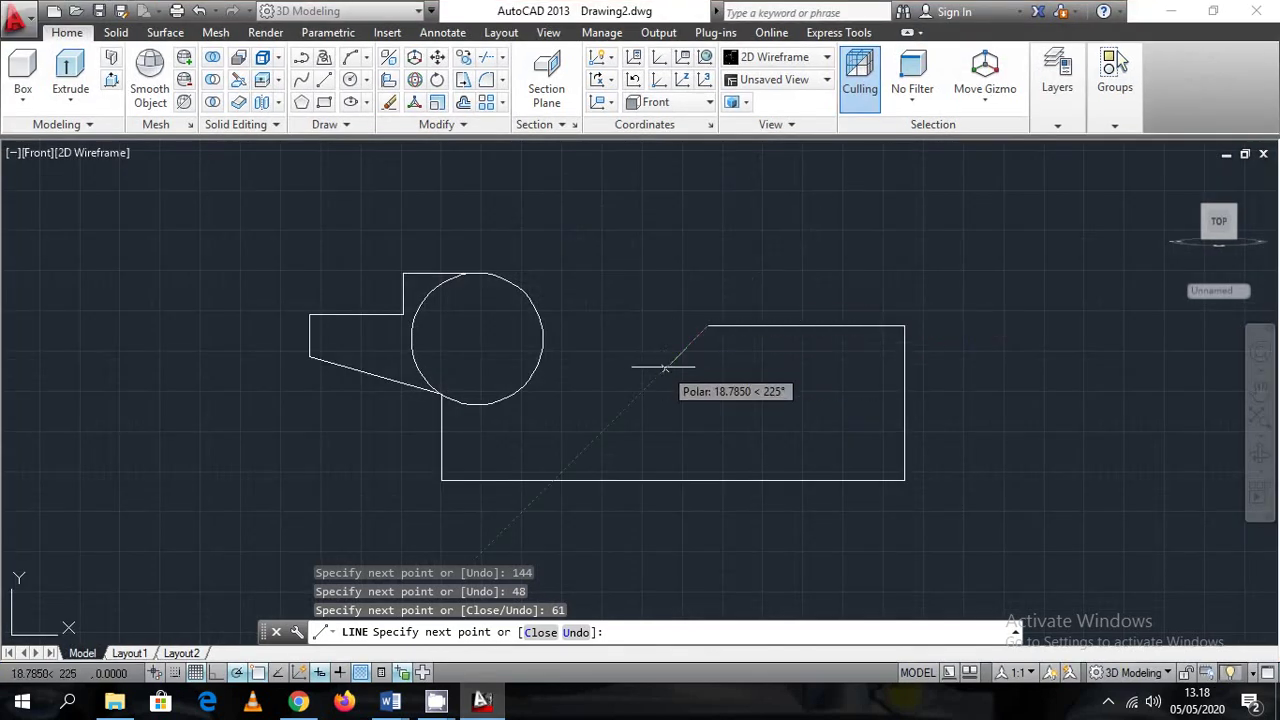
key(F8)
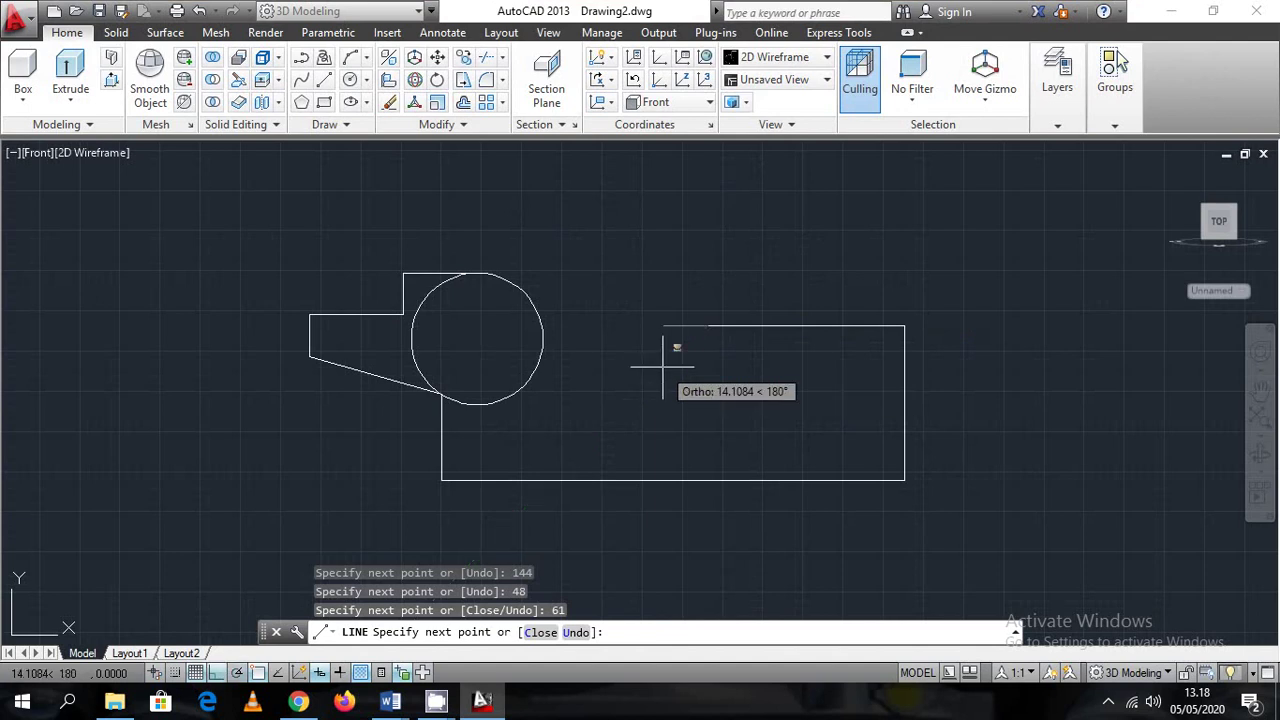
text(<30)
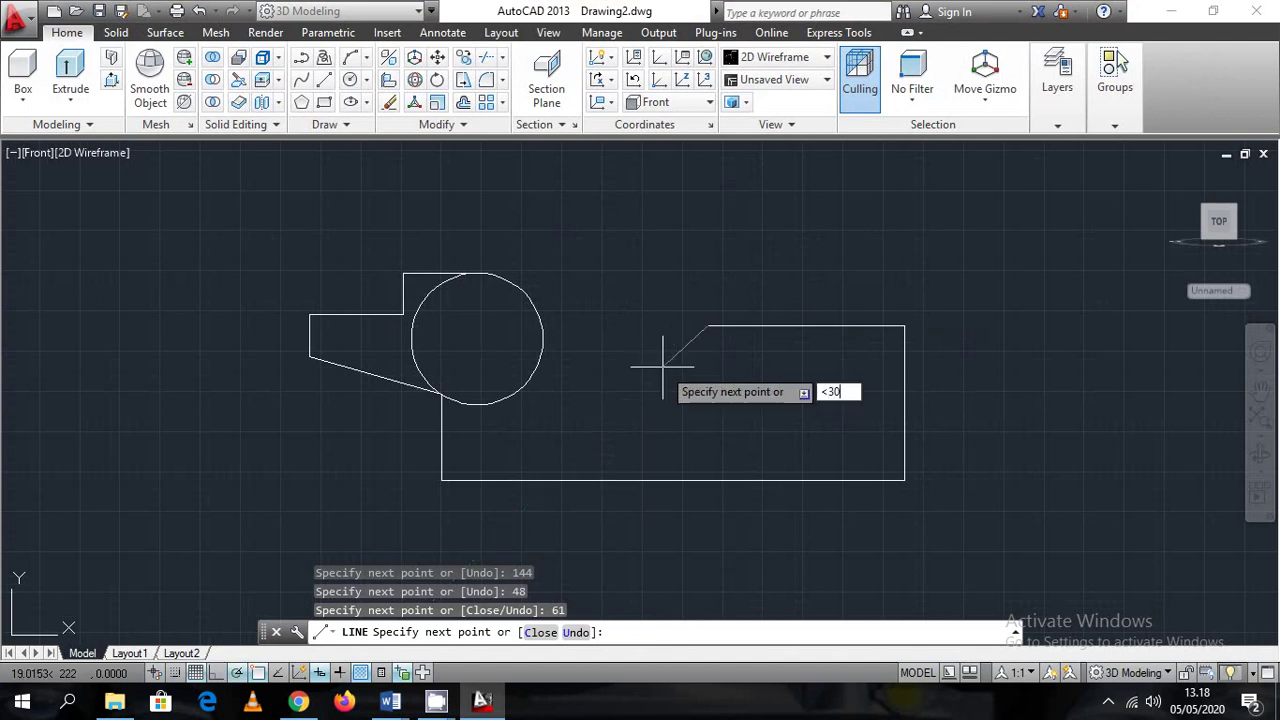
key(Return)
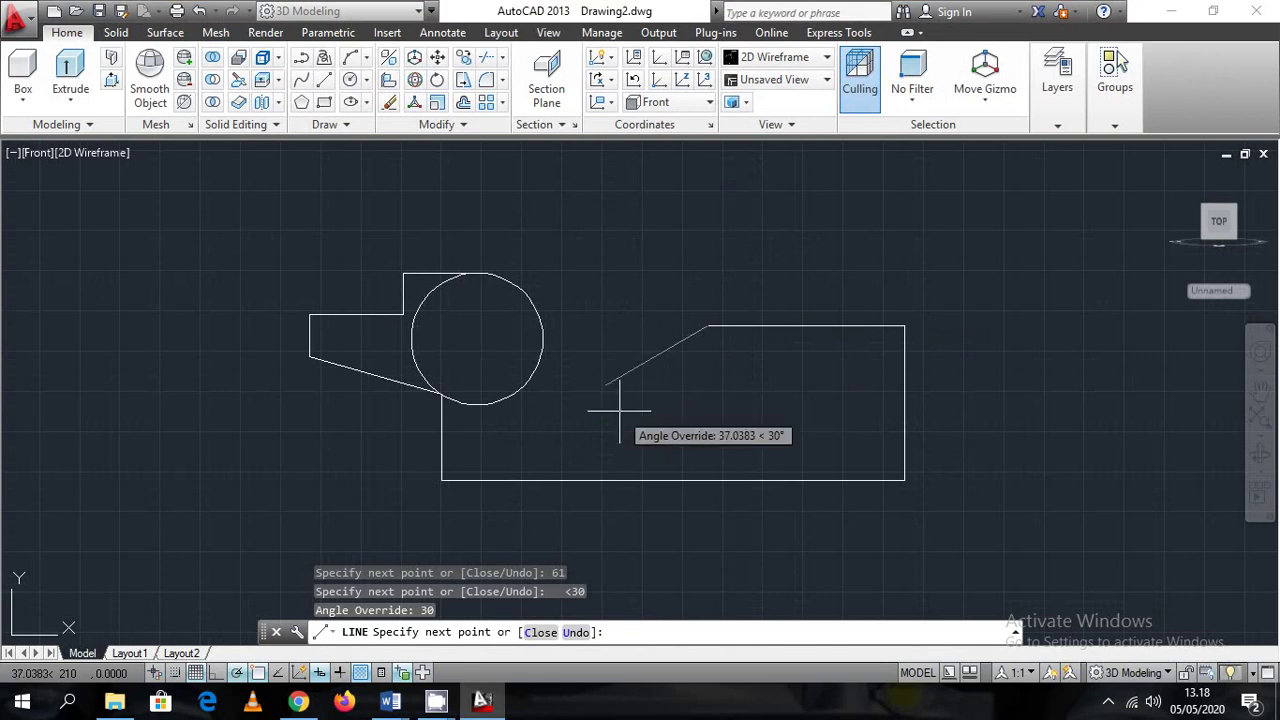
key(ctrl+z)
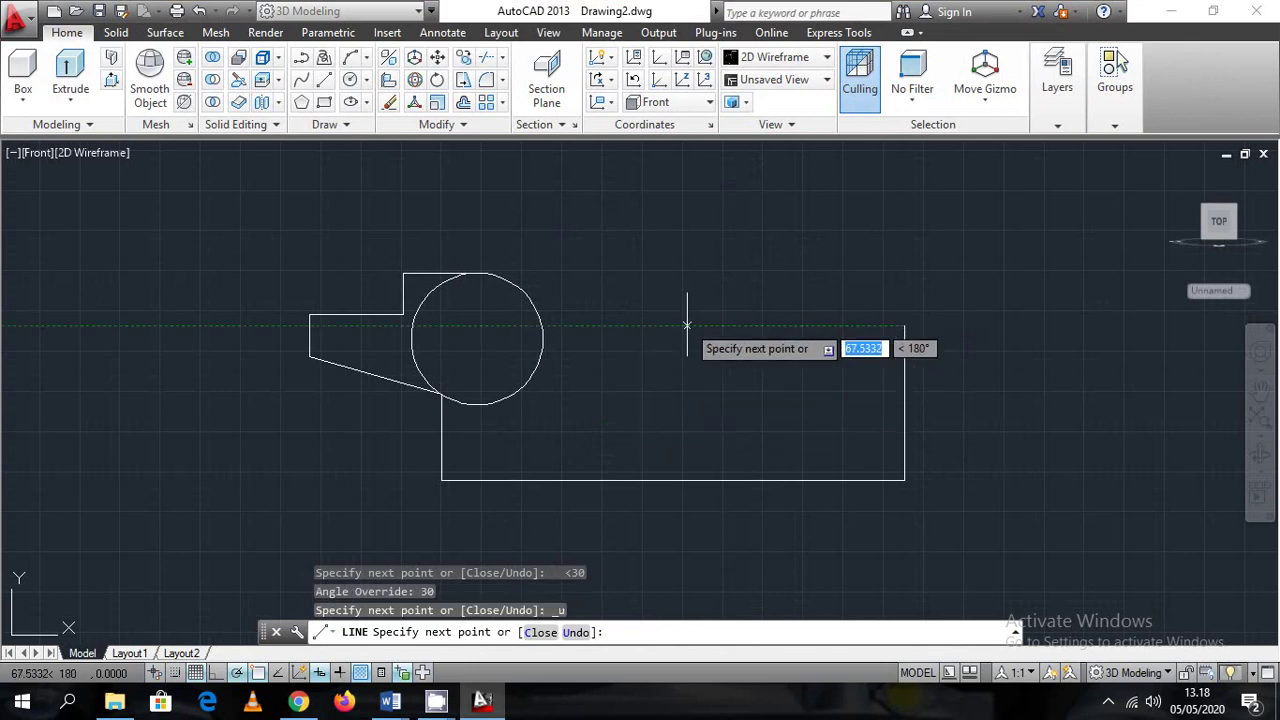
Draw the 61 top edge leftward and continue it with a downward sloped segment at 240°, about 38 long
text(61)
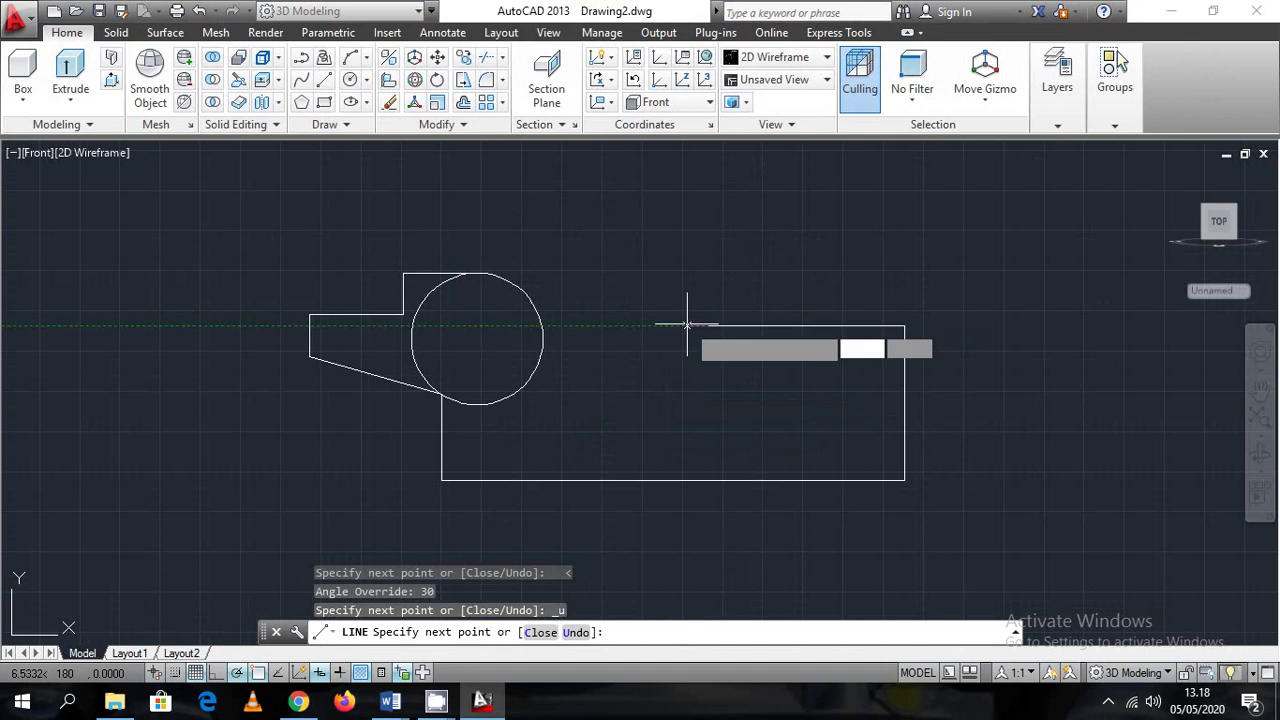
key(Return)
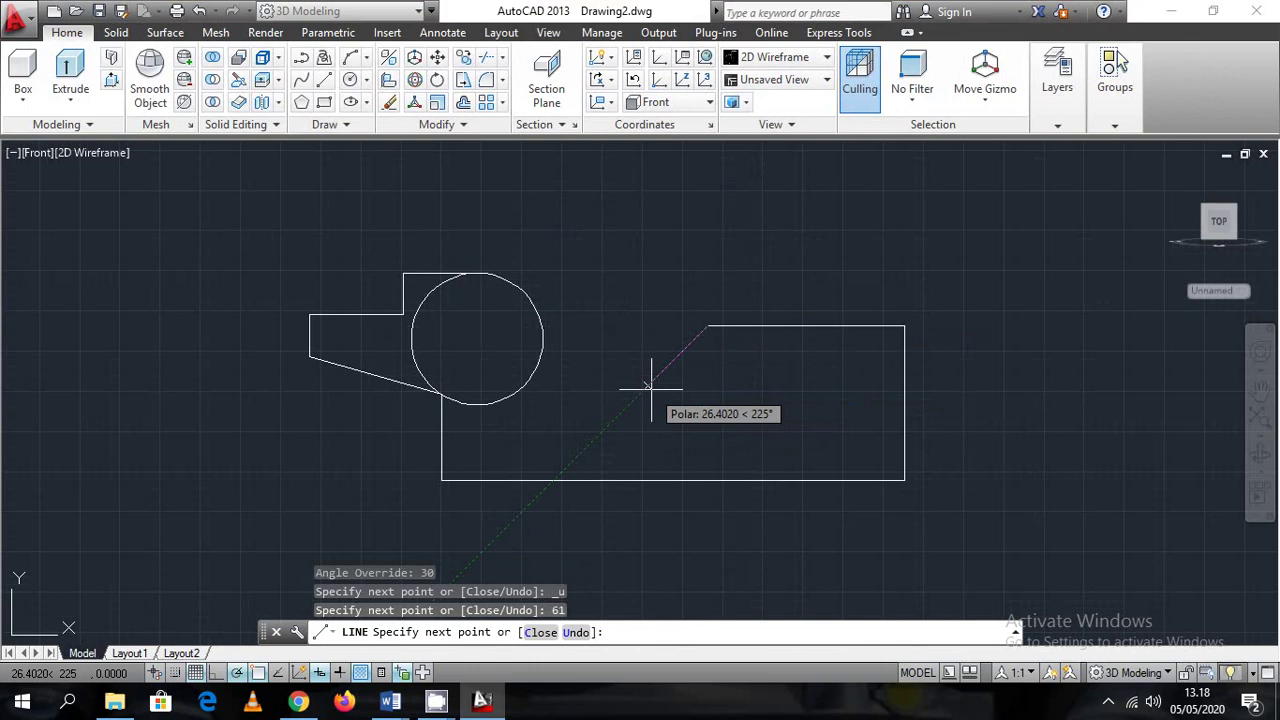
text(240)
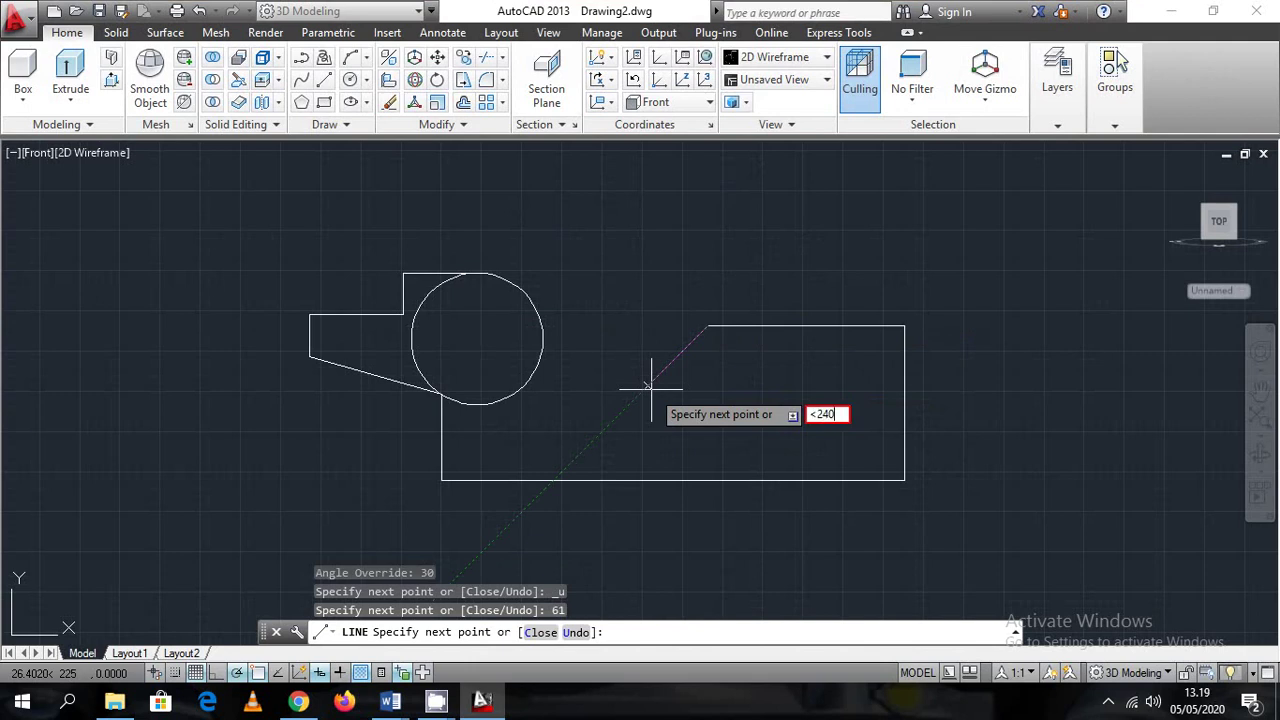
key(Return)
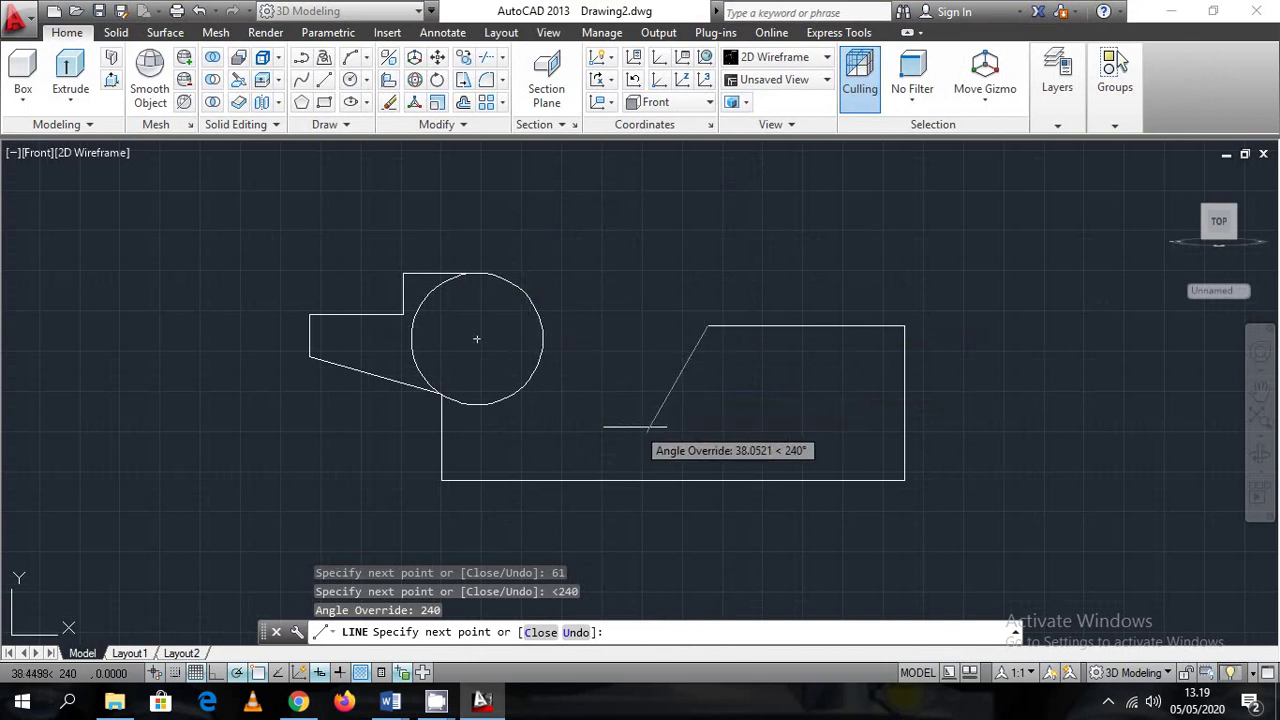
click(645, 433)
key(Escape)
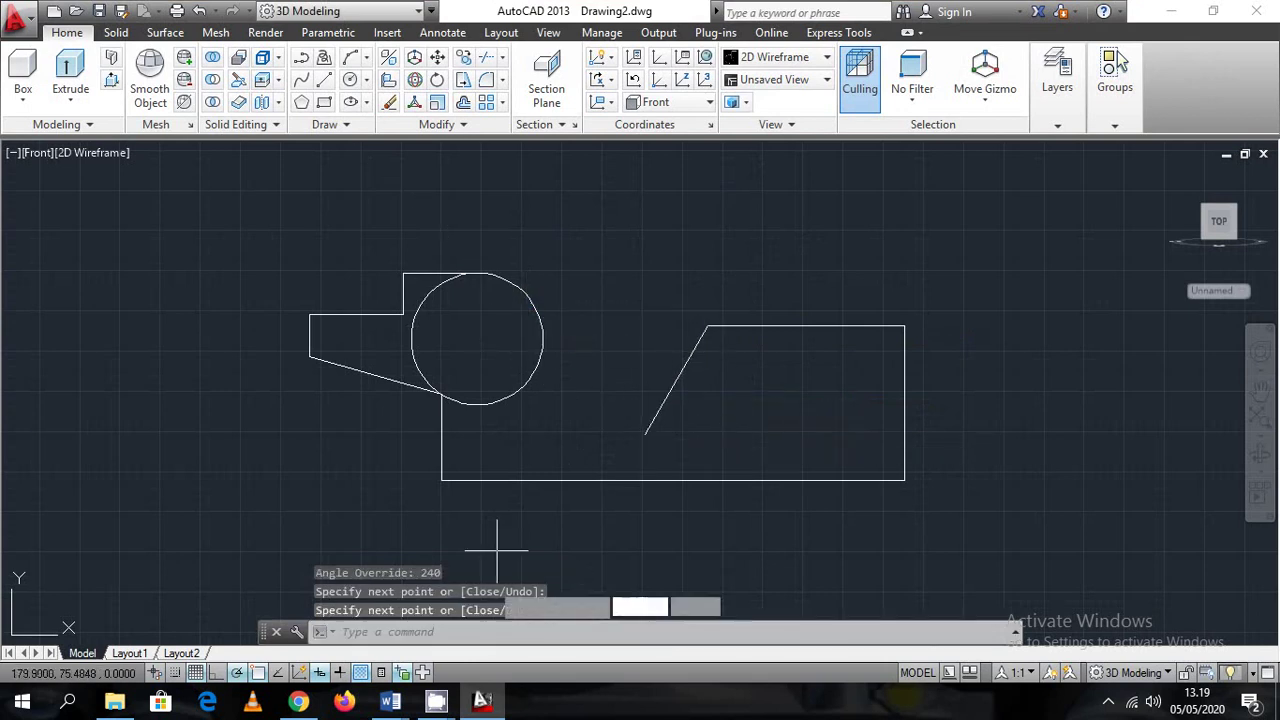
After checking the module drawing, draw a vertical 29 up from the base edge and a horizontal line rightward across the sloped segment
key(Return)
key(alt+Tab)
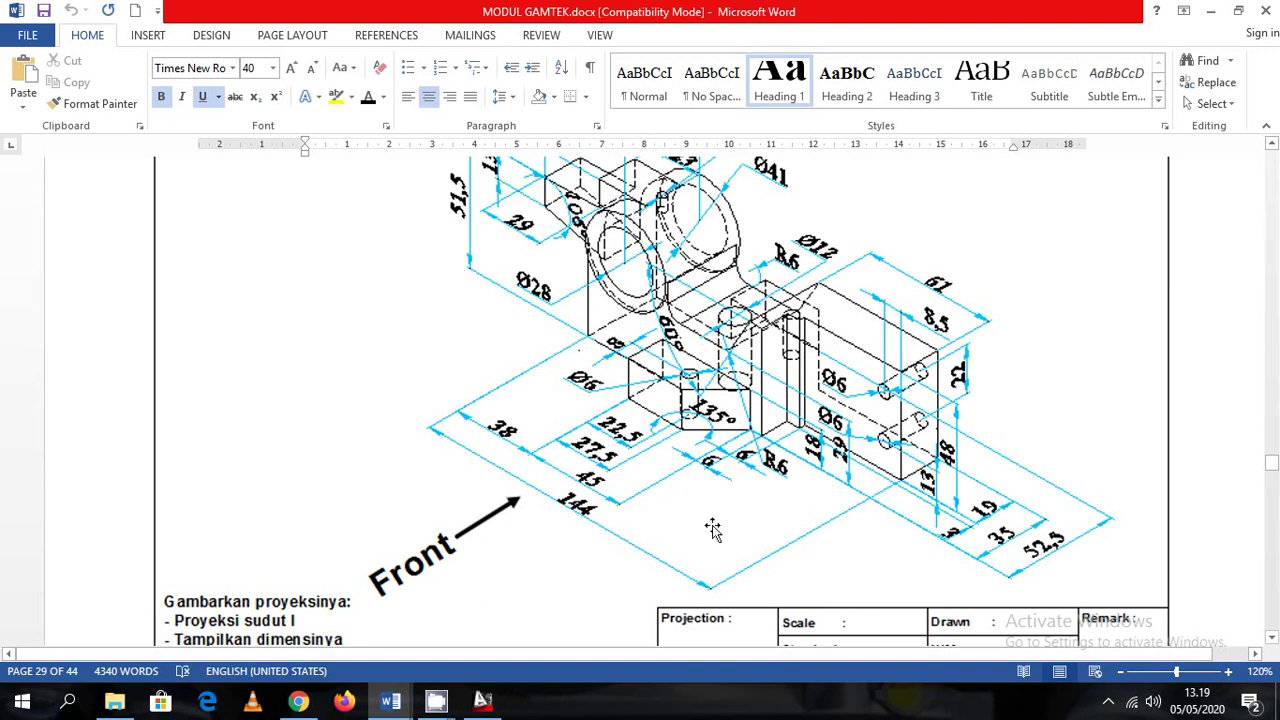
click(483, 702)
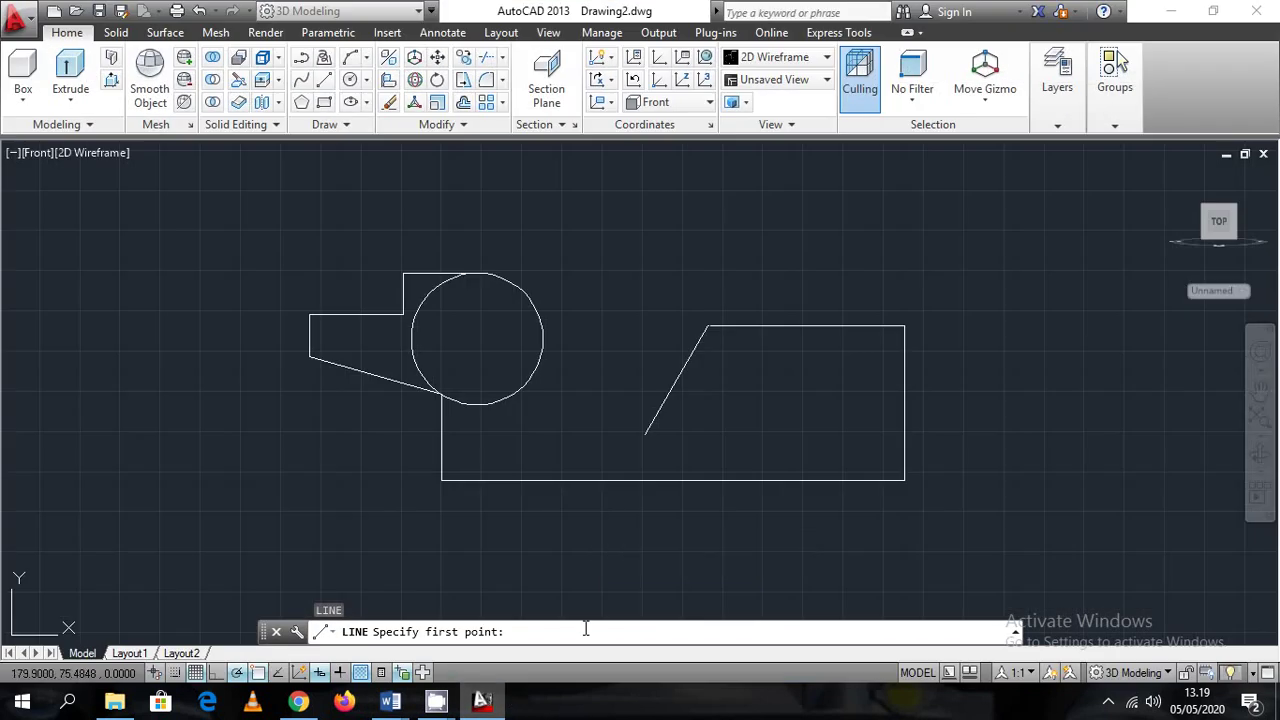
click(596, 479)
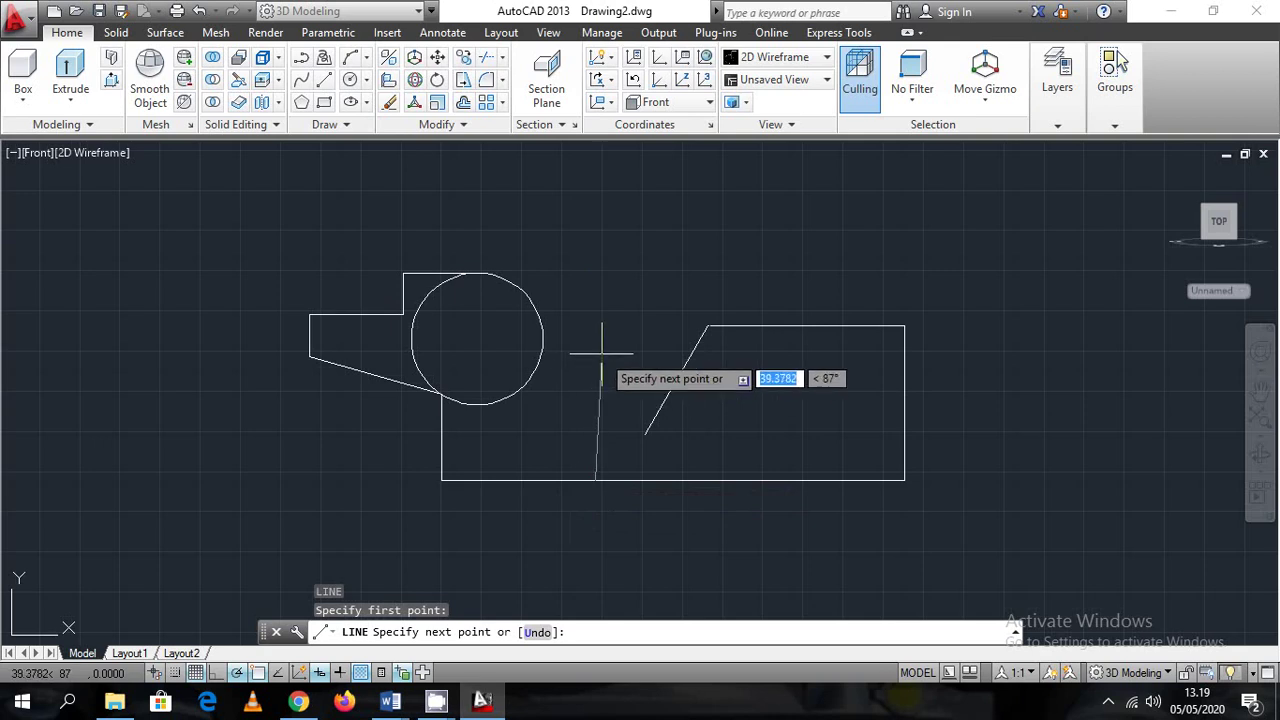
text(29)
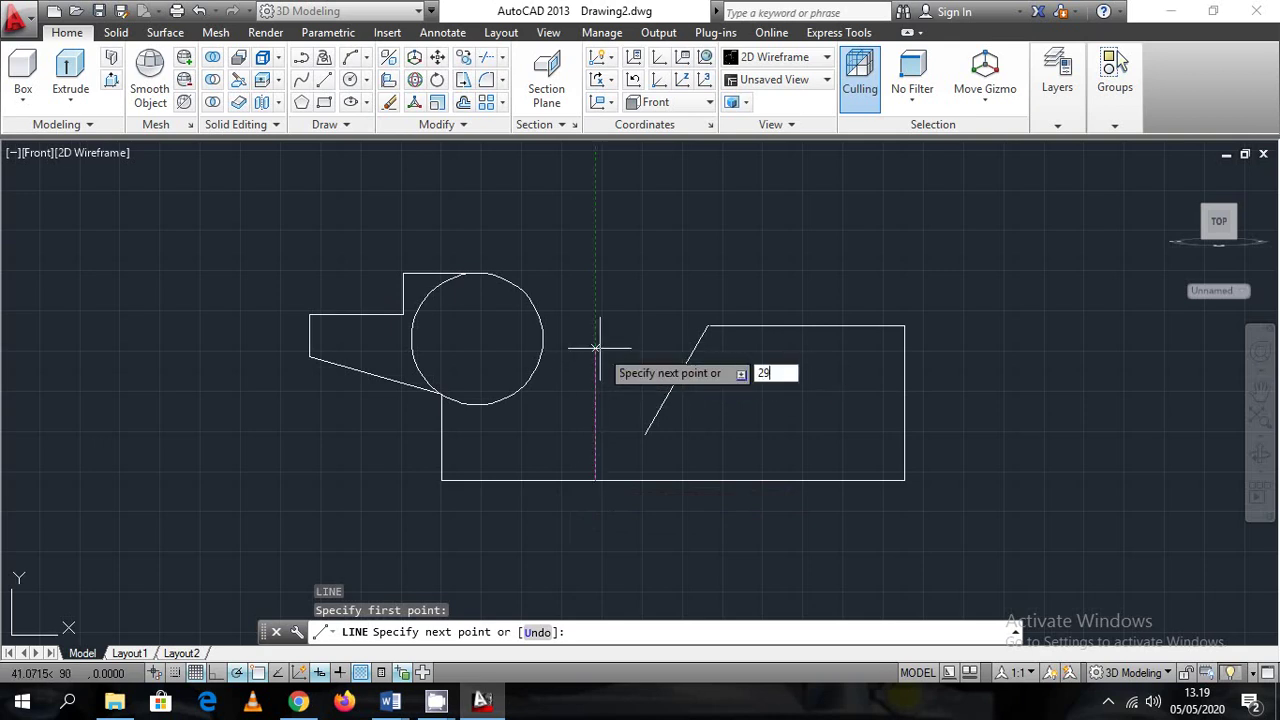
key(Return)
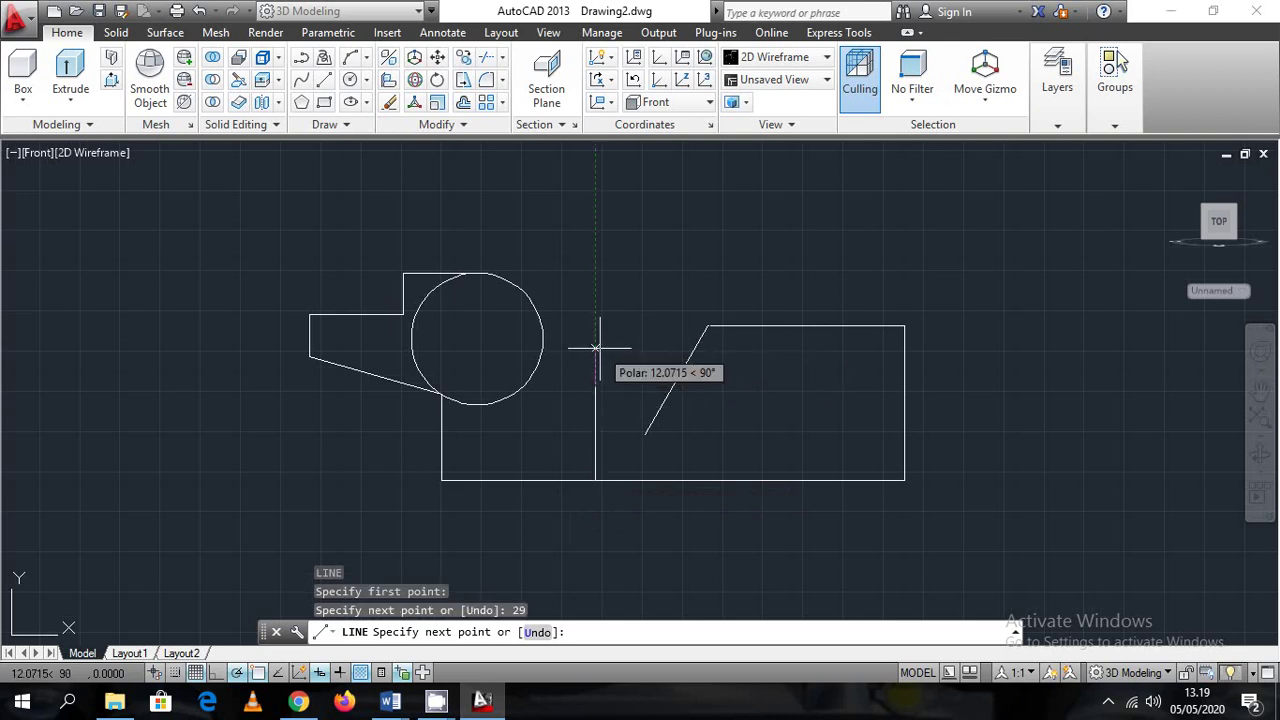
click(747, 387)
key(Escape)
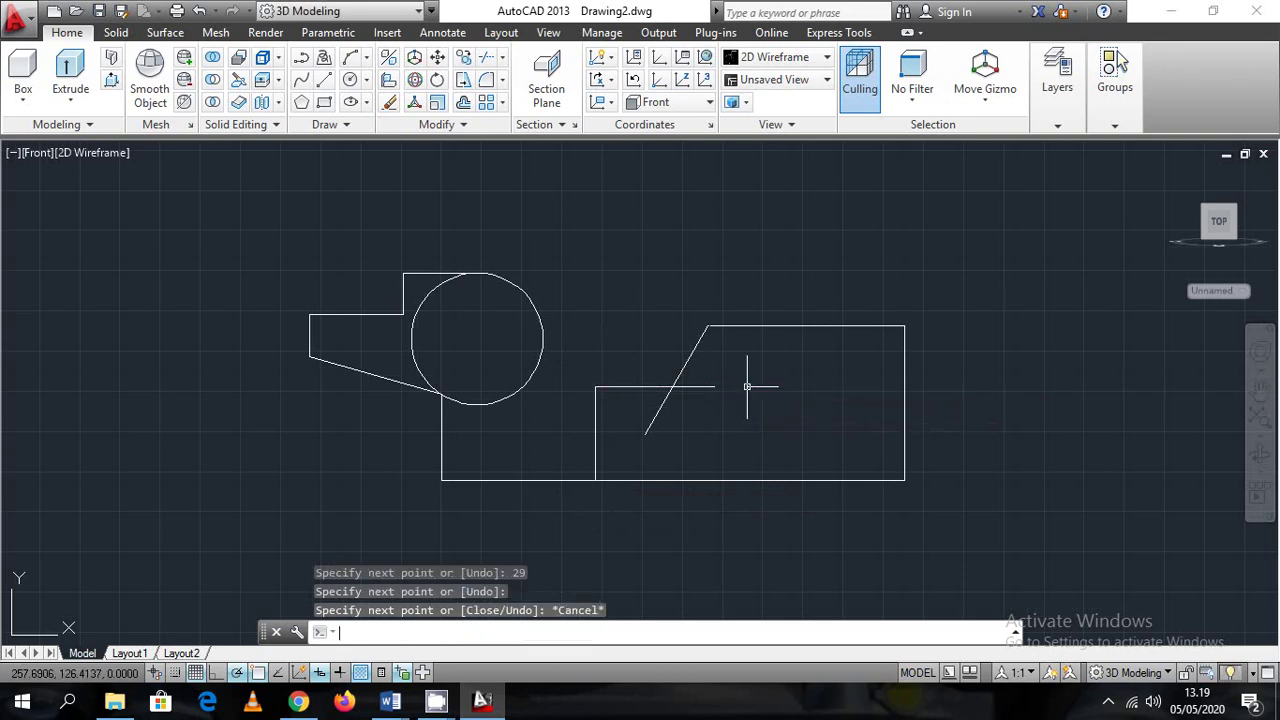
Trim the horizontal line and sloped segment beyond their intersection, and erase the 29 helper vertical
text(tr)
key(Return)
key(Return)
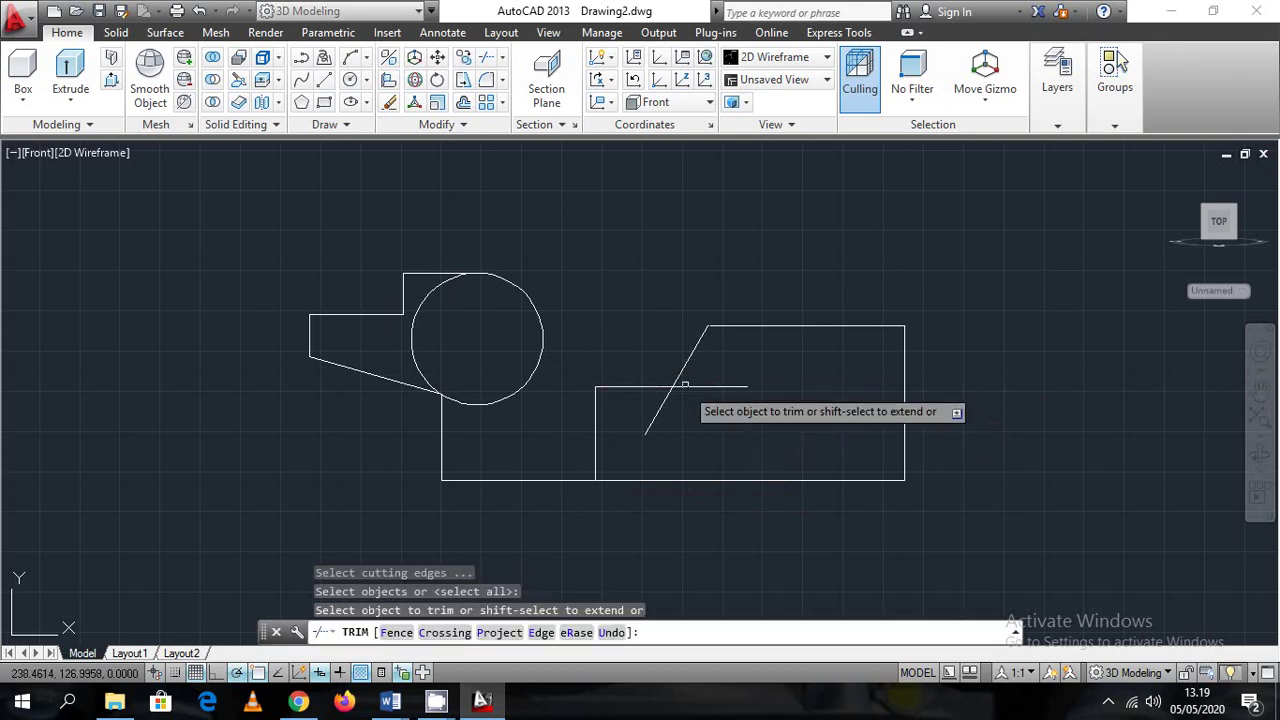
click(686, 387)
click(649, 431)
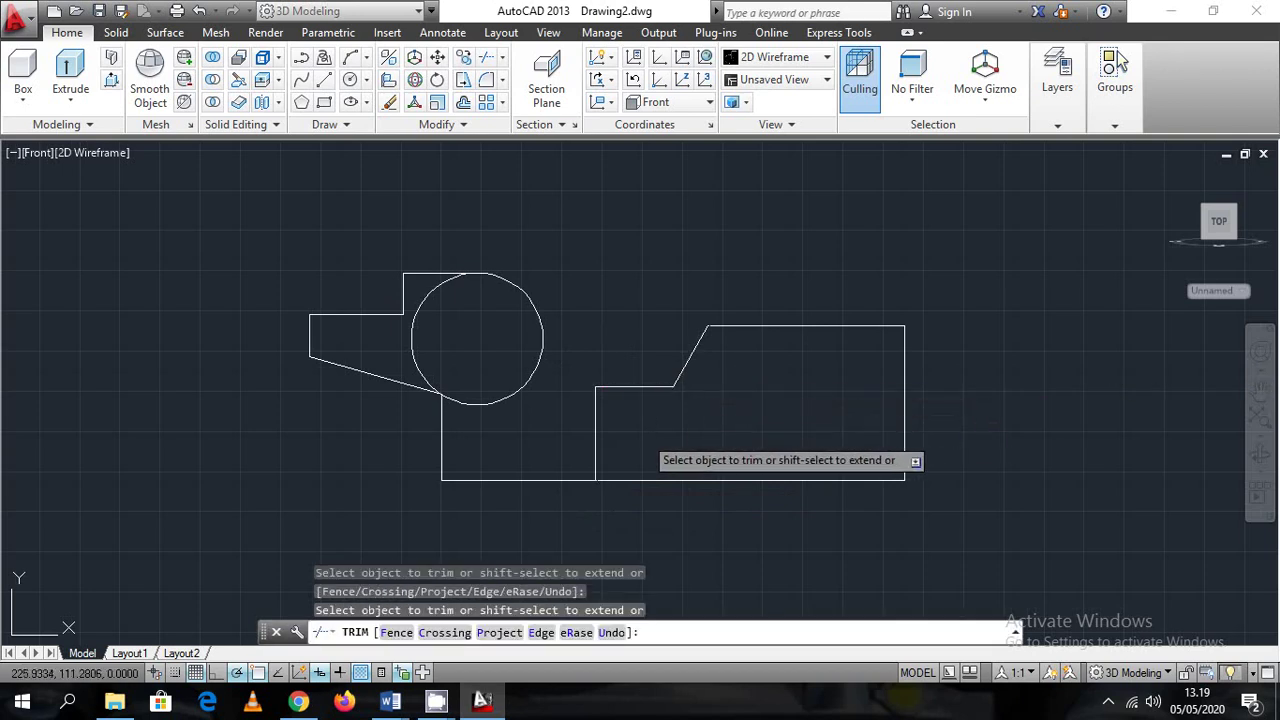
key(Escape)
click(631, 443)
click(531, 429)
key(Delete)
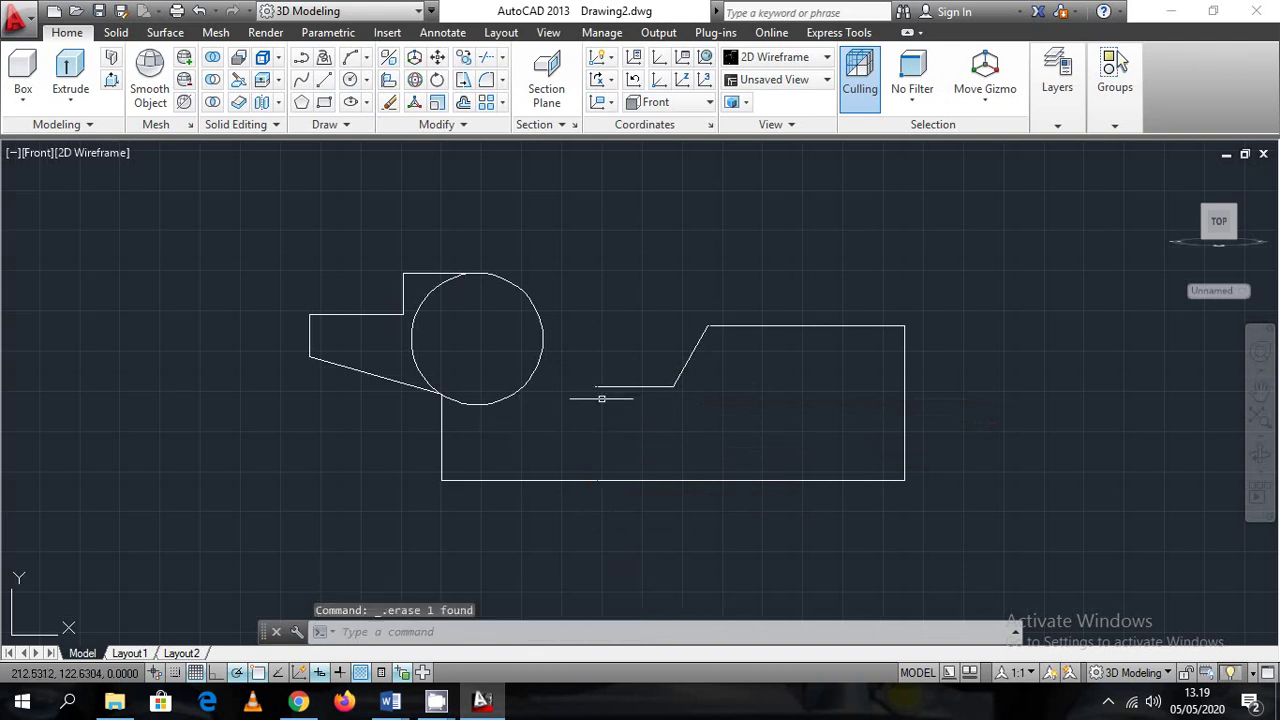
Stretch the free end of the horizontal ledge leftward to just beyond the circle's right extent
click(605, 387)
click(595, 387)
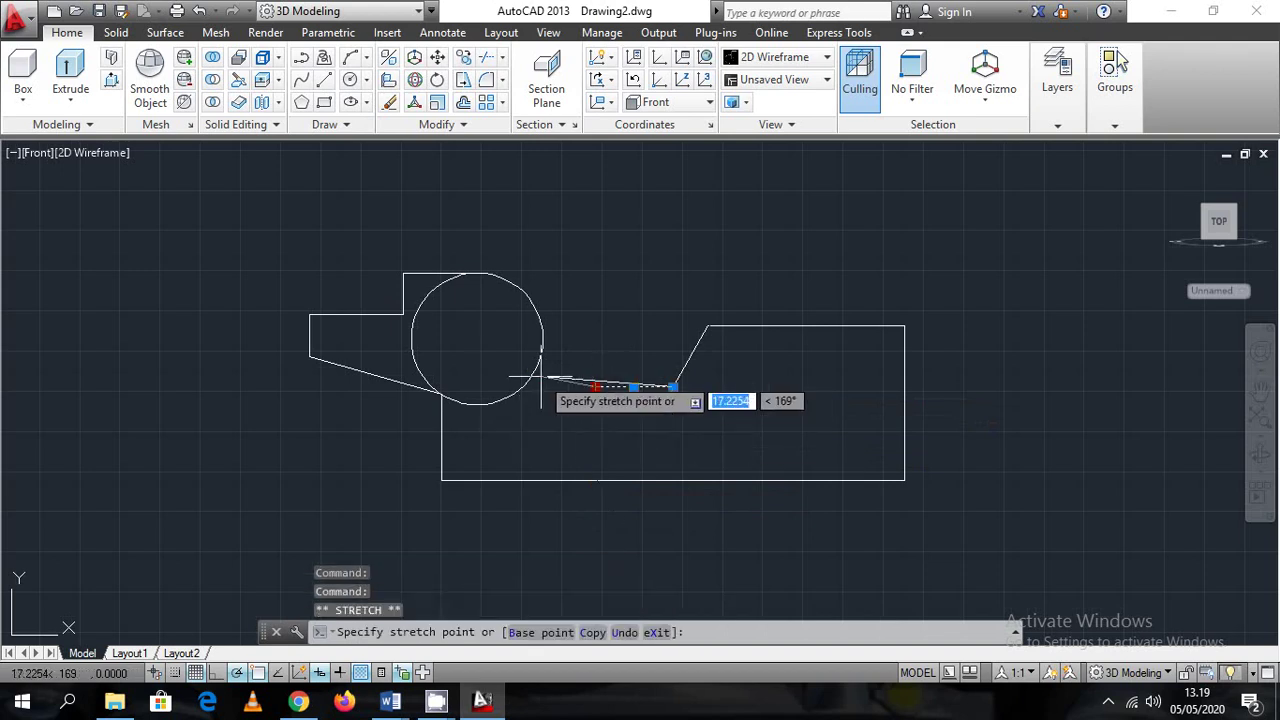
click(545, 390)
key(Escape)
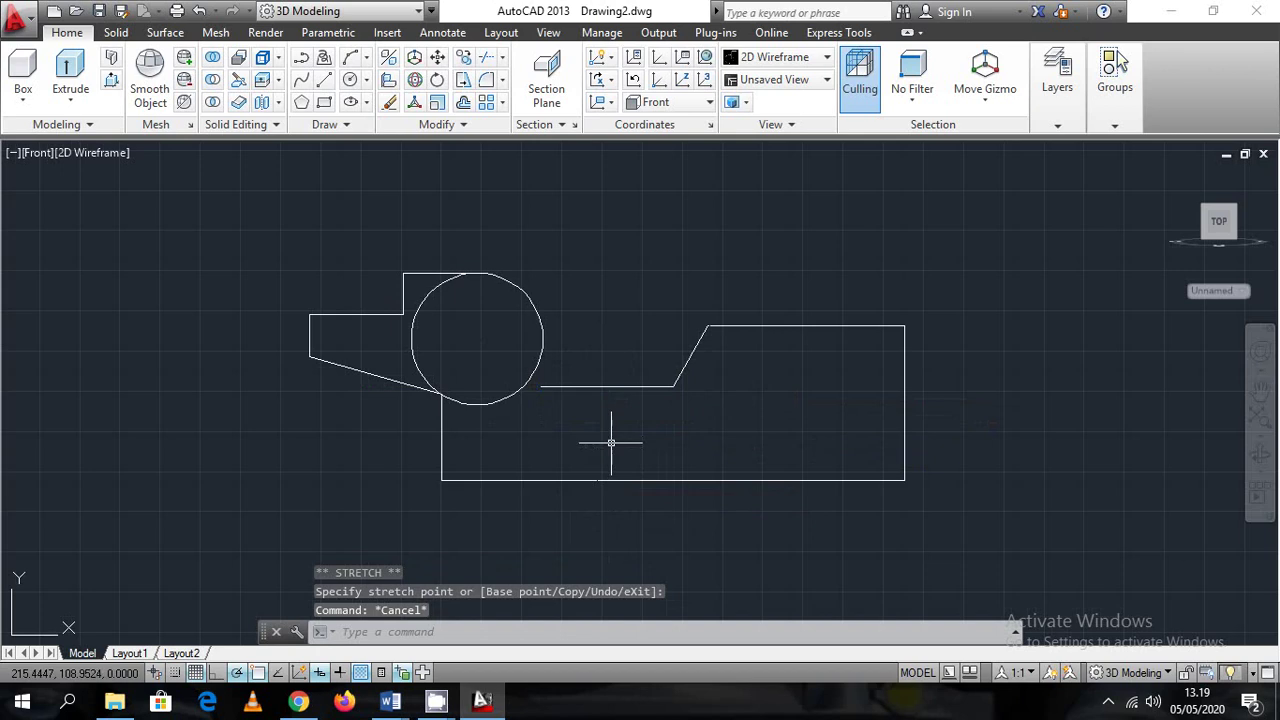
Draw a vertical line about 16 long from the circle's right quadrant down past the horizontal ledge
text(l)
key(Return)
scroll(560, 381, up, 2)
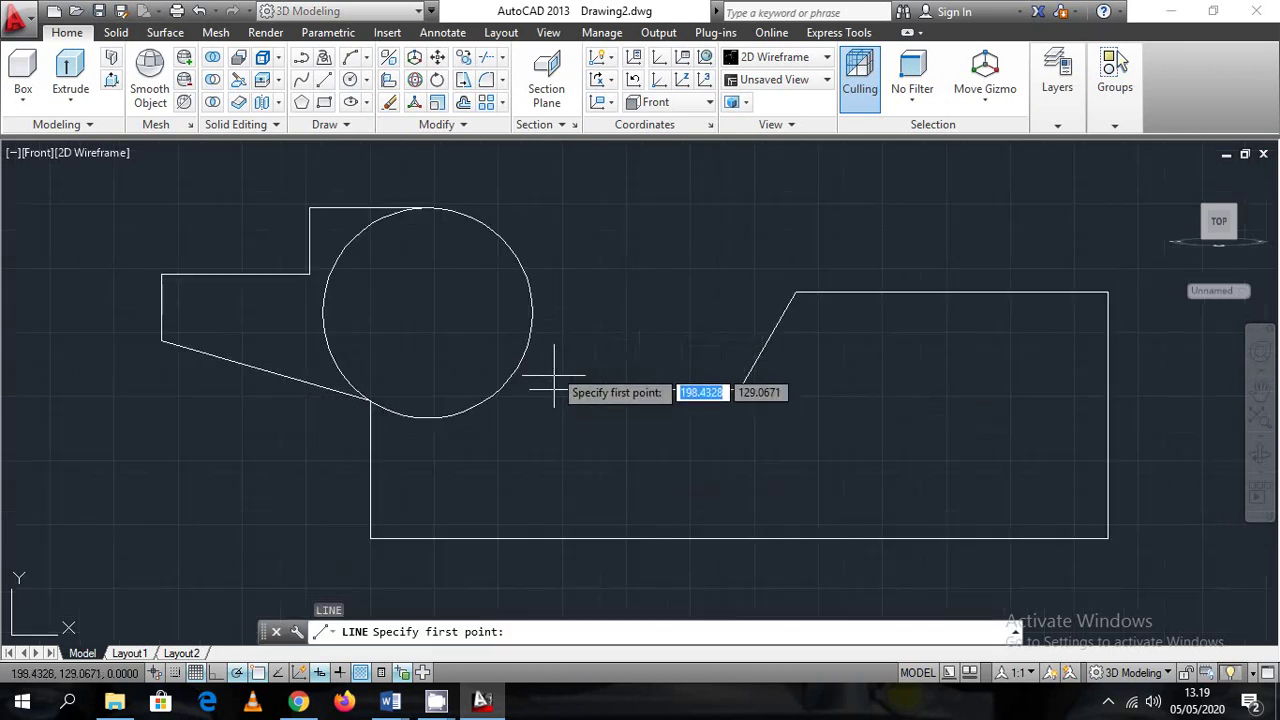
click(532, 312)
scroll(532, 400, up, 3)
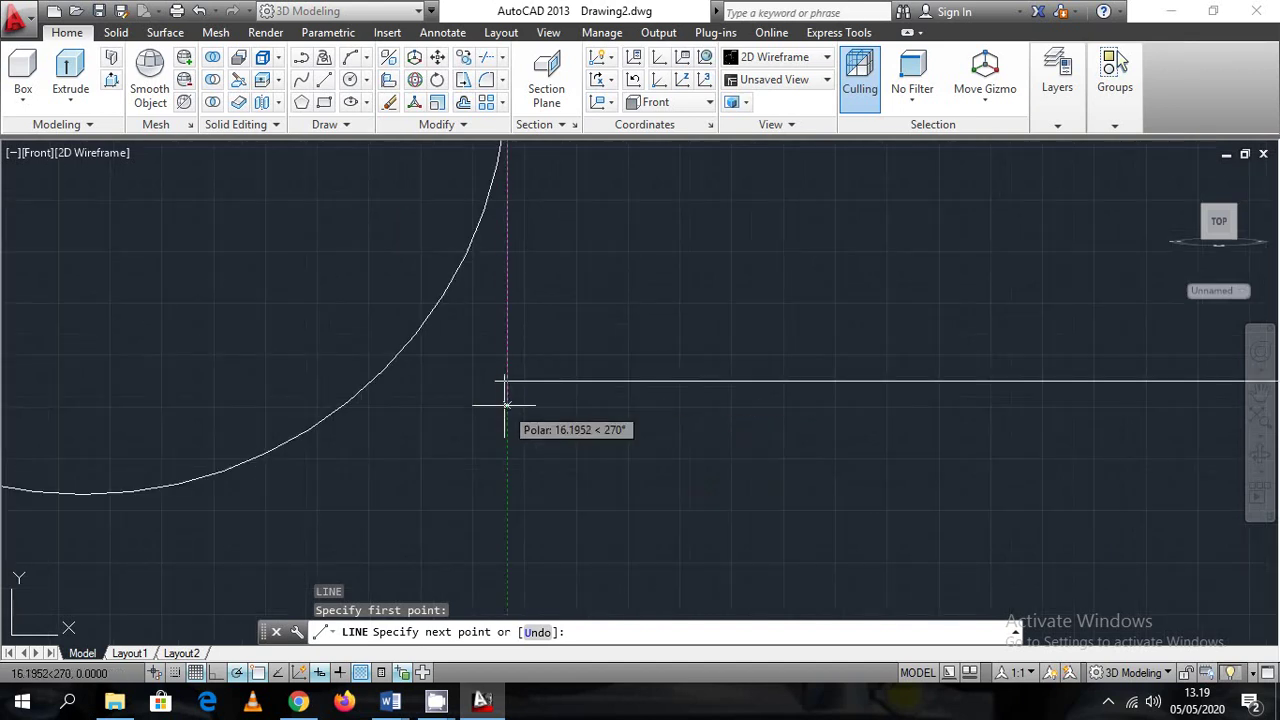
click(507, 407)
key(Escape)
Trim the overhanging ends where the new vertical crosses the horizontal ledge to form a clean corner
text(tr)
key(Return)
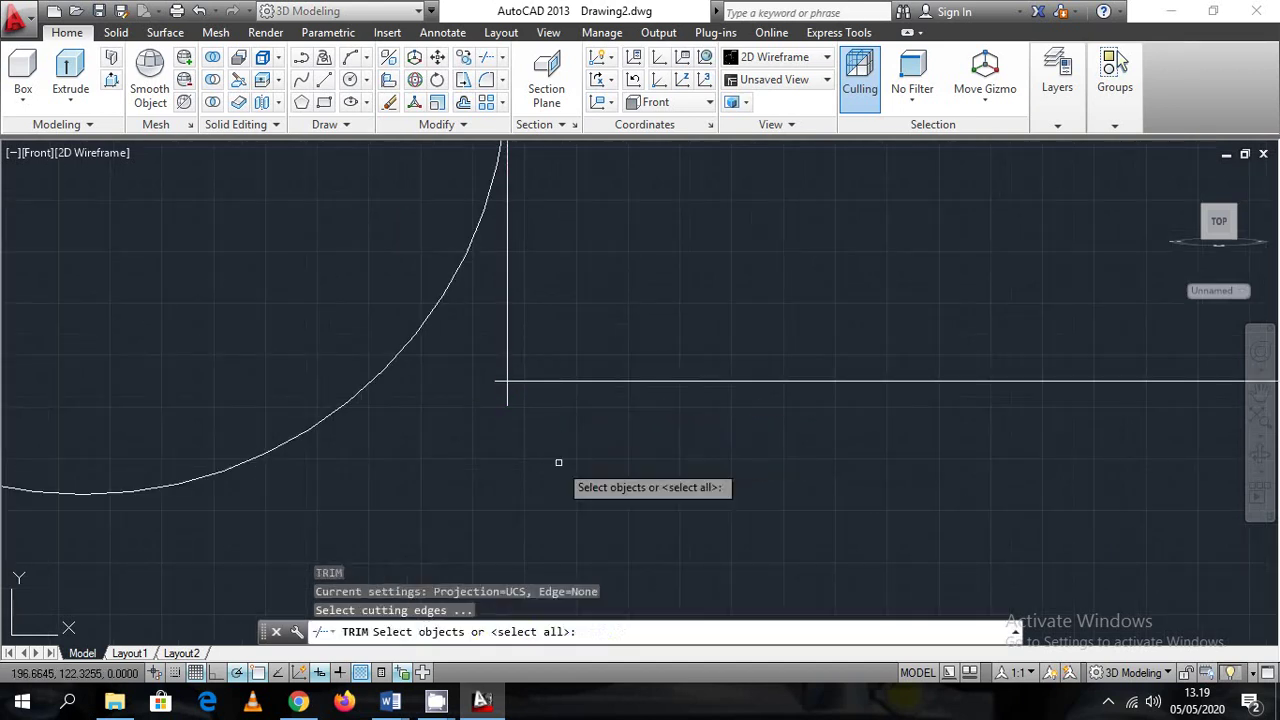
key(Return)
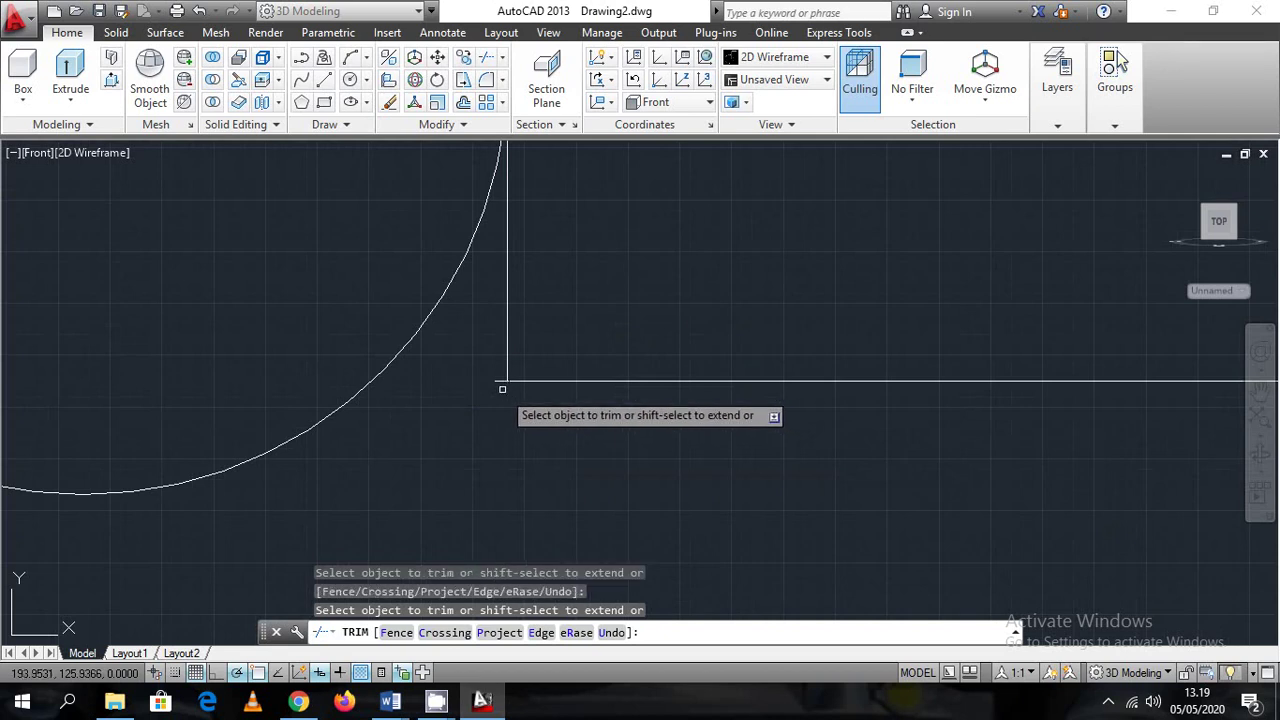
click(506, 382)
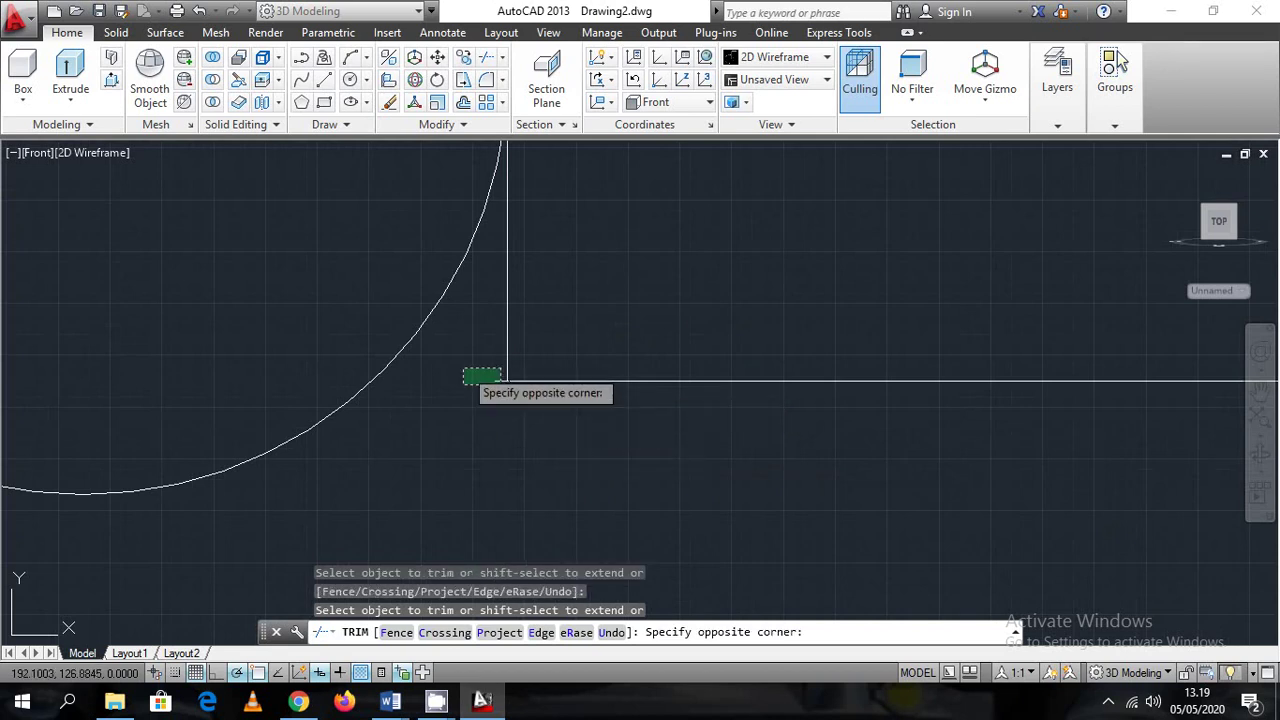
click(462, 374)
key(Escape)
scroll(600, 420, down, 5)
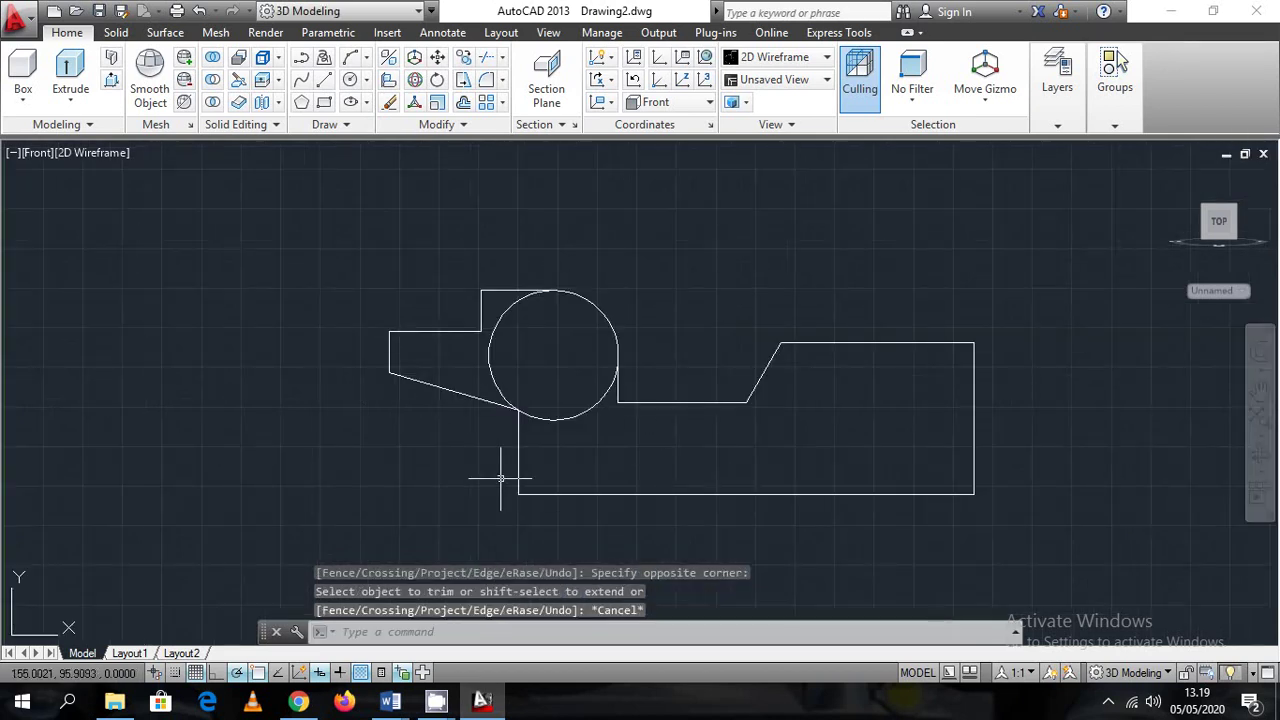
scroll(625, 409, up, 4)
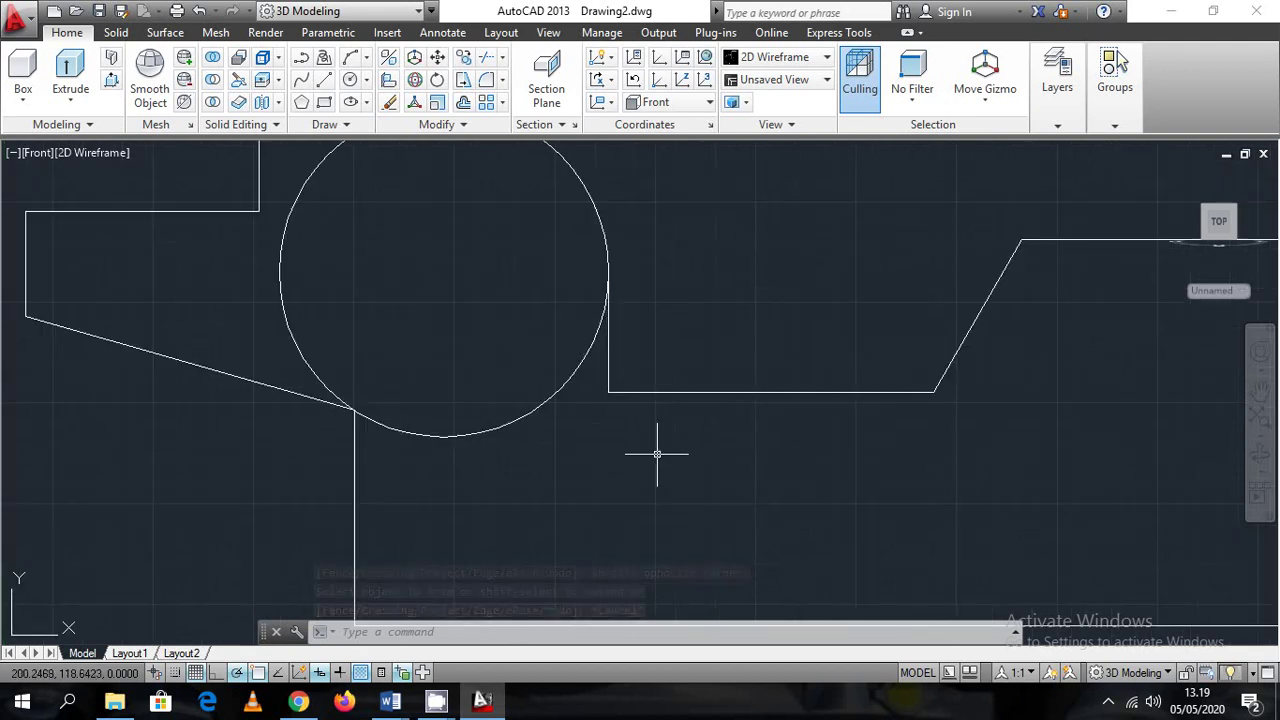
text(c)
key(Return)
click(735, 301)
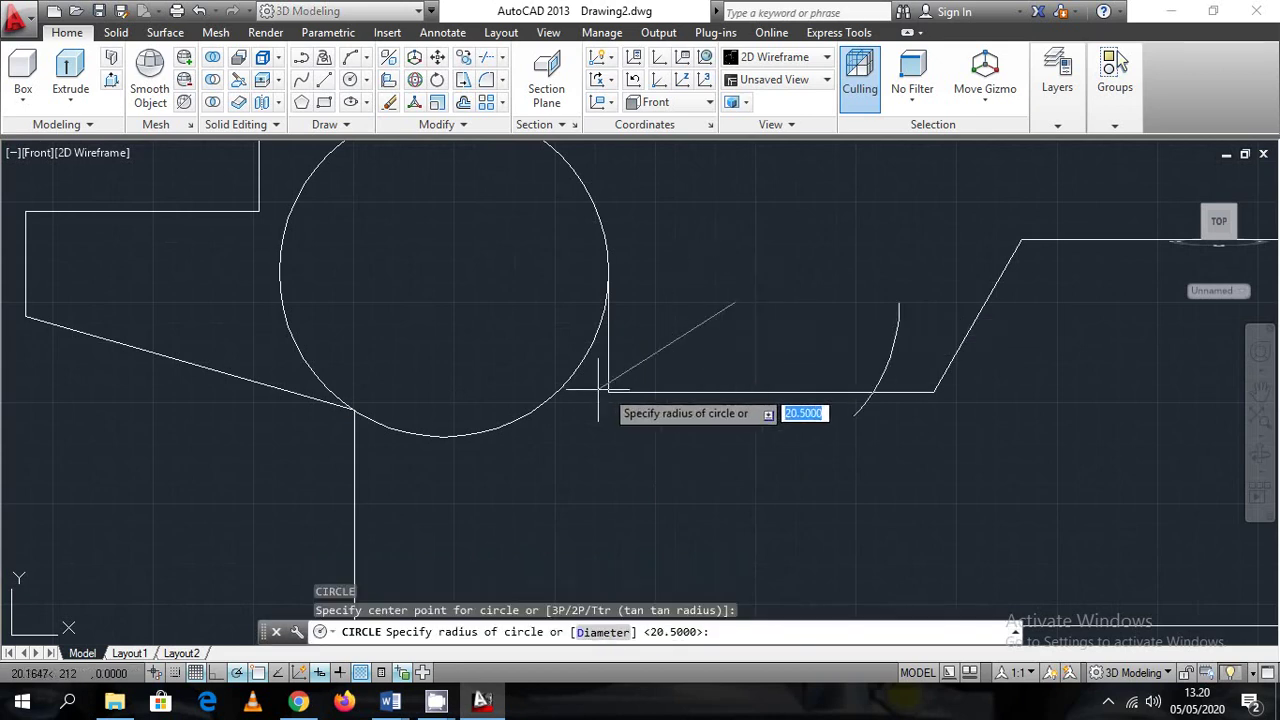
key(Escape)
Start a Fillet with its Radius option and look up the ledge's corner radius in the module drawing
text(fil)
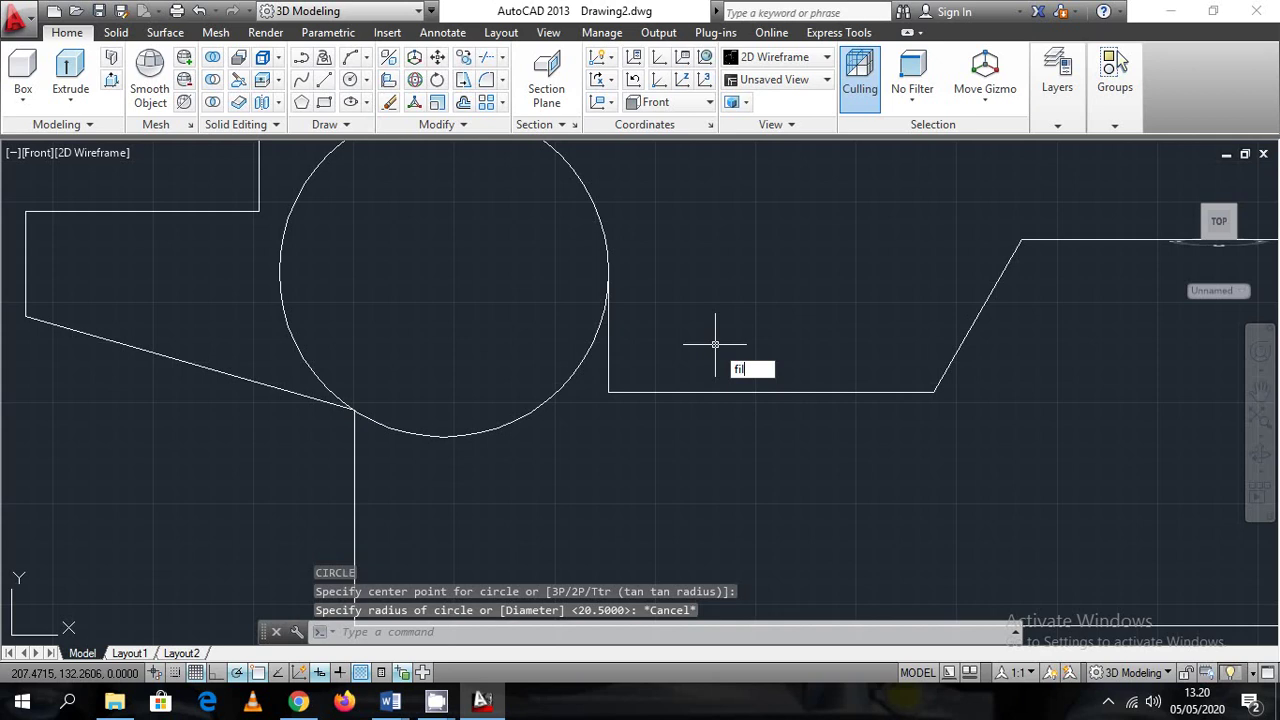
text(let)
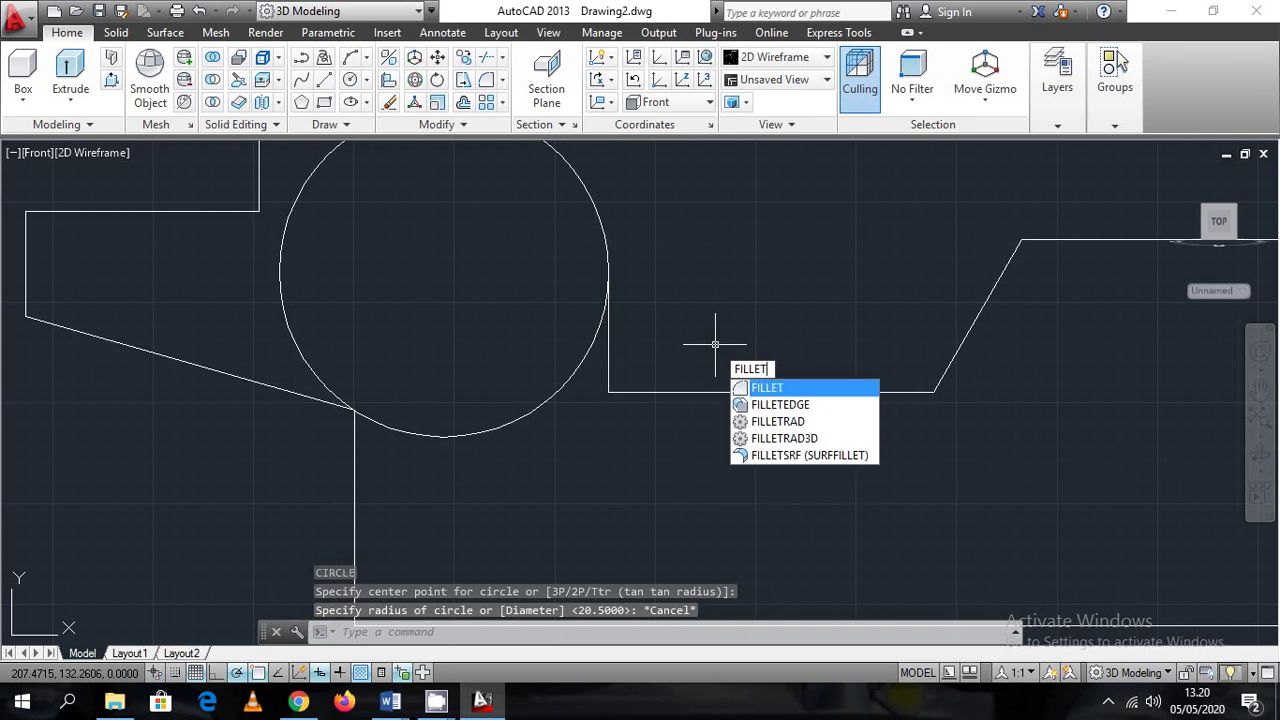
key(Return)
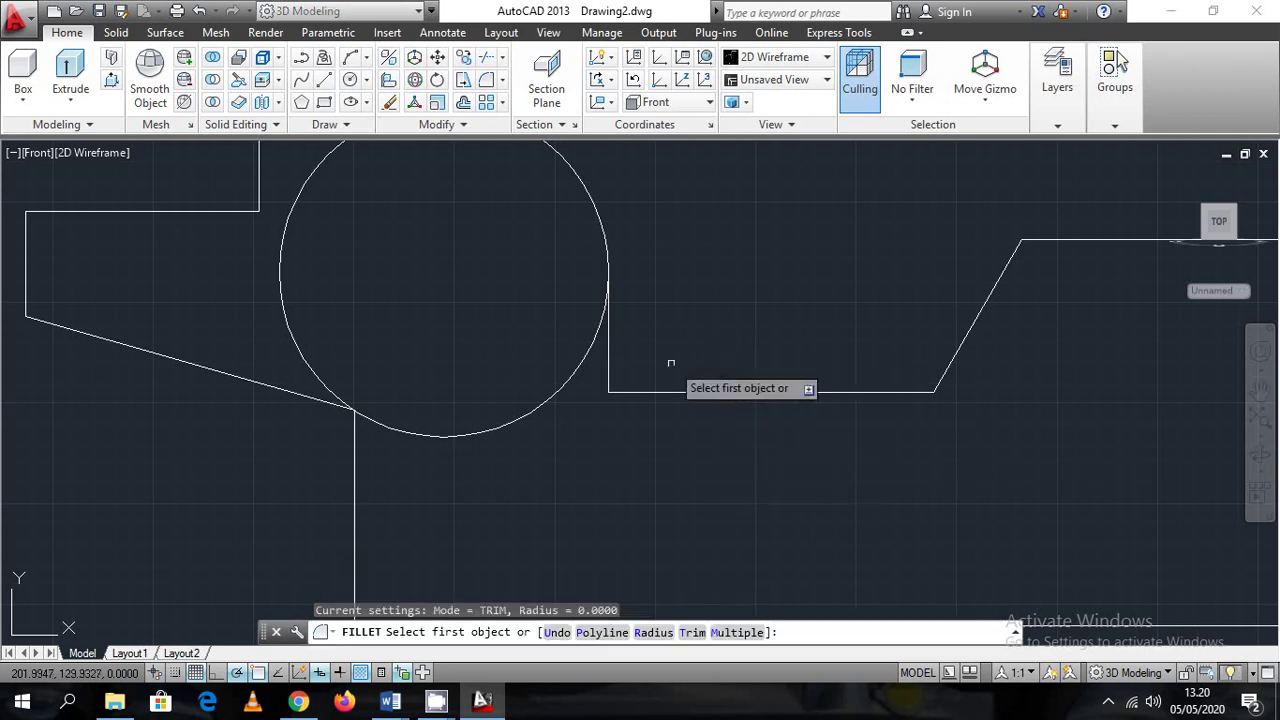
click(653, 632)
click(482, 702)
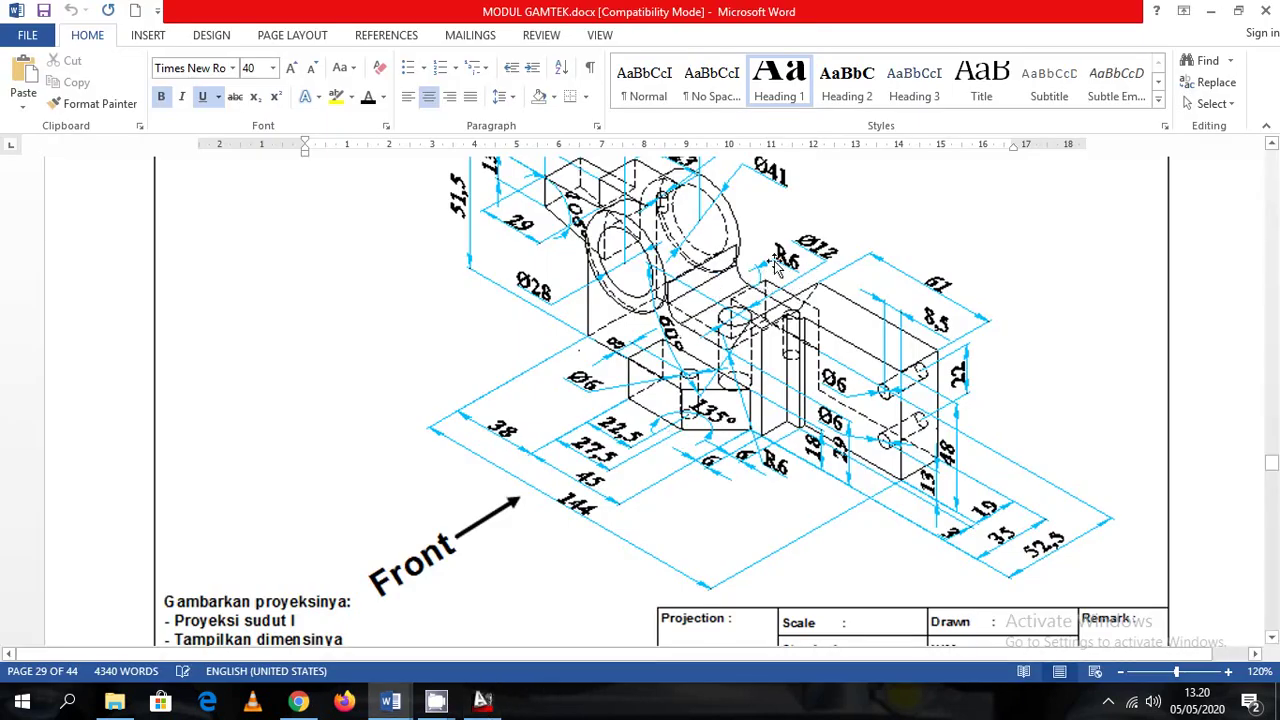
Switch to AutoCAD and fillet both lower corners of the notch between the circle and the sloped edge with radius 6
click(482, 702)
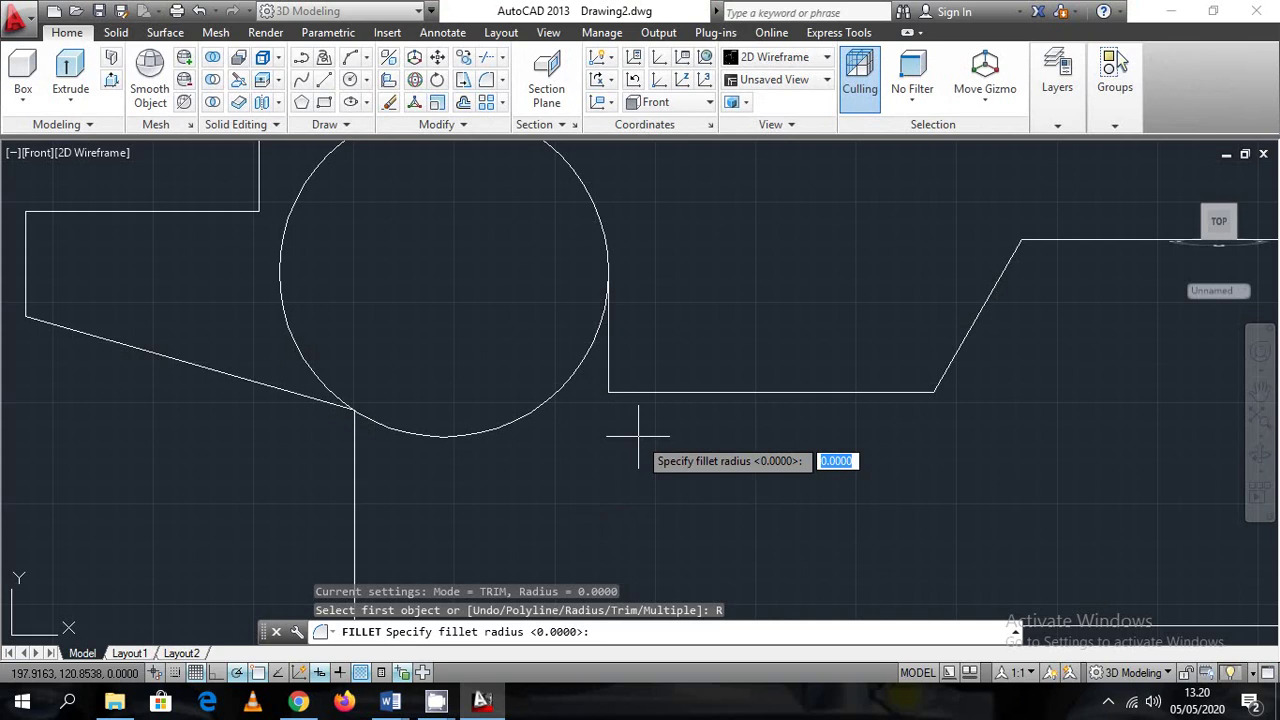
text(6)
key(Return)
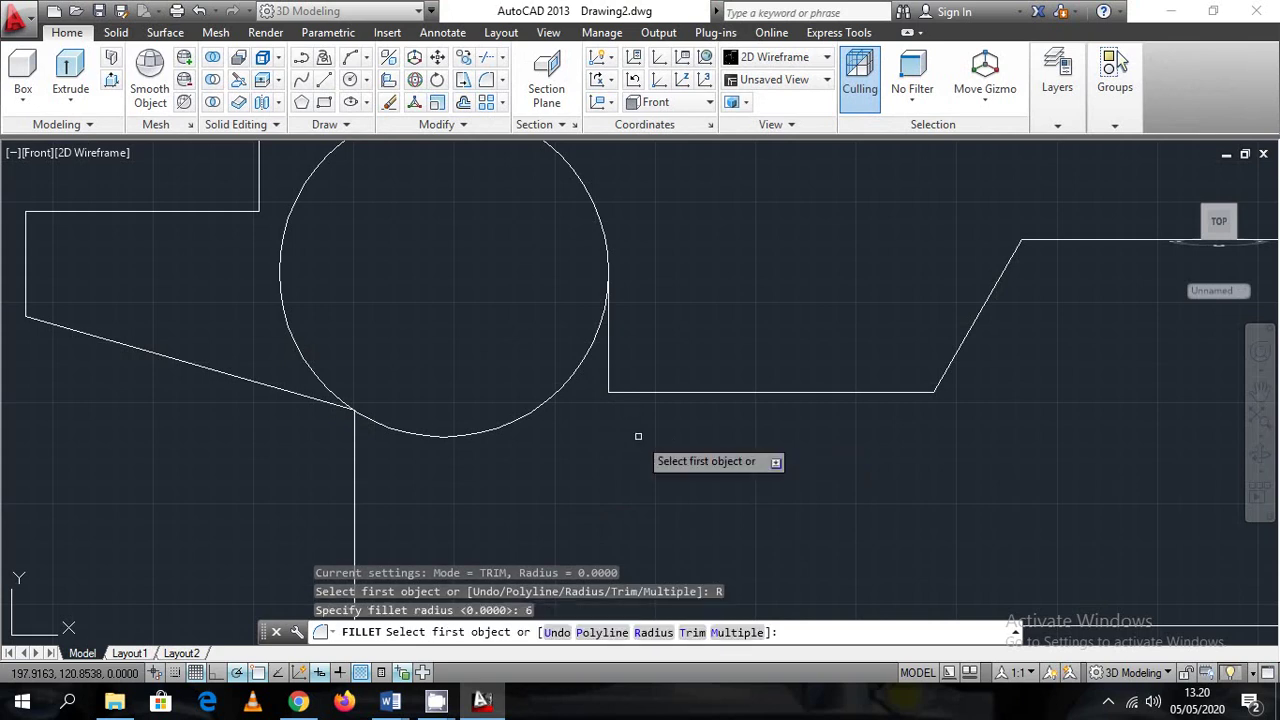
click(609, 373)
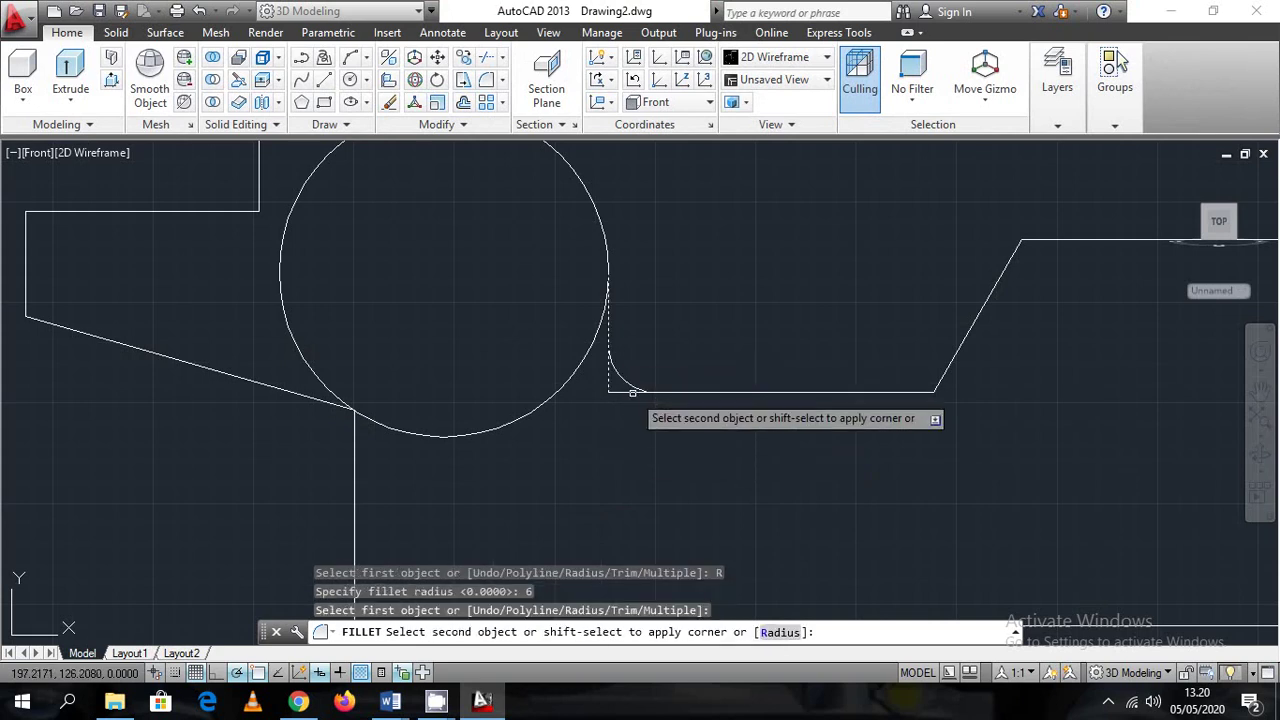
click(632, 393)
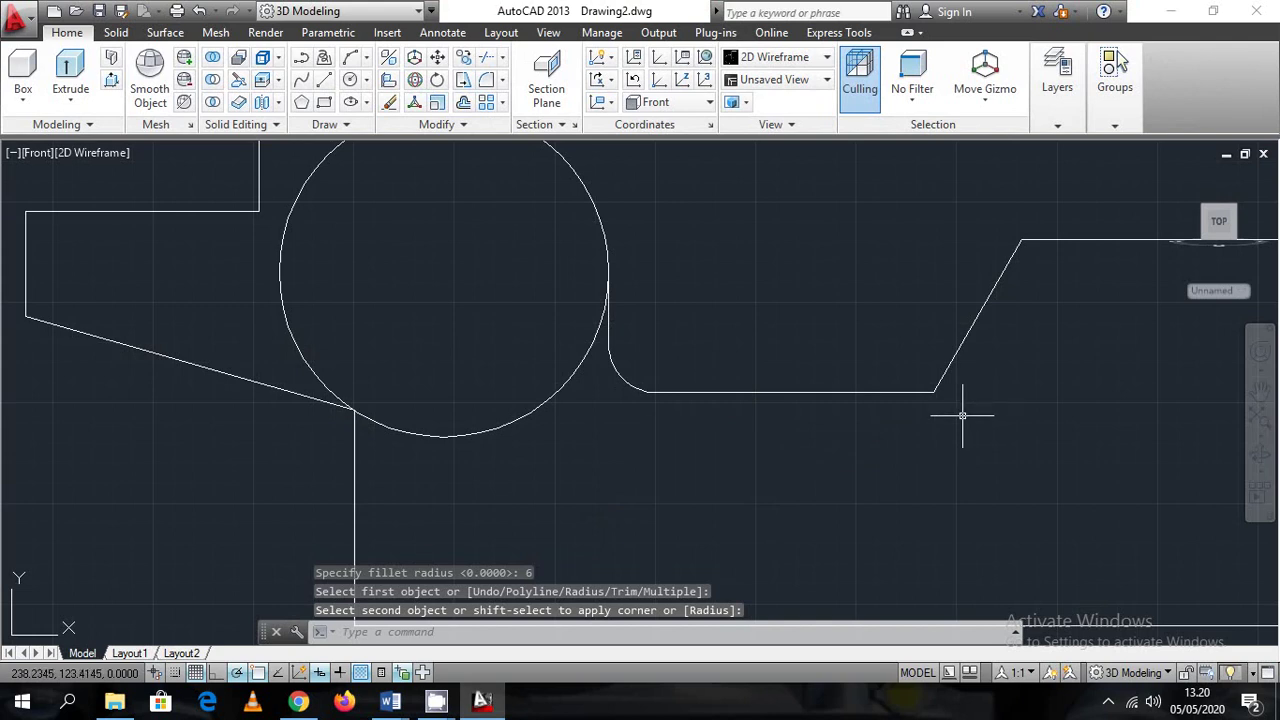
key(Return)
click(943, 374)
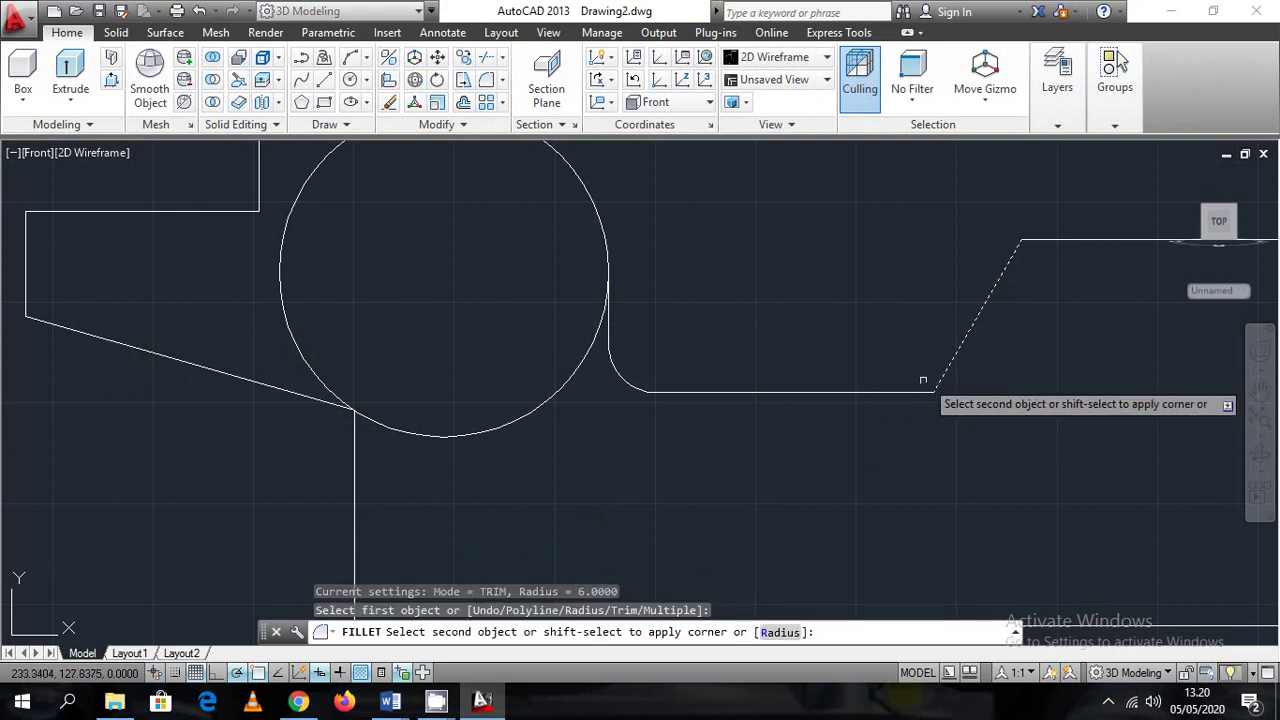
click(908, 391)
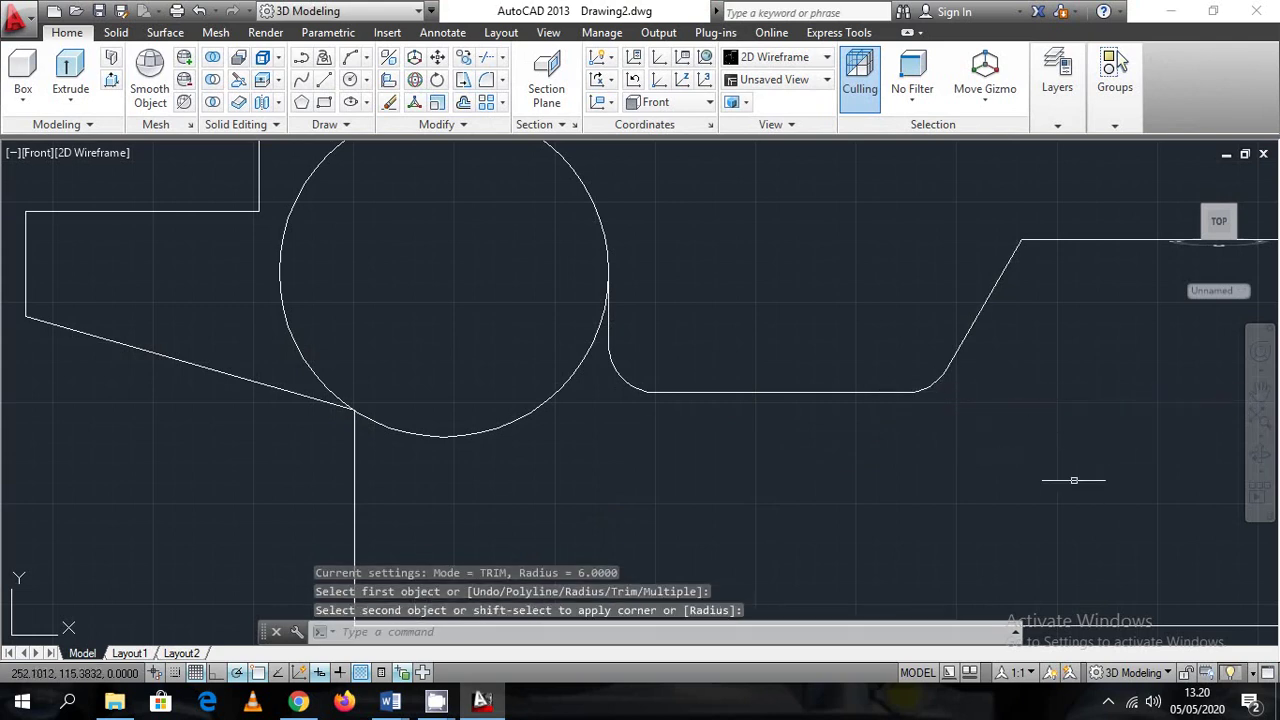
Draw a line from the arm's lower corner on the circle to the circle's top point, closing the left arm outline
scroll(785, 478, down, 2)
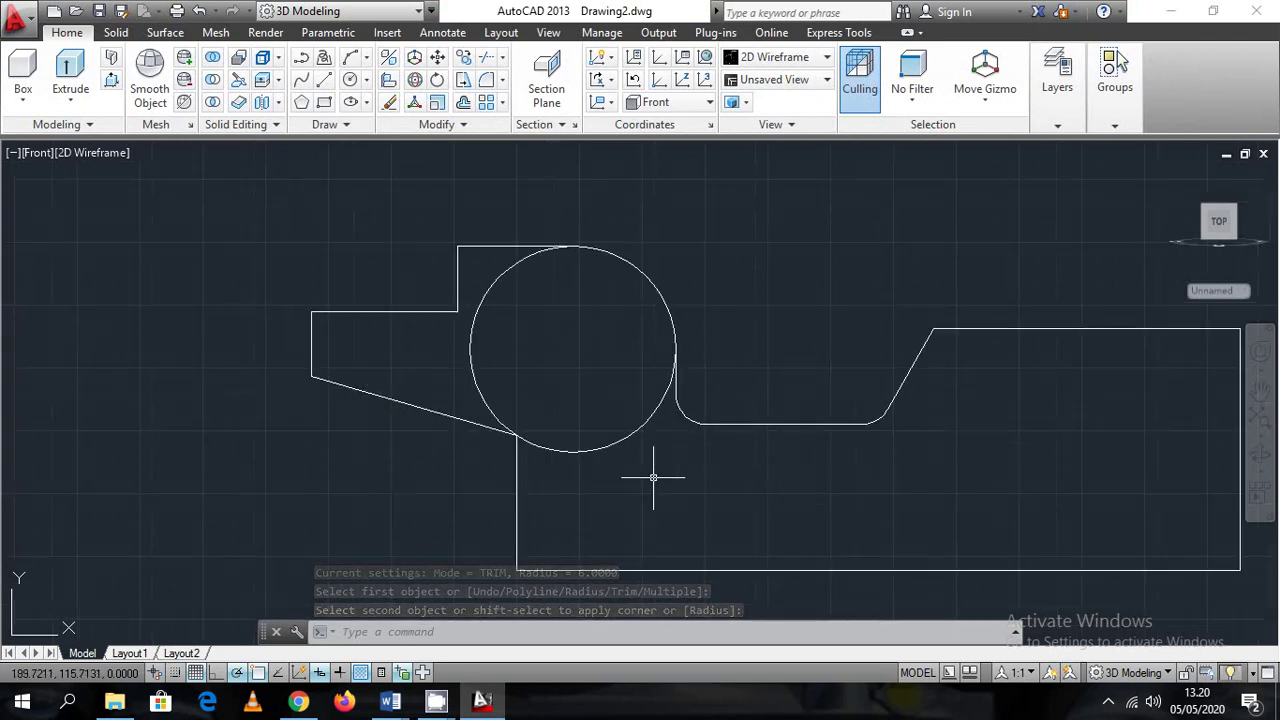
key(Return)
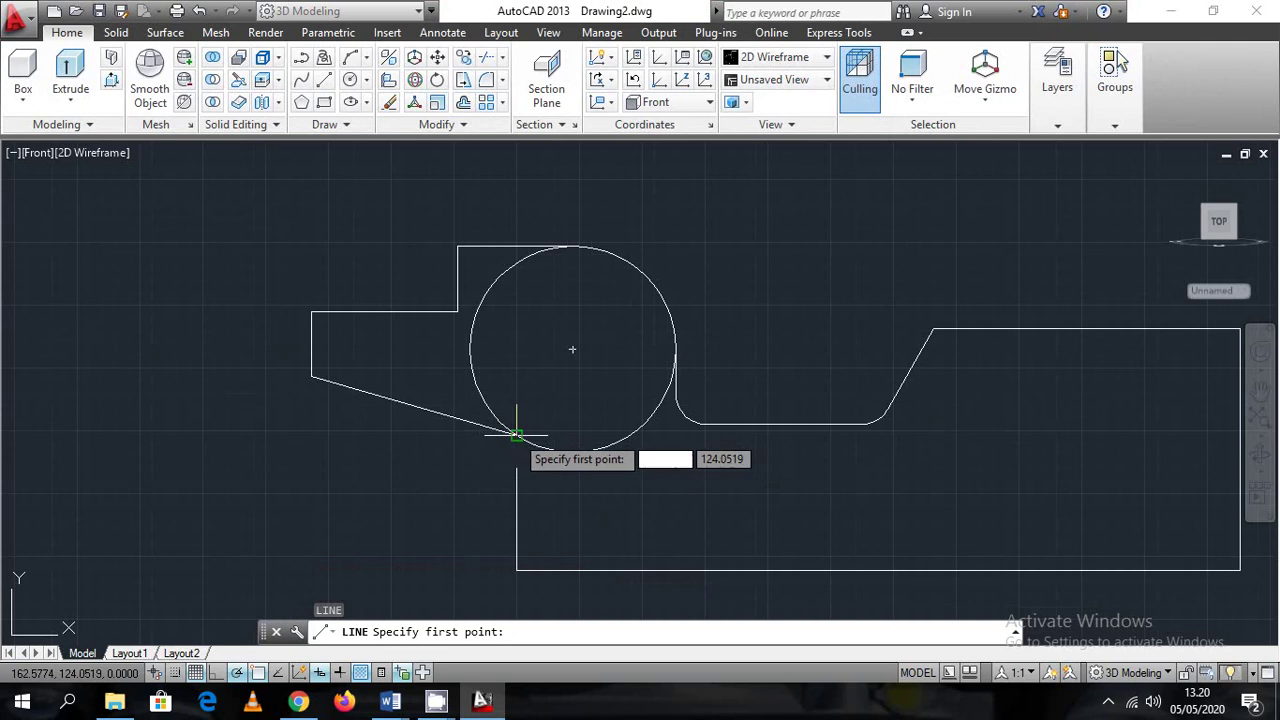
click(517, 412)
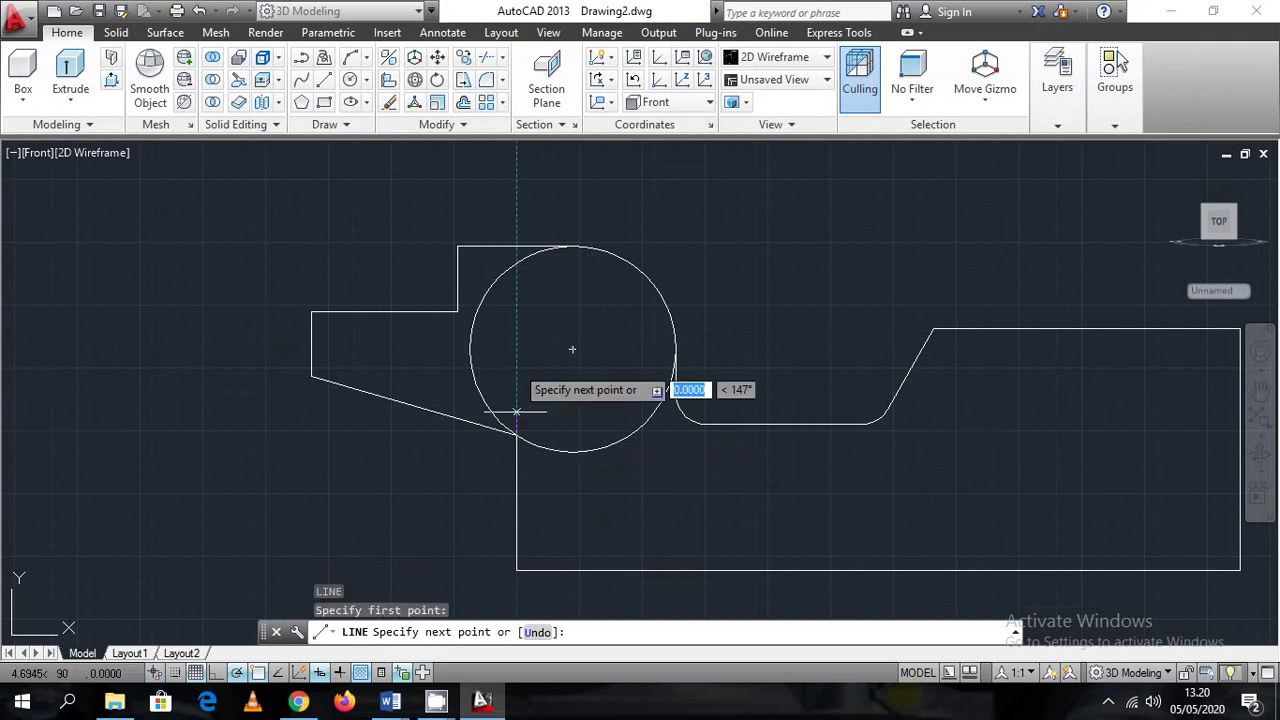
click(574, 247)
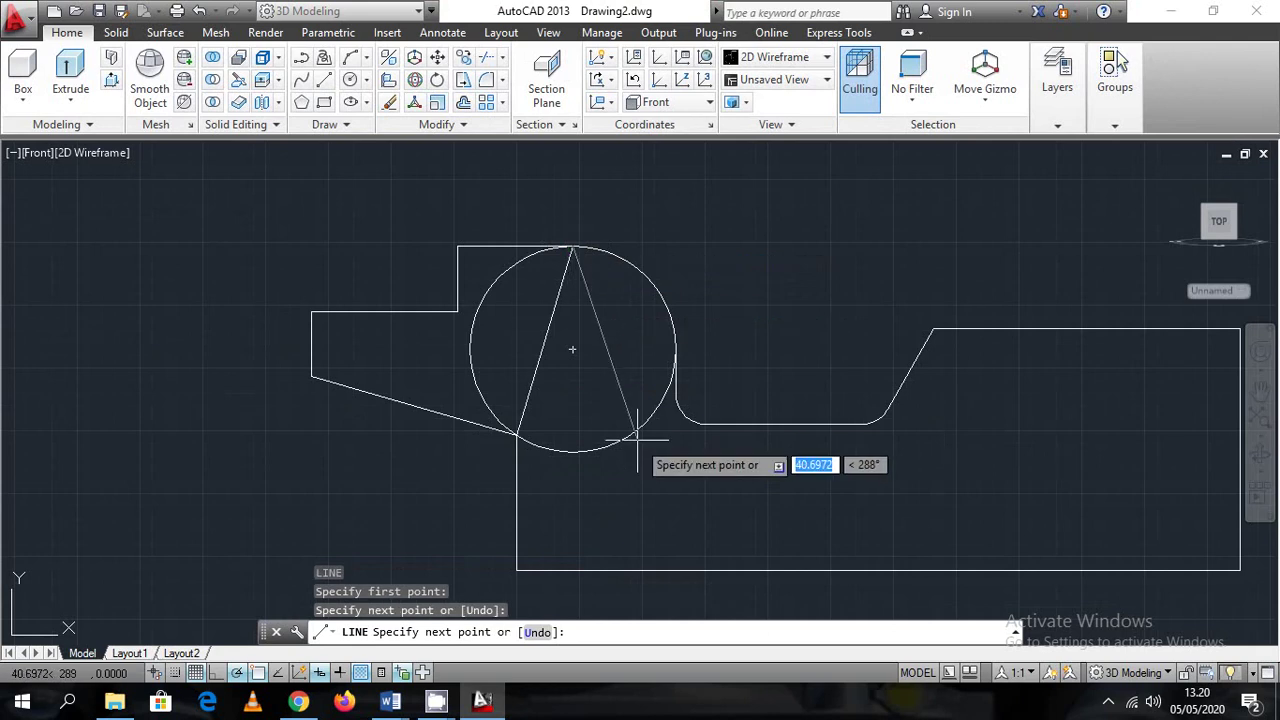
key(Escape)
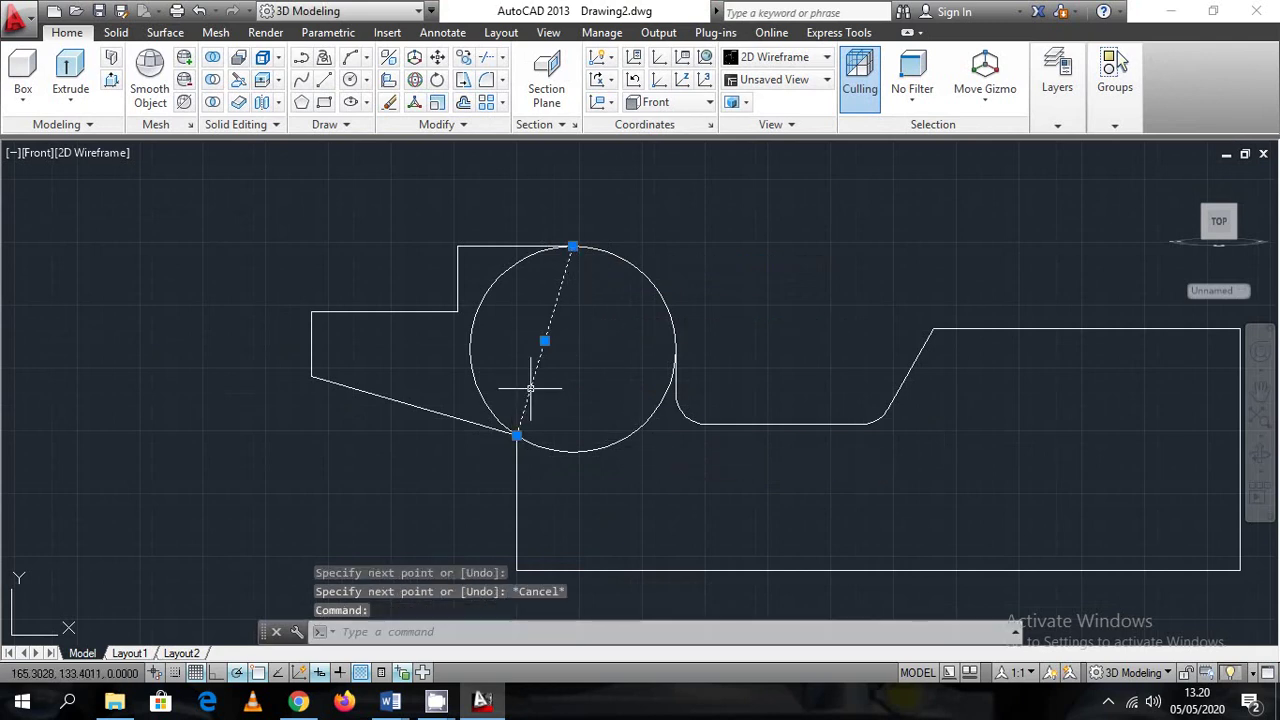
click(443, 440)
click(332, 278)
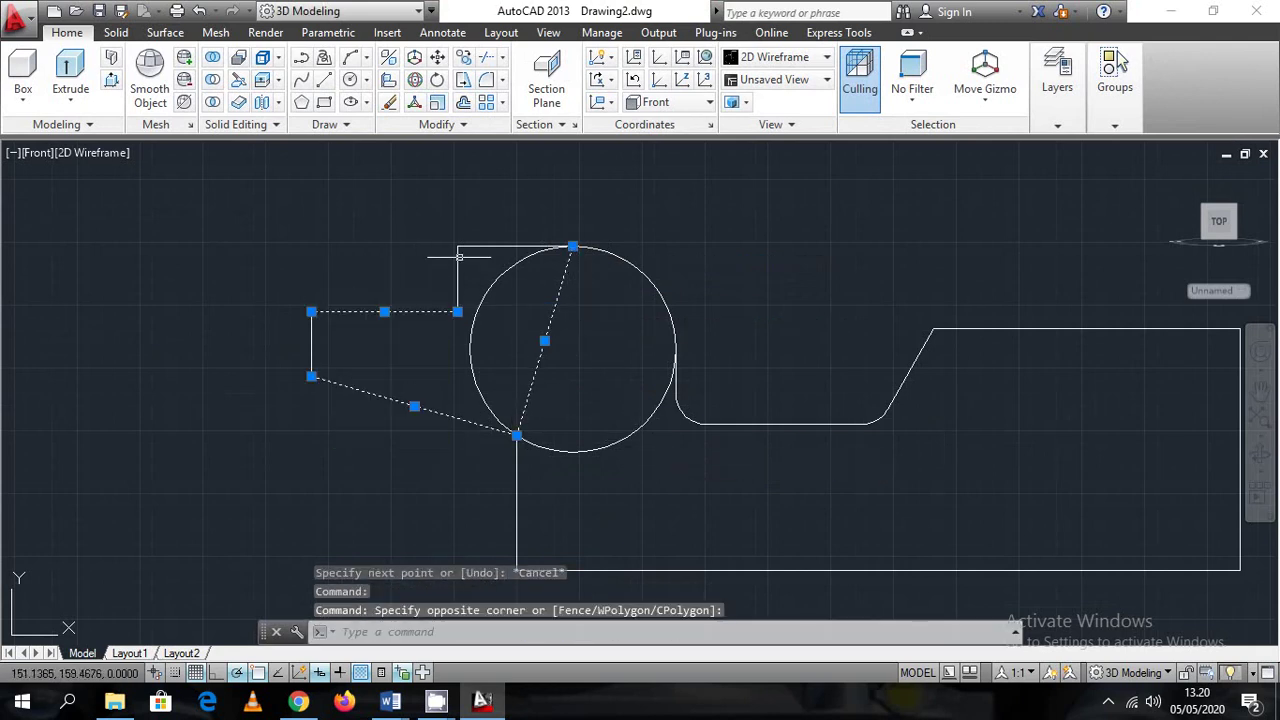
right_click(404, 209)
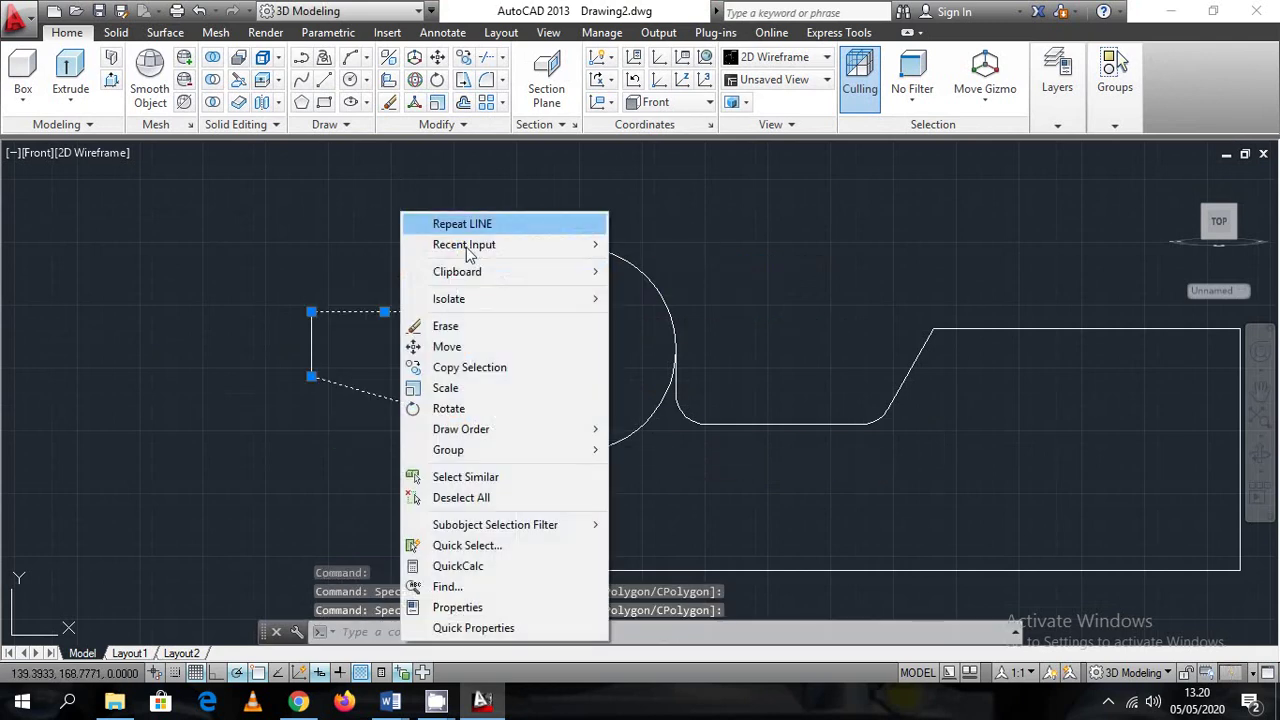
click(457, 346)
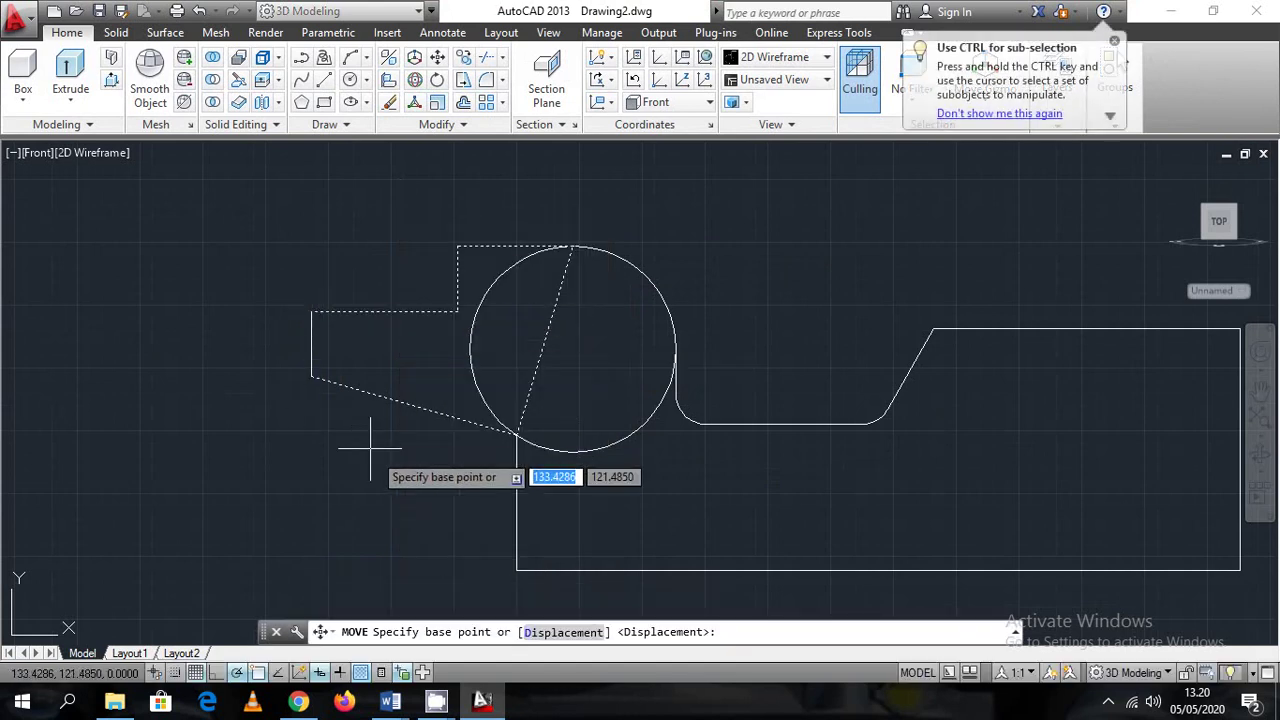
key(Escape)
Move the closed arm outline, including its slanted closing line, horizontally to the left, clear of the circle
click(400, 468)
click(250, 257)
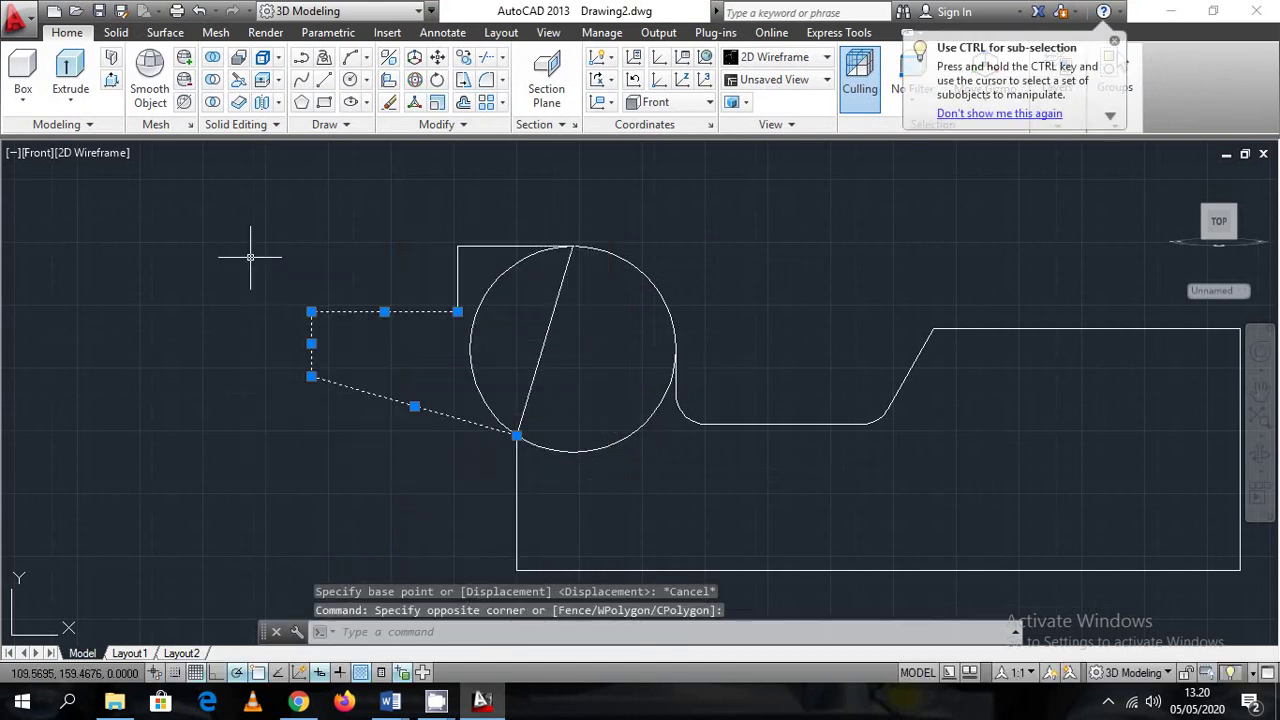
click(466, 251)
click(391, 201)
click(576, 340)
click(508, 312)
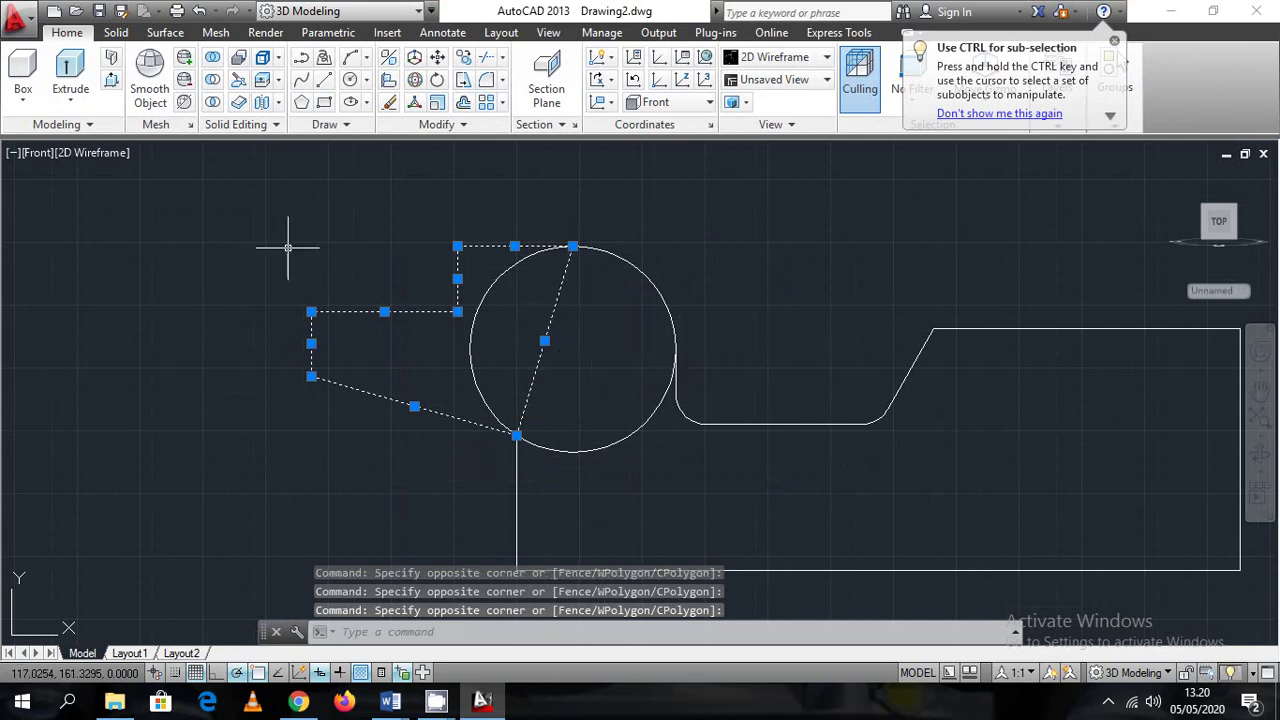
right_click(286, 250)
click(305, 383)
click(337, 230)
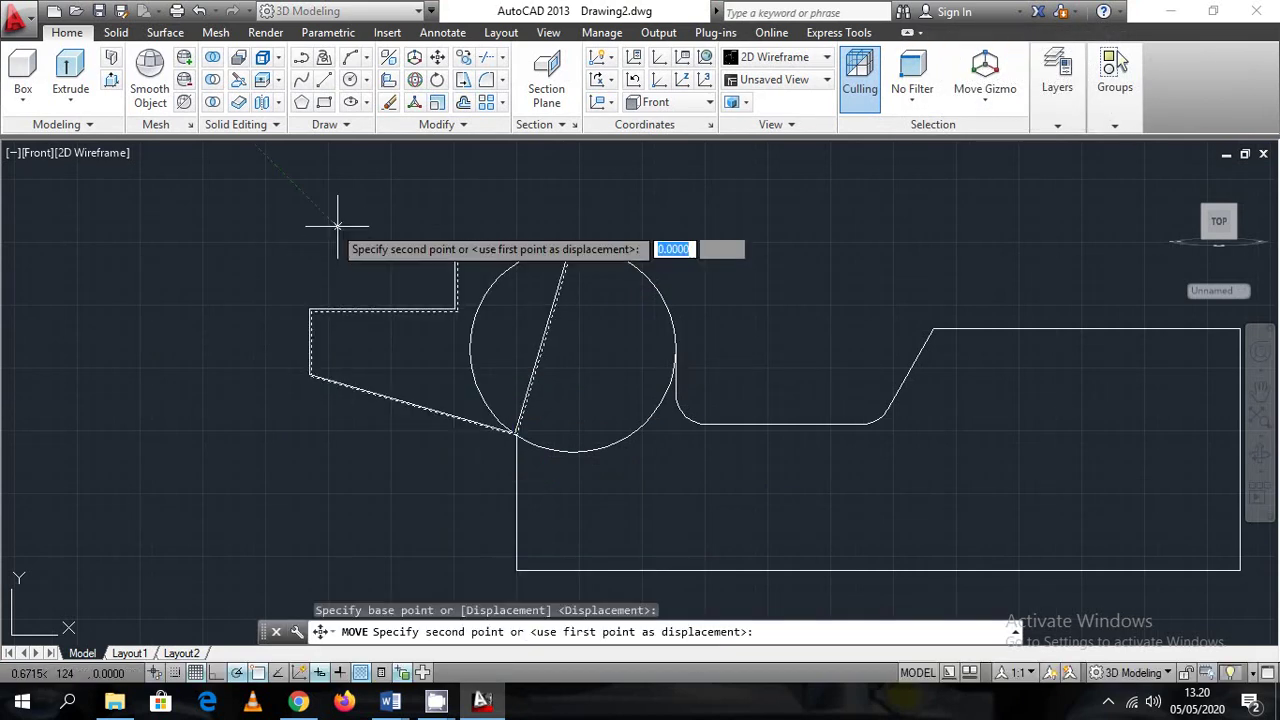
click(157, 229)
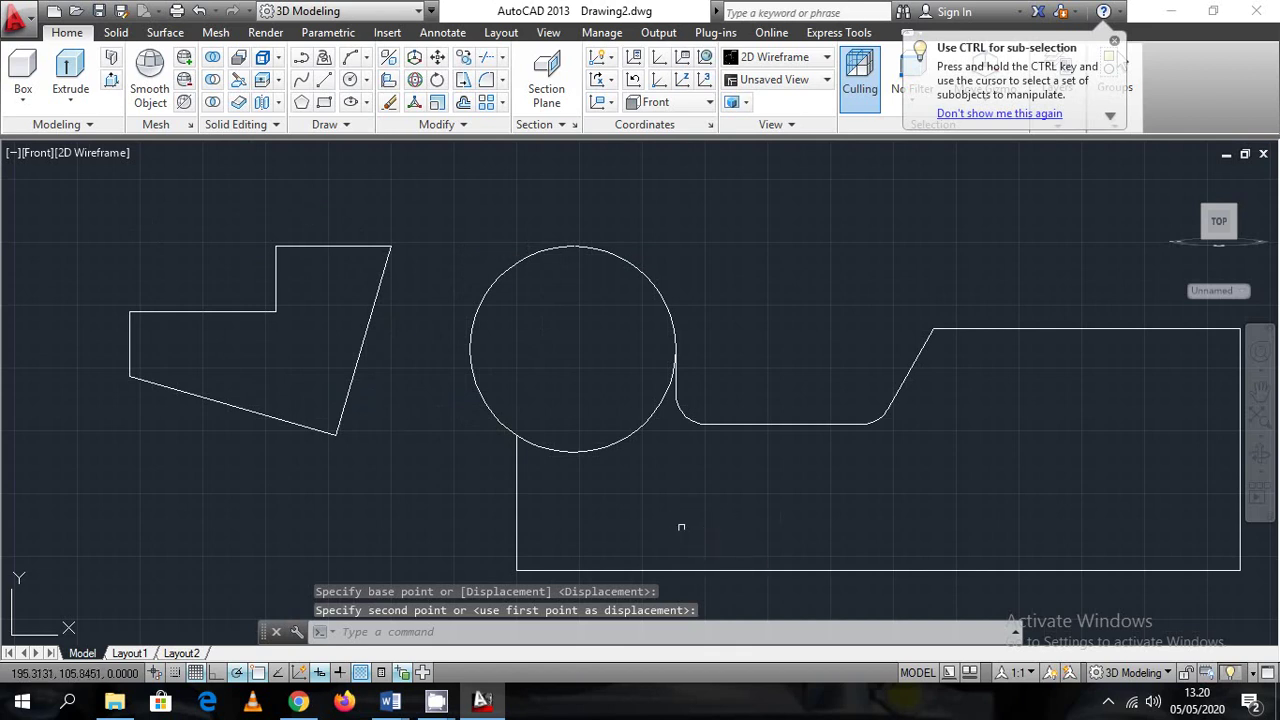
Trim away the circle's lower arc inside the main body so the circle merges with the body outline
text(tr)
key(Return)
key(Return)
click(612, 445)
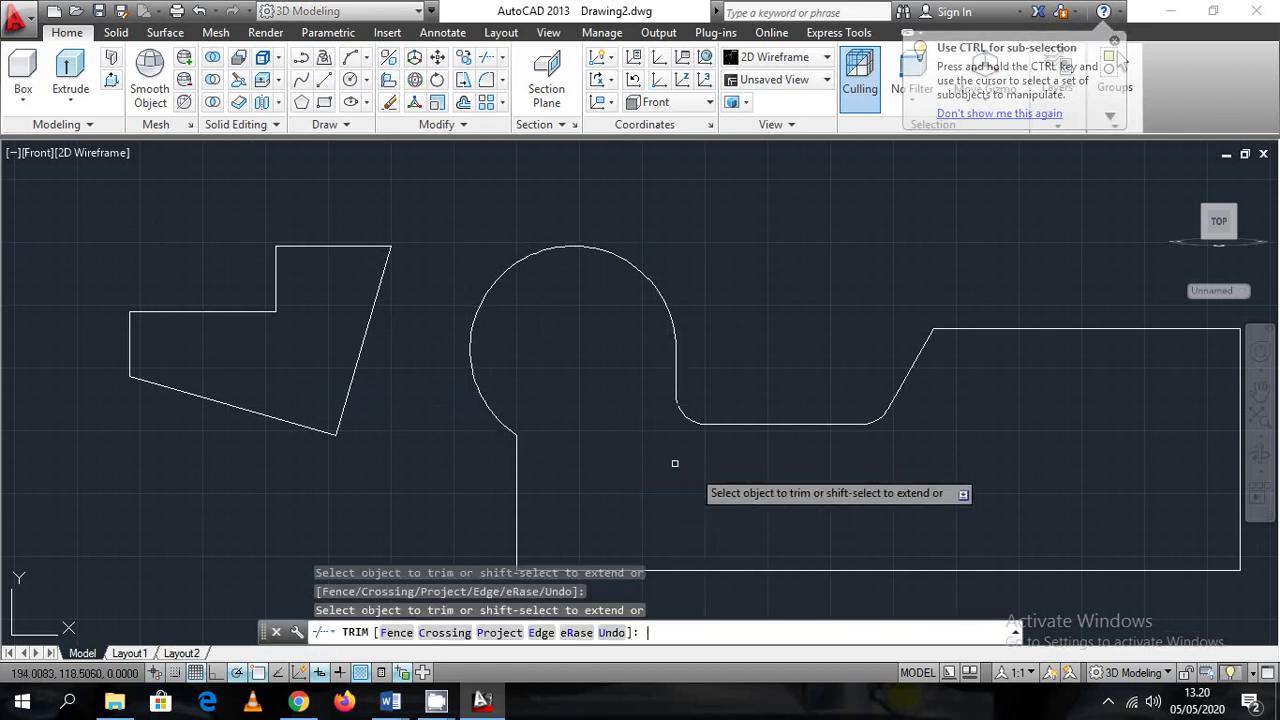
key(Escape)
Join all the segments of the detached arm outline into a single polyline
scroll(808, 448, down, 2)
middle_drag(808, 448, 652, 400)
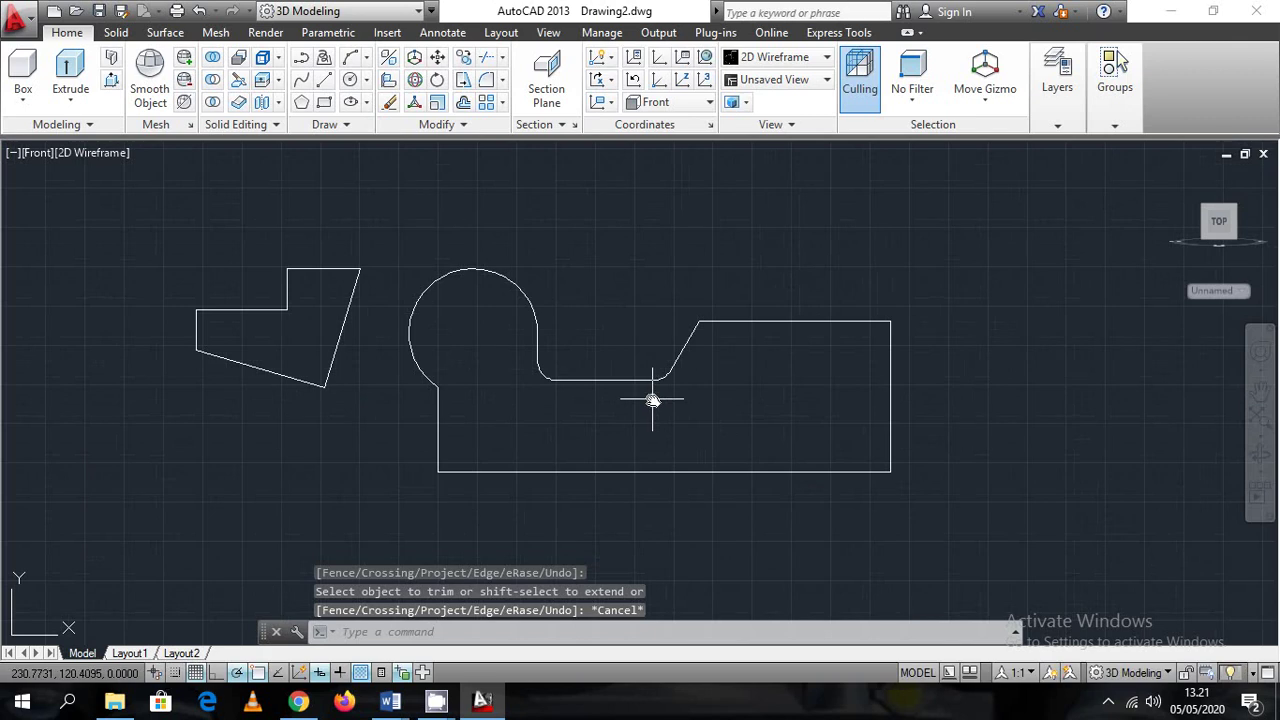
middle_drag(939, 501, 1009, 506)
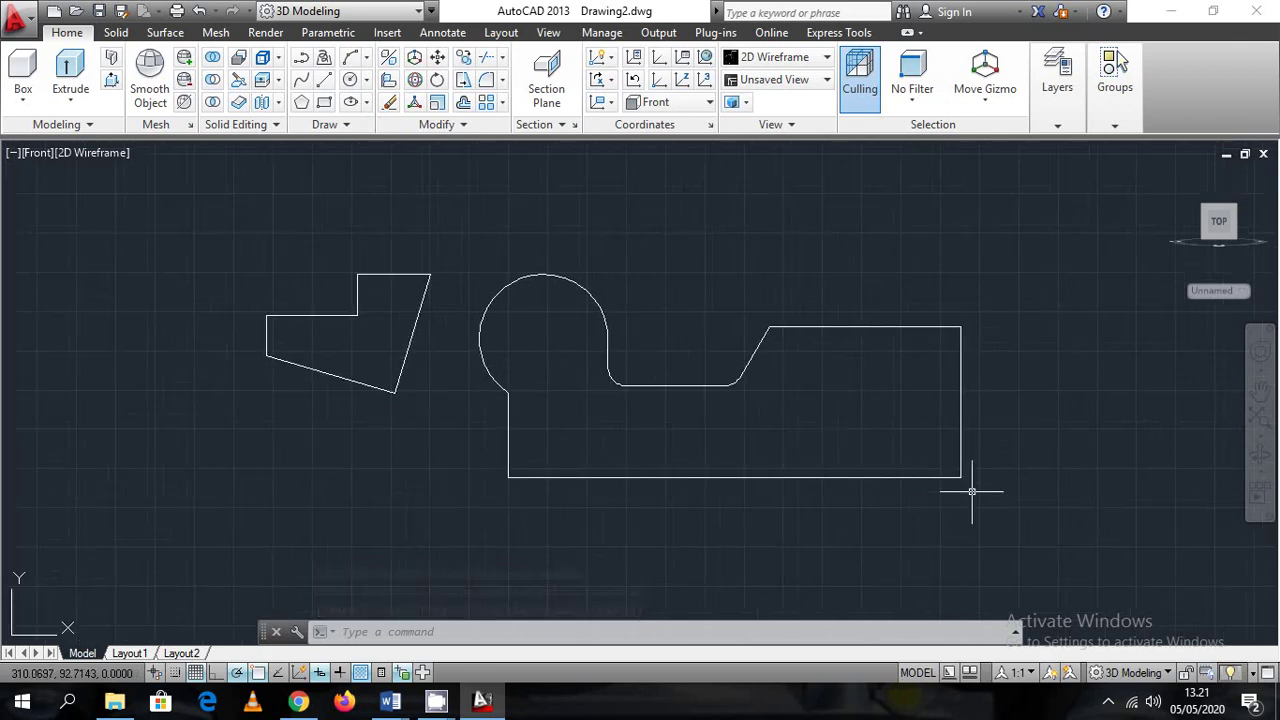
text(joi)
key(Return)
click(195, 218)
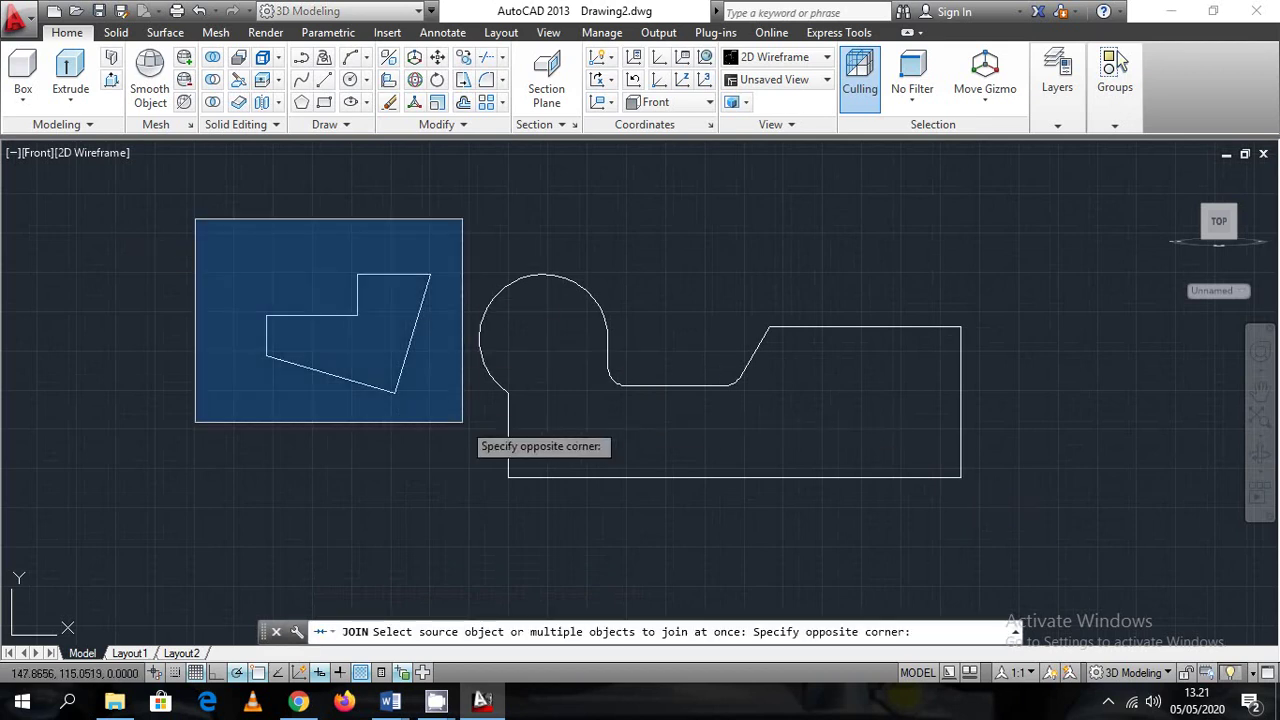
click(467, 408)
key(Return)
Join the lines and arcs of the main body outline into a single polyline and select it to check the result
text(j)
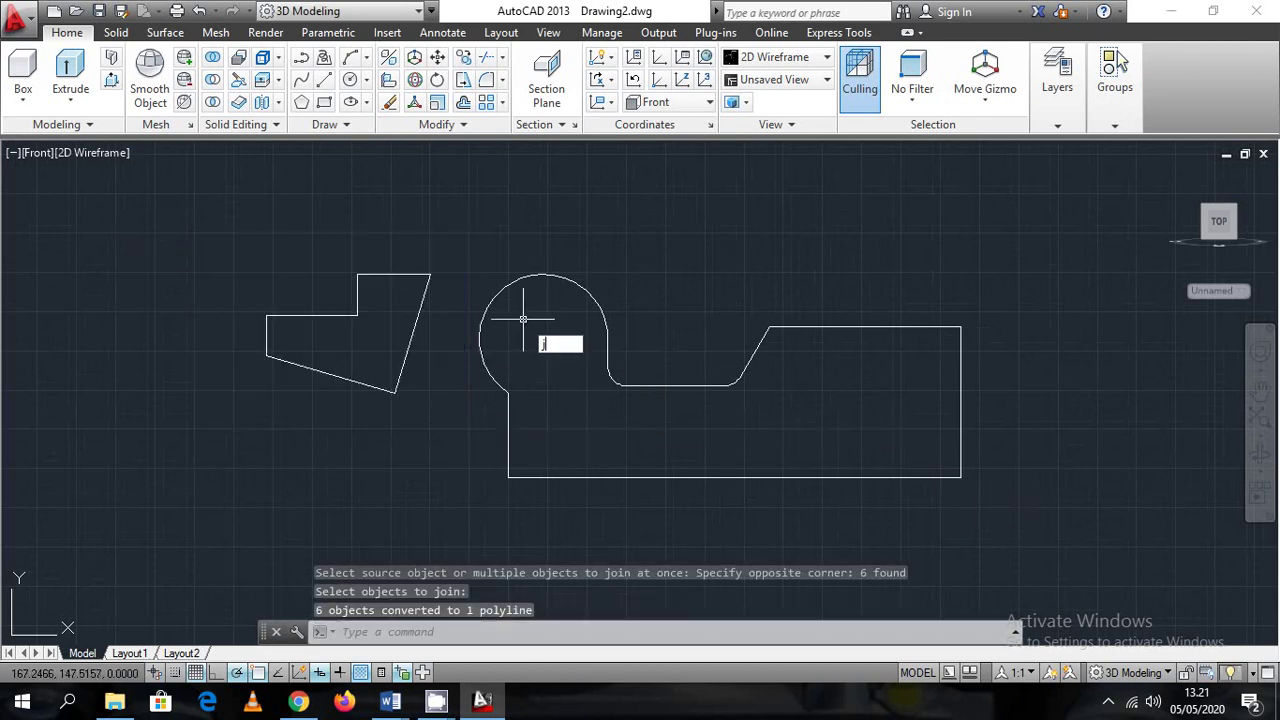
text(oin)
key(Return)
click(463, 240)
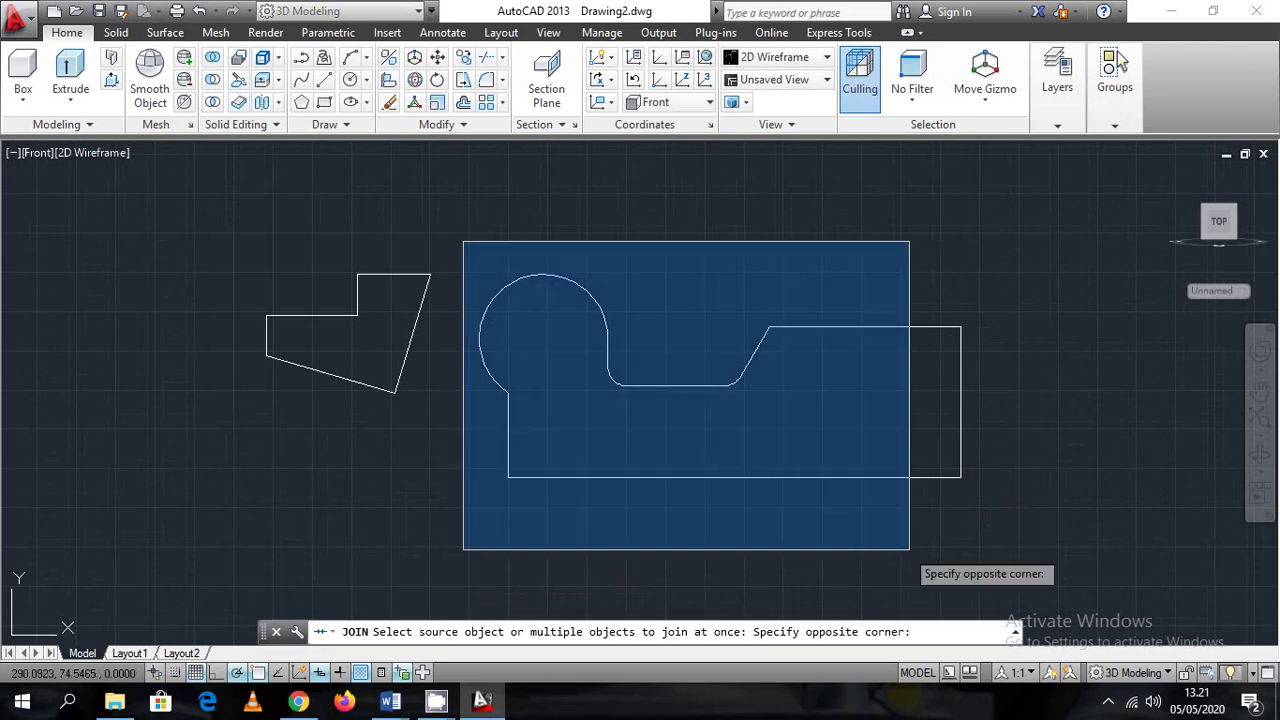
click(1060, 532)
key(Return)
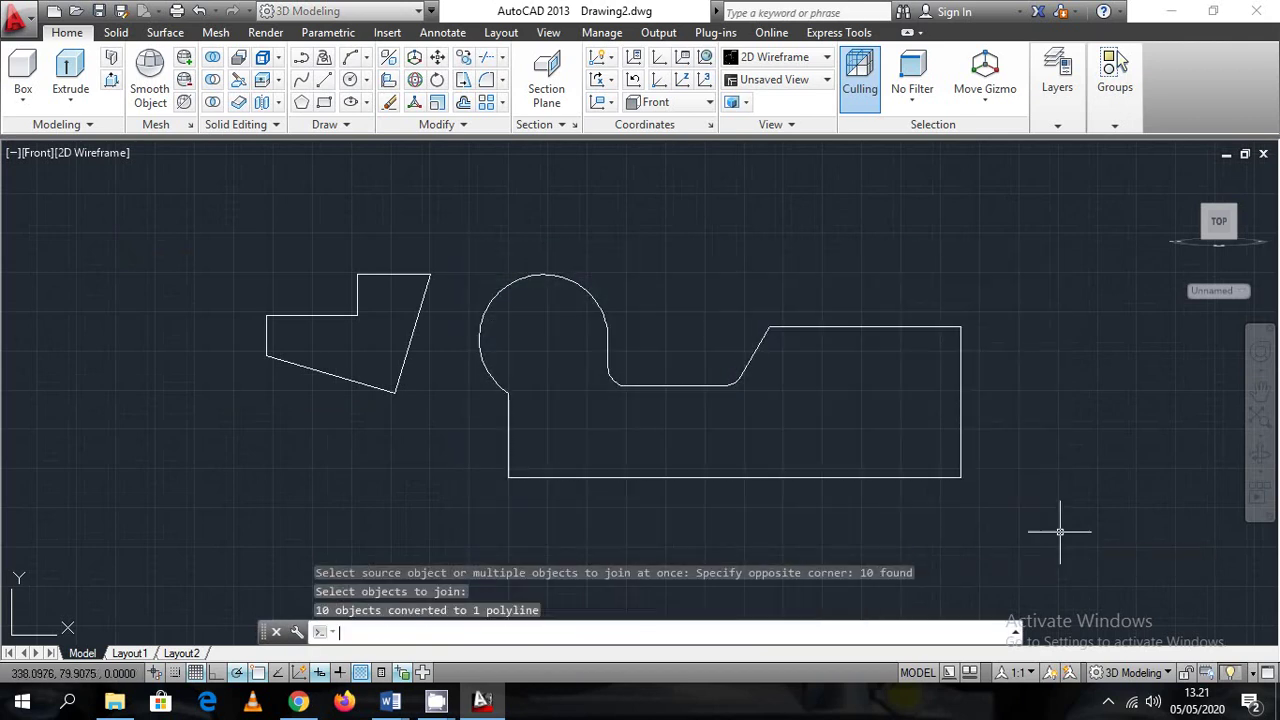
click(700, 384)
scroll(715, 412, up, 2)
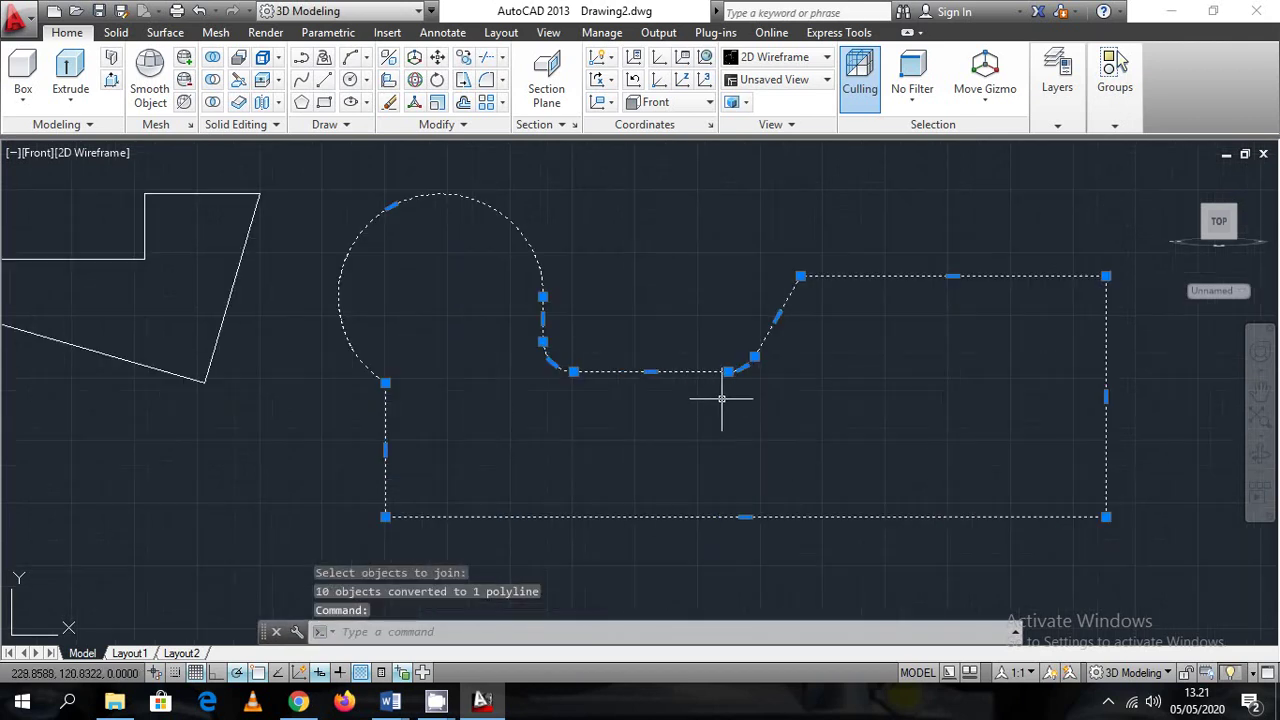
key(Escape)
scroll(708, 460, down, 2)
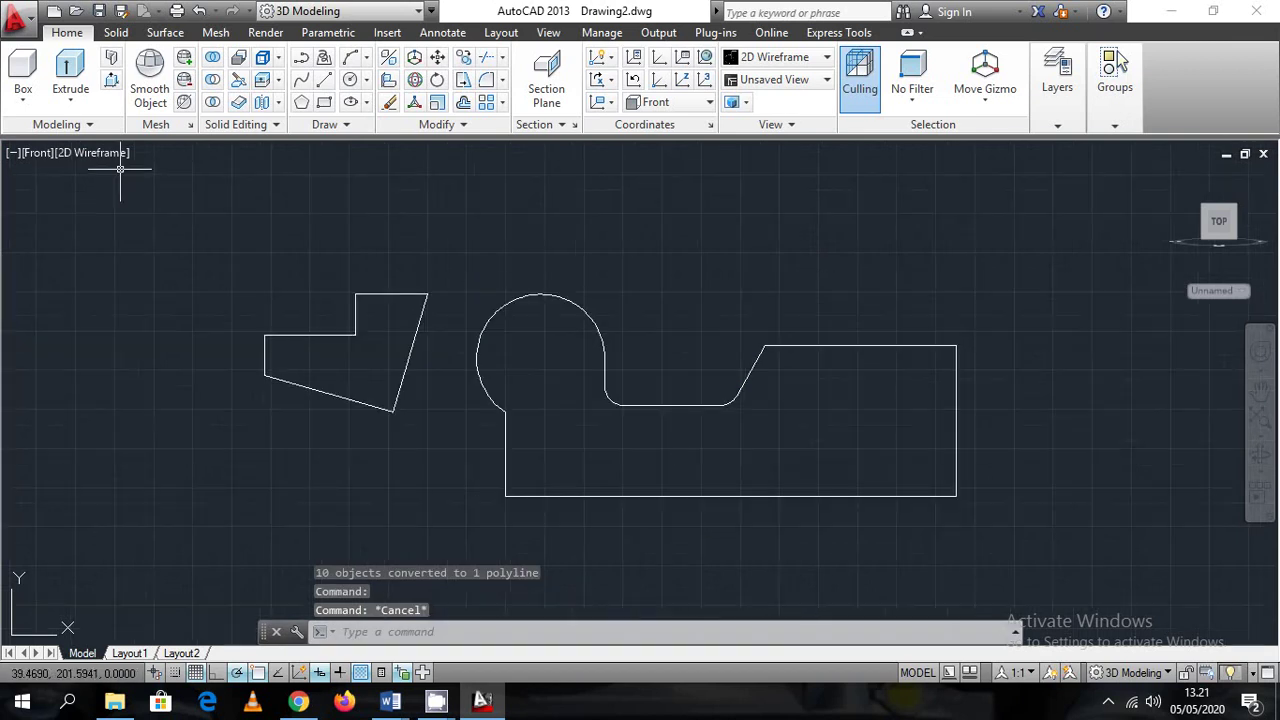
middle_drag(667, 397, 553, 367)
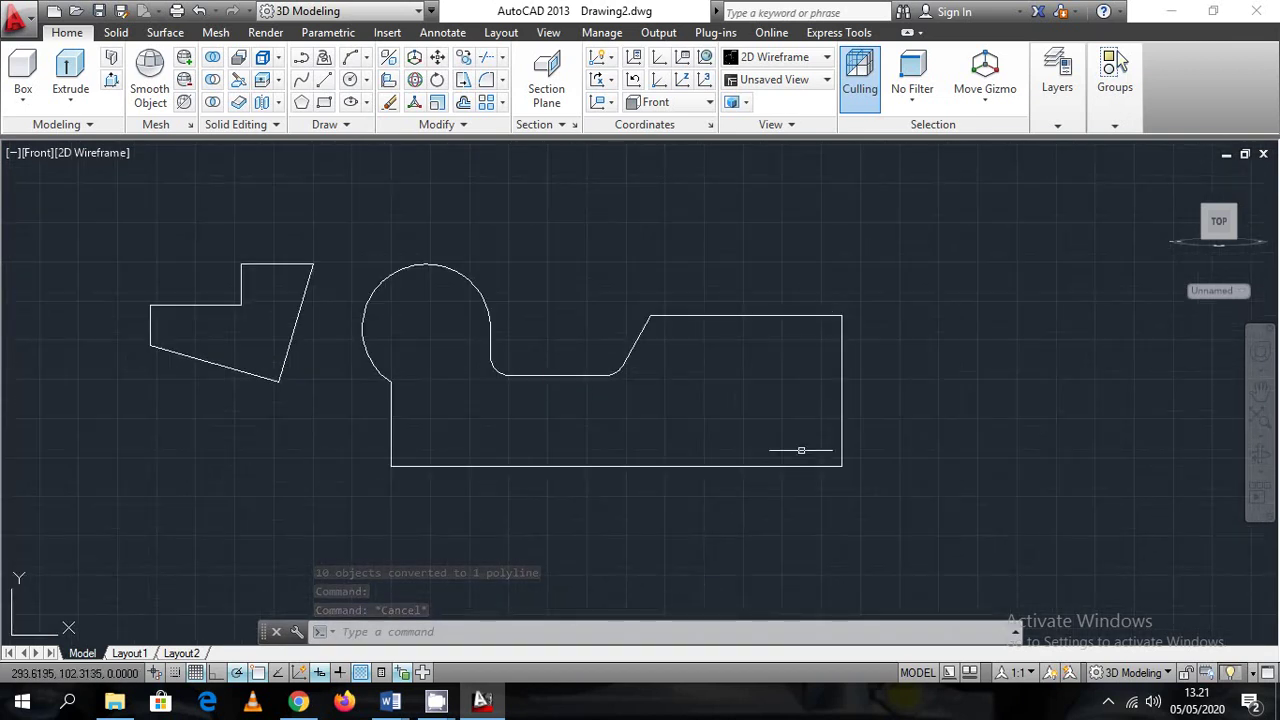
click(480, 700)
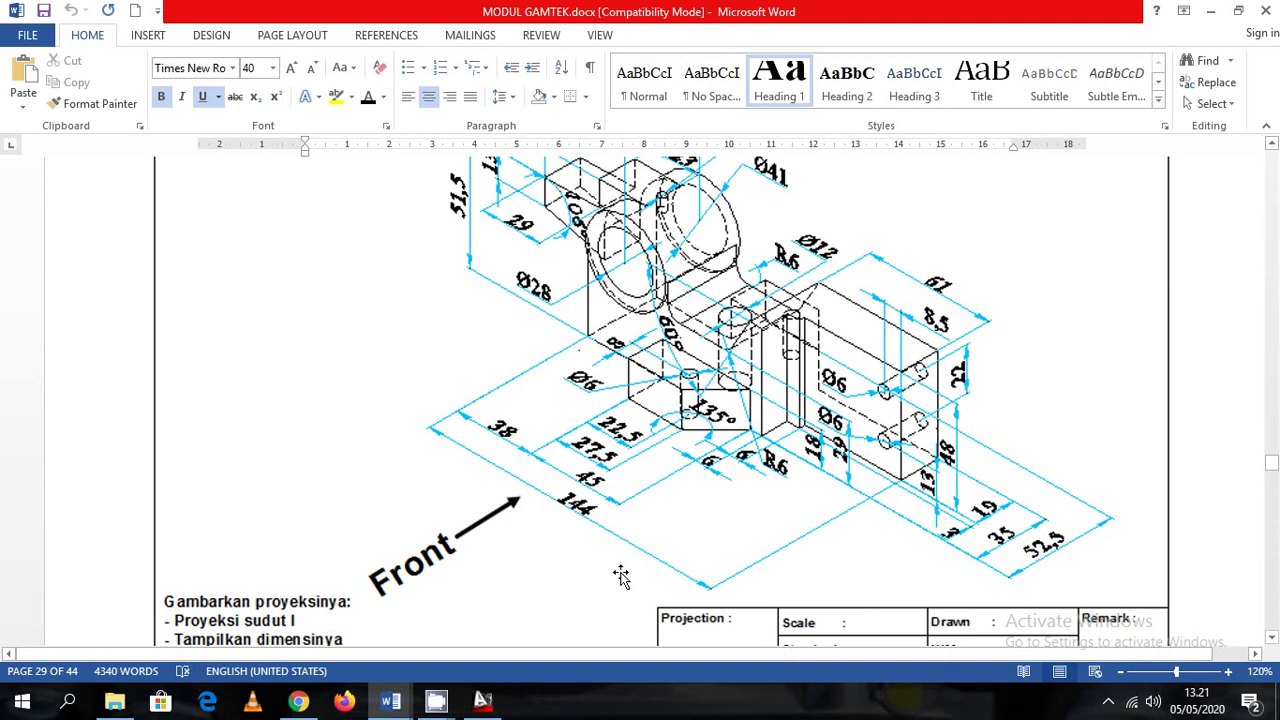
click(482, 700)
key(l)
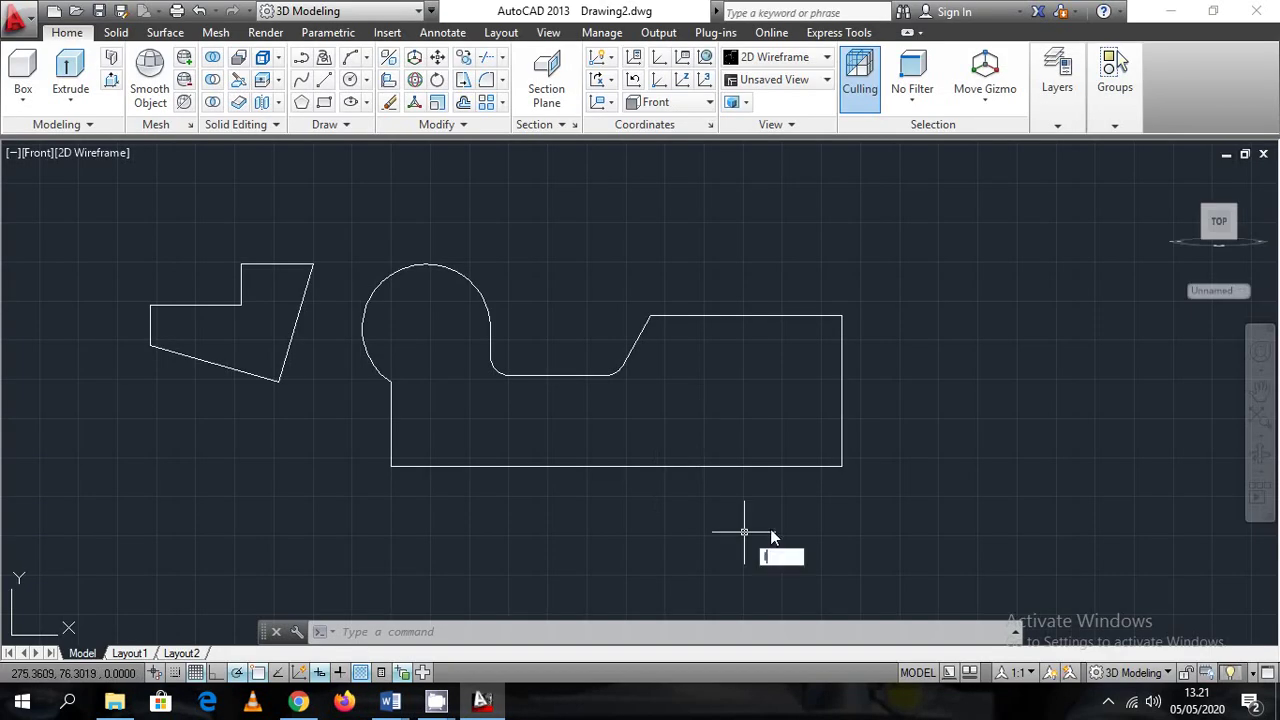
key(Return)
middle_drag(749, 523, 366, 517)
click(597, 452)
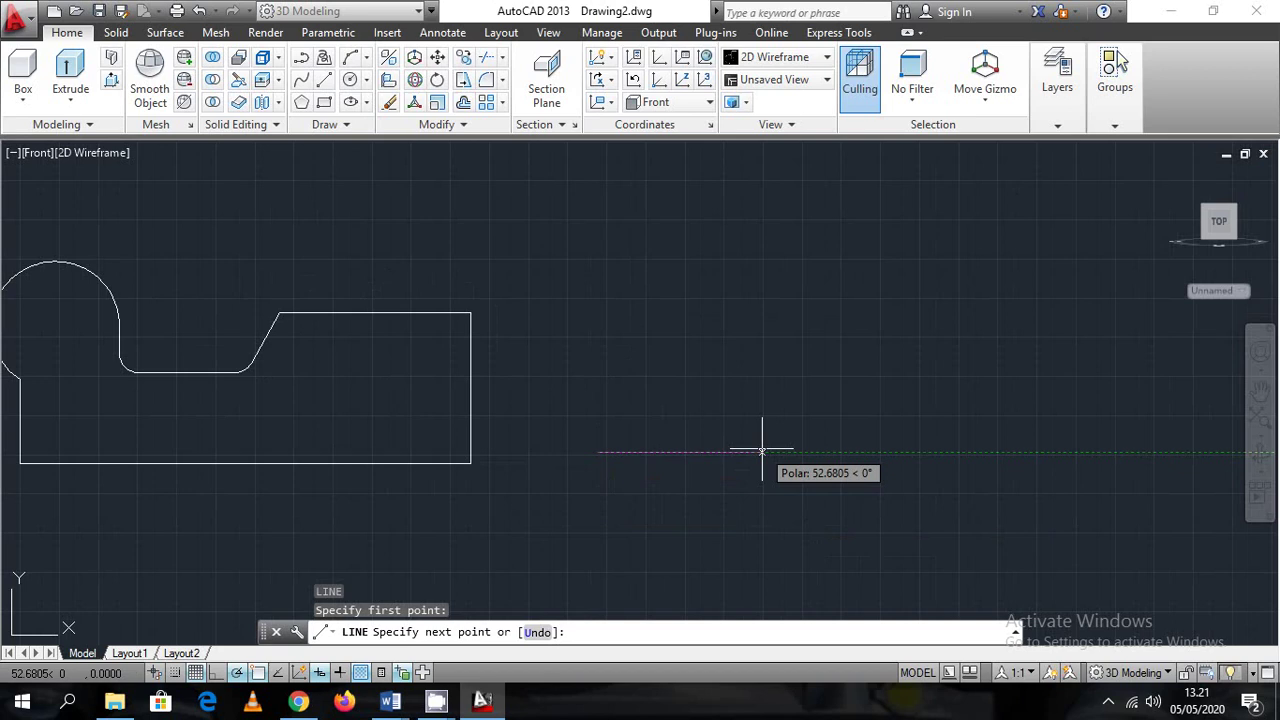
text(8)
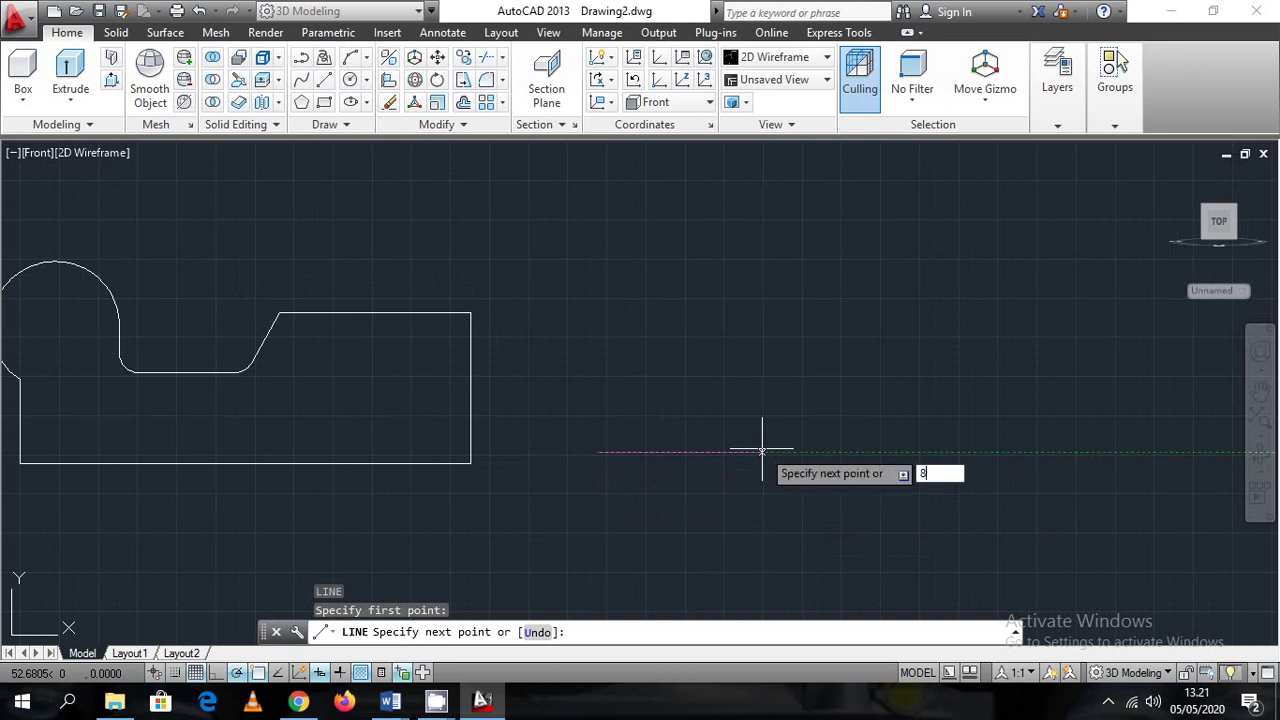
text(3)
key(Return)
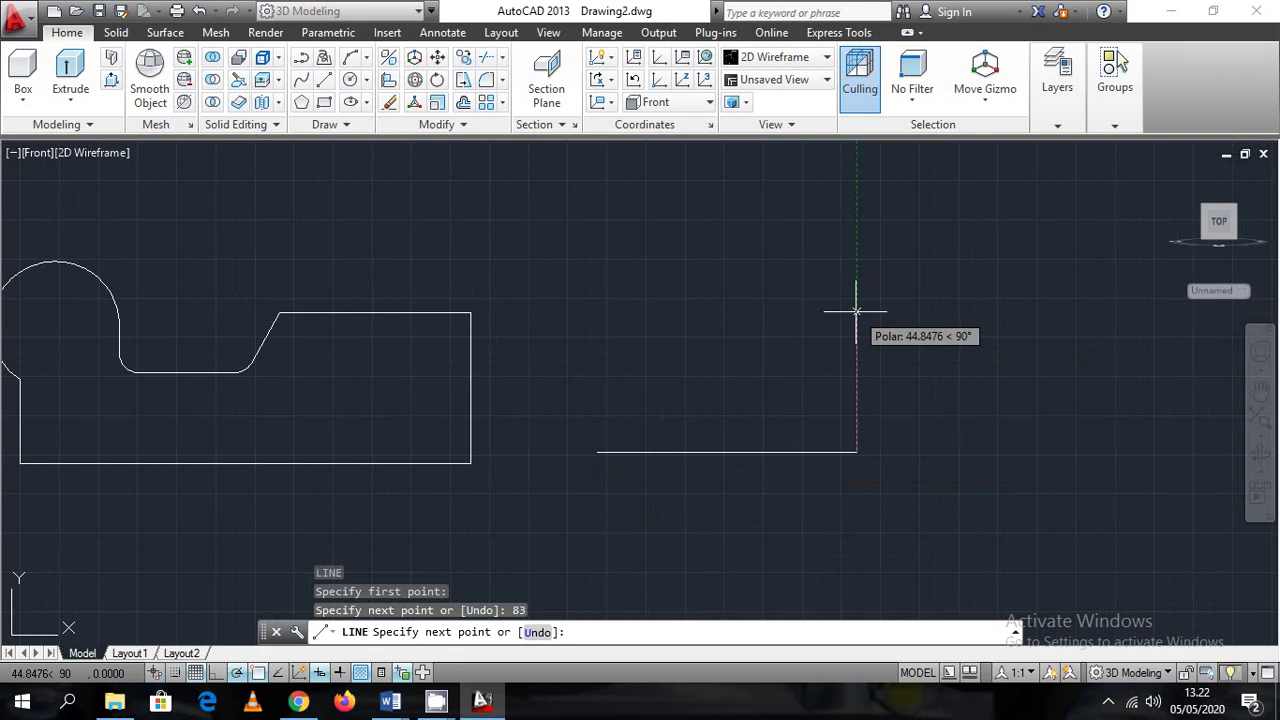
text(48)
key(Return)
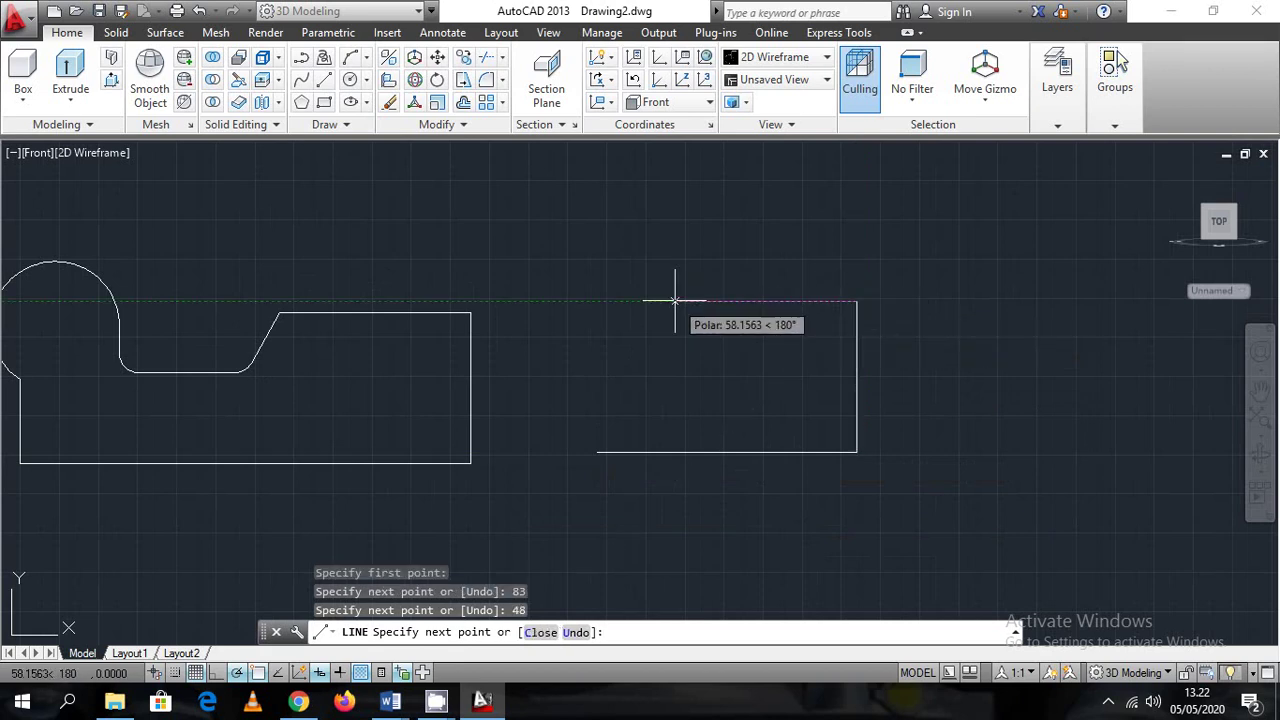
text(8)
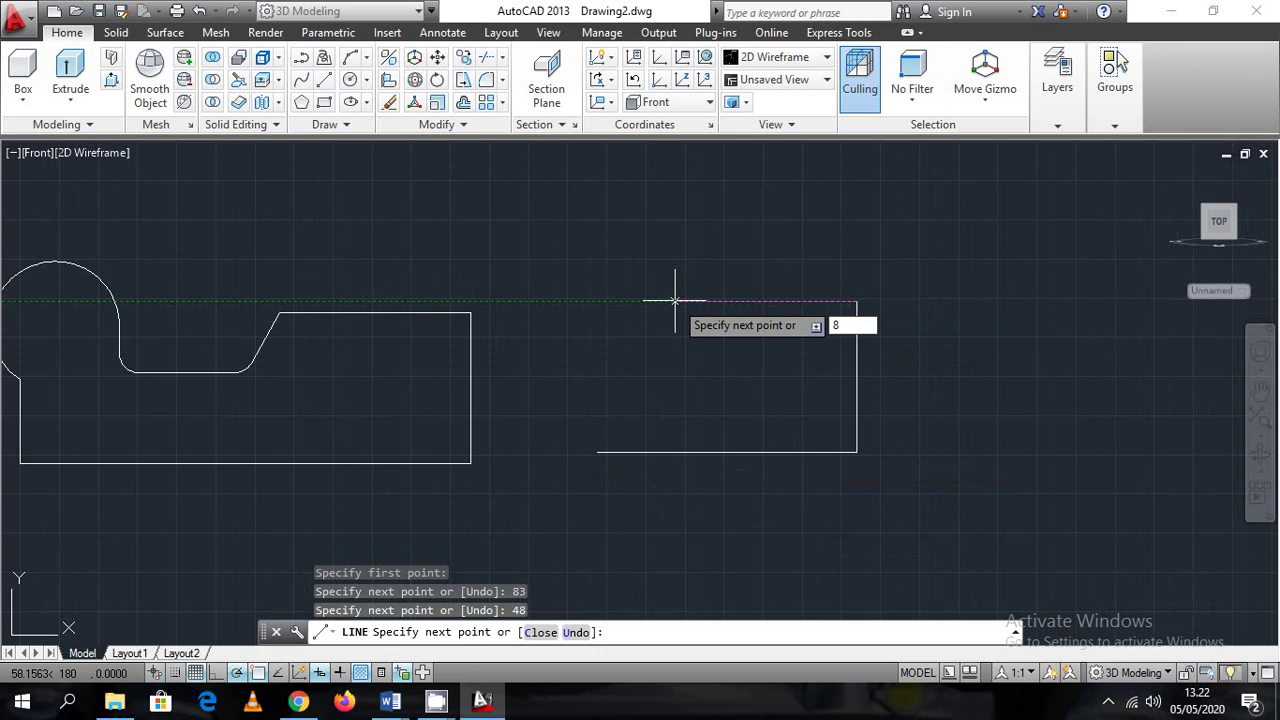
key(Escape)
key(ctrl+z)
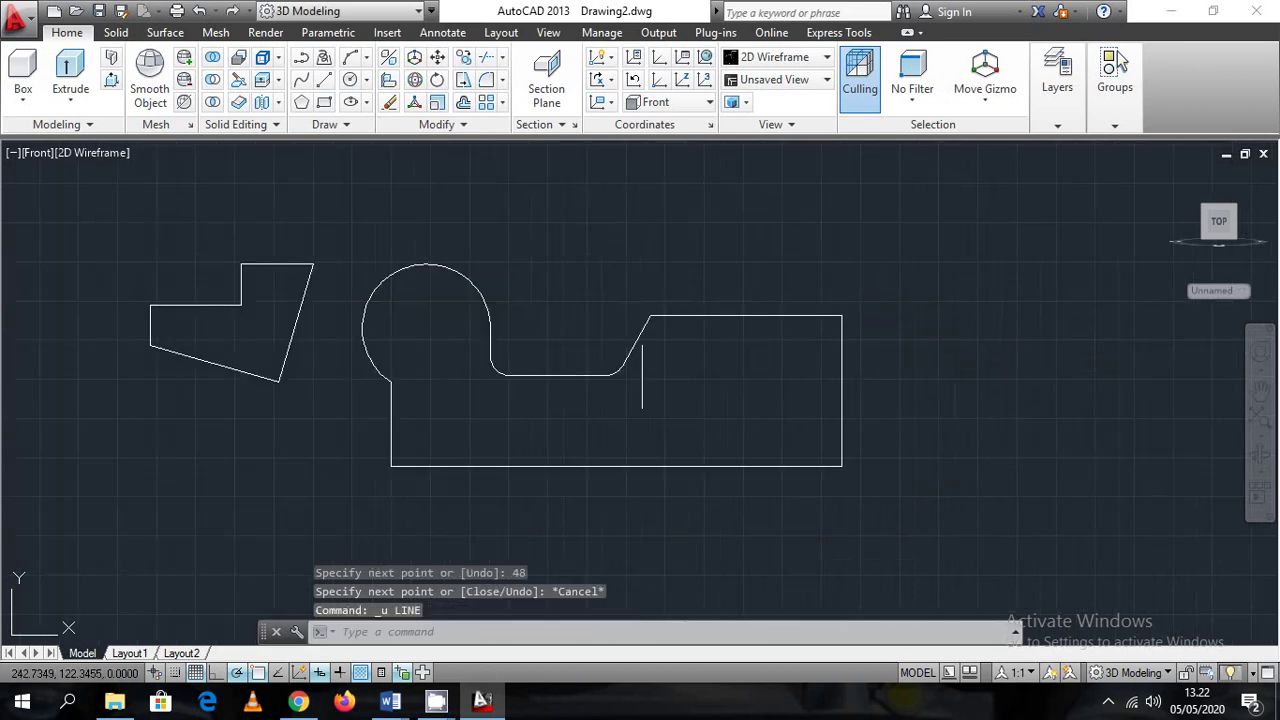
Consult the bracket drawing in Word and calculate 144-83 in Kalkulator
click(482, 700)
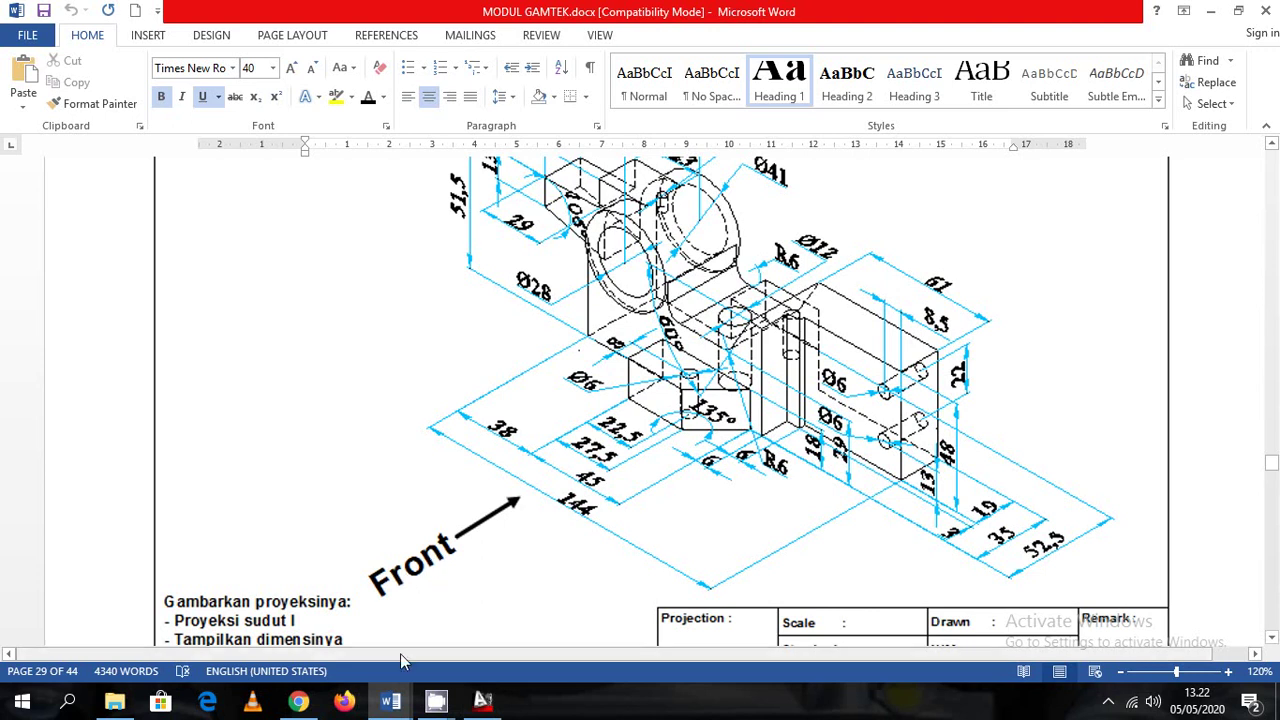
click(68, 702)
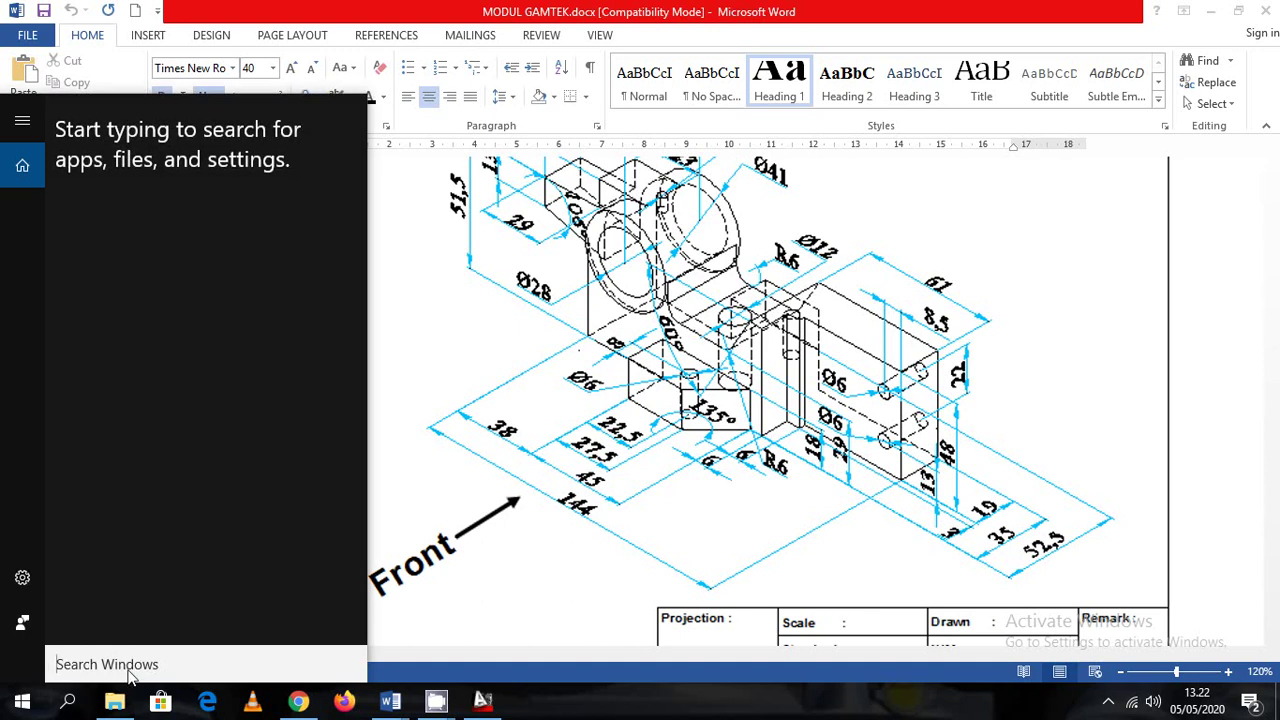
text(ka)
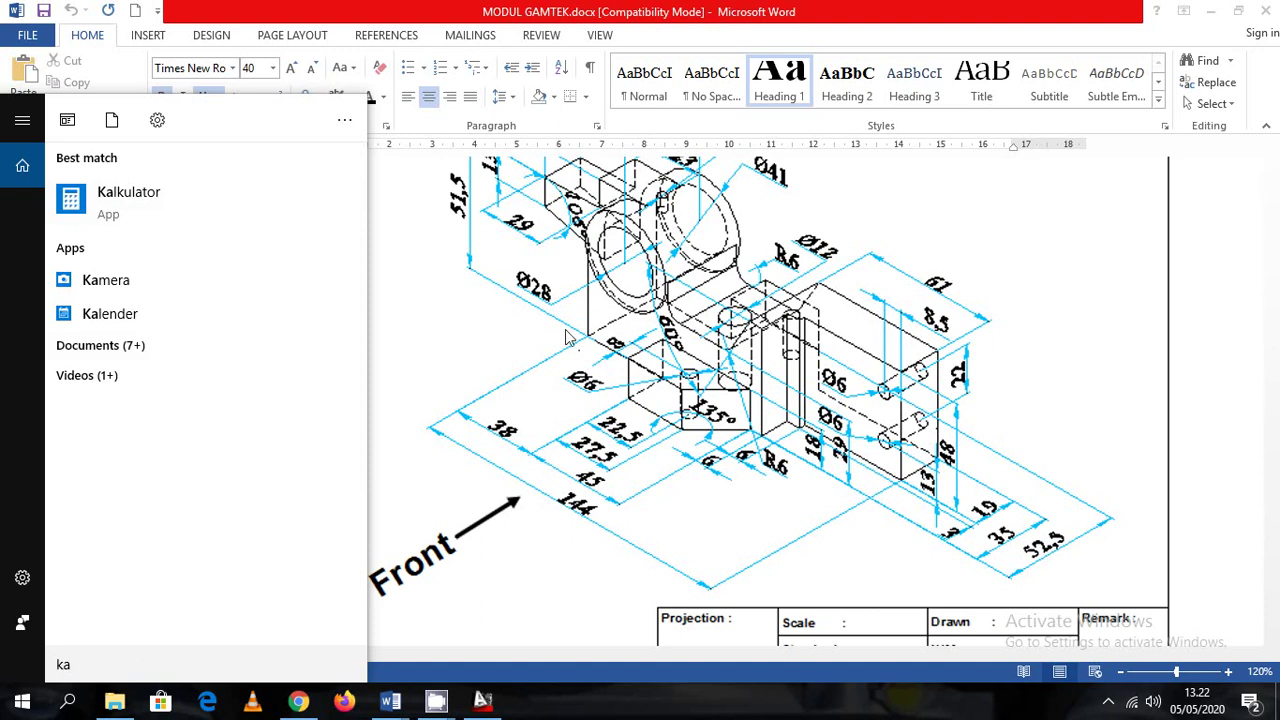
click(214, 222)
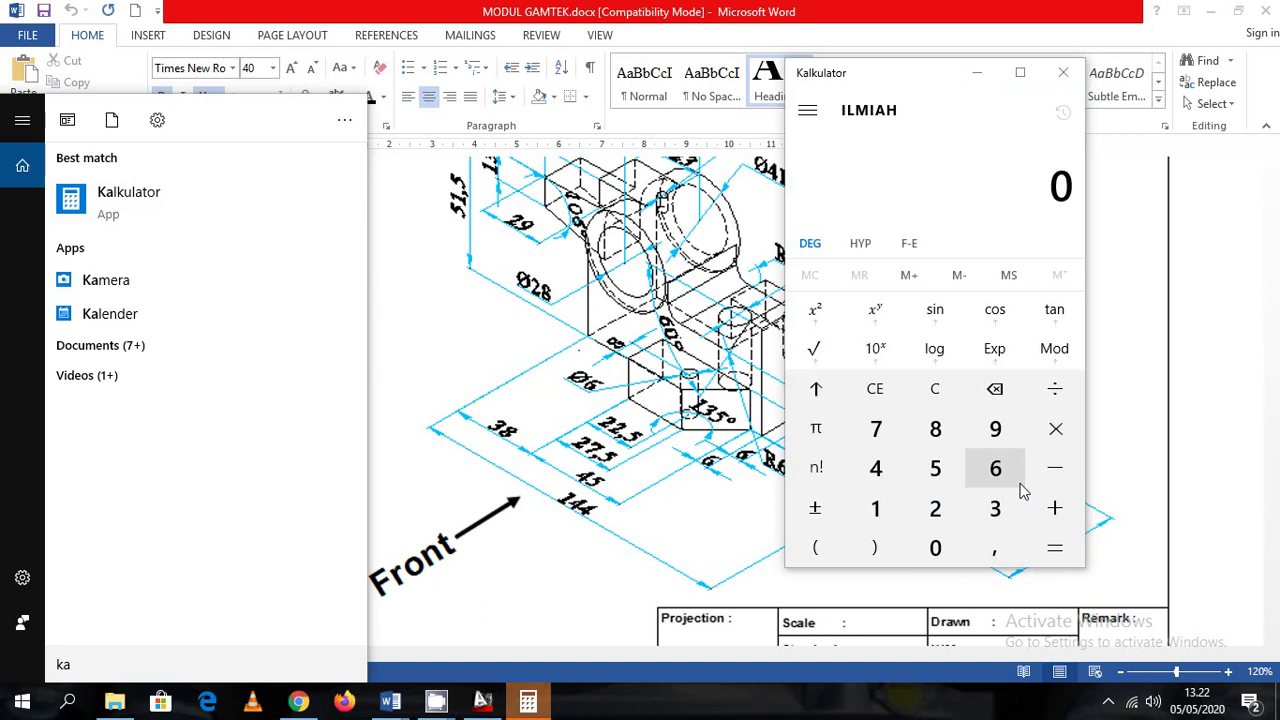
click(947, 145)
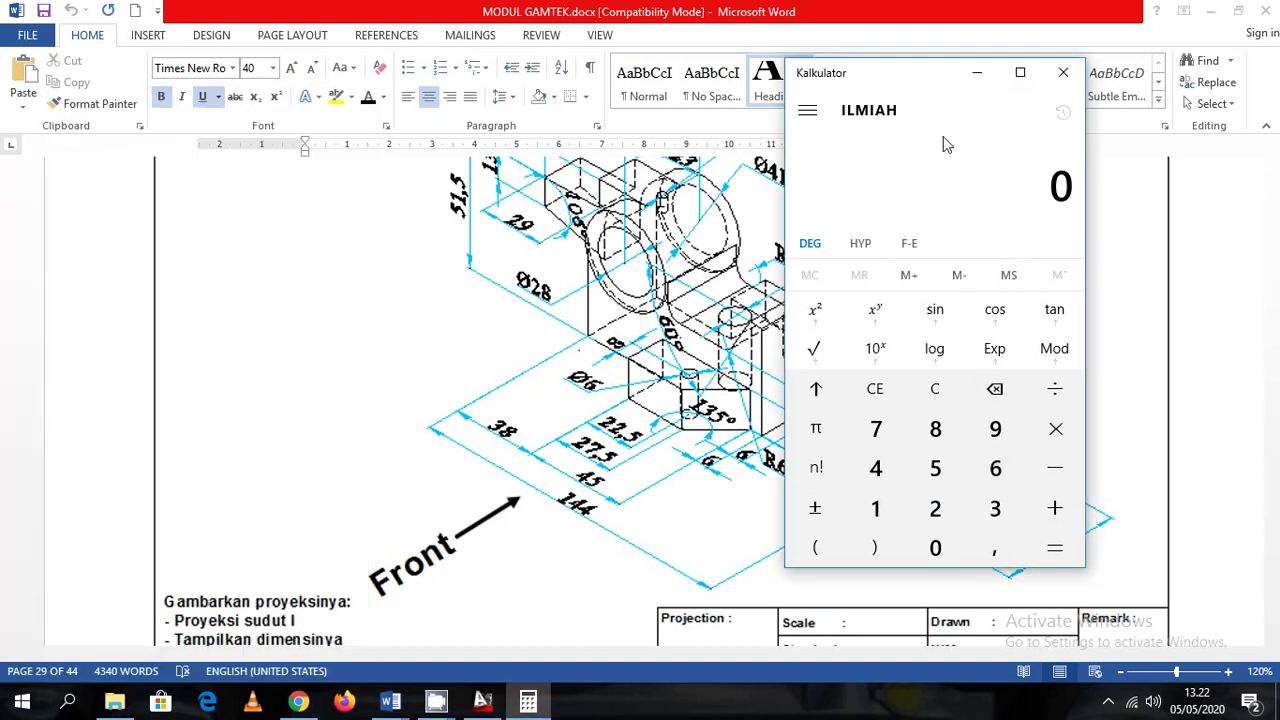
text(144)
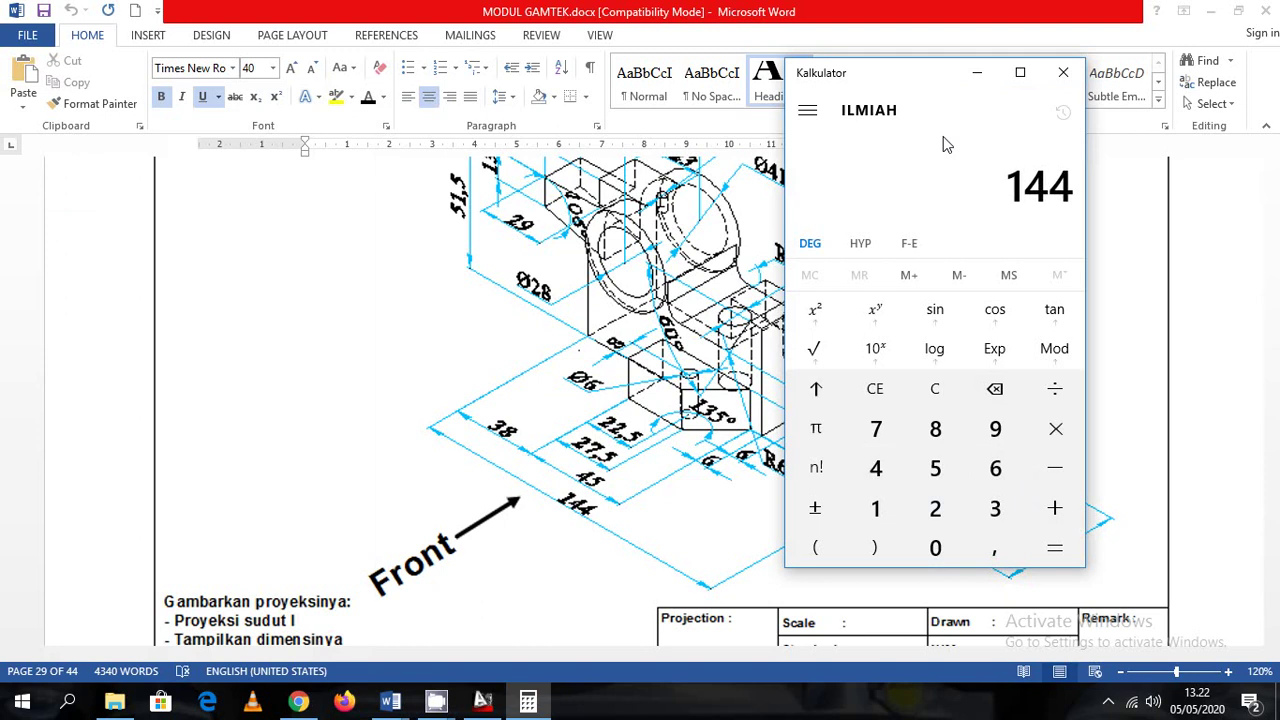
text(-83)
key(Return)
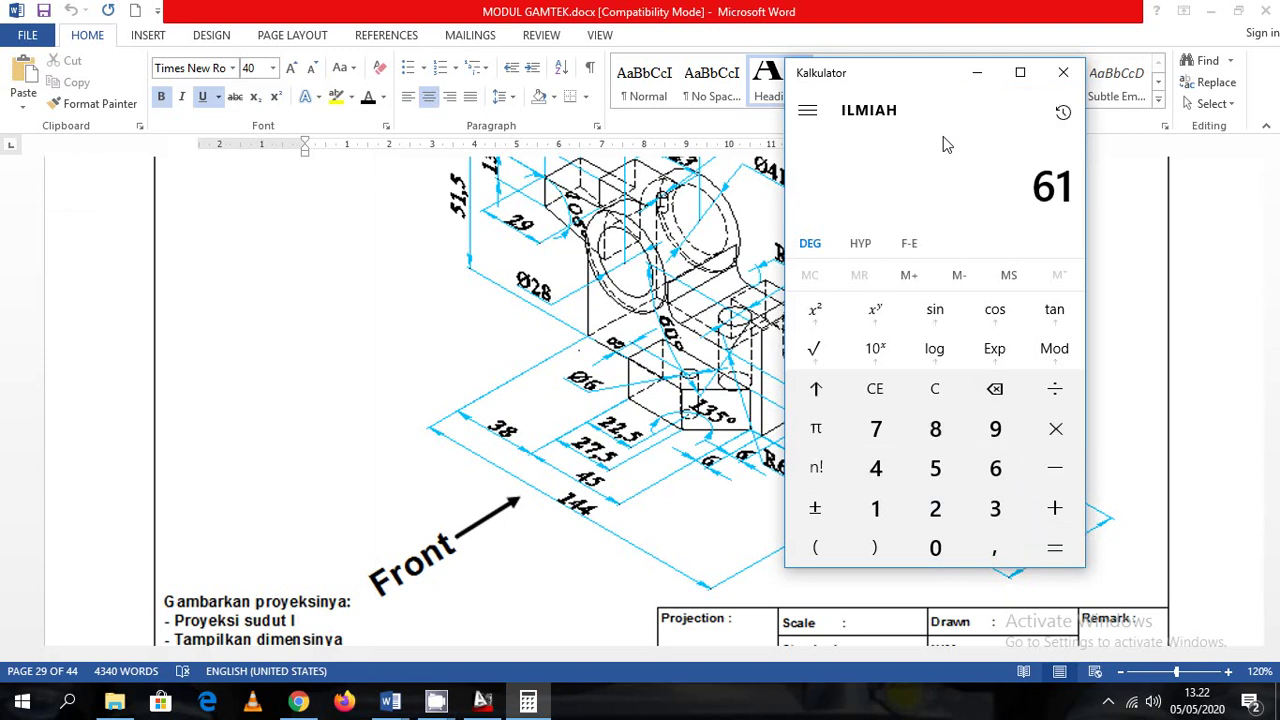
click(358, 320)
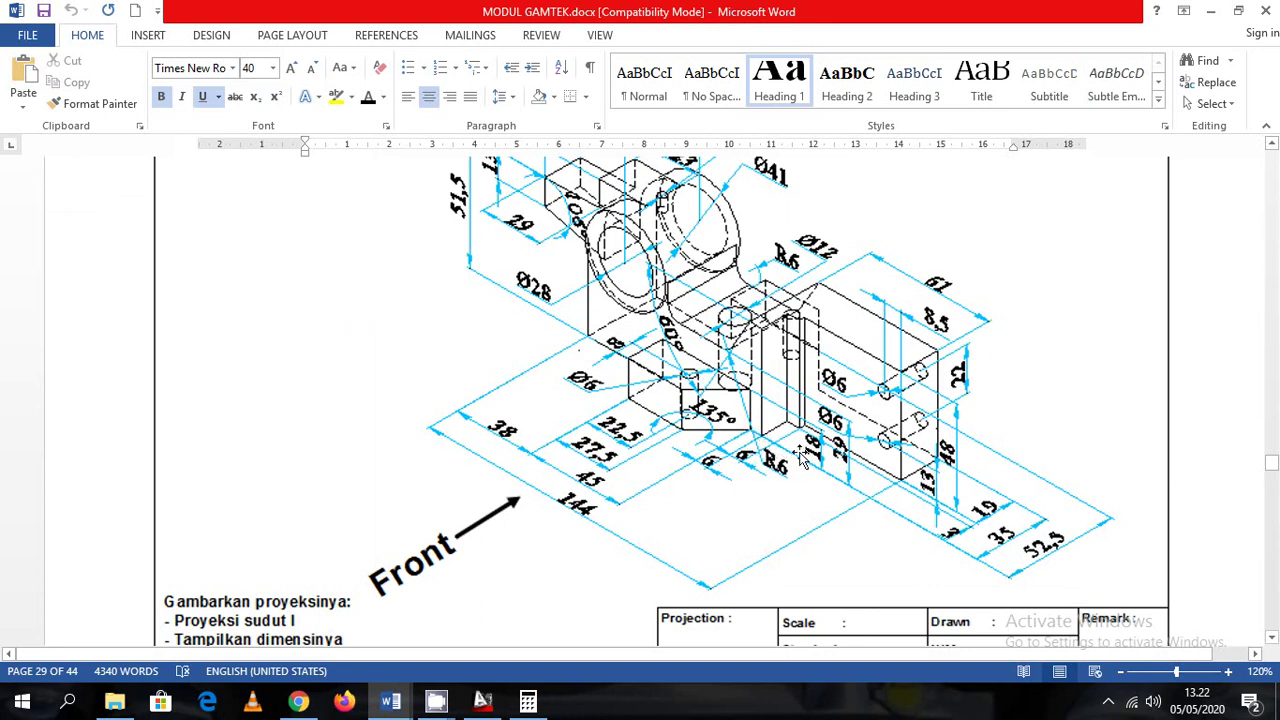
In AutoCAD, draw a closed rectangle of lines 55 wide and 48 high, to the right of the main body outline
click(482, 700)
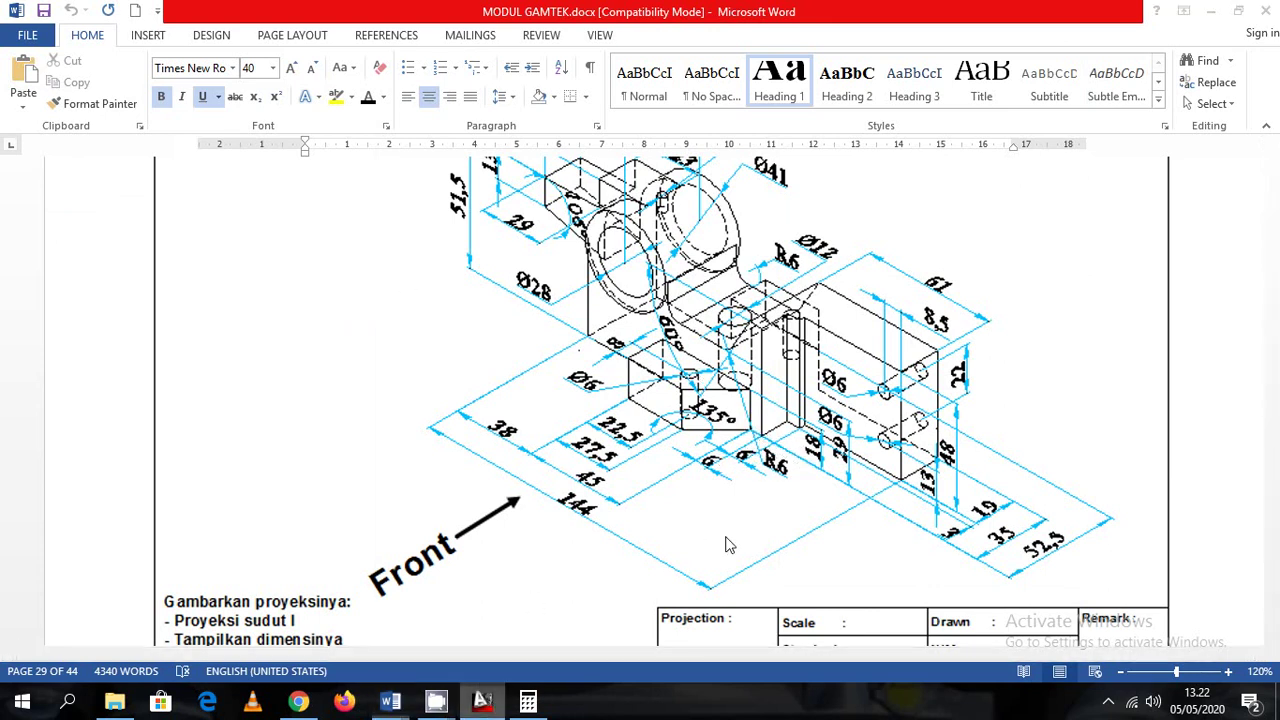
middle_drag(969, 477, 531, 466)
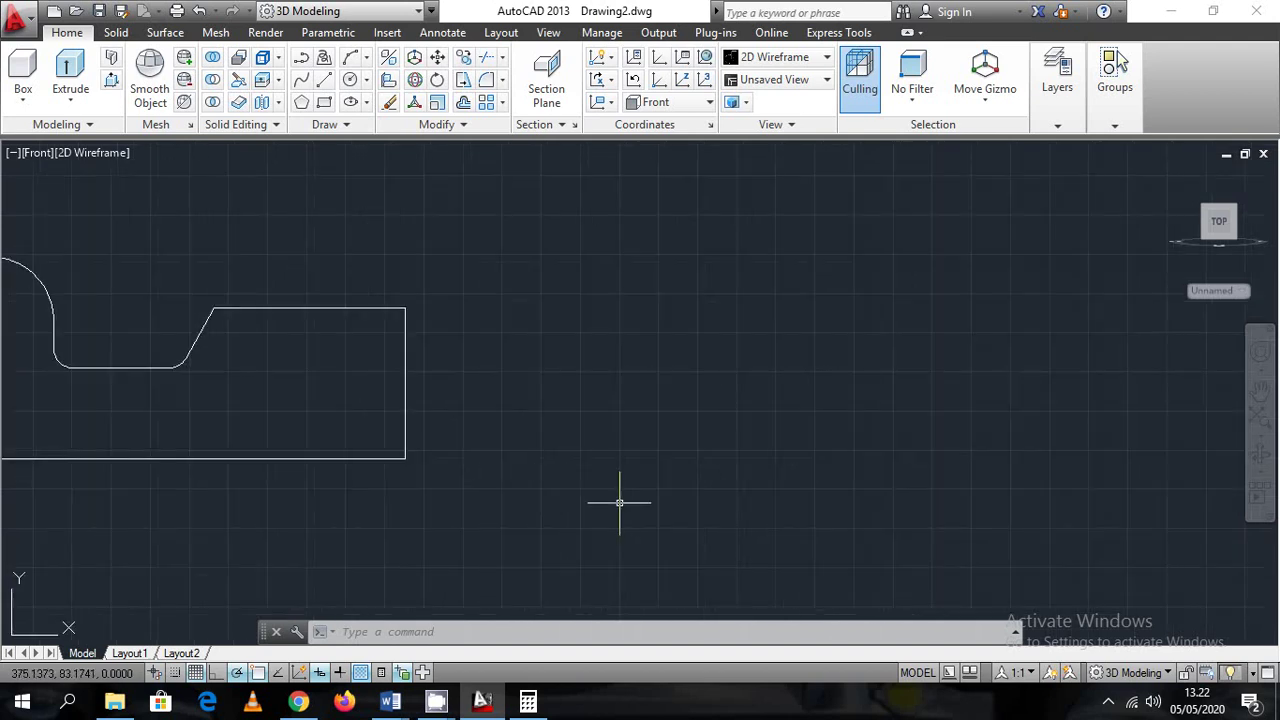
text(l)
key(Return)
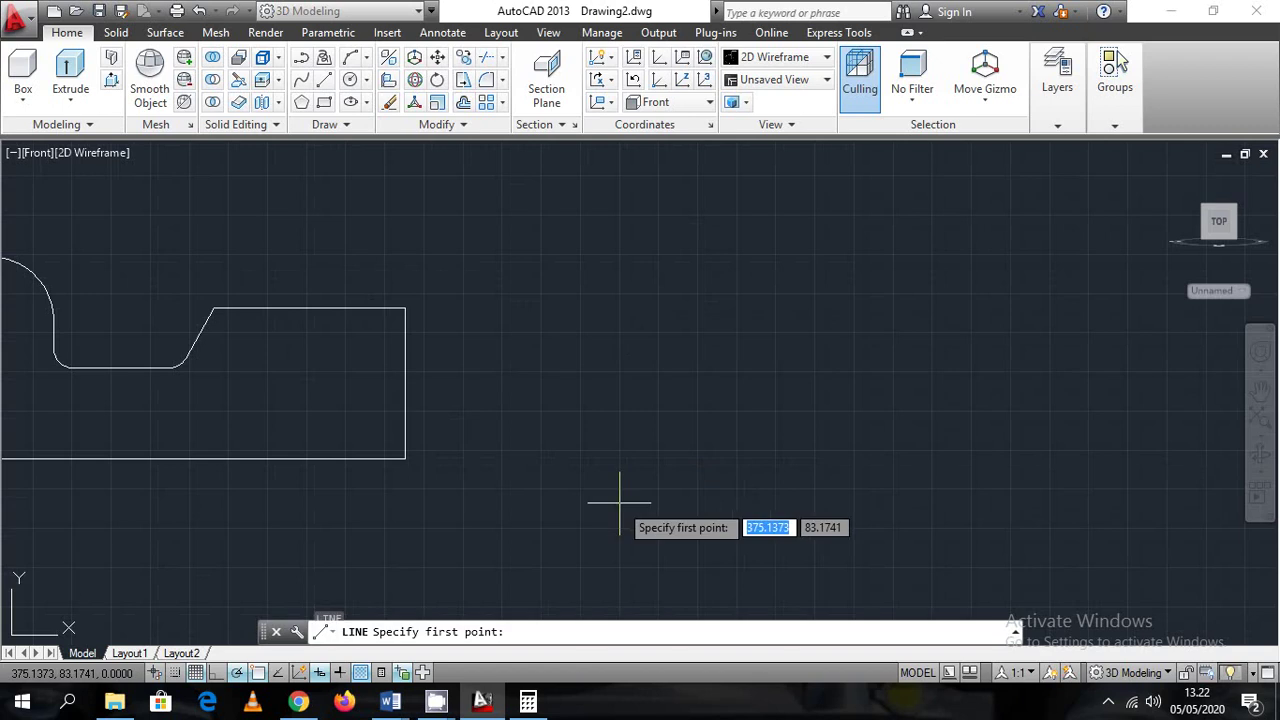
click(797, 458)
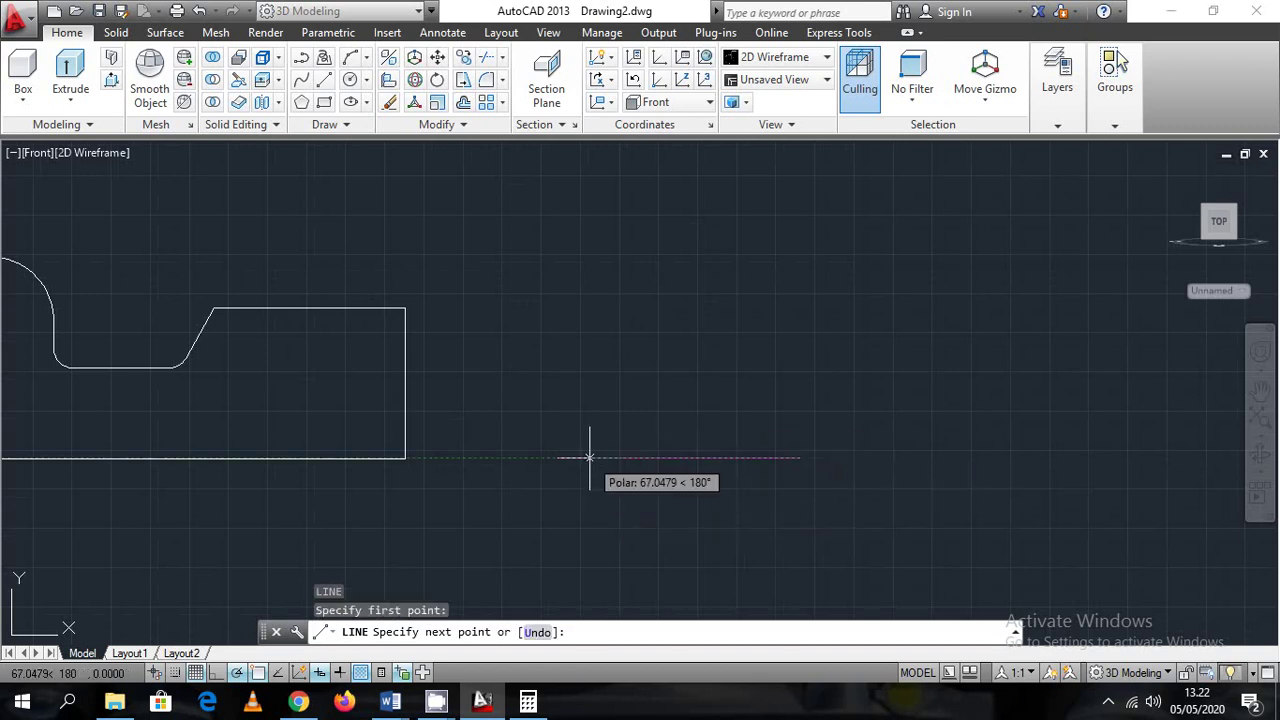
text(55)
key(Return)
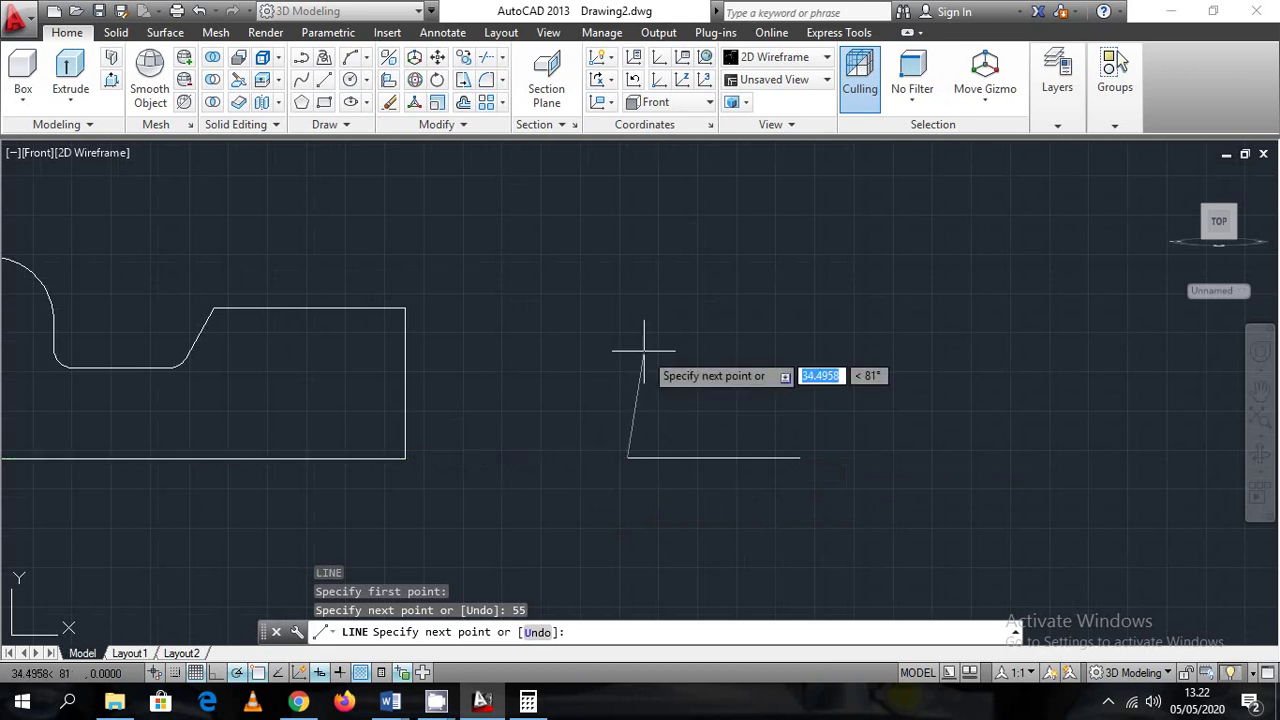
text(48)
key(Return)
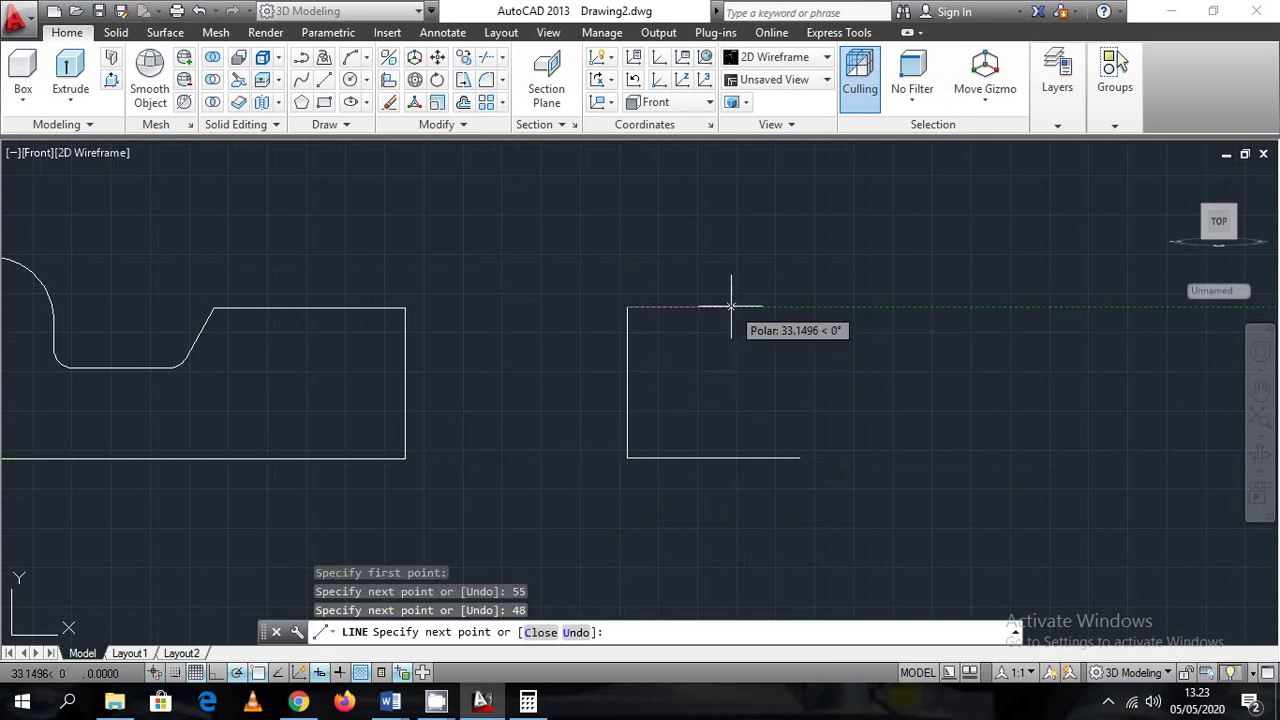
text(55)
key(Return)
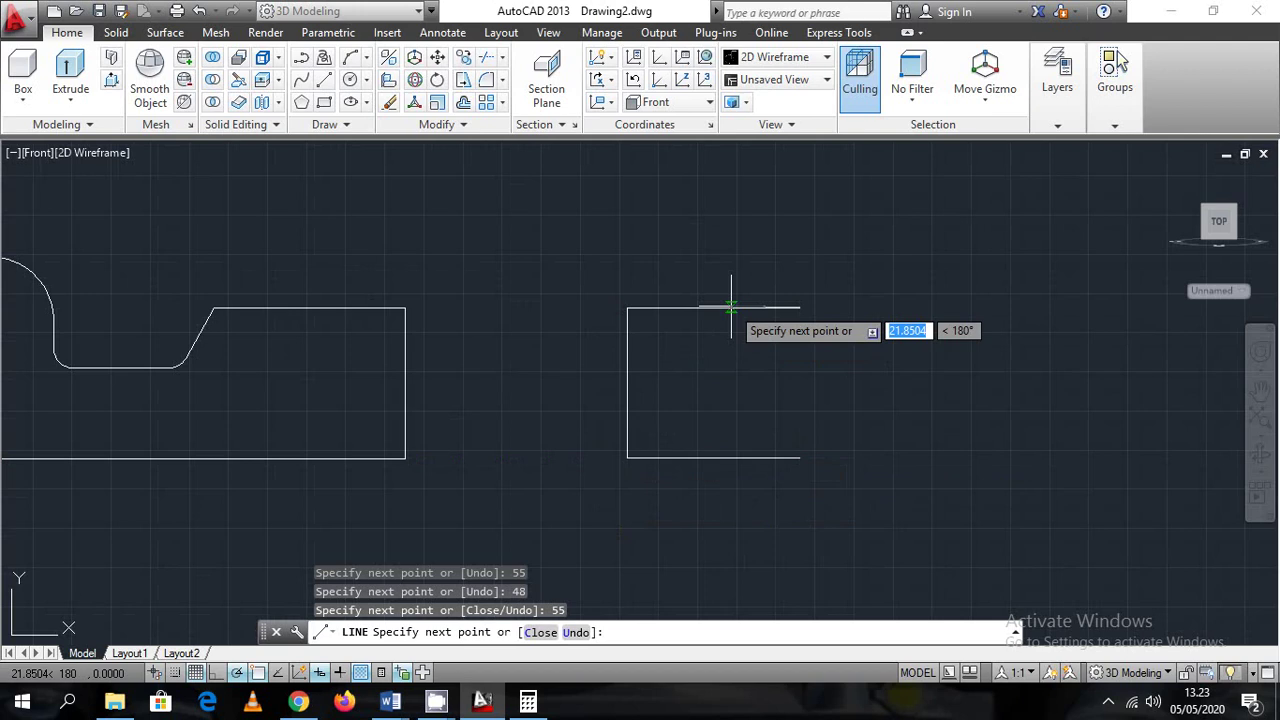
click(804, 455)
key(Escape)
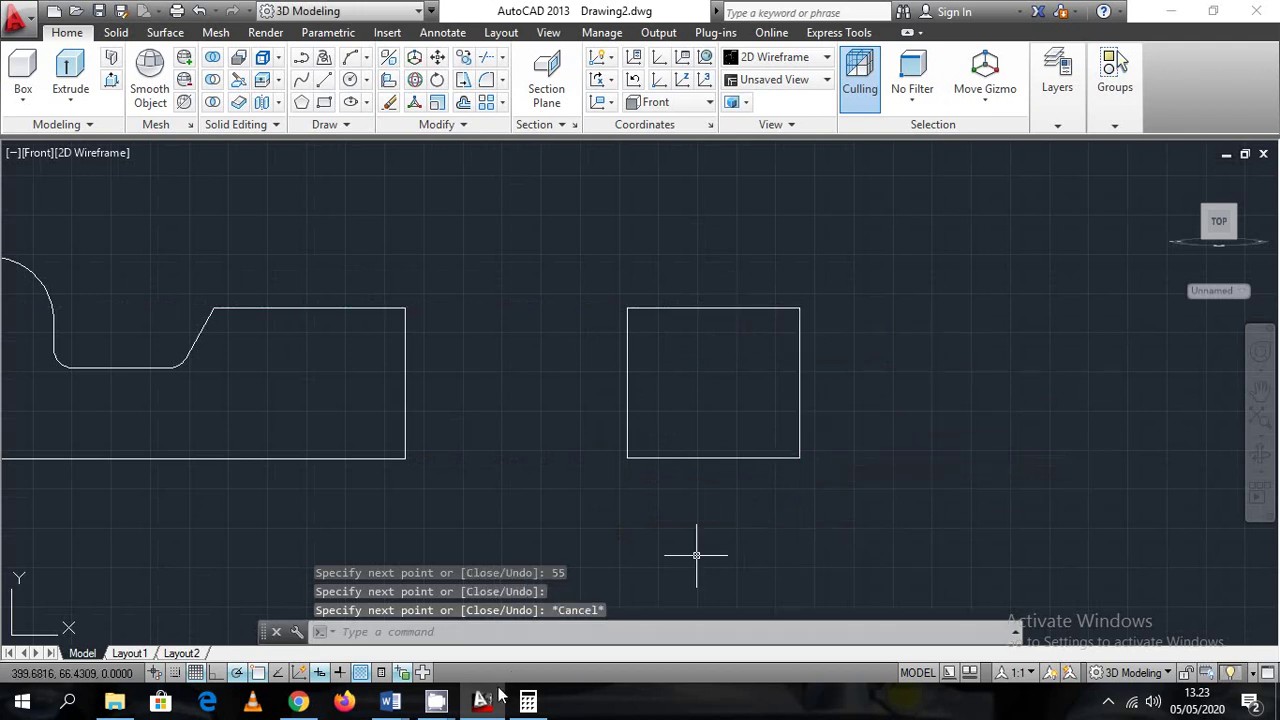
Recheck the dimensions in Word, and in AutoCAD draw a second closed rectangle of lines, 49 wide and 48 high, to the right of the first
click(390, 701)
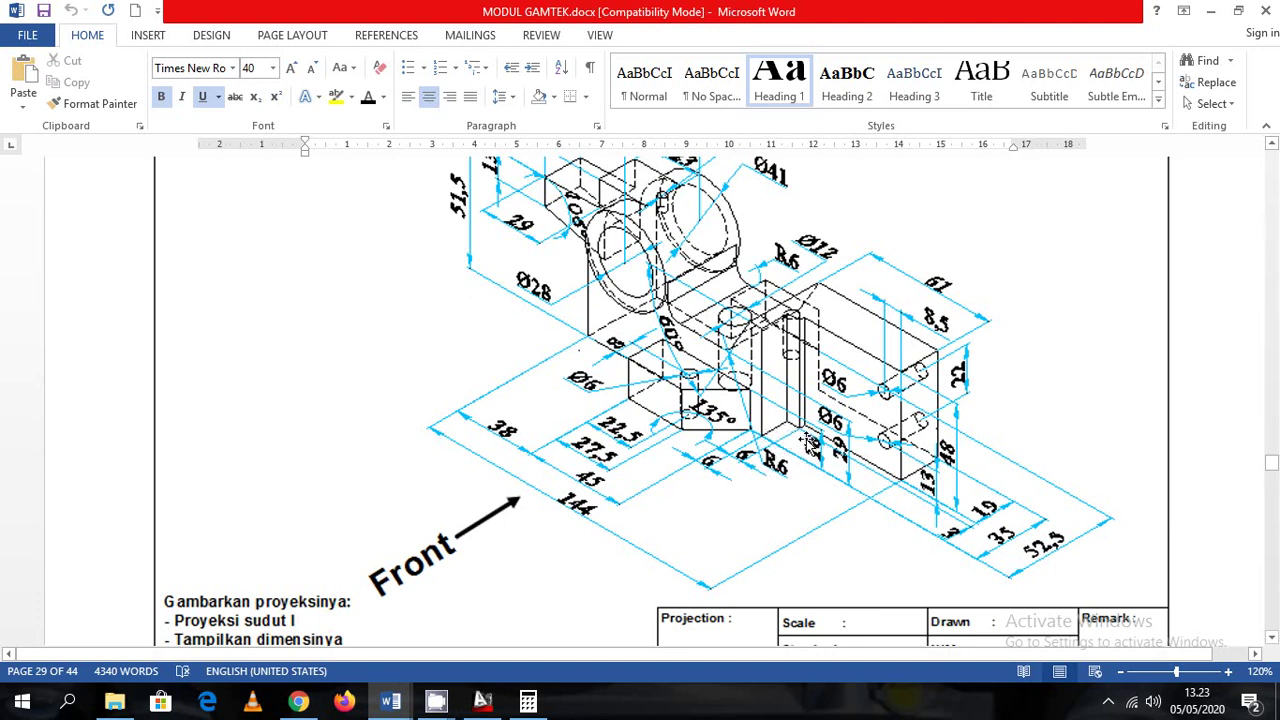
click(528, 701)
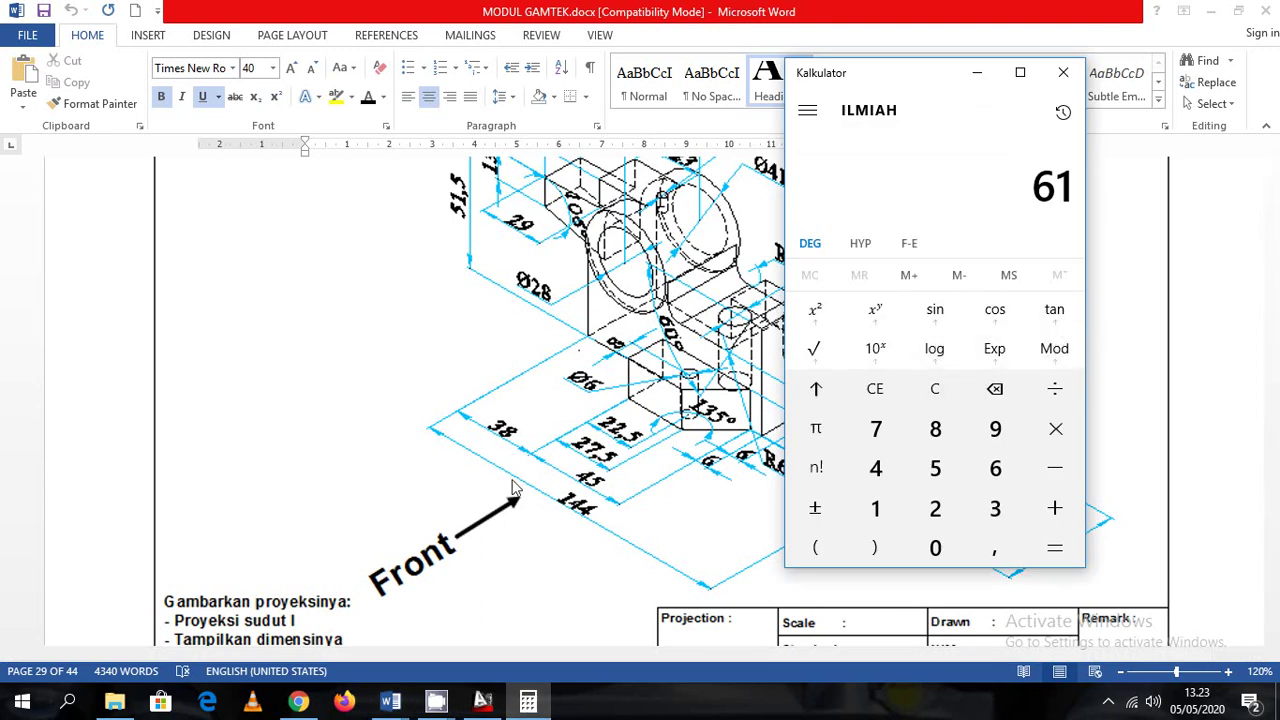
click(482, 701)
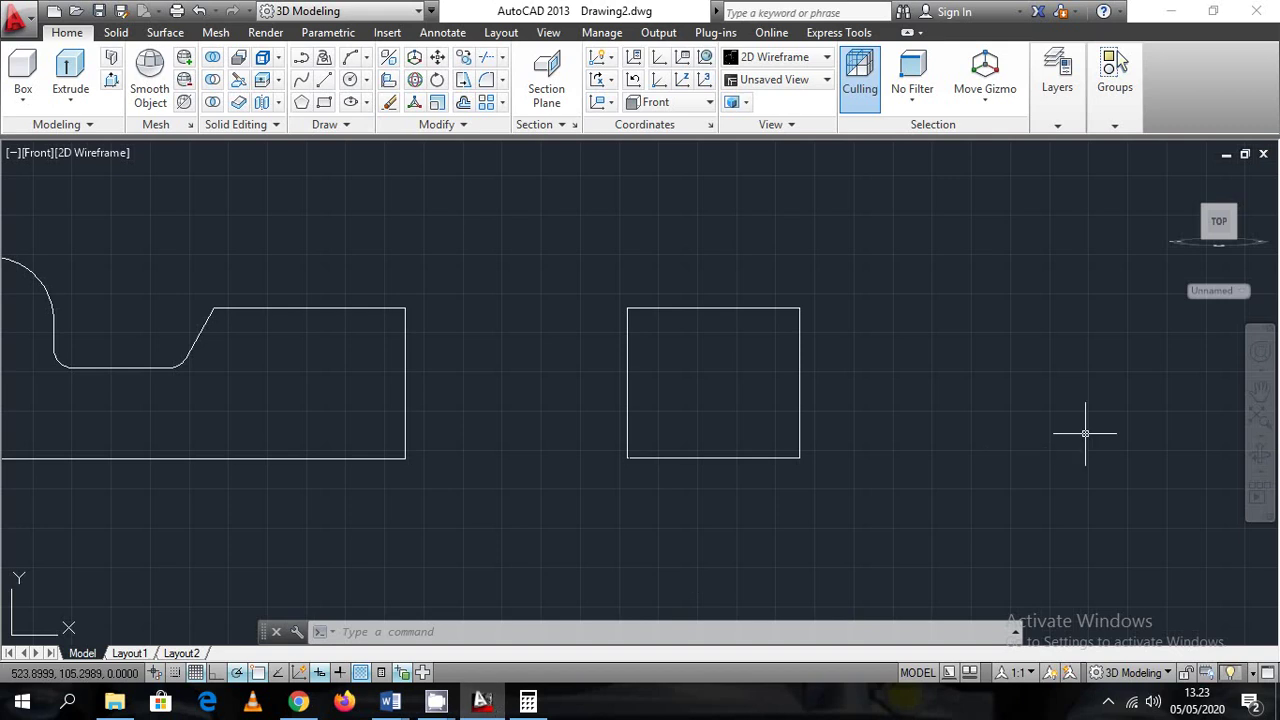
text(l)
key(Return)
click(892, 449)
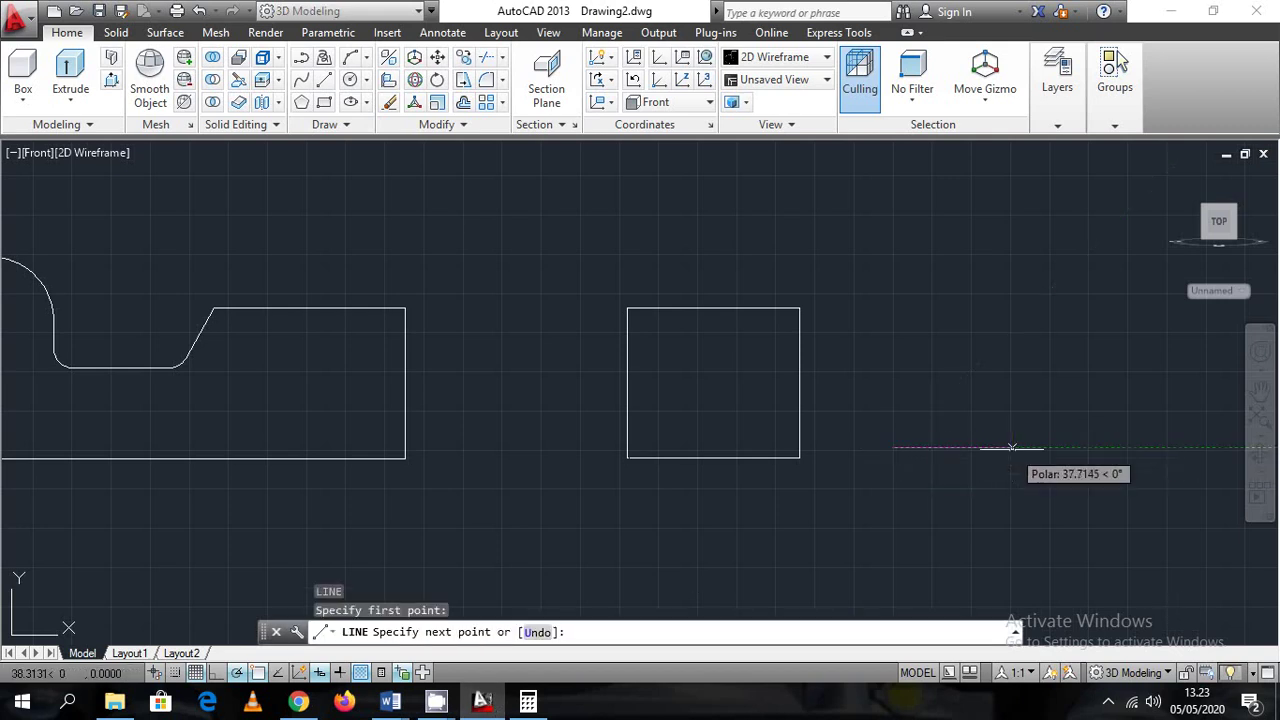
text(49)
key(Return)
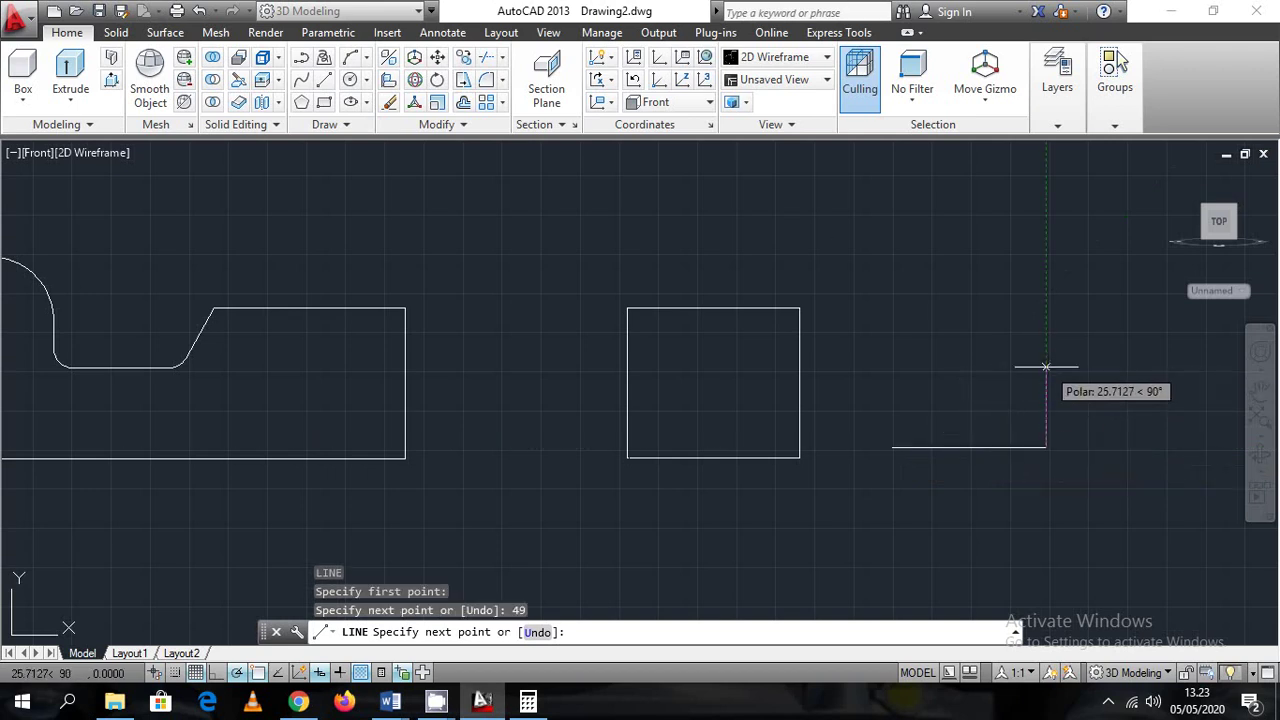
text(48)
key(Return)
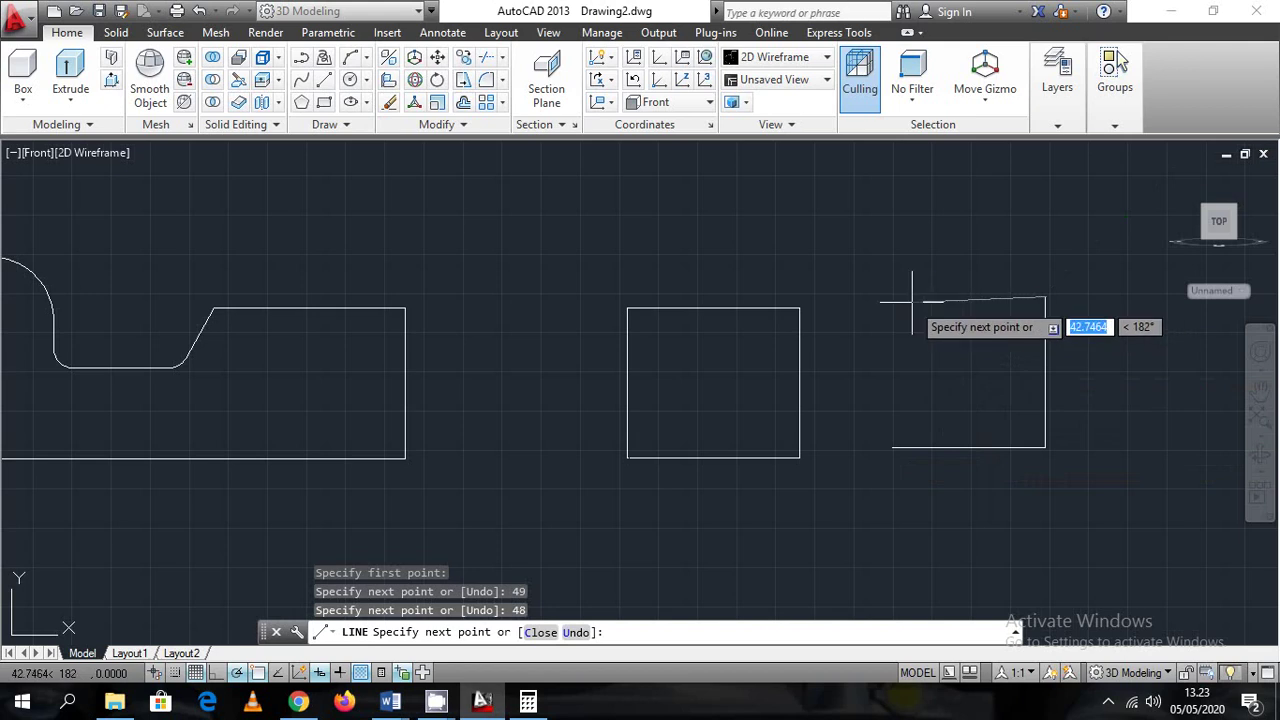
text(49)
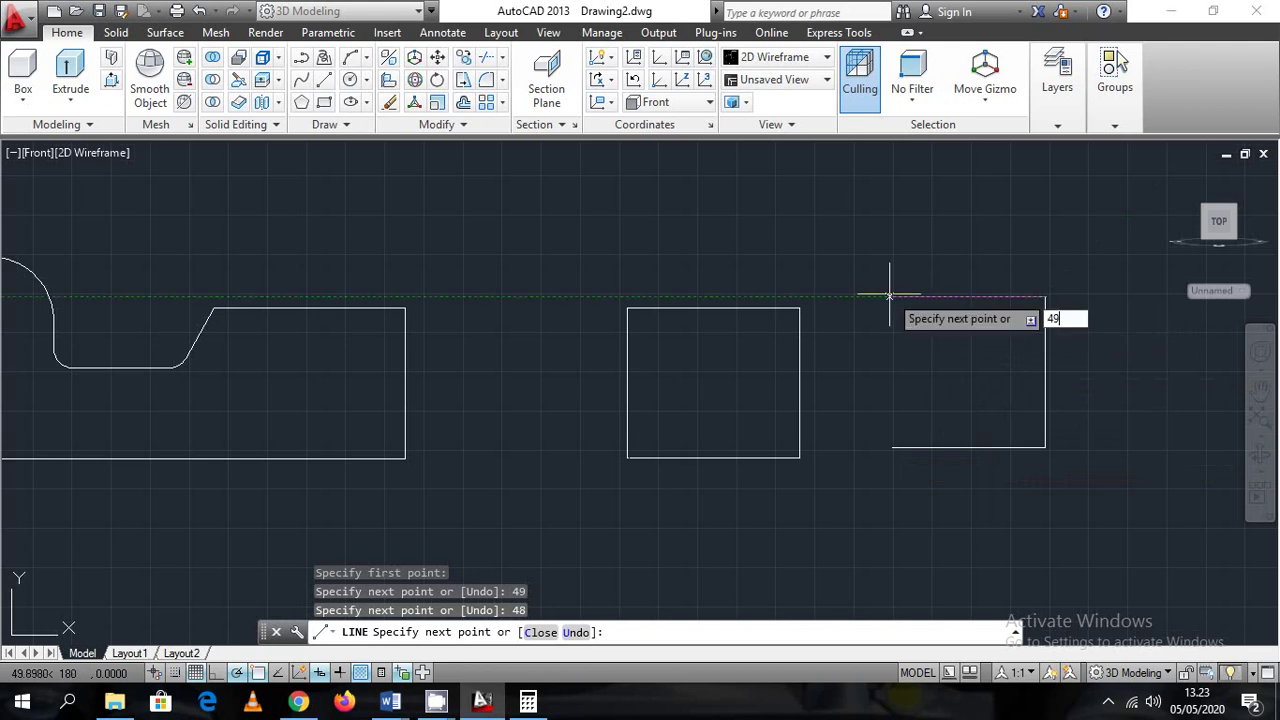
key(Return)
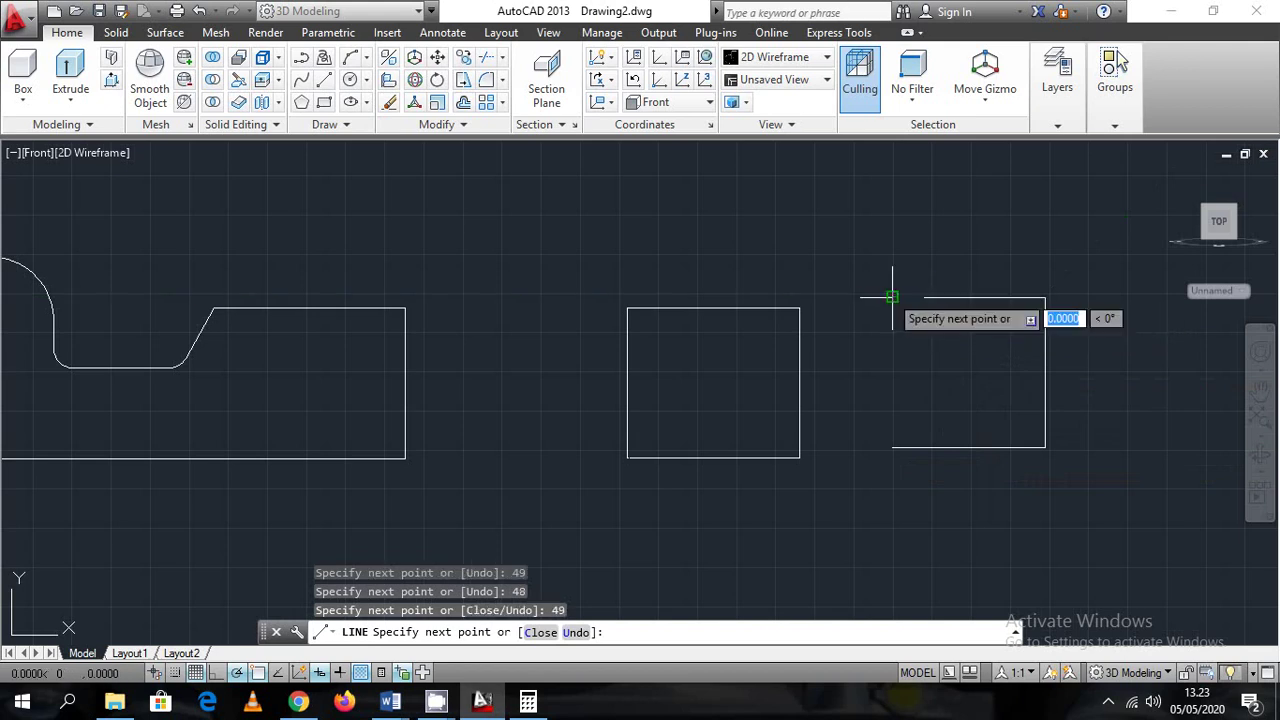
click(891, 446)
key(Escape)
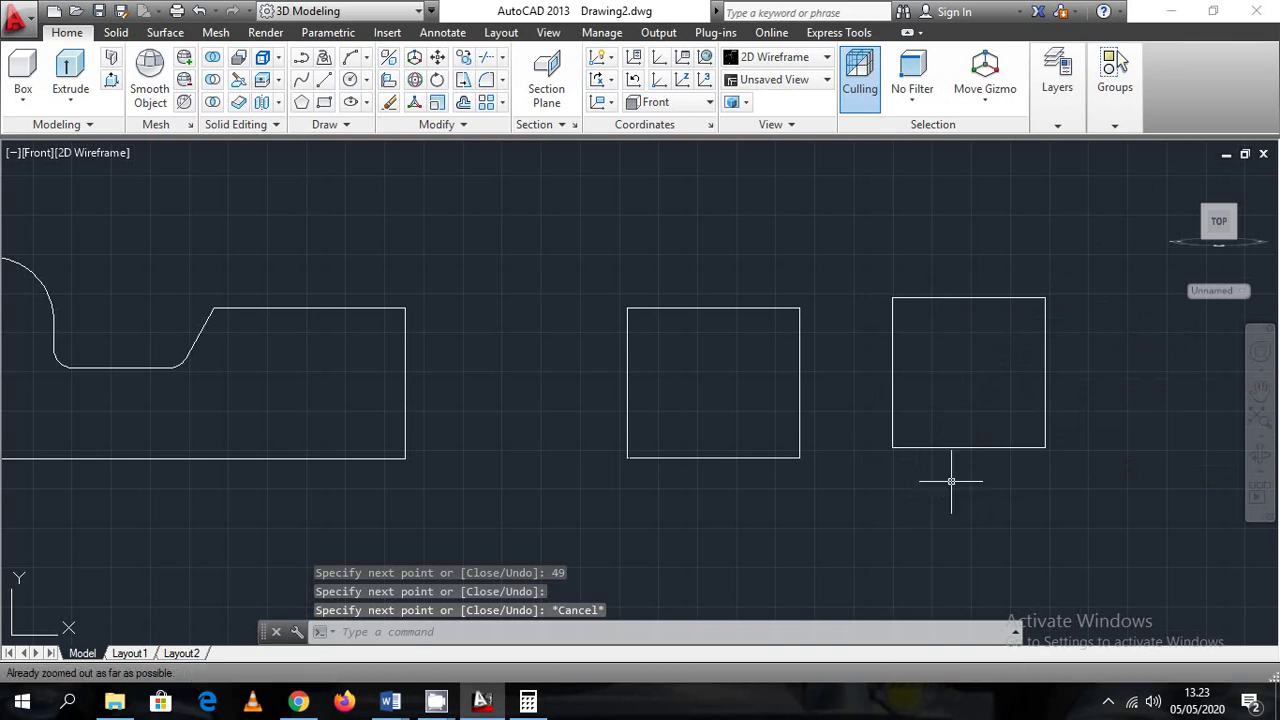
middle_drag(766, 457, 929, 449)
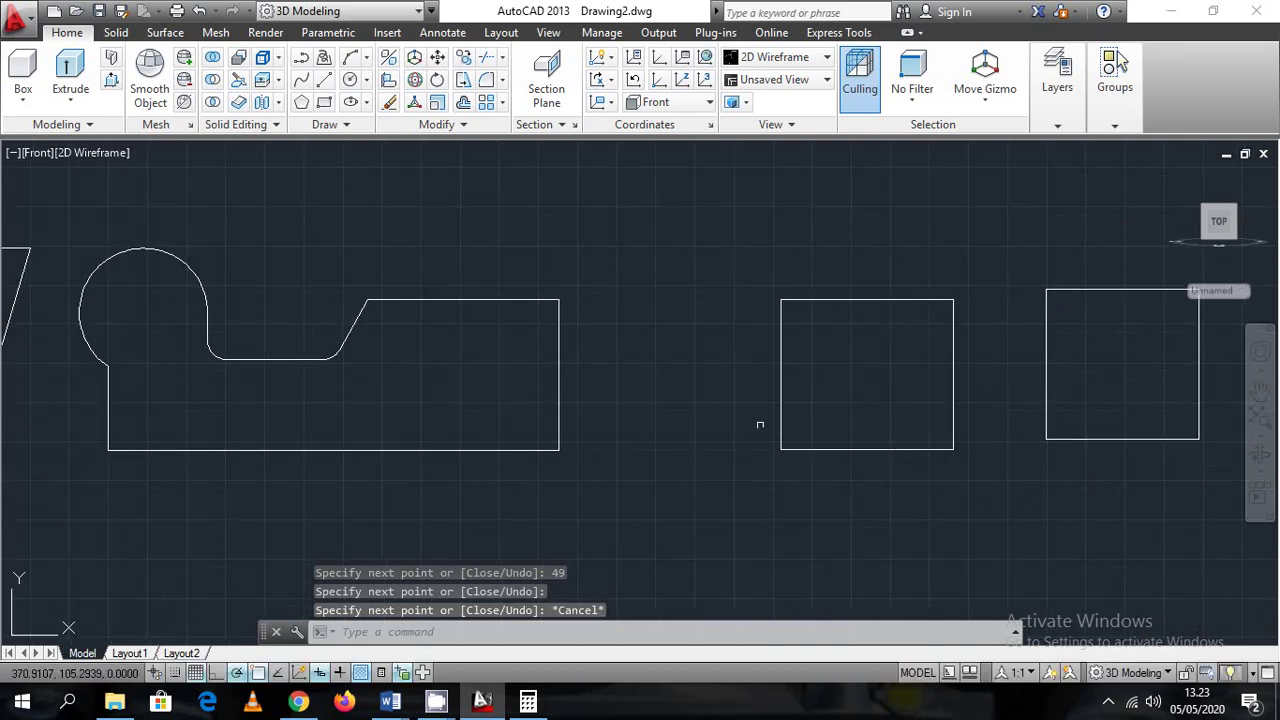
mouse_move(811, 457)
middle_down()
mouse_move(766, 443)
mouse_move(869, 451)
middle_up()
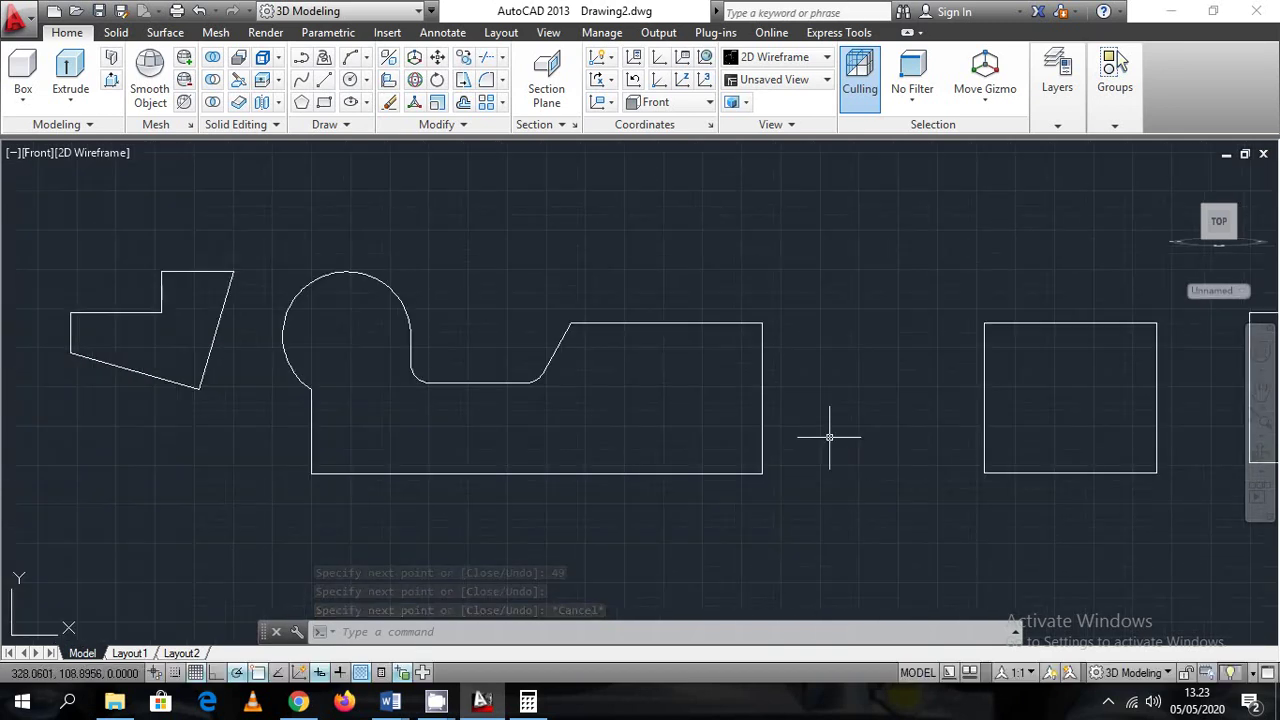
Join the lines of the two rectangles beside the main body outline into closed polylines
scroll(829, 434, down, 3)
scroll(697, 403, up, 3)
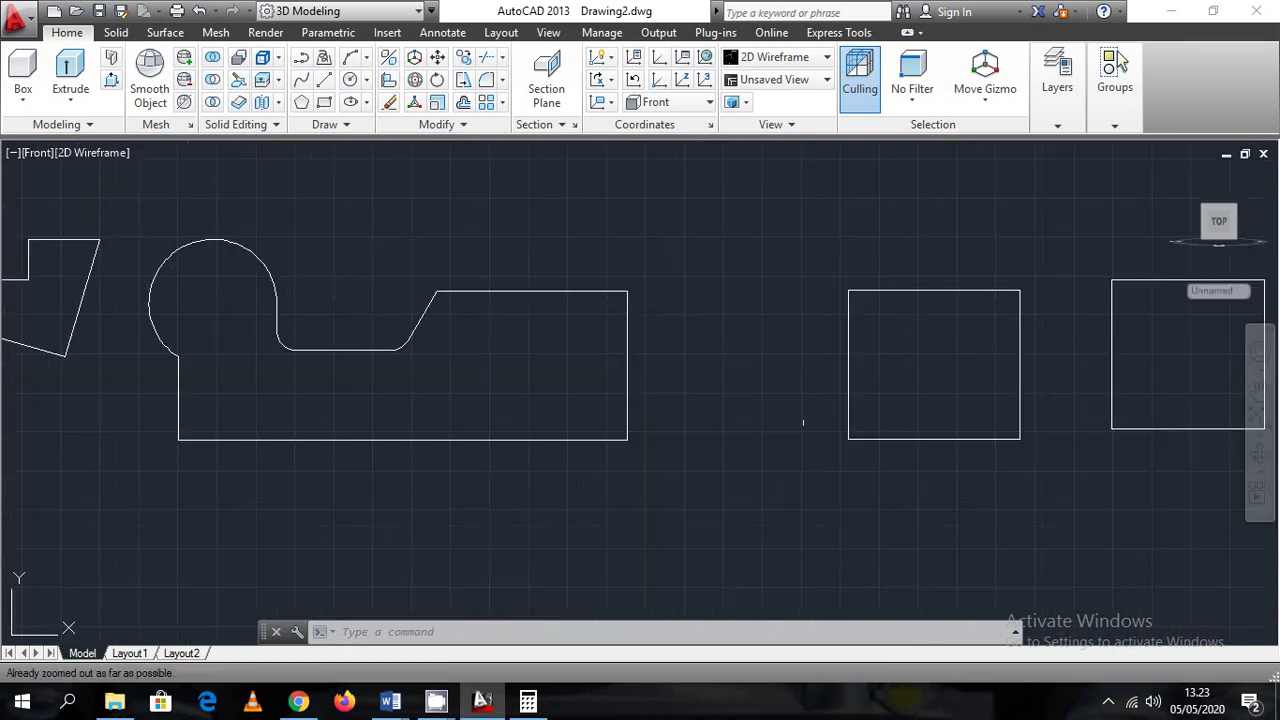
middle_drag(800, 425, 493, 425)
text(jo)
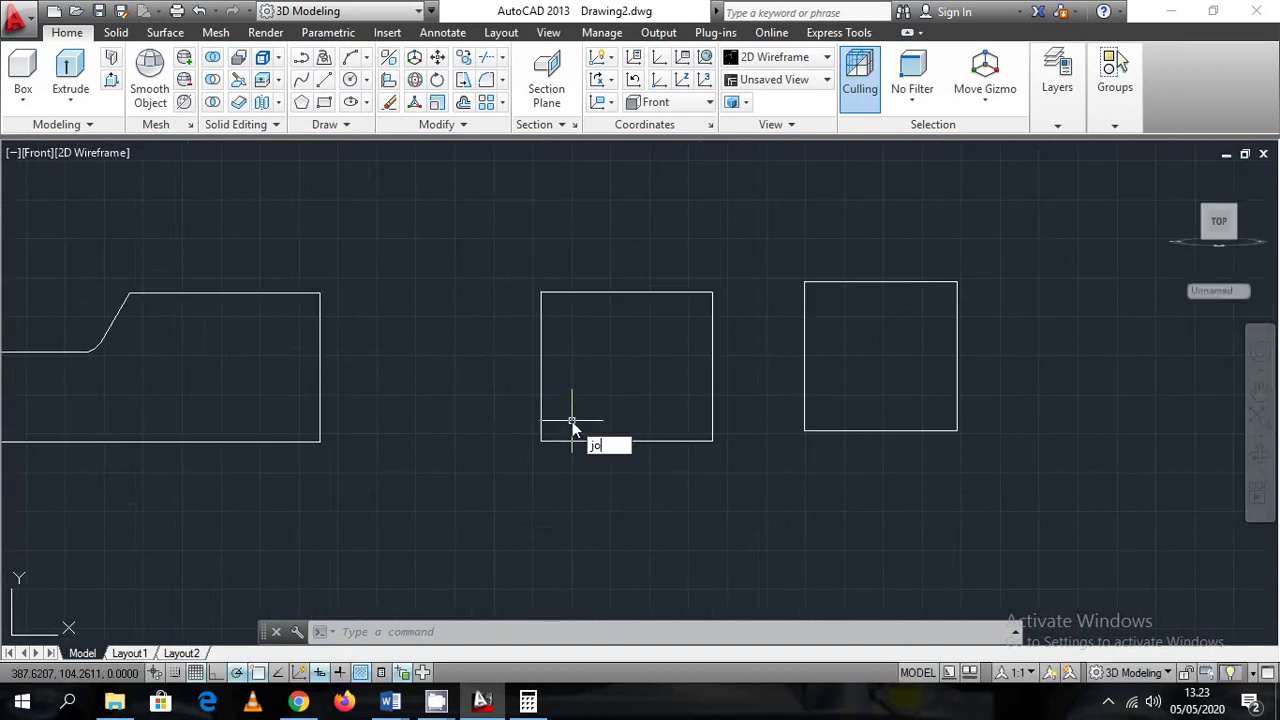
text(in)
key(Return)
click(520, 255)
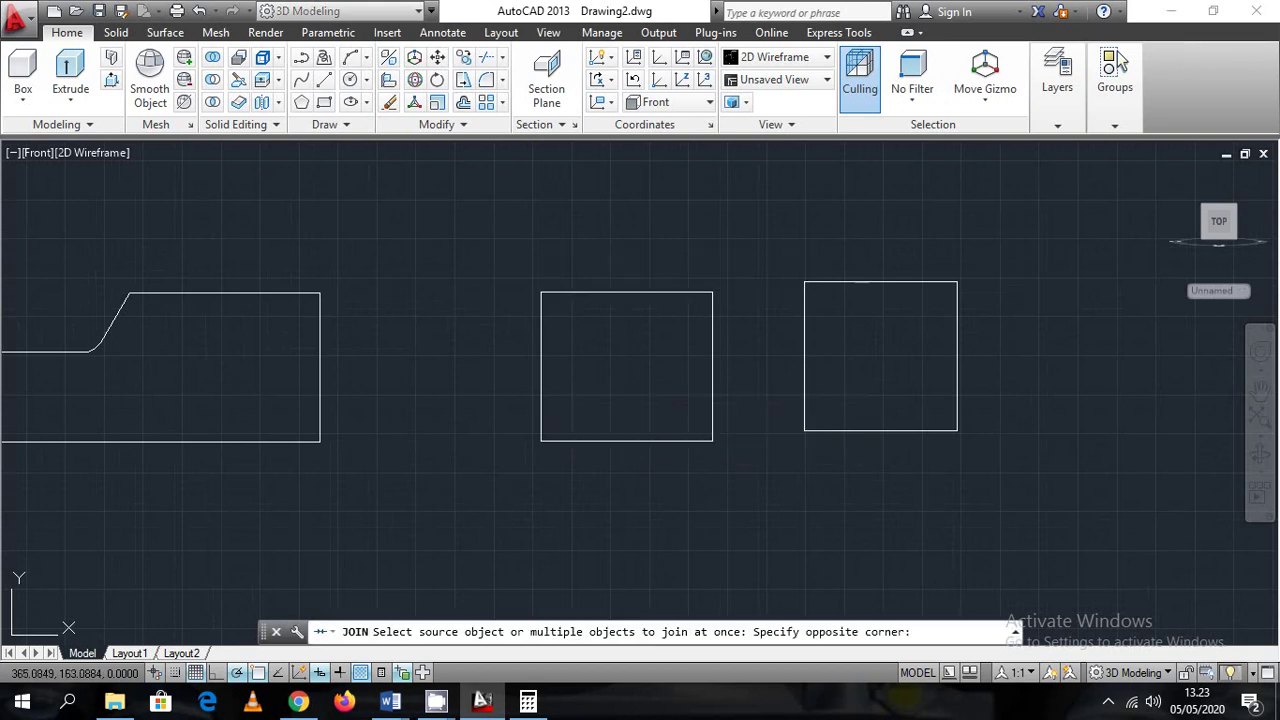
click(1210, 521)
key(Return)
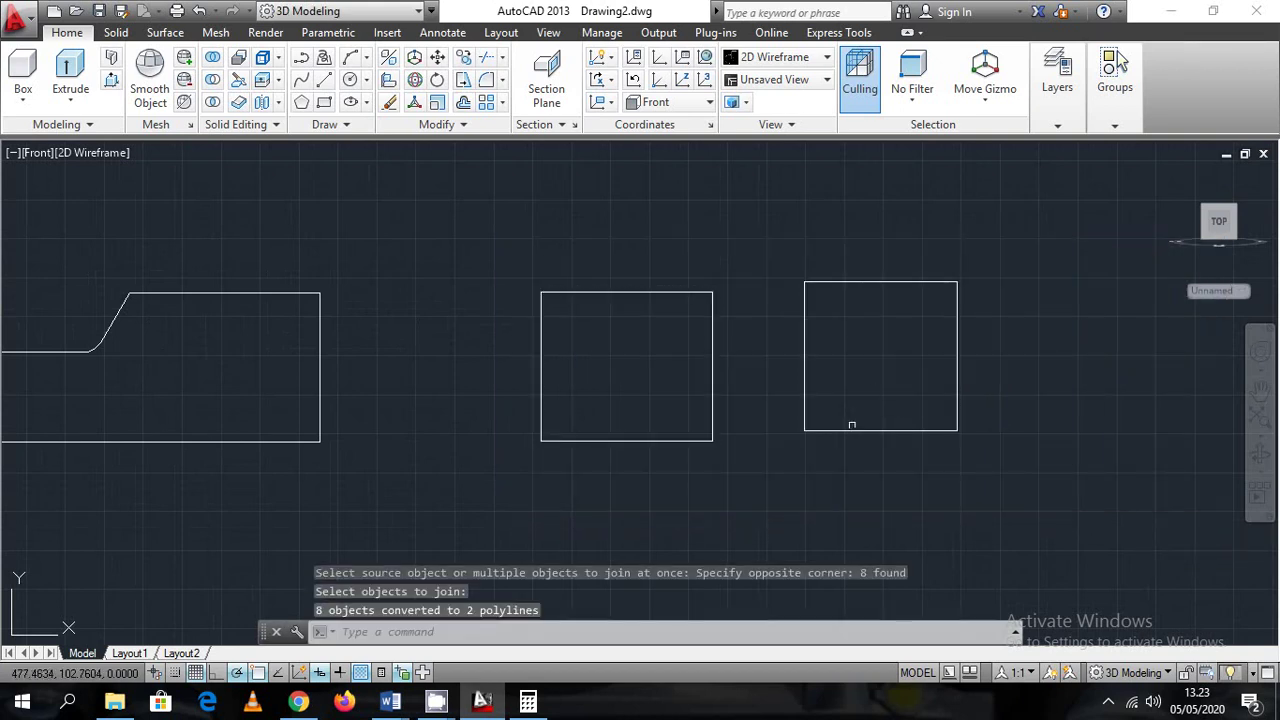
click(852, 425)
click(814, 429)
key(Escape)
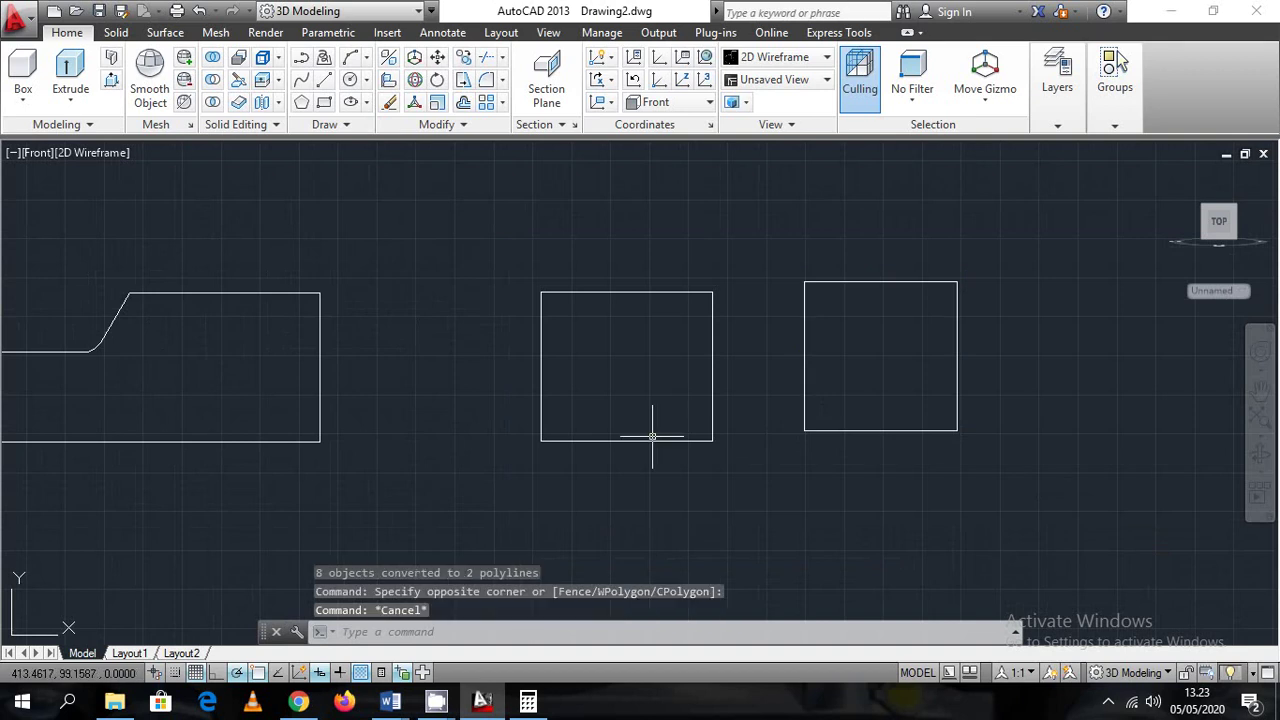
key(Escape)
key(Escape)
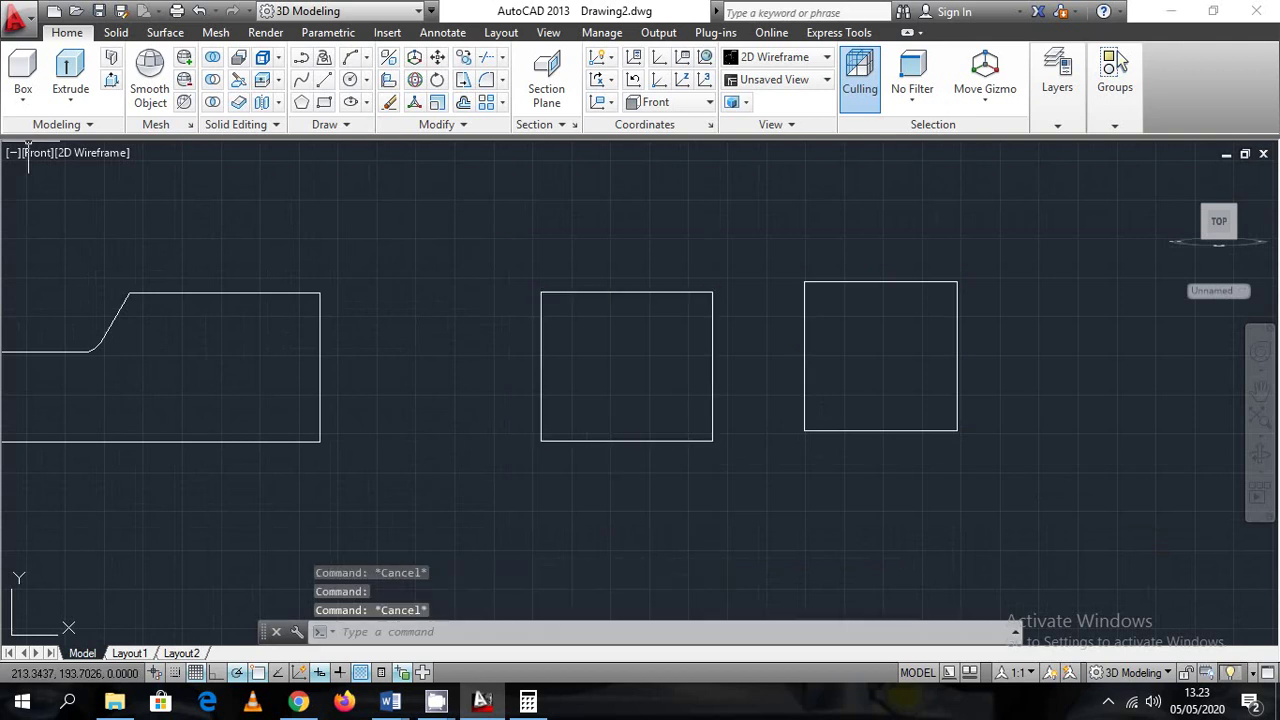
Switch the viewport to the SE Isometric view, with all profiles in sight
click(38, 152)
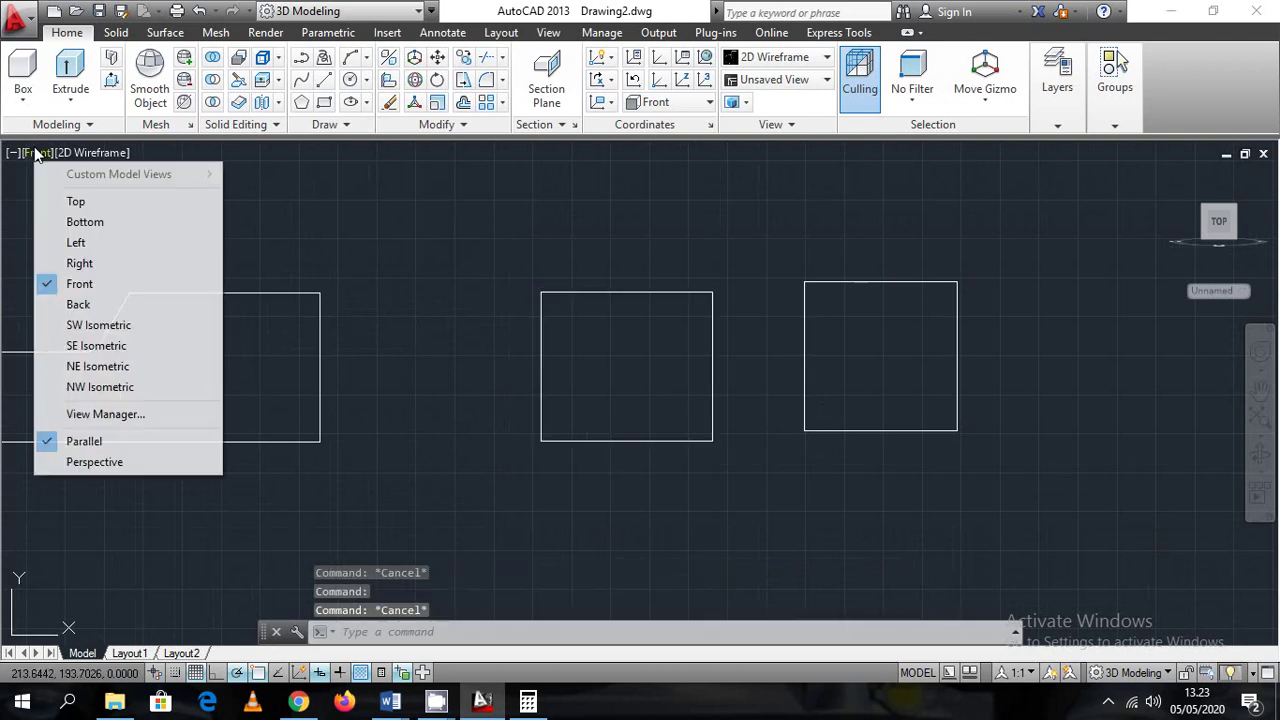
click(85, 345)
scroll(568, 374, up, 2)
middle_drag(710, 412, 584, 396)
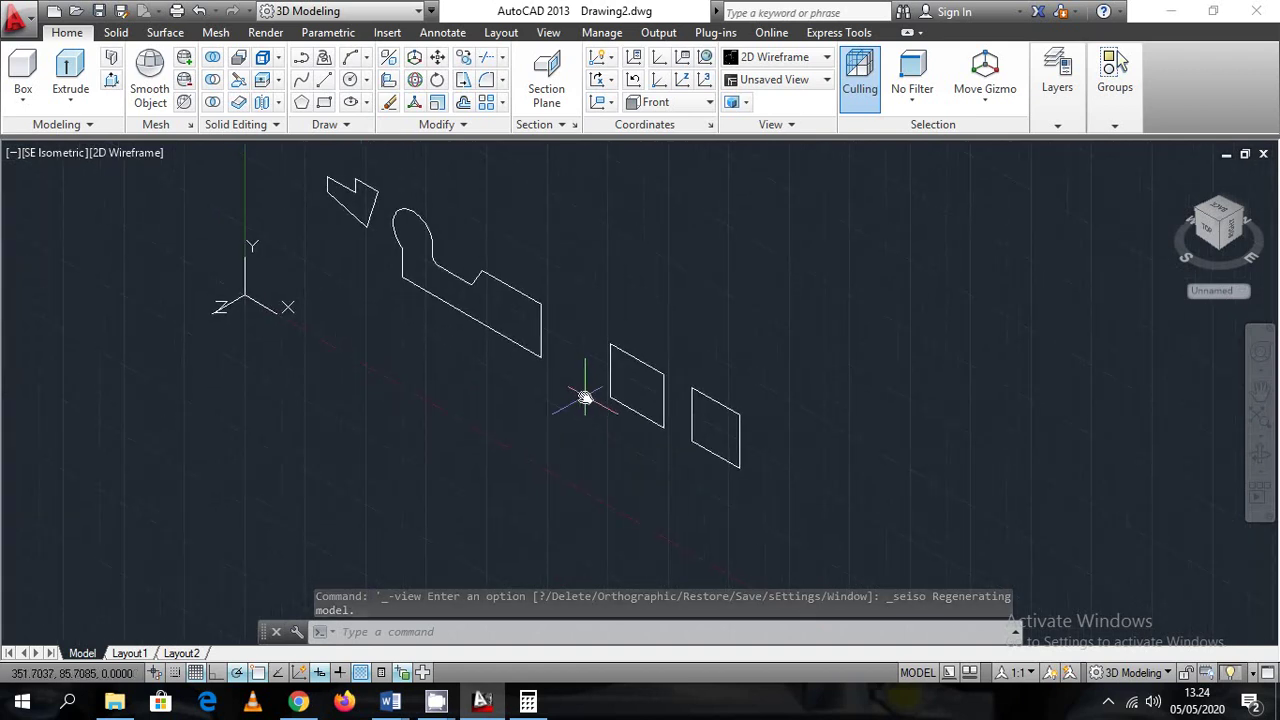
Start extruding the 55 by 48 rectangle next to the main body outline
text(ex)
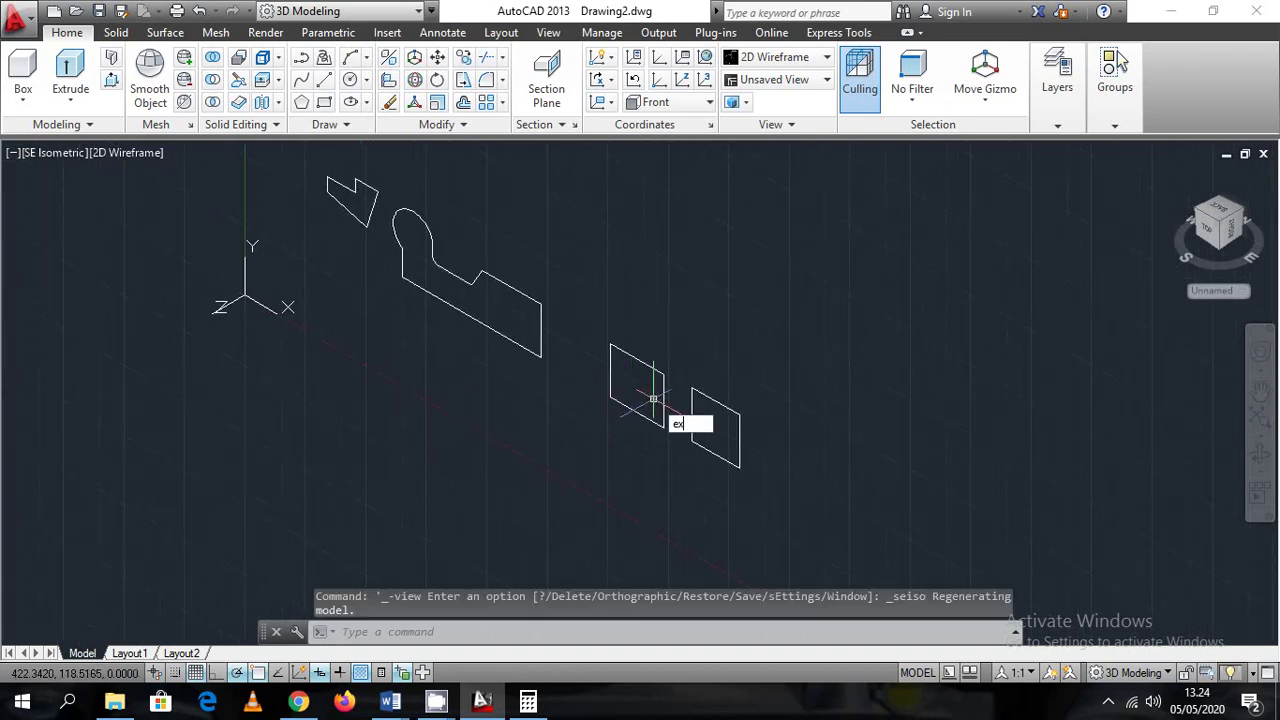
text(t)
key(Return)
click(671, 389)
click(620, 366)
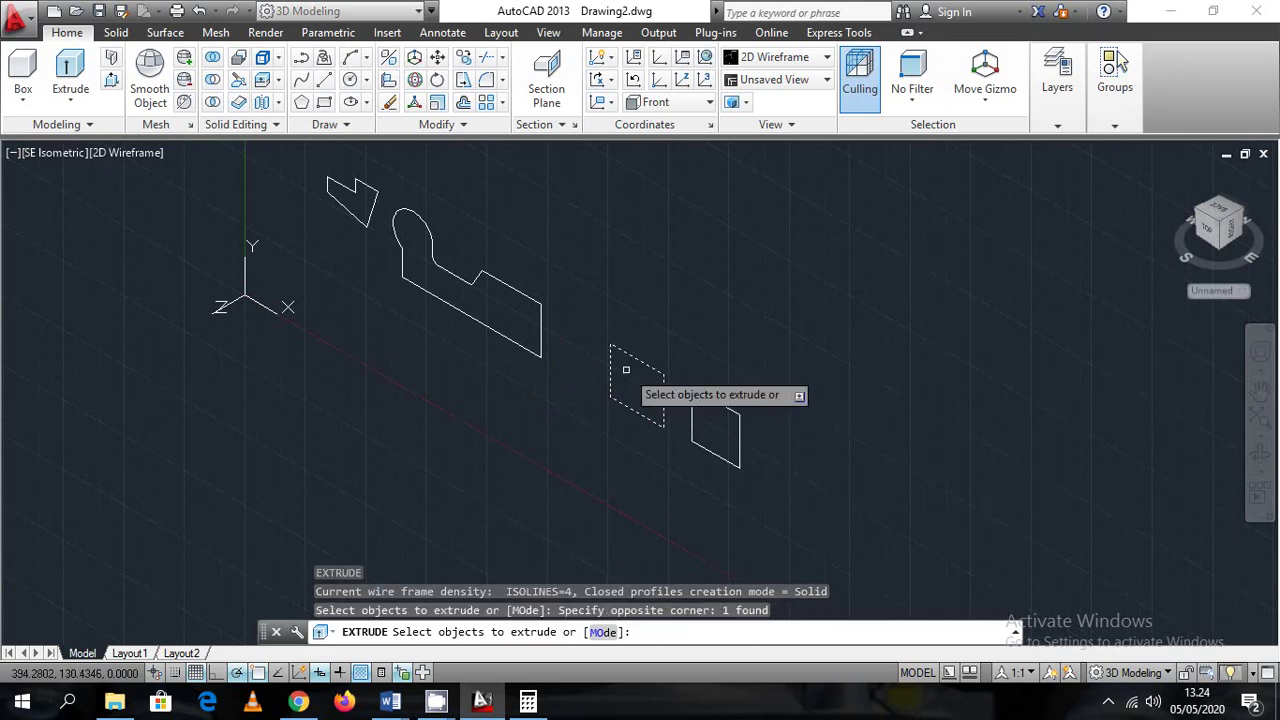
key(Return)
click(657, 543)
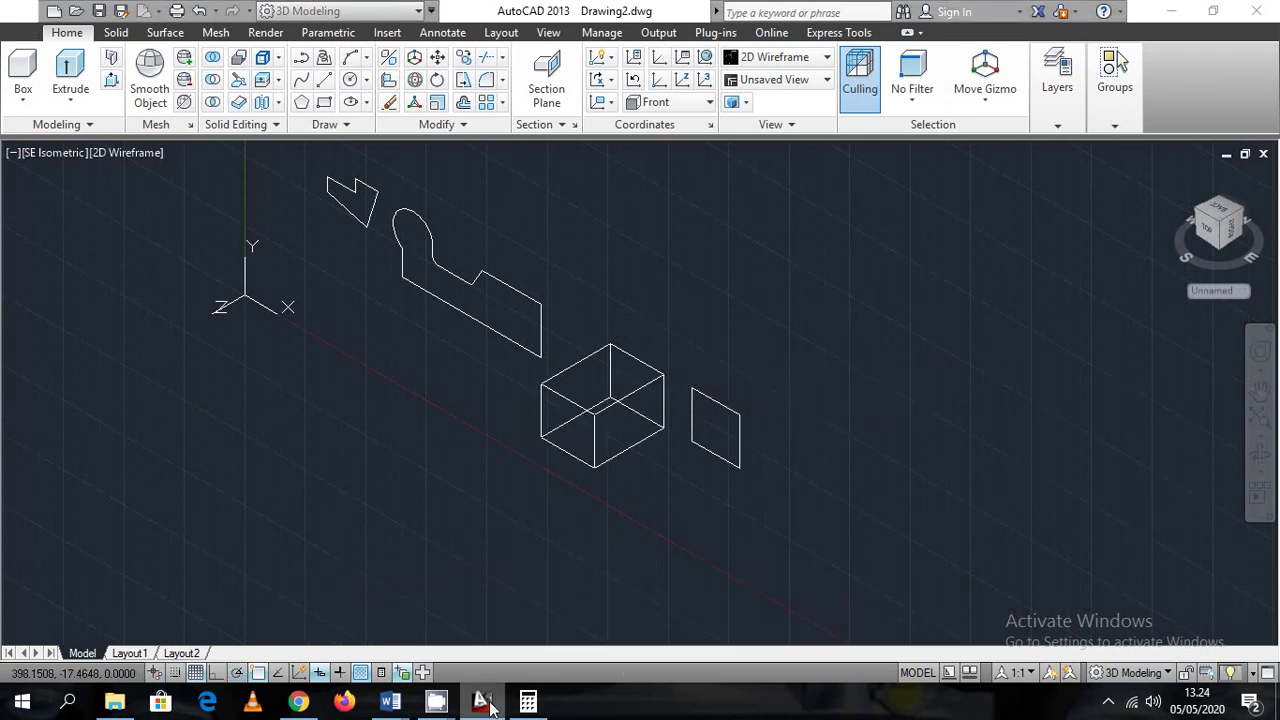
Consult the depth dimensions of the bracket drawing in Word and calculate 35-19 in Kalkulator
click(486, 704)
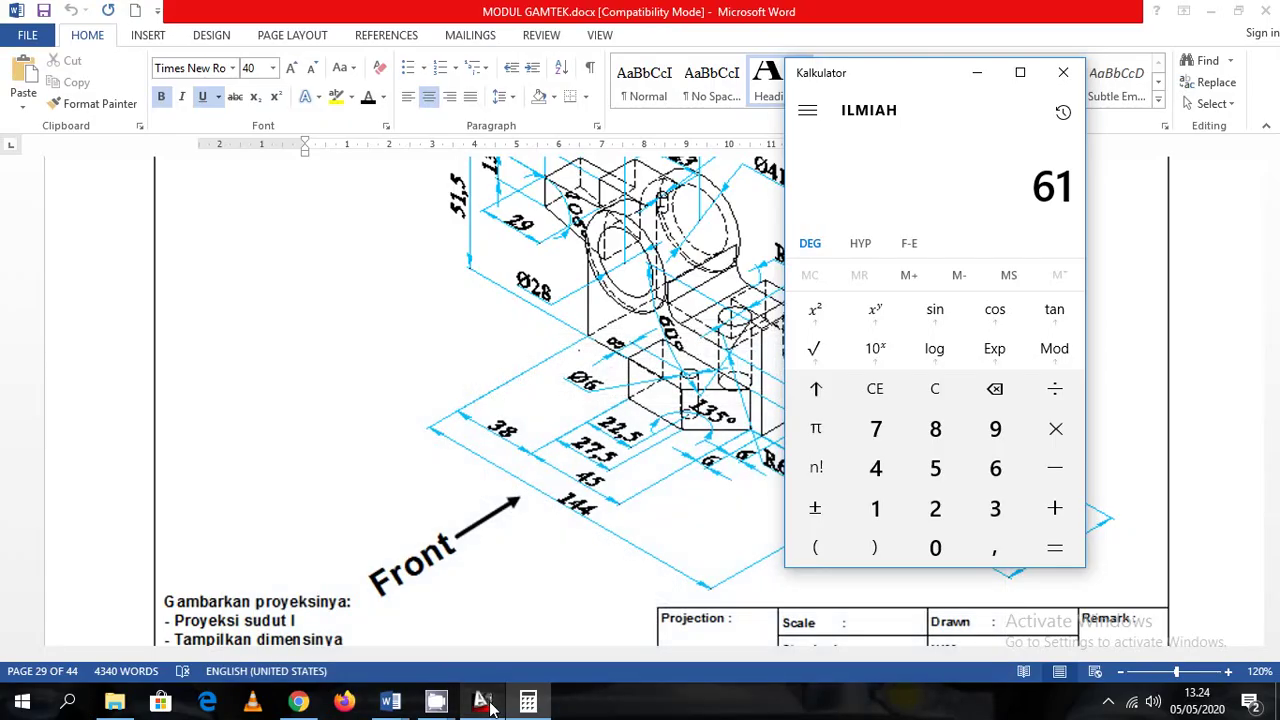
click(977, 74)
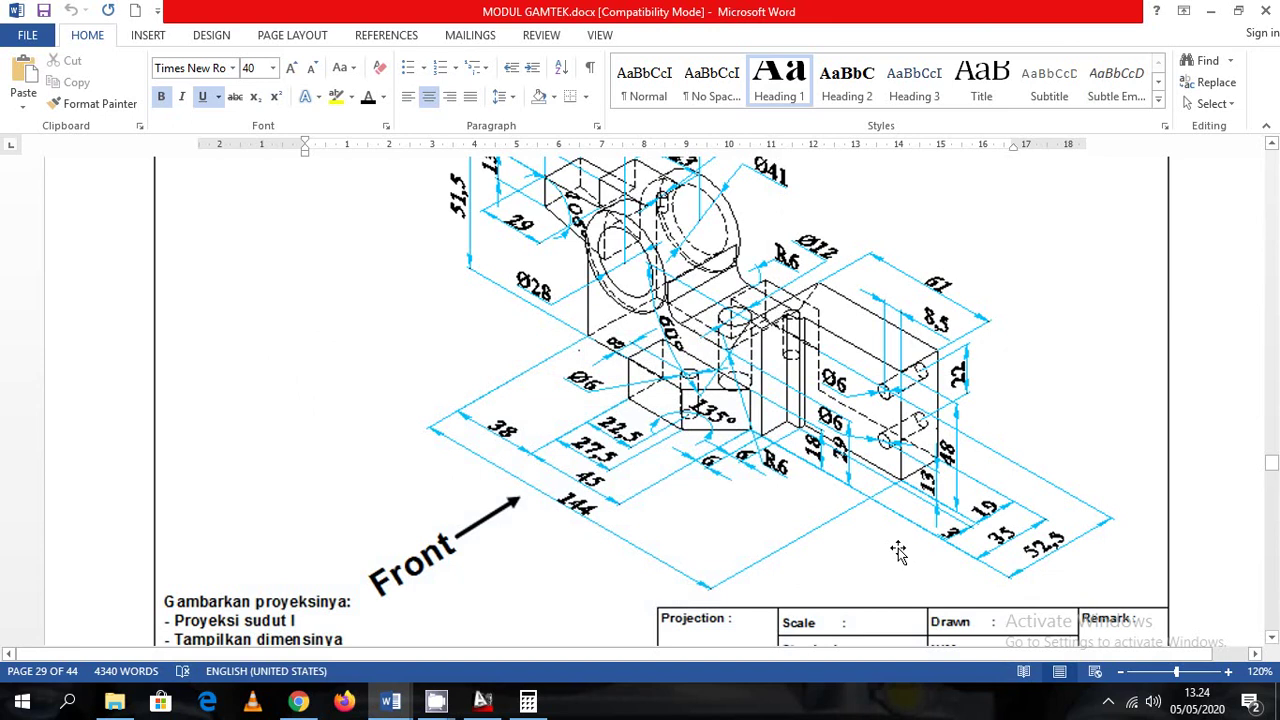
click(528, 704)
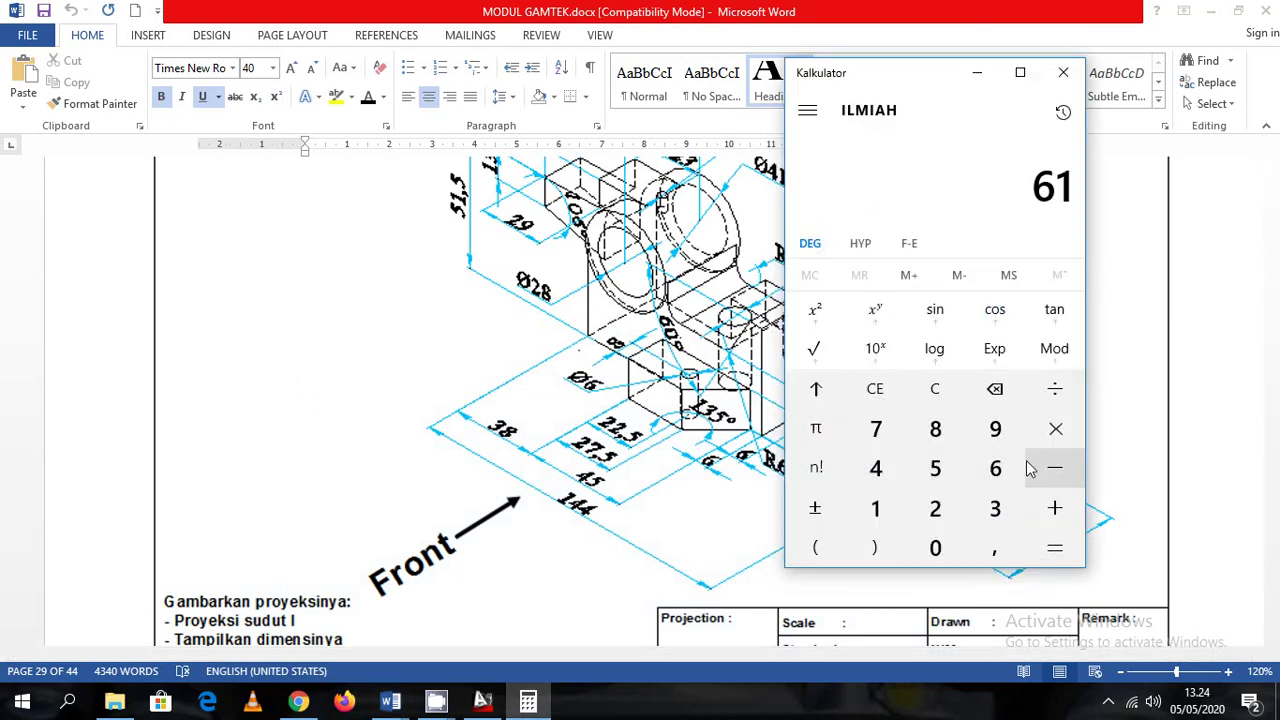
key(Escape)
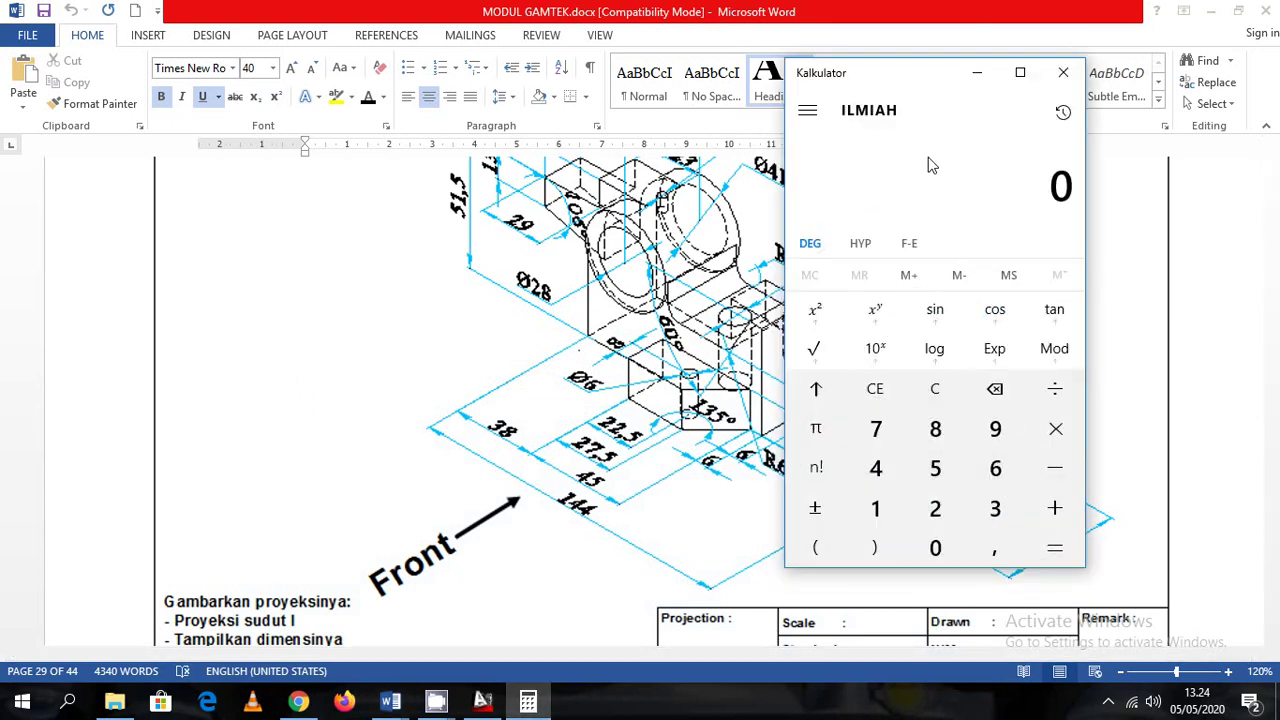
key(3)
key(minus)
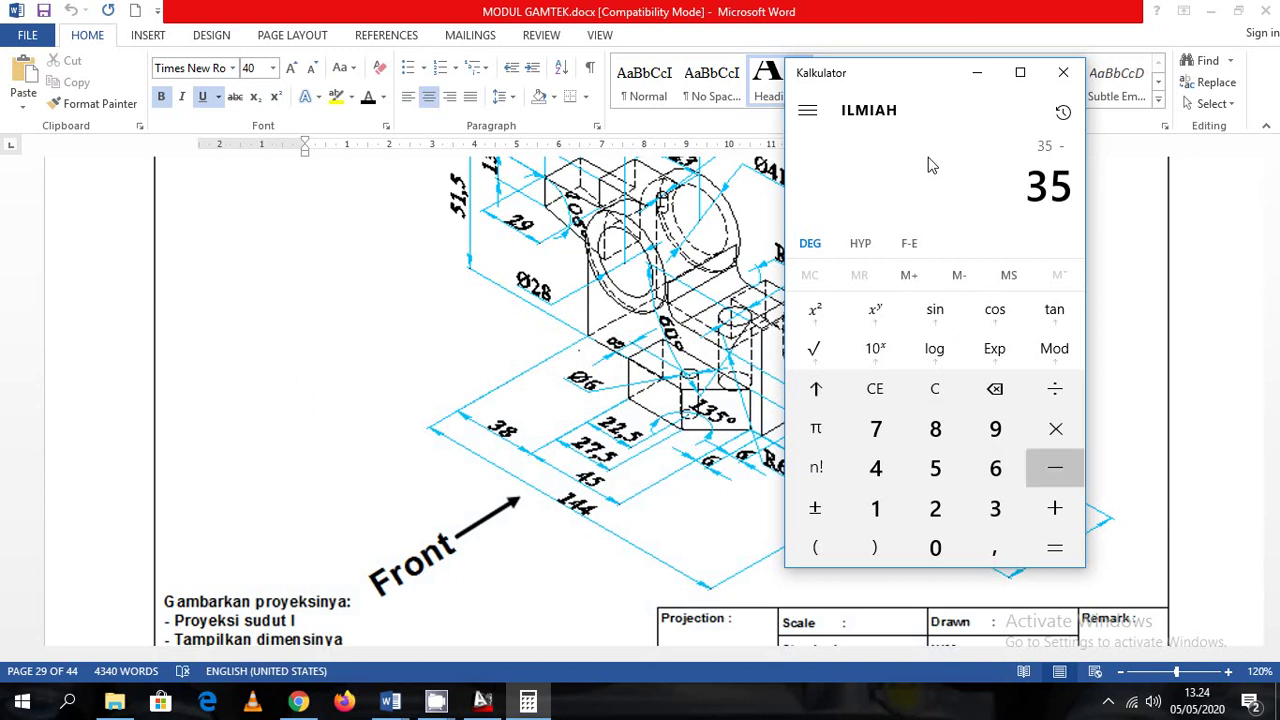
key(1)
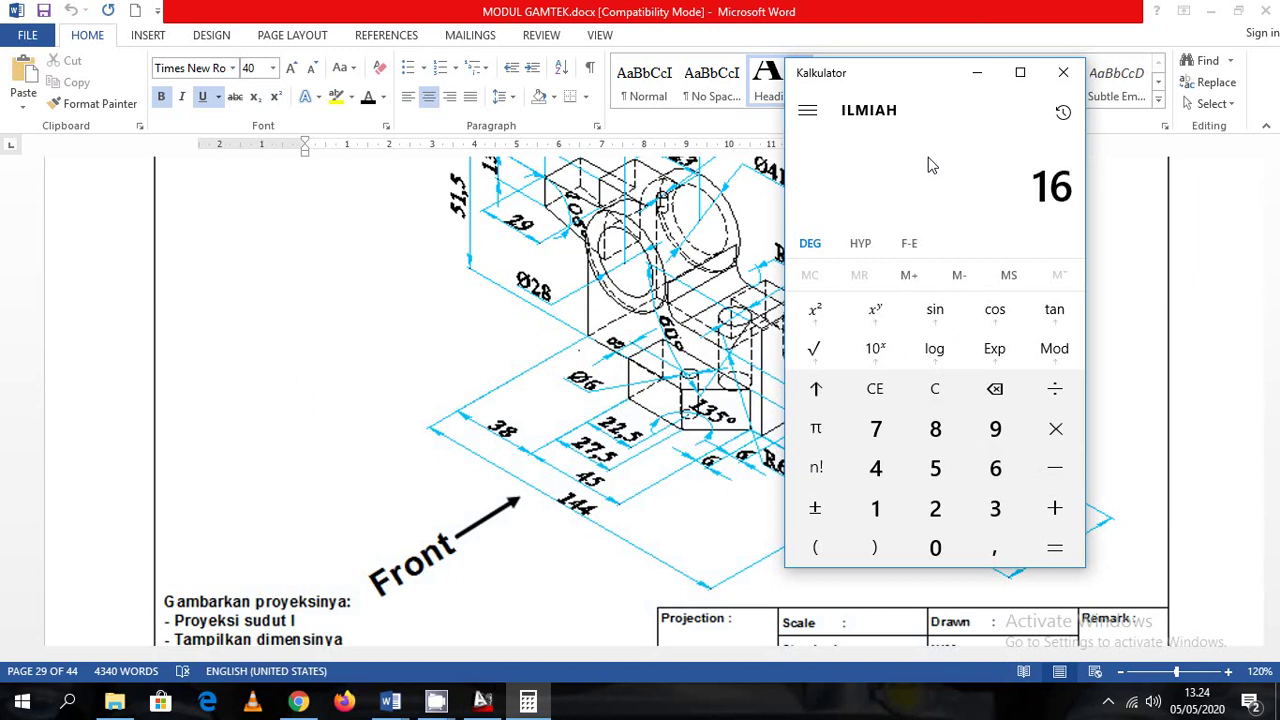
key(alt+Tab)
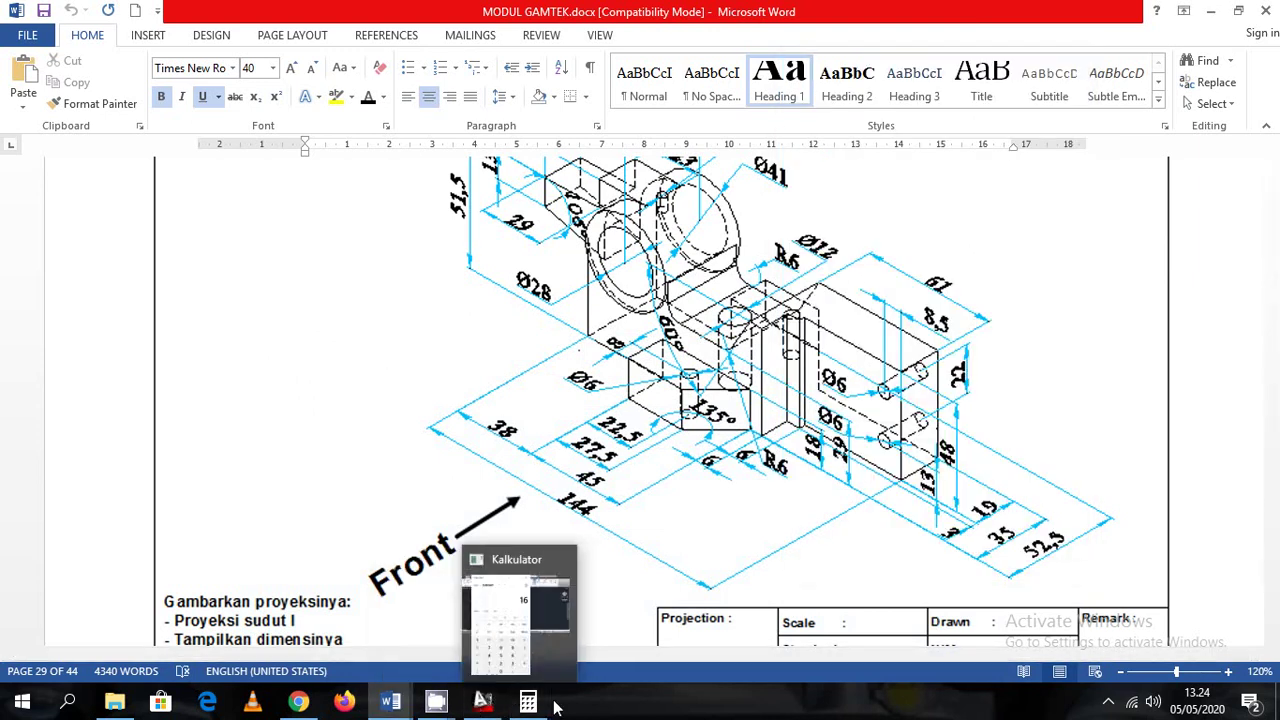
Return to AutoCAD and set the extrusion height of the 55 by 48 rectangle to 13
click(479, 703)
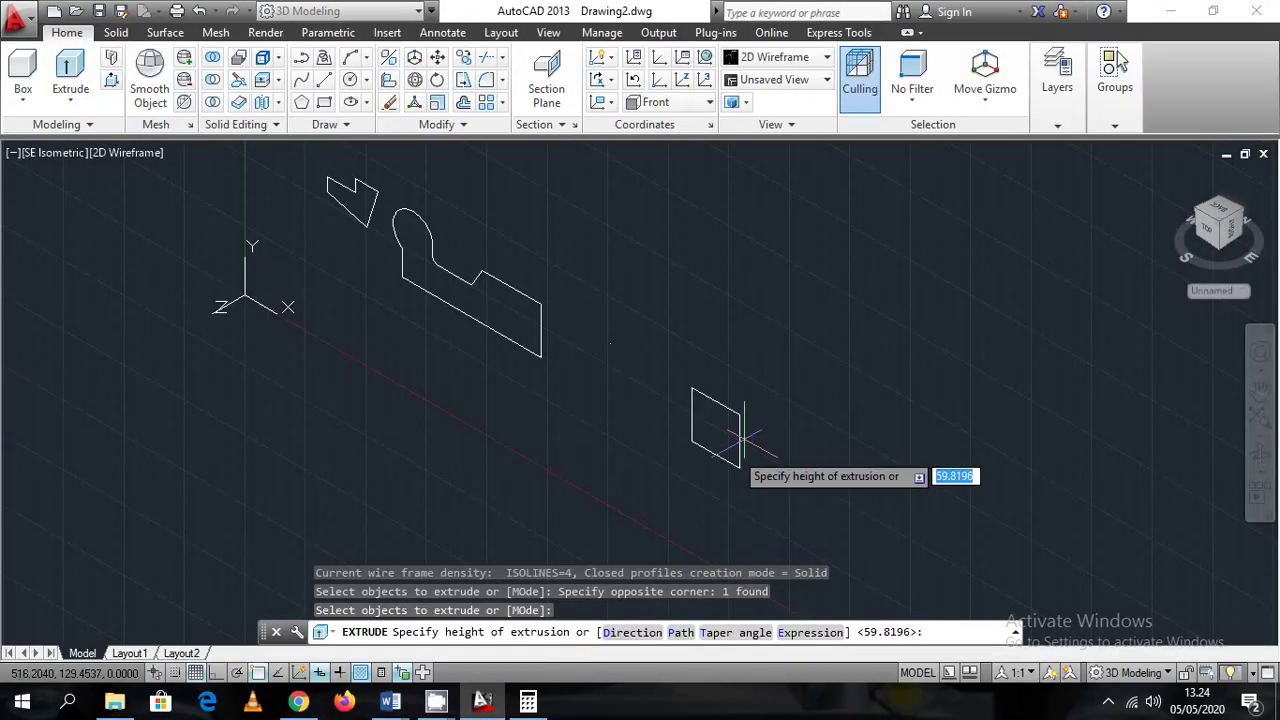
text(13)
key(Return)
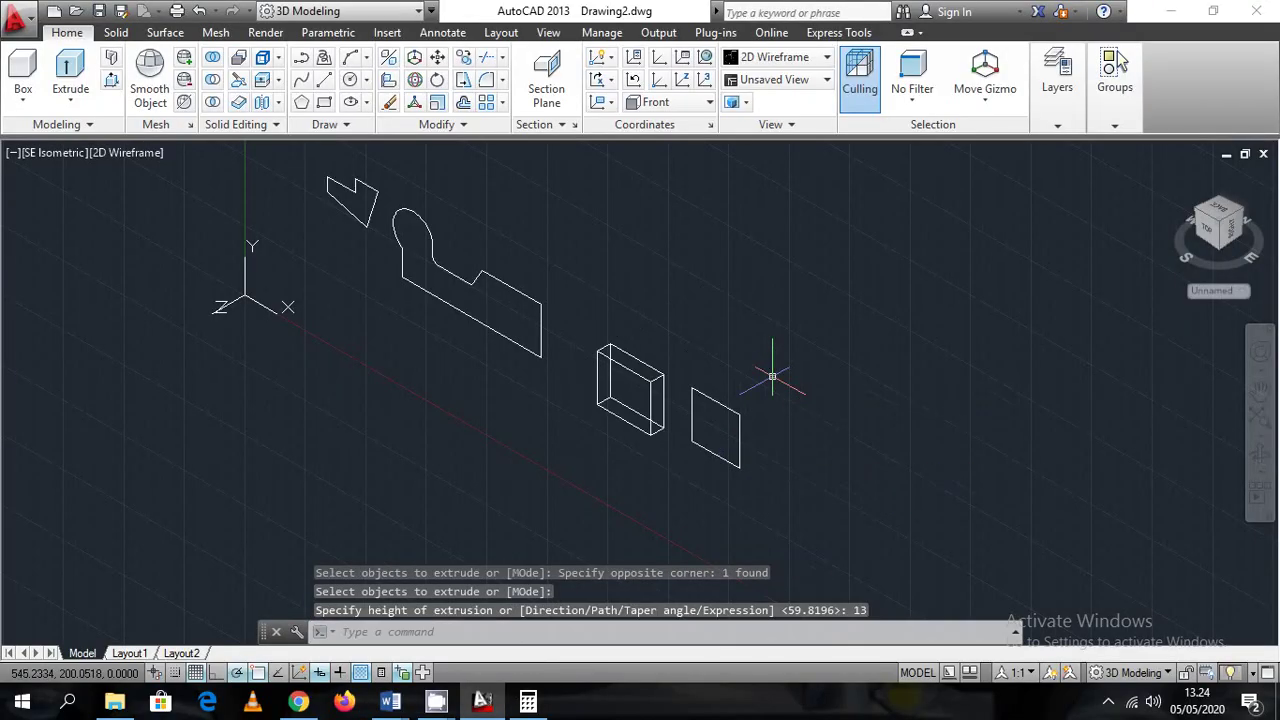
Extrude the 49 by 48 rectangle to a height of 3
text(ext)
key(Return)
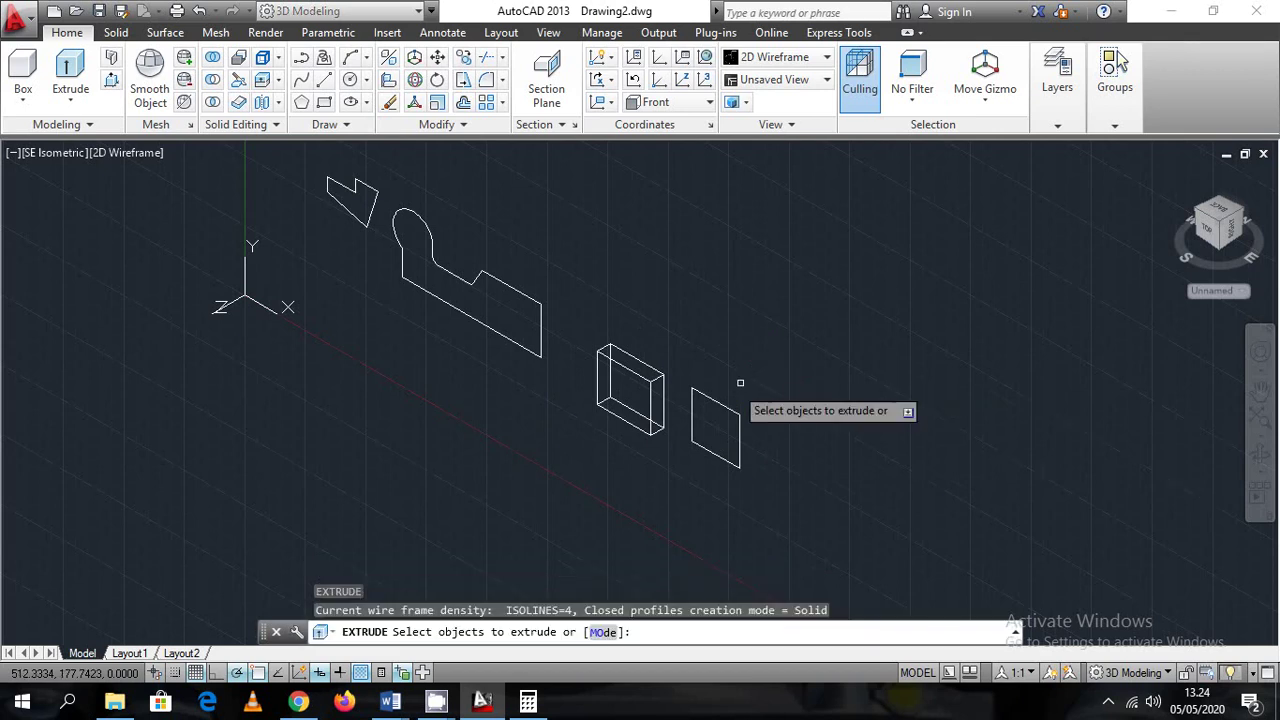
click(717, 400)
key(Return)
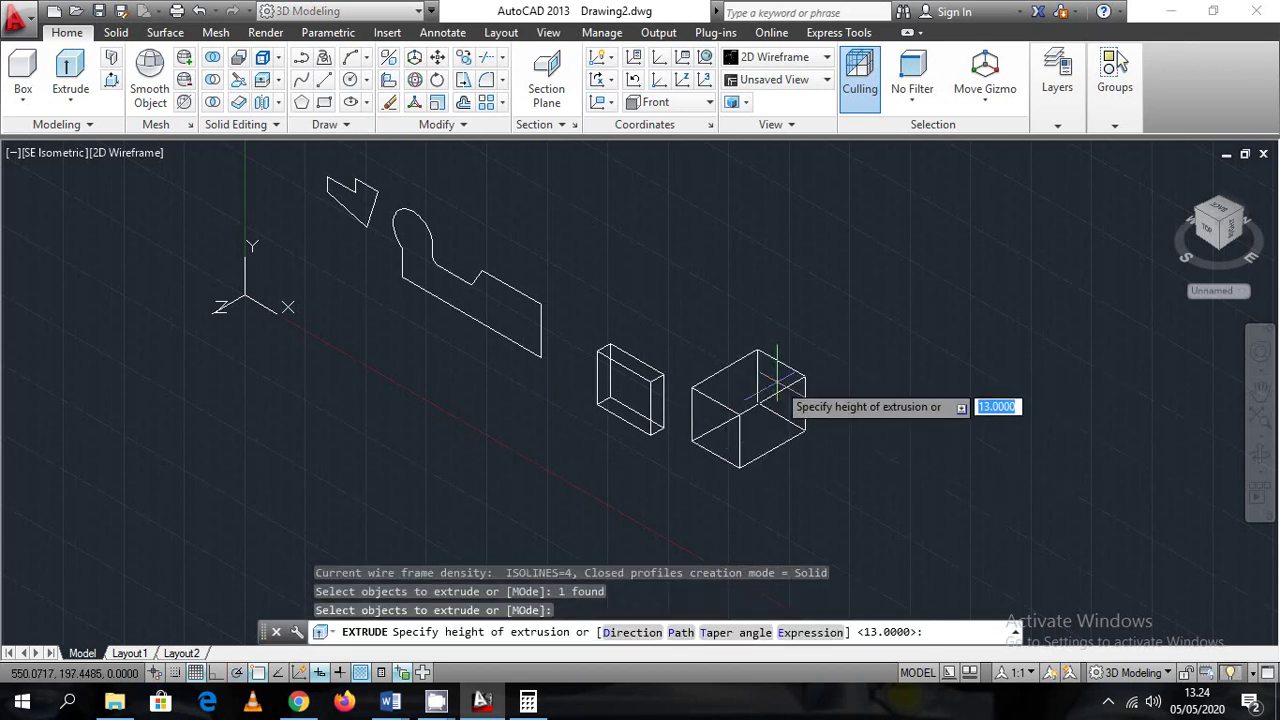
text(3)
key(Return)
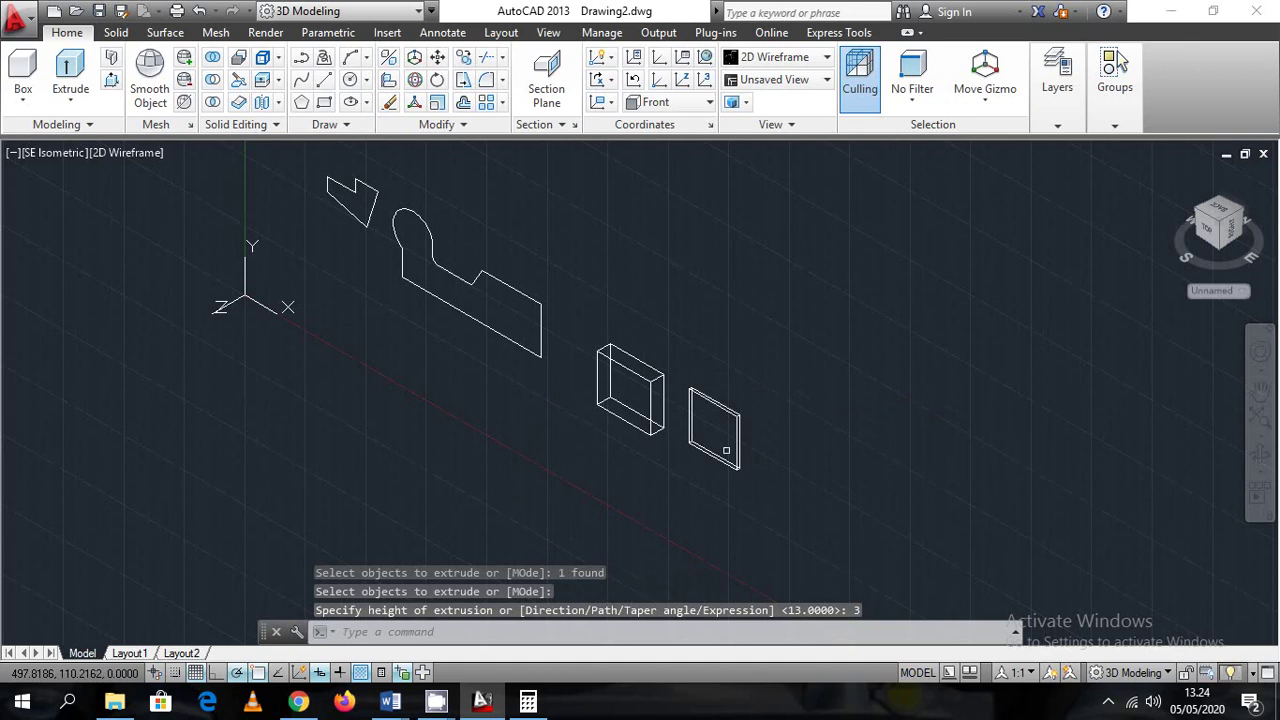
Move the thin plate against the rear face of the thicker block, placing its front lower corner on the block's rear lower corner
scroll(726, 450, up, 4)
middle_drag(630, 457, 737, 503)
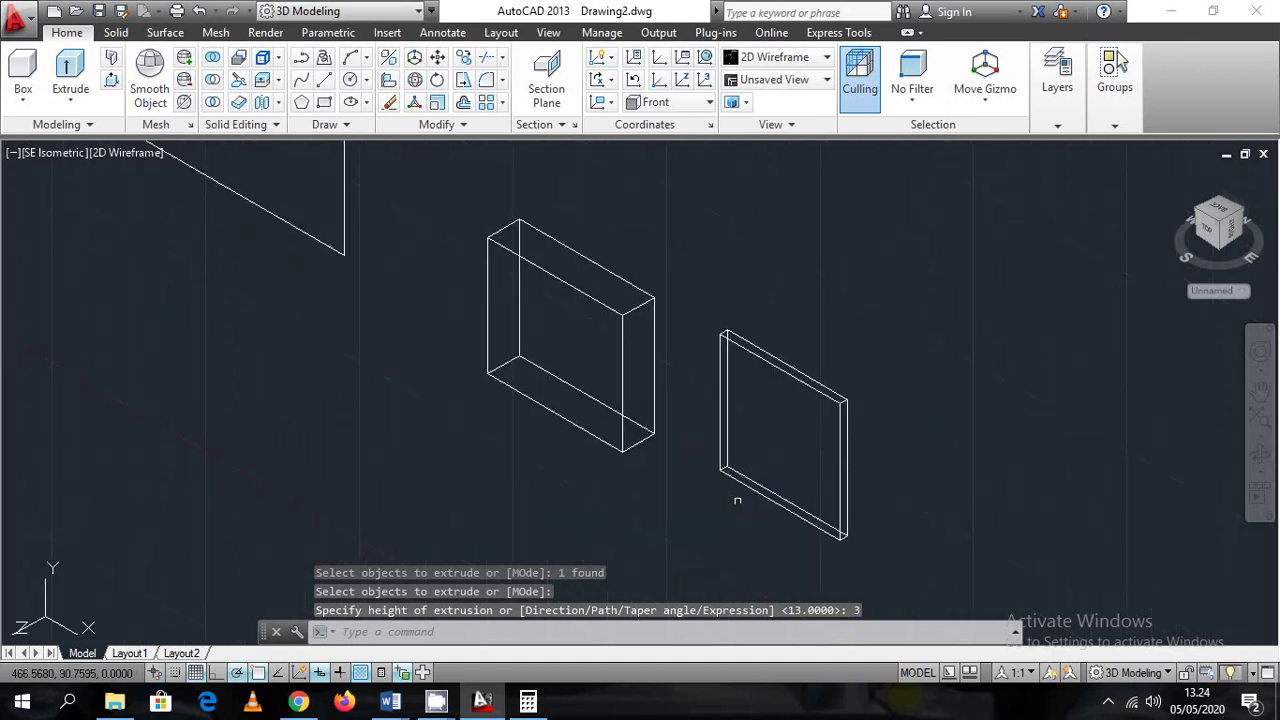
click(851, 429)
click(771, 432)
right_click(835, 440)
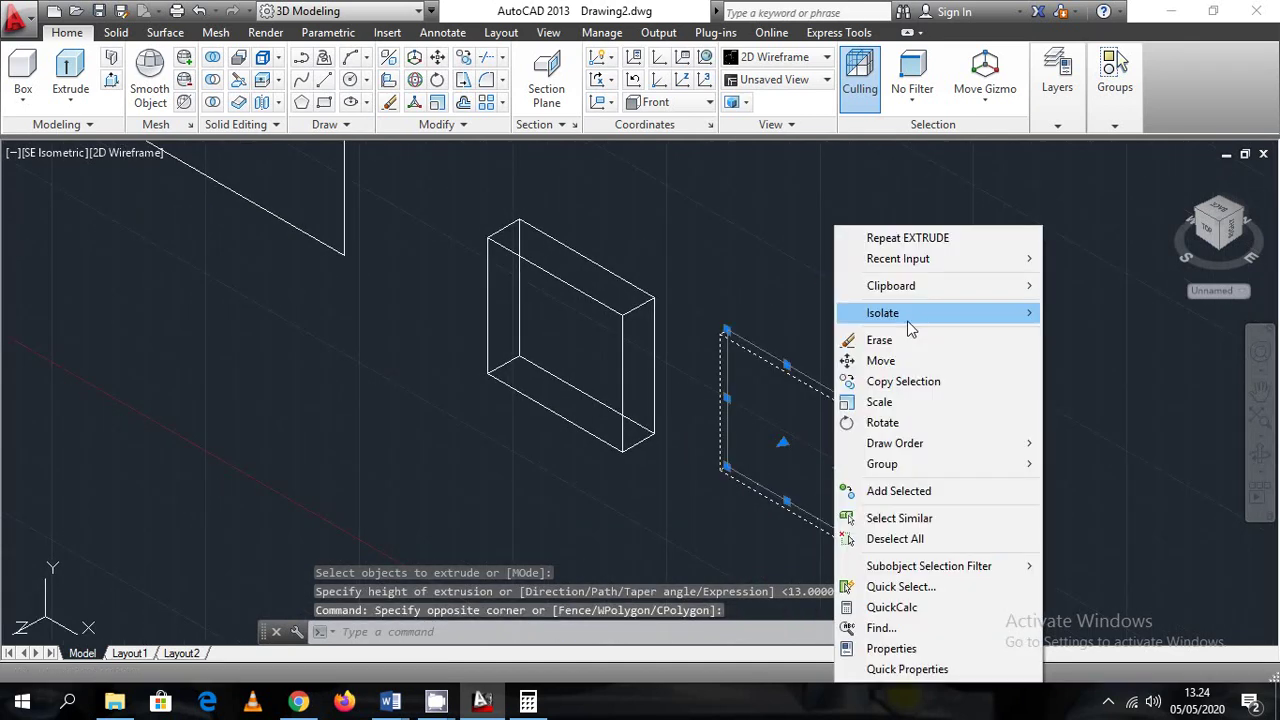
click(942, 362)
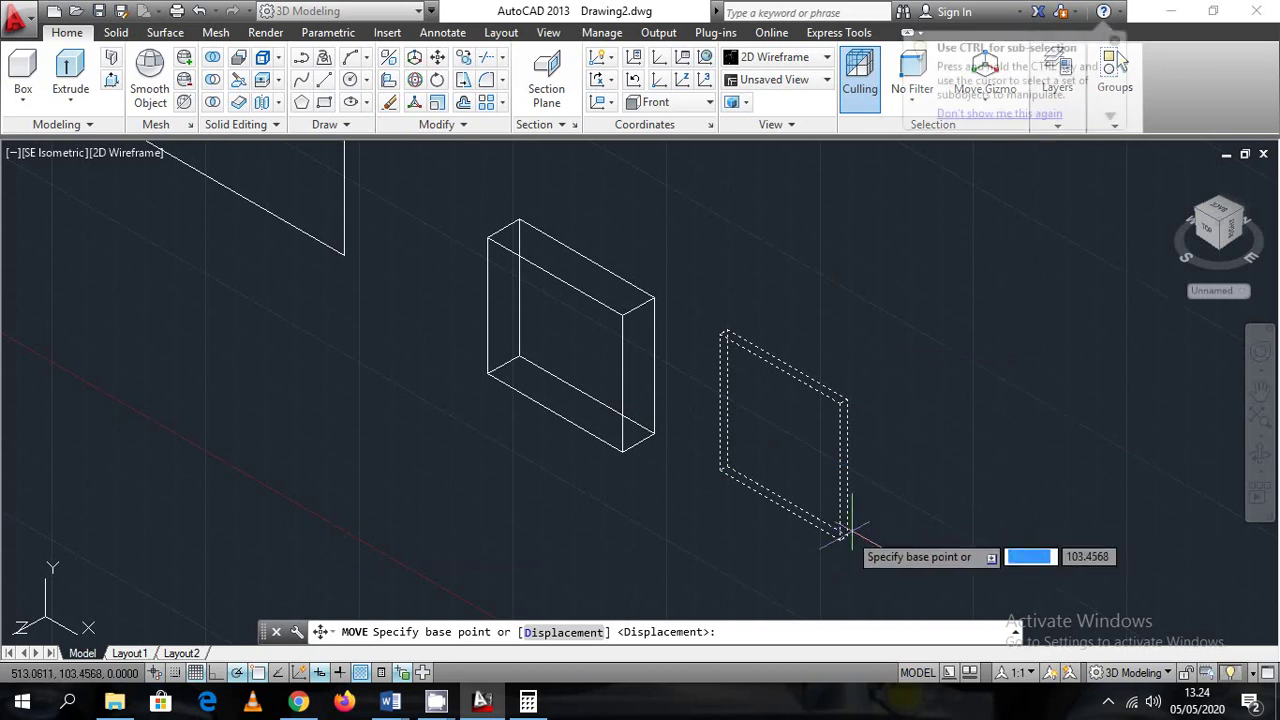
click(842, 535)
scroll(740, 464, up, 3)
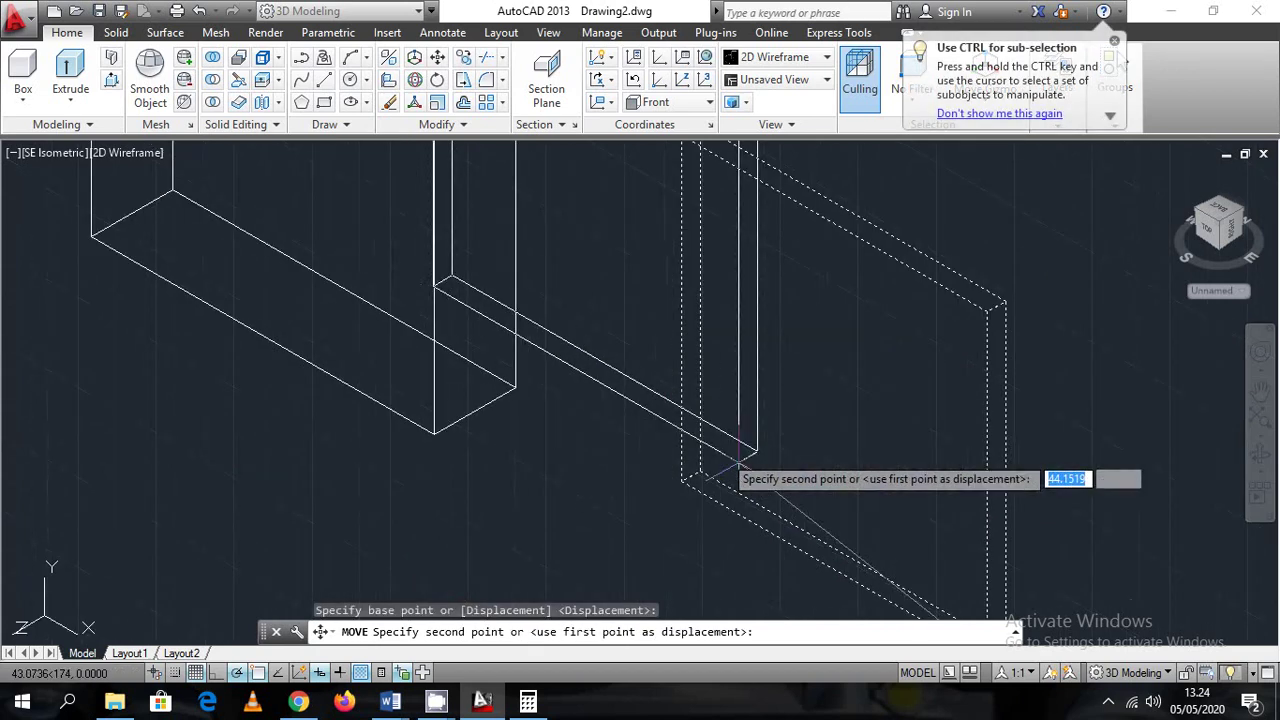
click(514, 391)
middle_drag(571, 434, 726, 520)
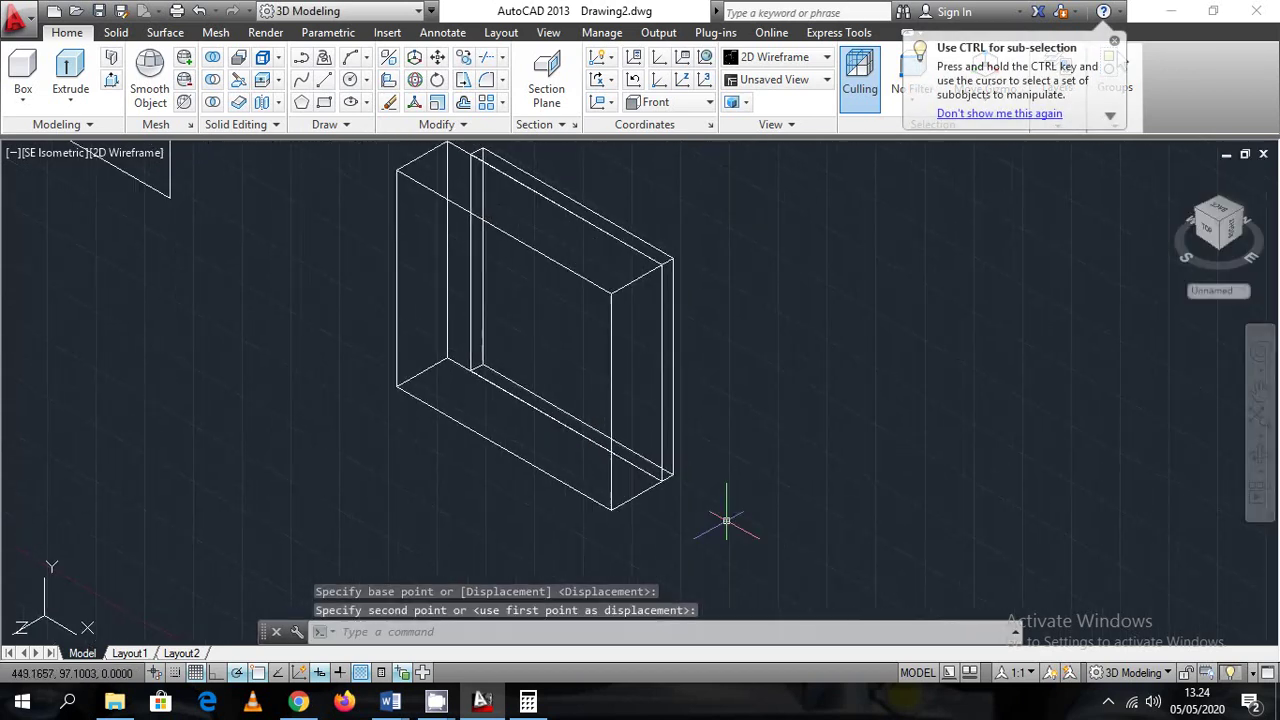
Union the thin plate and the thicker block into a single solid
text(uni)
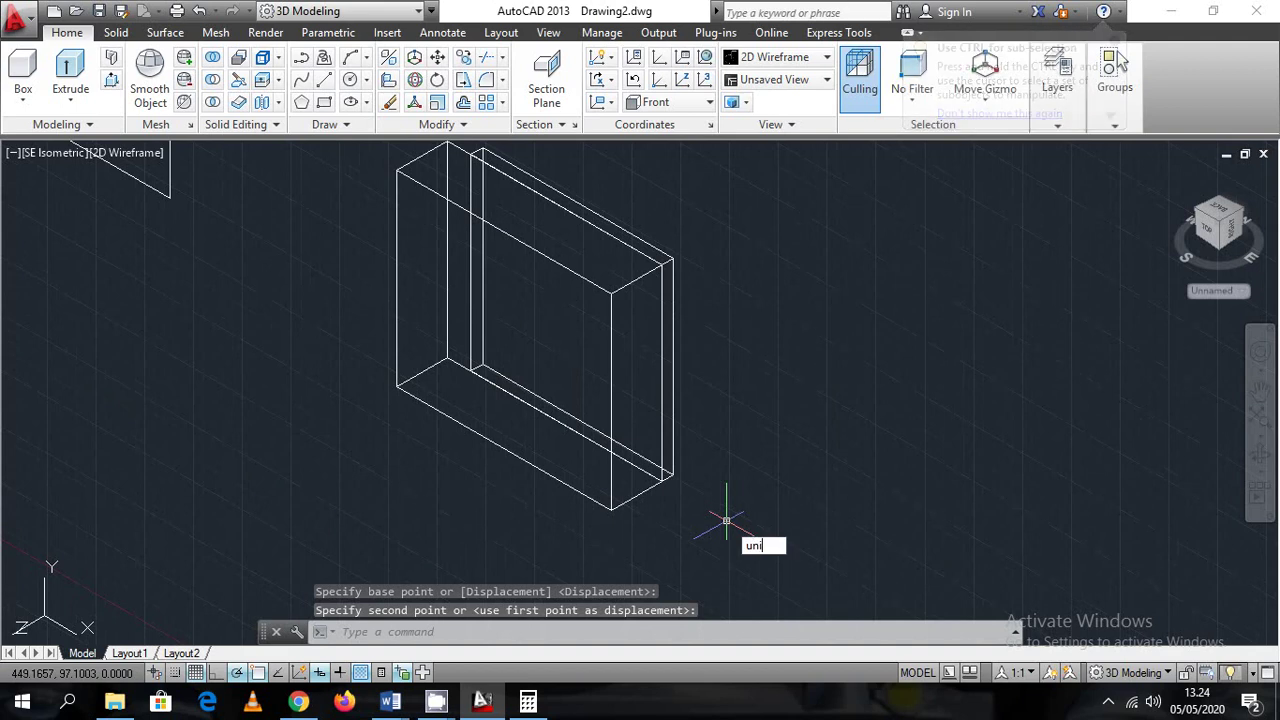
key(Return)
click(729, 517)
click(515, 350)
key(Return)
scroll(737, 414, down, 2)
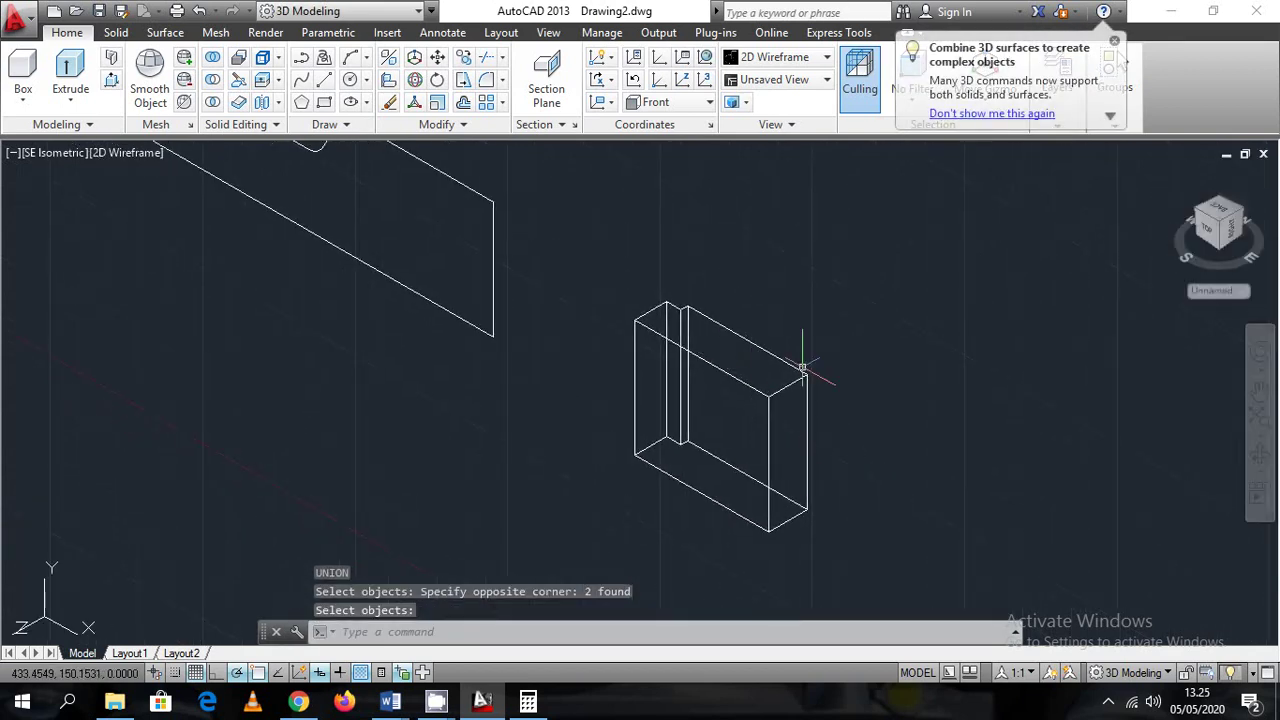
Check the depth in the Word module drawing and extrude the long rounded front profile in AutoCAD to a height of 35
mouse_move(390, 701)
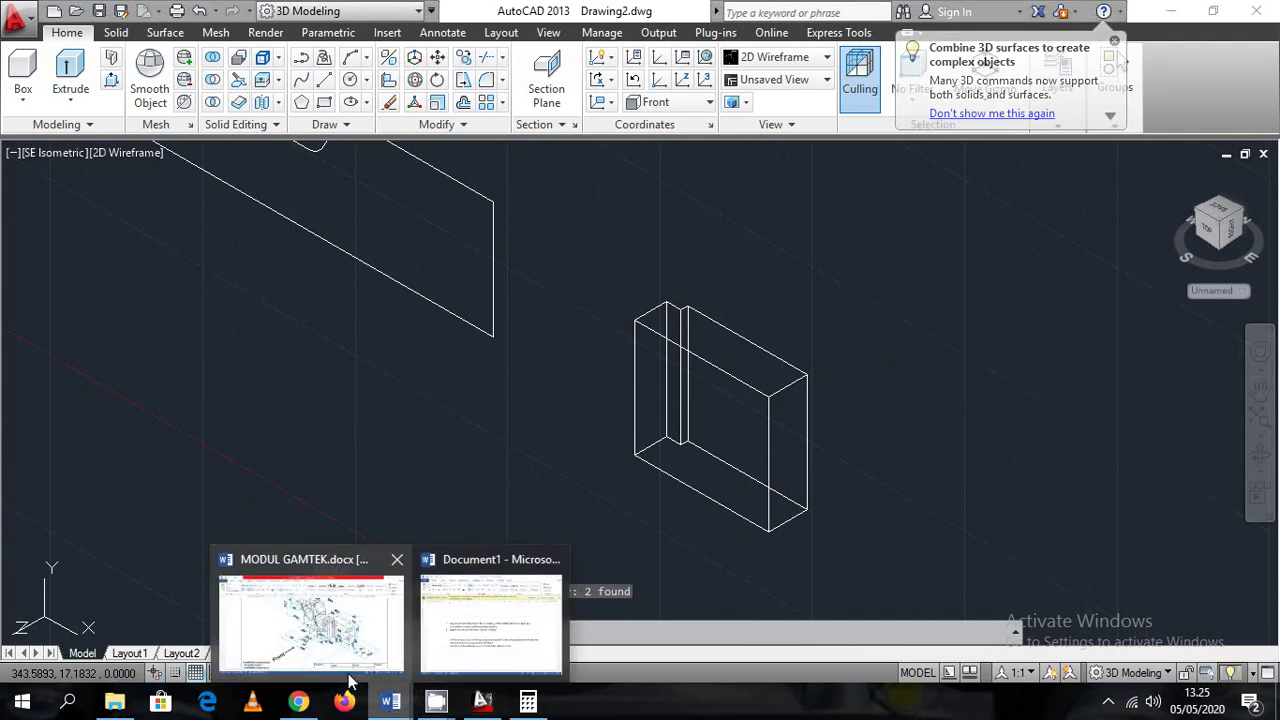
click(345, 655)
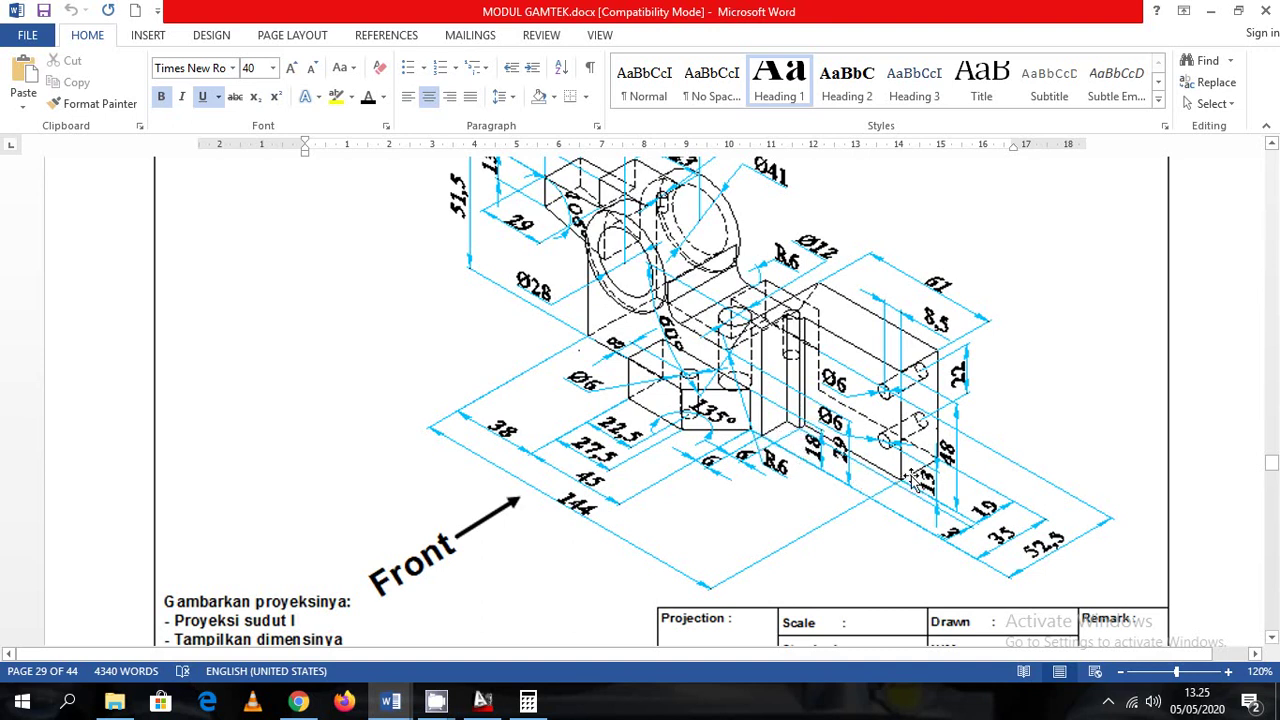
click(482, 701)
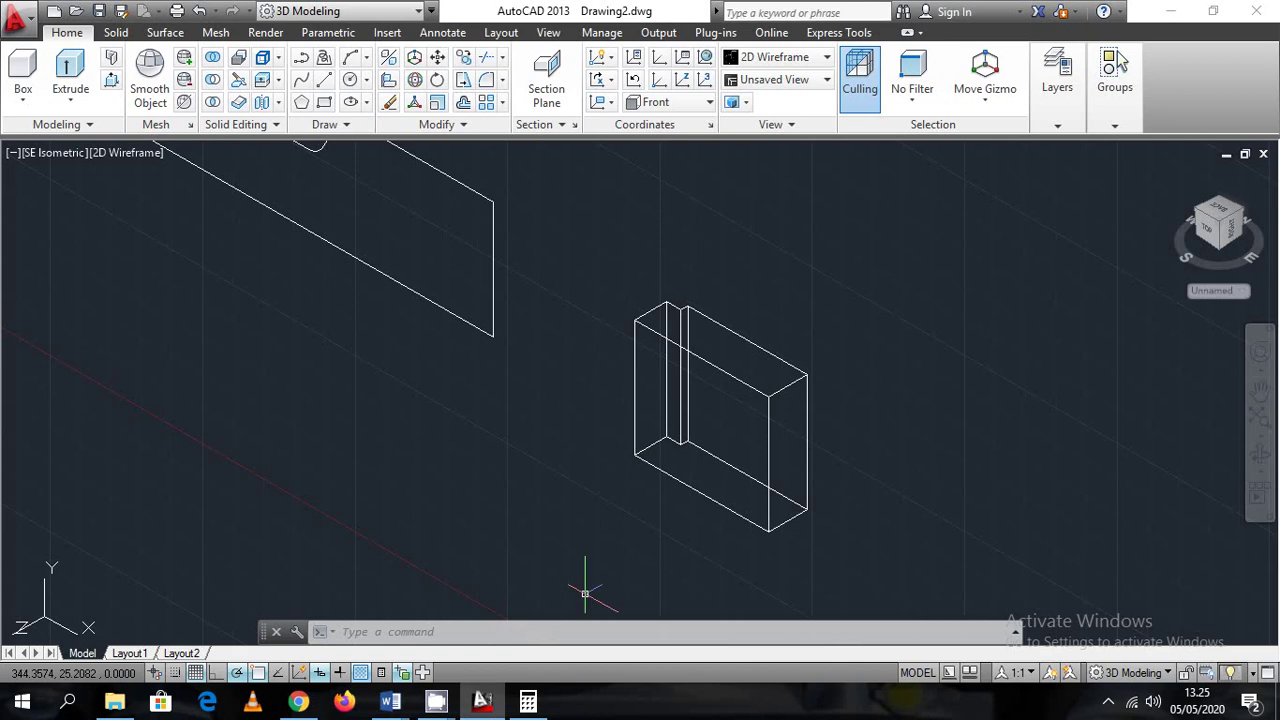
scroll(703, 415, down, 2)
middle_drag(504, 372, 609, 446)
scroll(651, 380, up, 2)
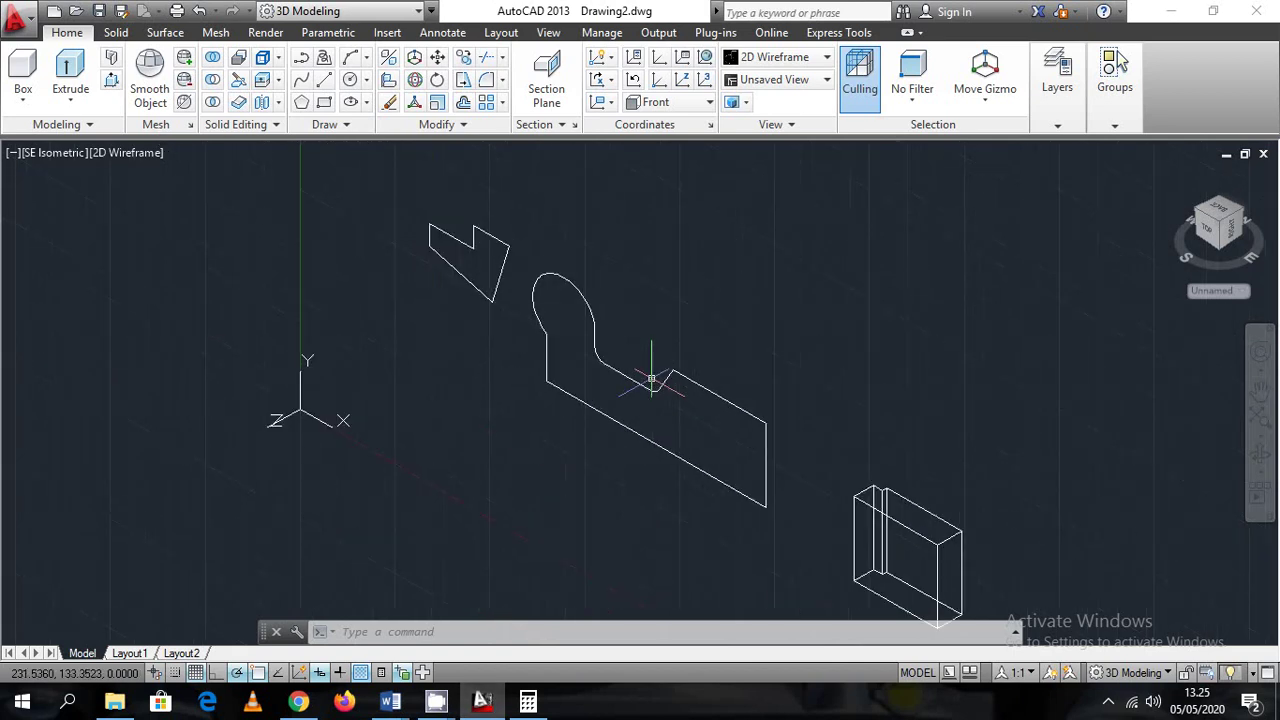
text(t)
key(Return)
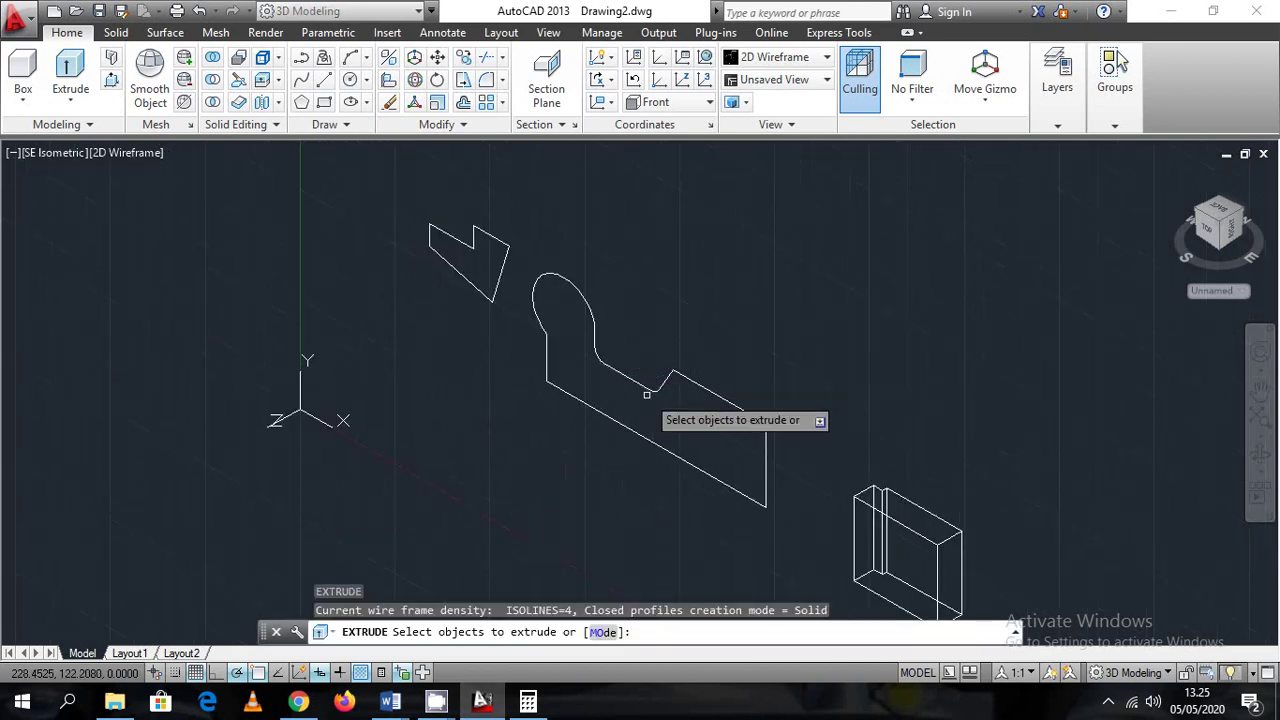
click(646, 388)
key(Return)
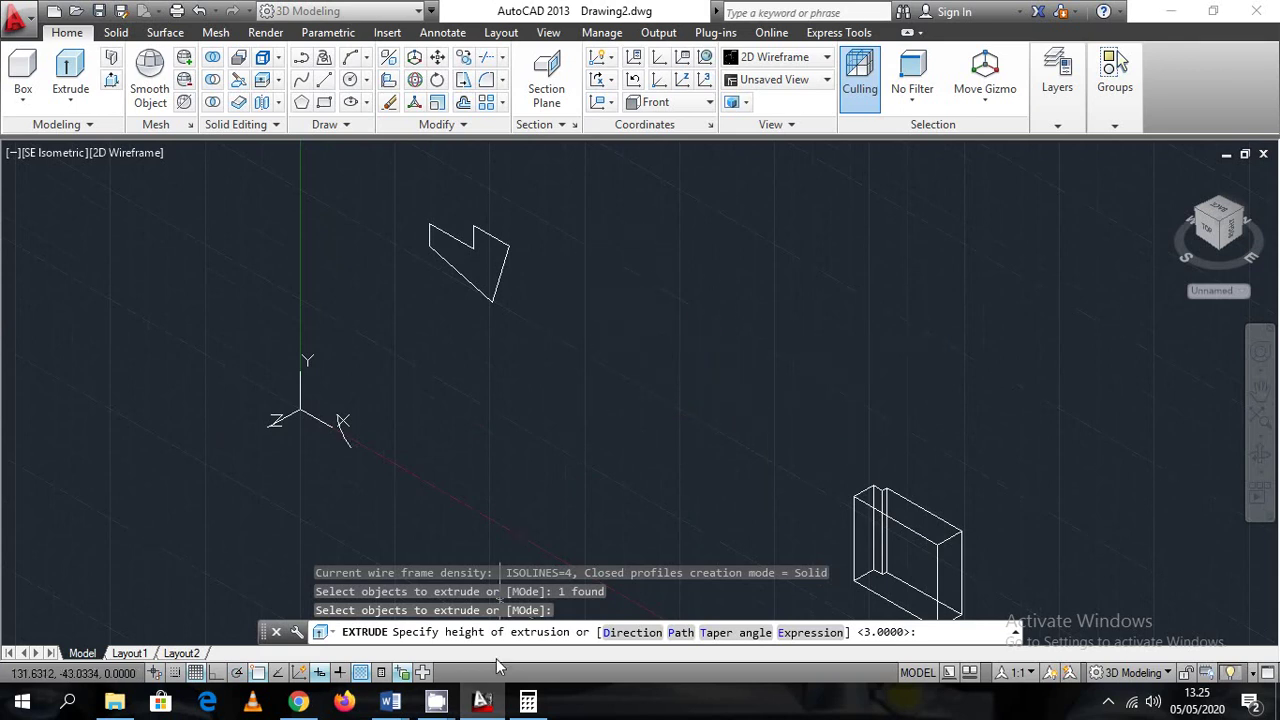
click(483, 702)
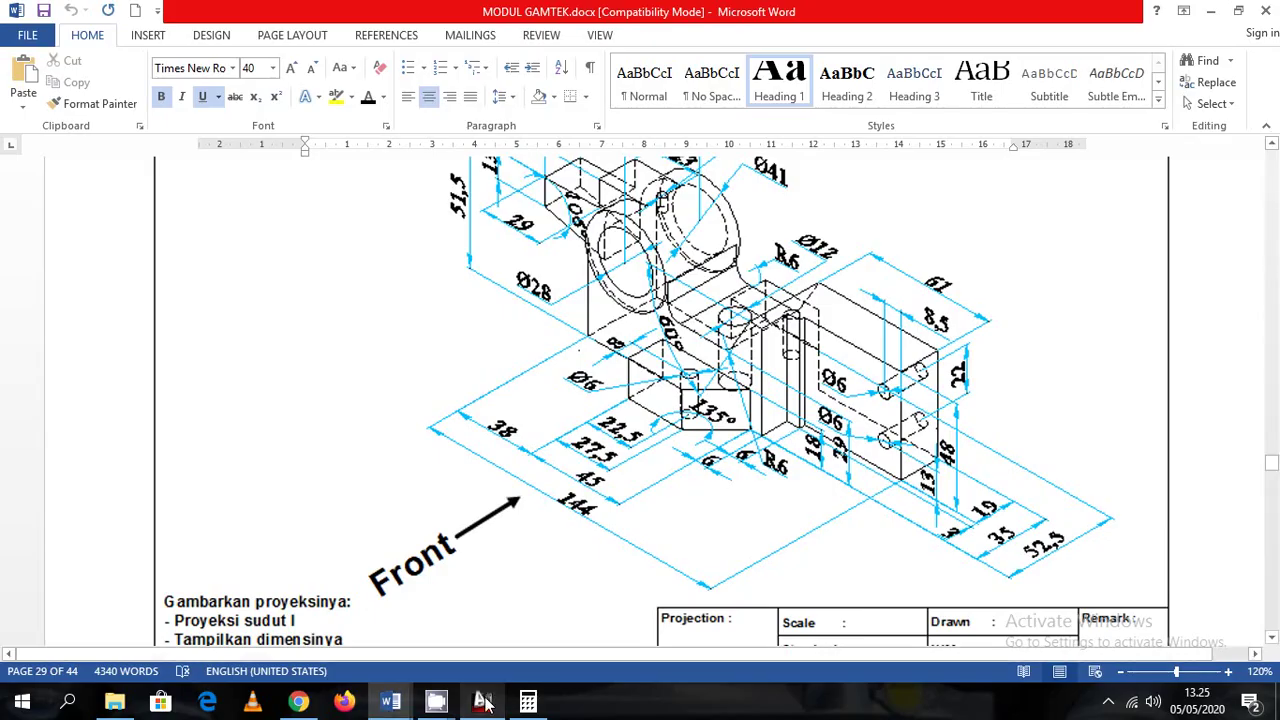
click(483, 702)
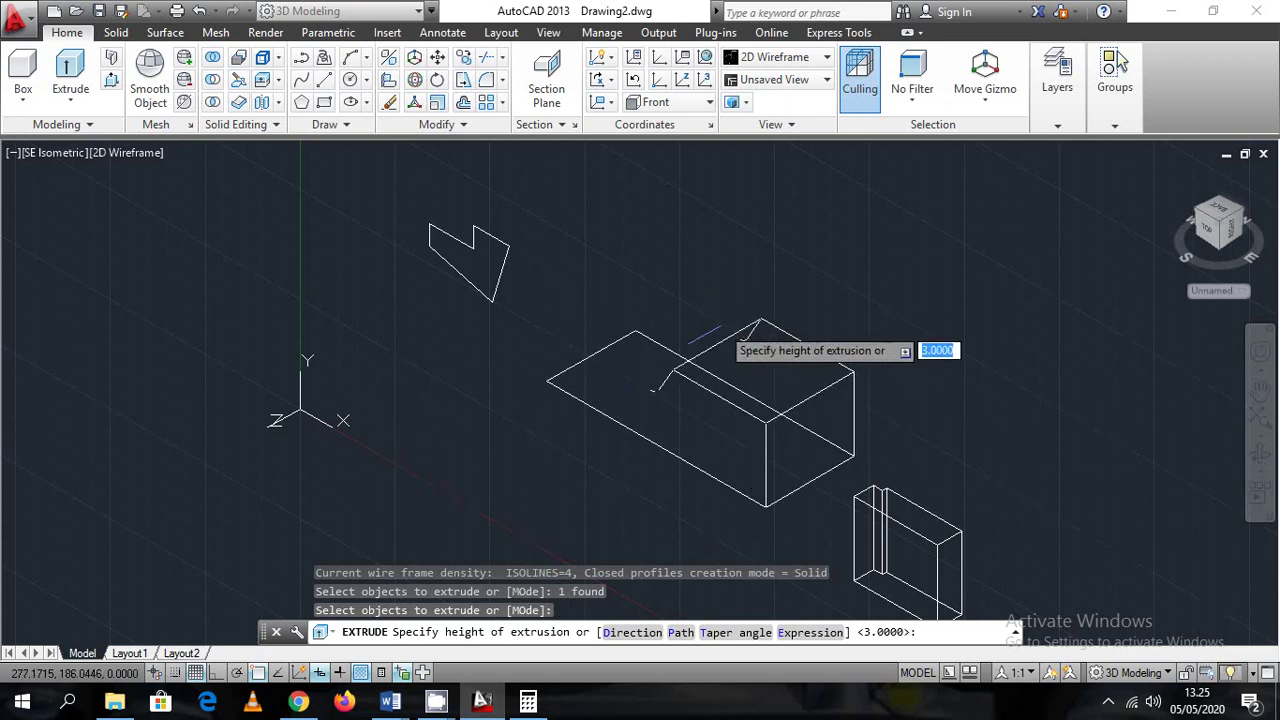
key(Return)
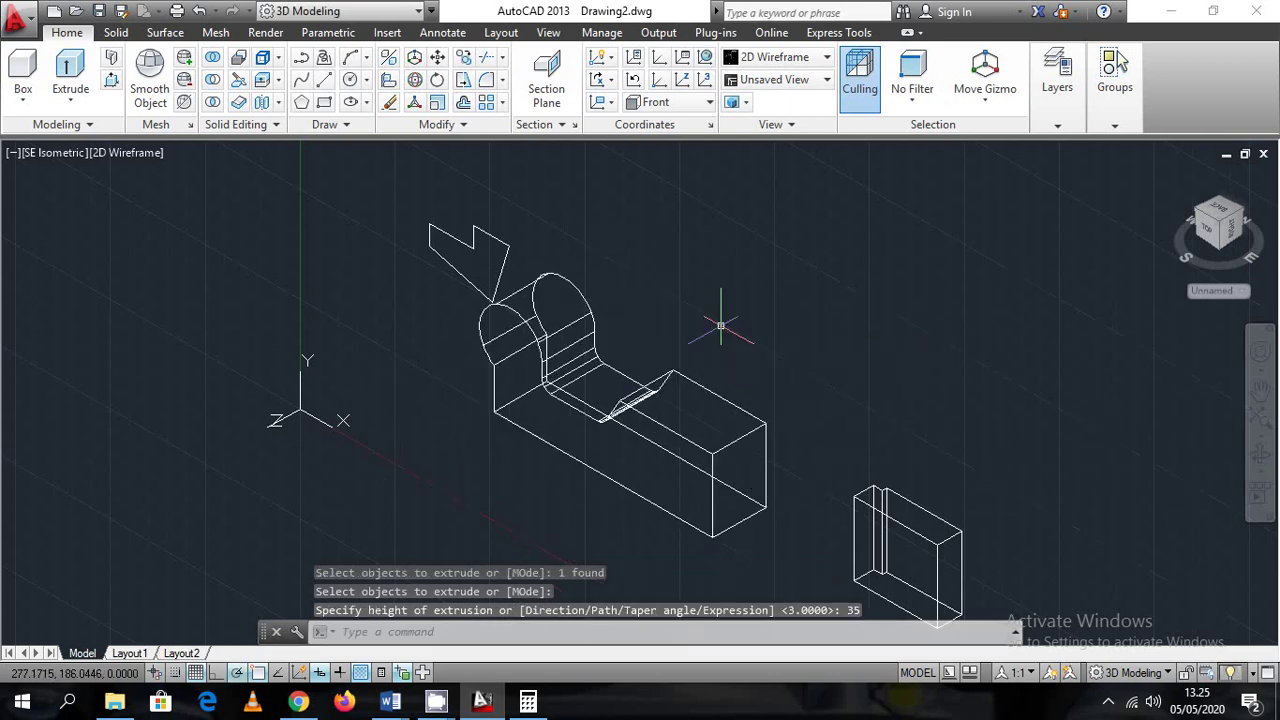
Try to move the unioned plate block from its front lower corner onto the front lower corner of the extruded body
middle_drag(897, 518, 850, 420)
click(916, 512)
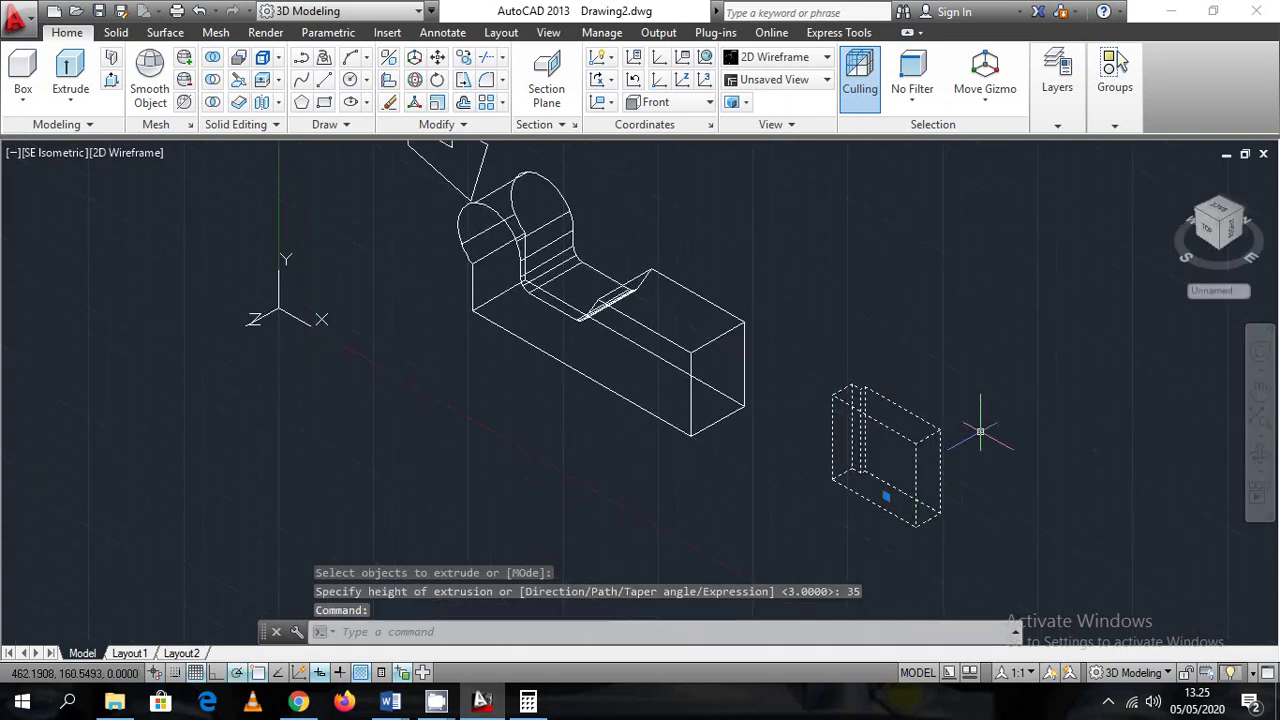
right_click(985, 428)
click(1027, 360)
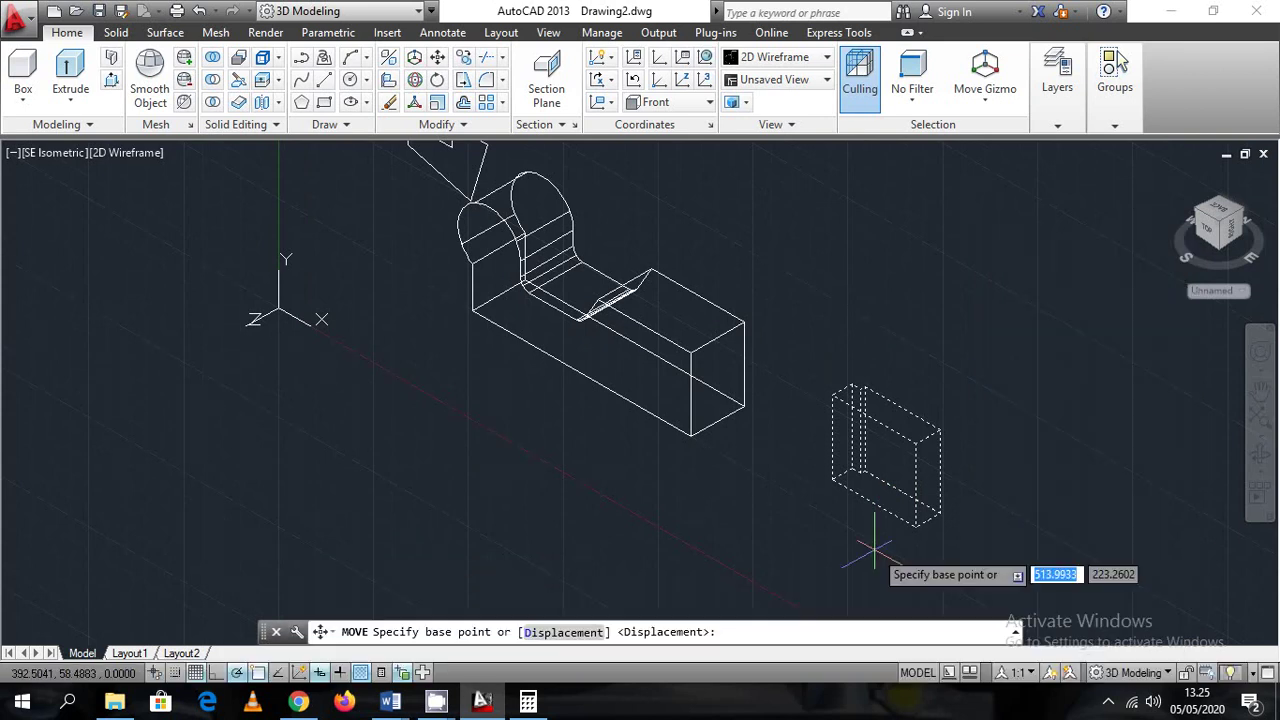
scroll(900, 510, up, 3)
click(968, 494)
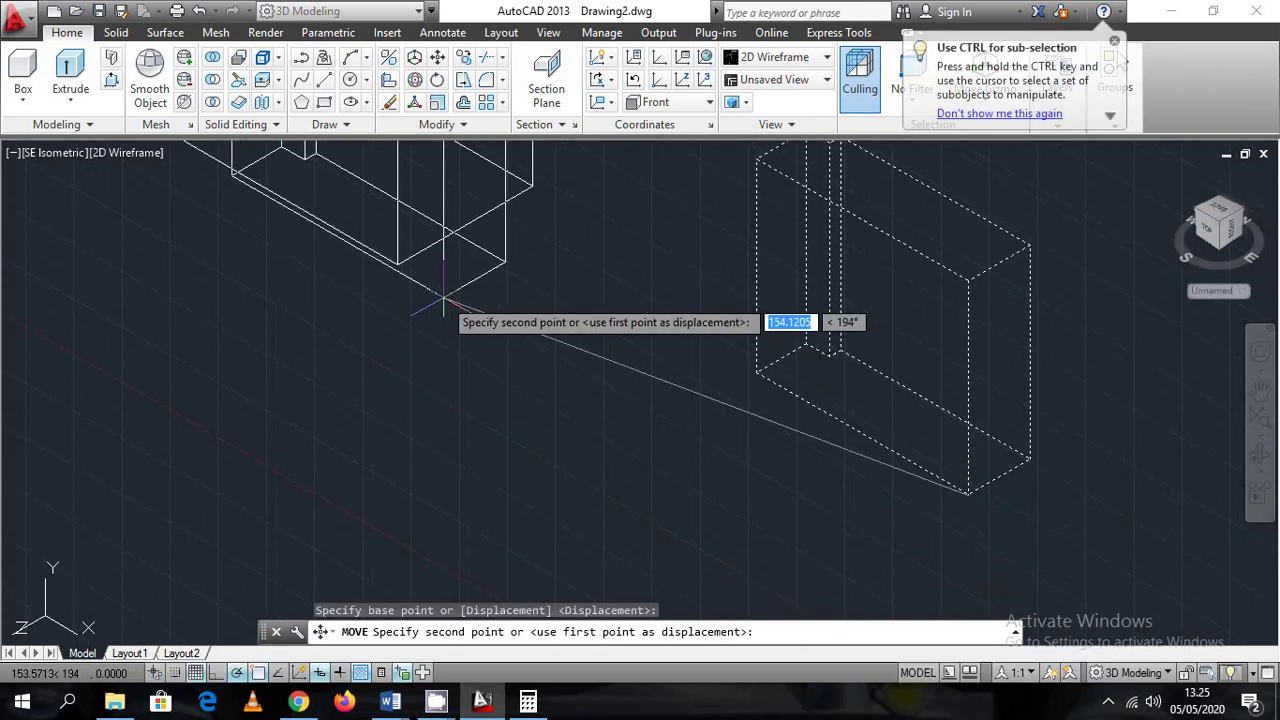
click(403, 263)
scroll(631, 463, up, 5)
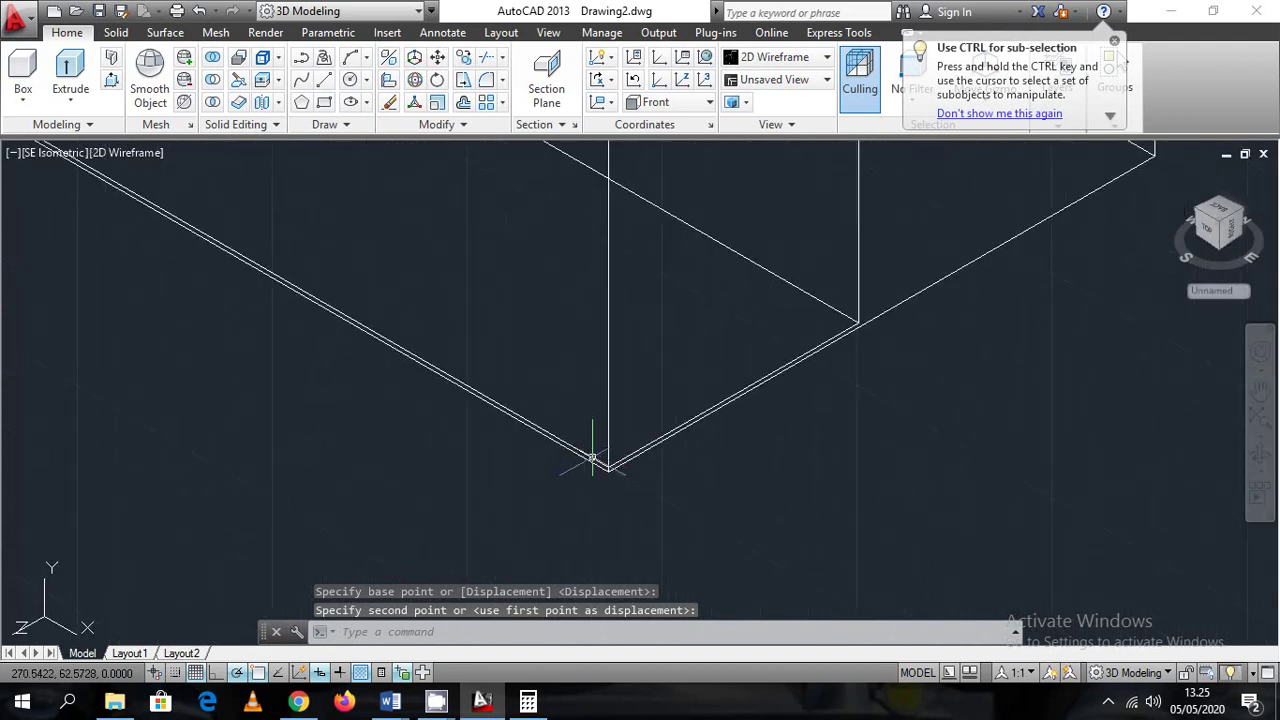
Undo the last move of the unioned plate block
key(ctrl+z)
key(ctrl+z)
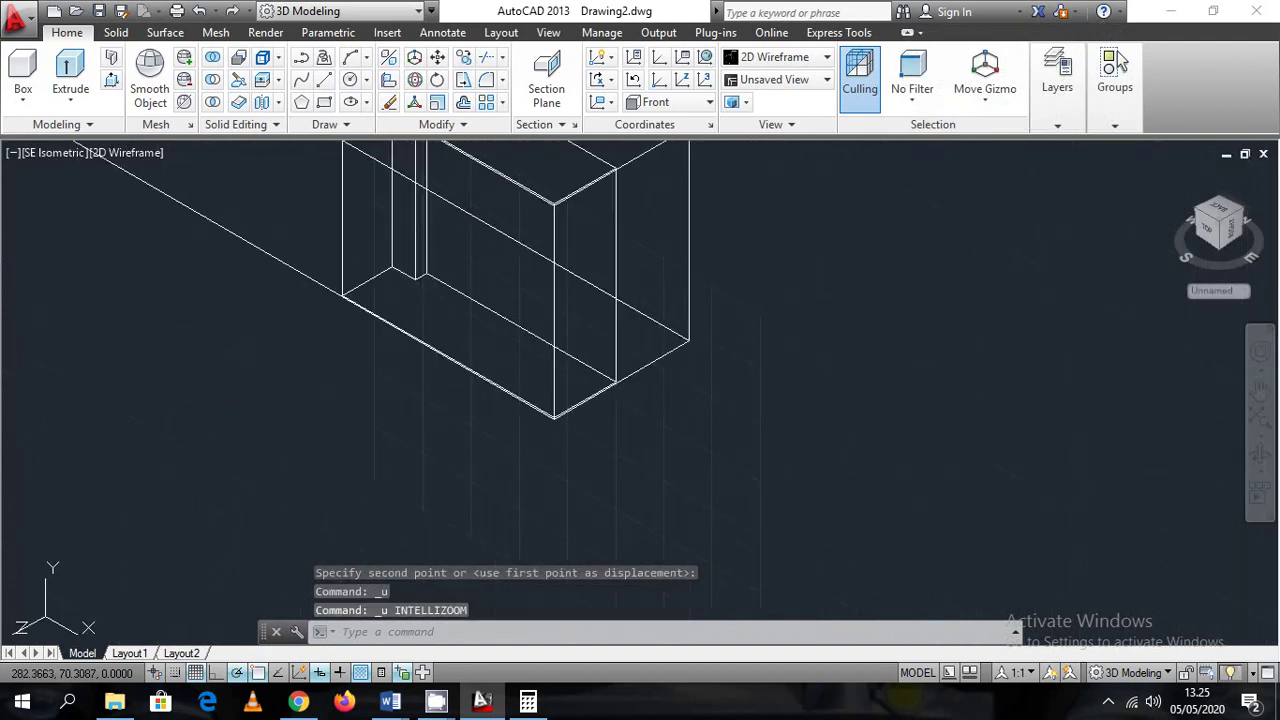
key(ctrl+z)
key(ctrl+z)
key(ctrl+z)
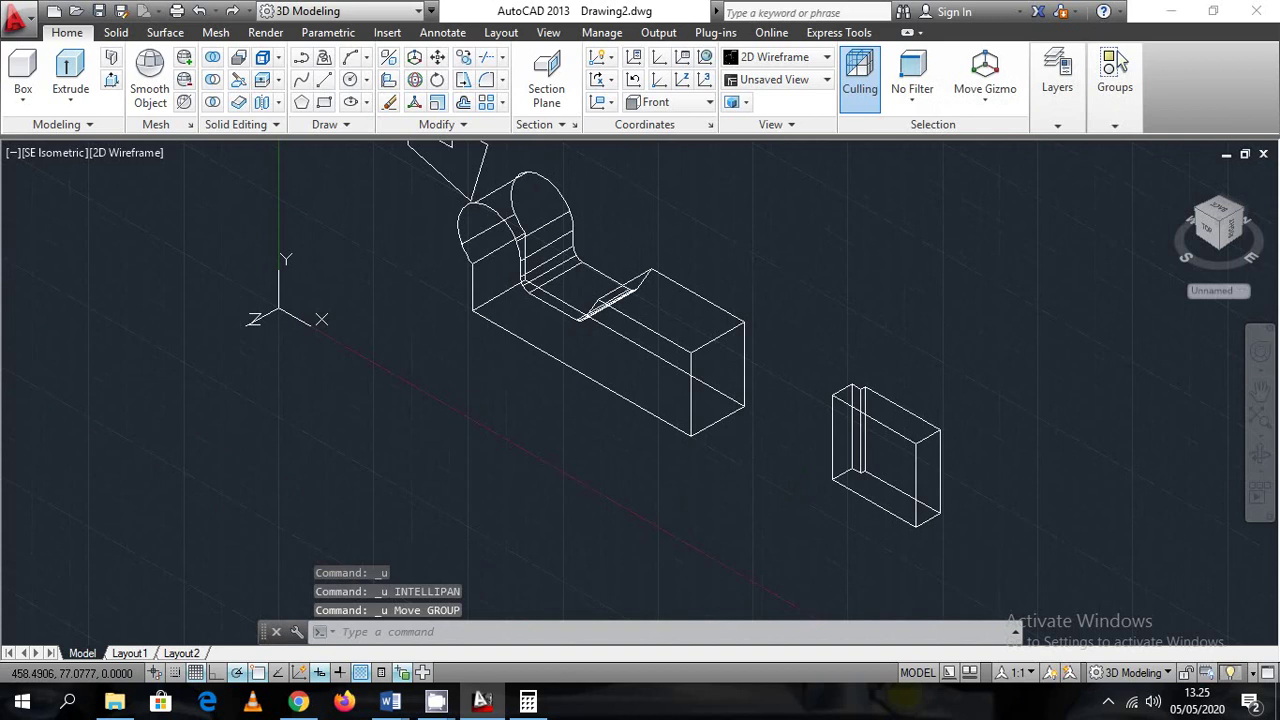
Move the unioned plate block by its outer front lower corner to the matching corner at the rectangular end of the extruded body
click(1084, 574)
click(904, 512)
right_click(793, 226)
click(840, 361)
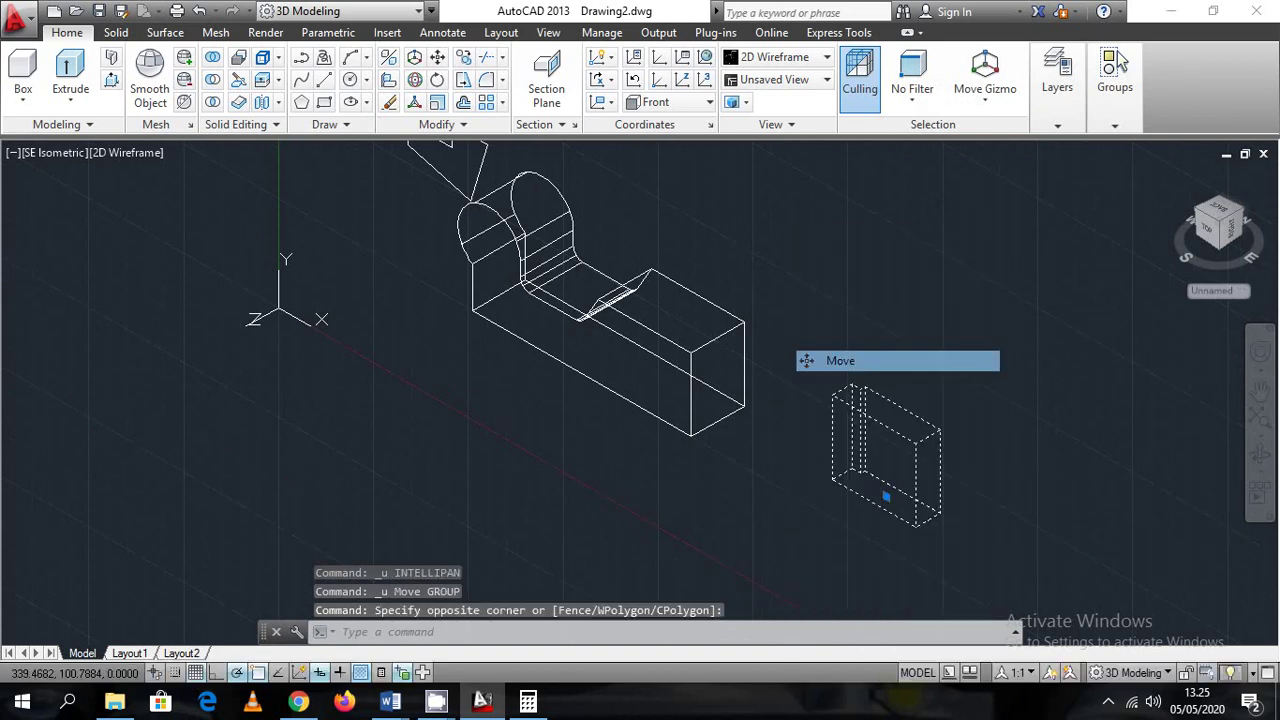
scroll(866, 455, up, 8)
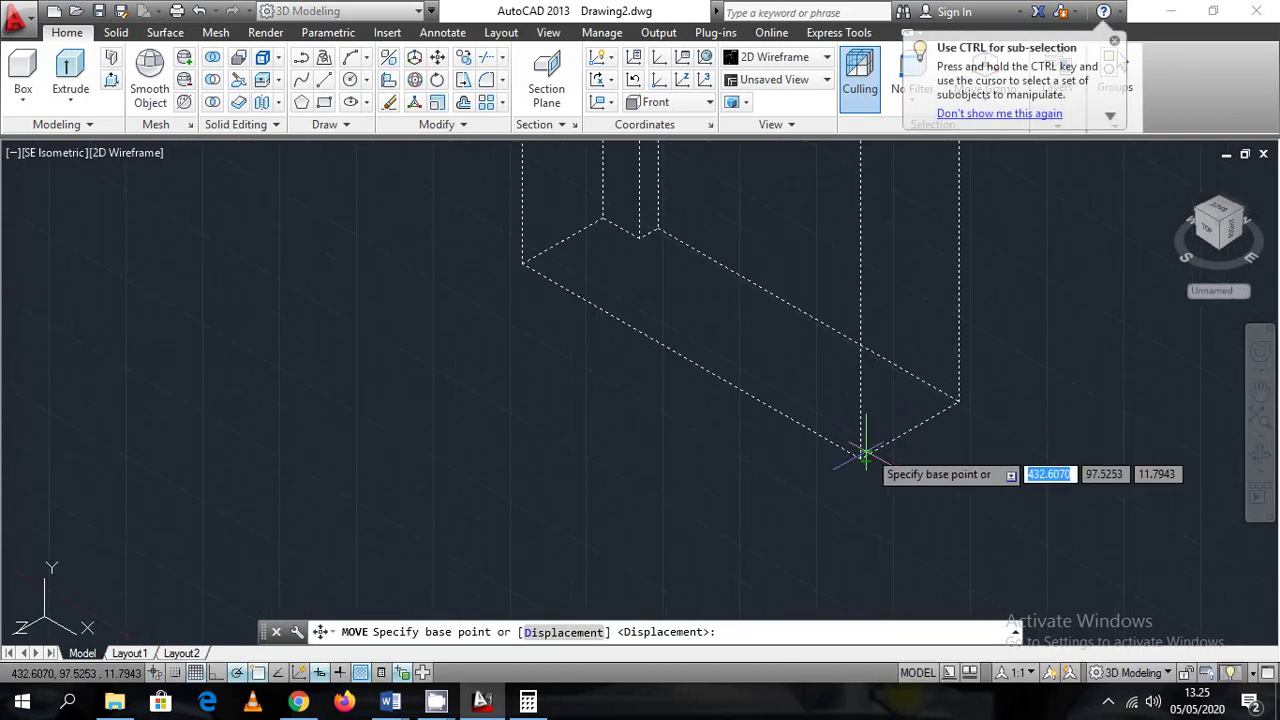
click(863, 455)
scroll(571, 423, down, 4)
scroll(523, 357, up, 4)
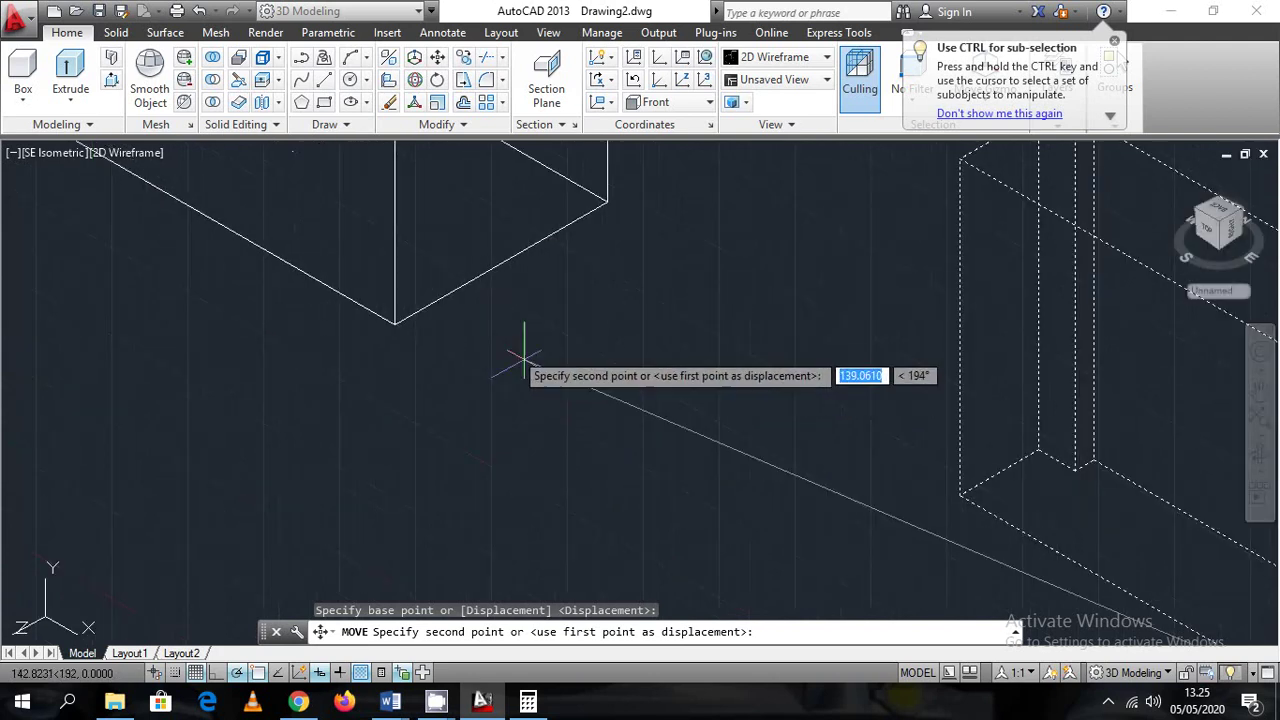
click(395, 322)
scroll(388, 326, up, 1)
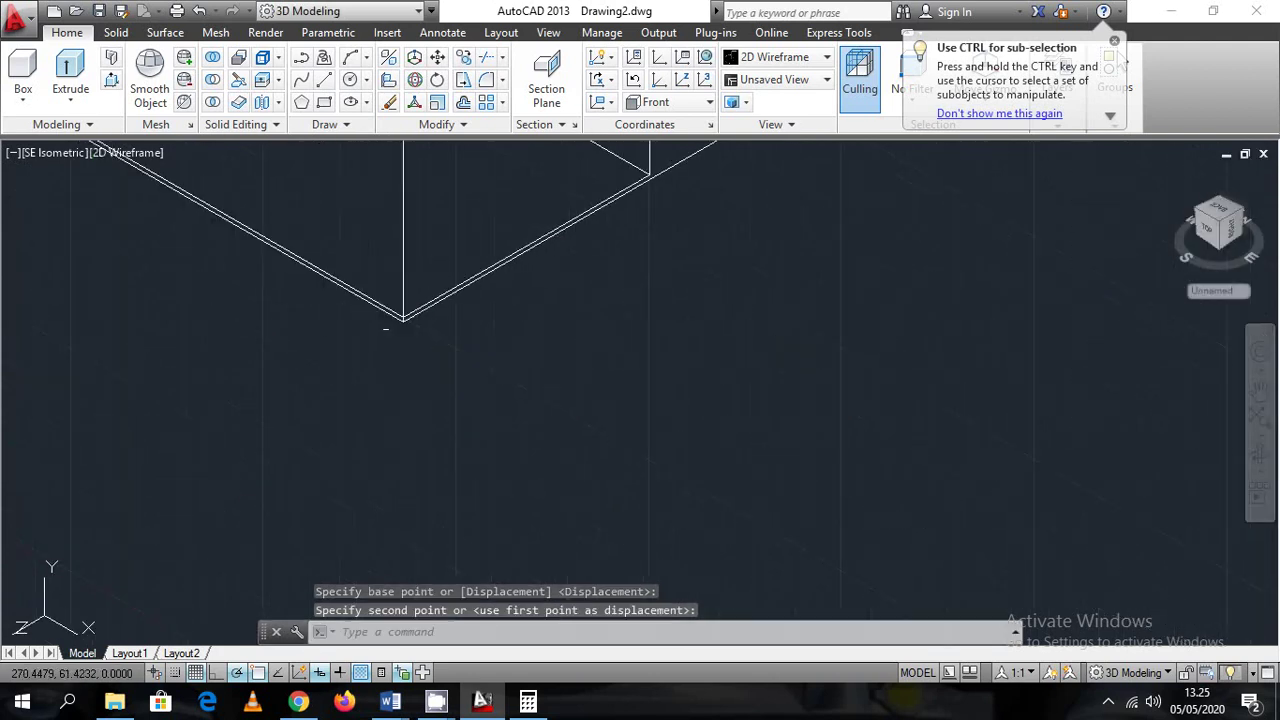
Close the remaining gap by moving the selected solid's lower corner exactly onto the adjoining solid's corner
click(414, 288)
right_click(681, 227)
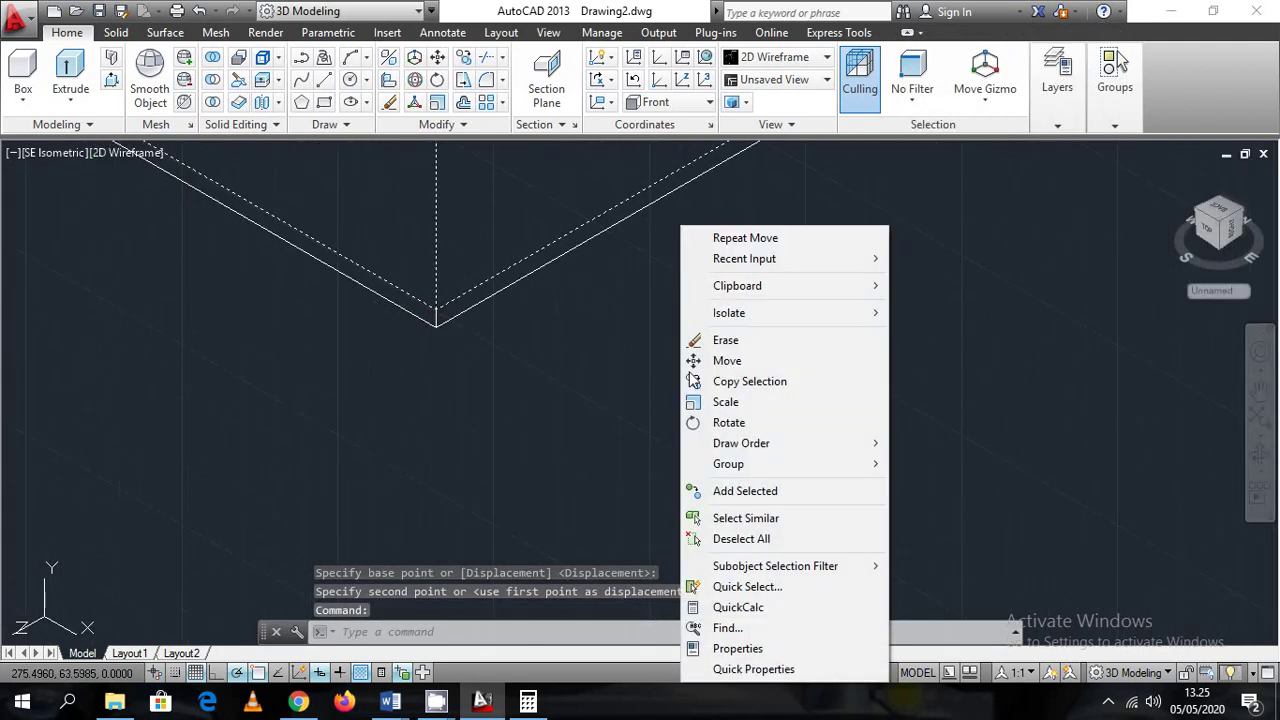
click(736, 361)
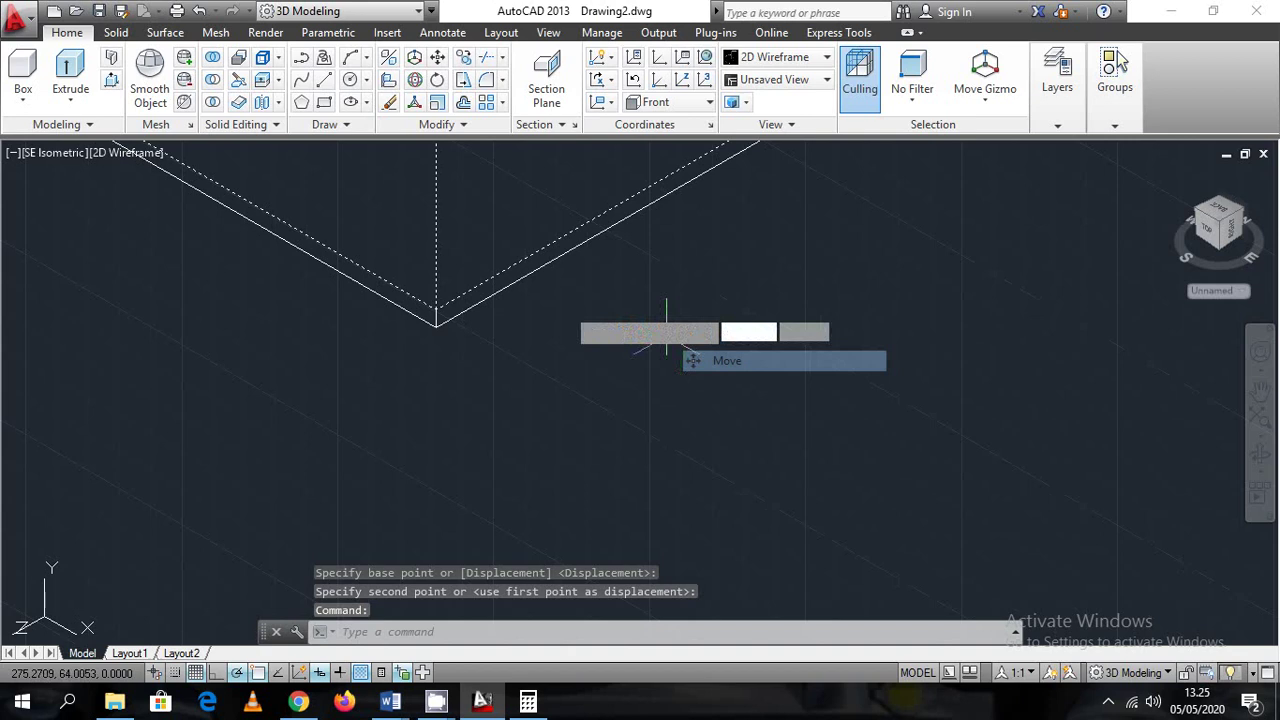
click(435, 313)
click(571, 400)
scroll(633, 438, up, 1)
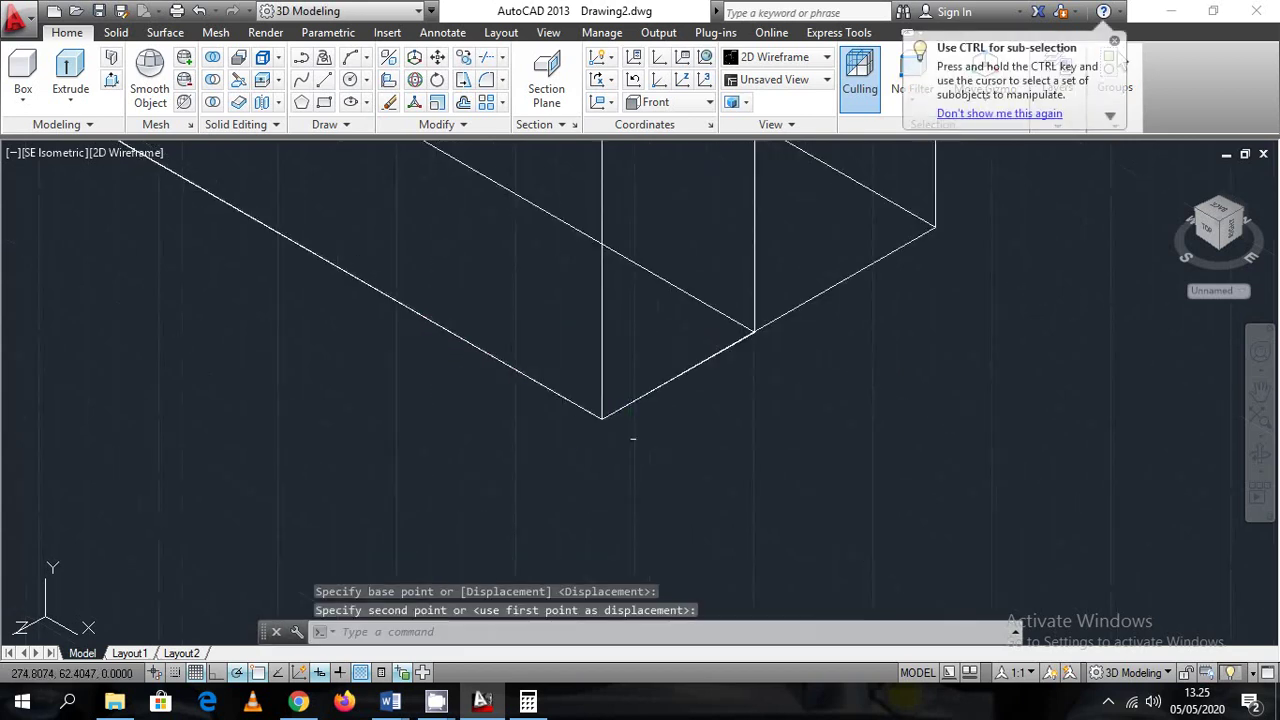
Subtract the unioned plate block from the extruded bracket body
scroll(633, 438, down, 4)
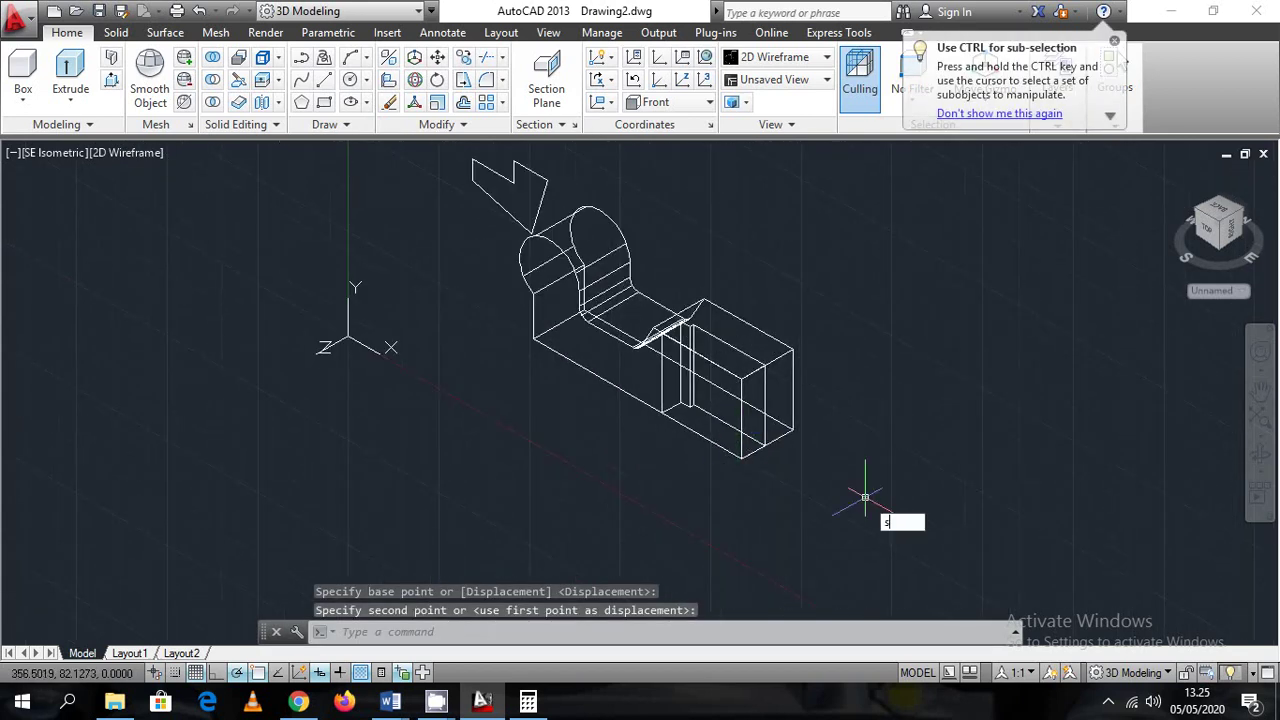
text(u)
key(Return)
click(790, 424)
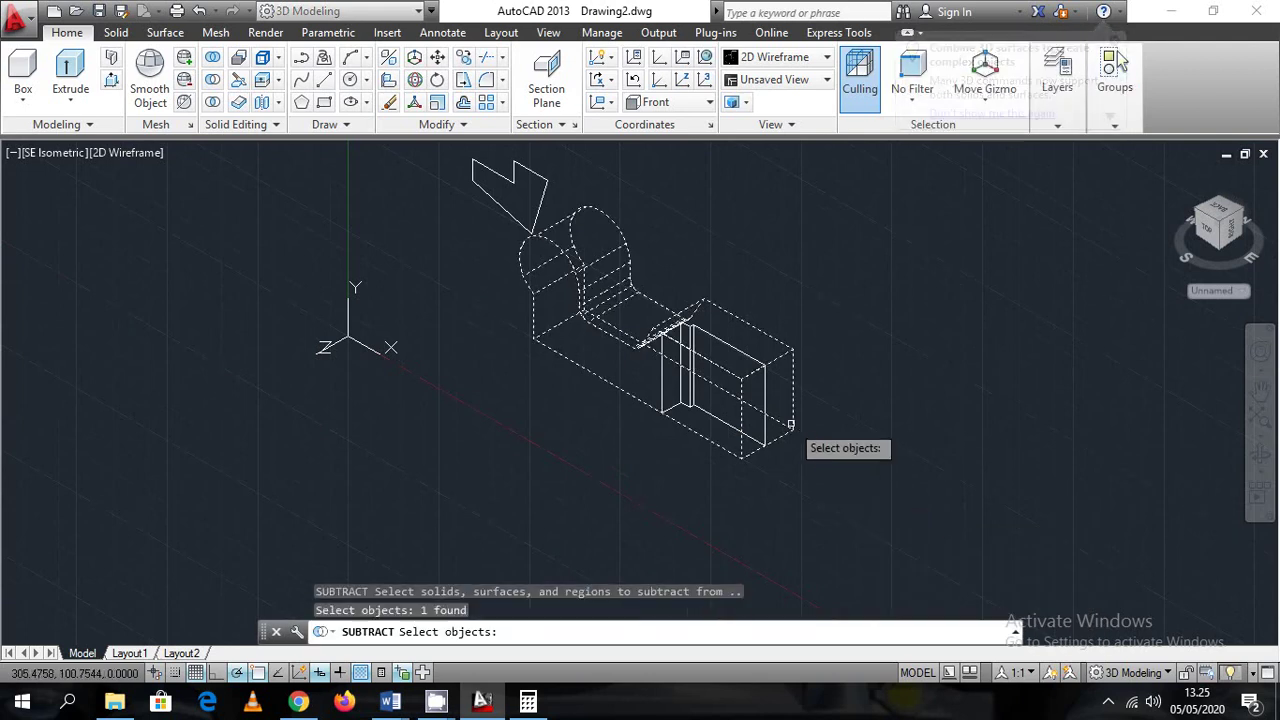
key(Return)
click(766, 402)
key(Return)
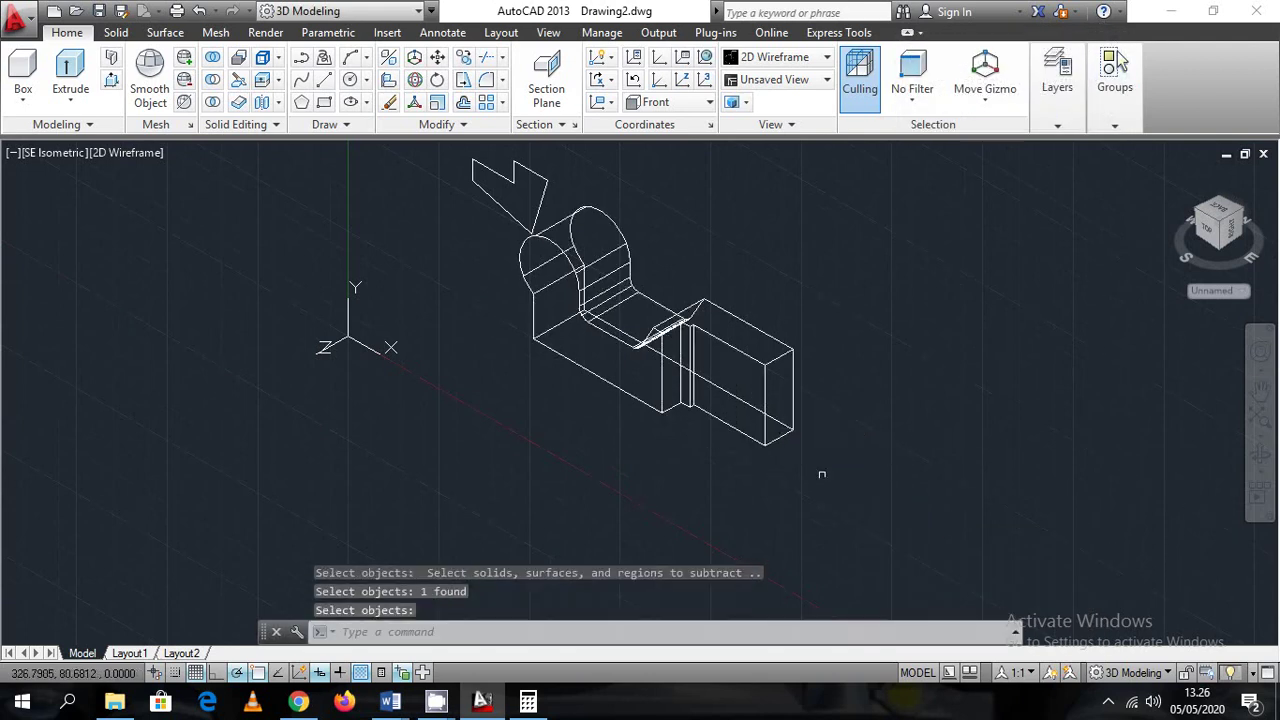
Extrude the small notched profile beside the rounded end of the bracket to a height of 18
scroll(710, 430, up, 3)
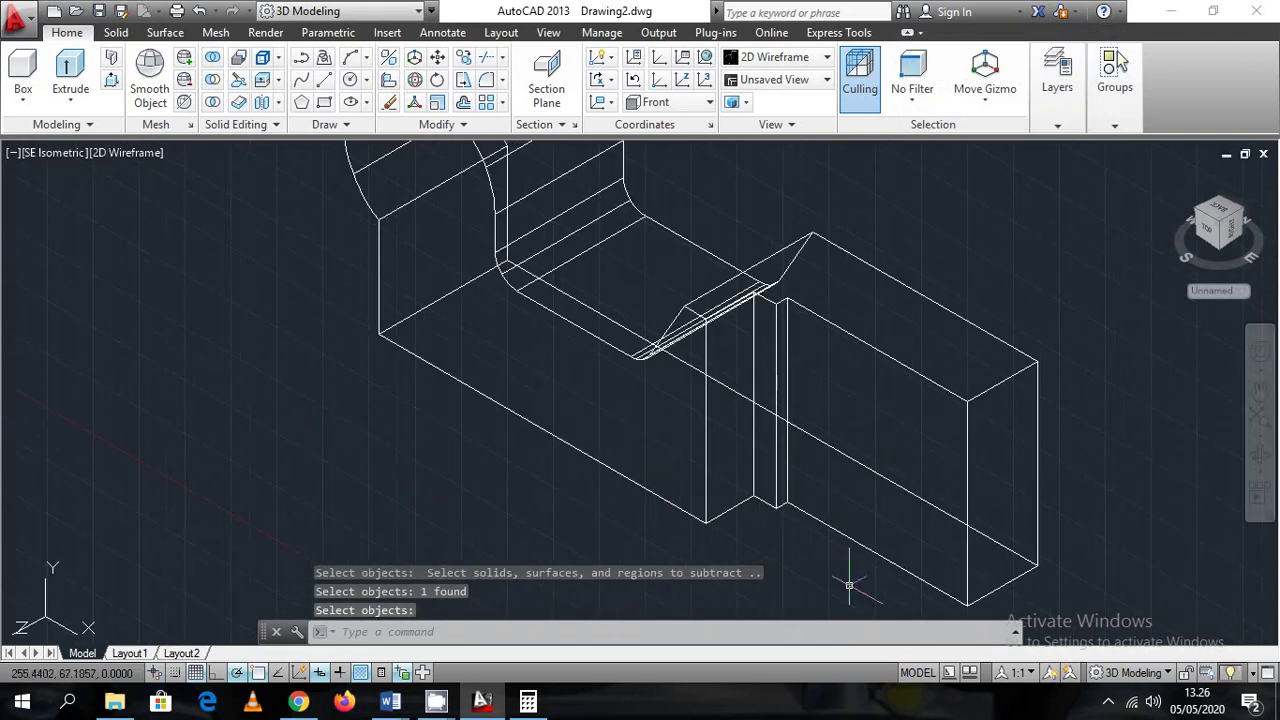
middle_drag(847, 556, 829, 491)
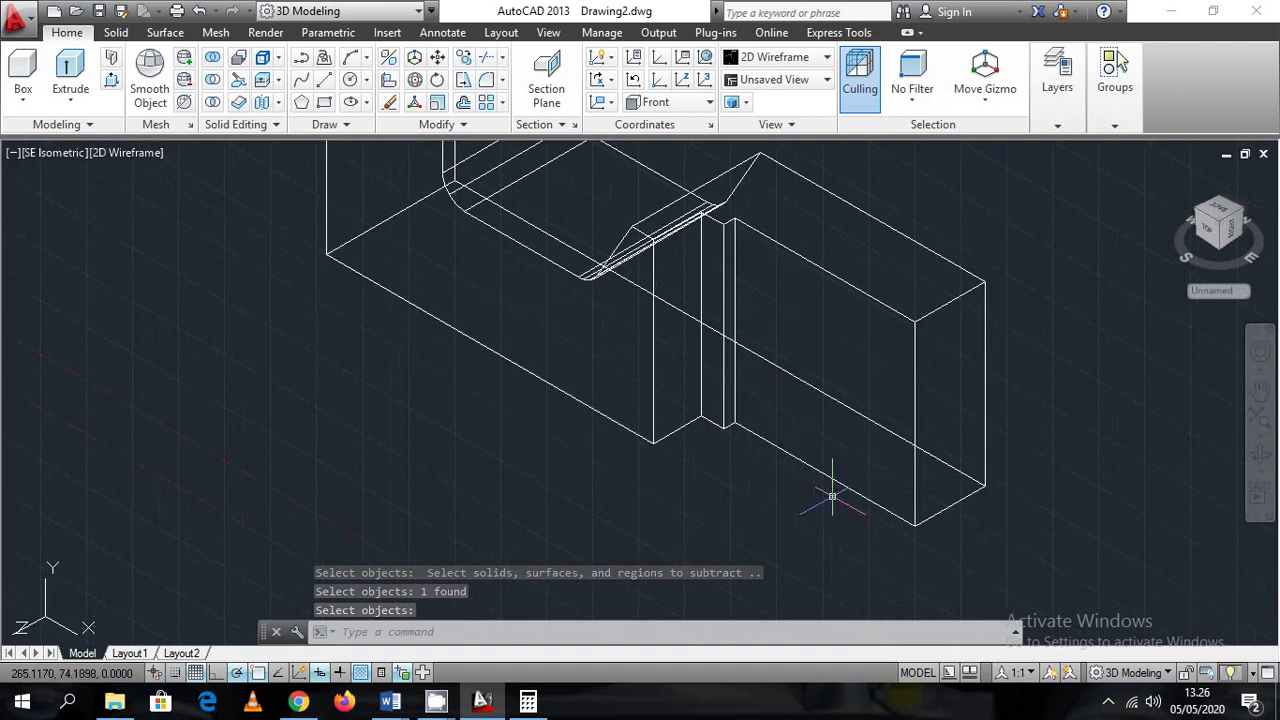
middle_drag(669, 428, 828, 588)
scroll(700, 400, down, 5)
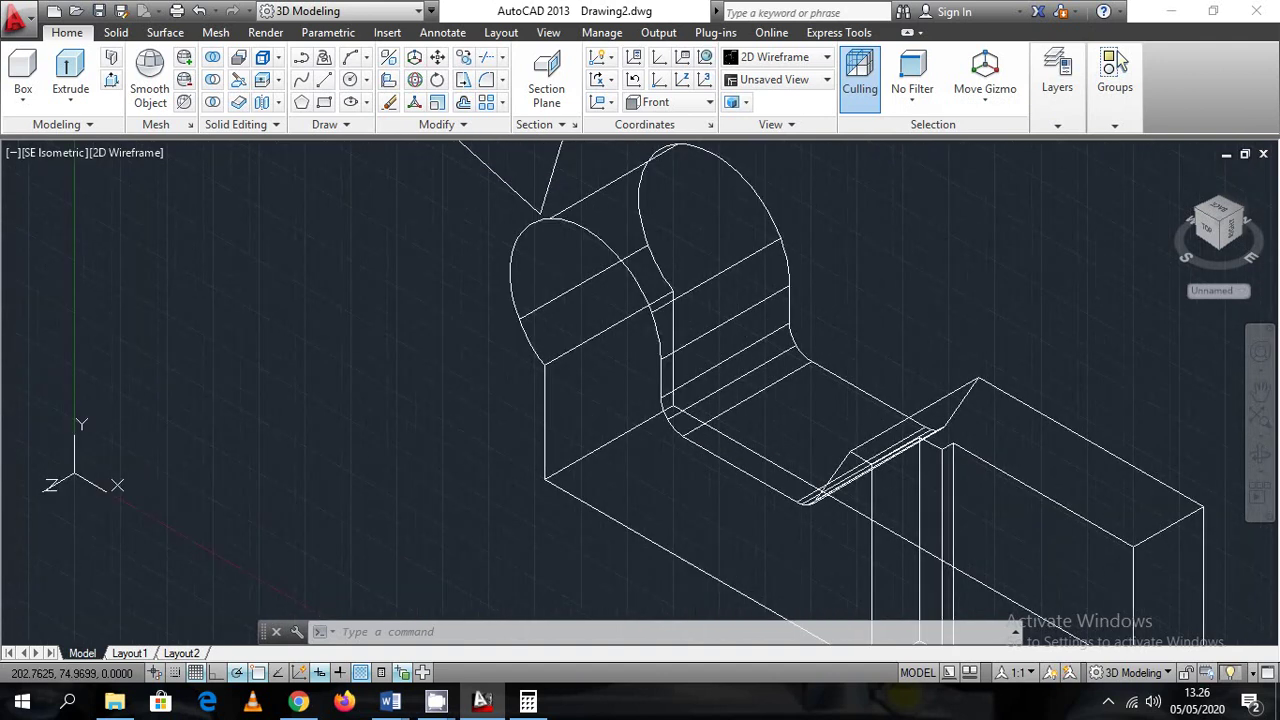
scroll(680, 404, up, 2)
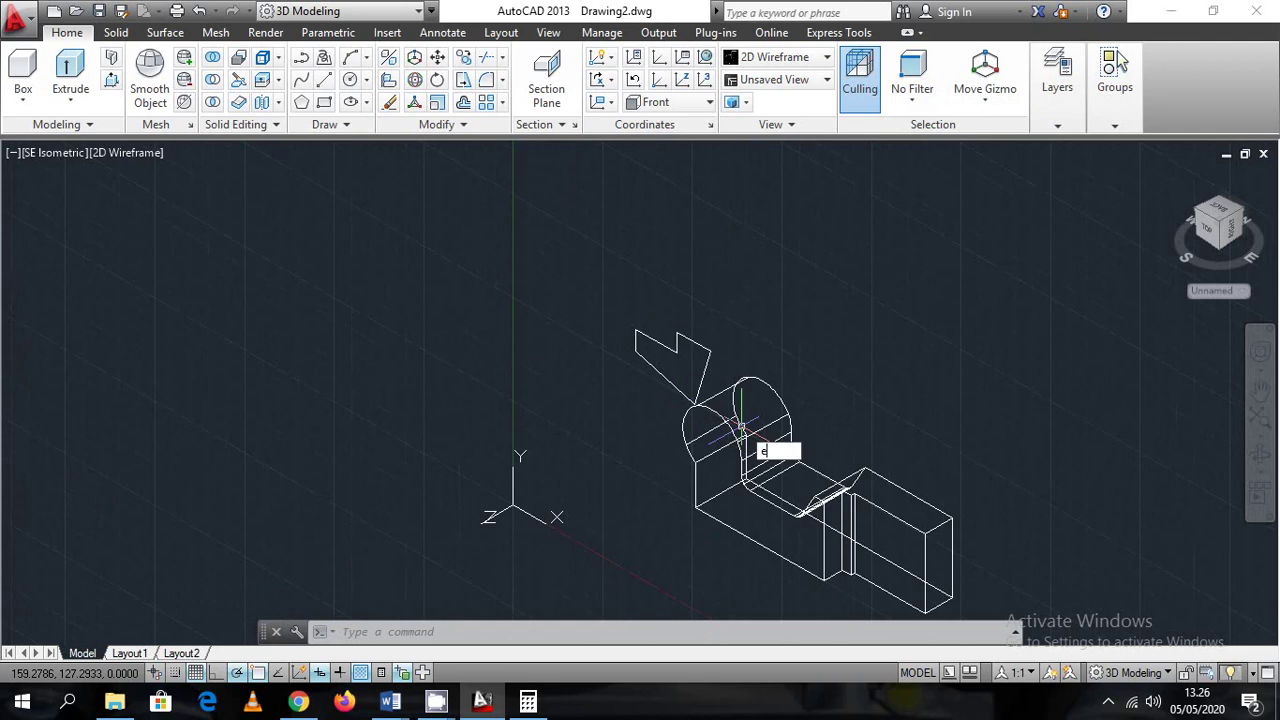
text(ext)
key(Return)
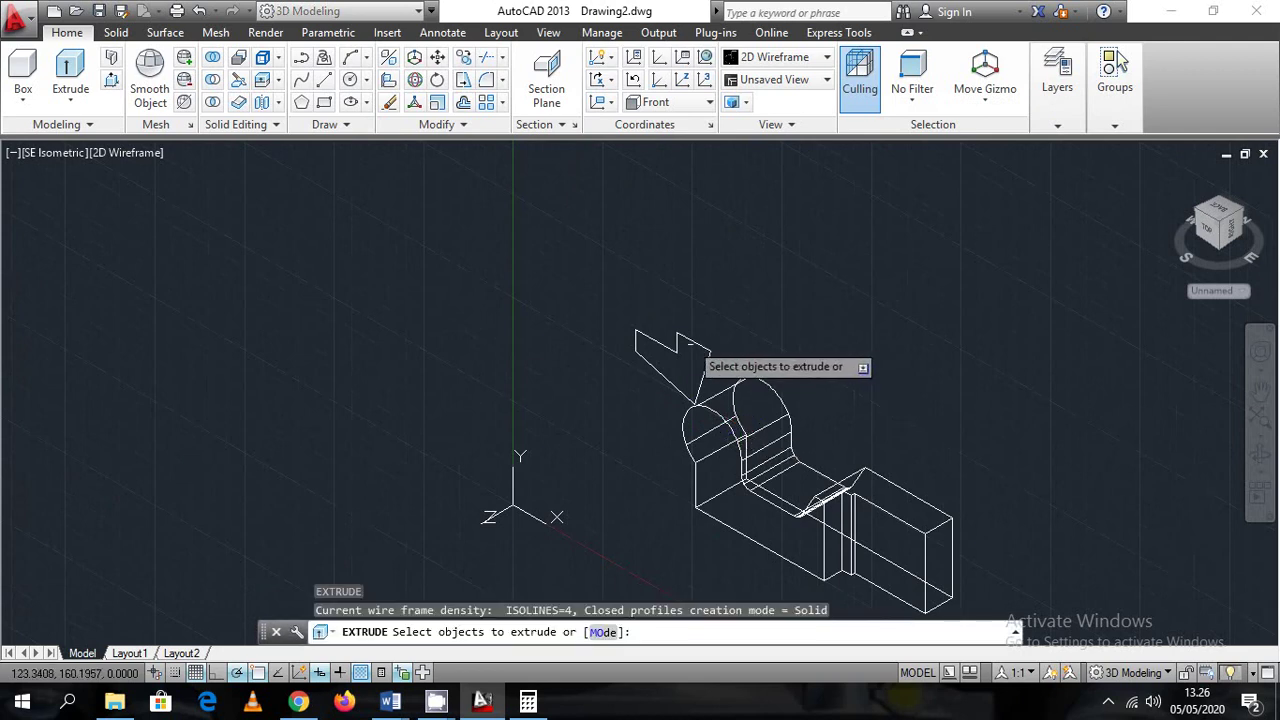
click(702, 368)
key(Return)
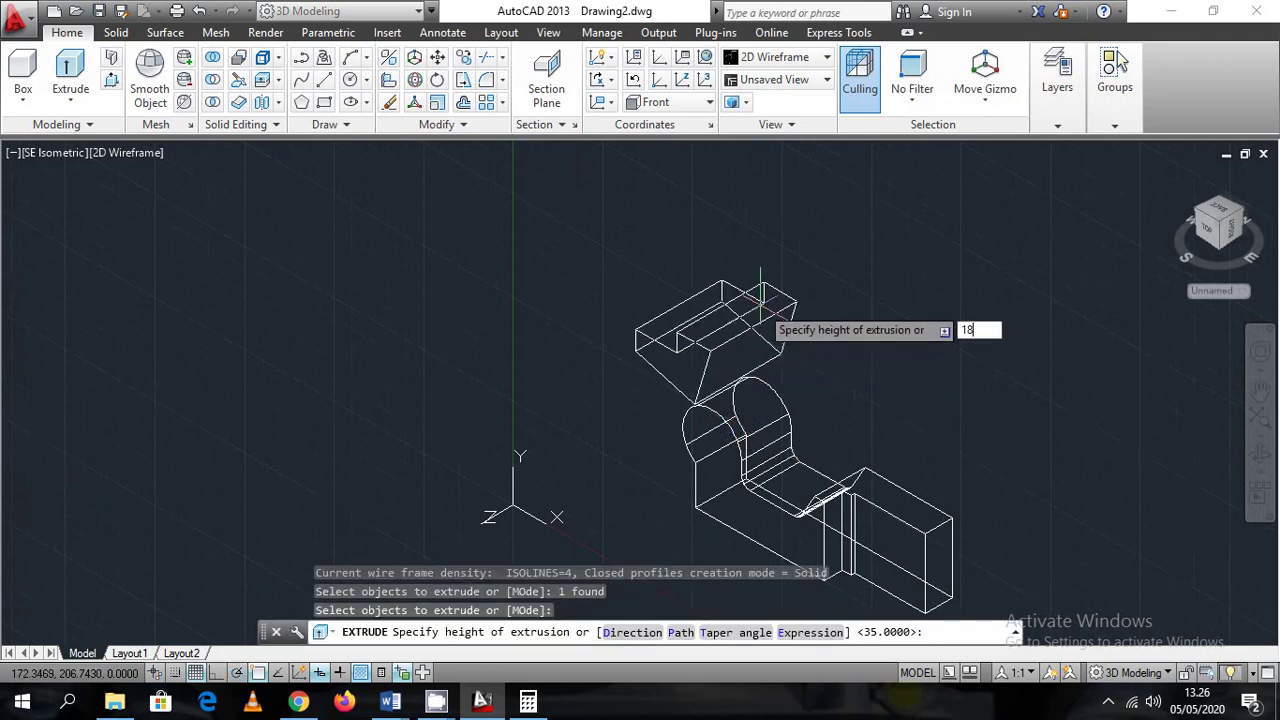
text(18)
key(Return)
scroll(762, 298, up, 2)
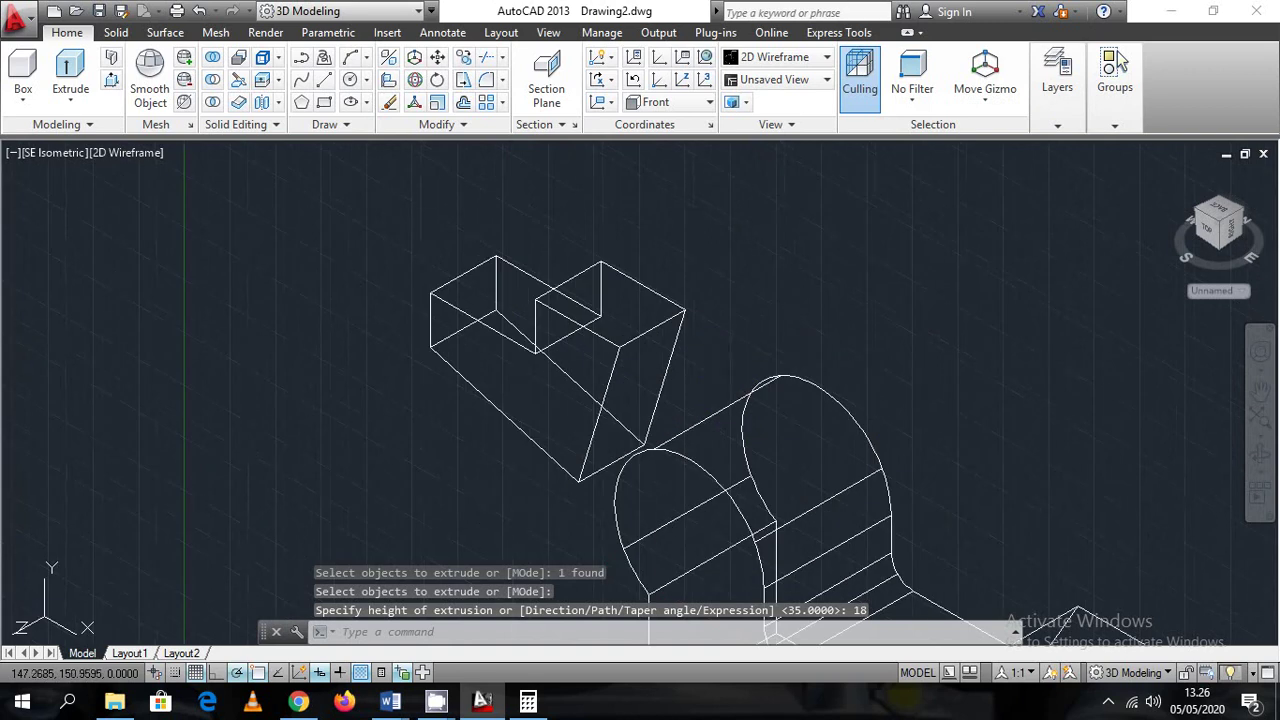
click(656, 326)
key(Escape)
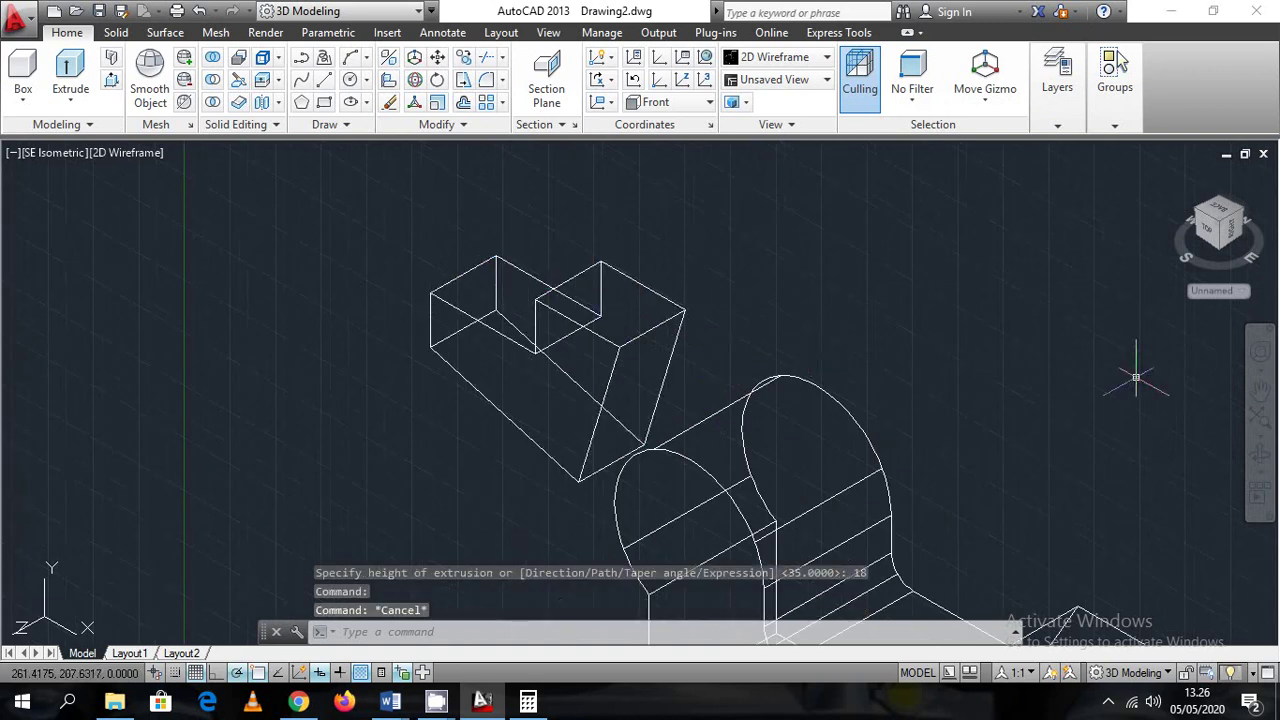
Orbit the model slightly to view the notched solid and the bracket body from a higher angle
scroll(970, 460, down, 5)
scroll(804, 346, up, 3)
scroll(804, 346, up, 4)
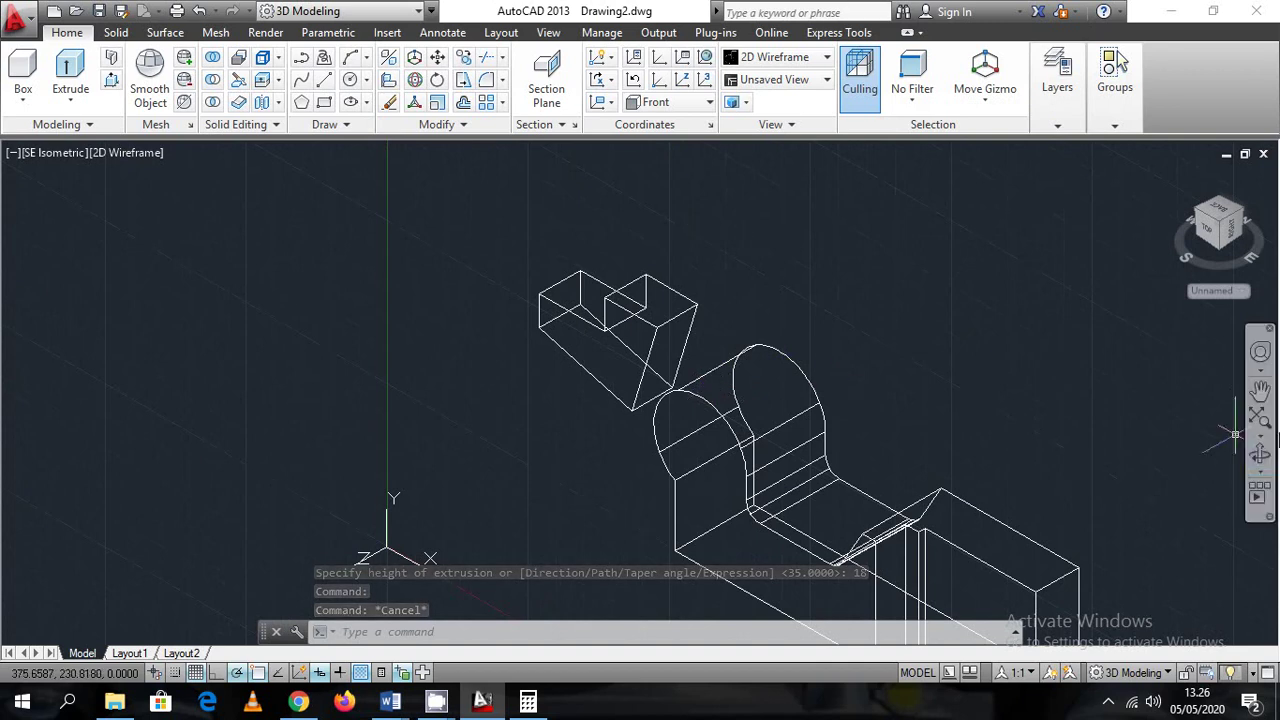
click(1264, 458)
mouse_move(897, 397)
mouse_down()
mouse_move(1006, 474)
mouse_move(911, 449)
mouse_move(886, 414)
mouse_move(905, 408)
mouse_move(931, 460)
mouse_move(920, 491)
mouse_move(905, 434)
mouse_move(917, 397)
mouse_up()
key(Escape)
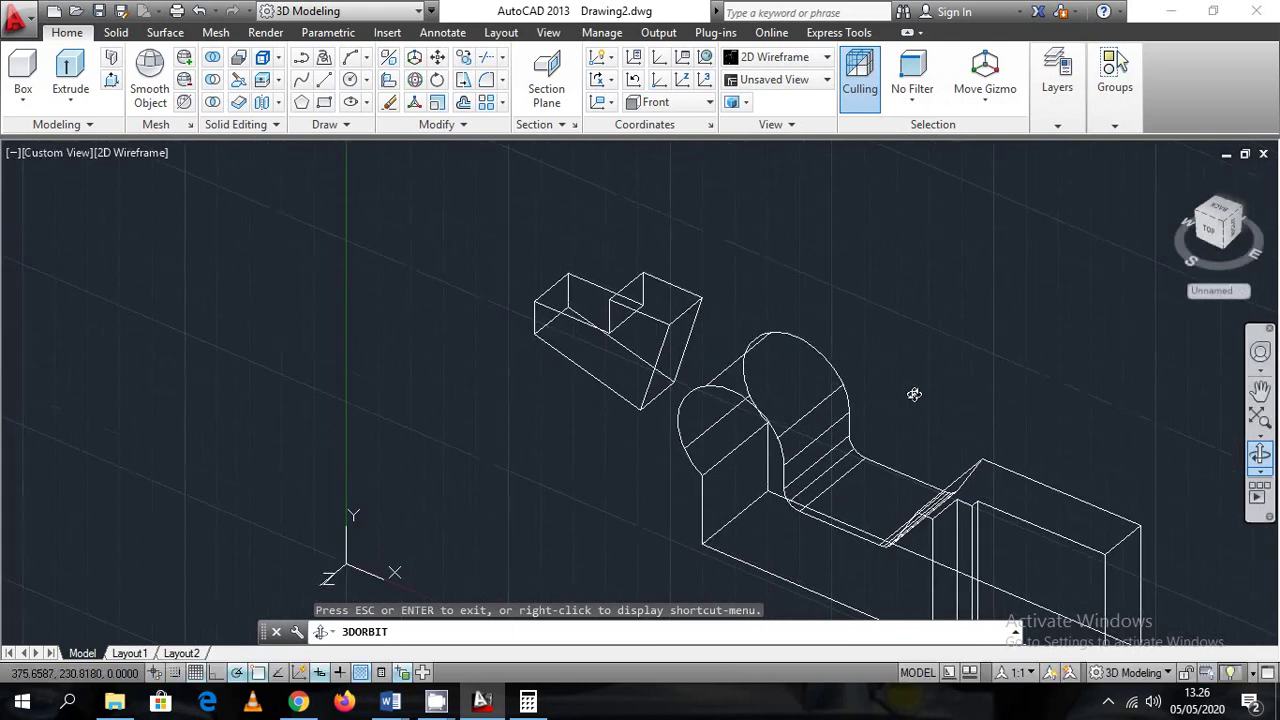
Draw construction lines from the centre of the bracket's rear rounded face, 20.5 up to the arc and 35 along the Z axis
key(Return)
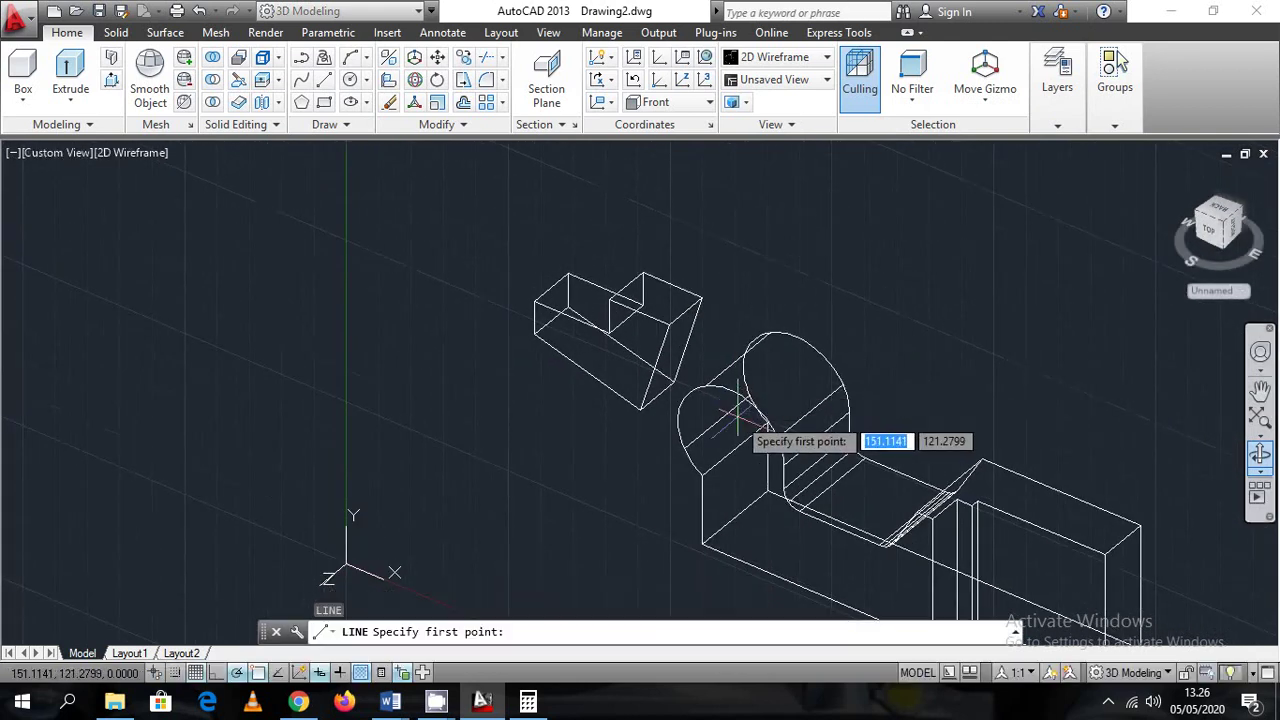
scroll(741, 425, up, 3)
middle_drag(741, 425, 748, 387)
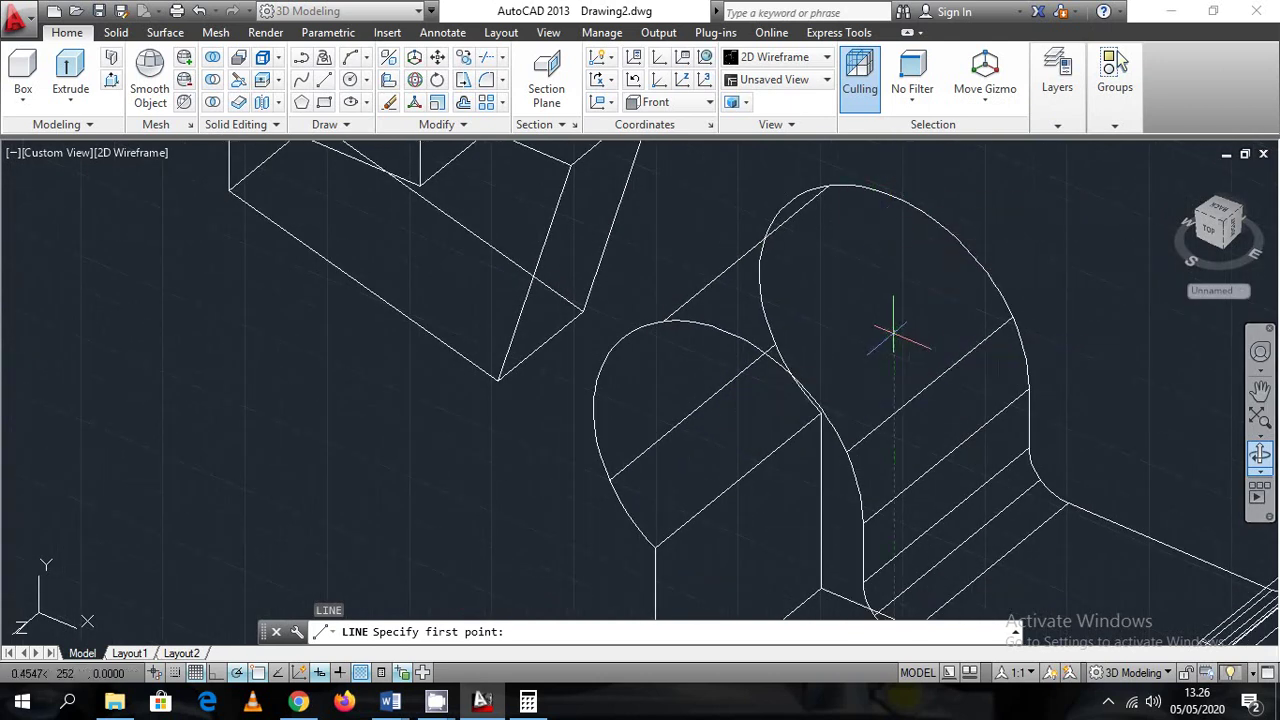
click(894, 320)
middle_drag(894, 294, 863, 340)
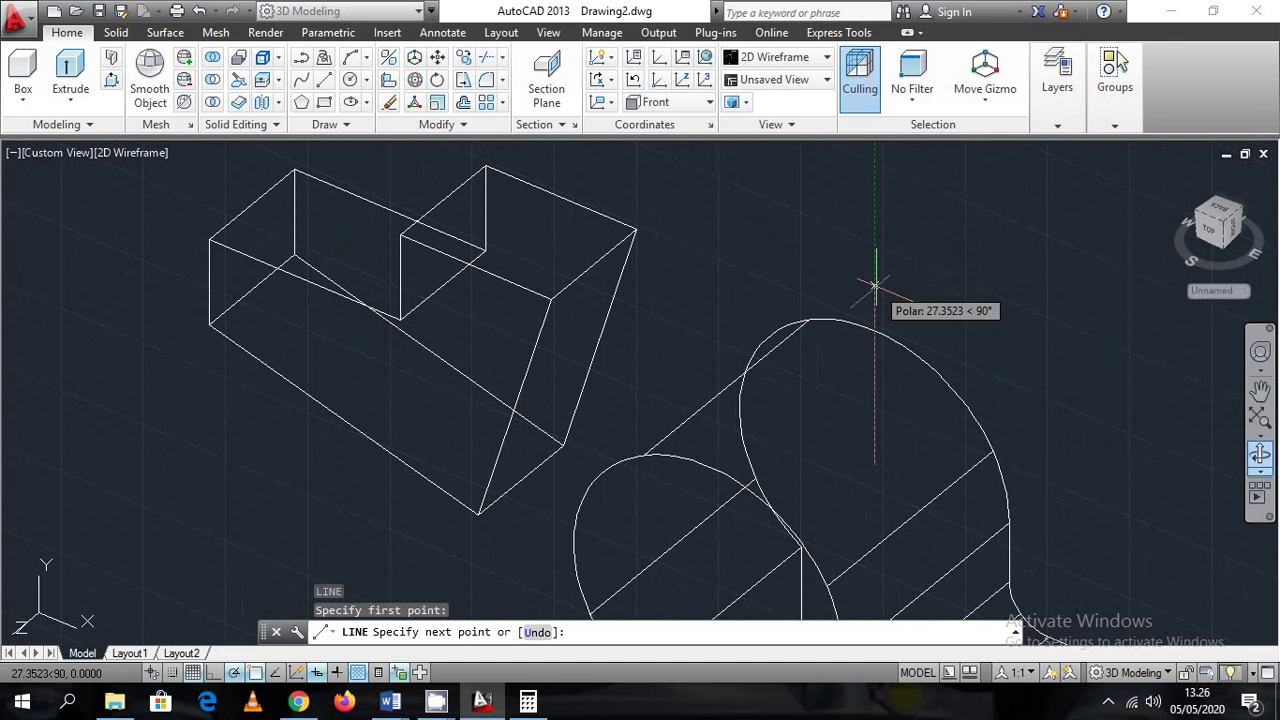
text(20.5)
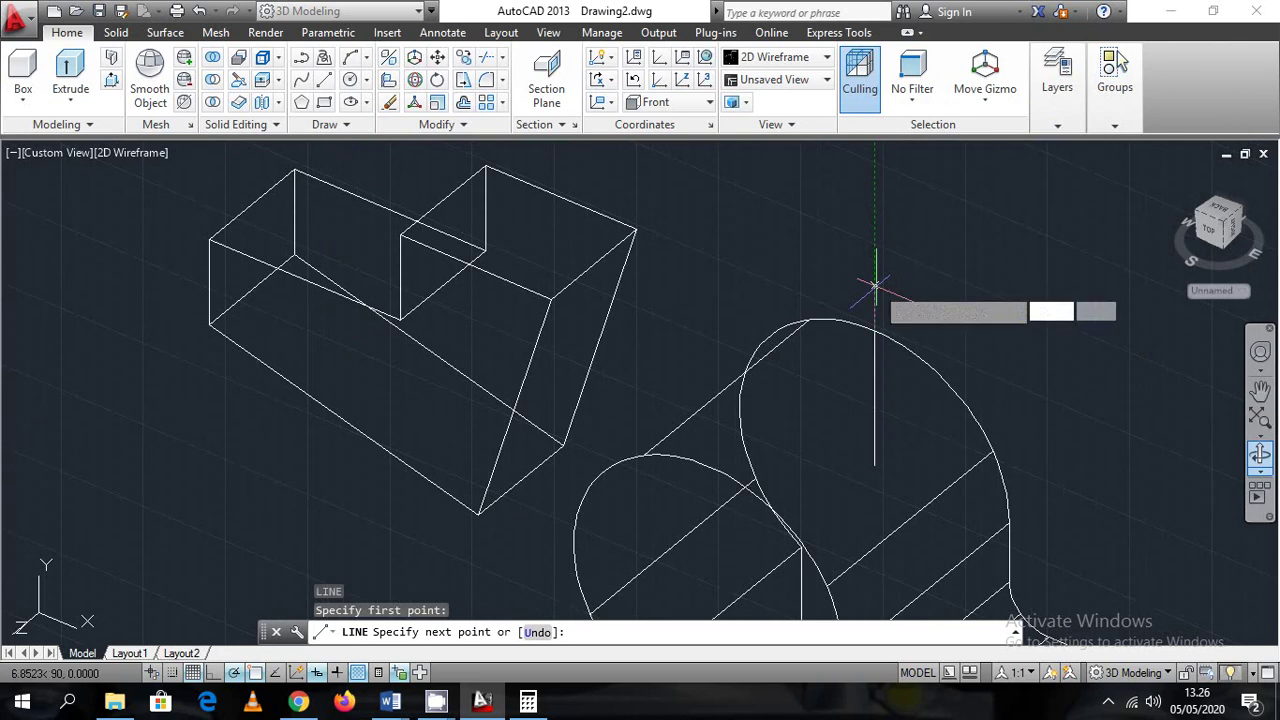
key(Return)
mouse_move(720, 464)
middle_down()
mouse_move(720, 416)
mouse_move(749, 356)
middle_up()
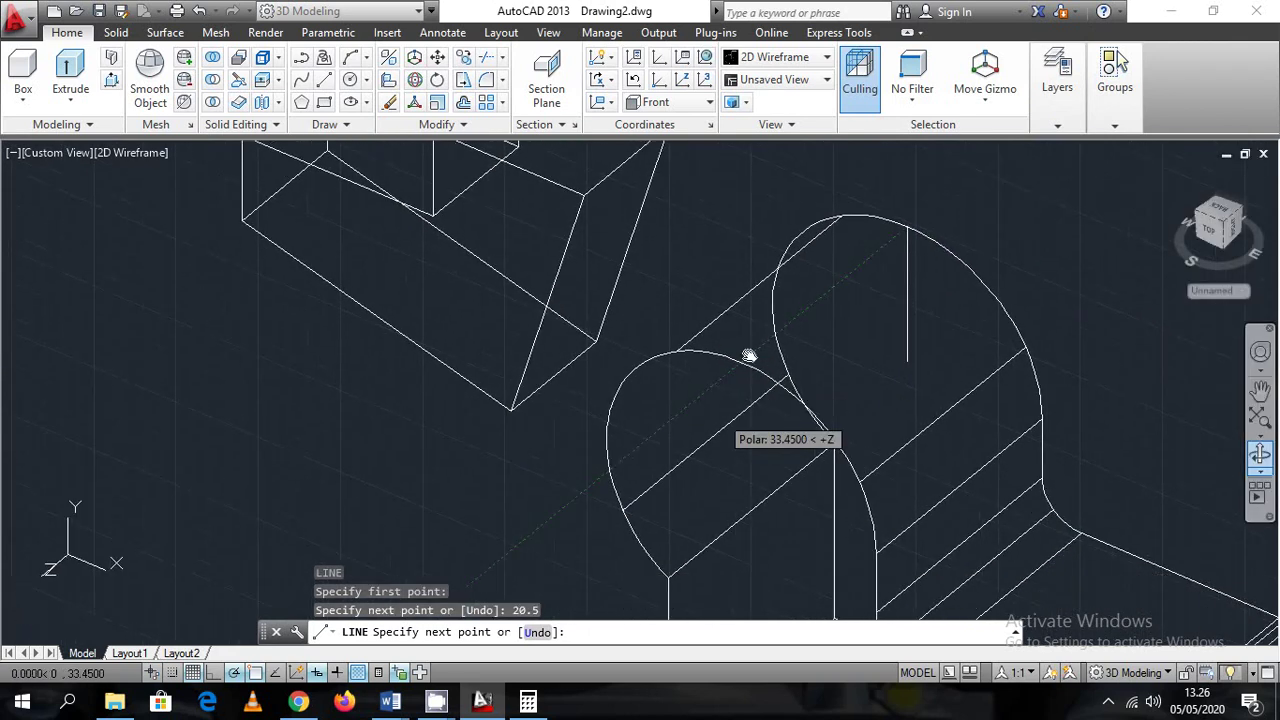
text(35)
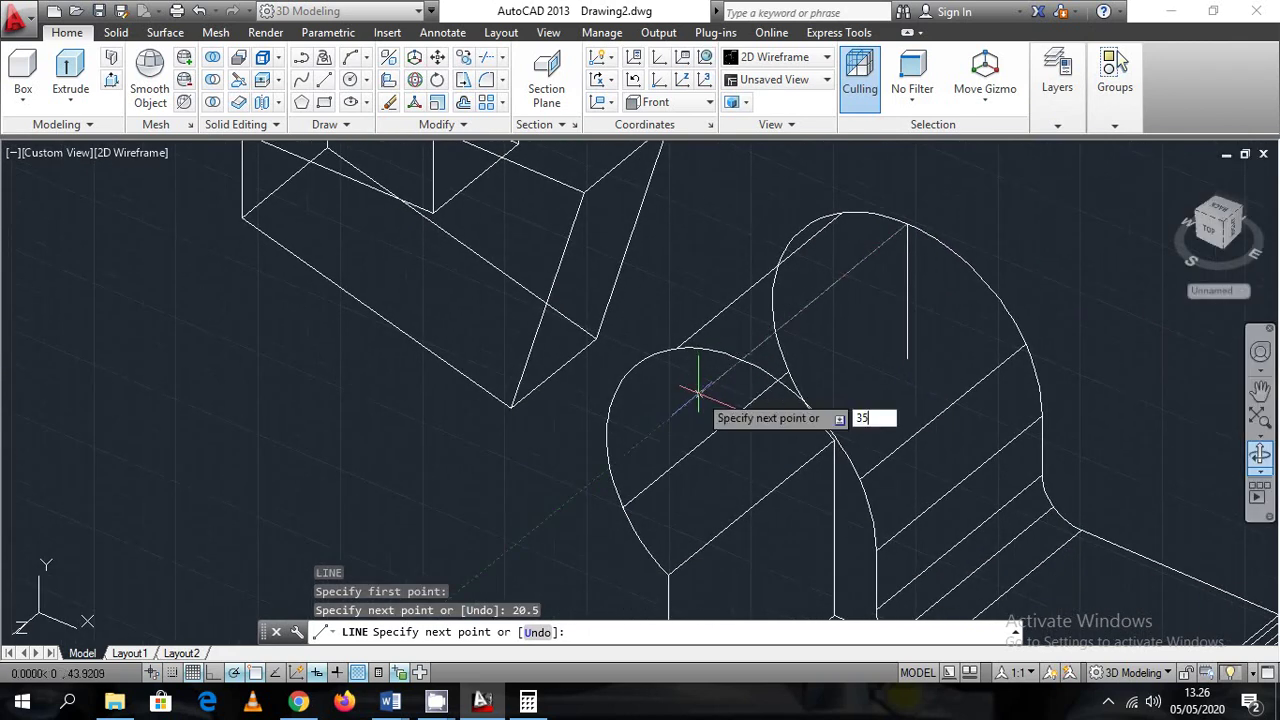
key(Return)
key(Escape)
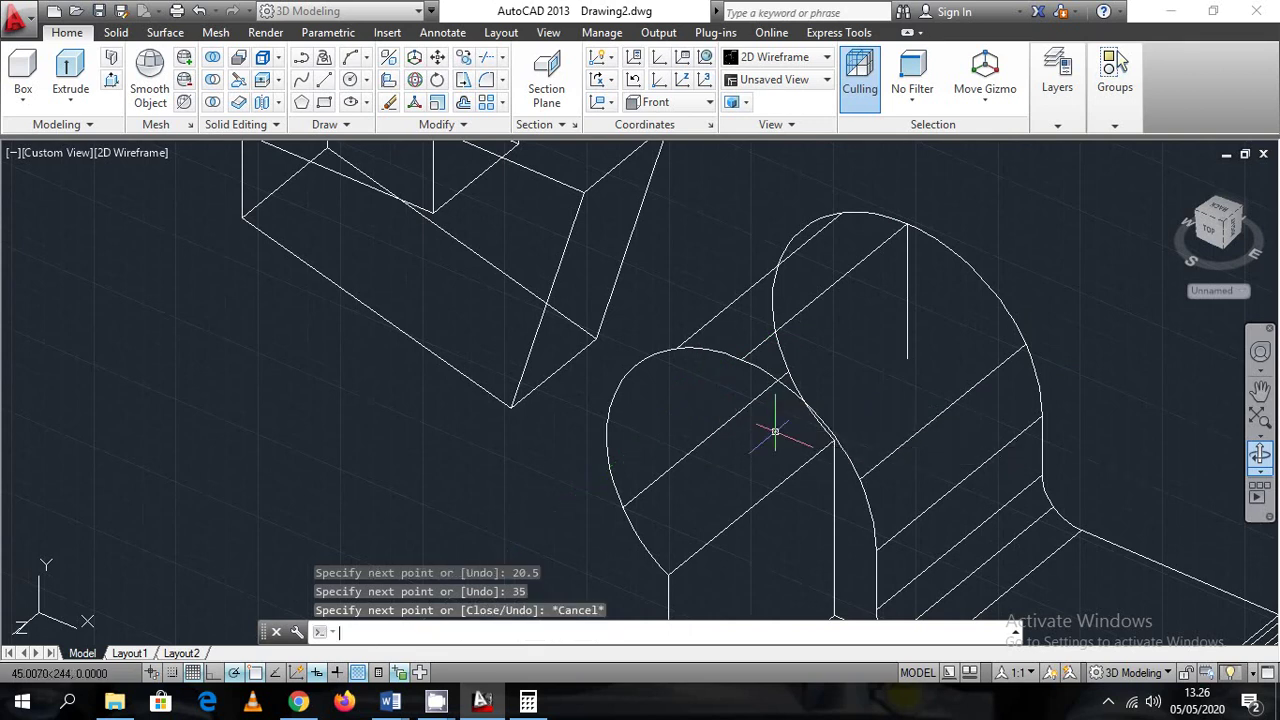
Try to move the notched solid by the midpoint of its upper end edge onto the midpoint of the 35 line, and undo it
middle_drag(671, 468, 621, 548)
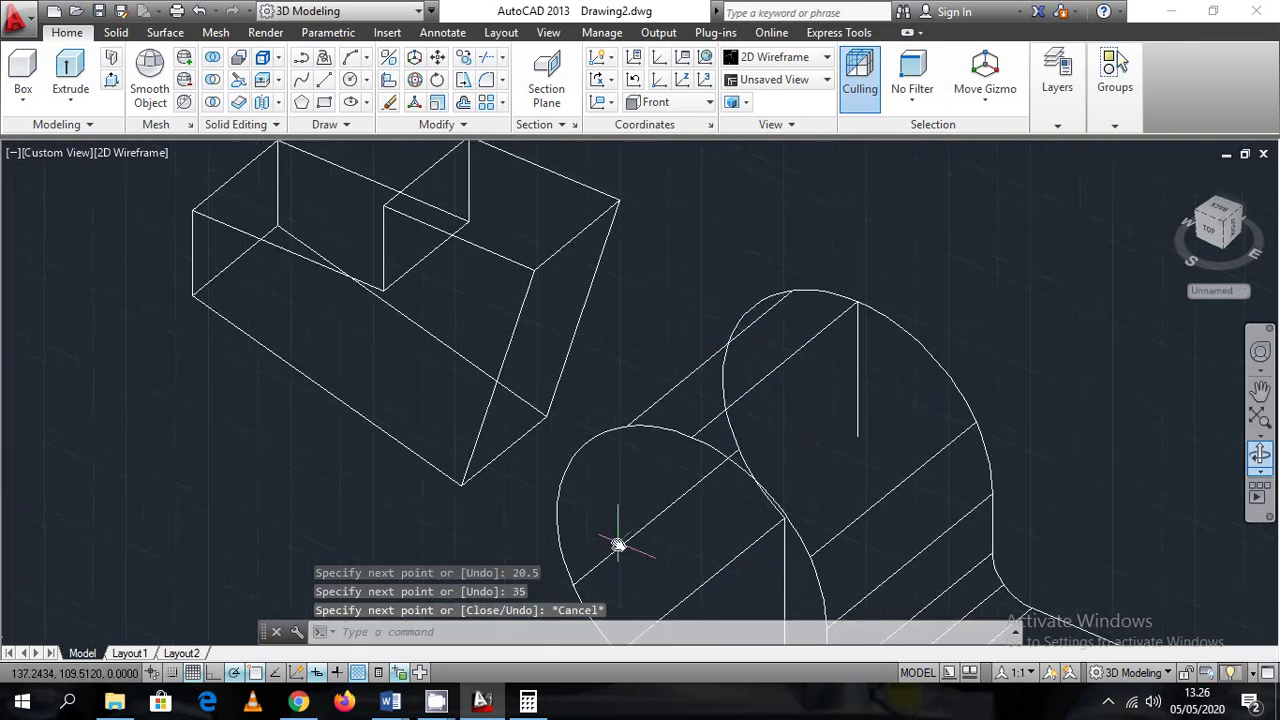
click(558, 250)
right_click(700, 257)
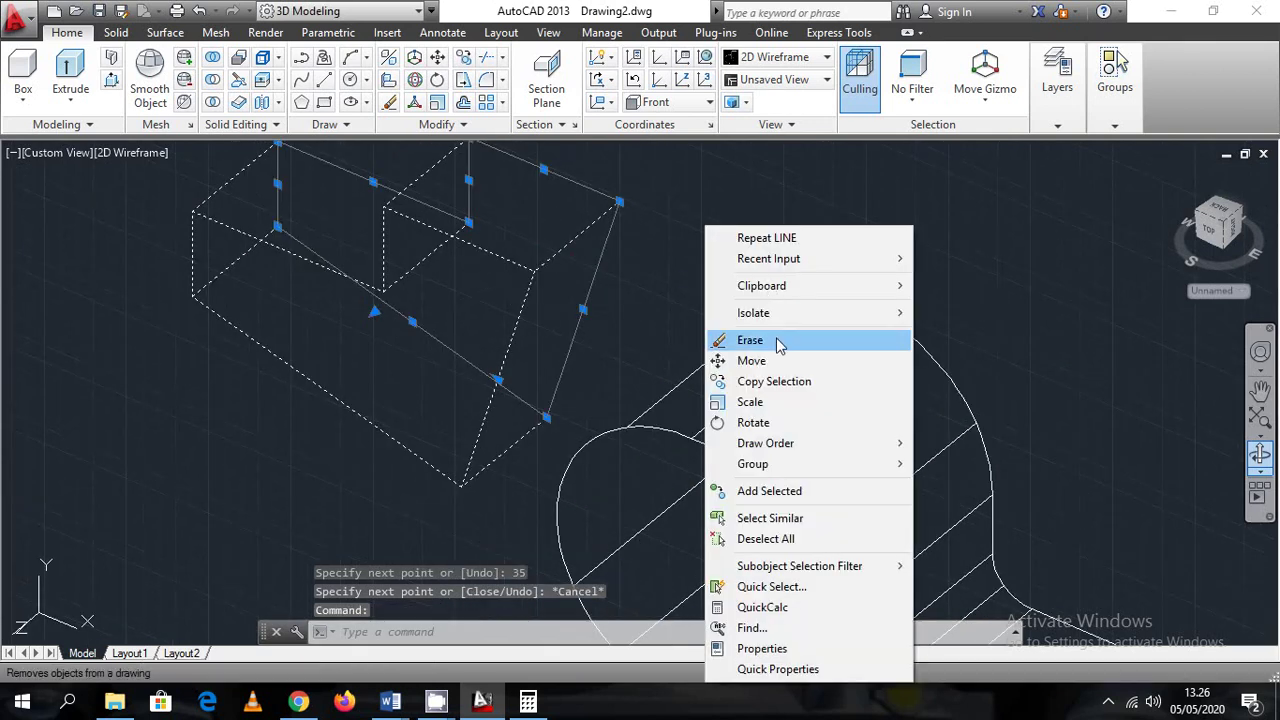
click(750, 360)
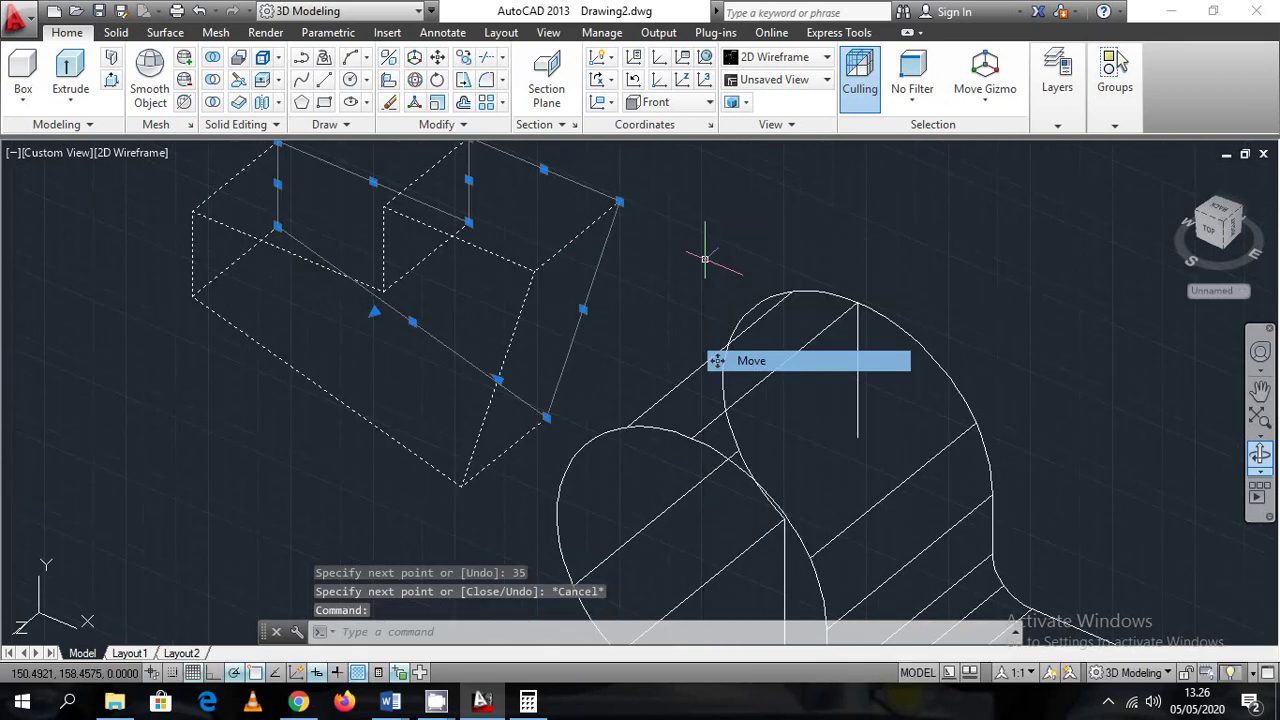
click(577, 237)
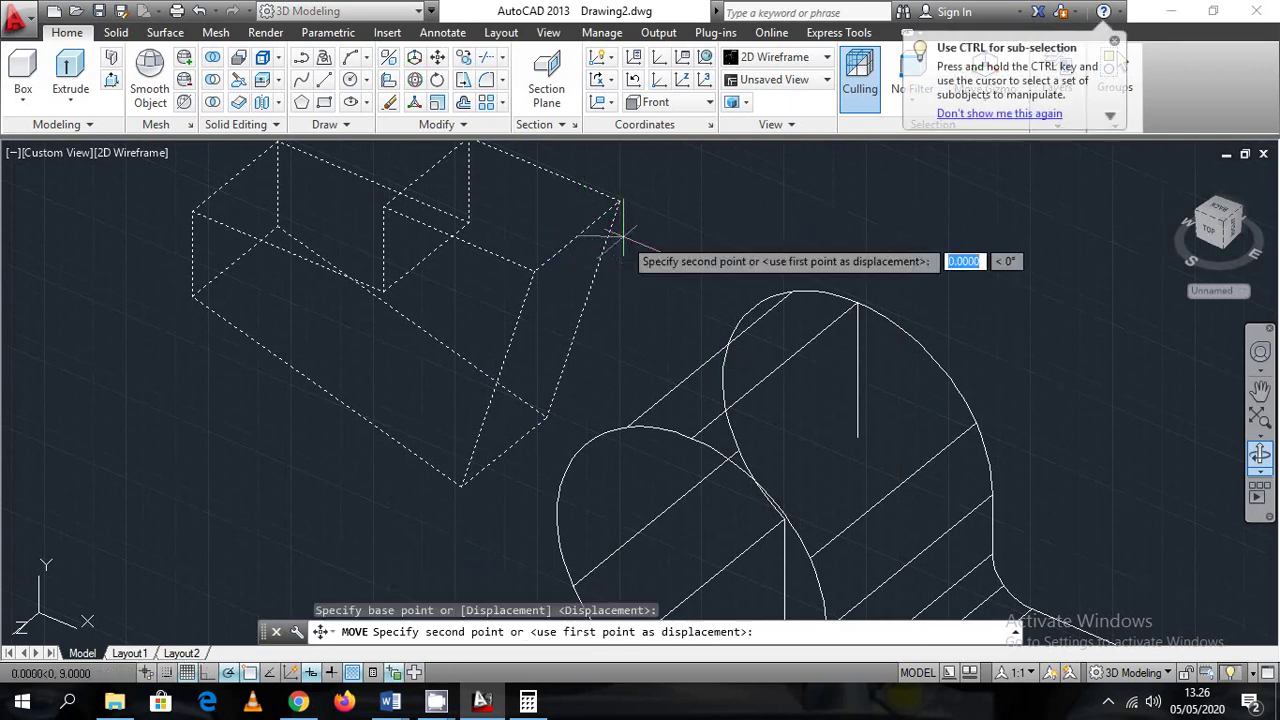
click(773, 372)
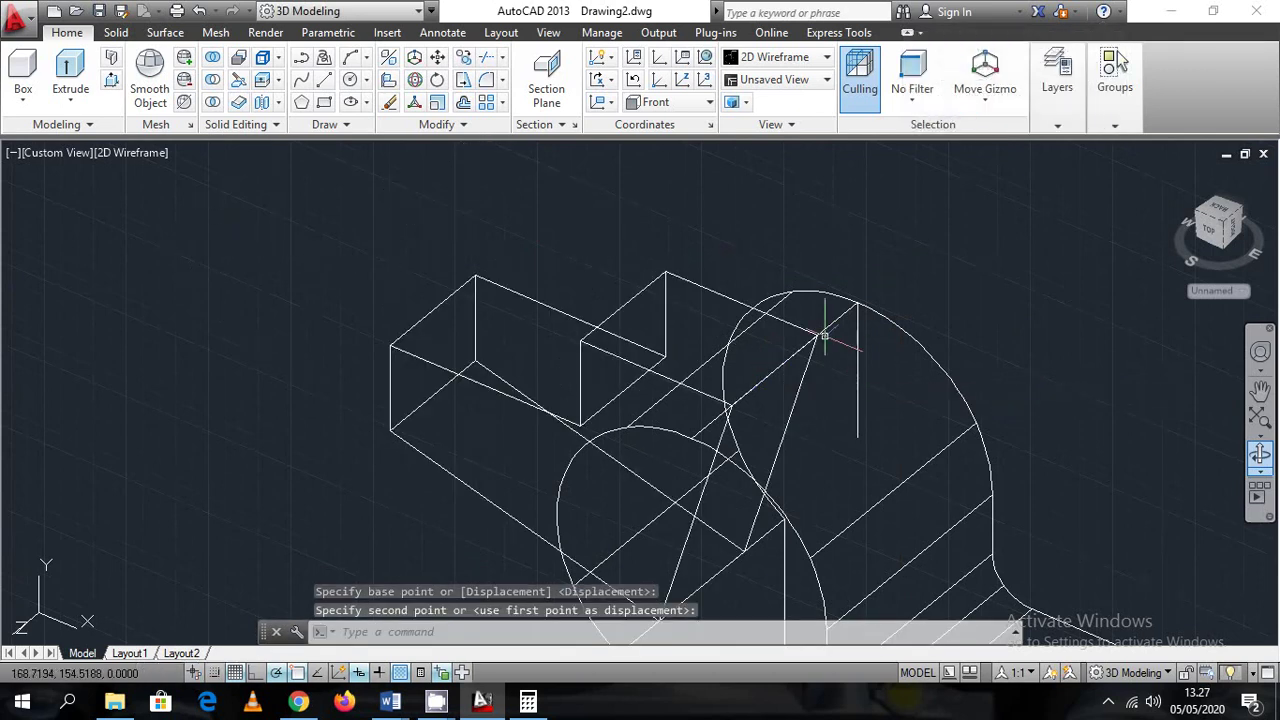
key(ctrl+z)
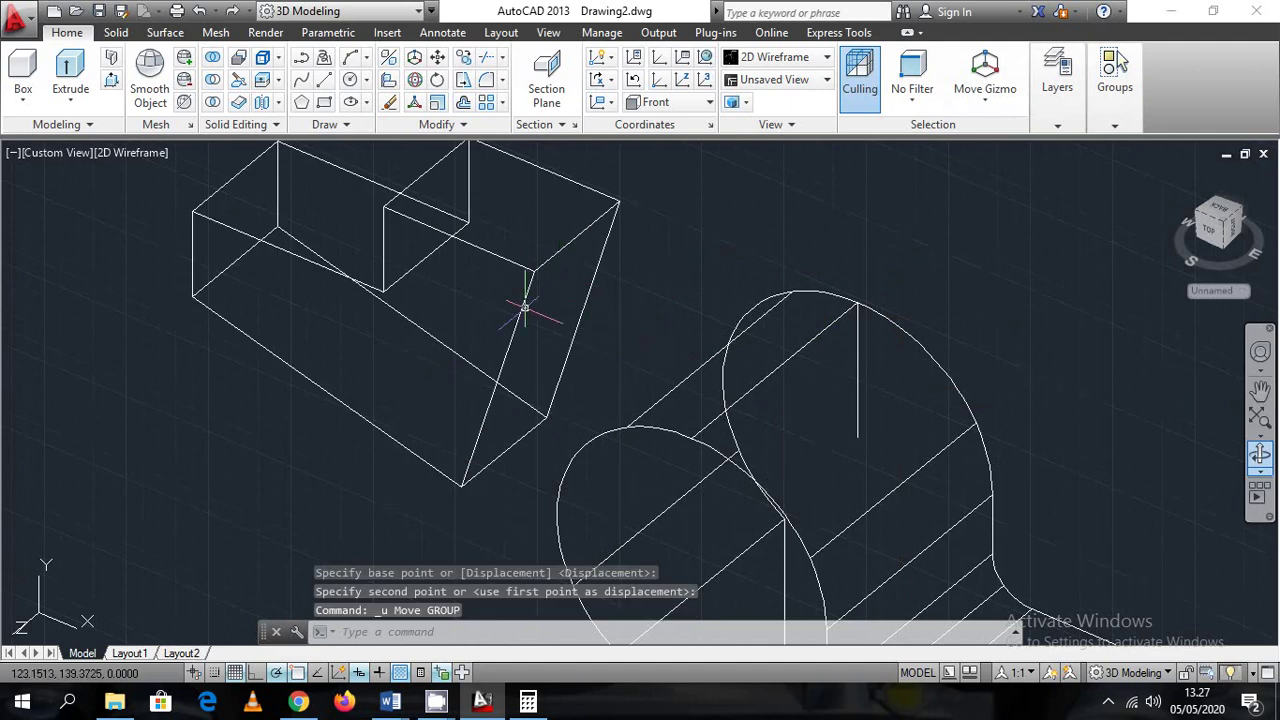
Move the notched solid from the midpoint of its upper end edge to the midpoint of the 35 construction line
click(521, 306)
right_click(707, 228)
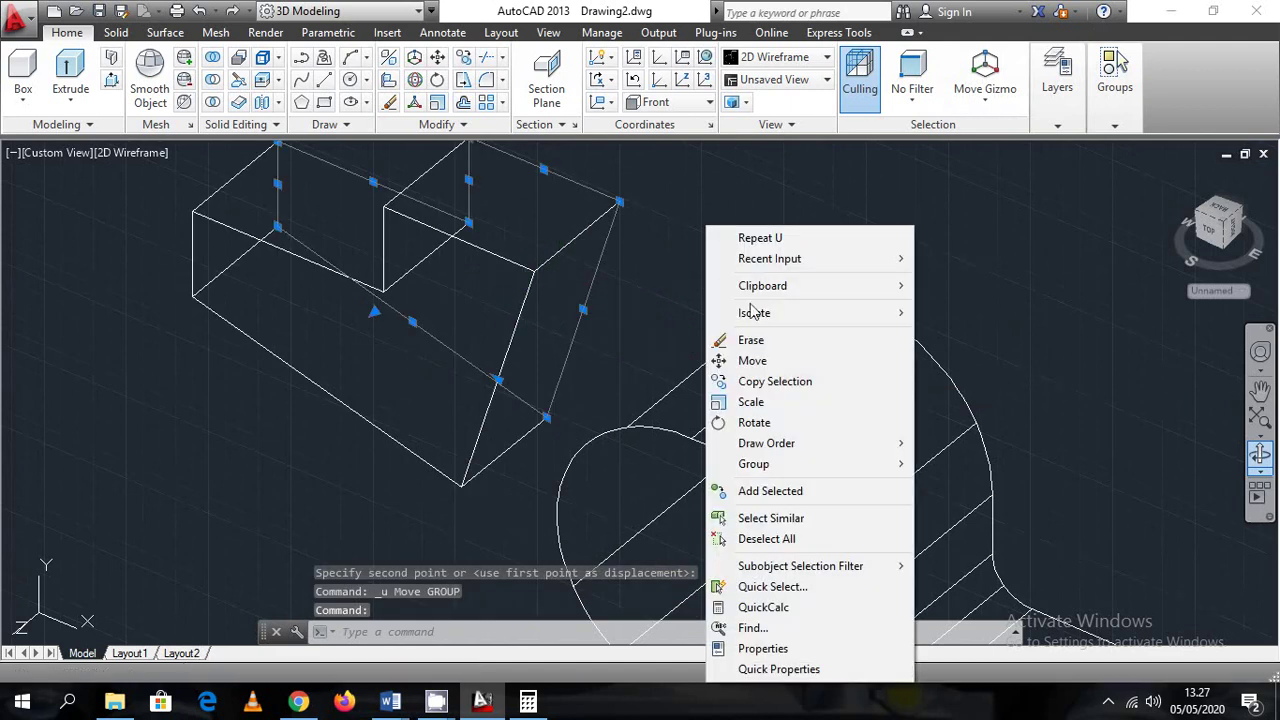
click(775, 366)
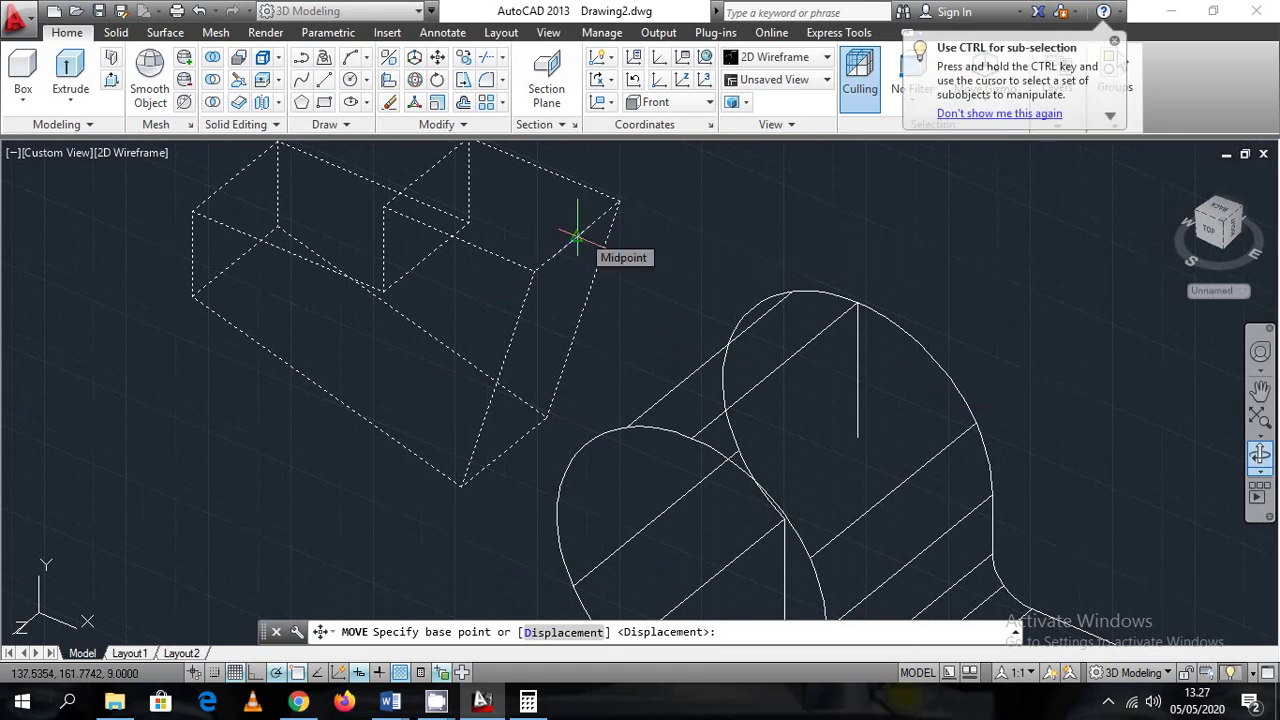
click(577, 236)
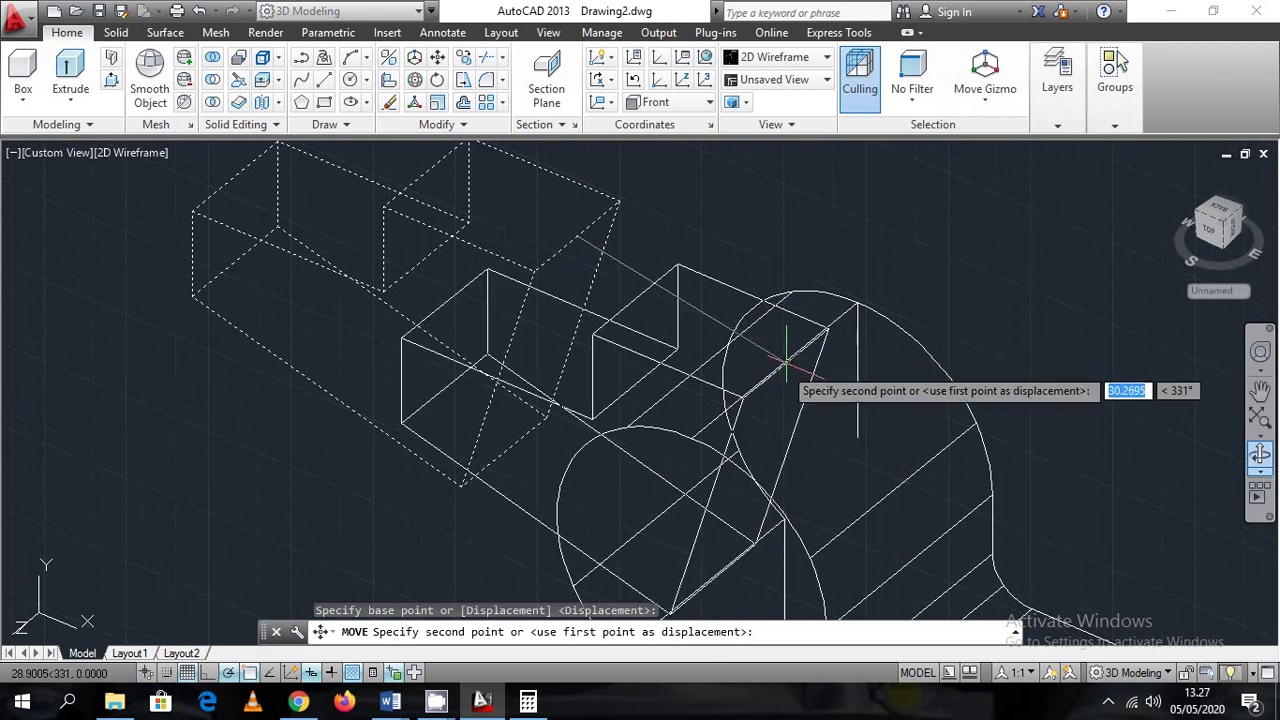
click(773, 372)
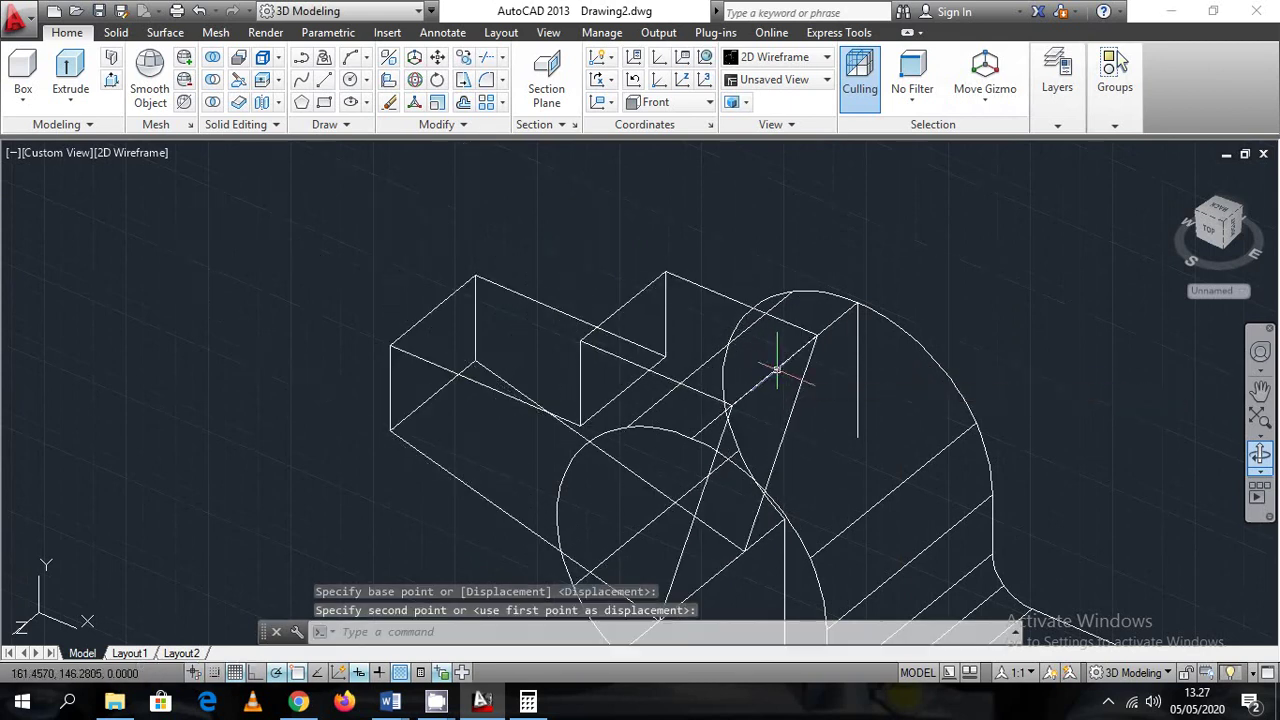
Select all object snap modes in the drafting settings and apply them
text(ds)
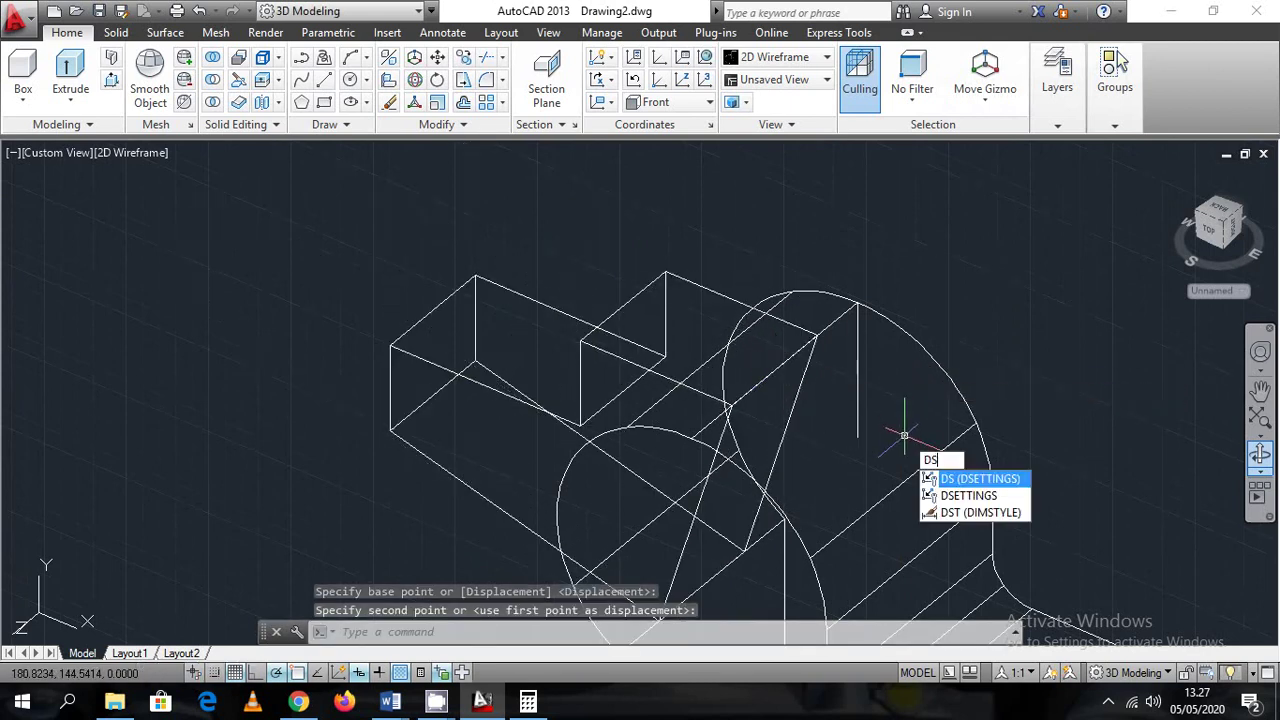
key(Return)
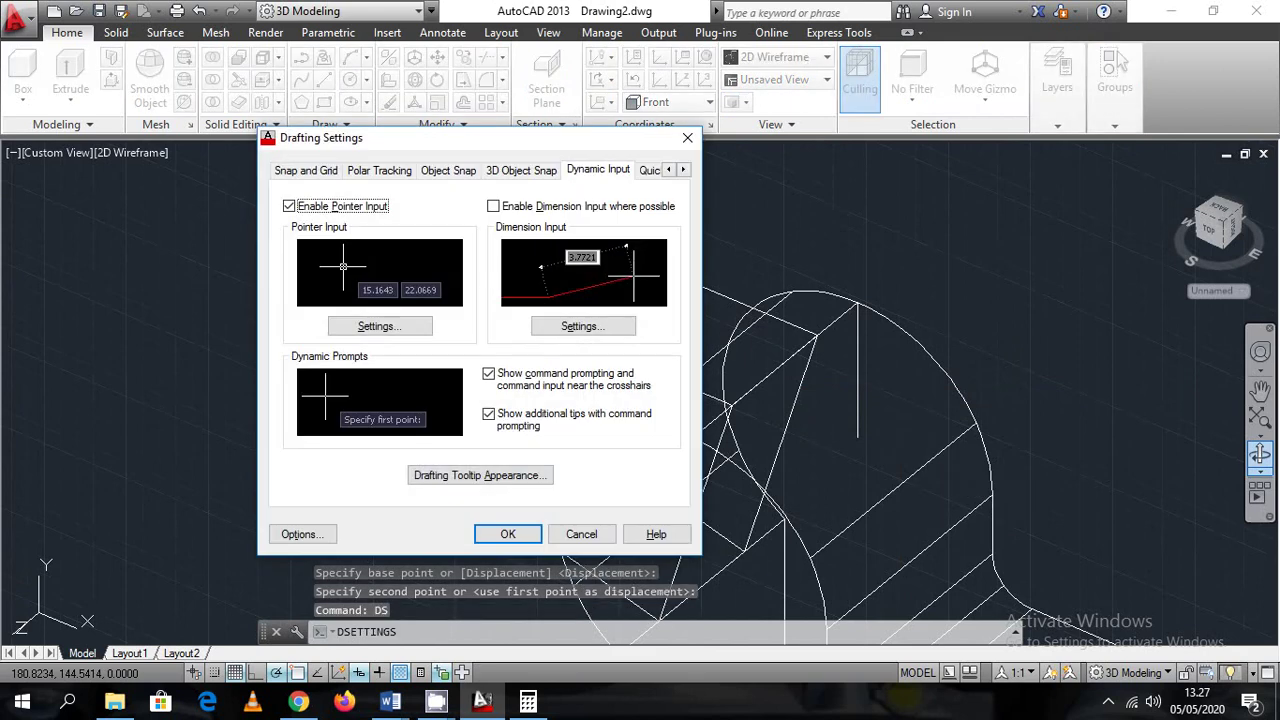
click(472, 172)
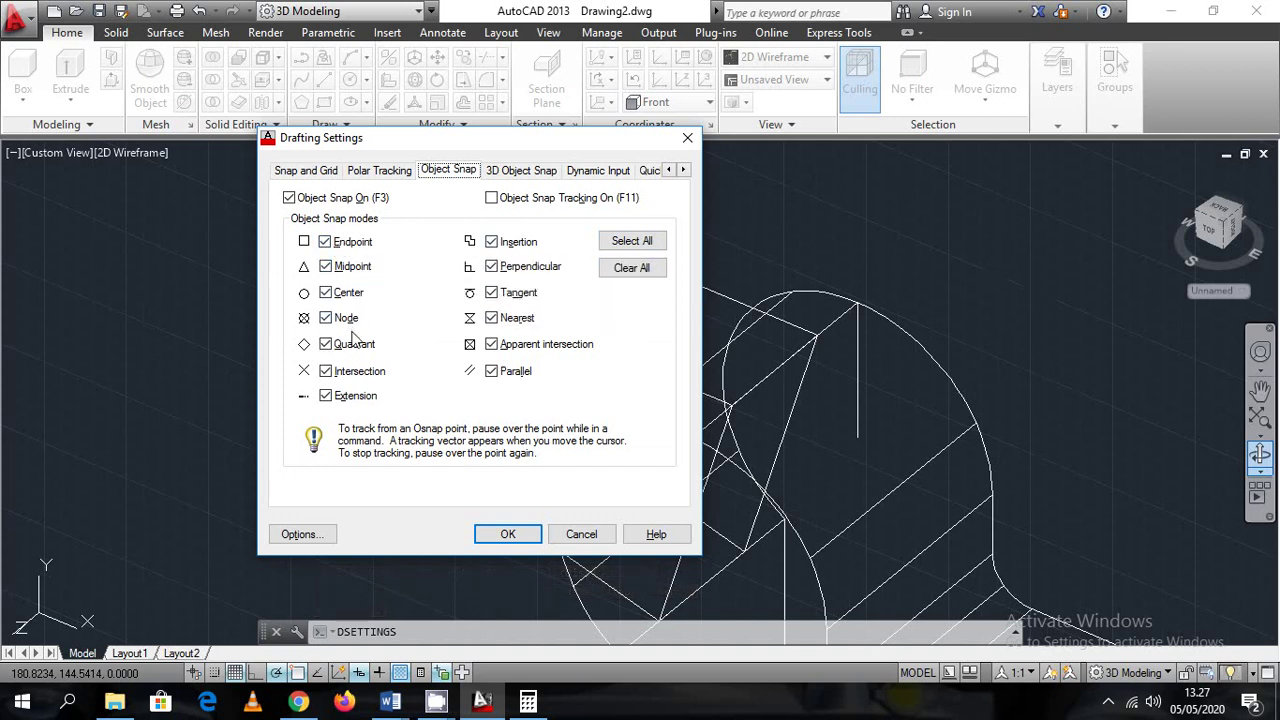
click(632, 241)
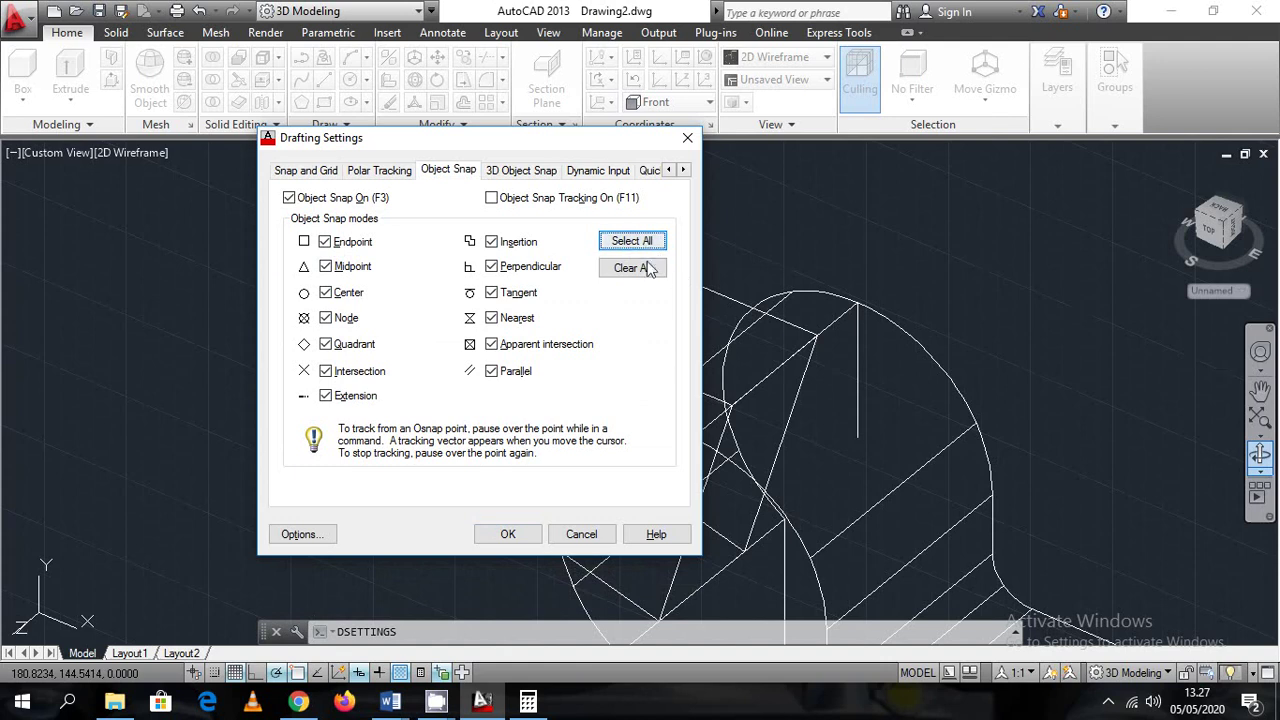
click(648, 267)
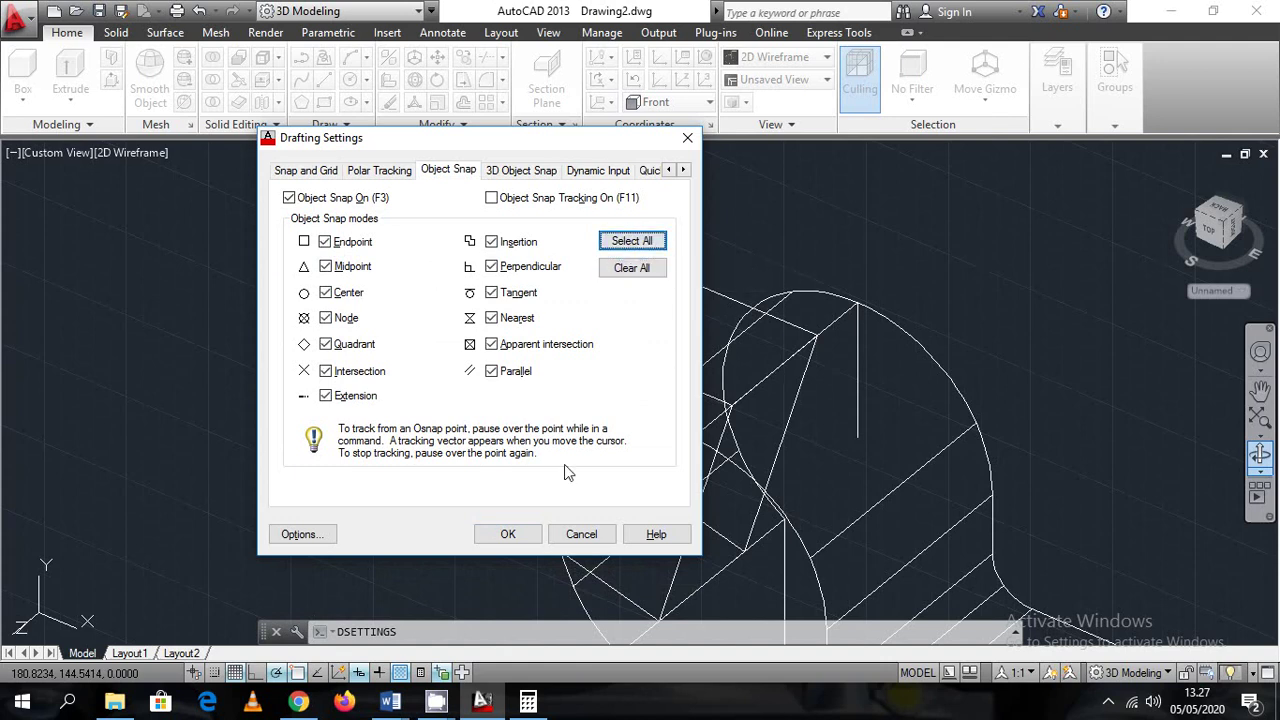
click(506, 535)
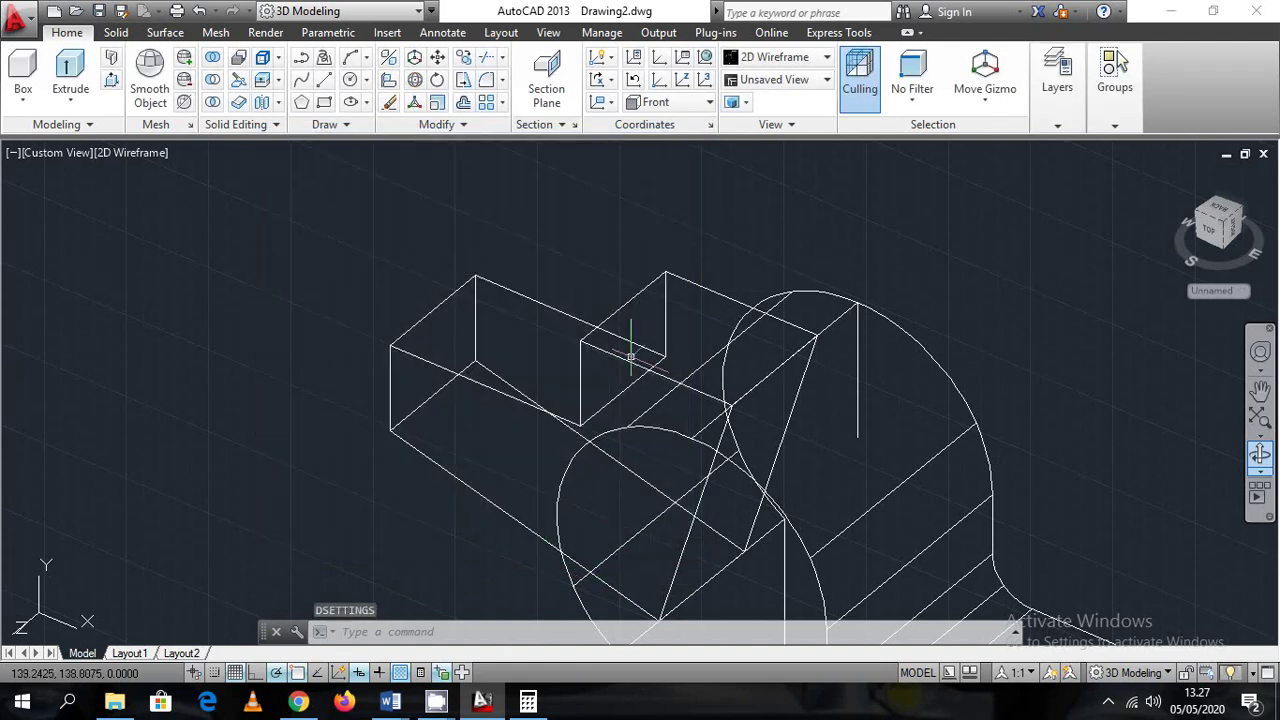
Erase the two construction lines at the bracket's rounded end
middle_drag(708, 352, 650, 321)
click(818, 357)
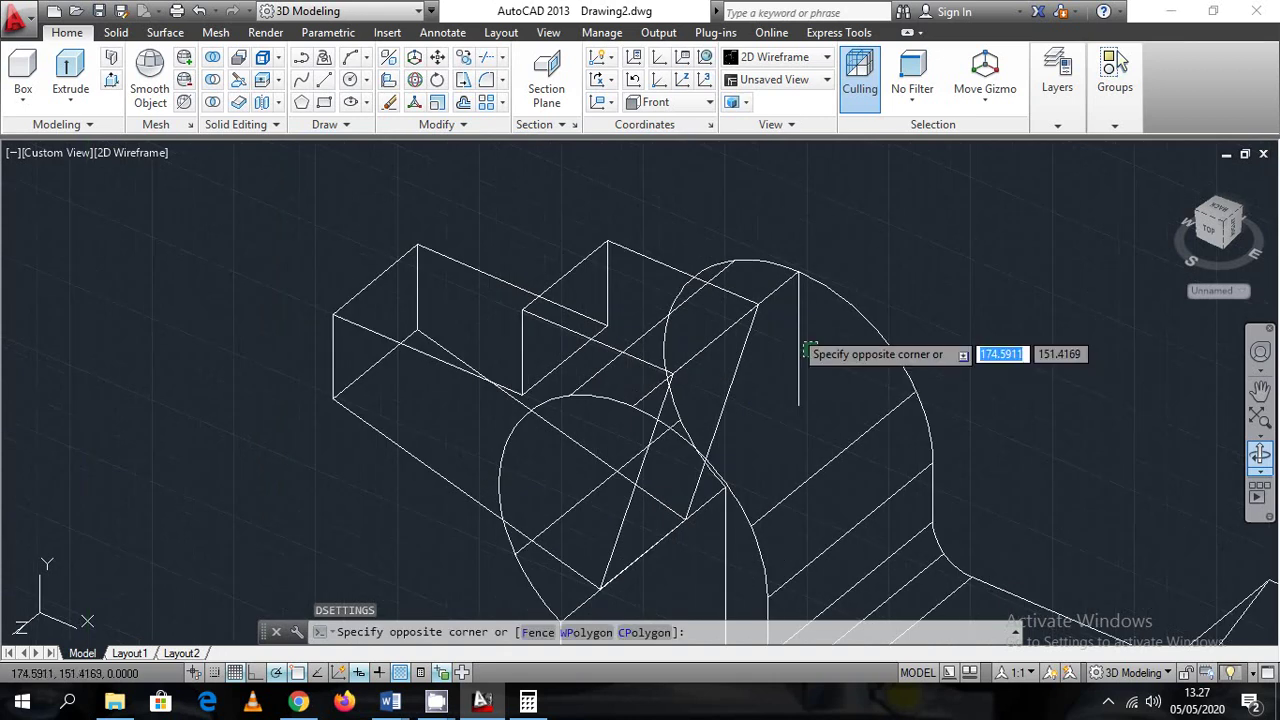
click(767, 298)
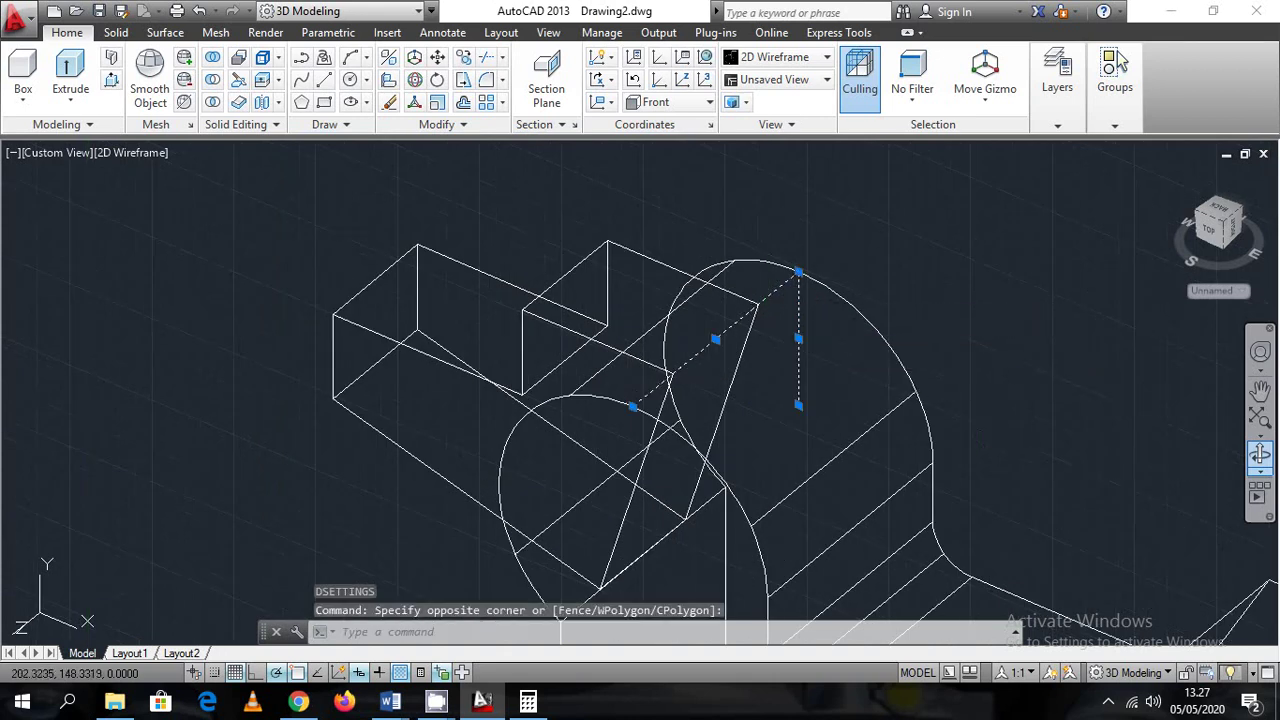
key(Delete)
Union the notched solid with the bracket body
scroll(680, 286, up, 2)
scroll(770, 420, down, 5)
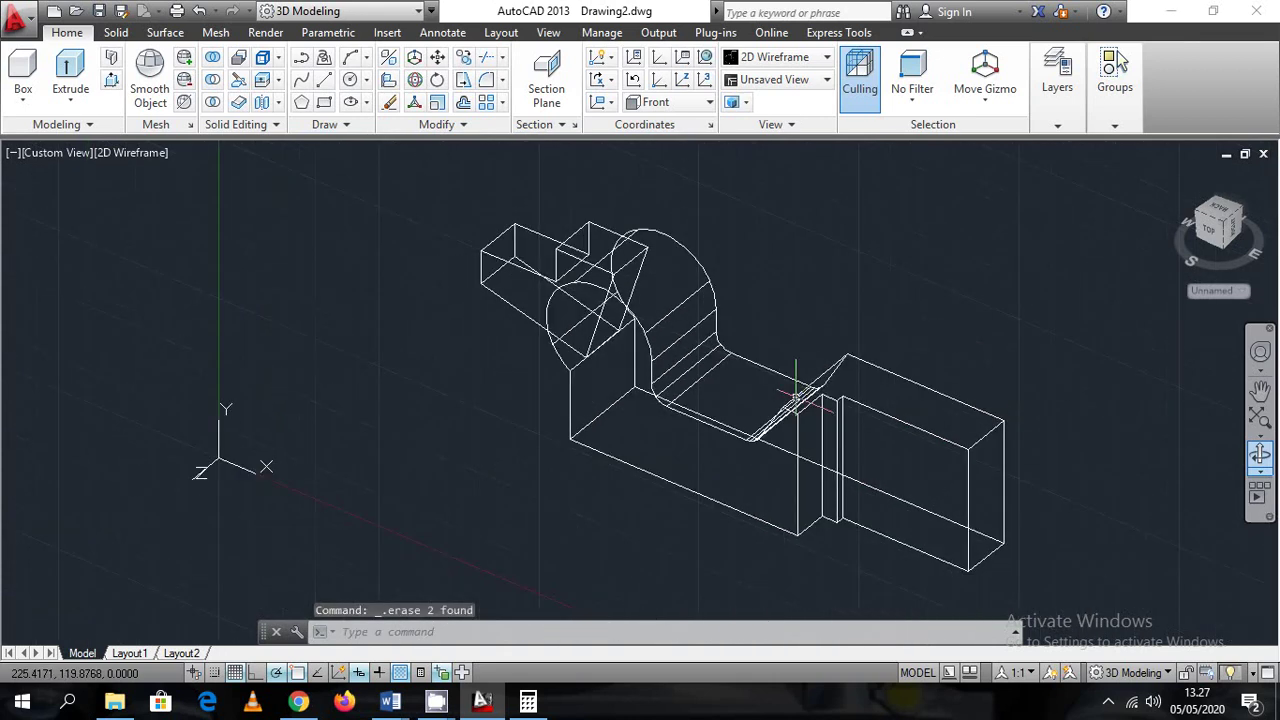
text(u)
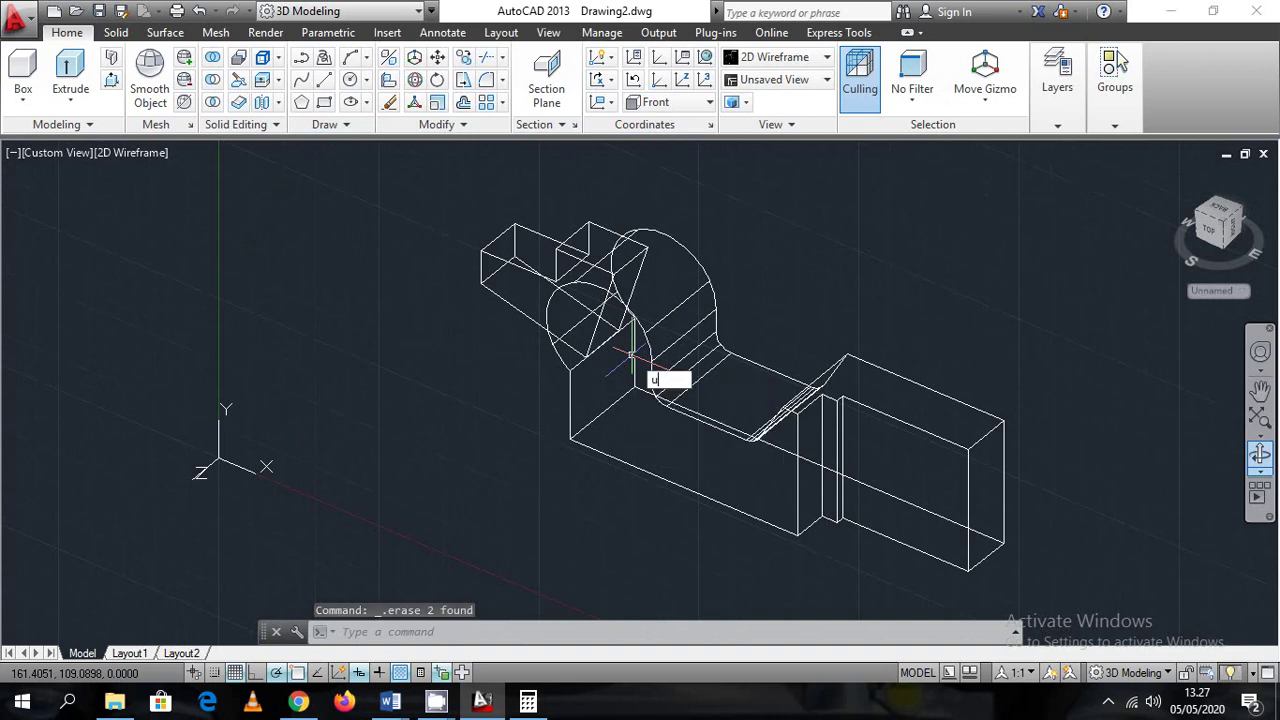
key(Return)
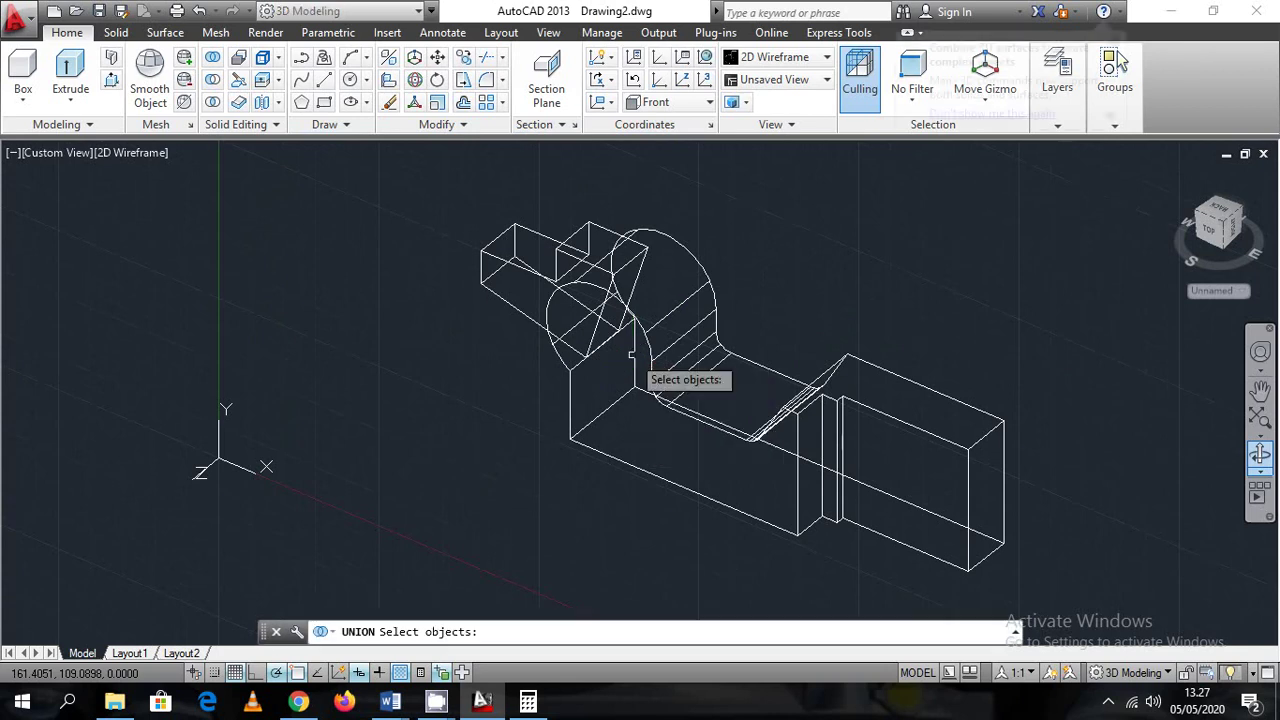
click(545, 262)
click(550, 268)
click(465, 255)
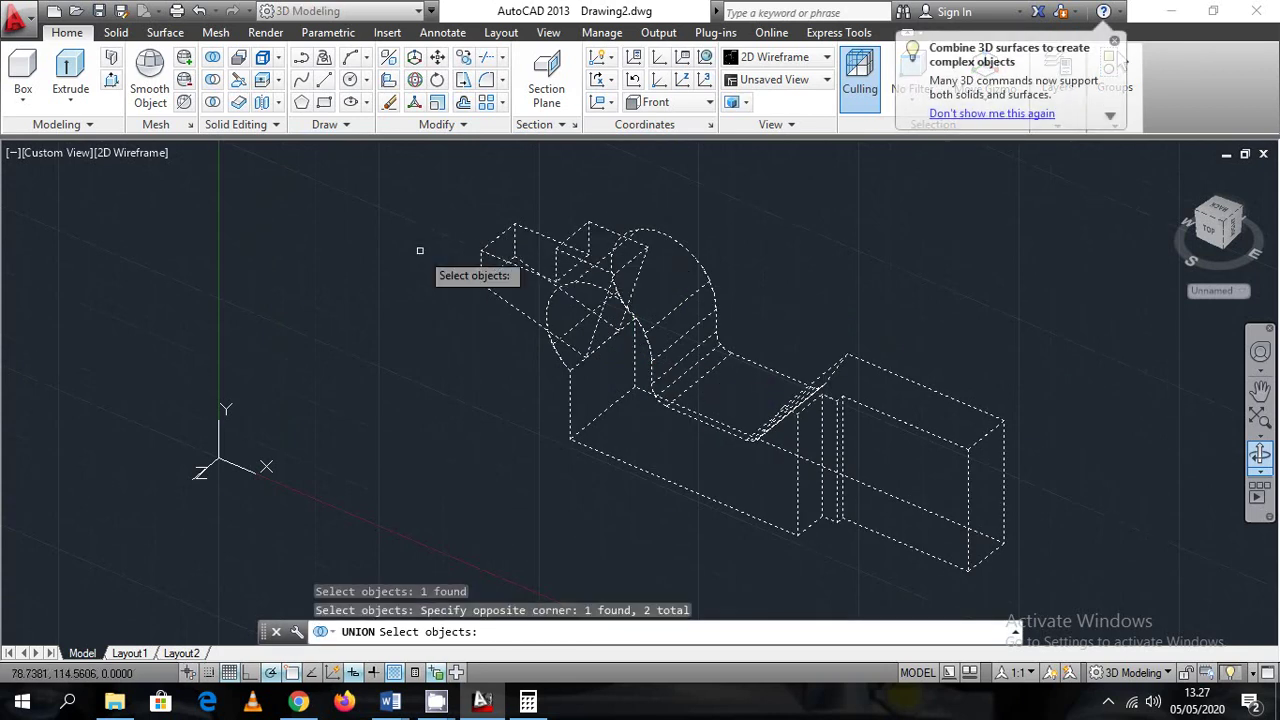
key(Return)
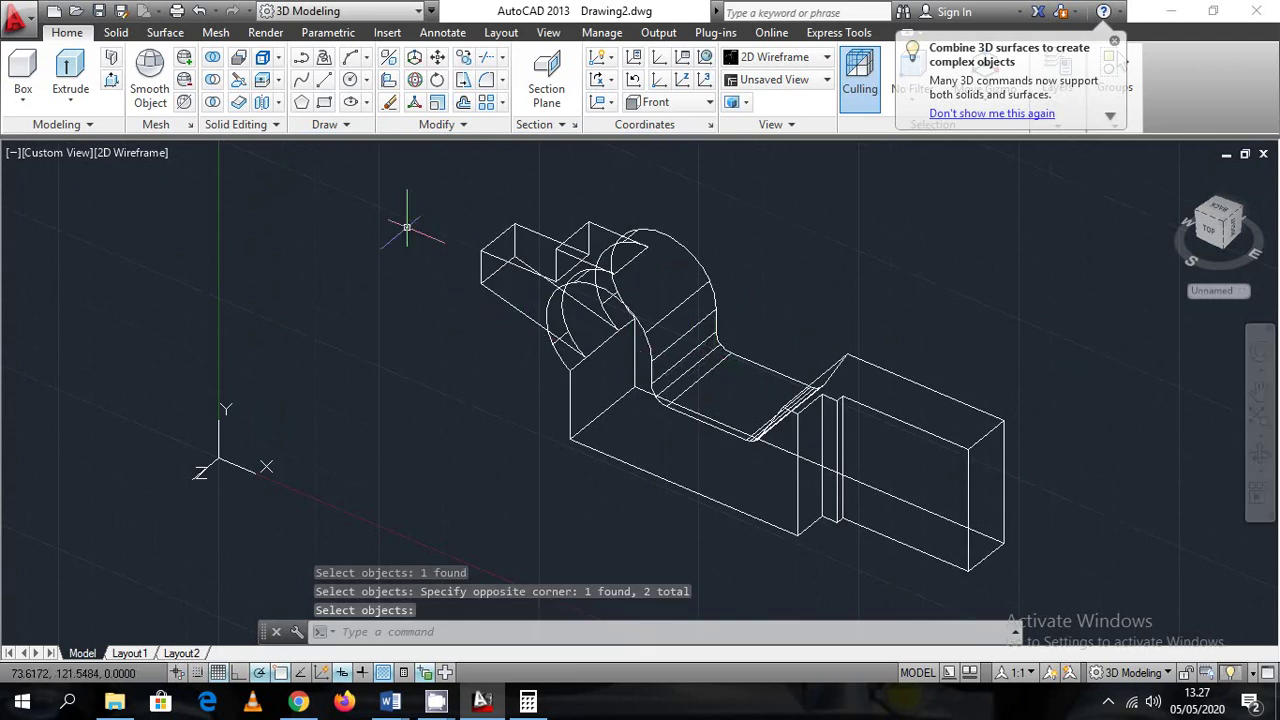
Set the Front view and draw a circle of diameter 41 in the empty space above the bracket
click(38, 153)
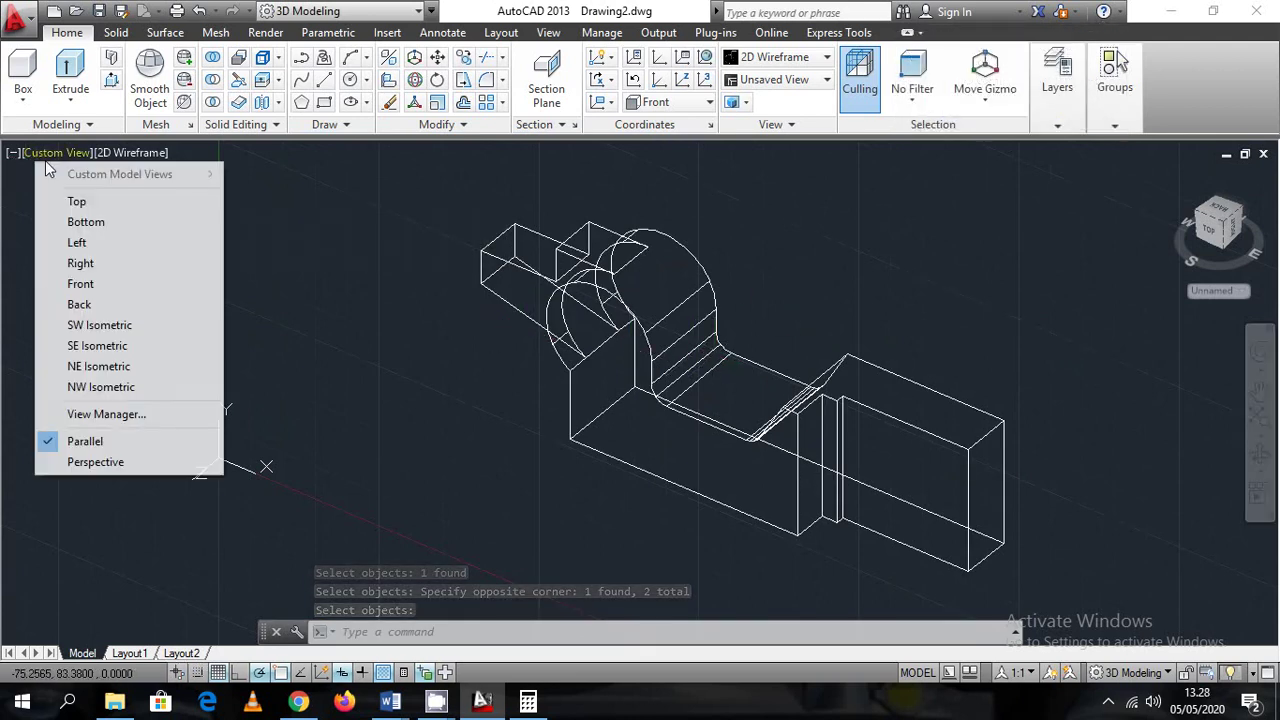
click(97, 346)
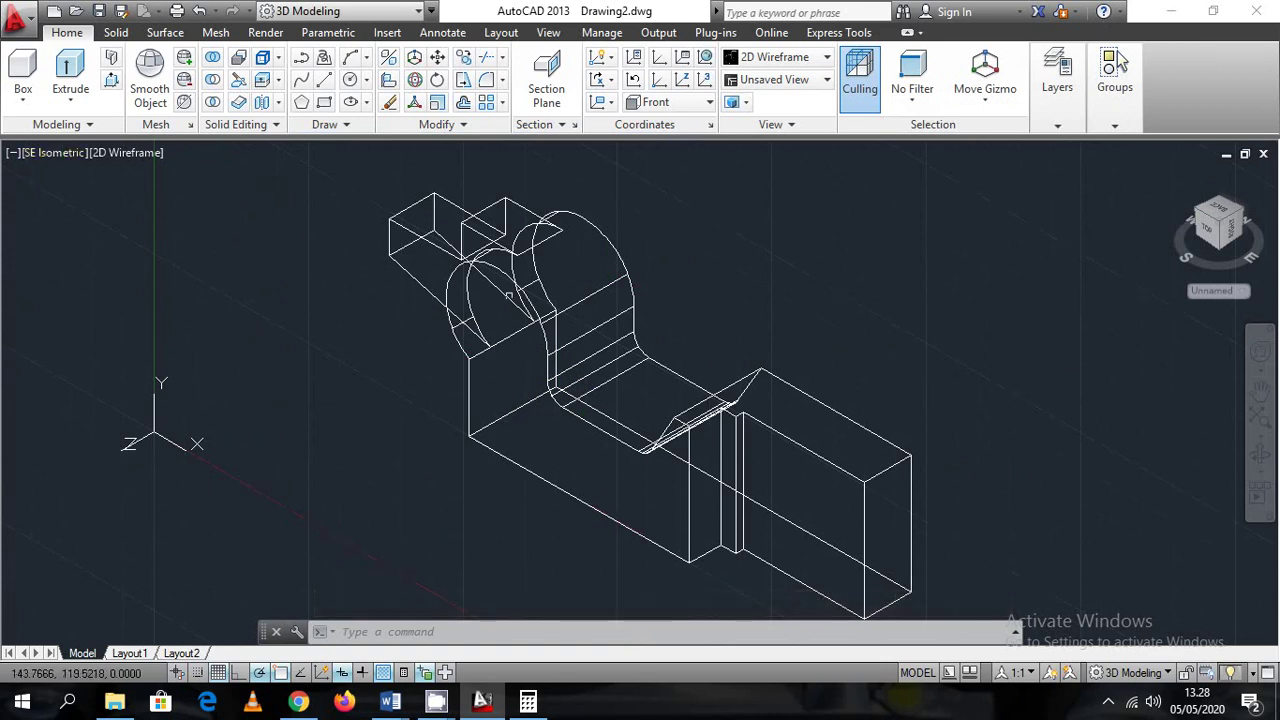
click(45, 151)
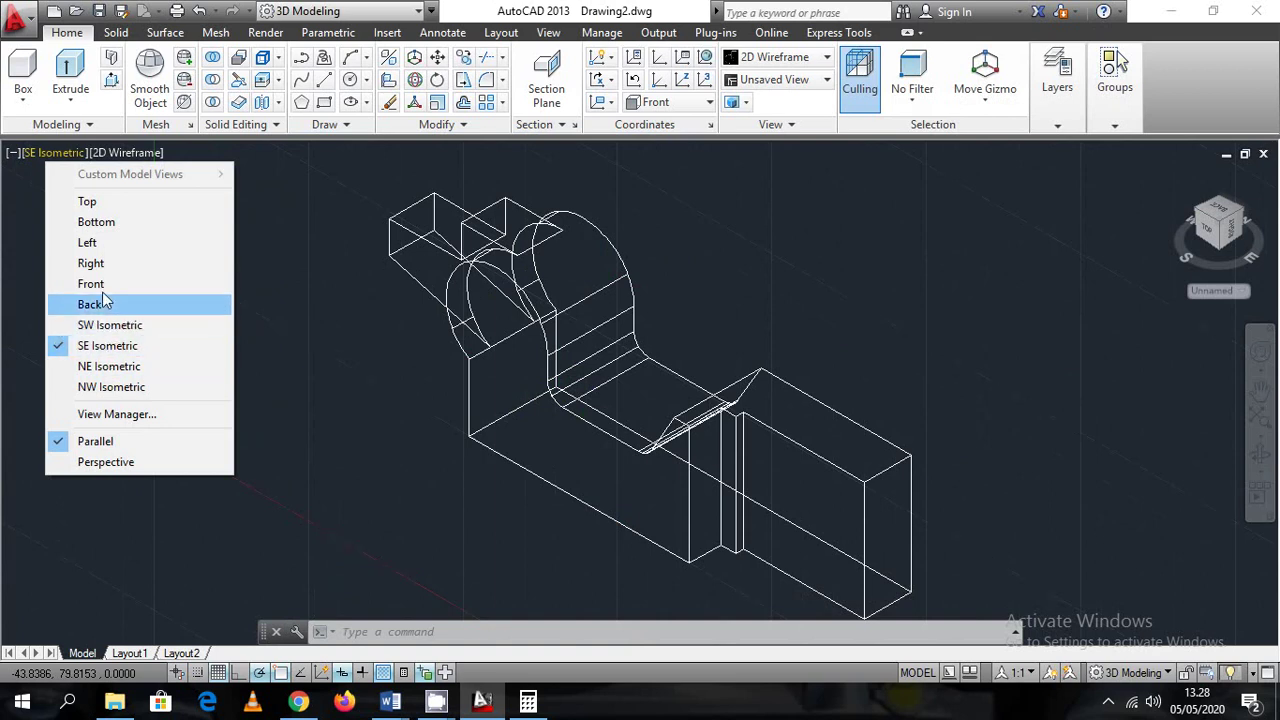
click(92, 285)
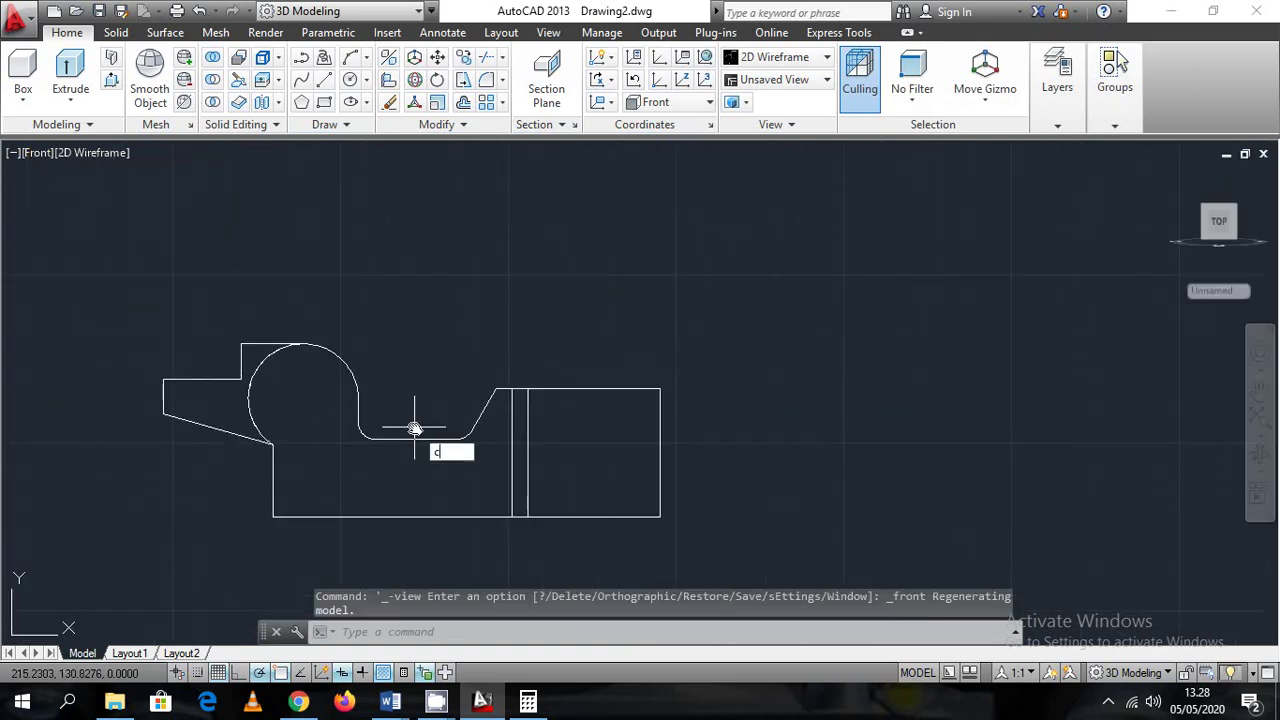
key(Return)
click(545, 230)
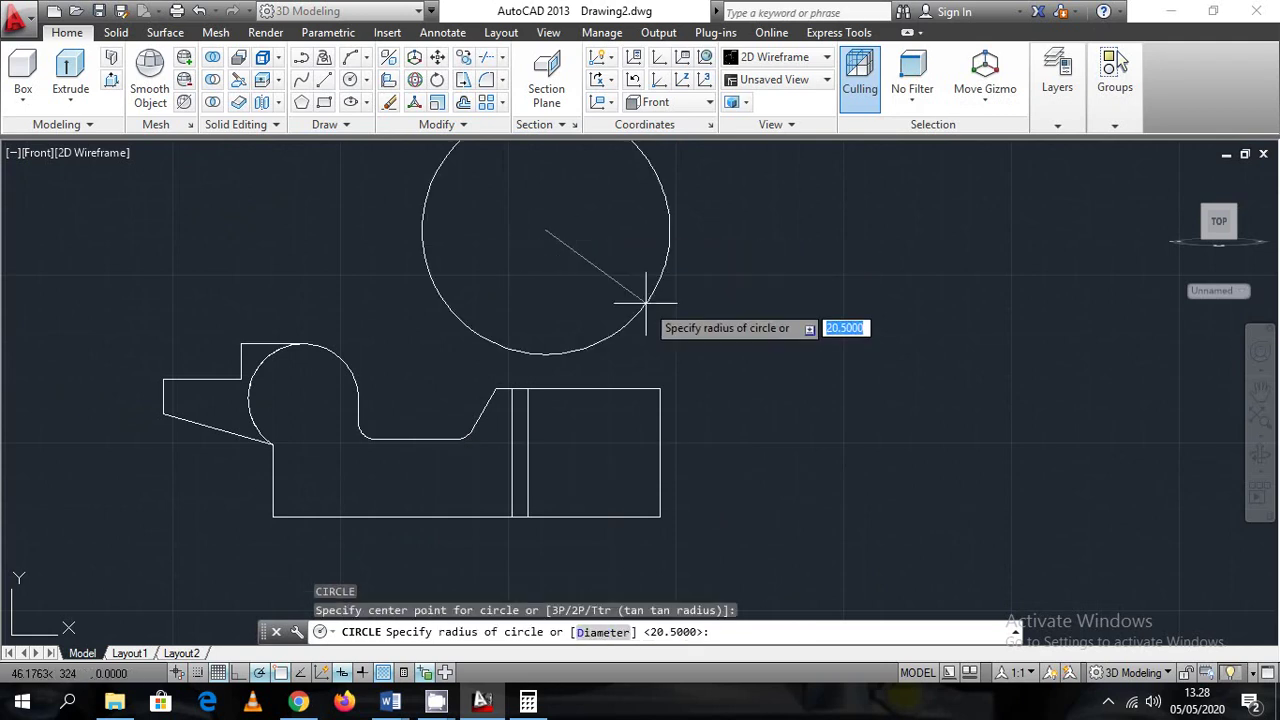
key(Return)
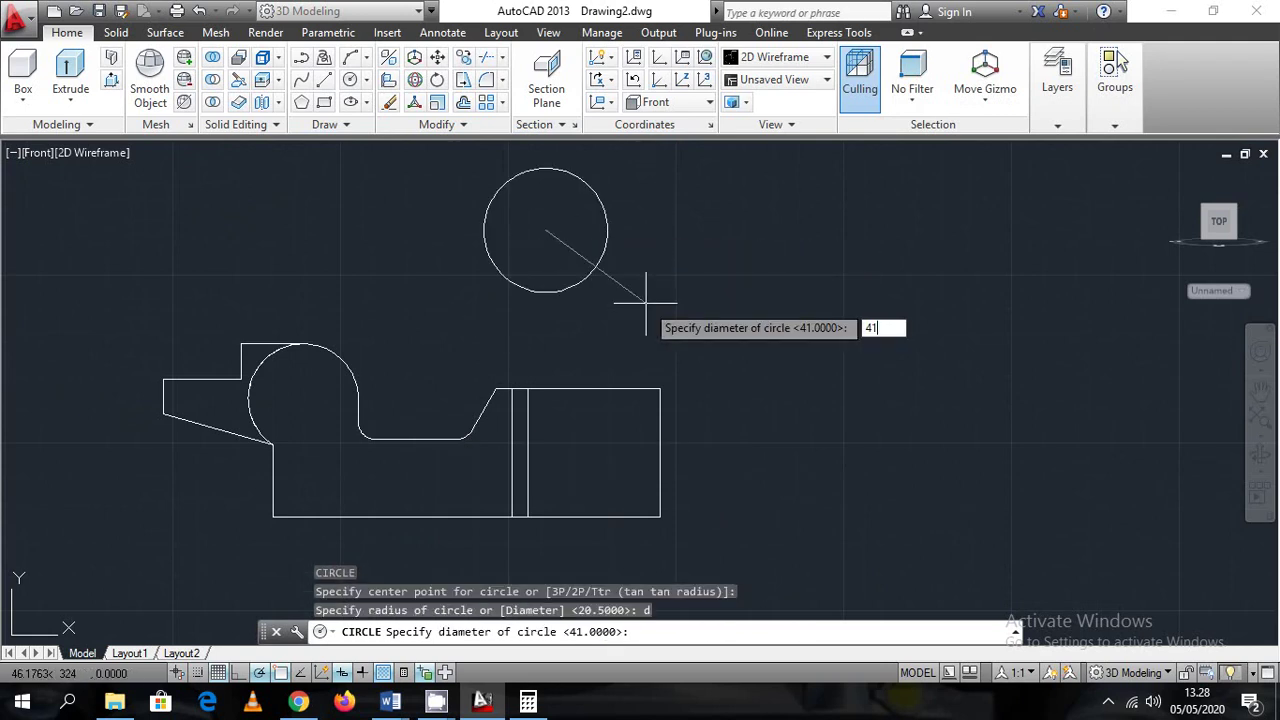
key(Return)
Check the hole size in the Word module drawing and draw a circle of diameter 28 beside the first circle
key(Return)
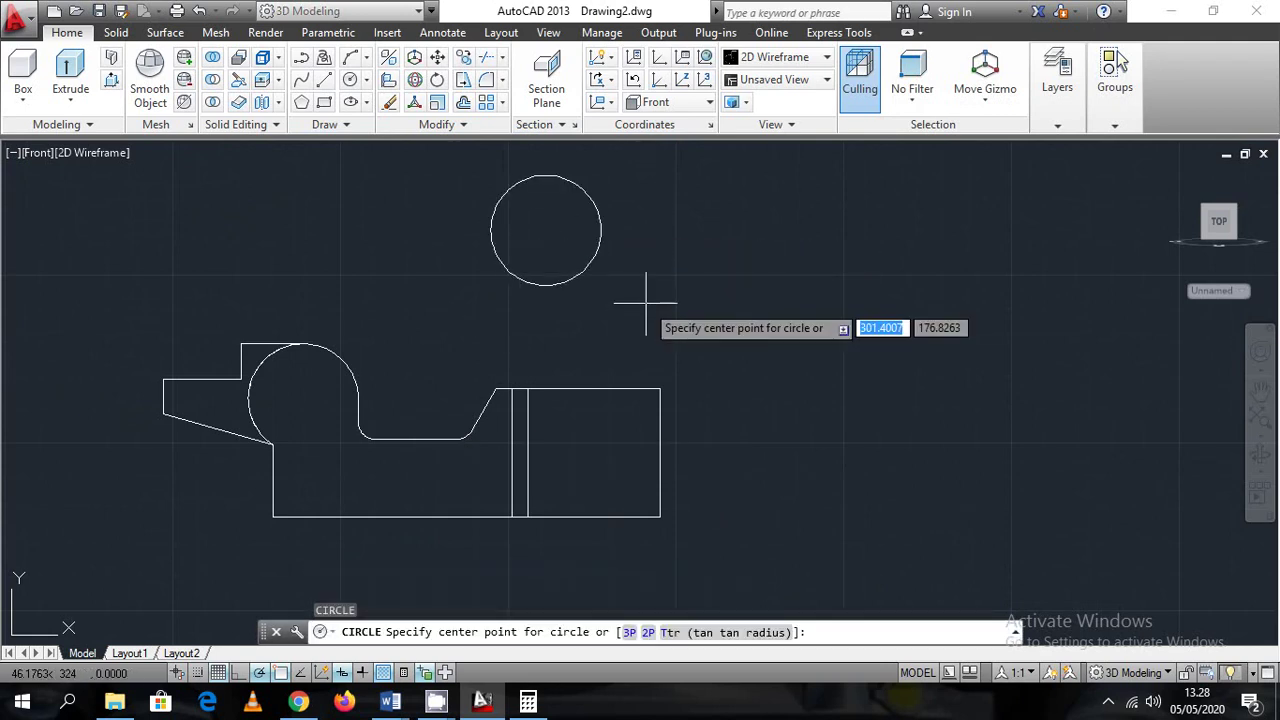
click(645, 304)
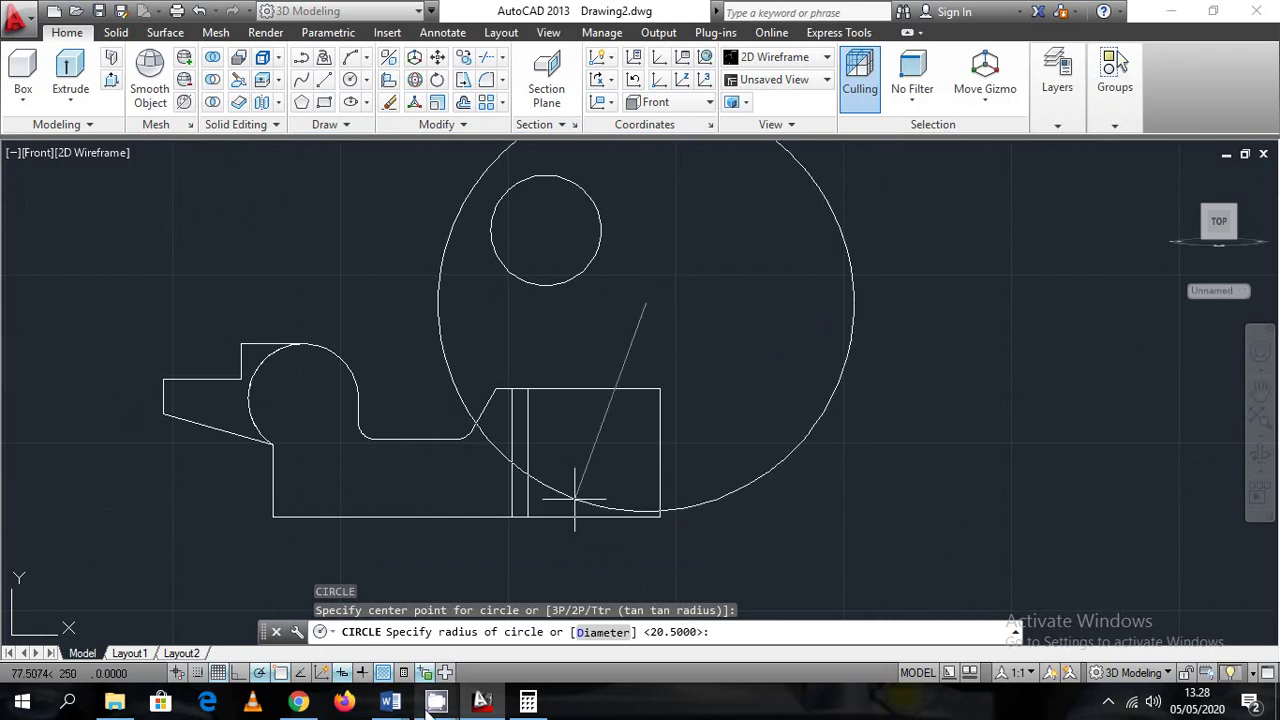
click(482, 703)
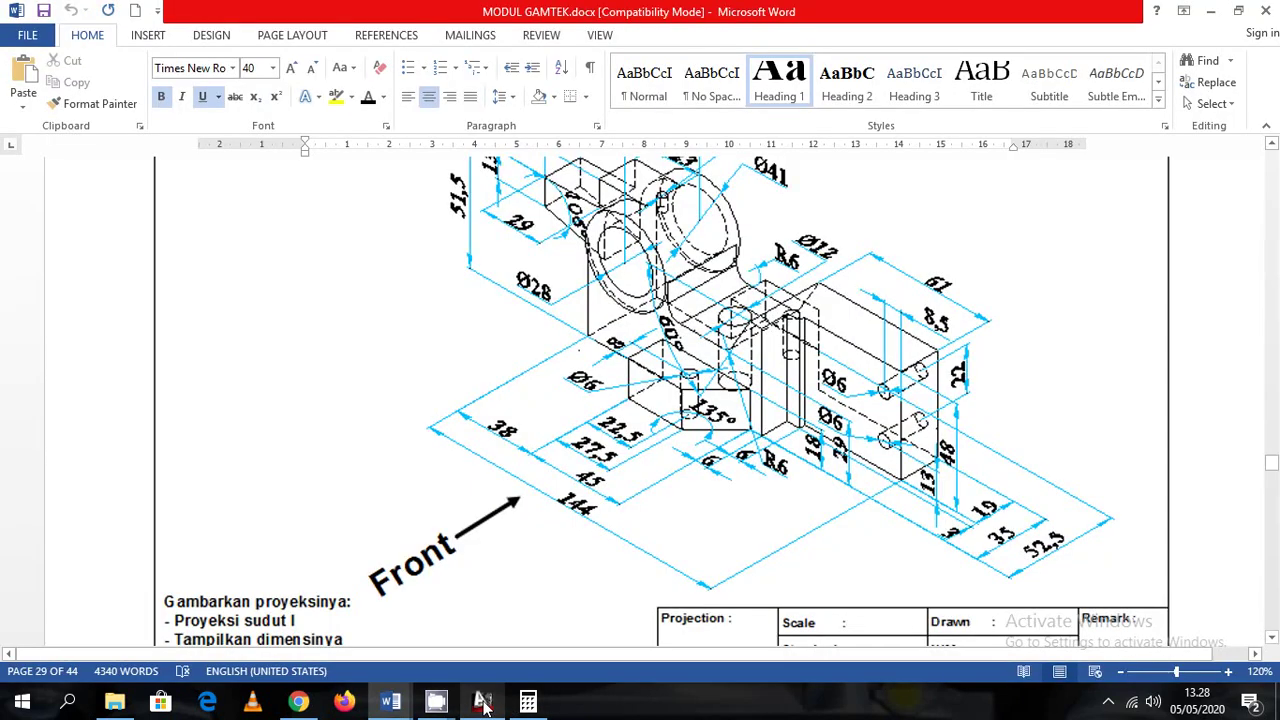
click(482, 703)
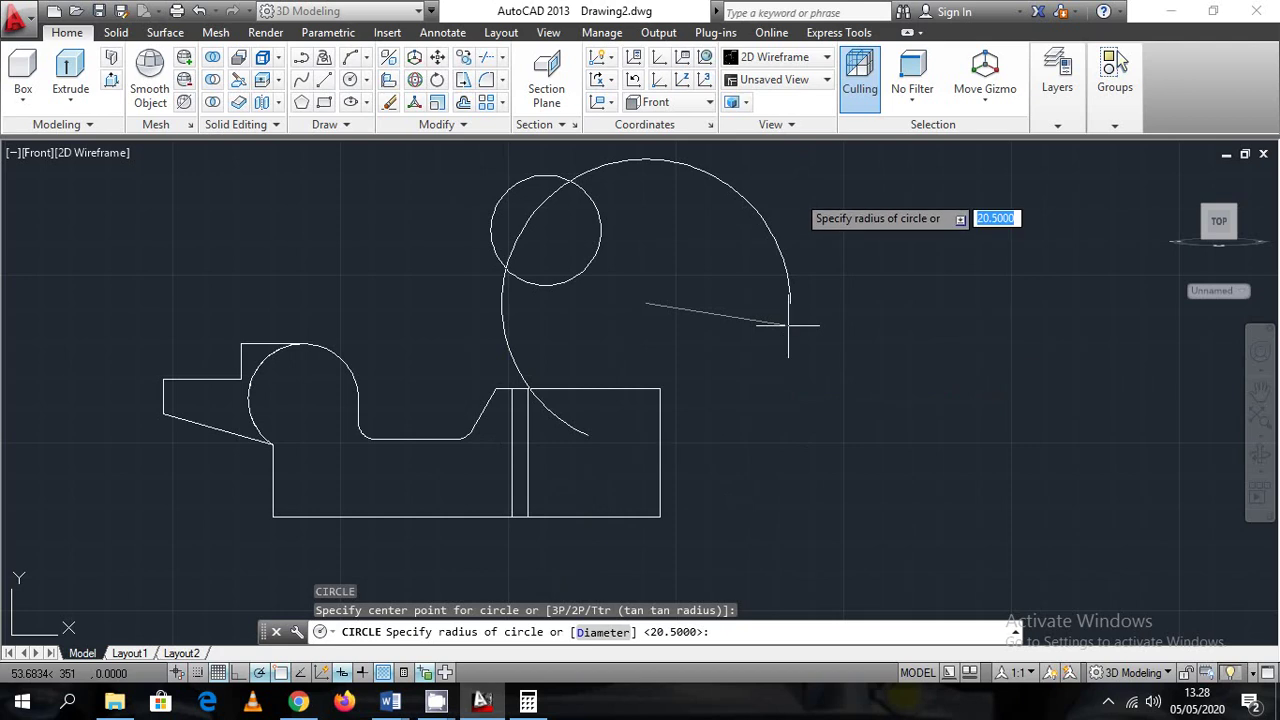
text(d)
key(Return)
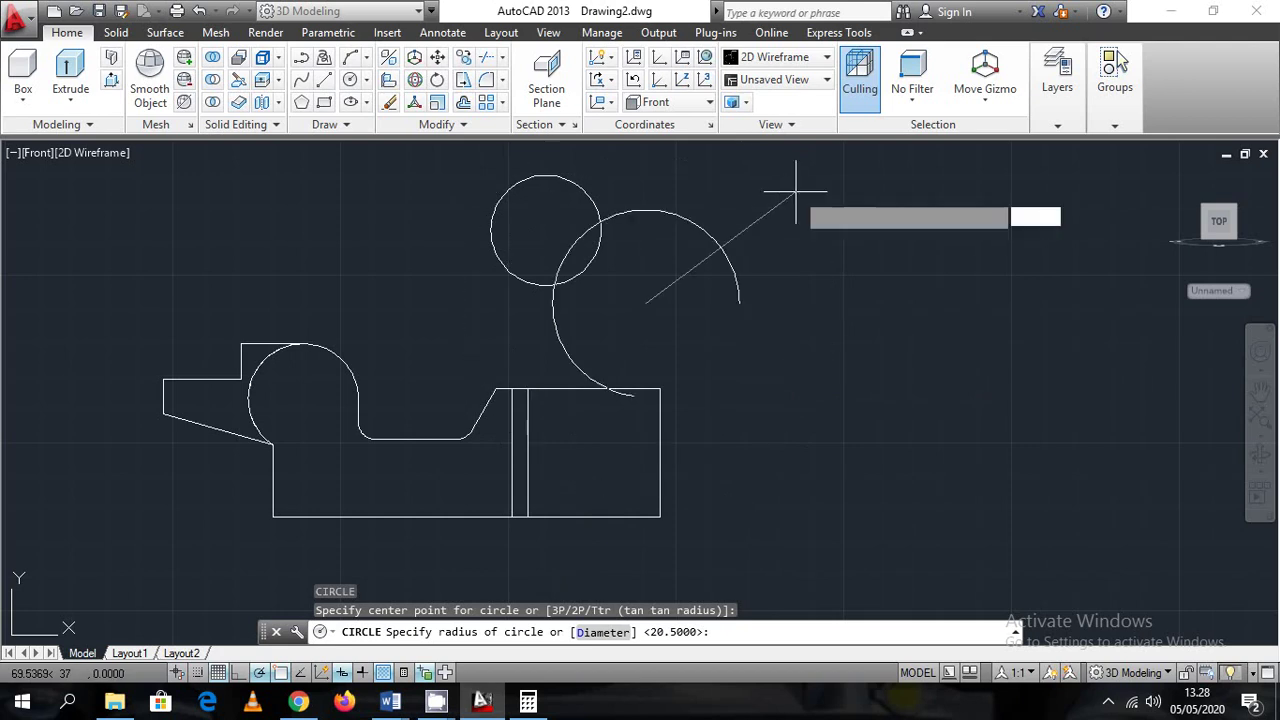
text(28)
key(Return)
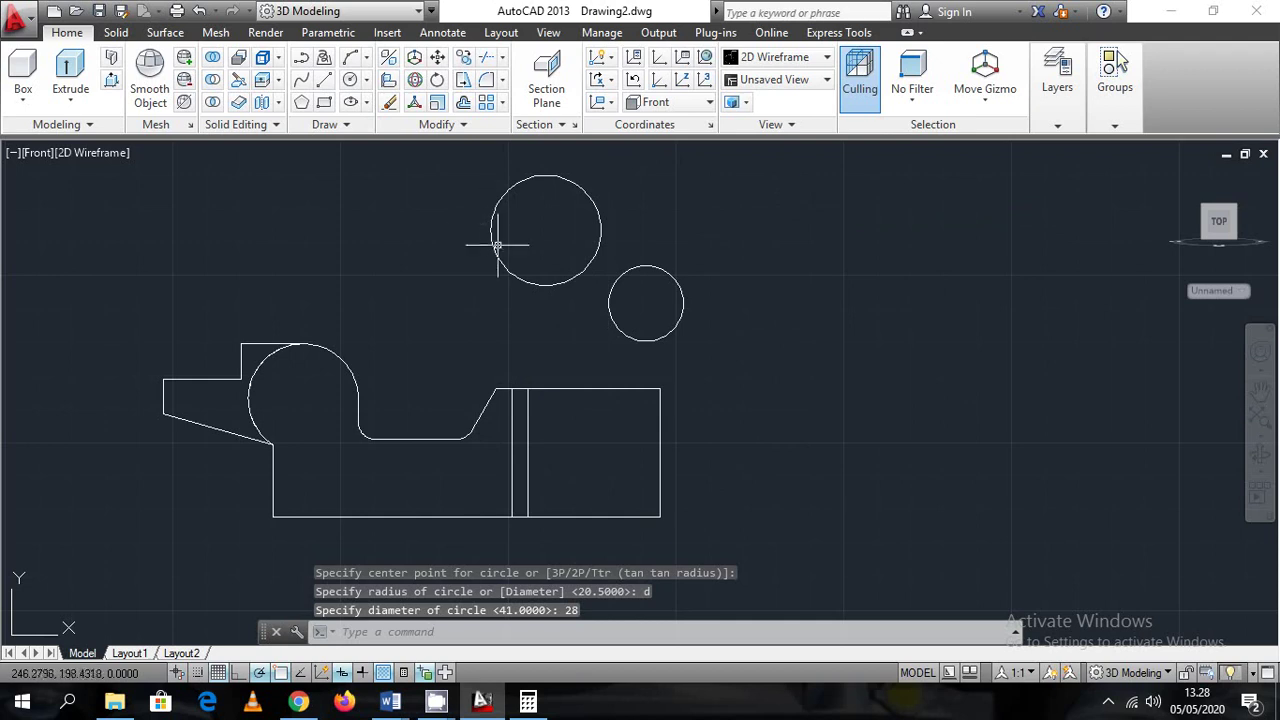
click(30, 166)
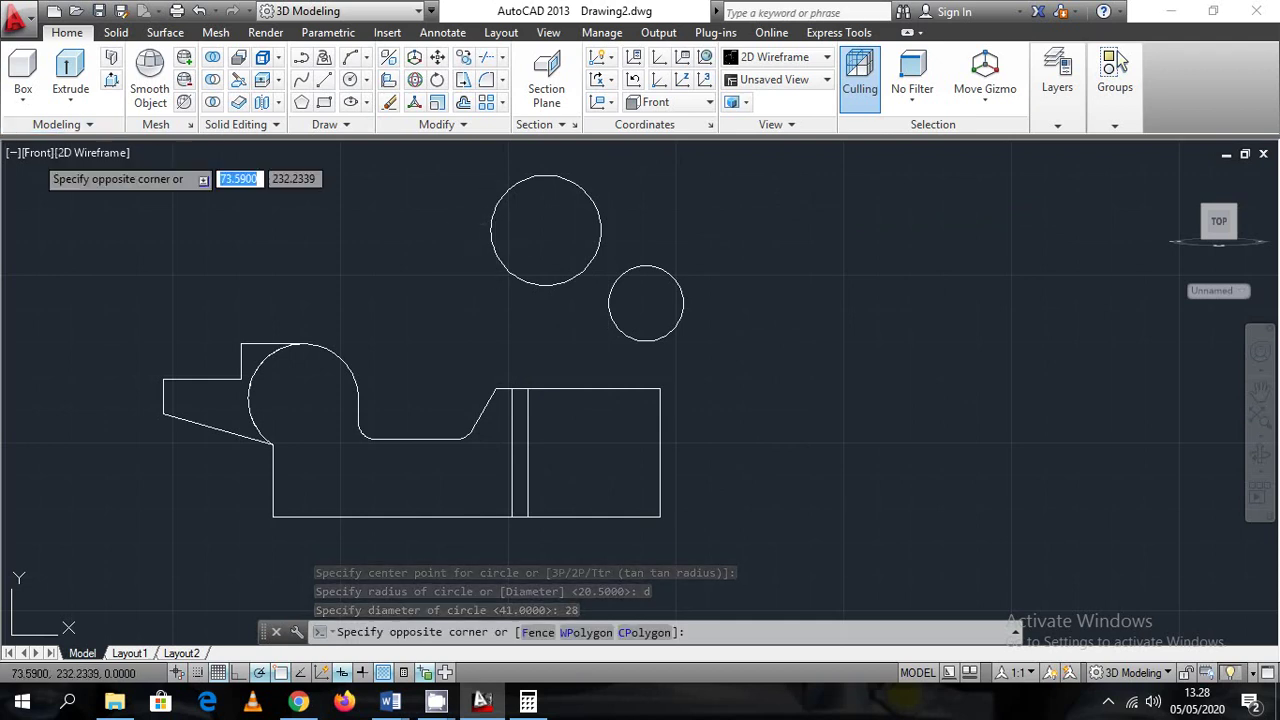
key(Escape)
key(Escape)
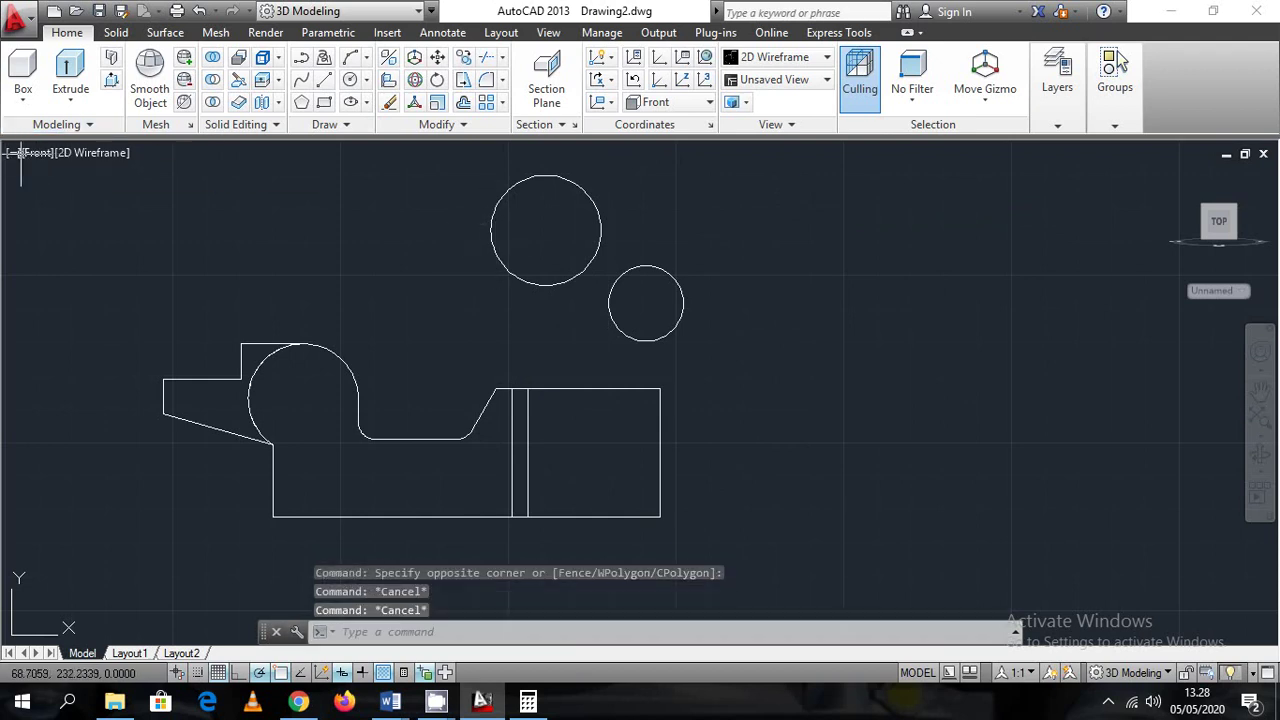
key(Escape)
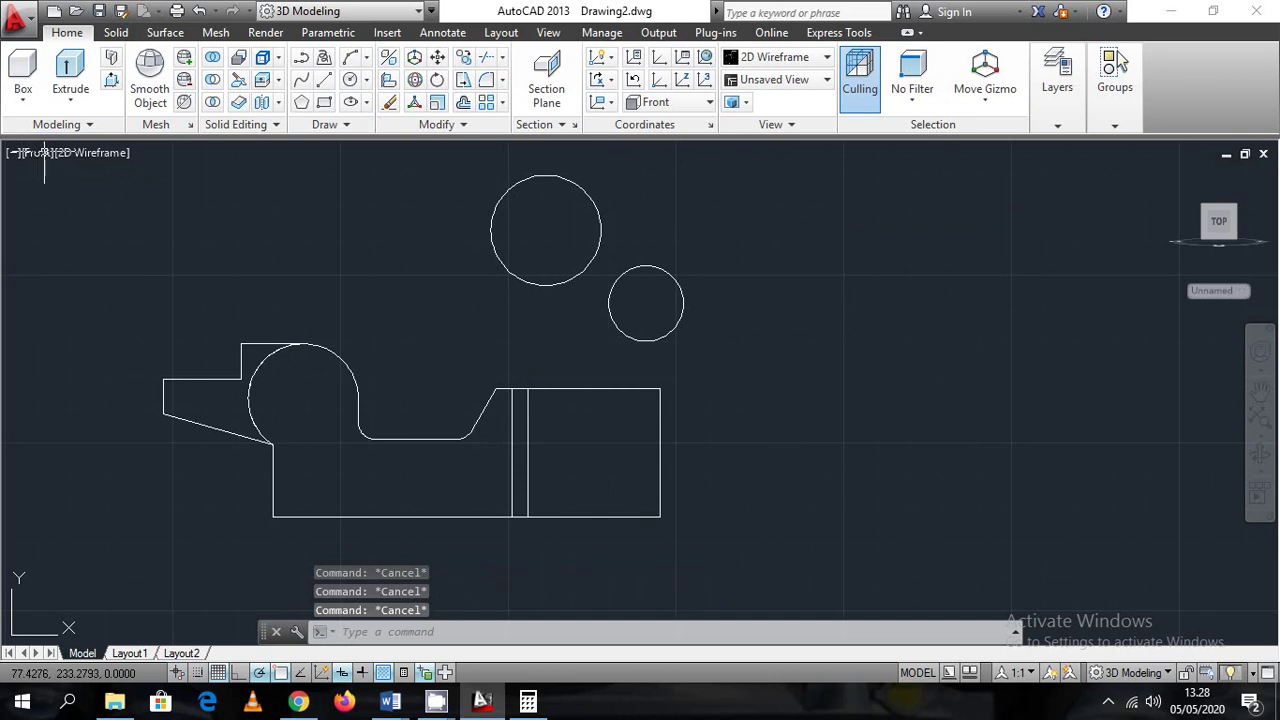
click(44, 160)
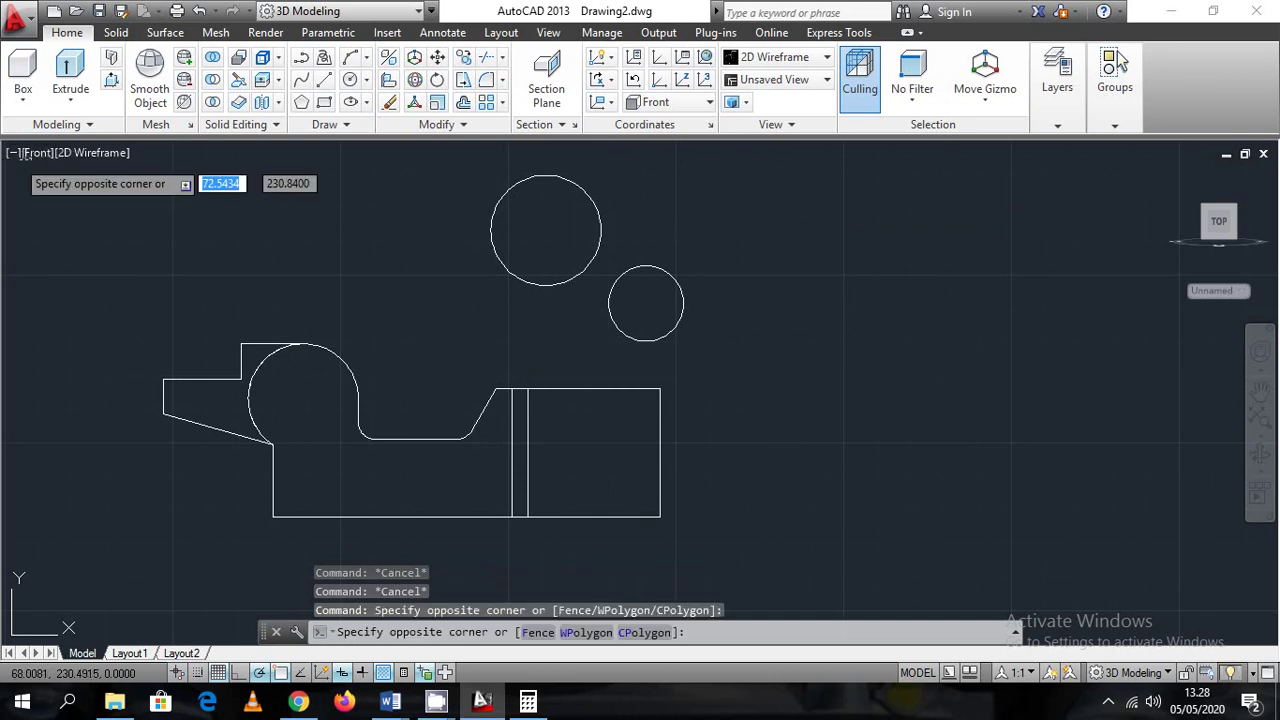
click(48, 166)
click(52, 170)
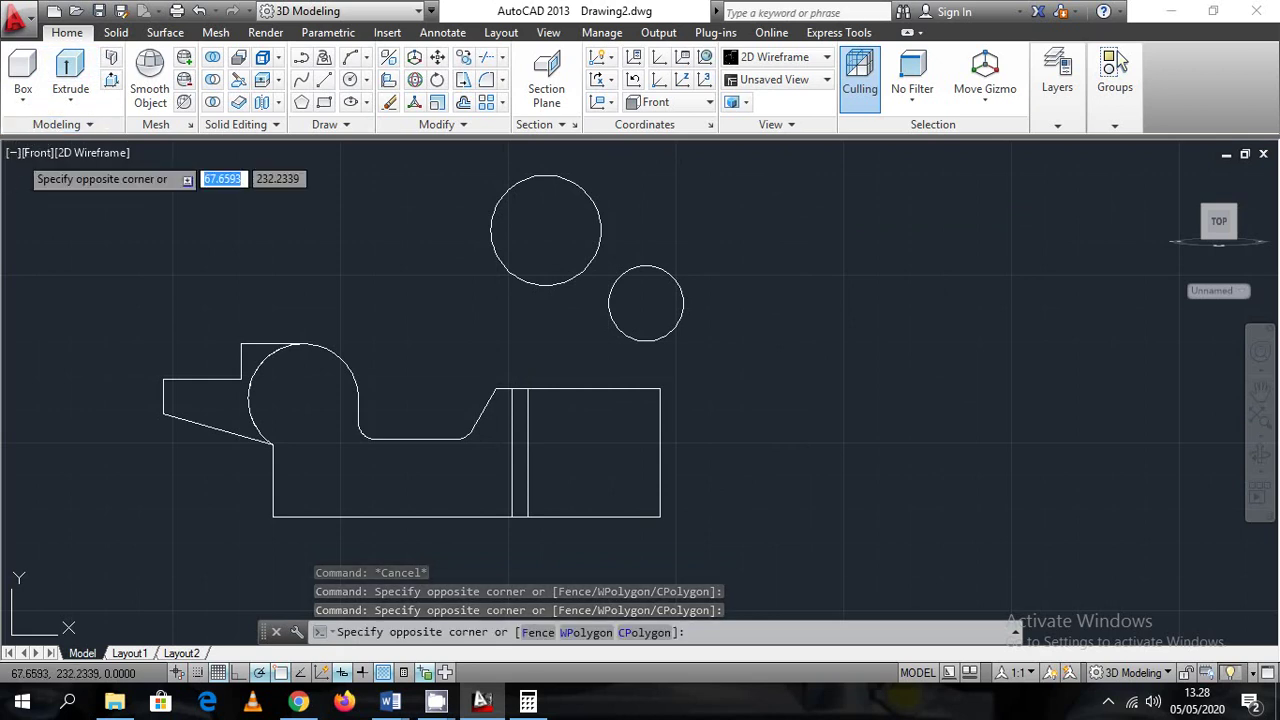
key(Escape)
key(Escape)
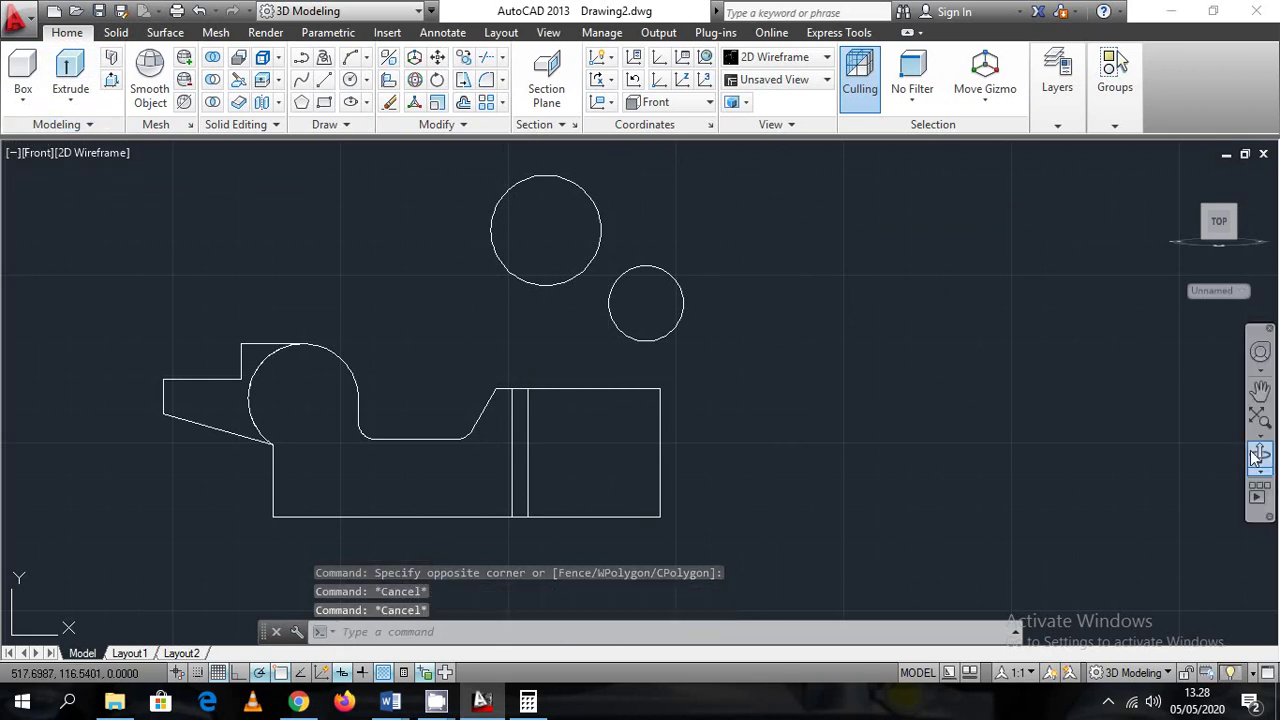
Set the SE Isometric view and extrude the circle of diameter 41 to a height of 38
click(1259, 456)
drag(929, 409, 800, 518)
key(Escape)
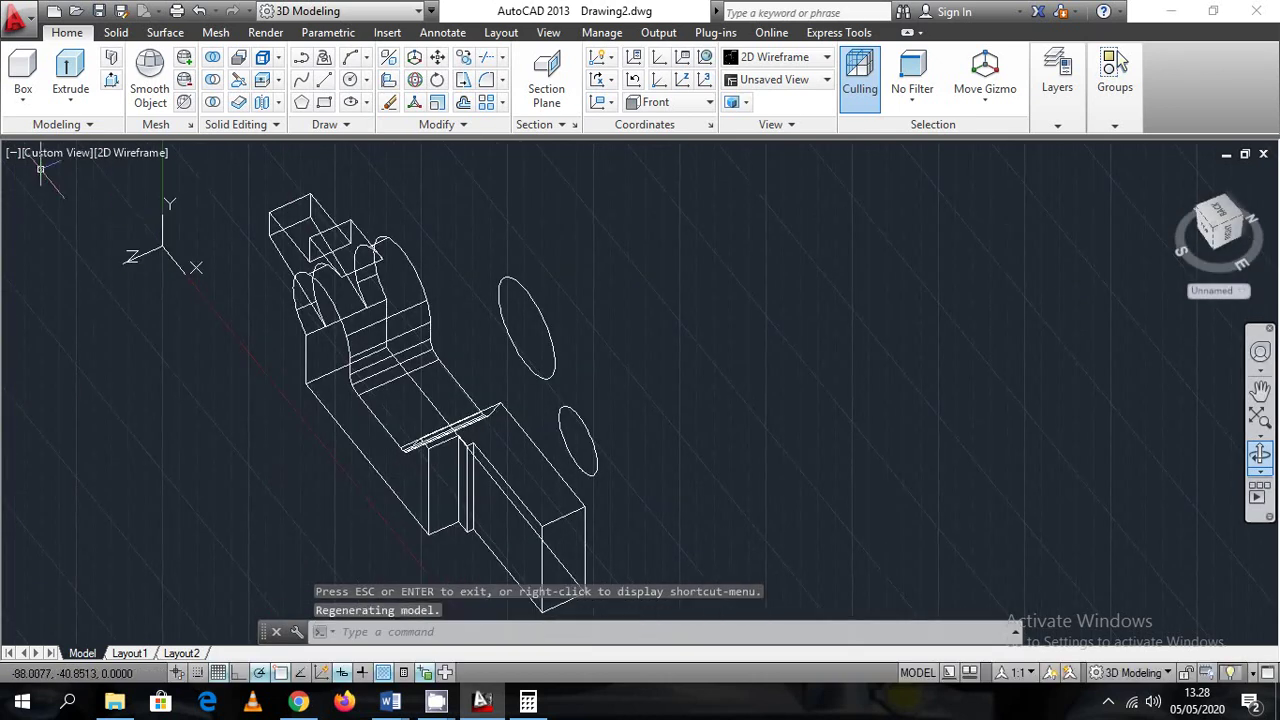
click(37, 152)
click(99, 345)
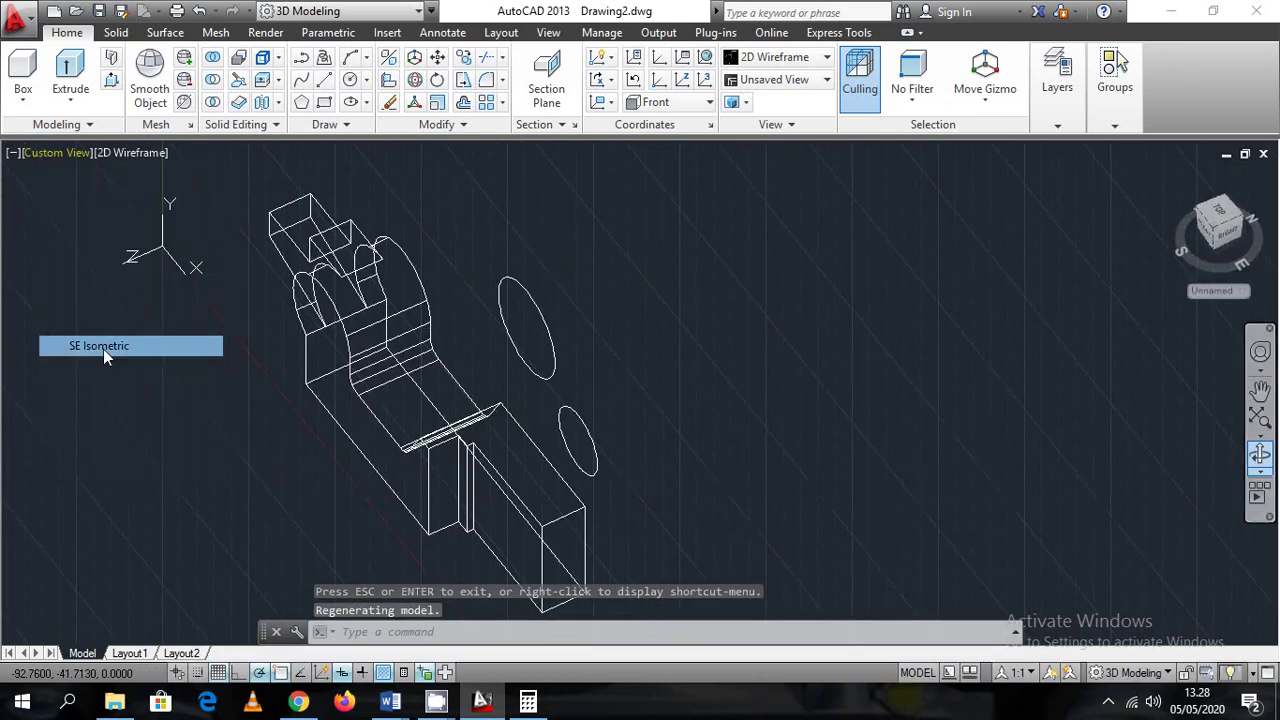
middle_drag(669, 358, 638, 325)
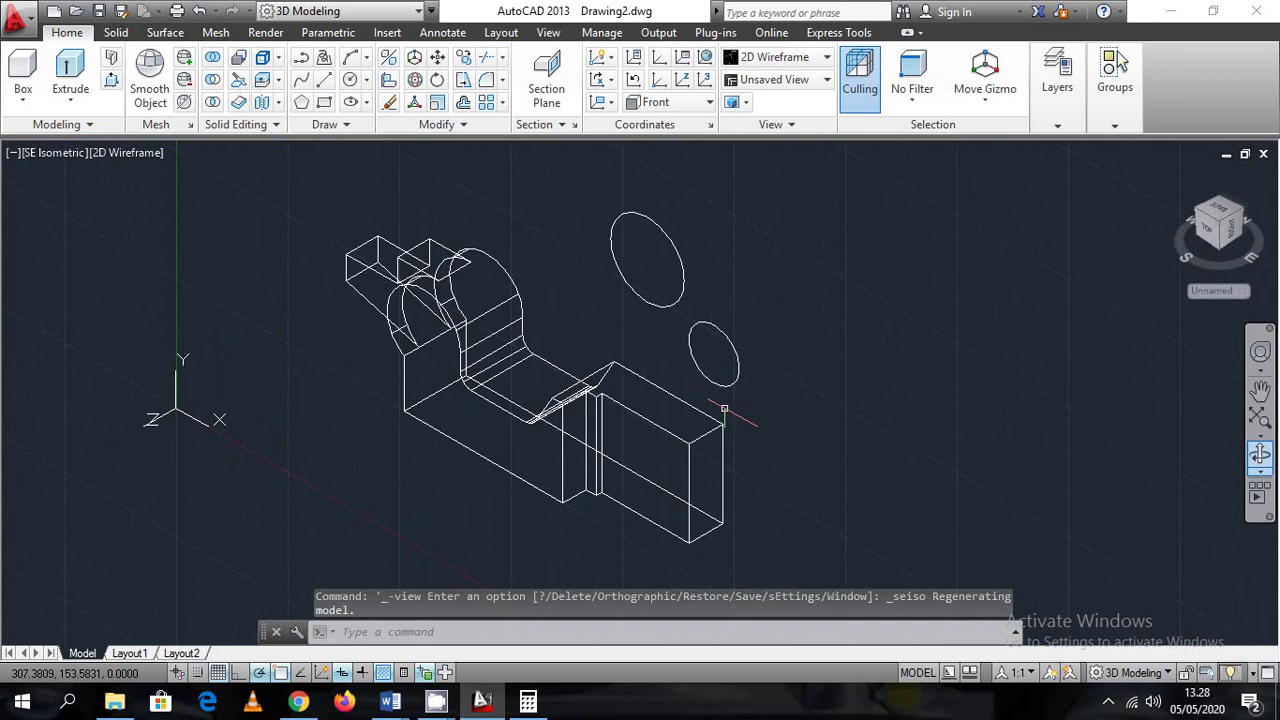
key(Return)
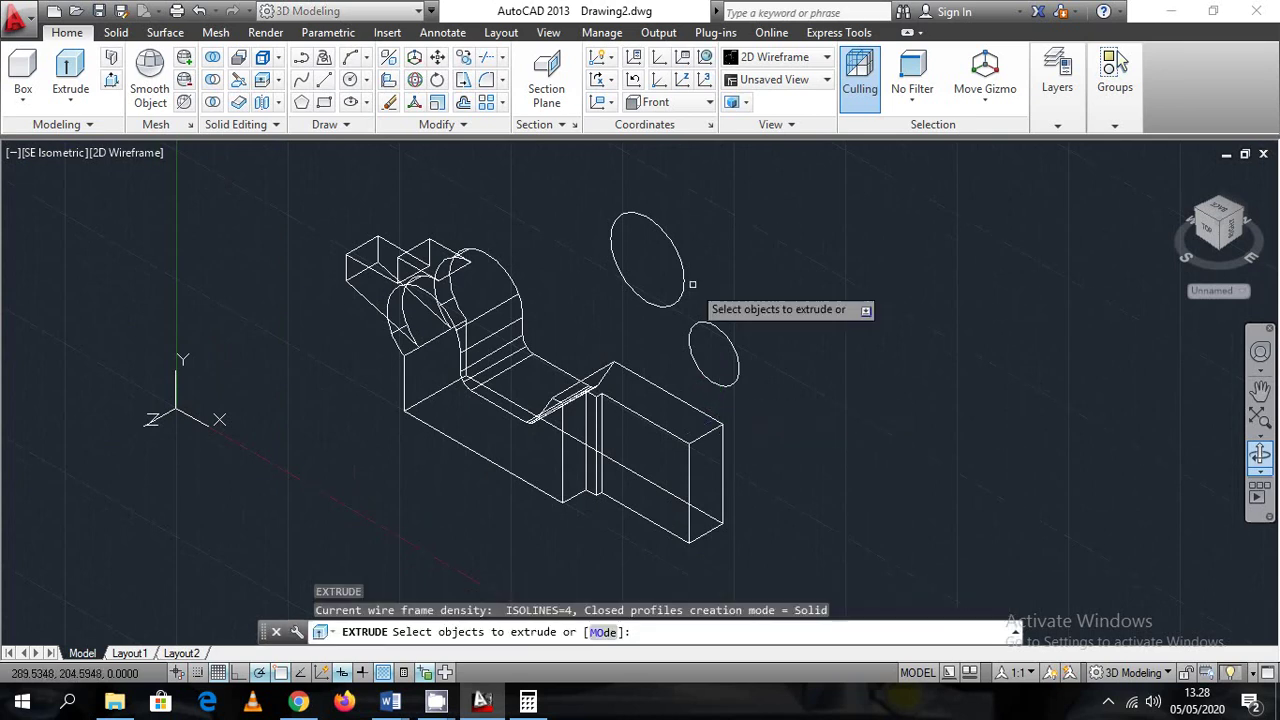
click(683, 284)
key(Return)
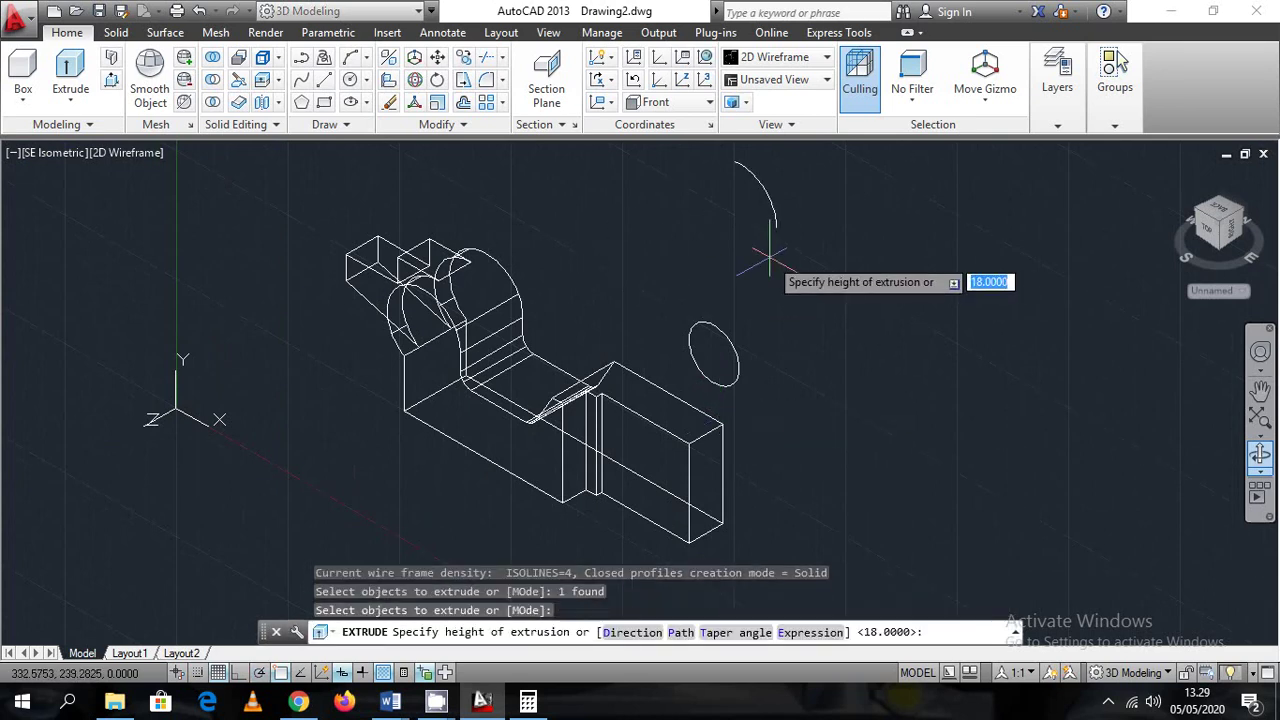
key(Return)
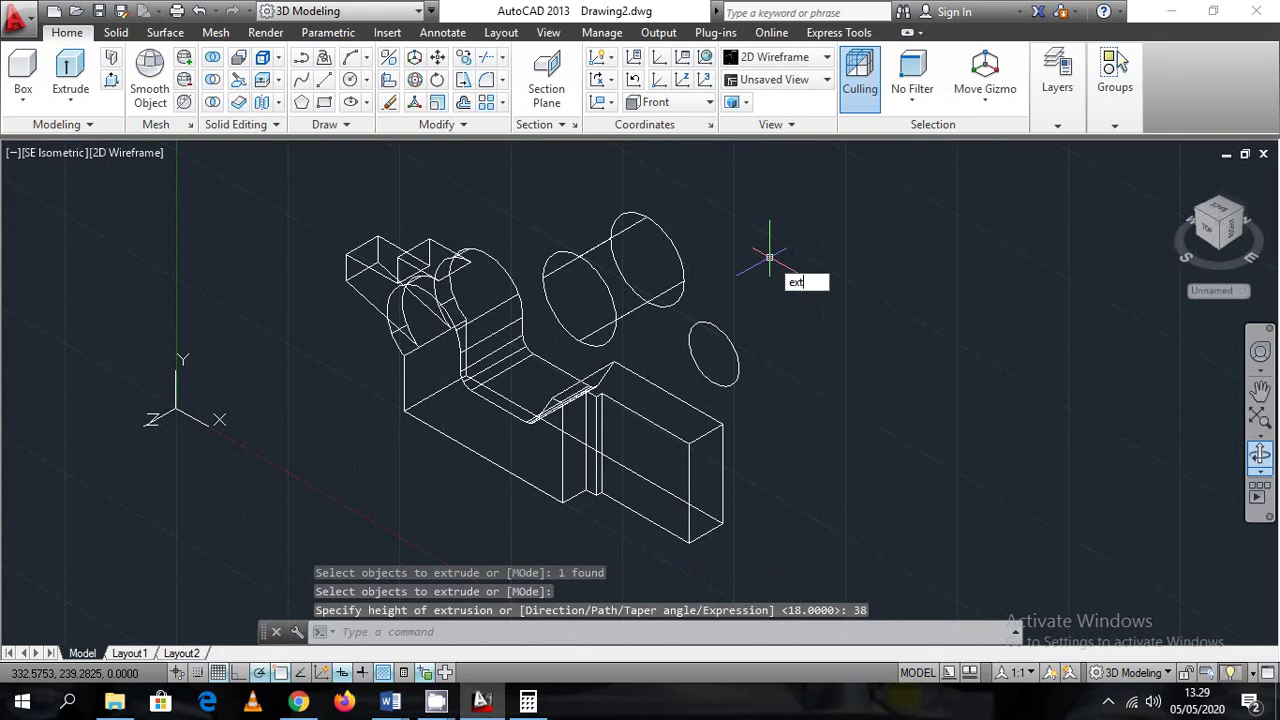
Extrude the circle of diameter 28 to a height of 38
key(Return)
click(727, 339)
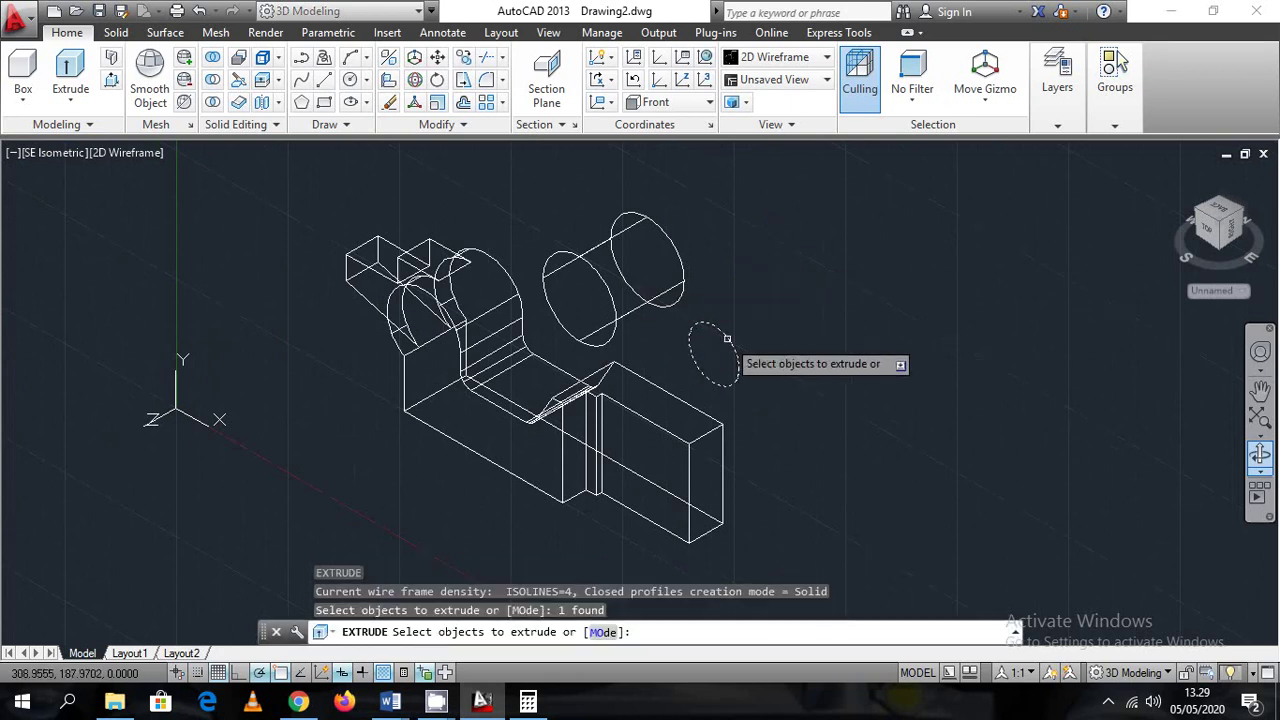
key(Return)
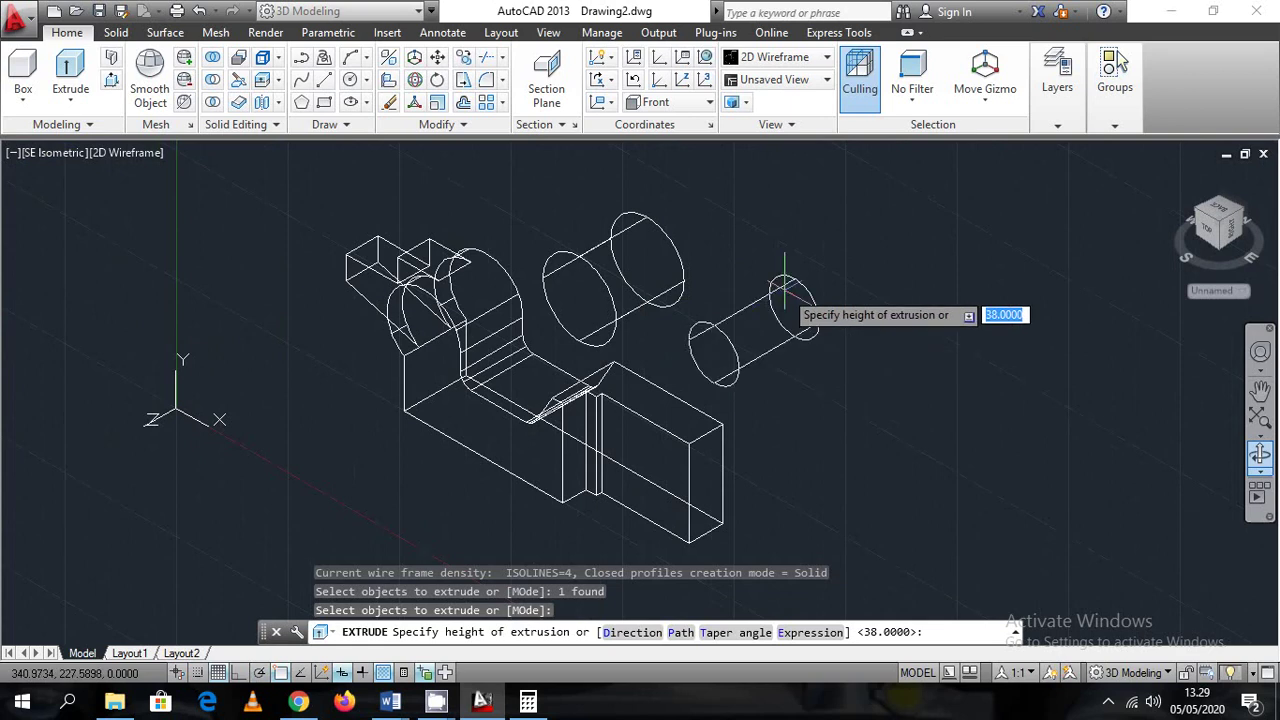
text(38)
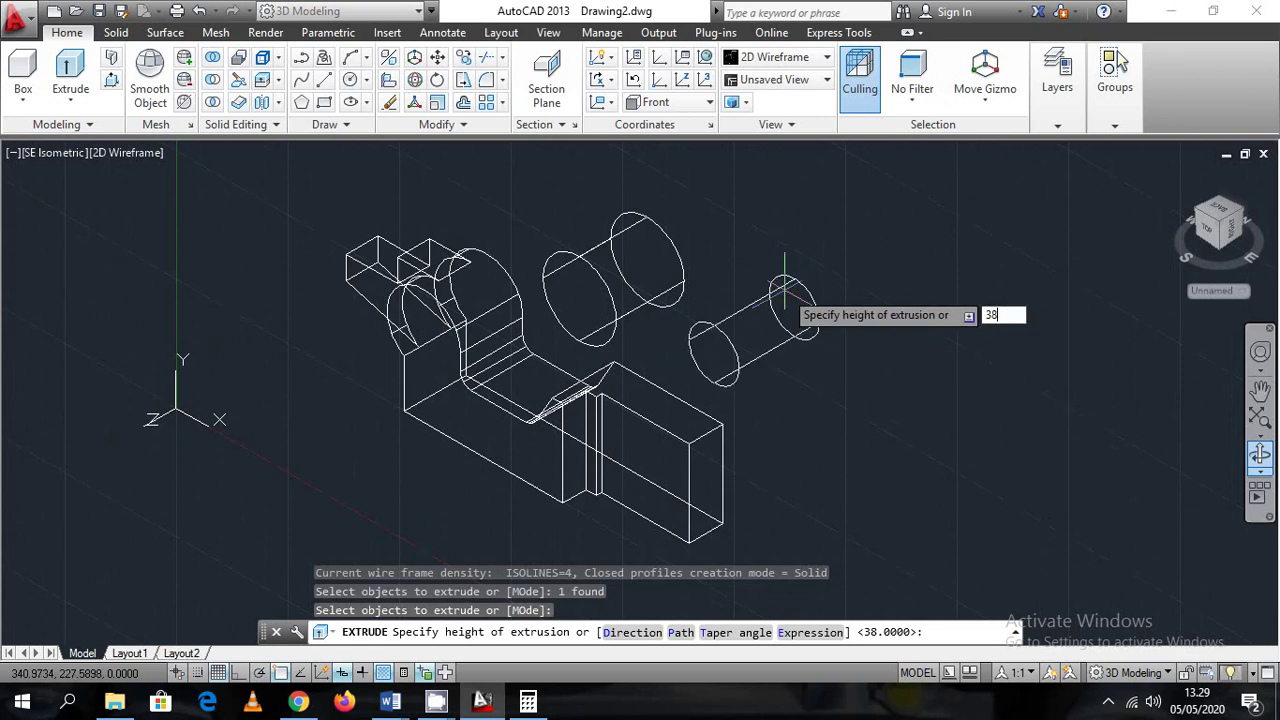
key(Return)
scroll(579, 253, up, 4)
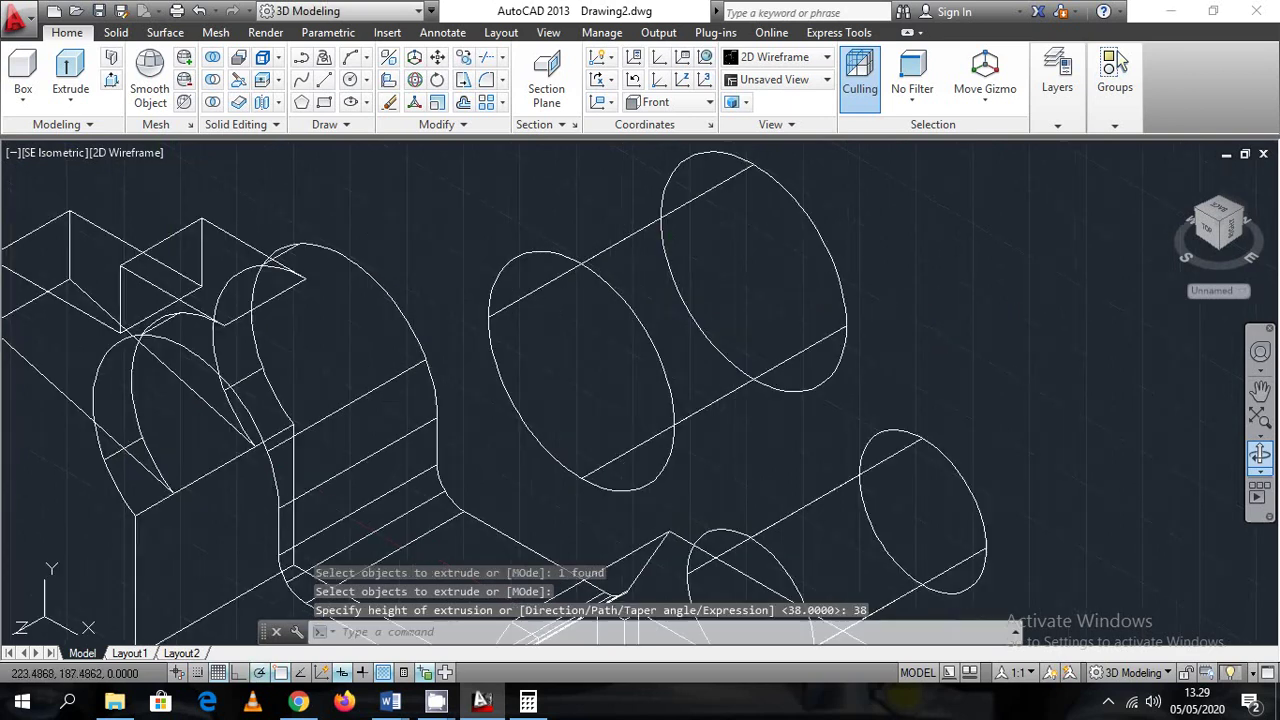
scroll(770, 284, down, 2)
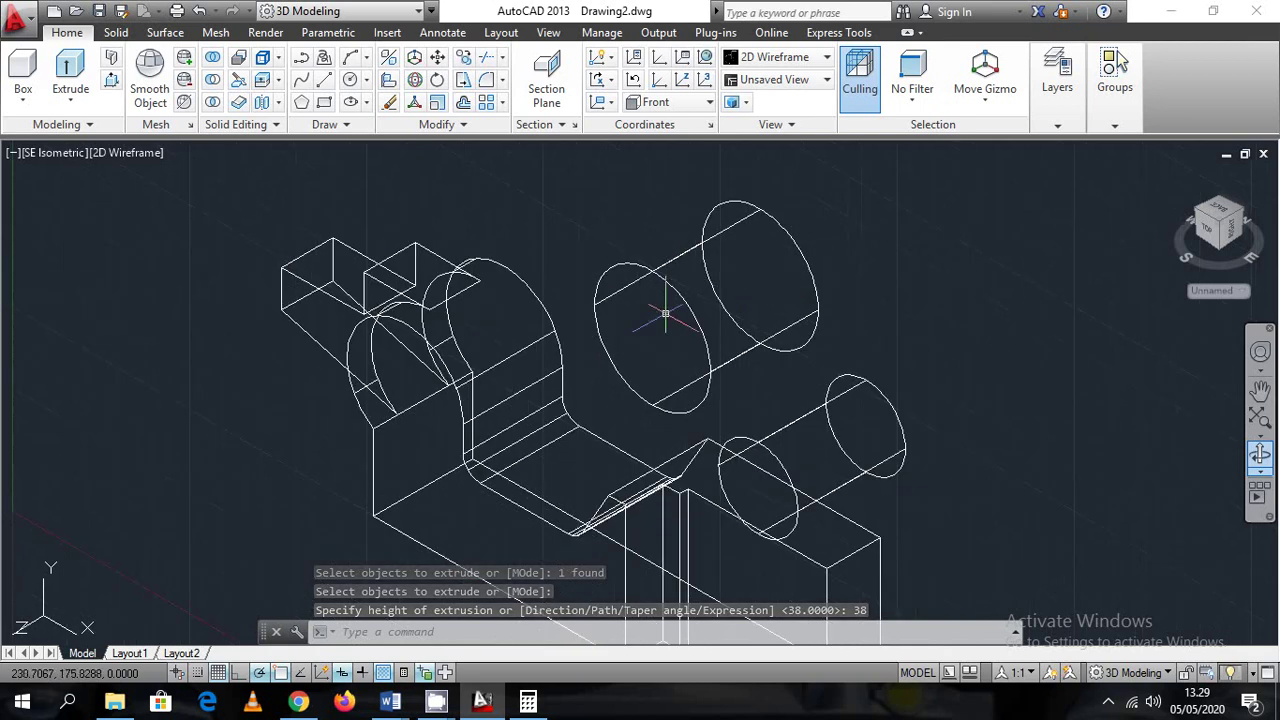
click(663, 262)
right_click(535, 222)
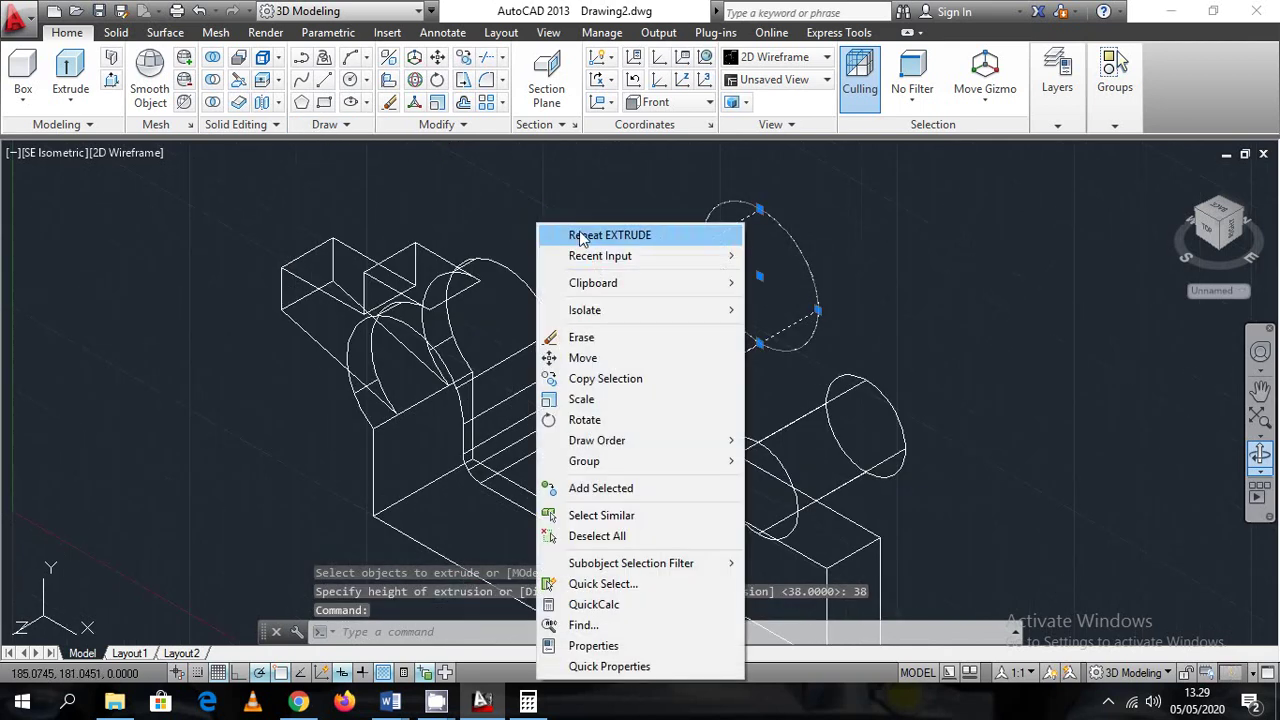
click(560, 357)
scroll(661, 214, up, 2)
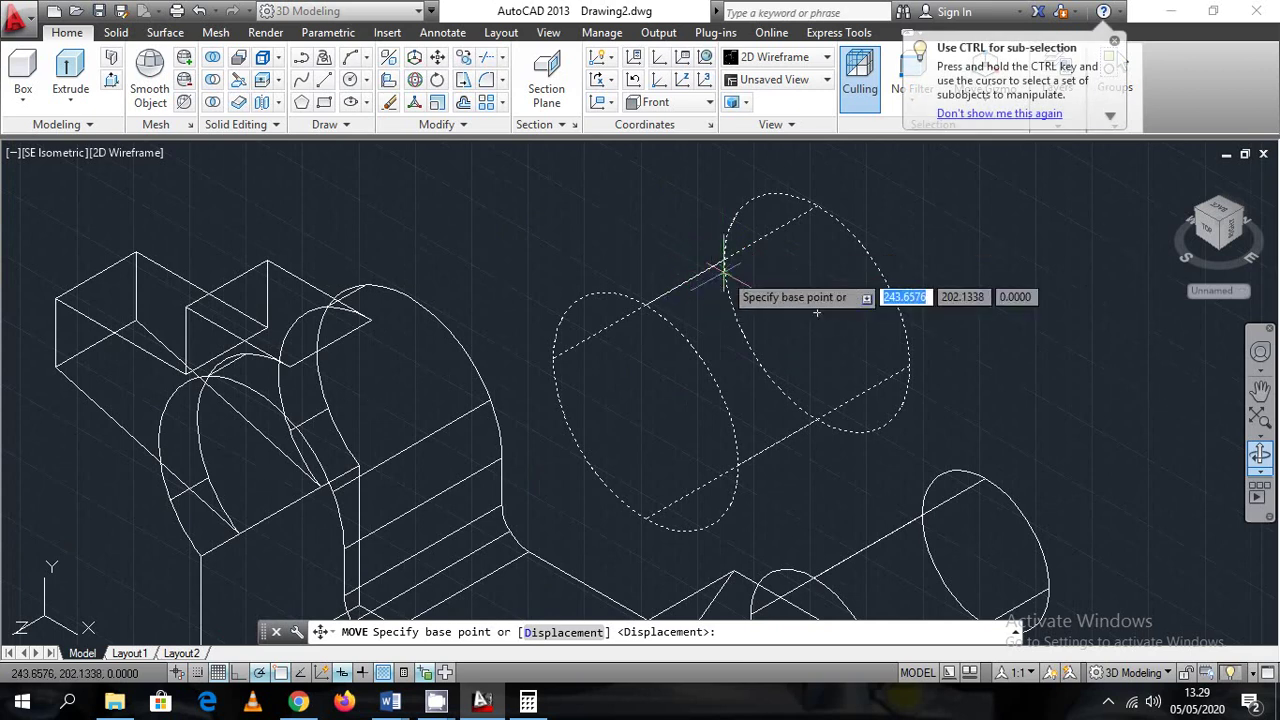
key(Escape)
click(1260, 456)
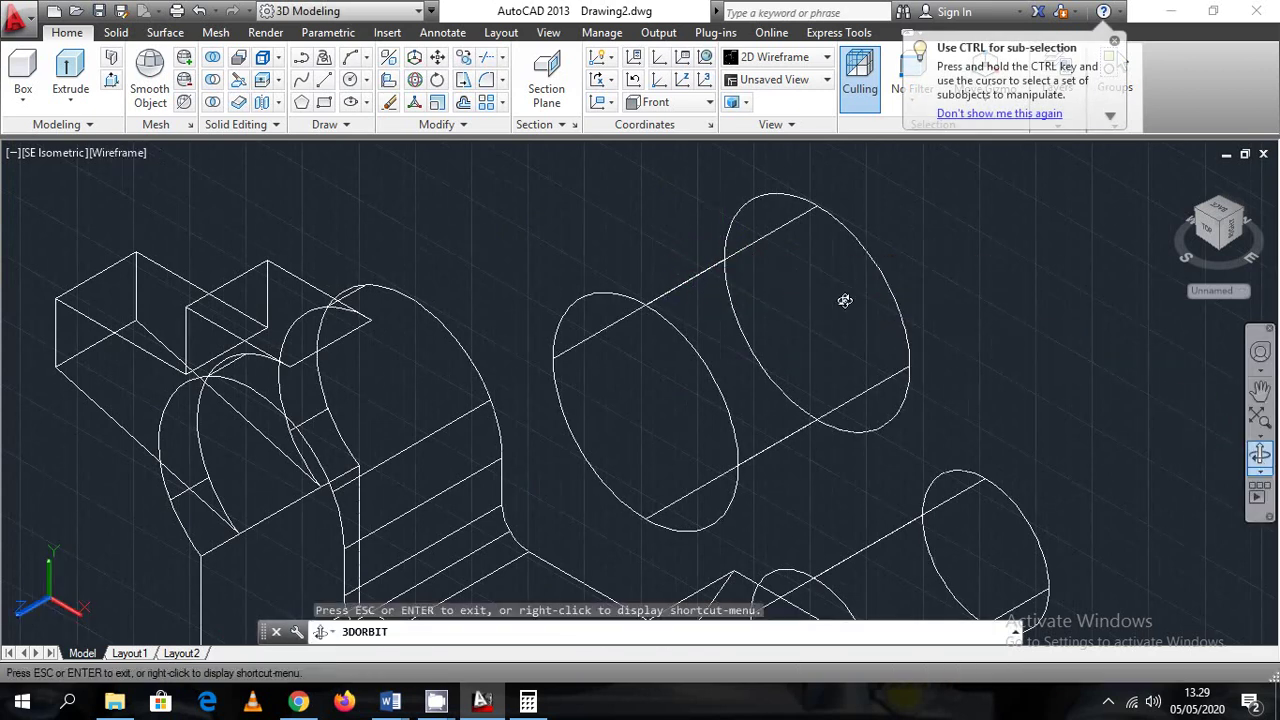
drag(843, 297, 783, 257)
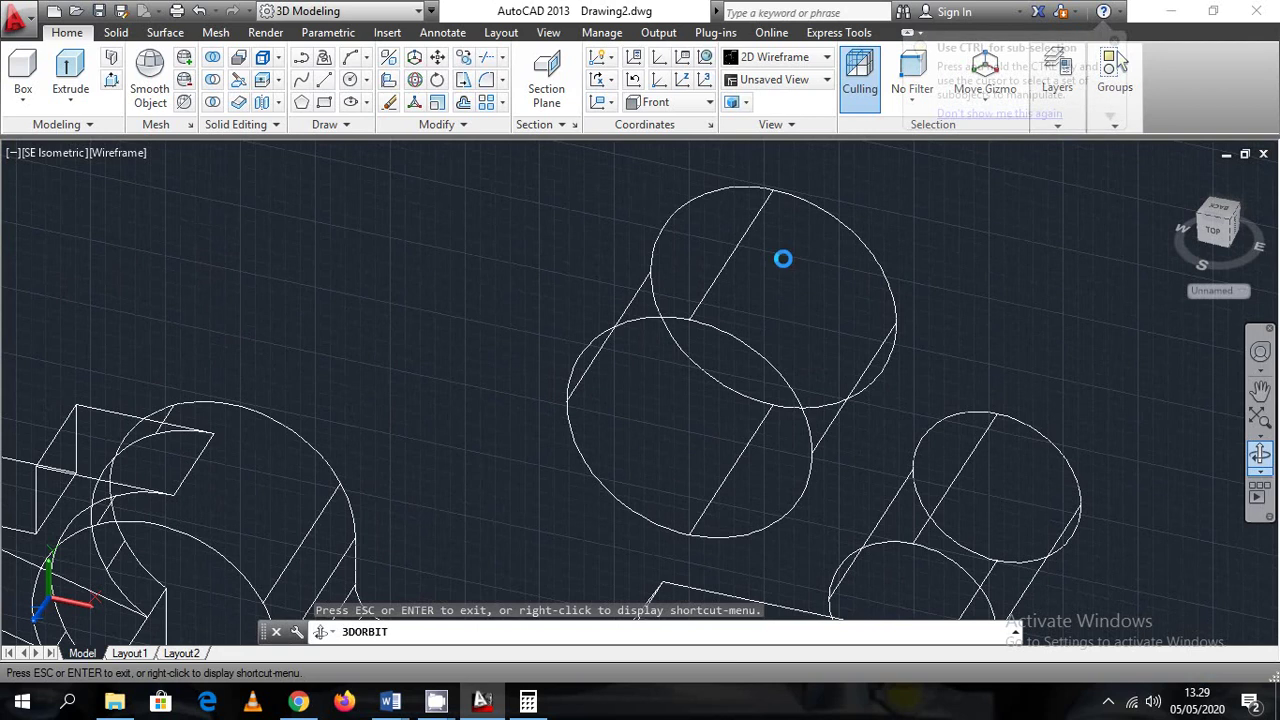
key(Escape)
click(772, 190)
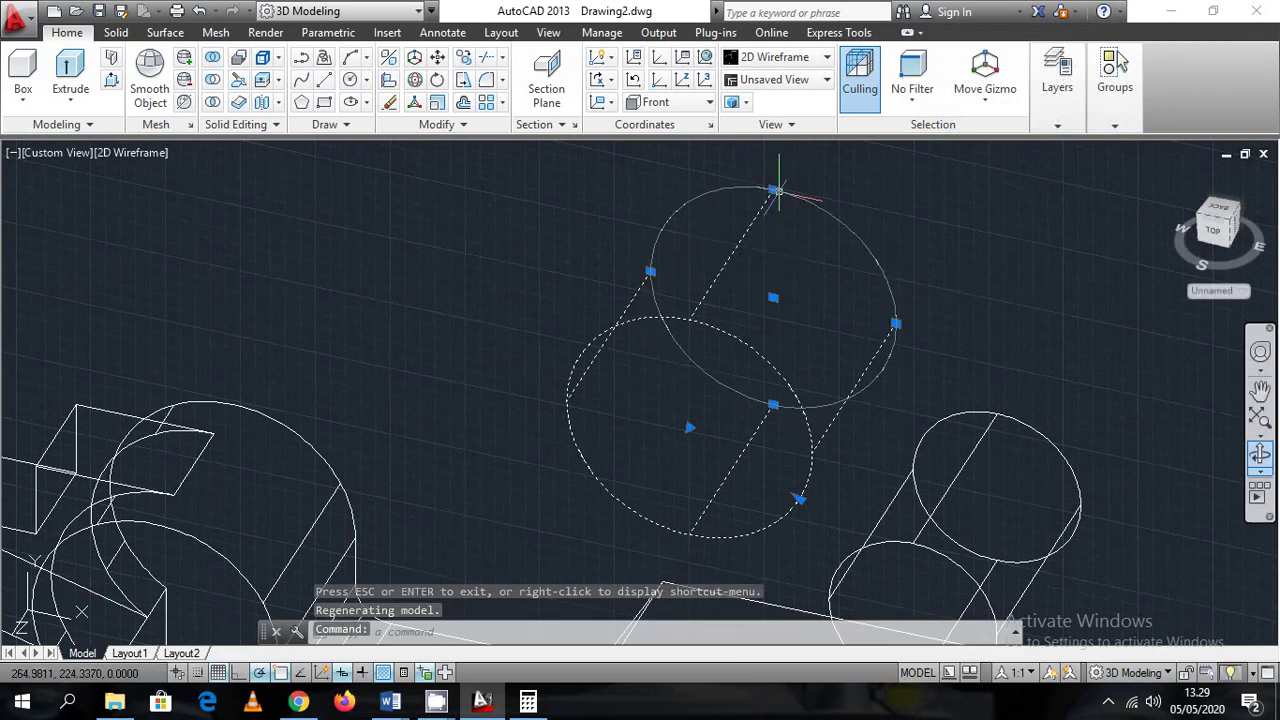
right_click(912, 199)
click(958, 333)
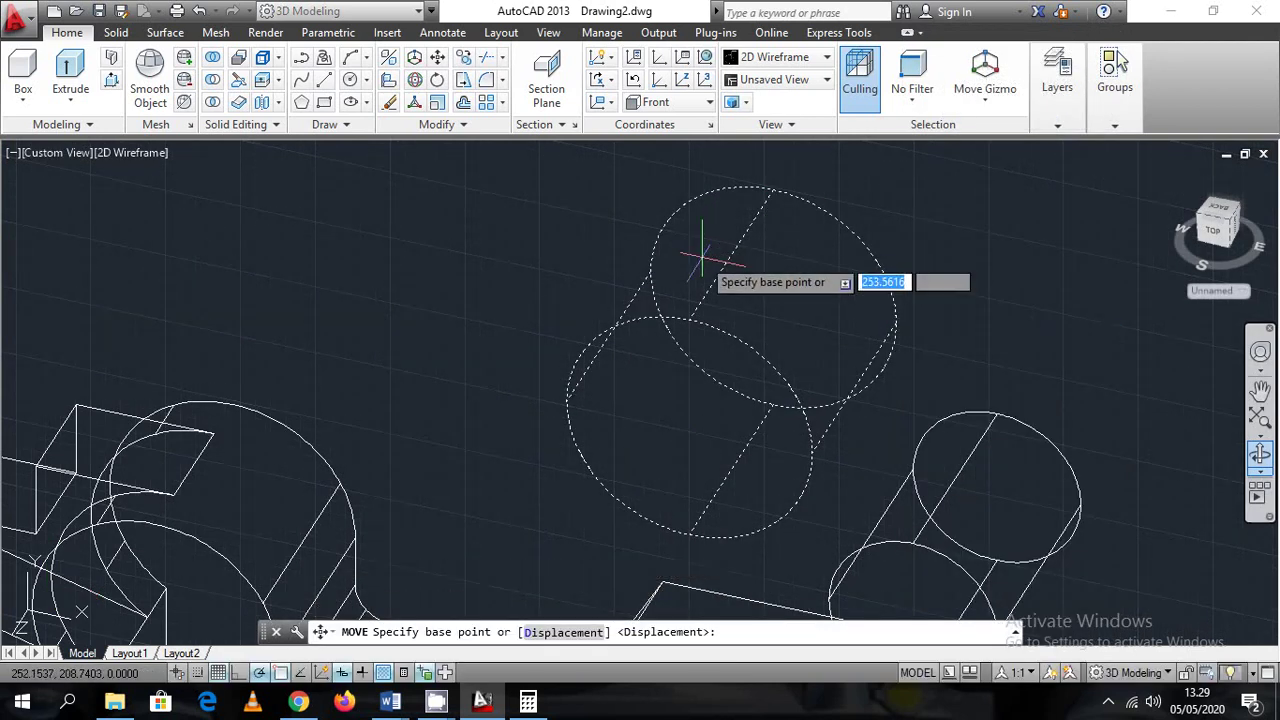
key(Escape)
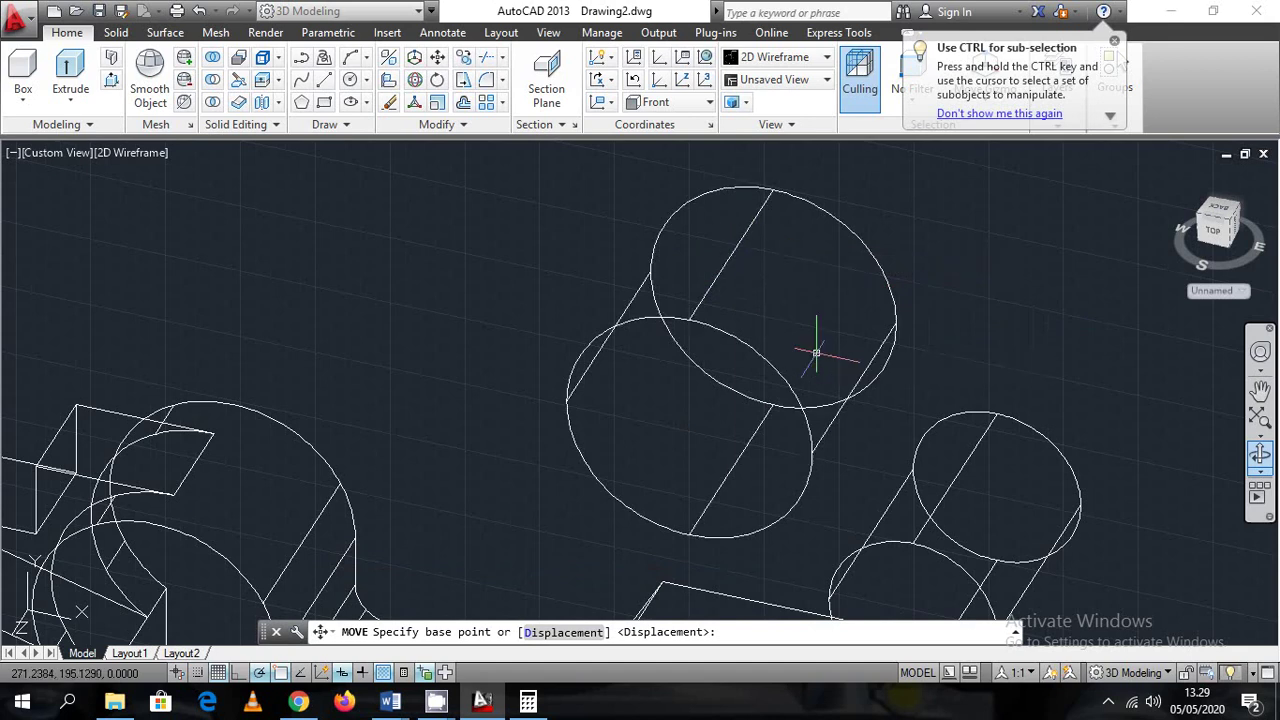
Draw helper lines from the larger cylinder's rear face centre: 20.5 up to its rim, then 38 along its length
text(l)
key(Return)
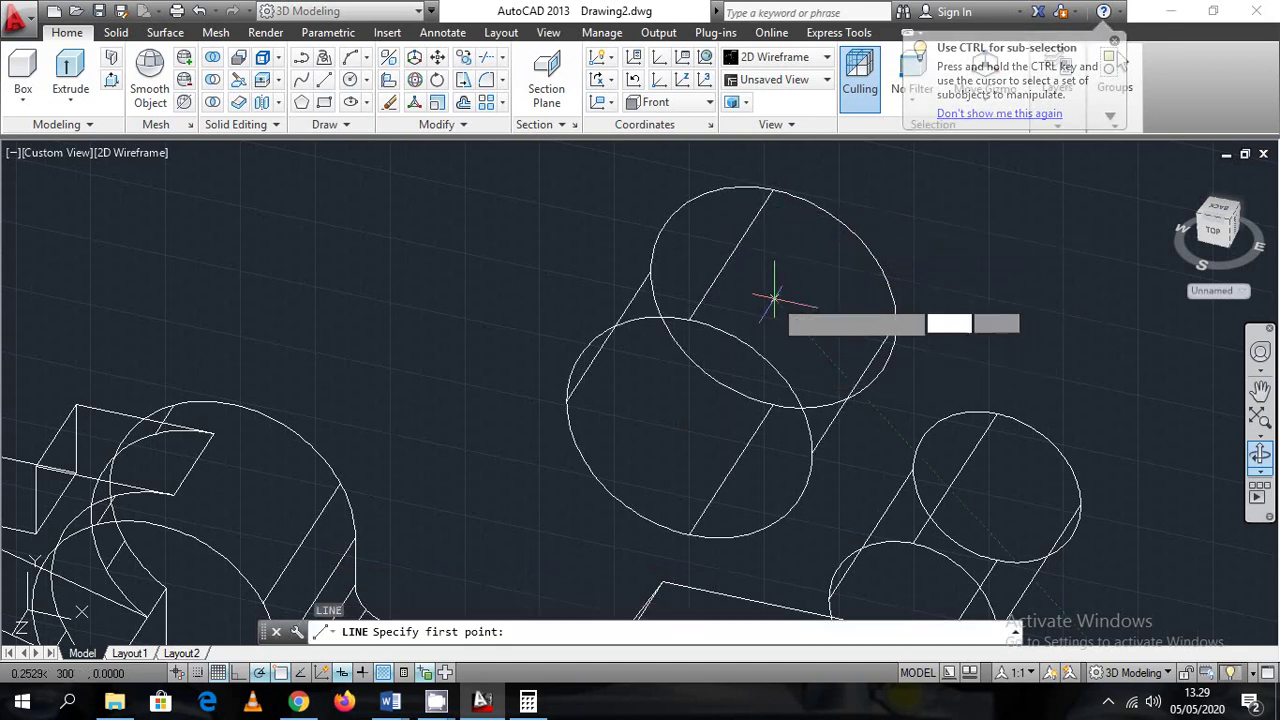
click(772, 297)
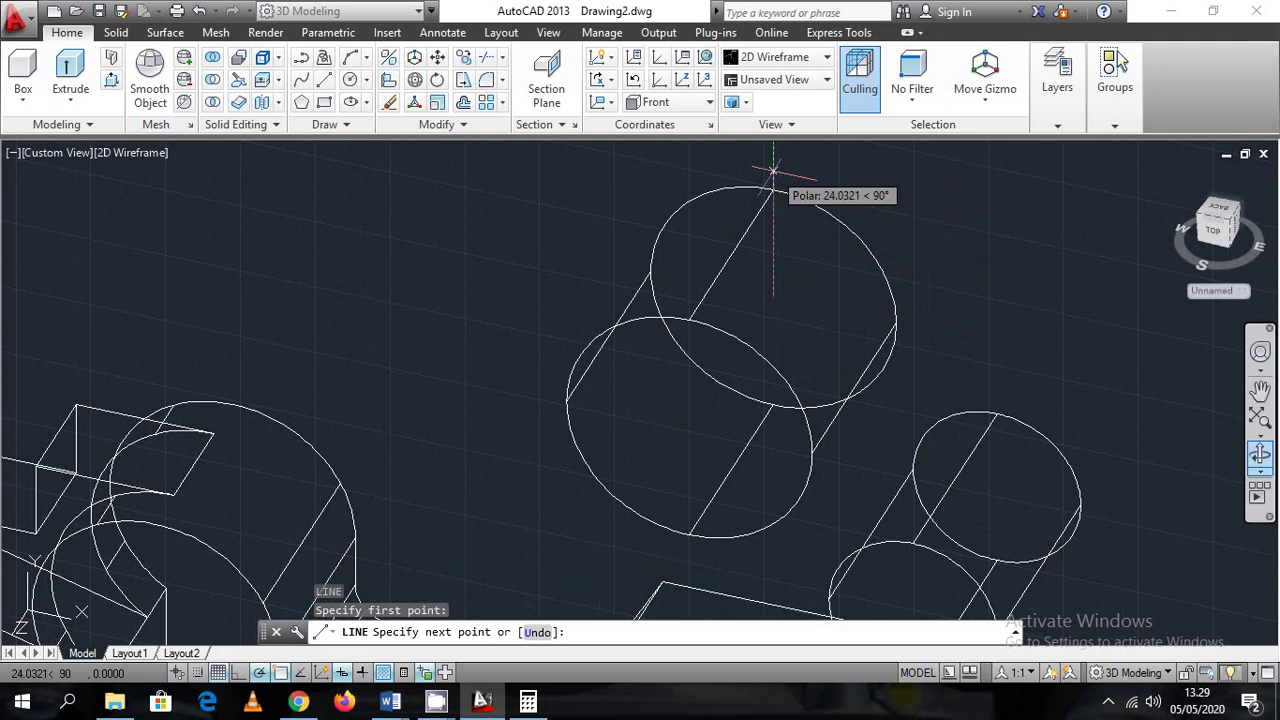
text(20.5)
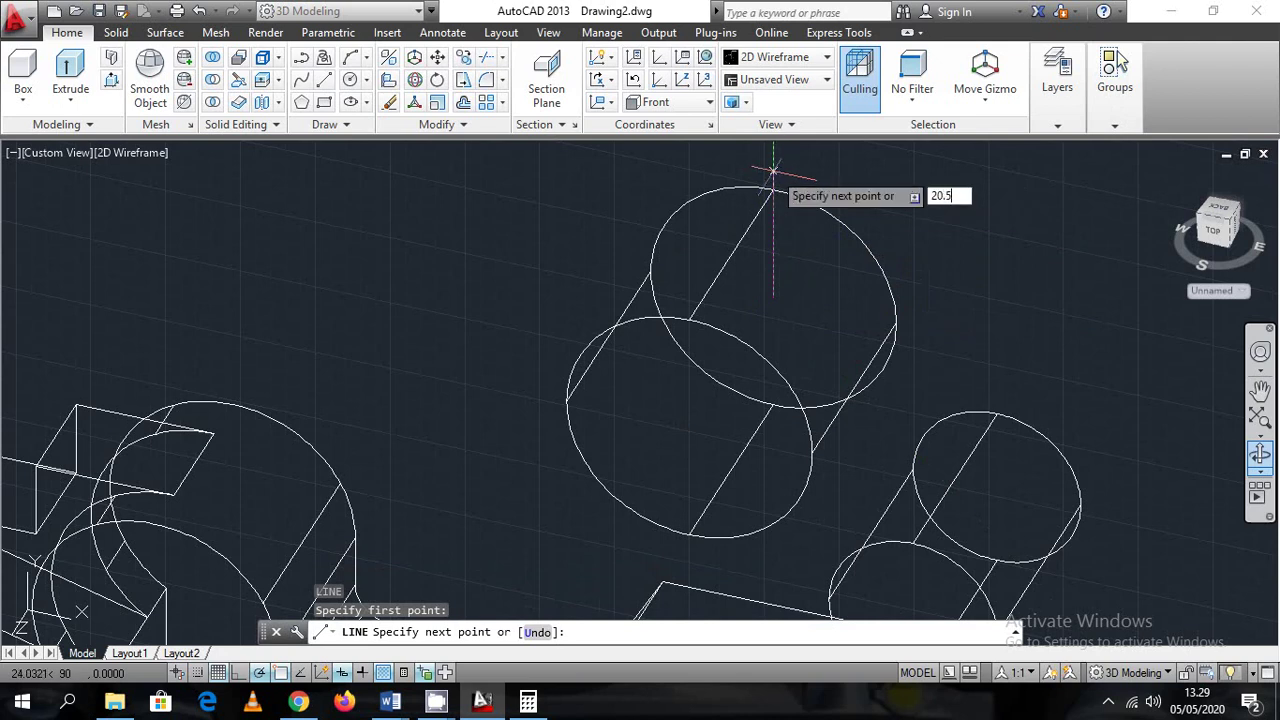
key(Return)
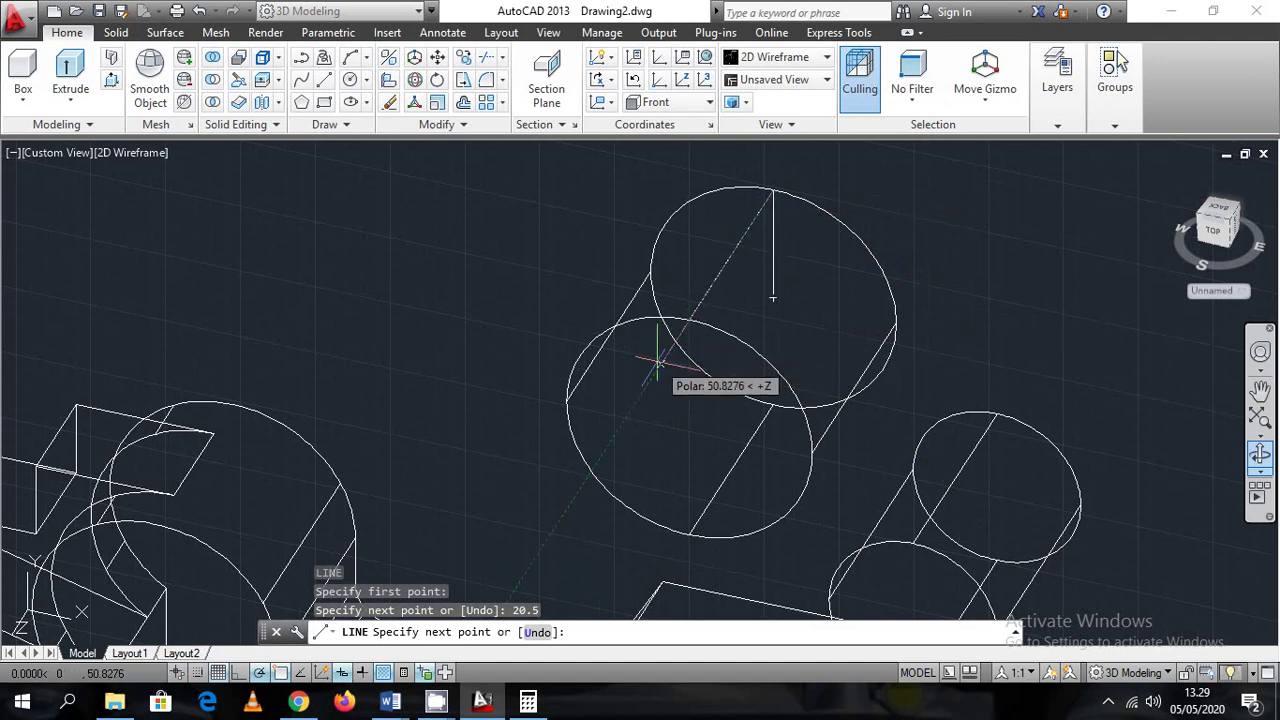
text(3)
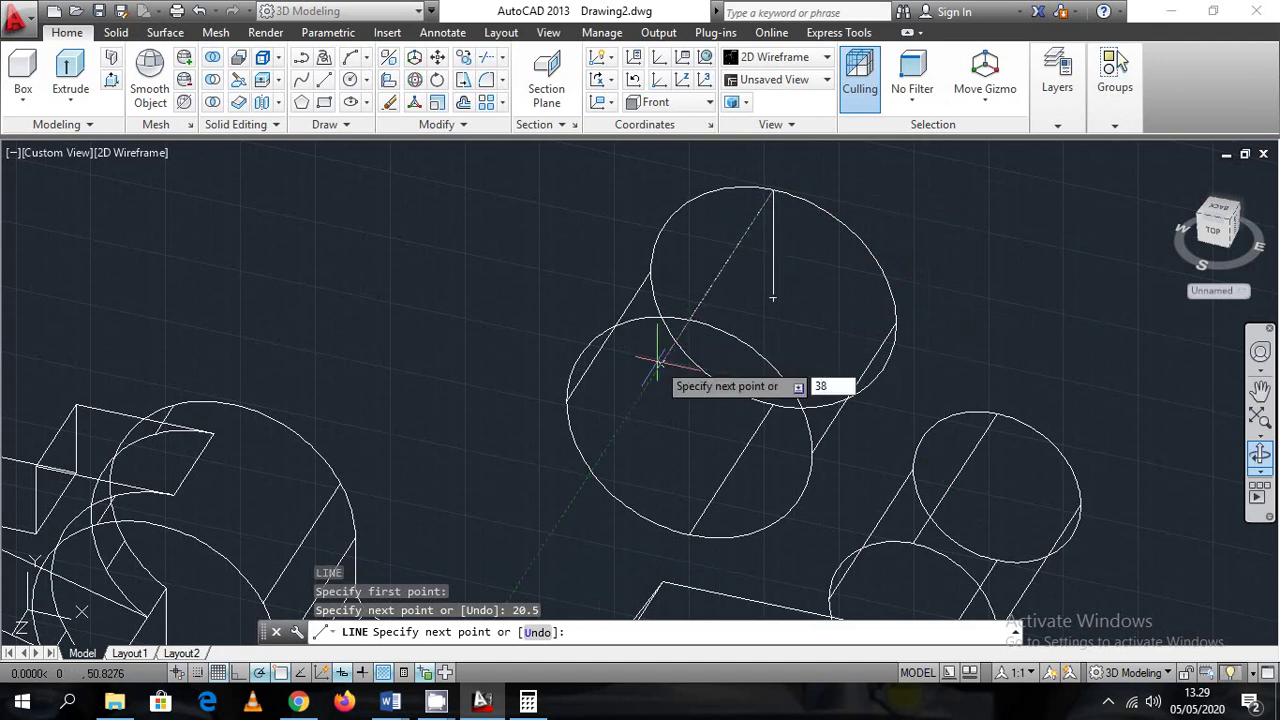
text(8)
key(Return)
key(Escape)
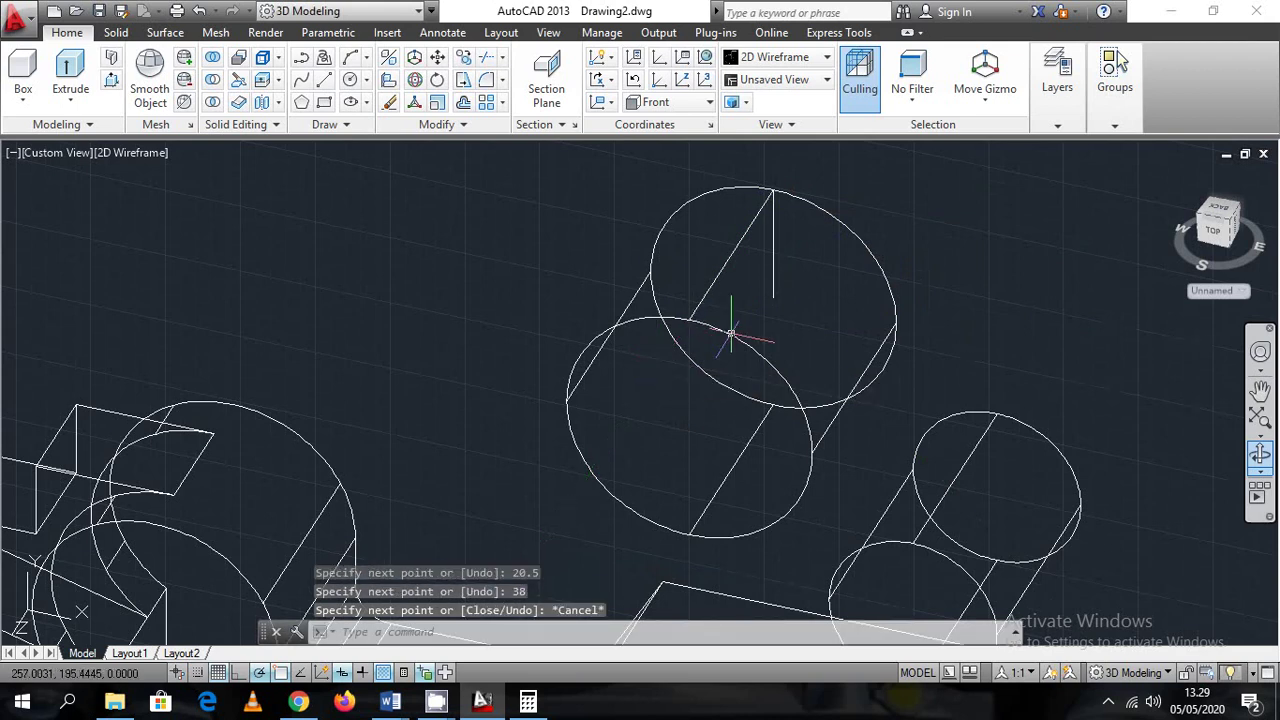
Move the larger cylinder by the midpoint of its 38-long helper line onto the midpoint of the arm's edge on the rounded boss
click(730, 333)
right_click(970, 262)
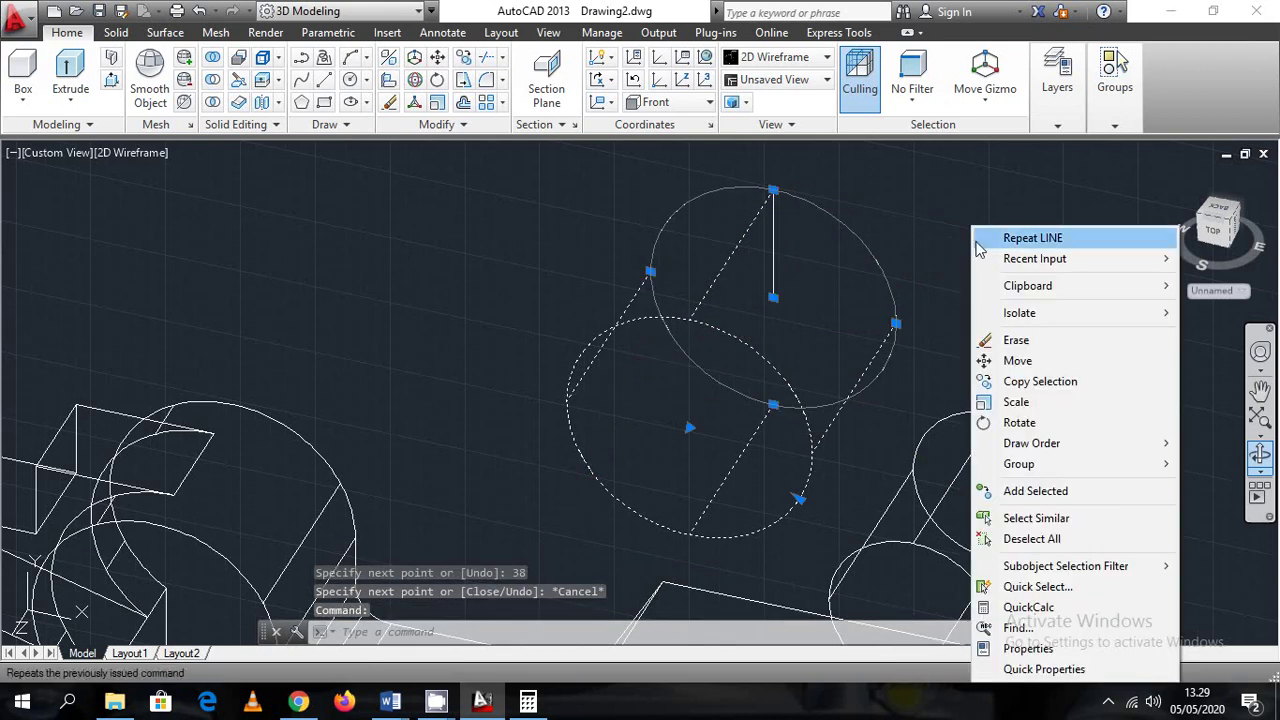
click(1035, 360)
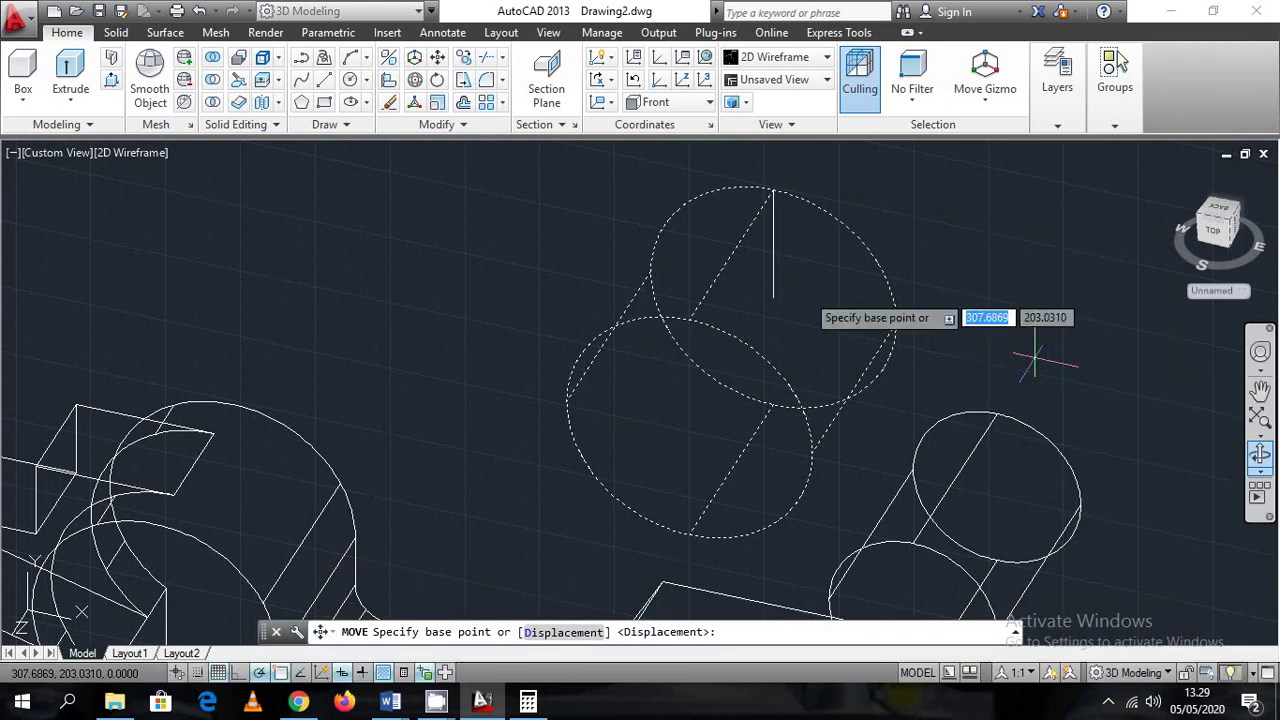
click(731, 256)
middle_drag(344, 405, 381, 380)
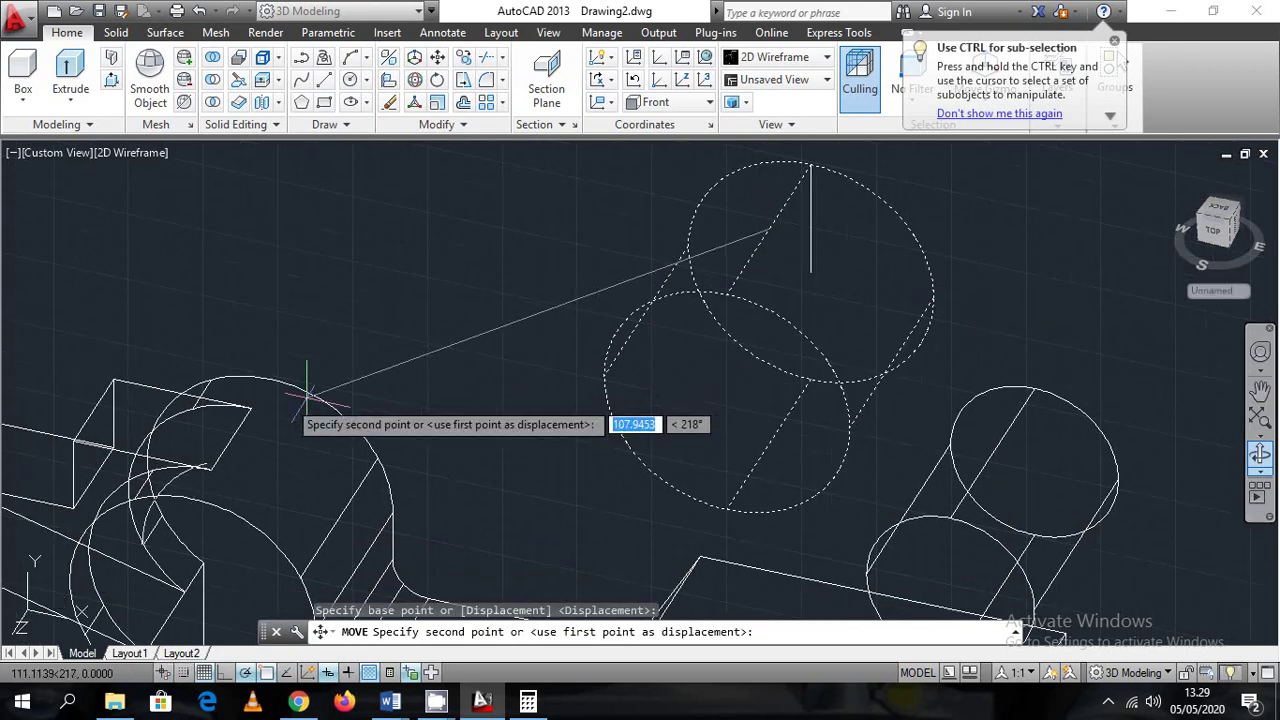
click(231, 440)
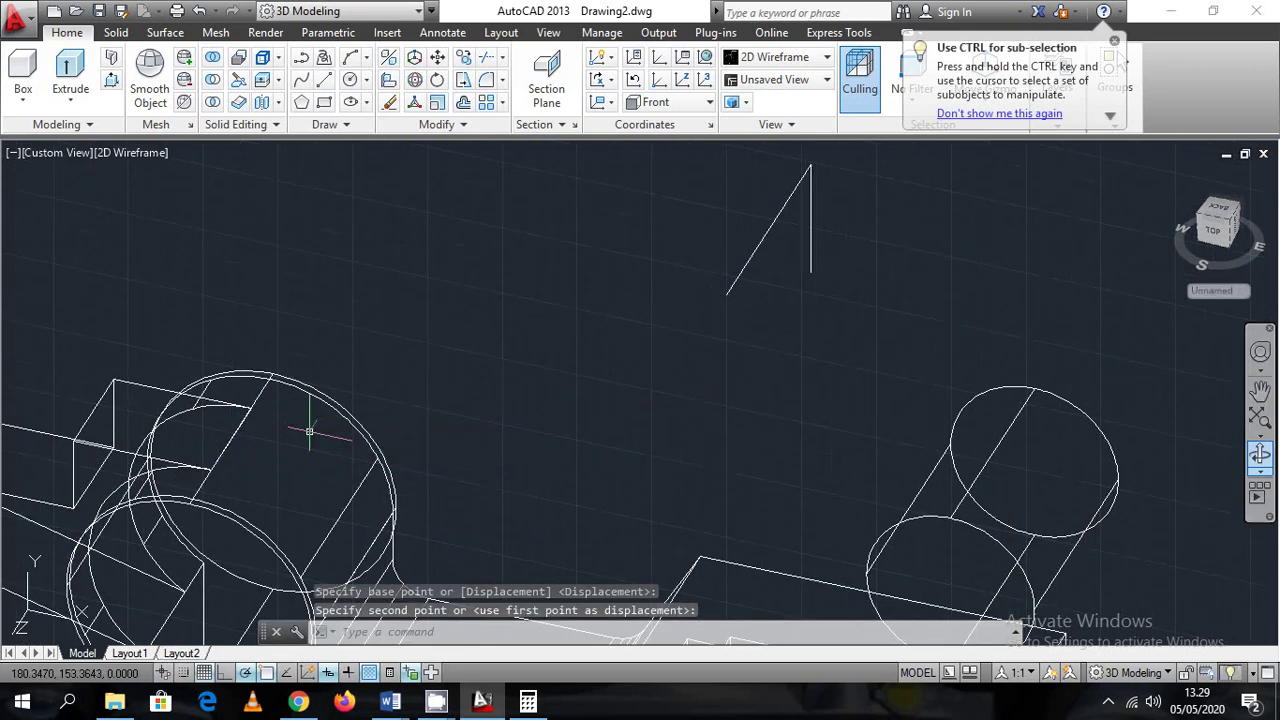
middle_drag(370, 426, 364, 356)
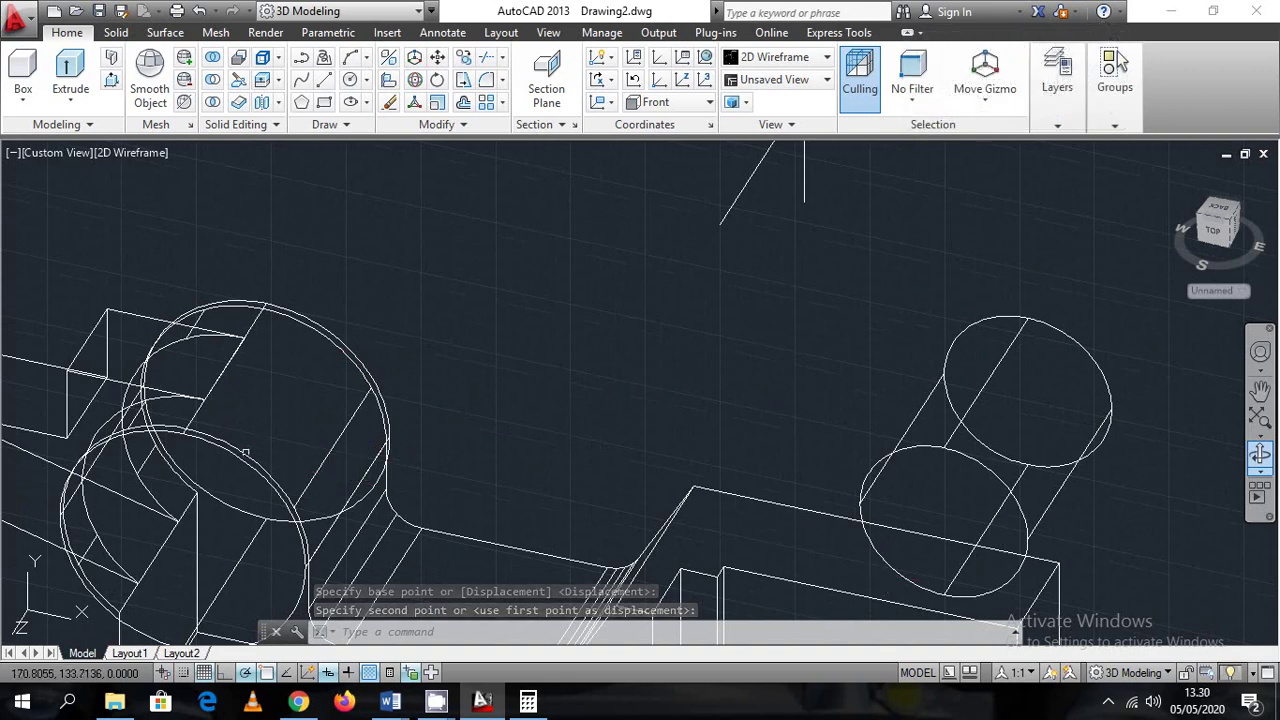
Erase the two leftover helper lines above the bracket
middle_drag(877, 277, 829, 363)
click(715, 229)
click(651, 181)
click(651, 181)
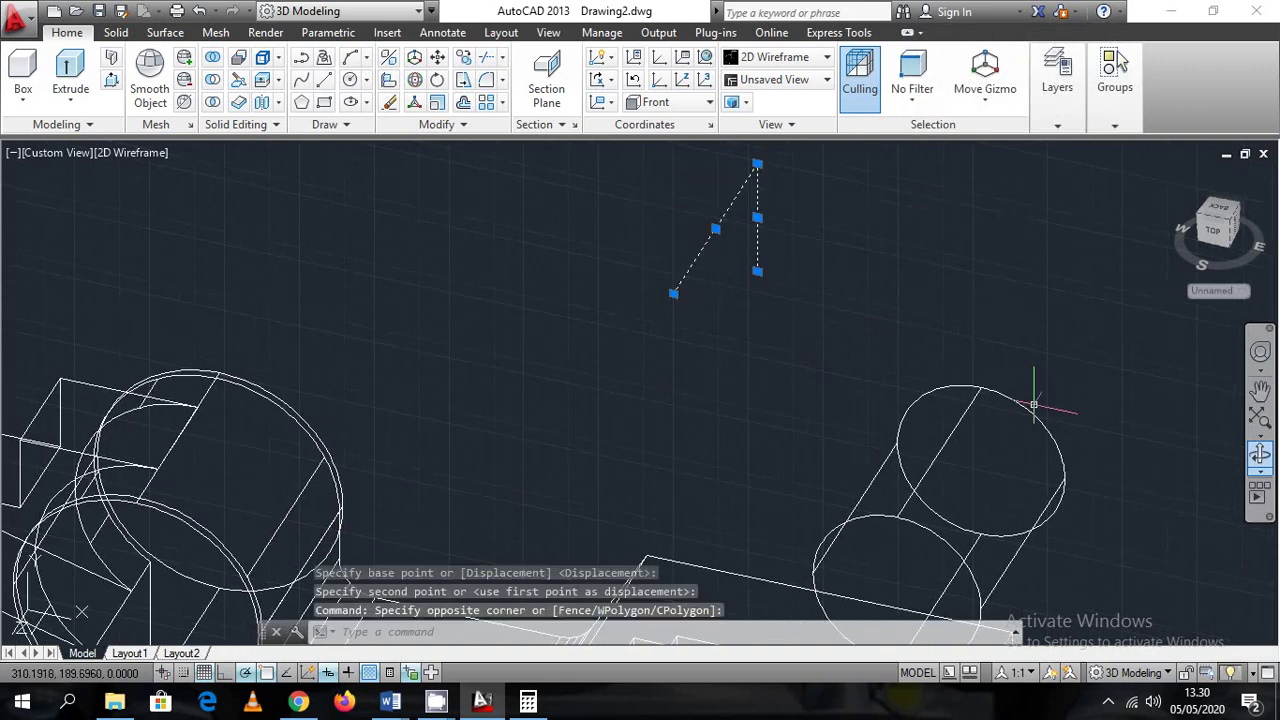
key(Delete)
Union the larger cylinder with the bracket body
mouse_move(597, 383)
middle_down()
mouse_move(691, 380)
mouse_move(810, 328)
middle_up()
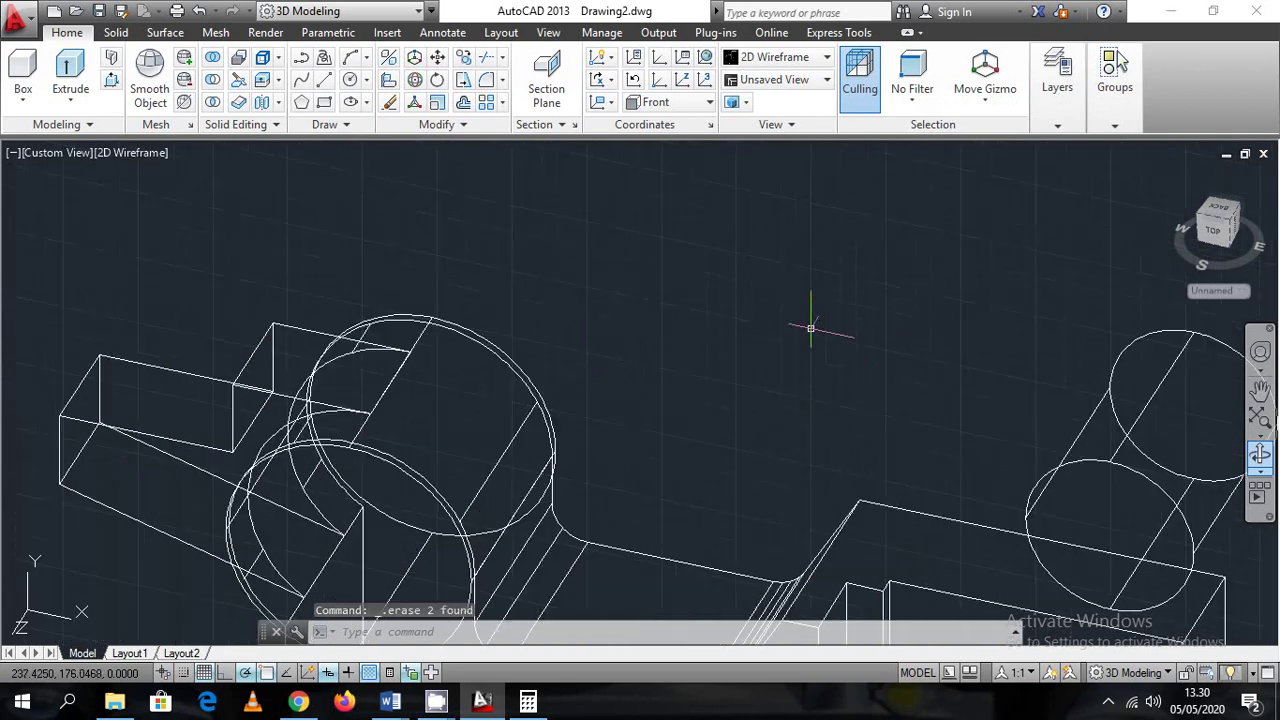
middle_drag(417, 438, 425, 365)
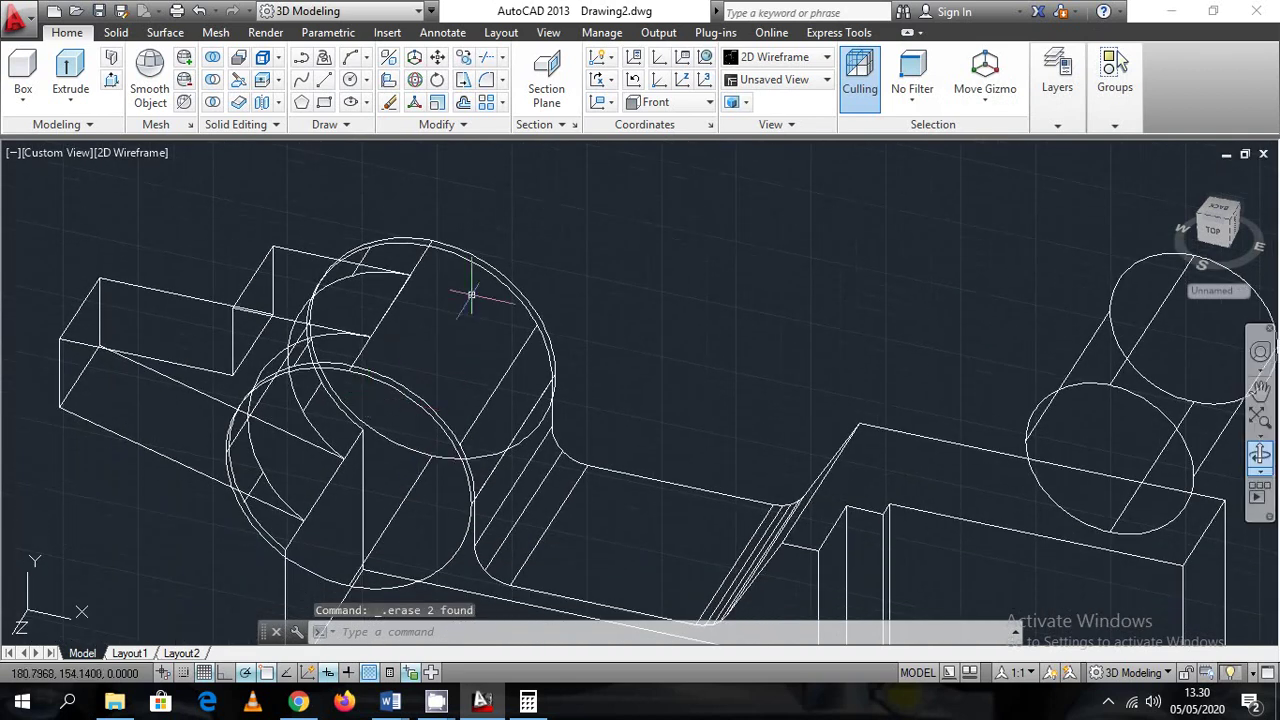
middle_drag(619, 337, 507, 334)
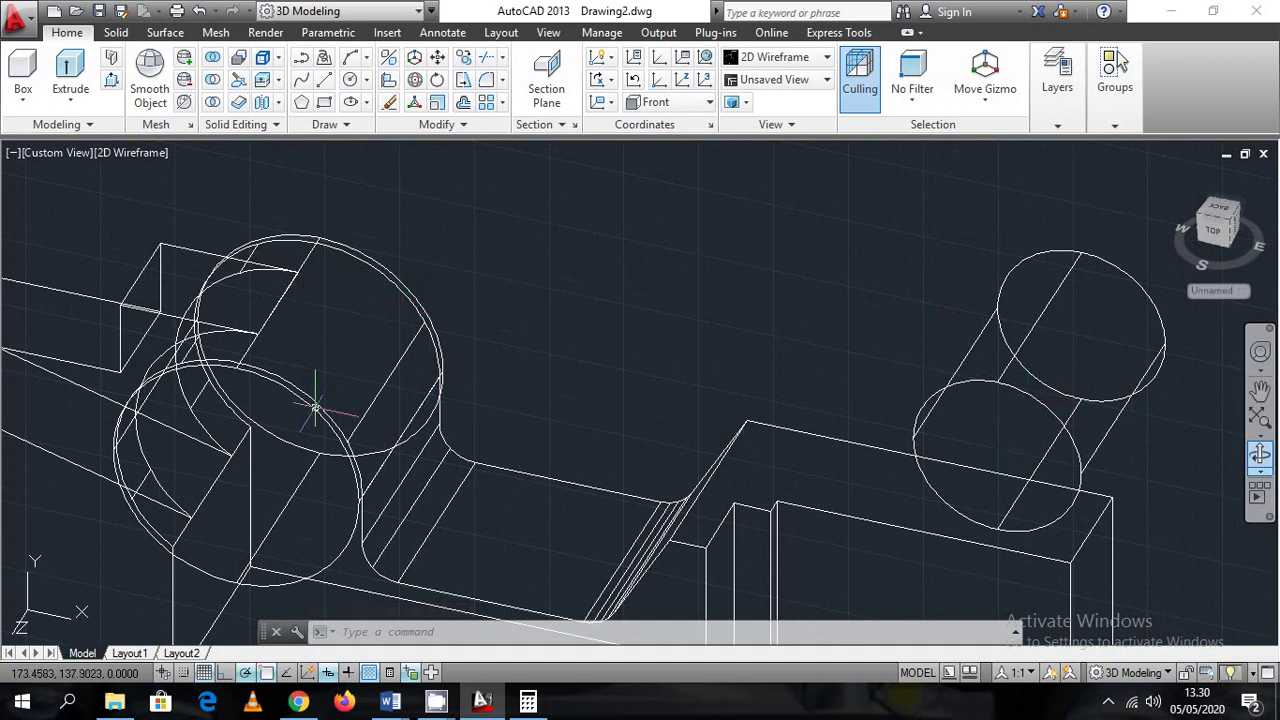
text(s)
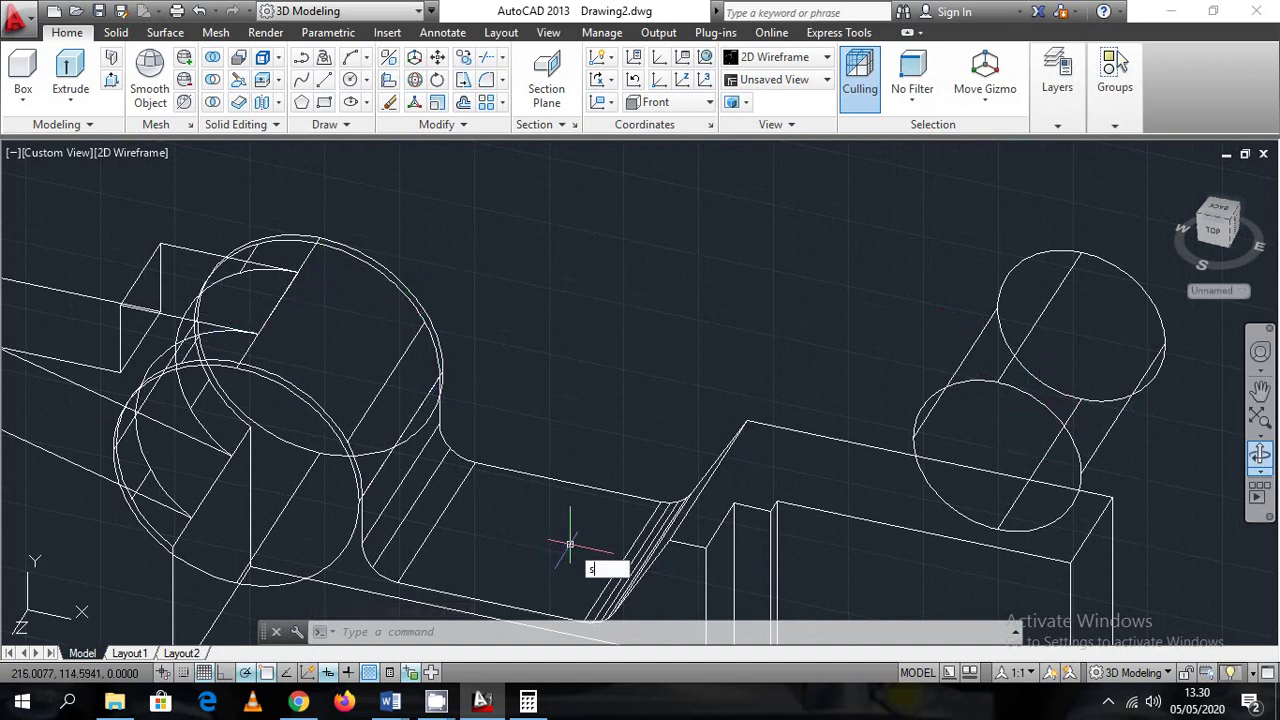
key(BackSpace)
text(uni)
key(Return)
click(516, 514)
click(222, 314)
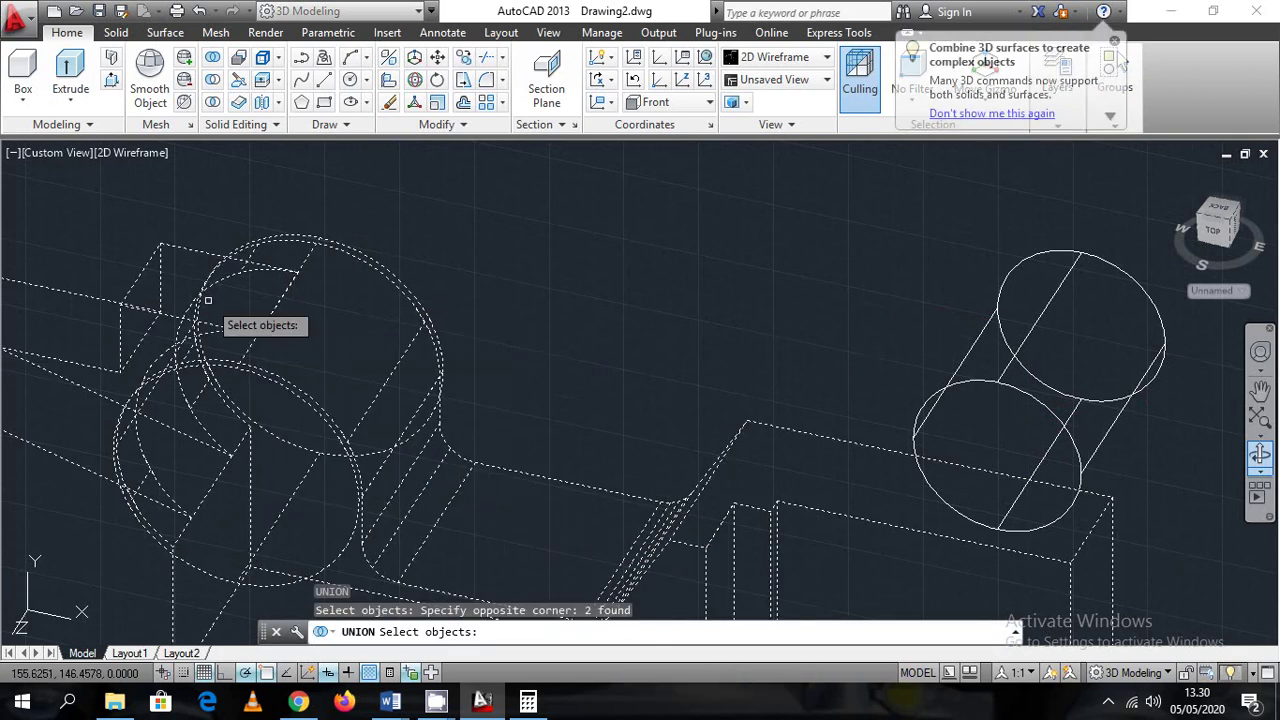
key(Return)
Move the smaller cylinder by its rear face centre onto the rear face centre of the cylindrical boss
click(1072, 258)
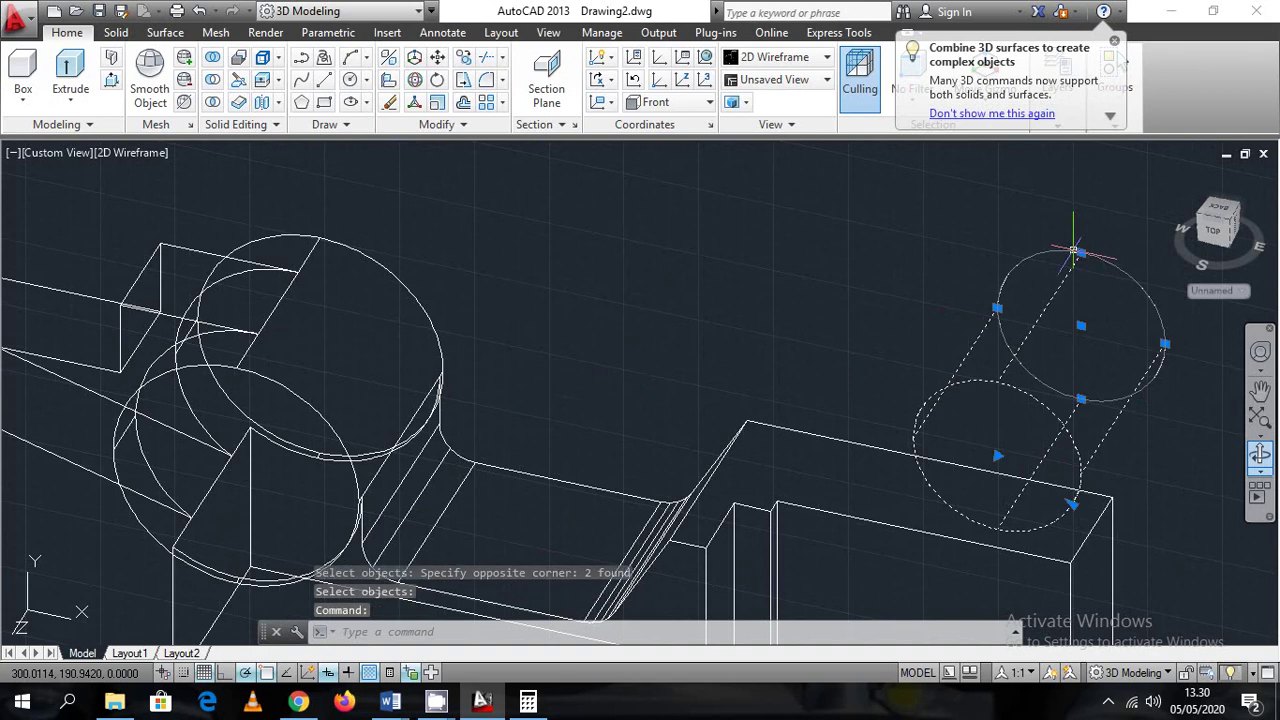
right_click(944, 230)
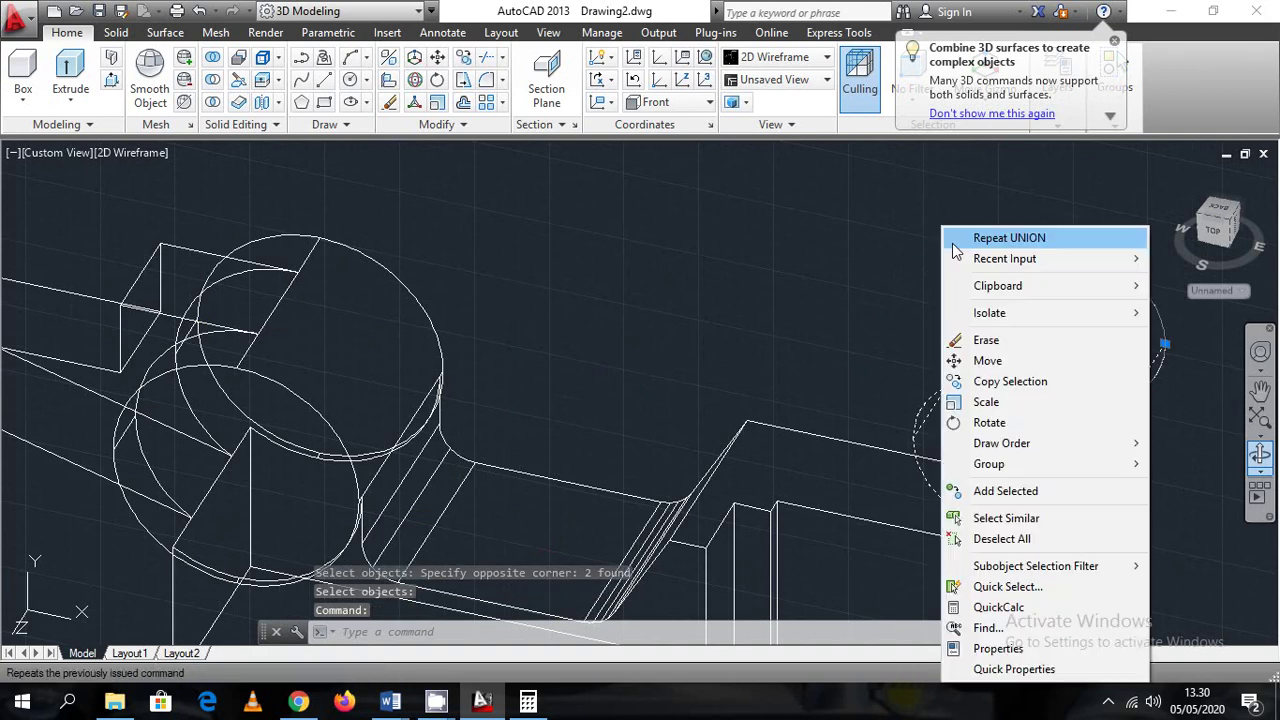
click(1000, 361)
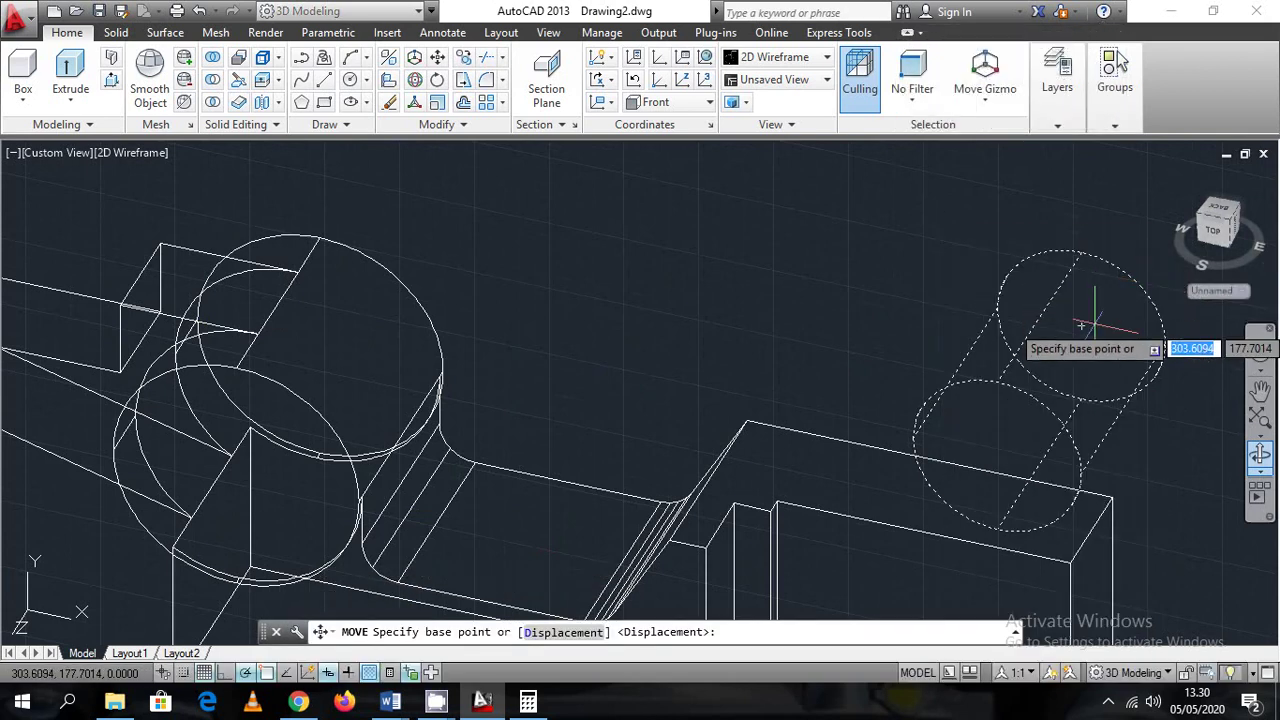
click(1081, 325)
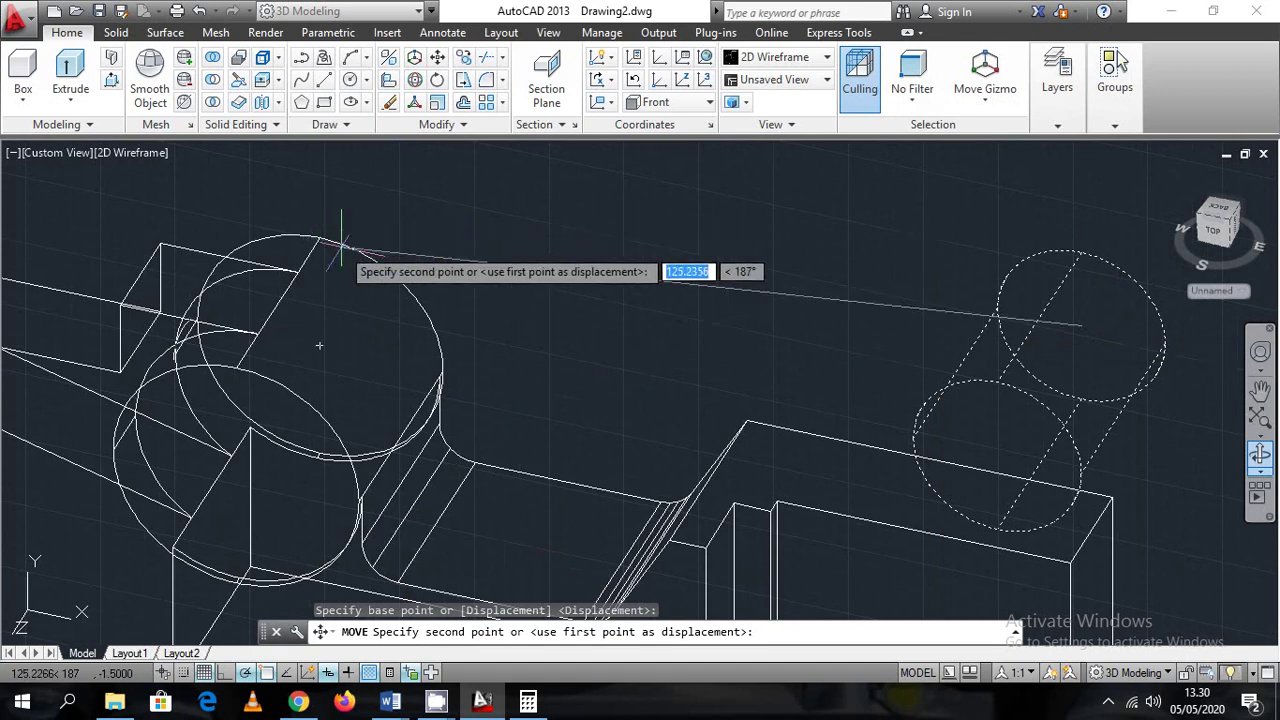
click(317, 345)
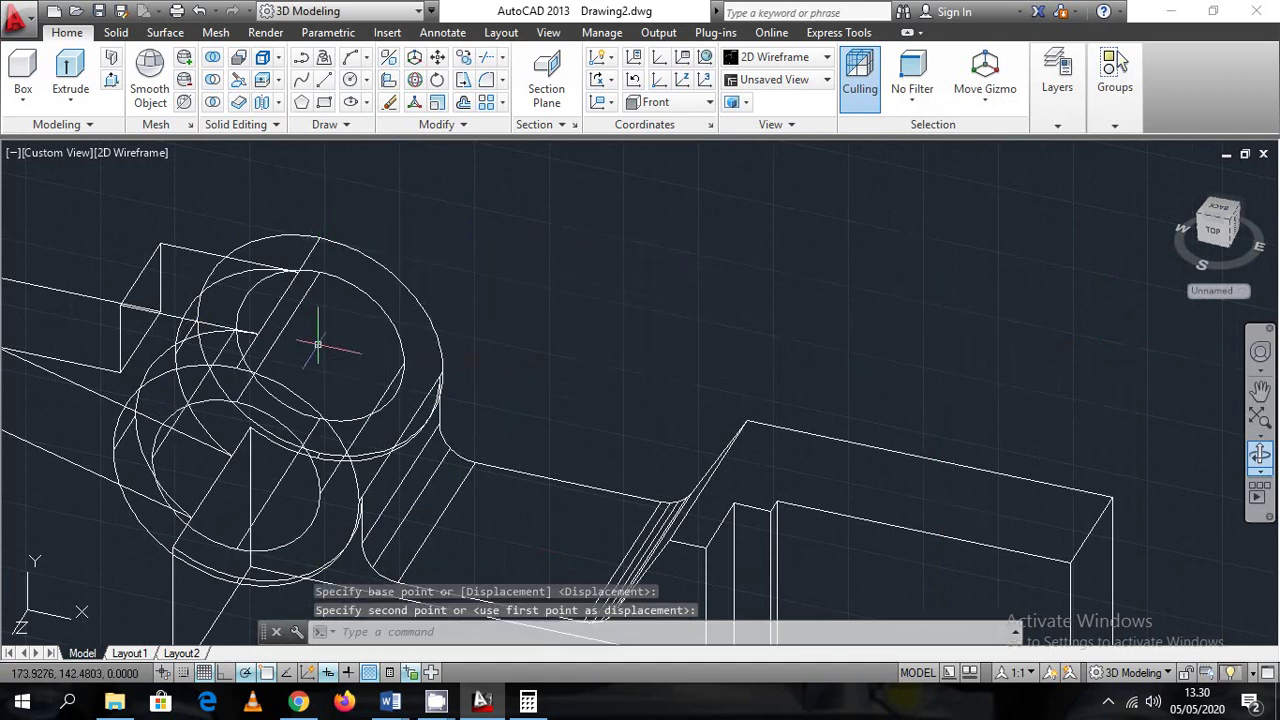
Subtract the smaller cylinder from the bracket to cut the through hole in the cylindrical boss
text(su)
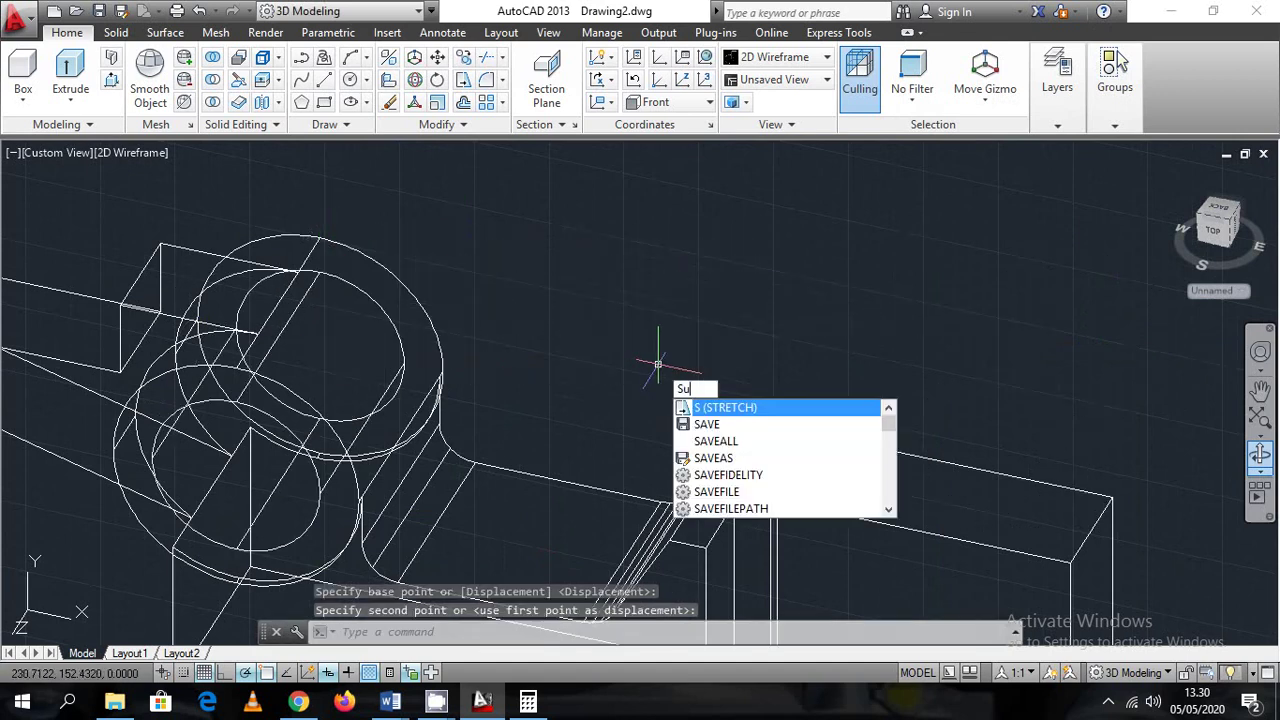
key(Return)
click(434, 325)
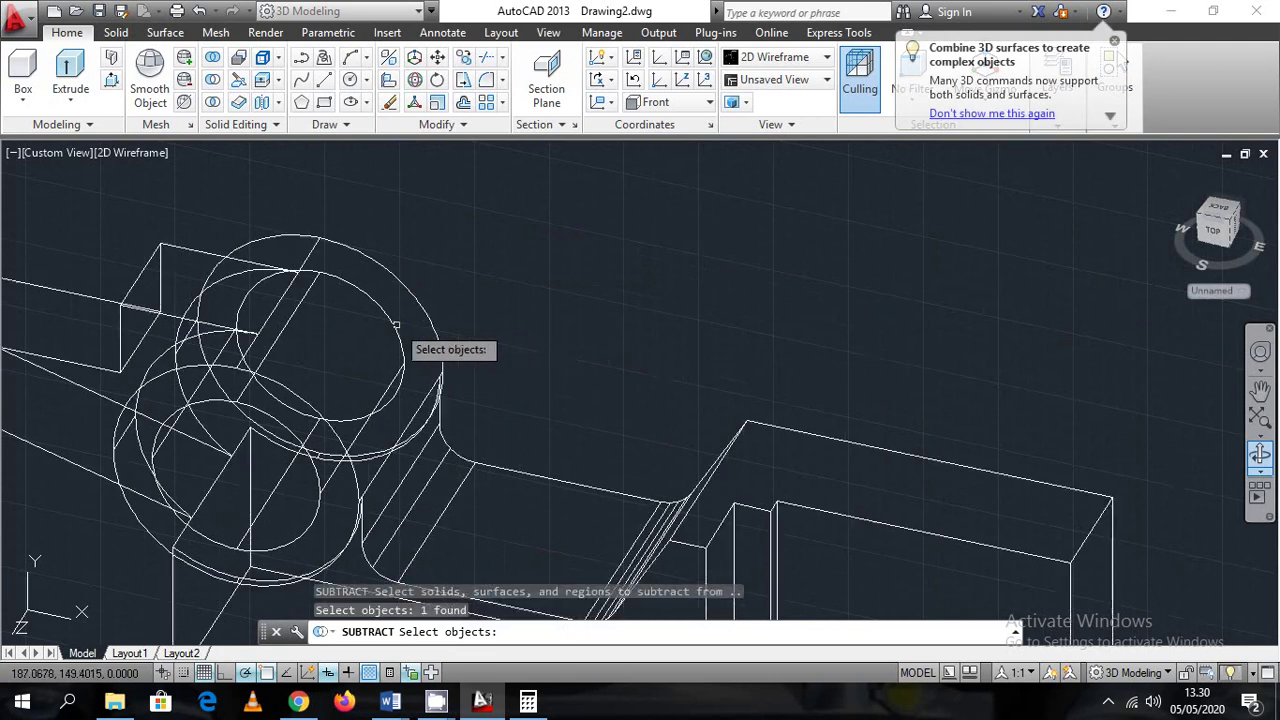
key(Return)
click(394, 325)
scroll(394, 325, down, 4)
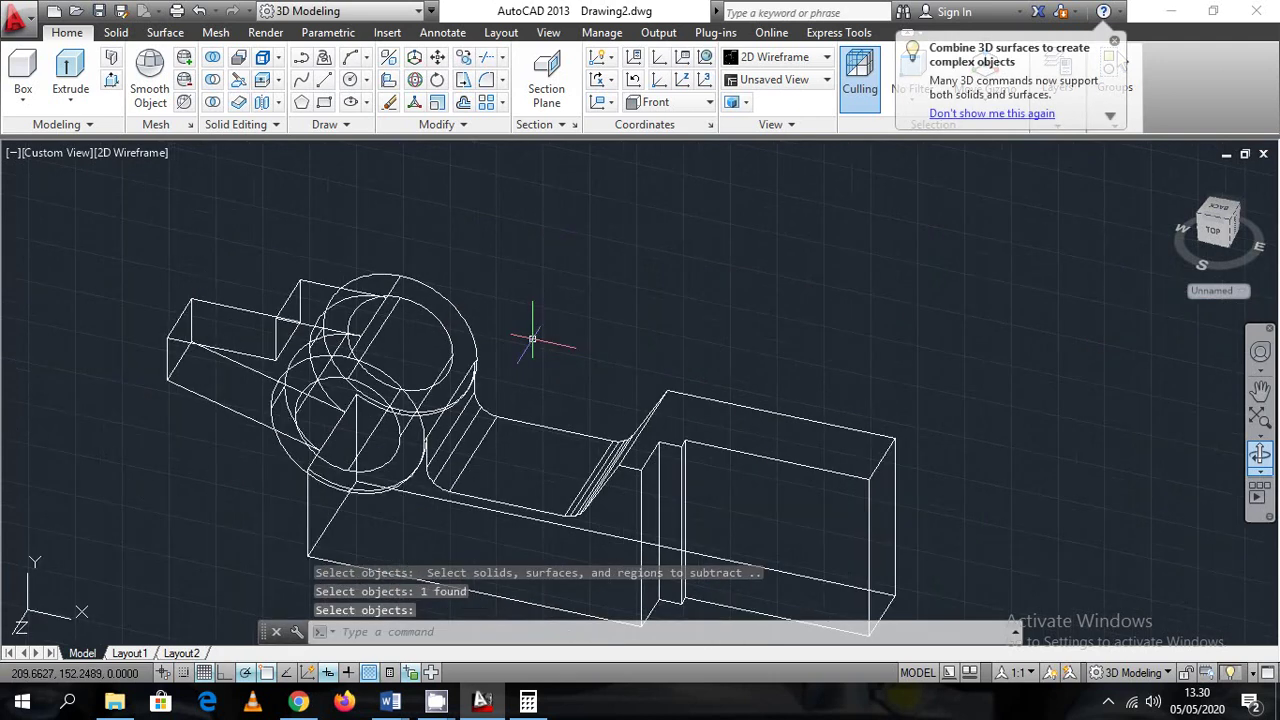
Set the visual style to Conceptual
click(128, 157)
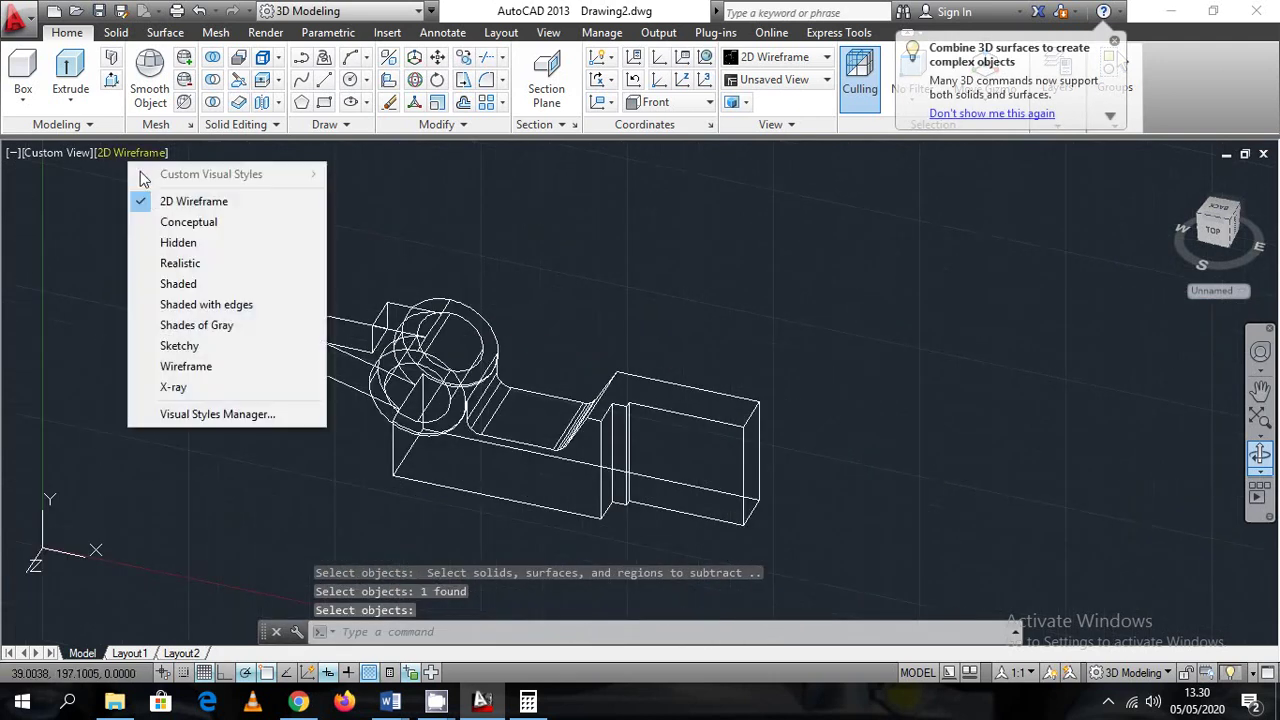
click(165, 219)
scroll(545, 460, up, 3)
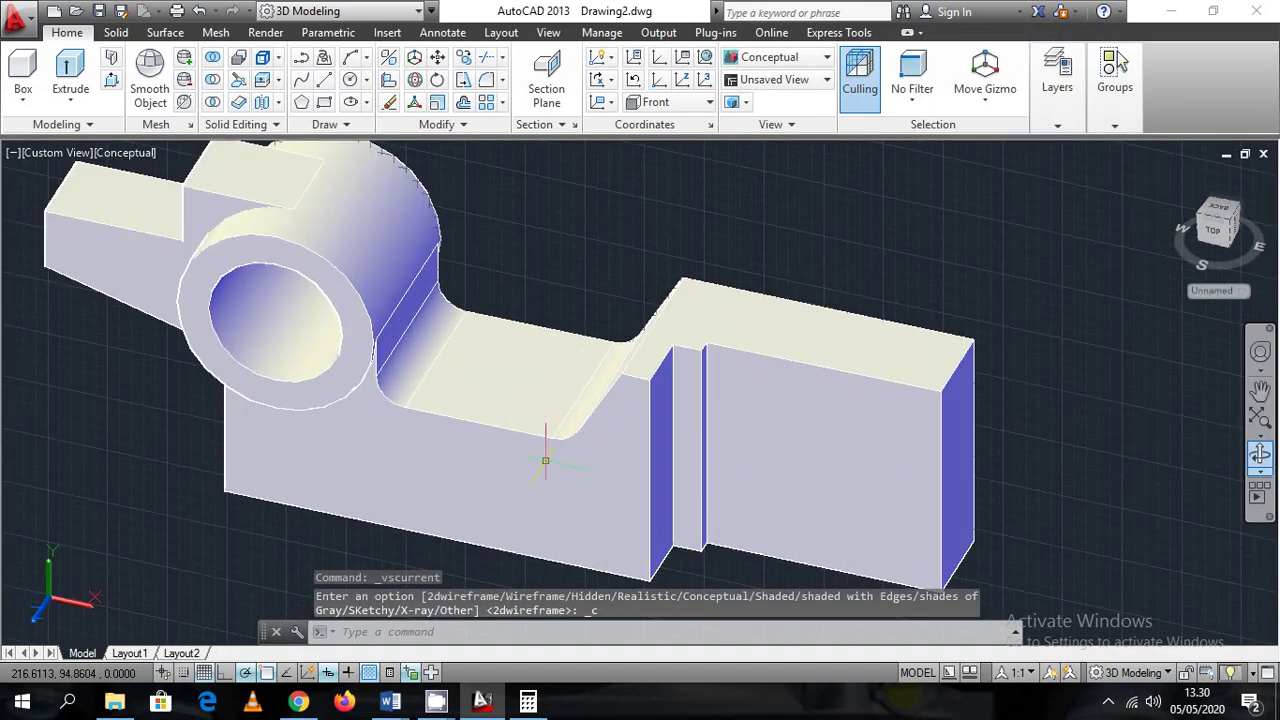
Set the bracket to the SE Isometric view with the 2D Wireframe visual style
click(1262, 456)
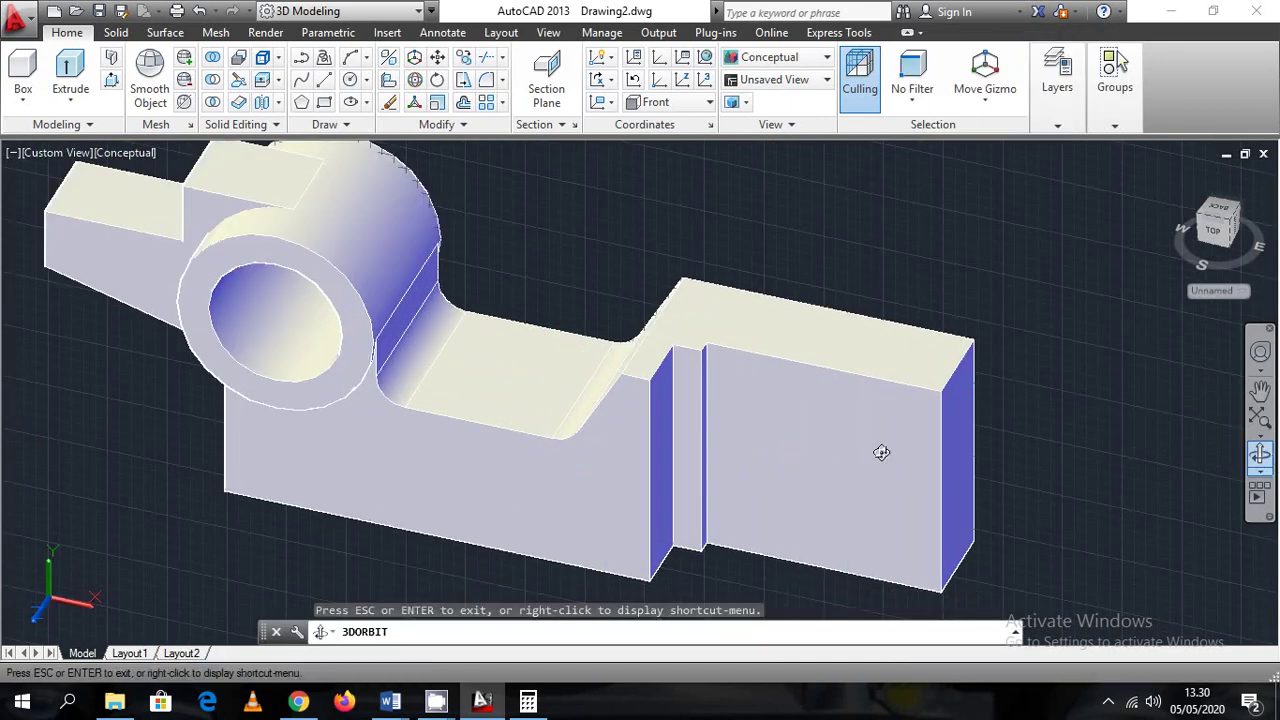
drag(880, 449, 1069, 430)
drag(772, 433, 325, 206)
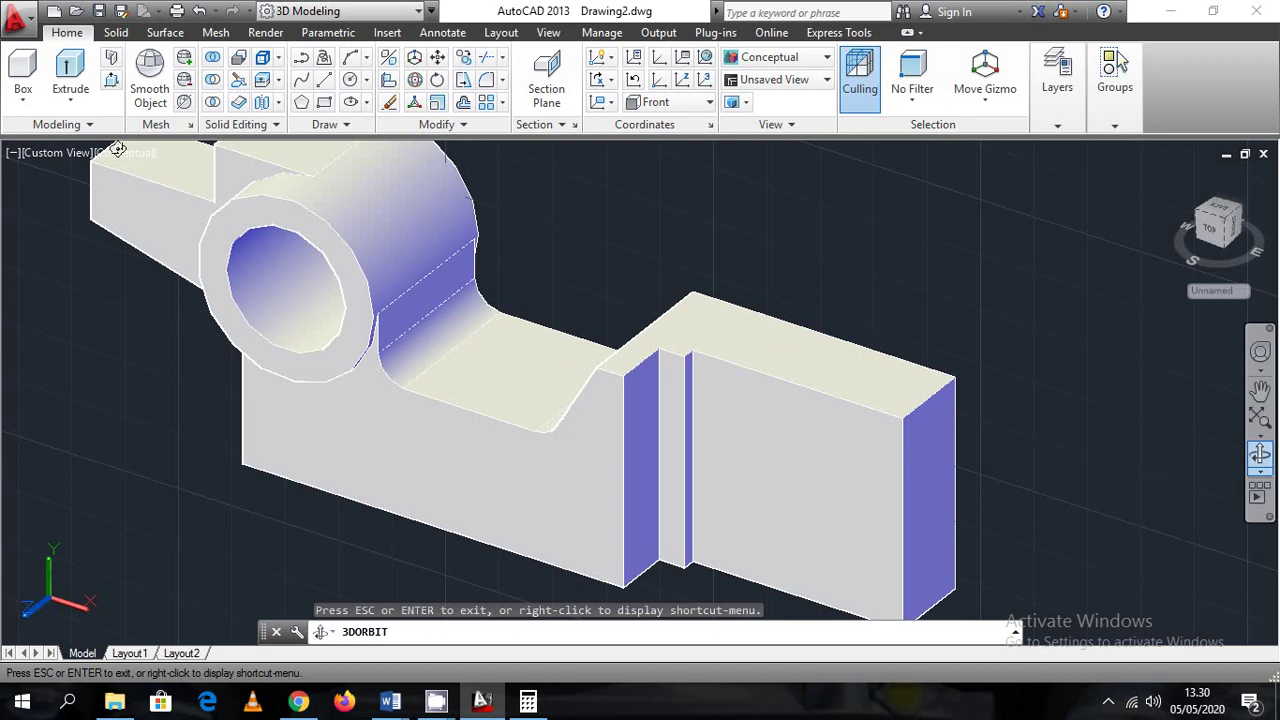
key(Escape)
click(44, 154)
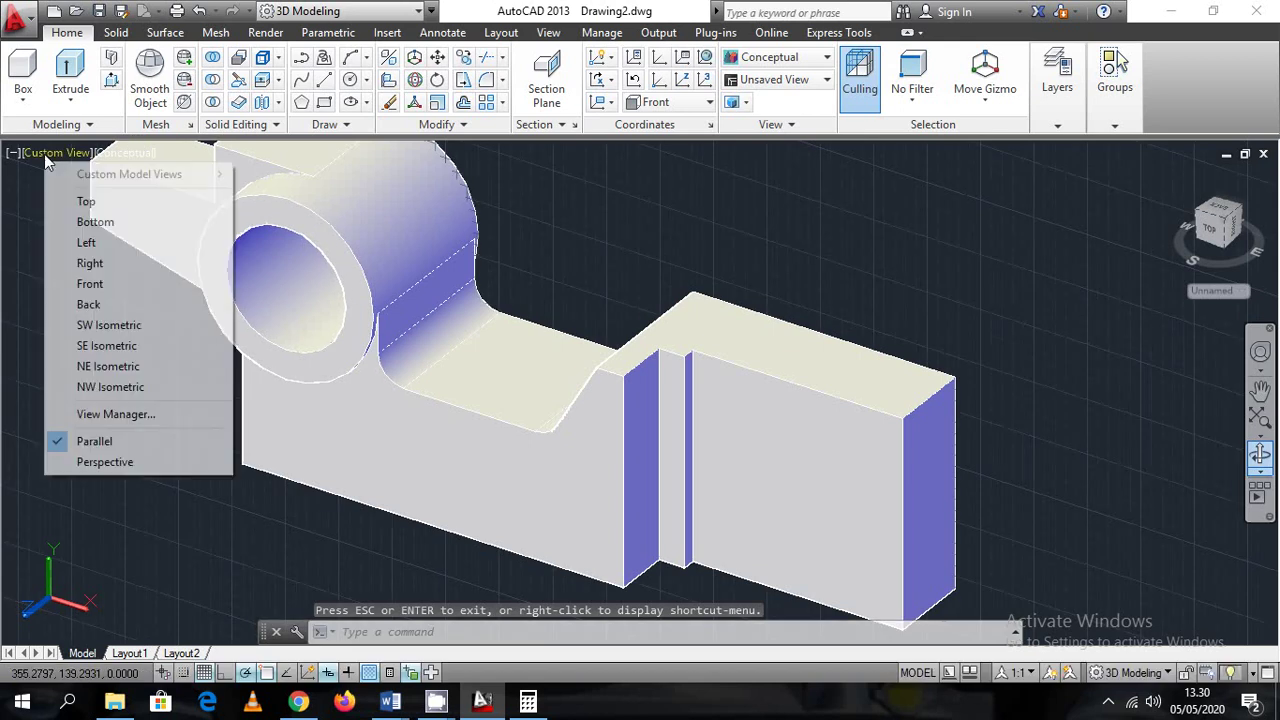
click(107, 346)
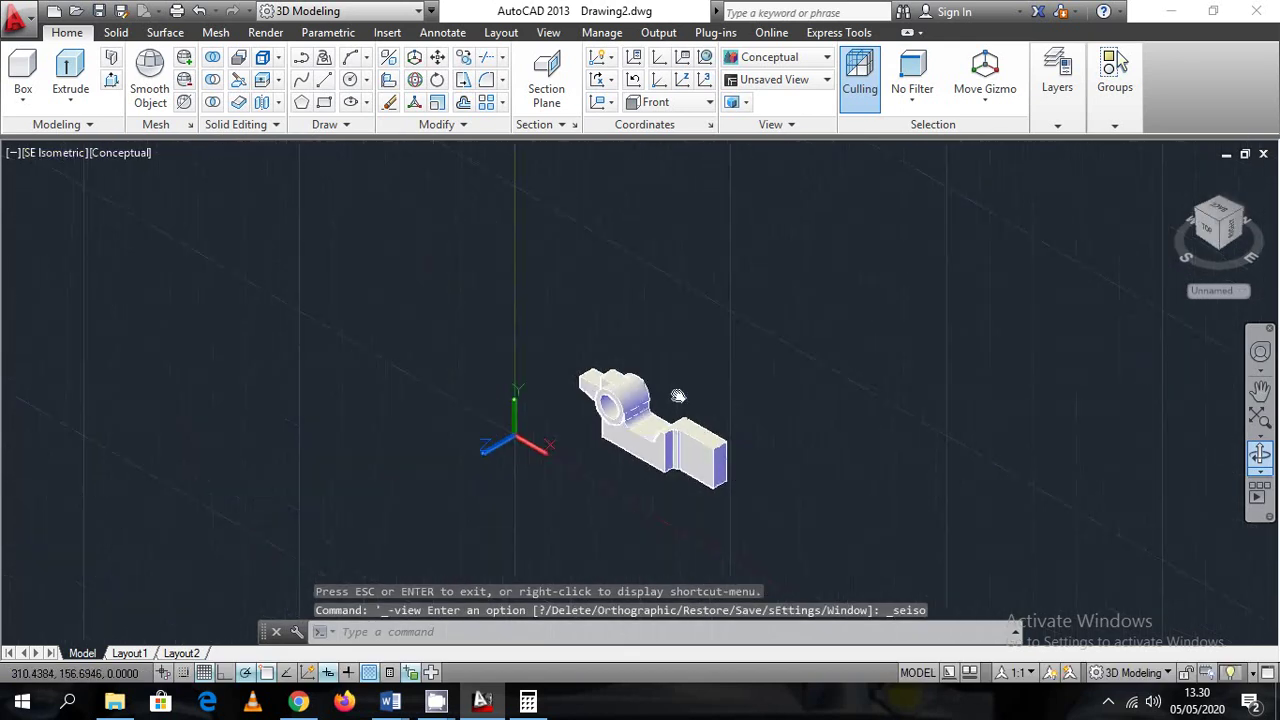
click(137, 153)
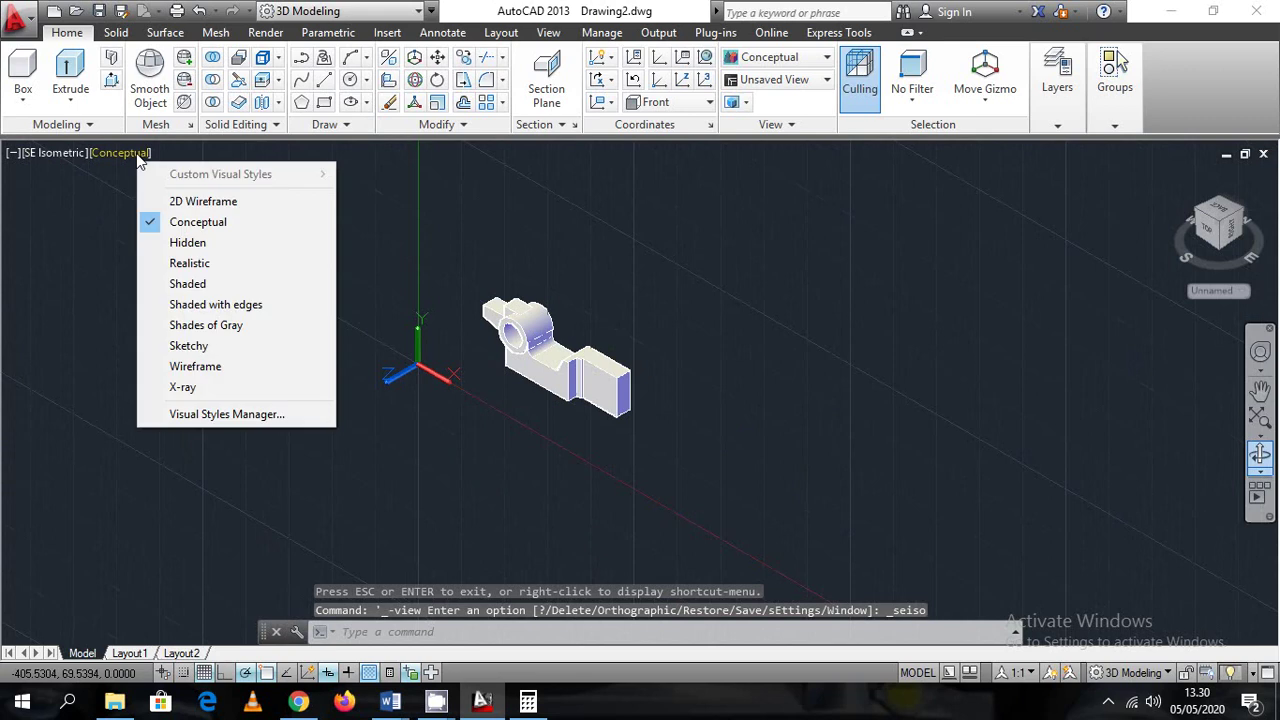
click(183, 204)
Draw a line across the flat floor of the bracket's recess, joining the midpoints of its two long edges
scroll(560, 348, up, 4)
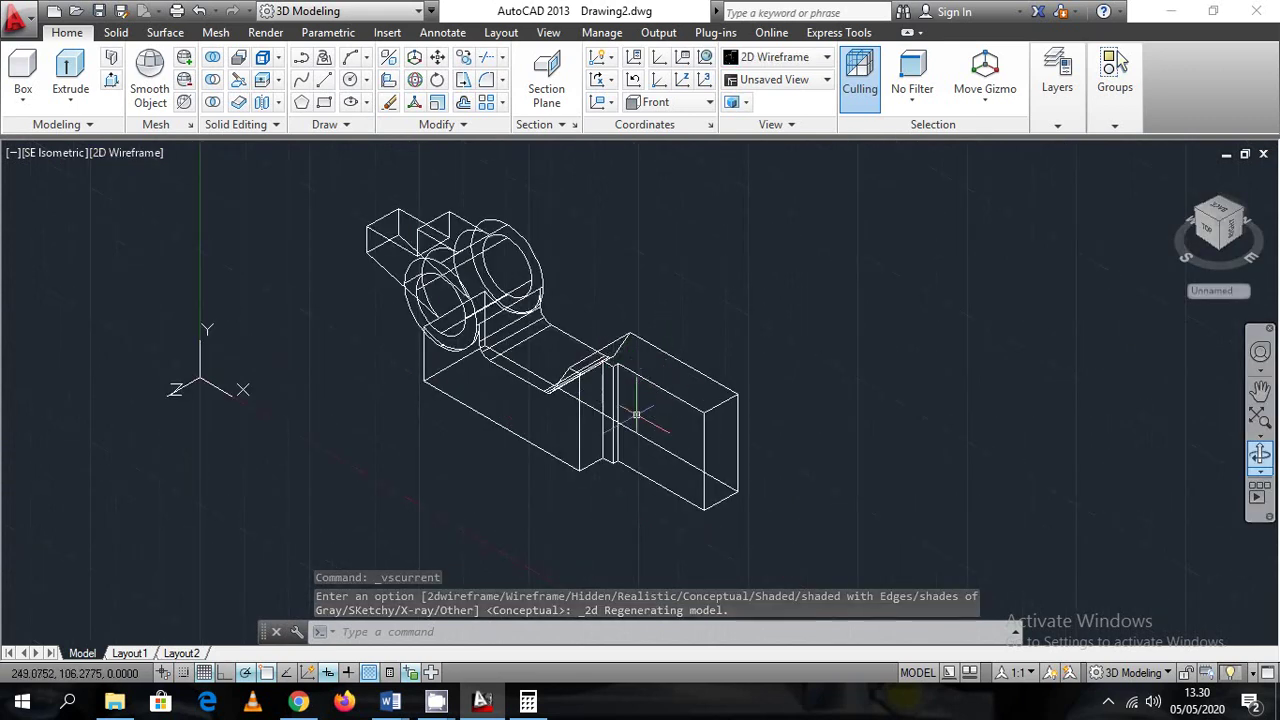
scroll(636, 413, up, 2)
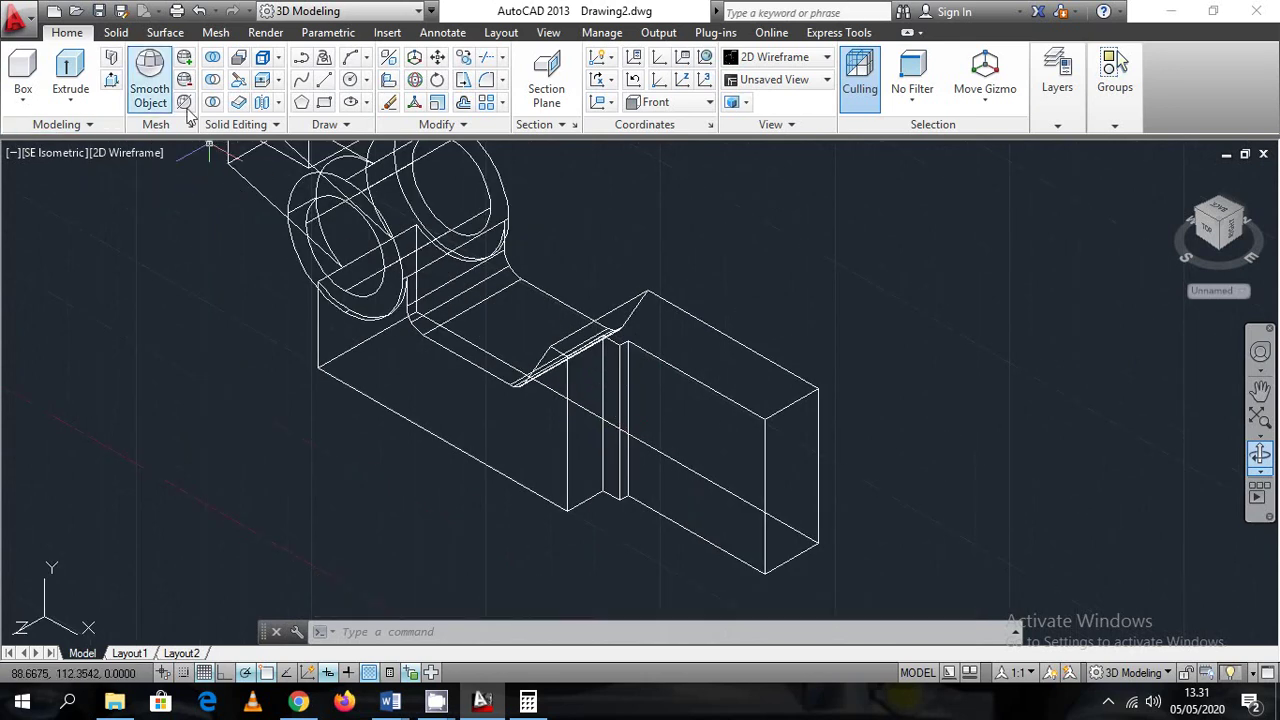
click(323, 79)
scroll(483, 273, up, 2)
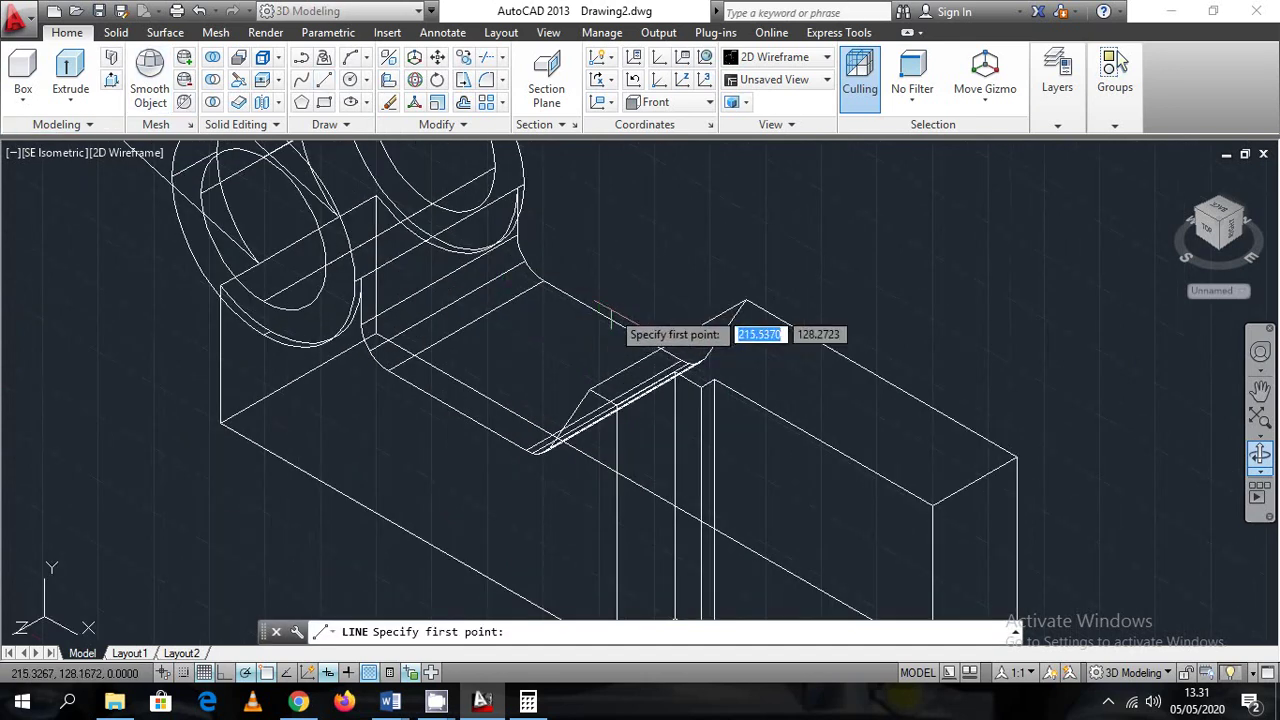
click(613, 320)
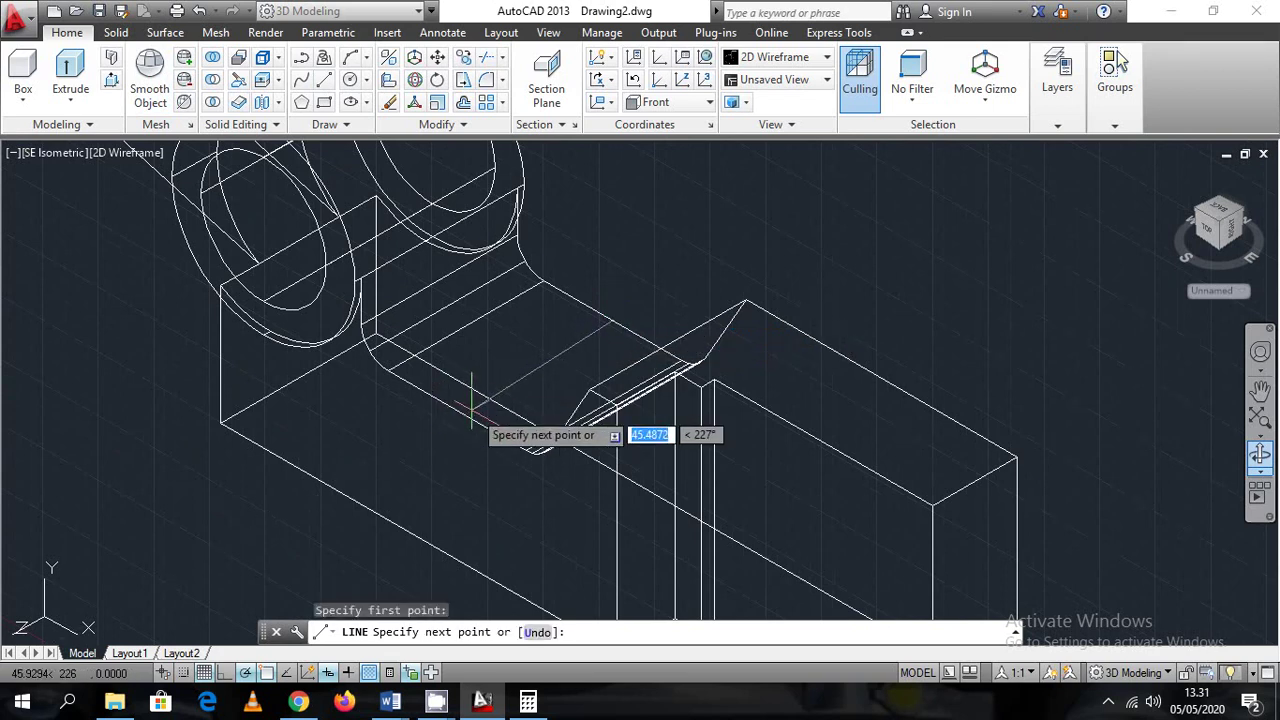
click(458, 411)
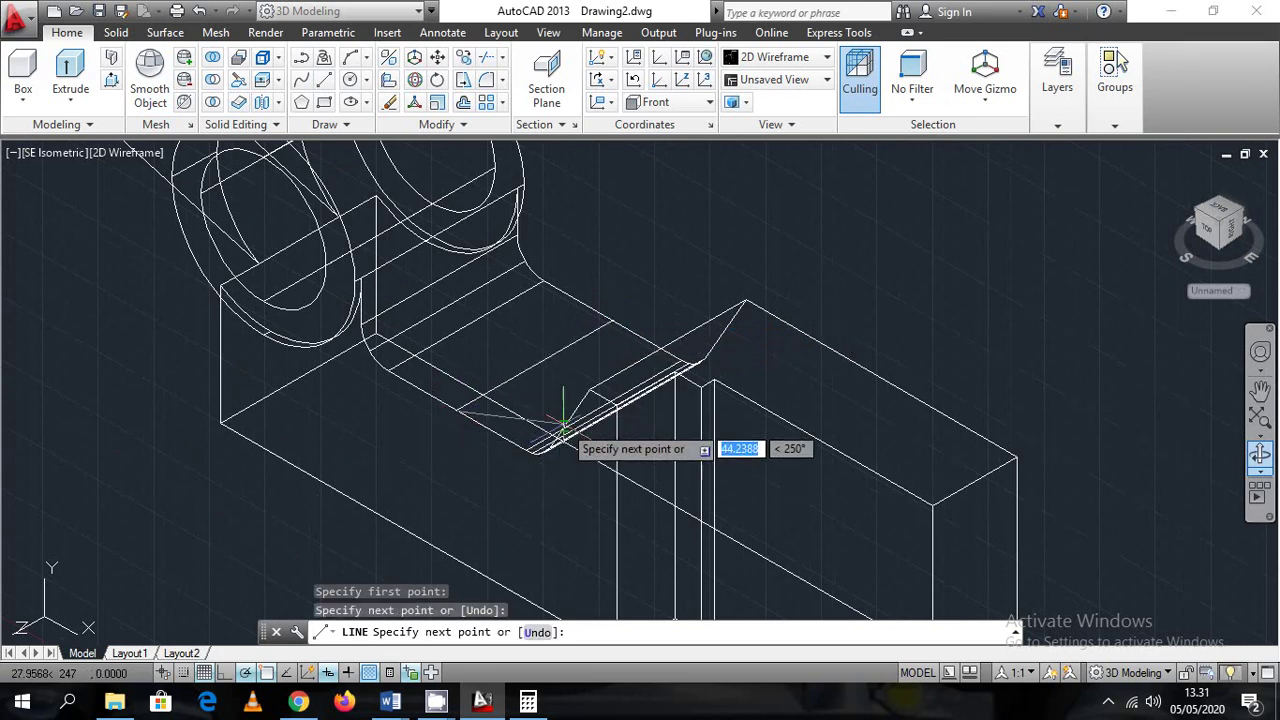
key(Escape)
Switch to the MODUL GAMTEK.docx drawing in Word and examine the hole diameters and positions dimensioned on the bracket
scroll(458, 447, down, 3)
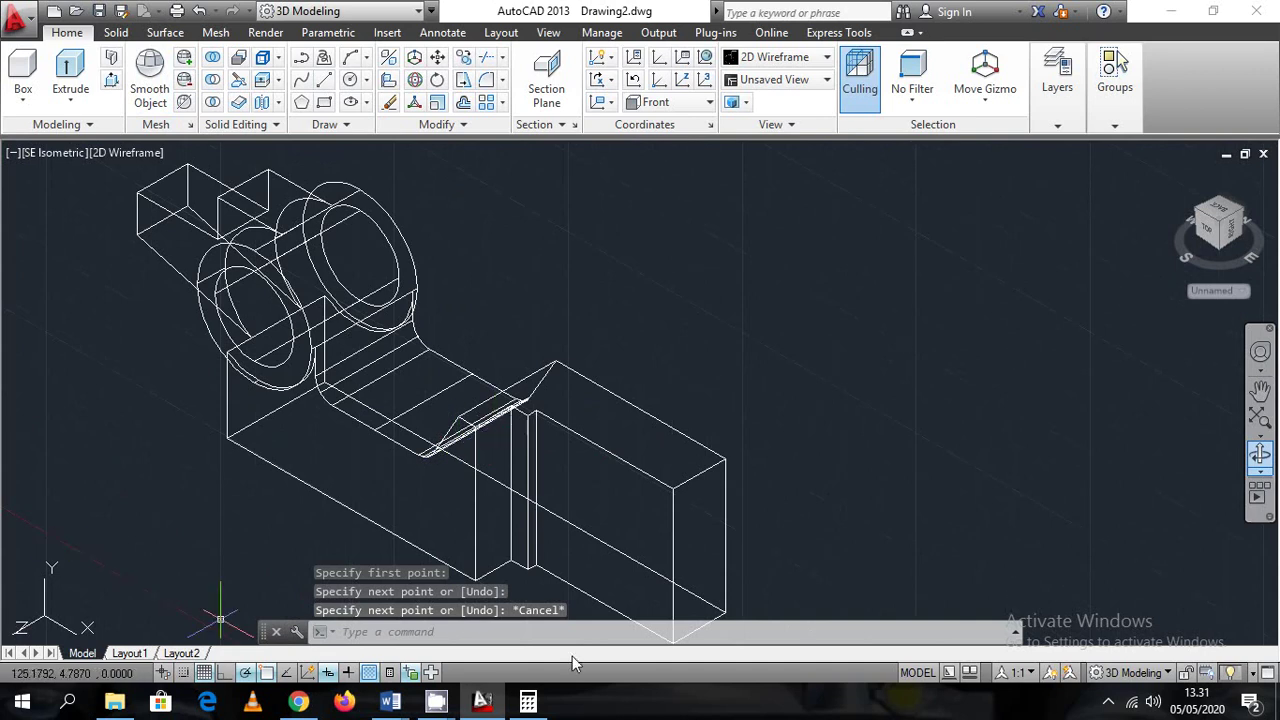
mouse_move(390, 702)
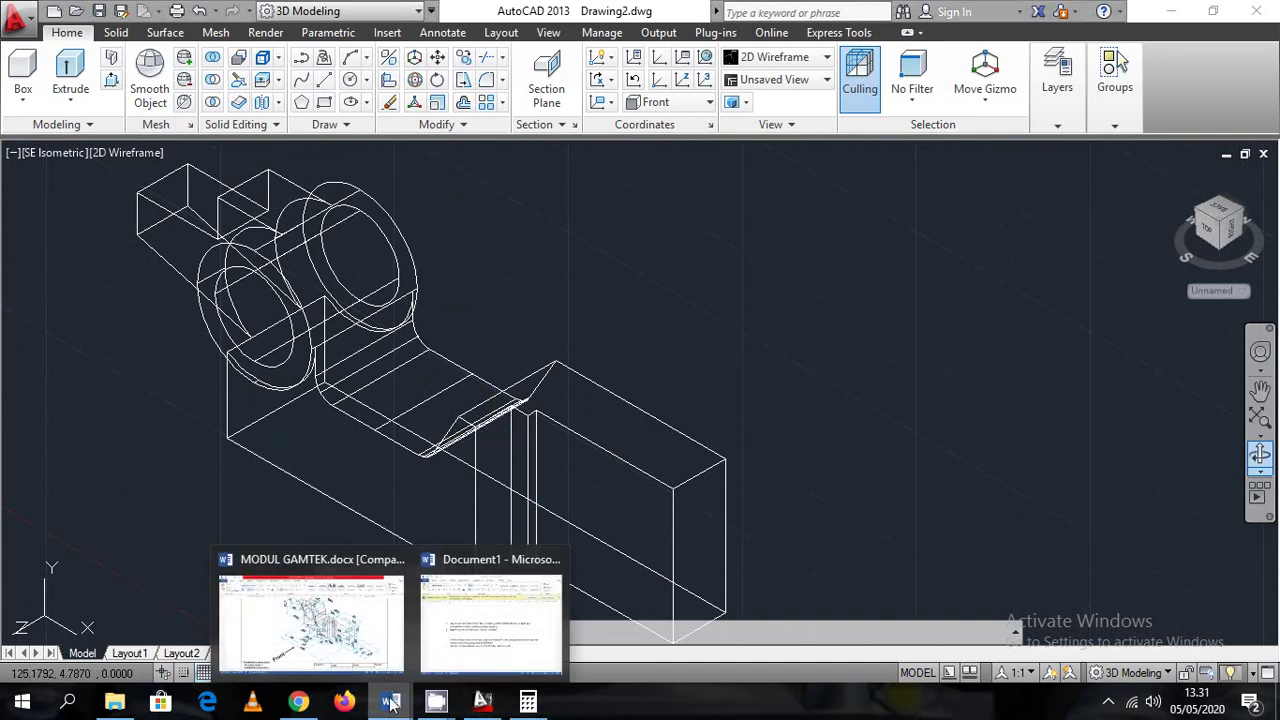
click(320, 620)
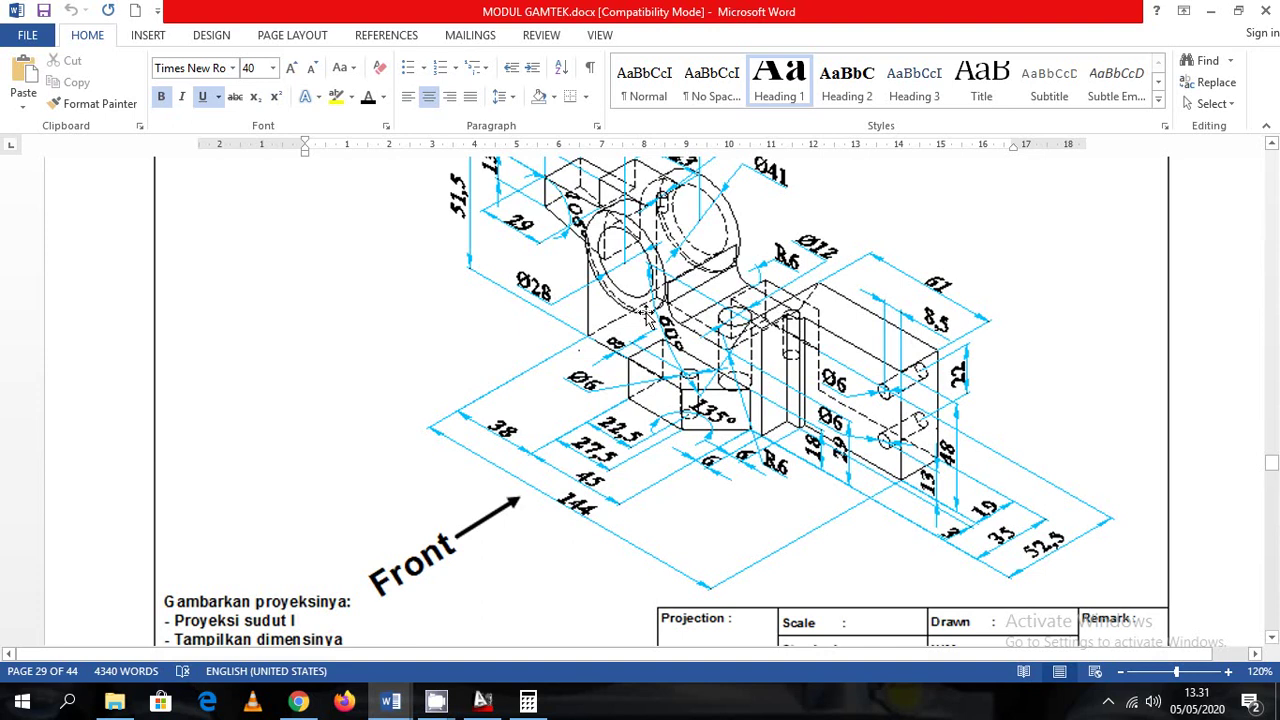
mouse_move(438, 706)
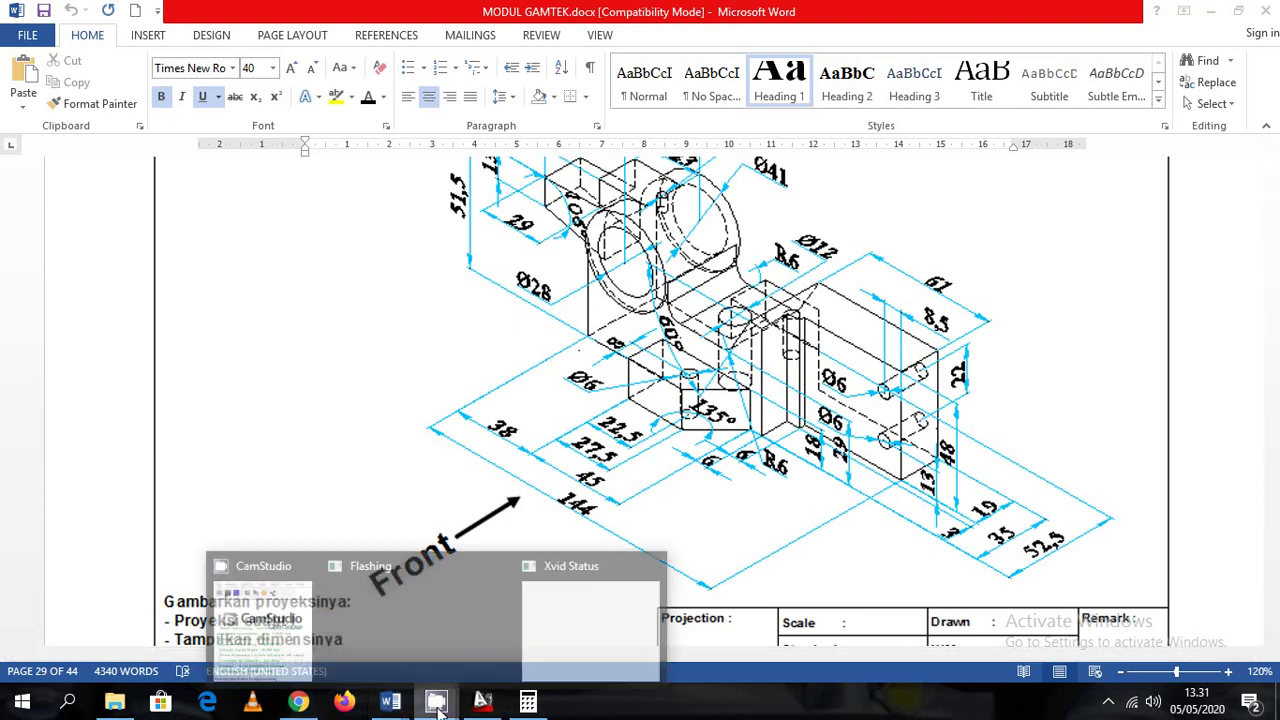
click(266, 613)
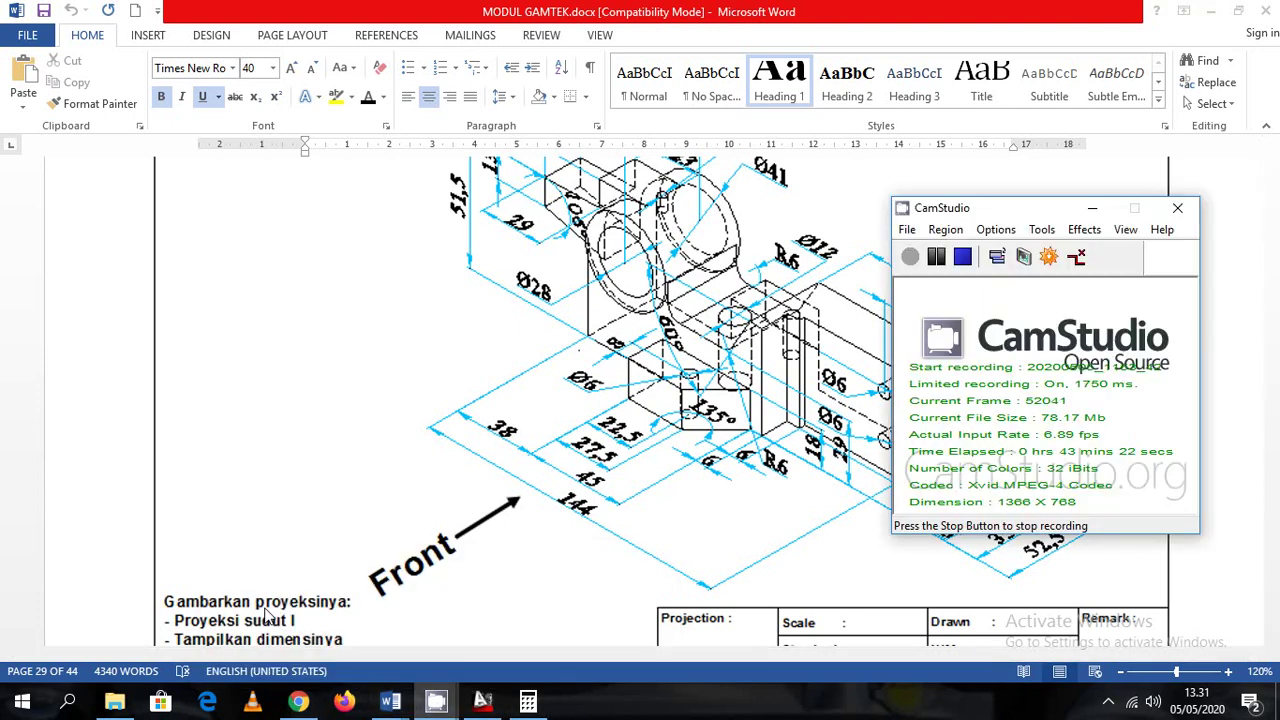
click(507, 446)
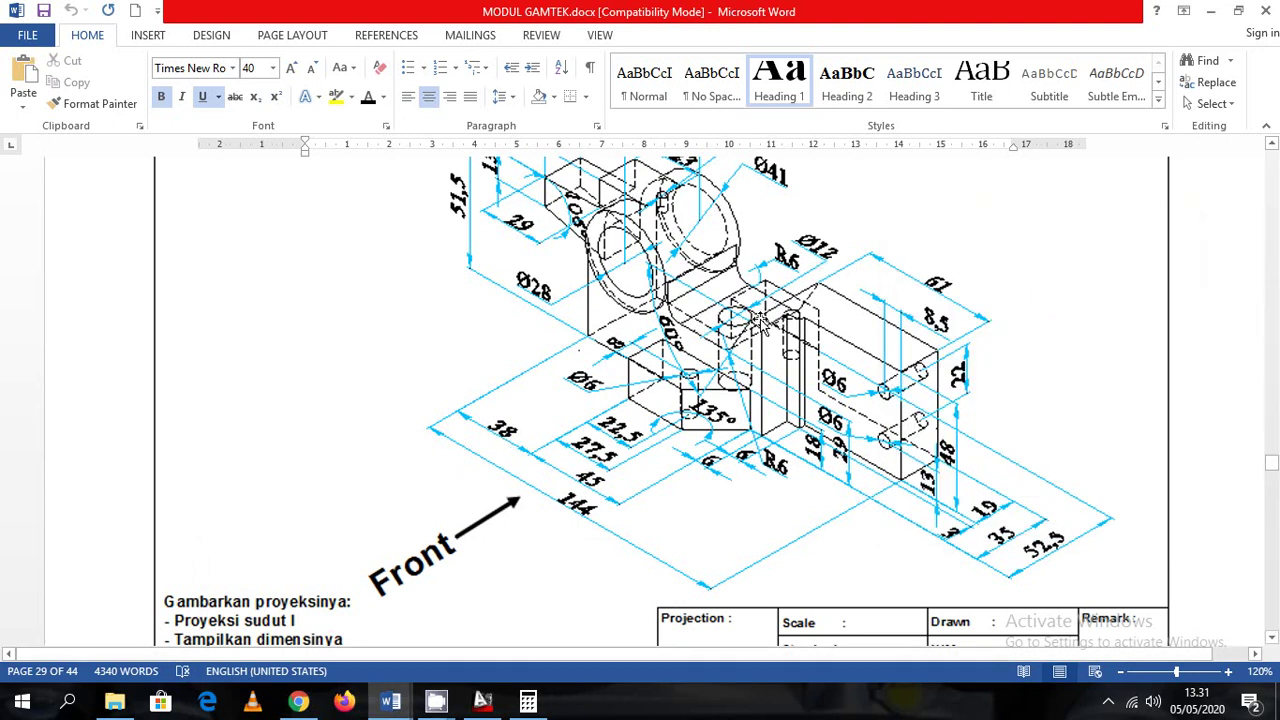
scroll(760, 318, up, 7)
scroll(700, 371, down, 10)
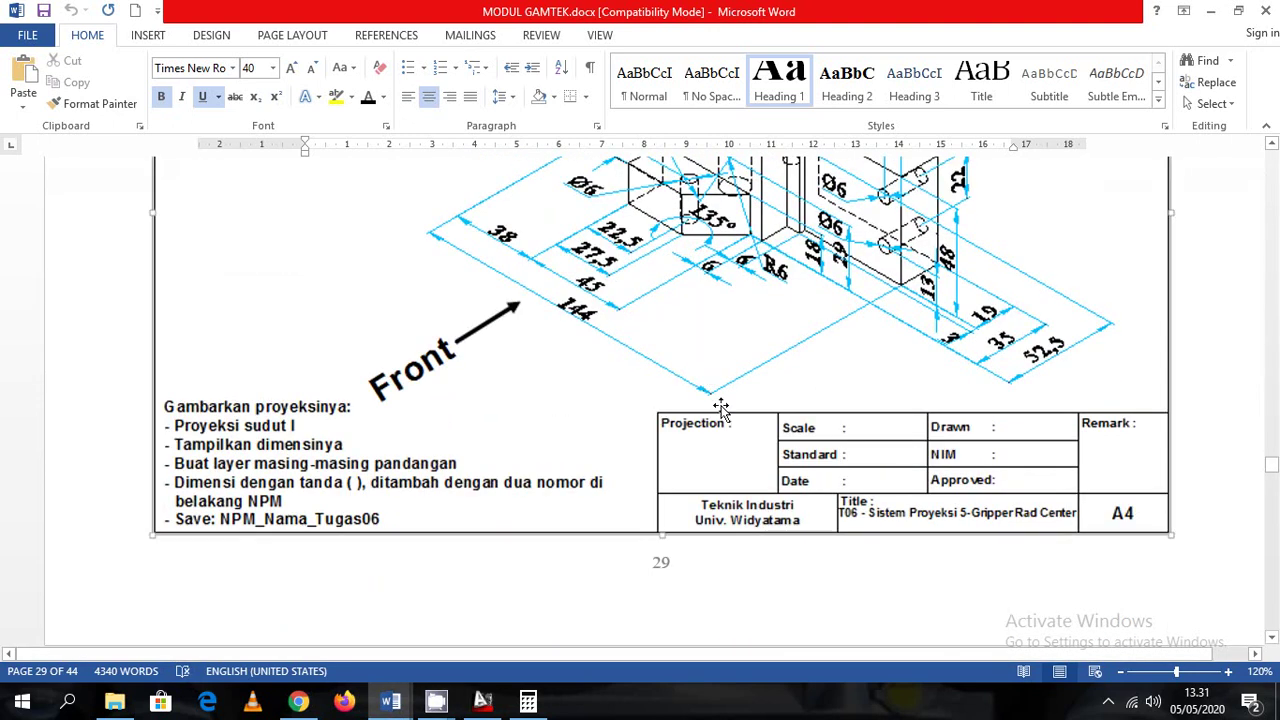
click(720, 408)
scroll(700, 380, up, 4)
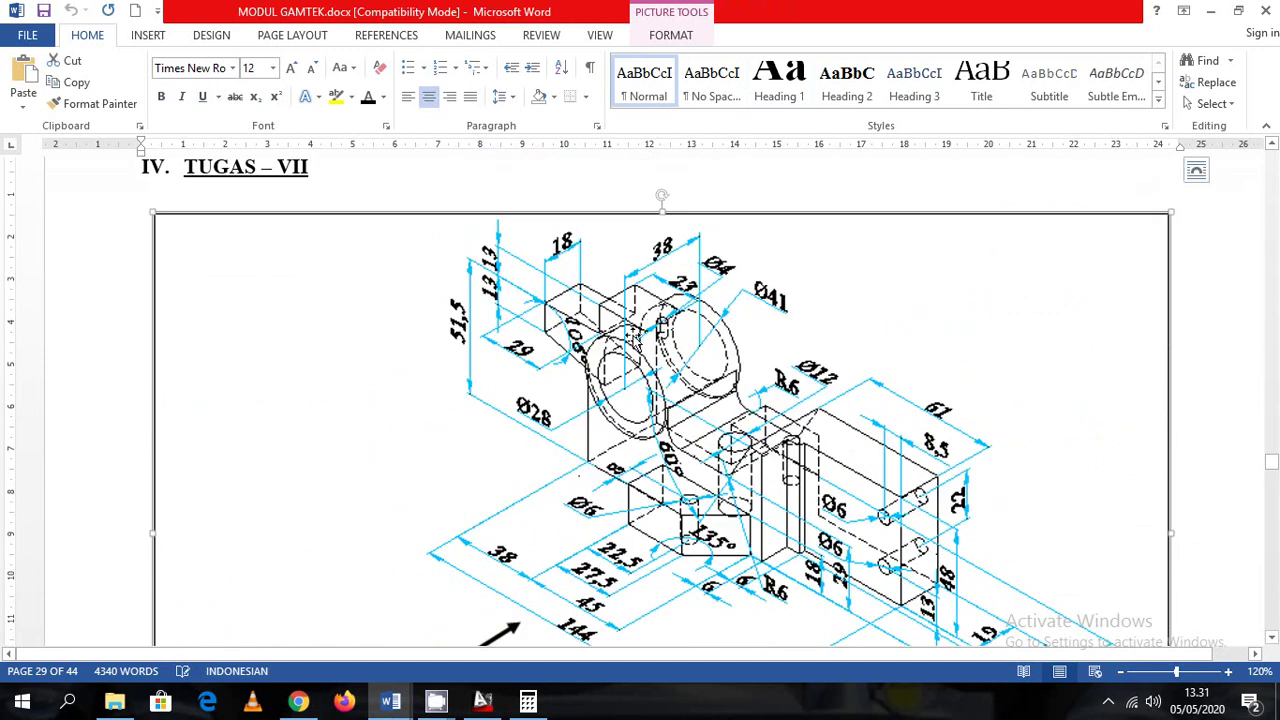
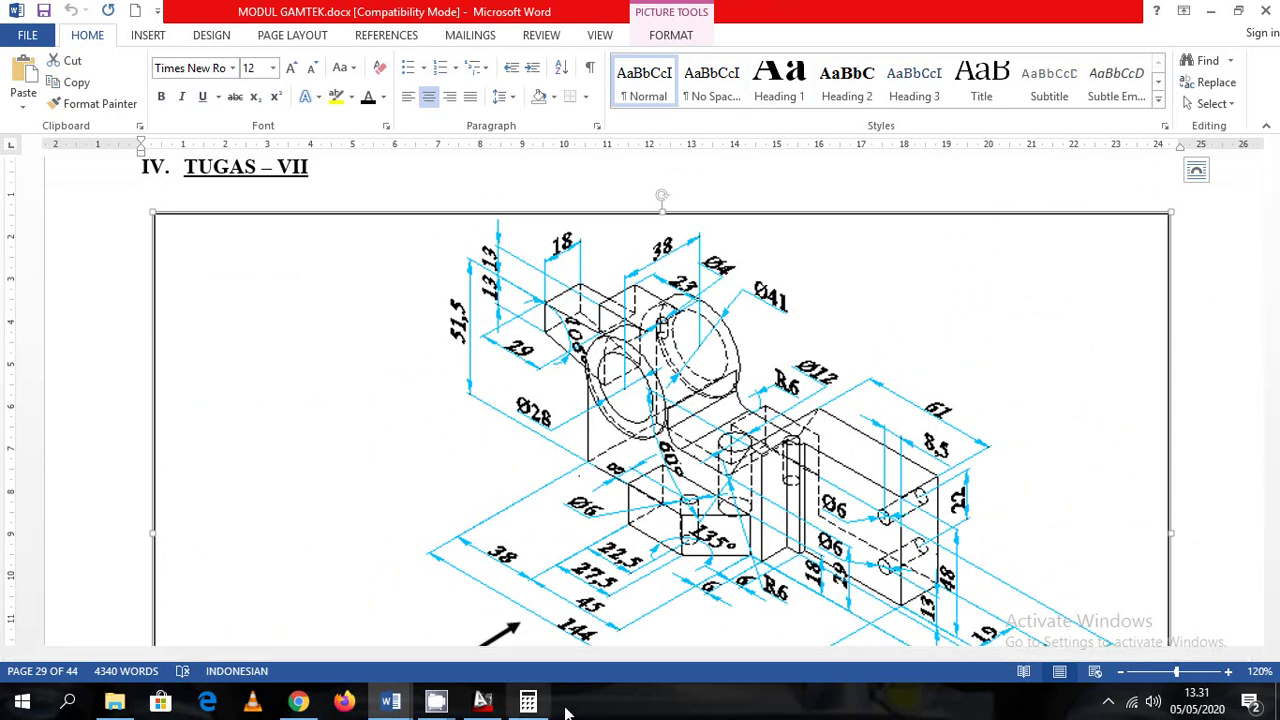
Return to AutoCAD and switch the model to the Top view
click(482, 703)
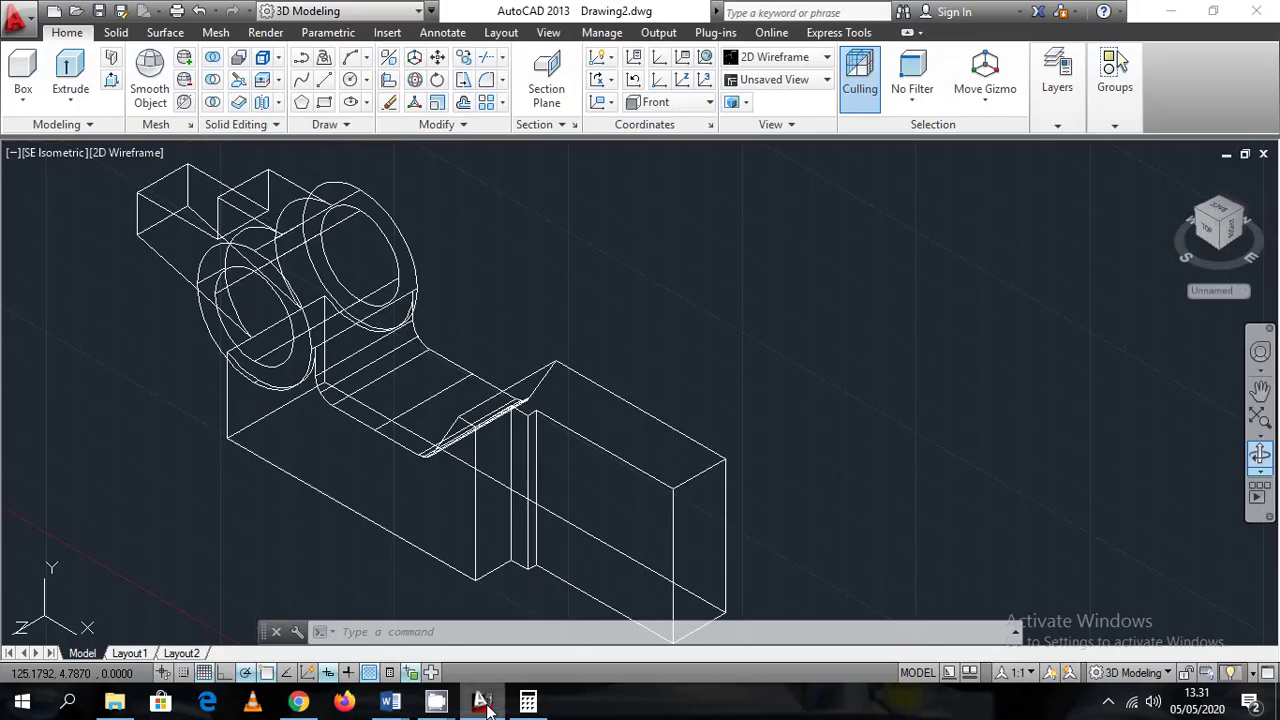
click(50, 154)
click(90, 201)
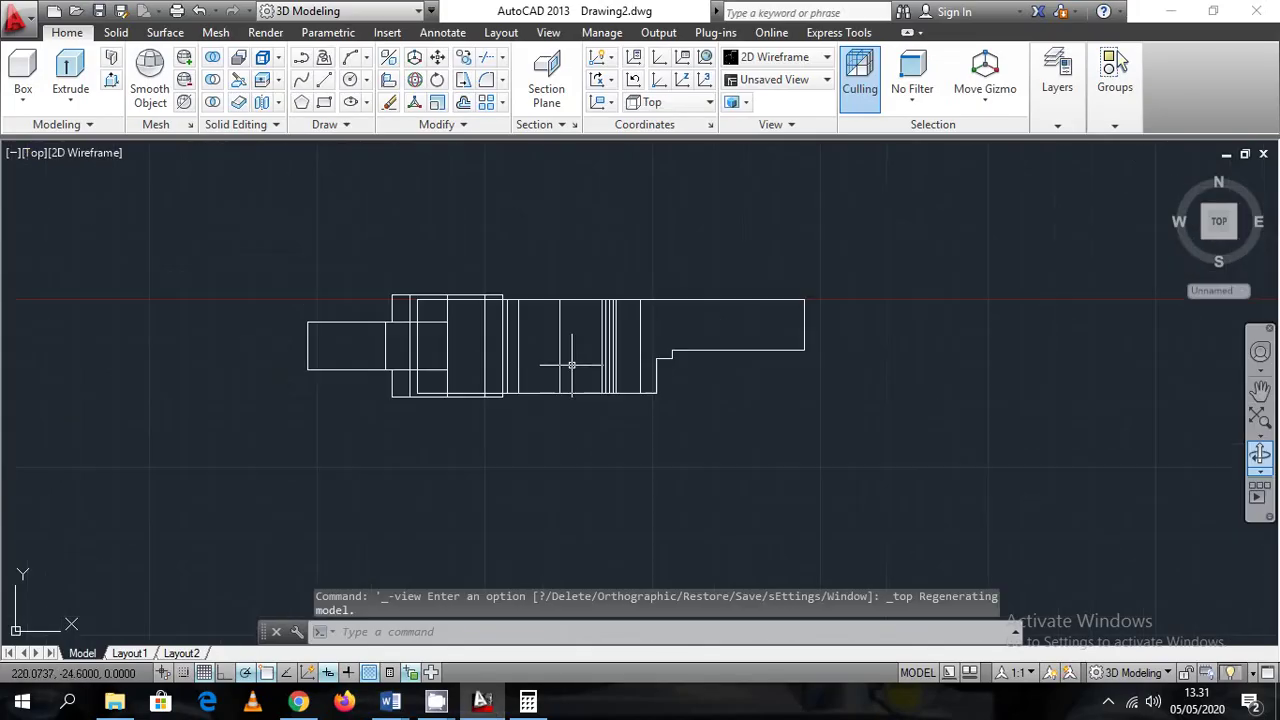
Draw a circle of diameter 4 in the empty space above the middle of the bracket's plan outline
key(Return)
click(615, 218)
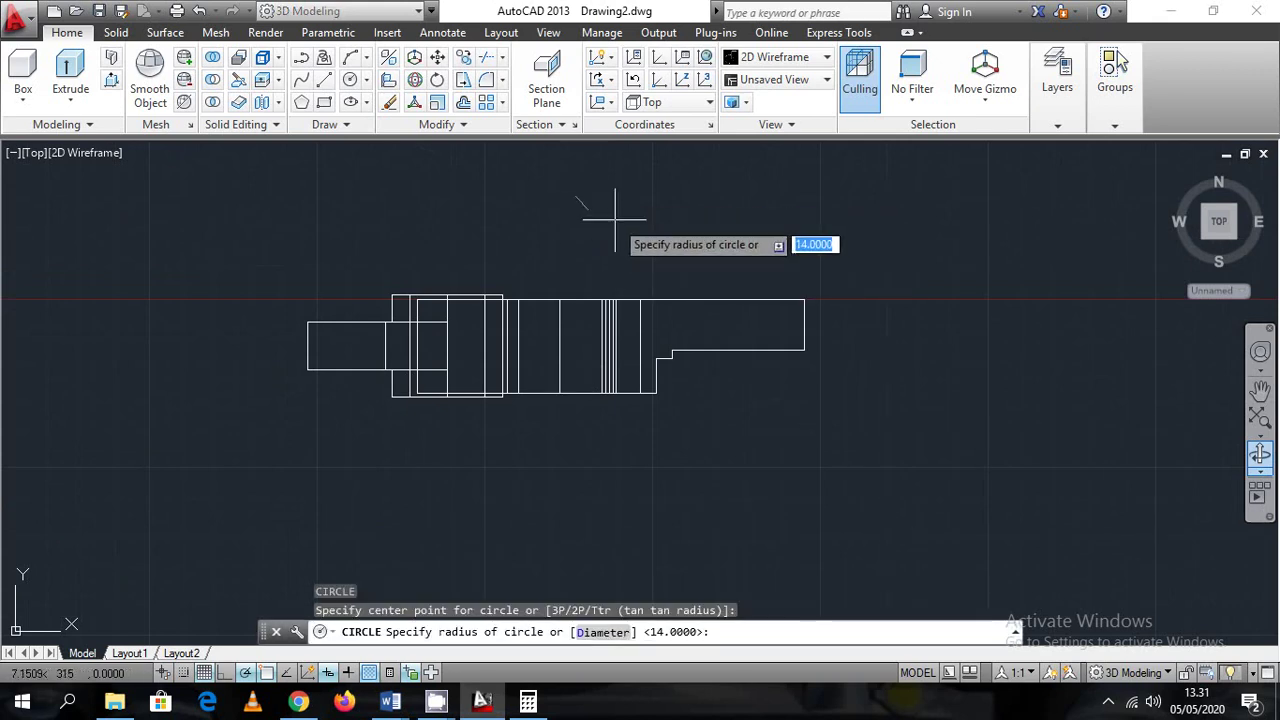
text(d)
key(Return)
text(4)
key(Return)
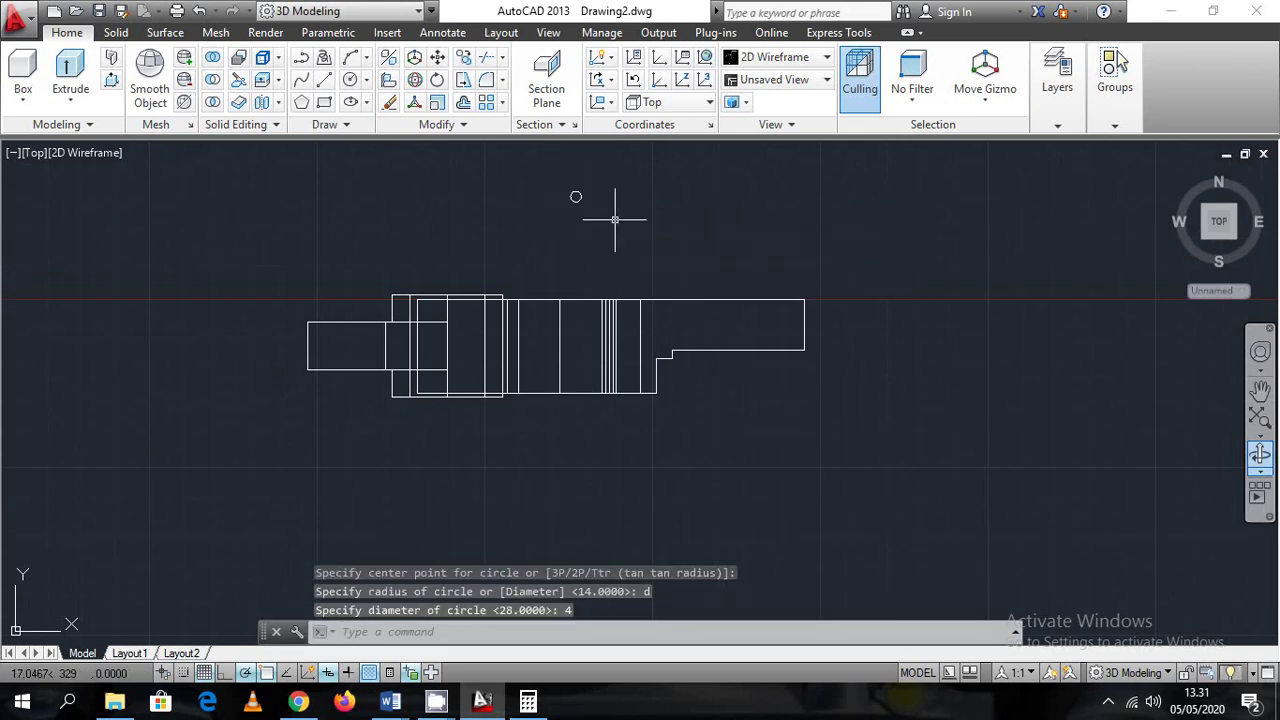
Draw a second circle of diameter 12 beside the small circle, clear of the bracket outline
key(Return)
click(675, 201)
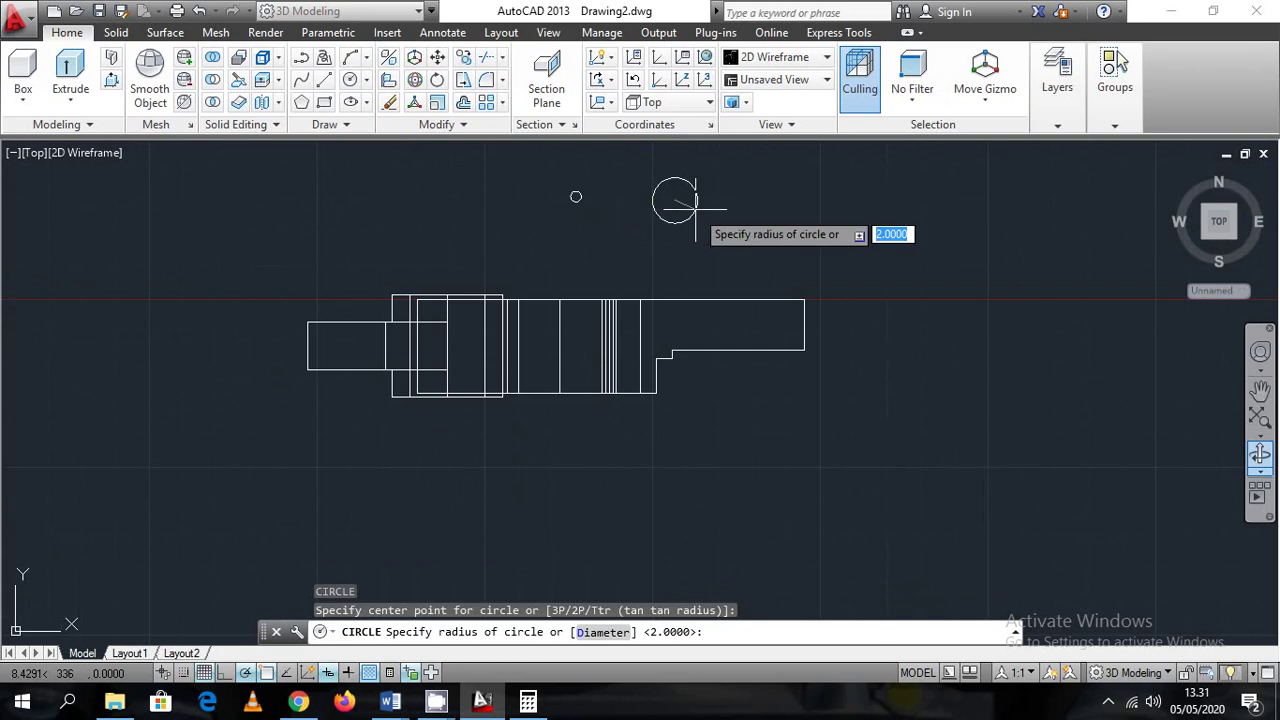
text(d)
key(Return)
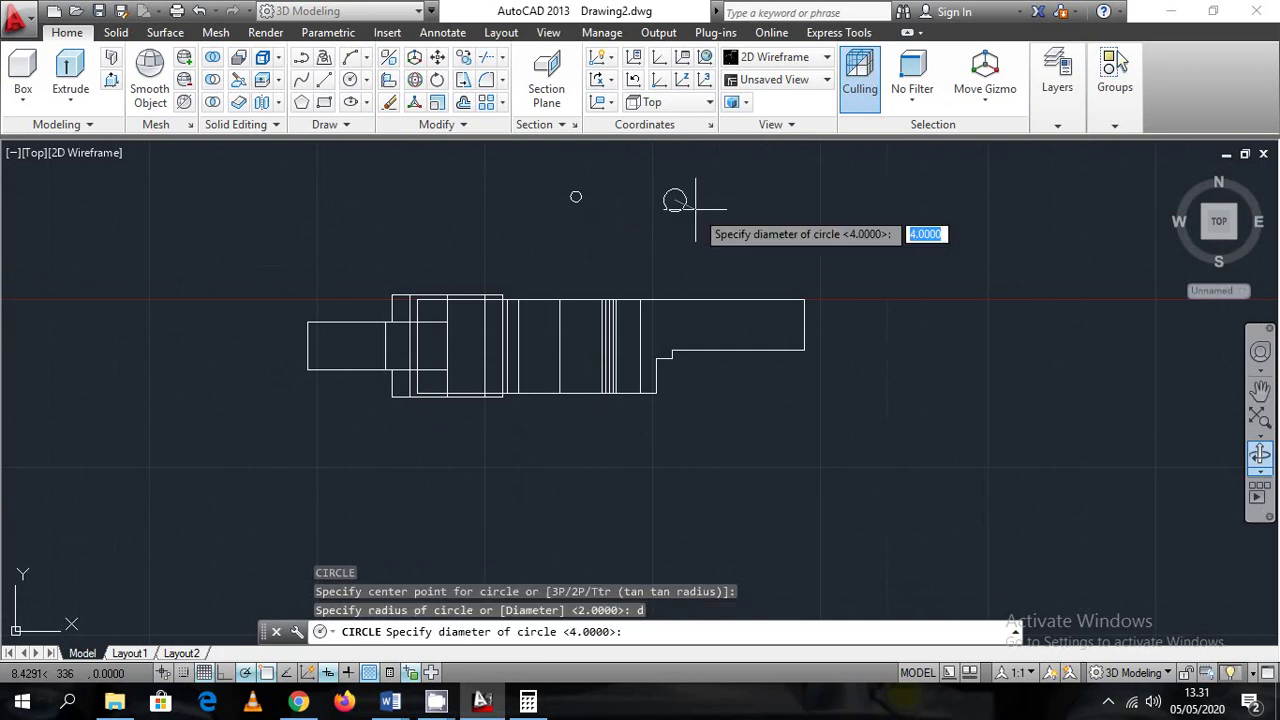
key(Return)
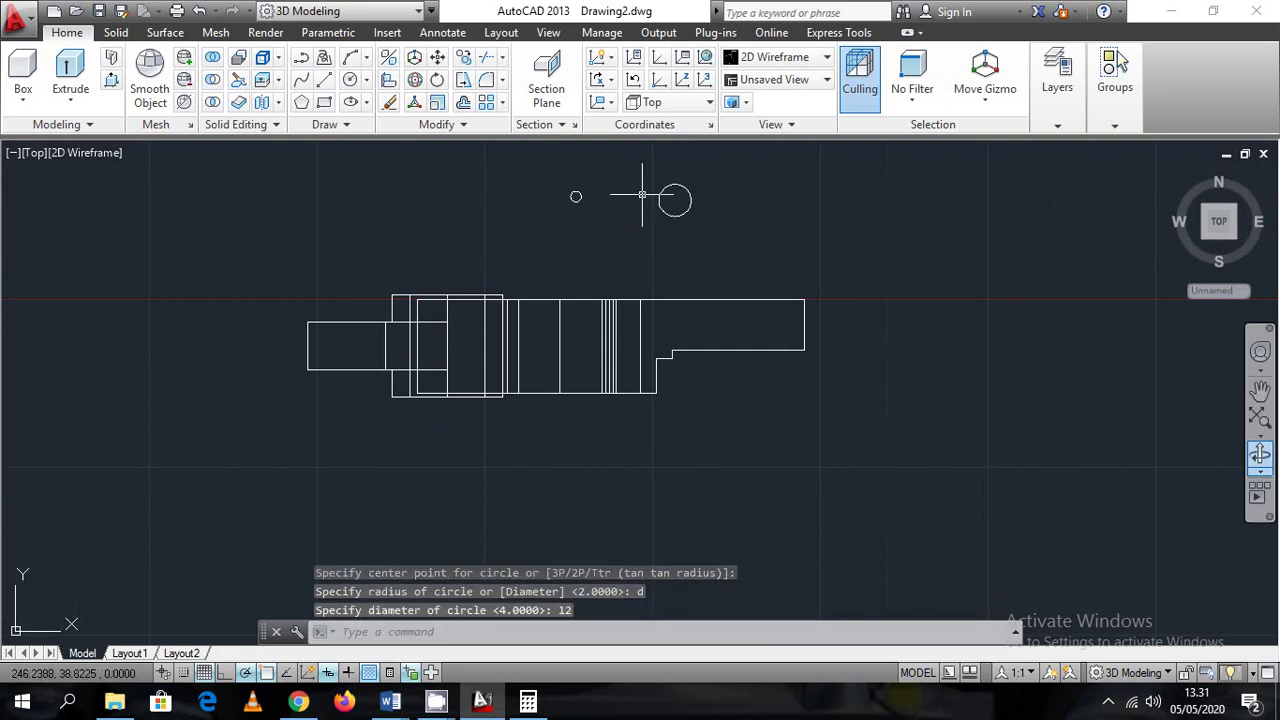
Switch the model from the Top view to the SE Isometric view
scroll(625, 200, up, 2)
click(45, 158)
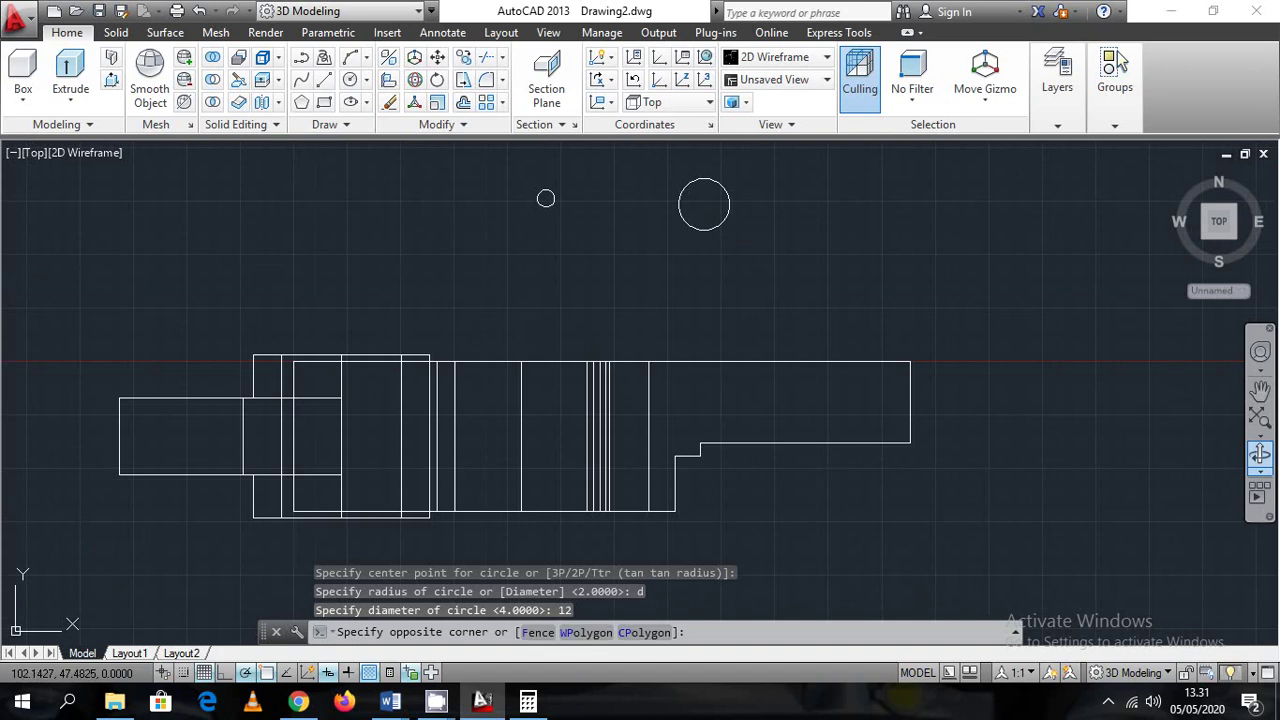
click(32, 157)
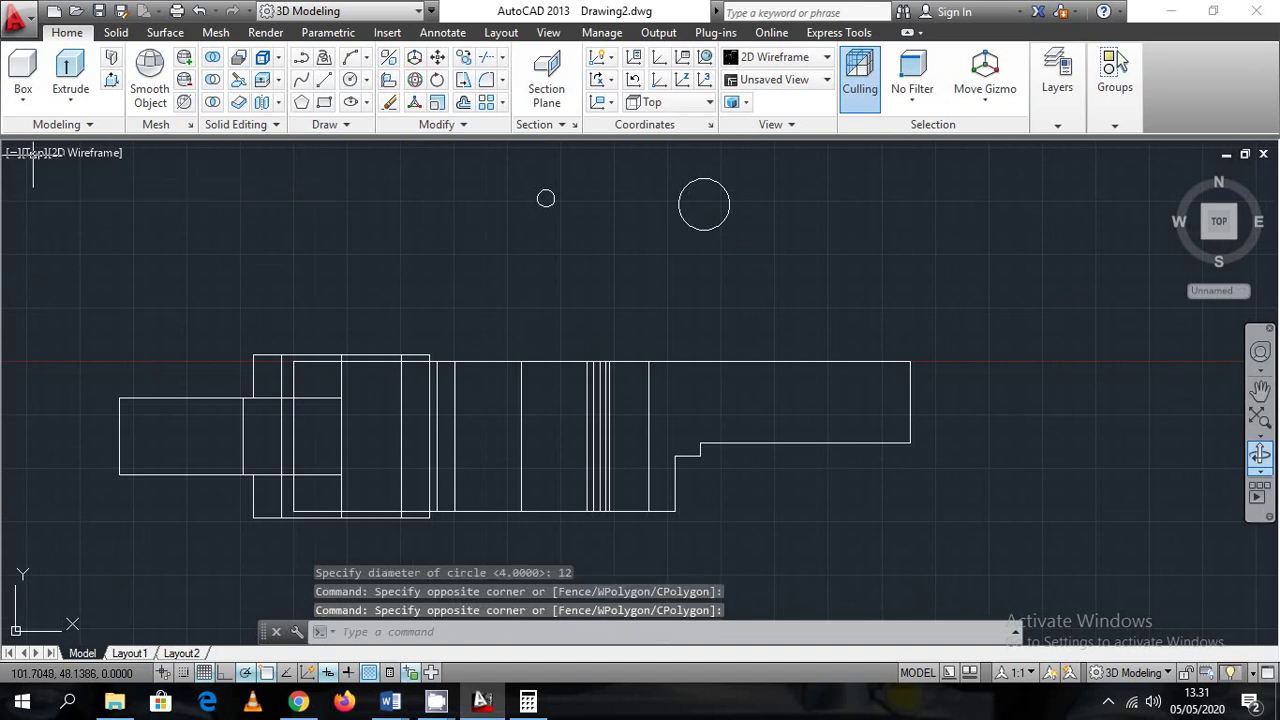
click(33, 165)
click(16, 168)
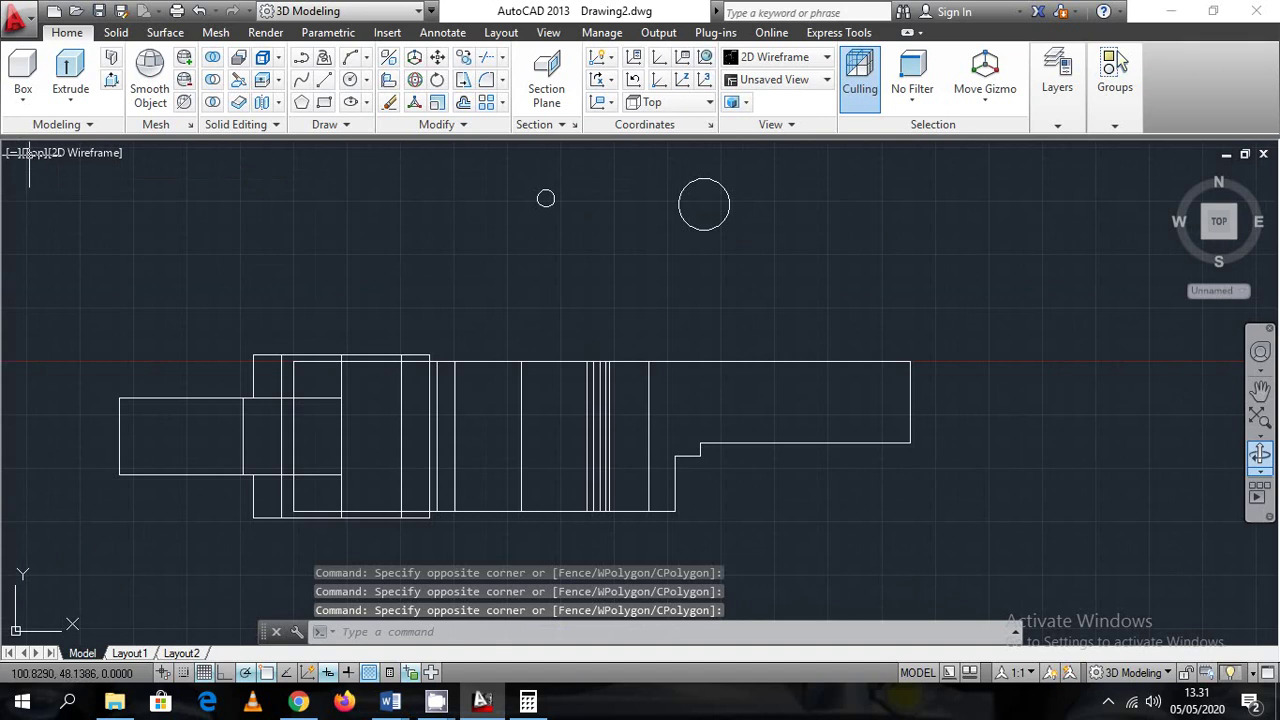
click(28, 154)
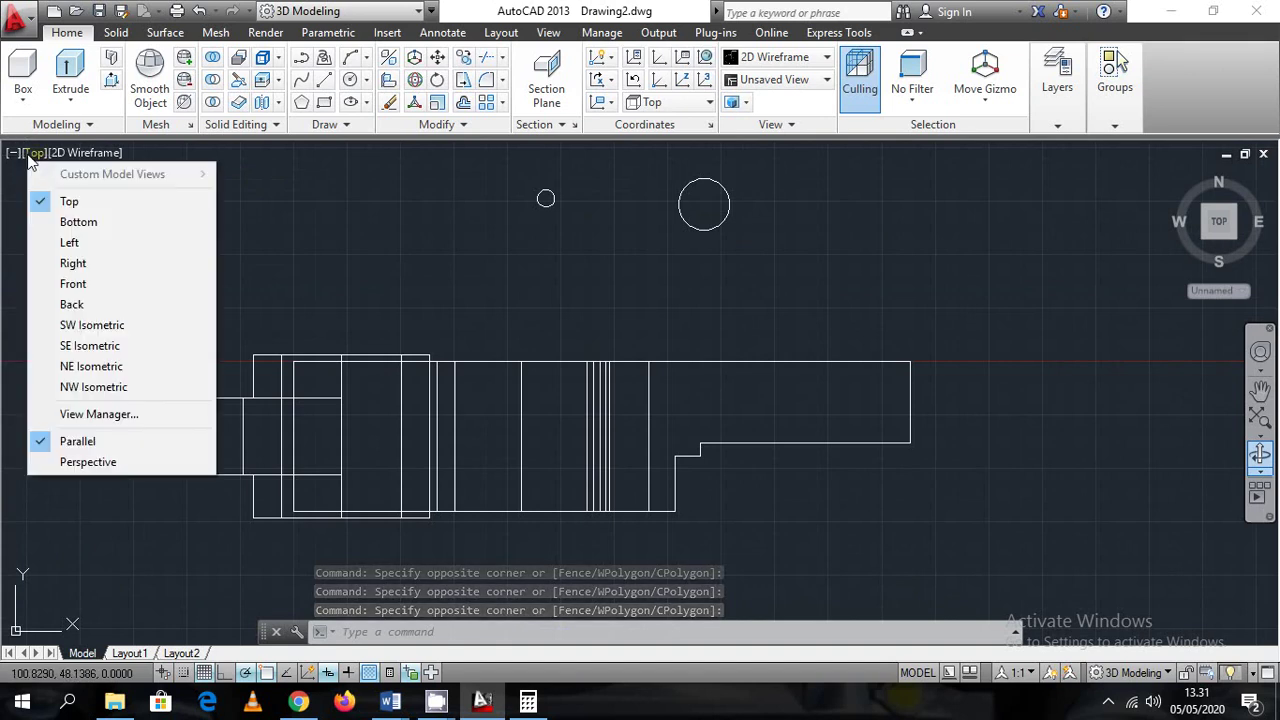
click(99, 346)
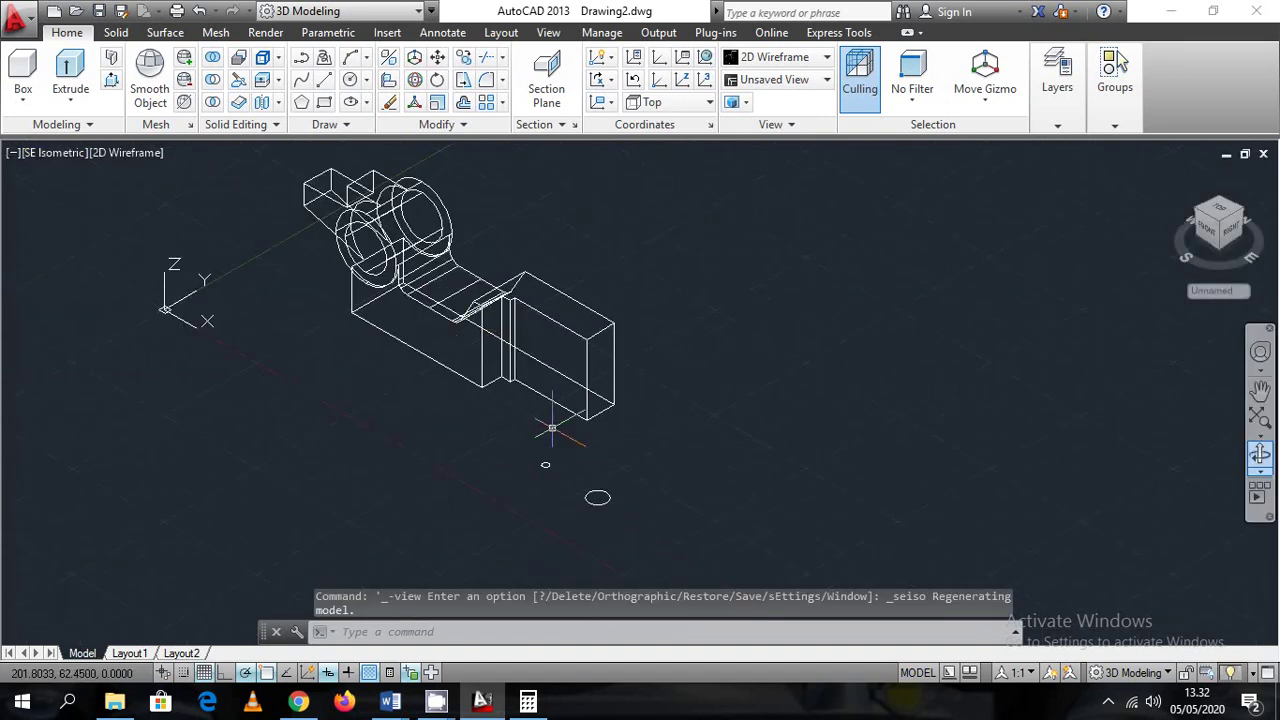
Extrude both new circles together to a height of 38
key(Return)
click(647, 521)
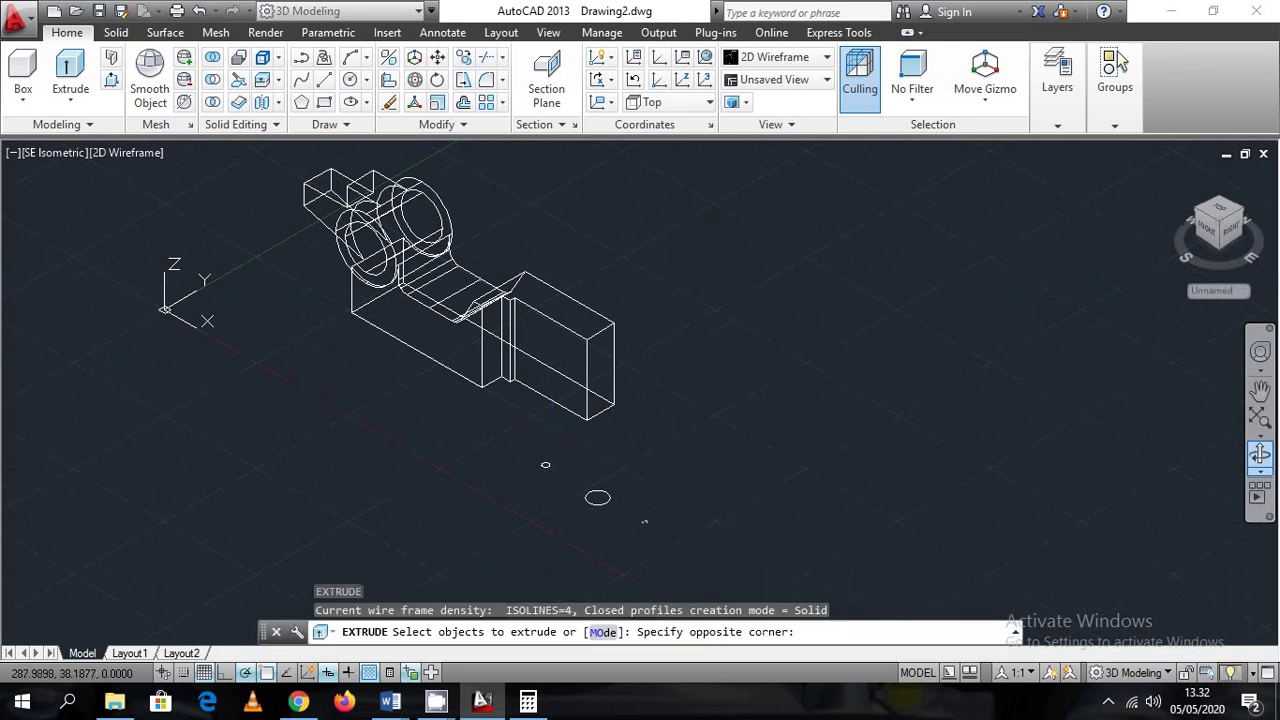
click(515, 461)
key(Return)
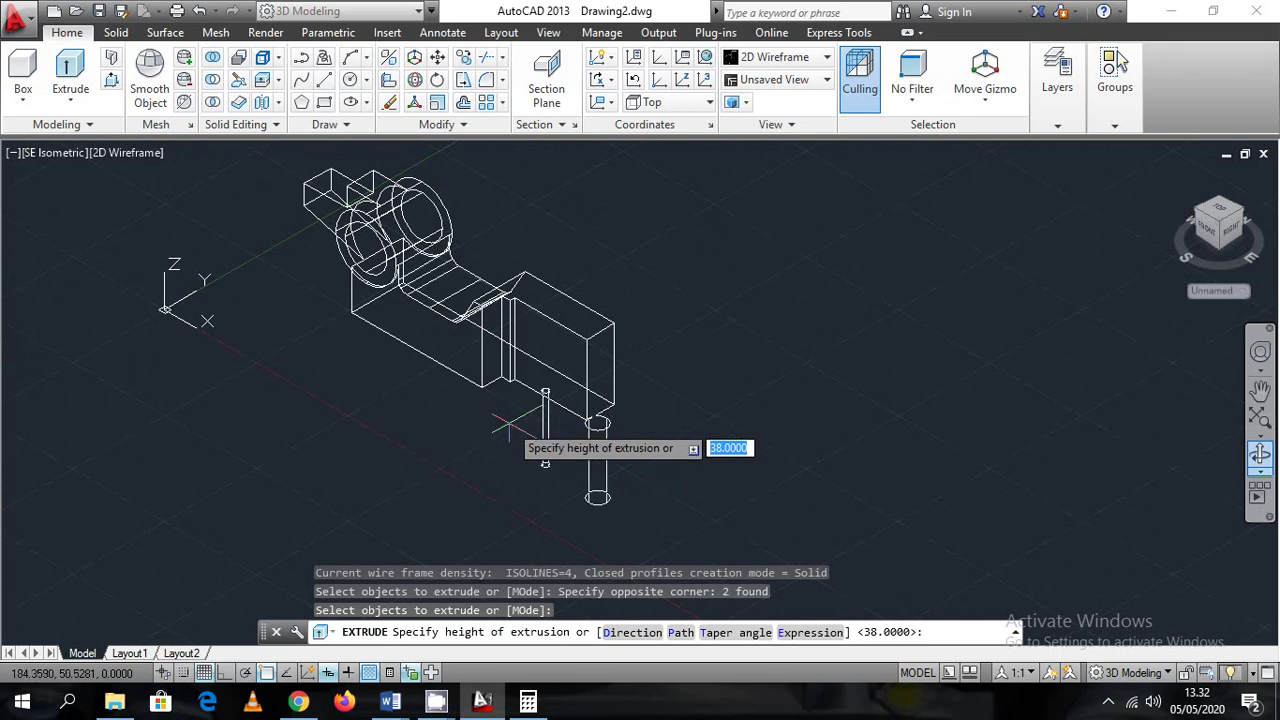
key(Return)
Move the 12 diameter cylinder by its top centre to the midpoint of the line across the bracket's flat recessed face
scroll(575, 405, up, 4)
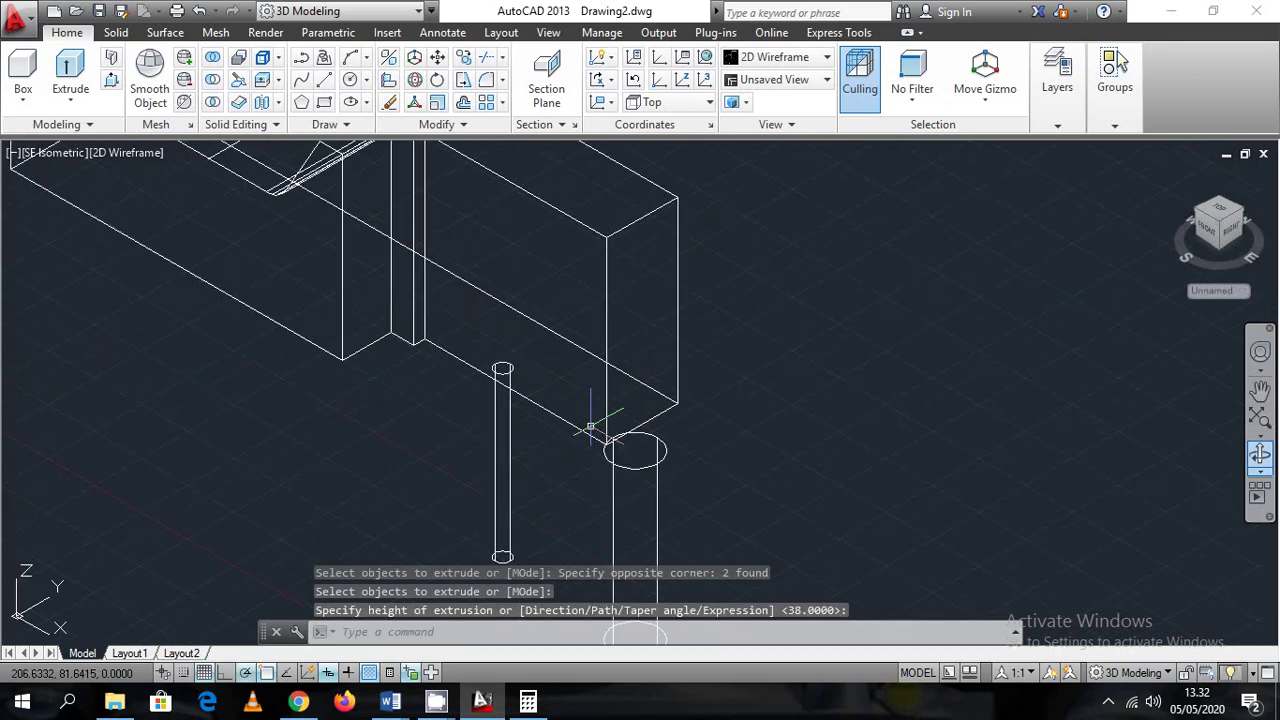
click(666, 448)
right_click(730, 380)
click(780, 357)
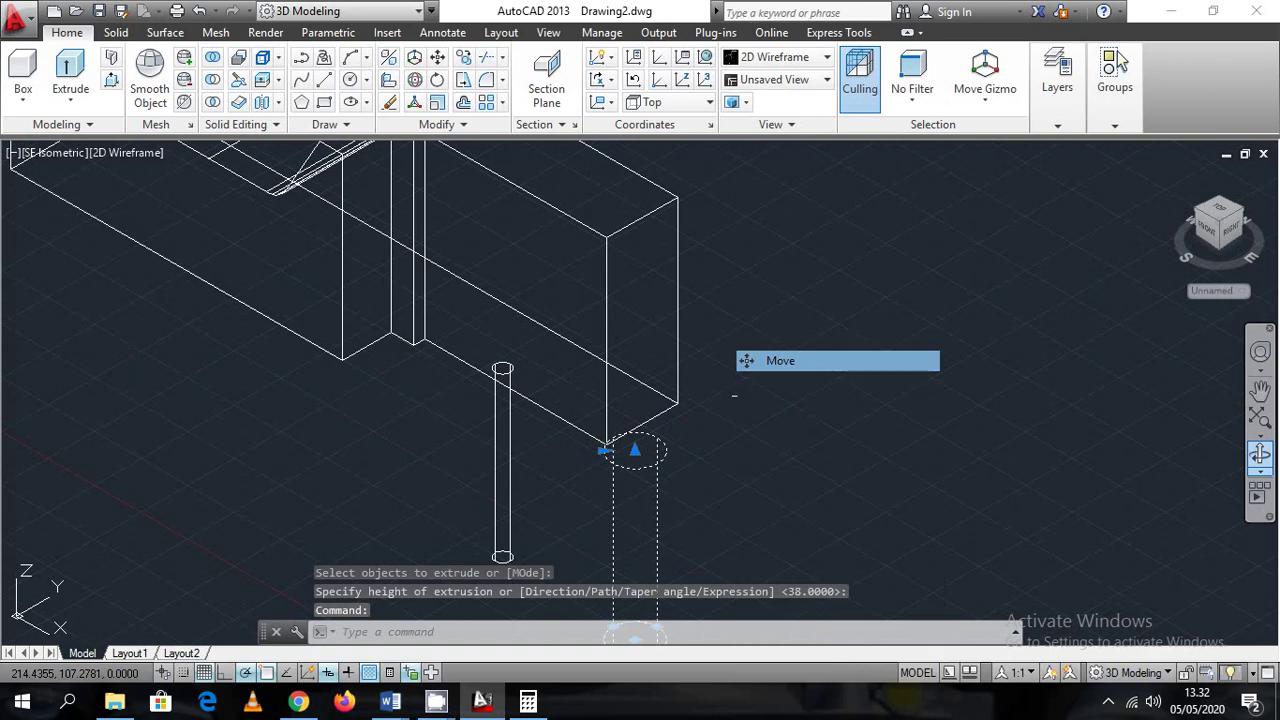
click(632, 447)
middle_drag(632, 447, 806, 566)
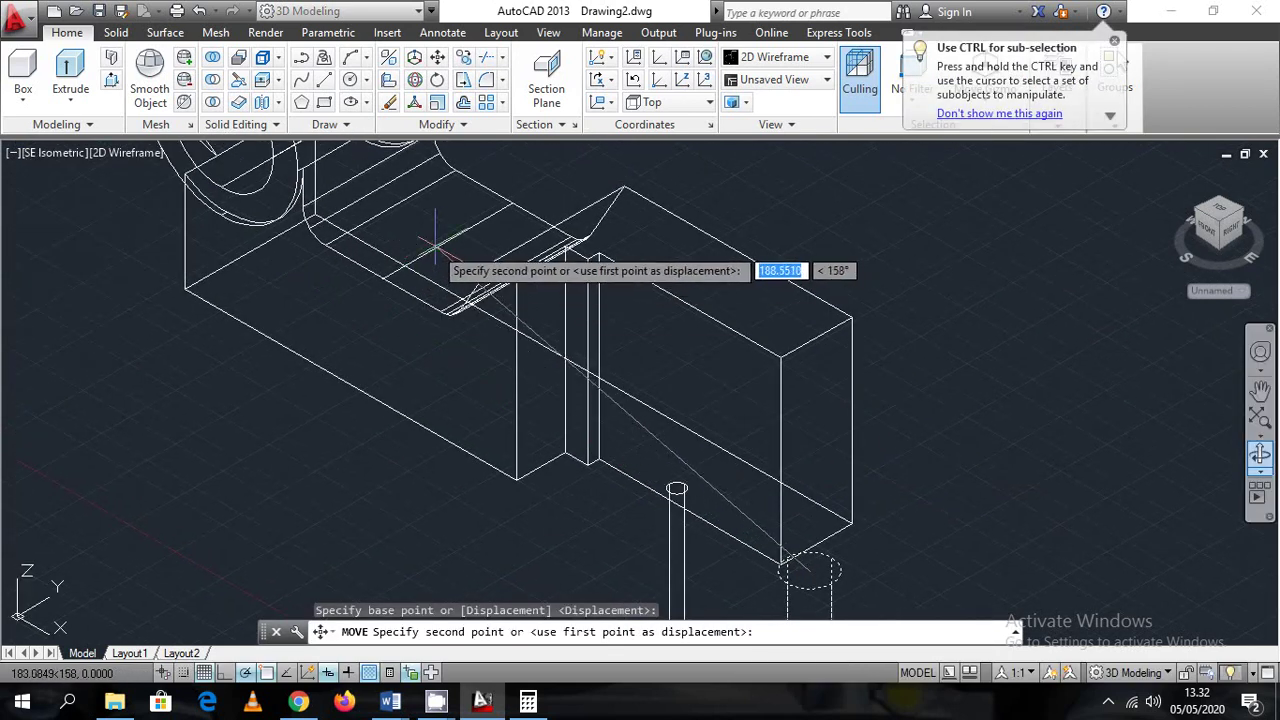
click(448, 240)
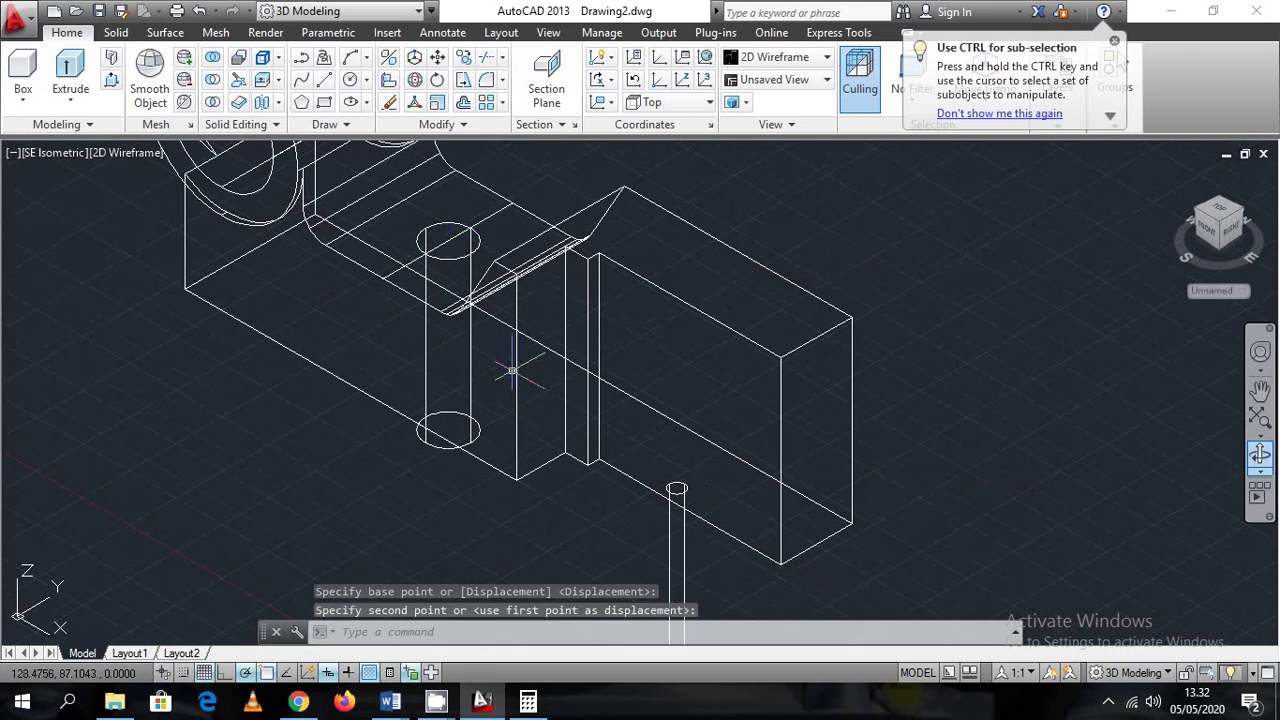
Subtract the 12 diameter cylinder from the bracket body
text(su)
key(Return)
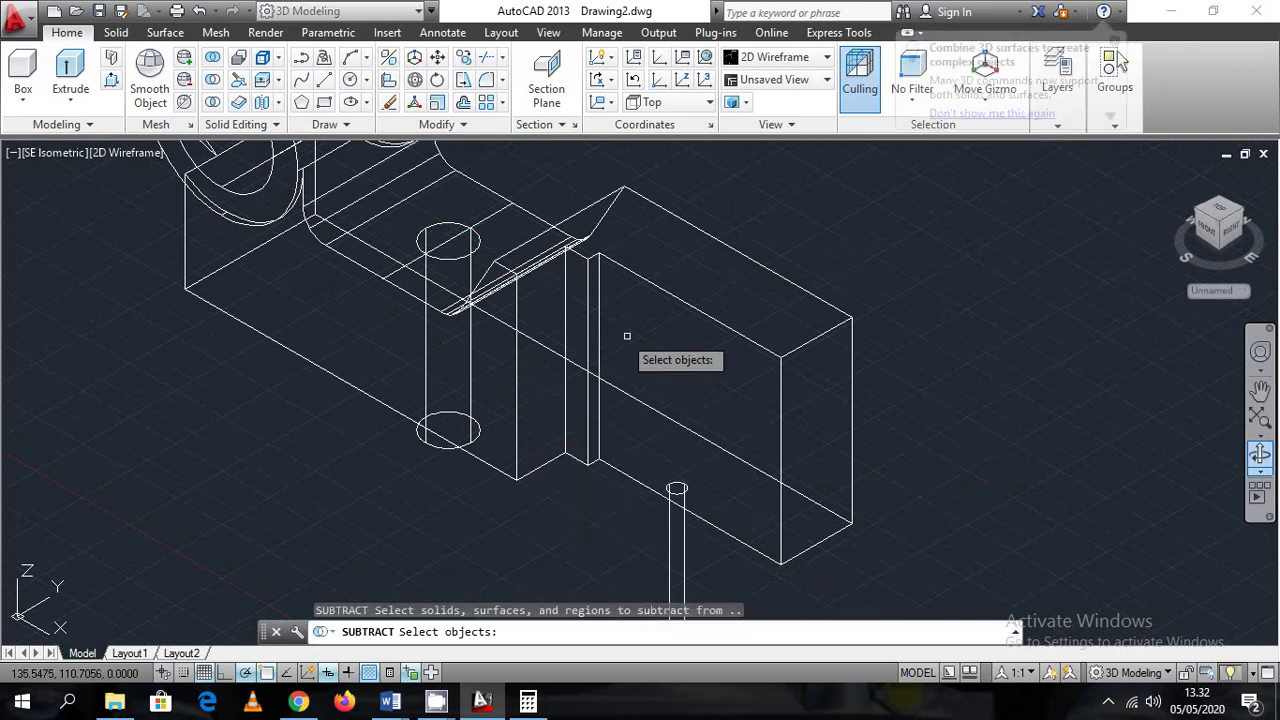
click(552, 318)
click(510, 280)
key(Return)
click(497, 278)
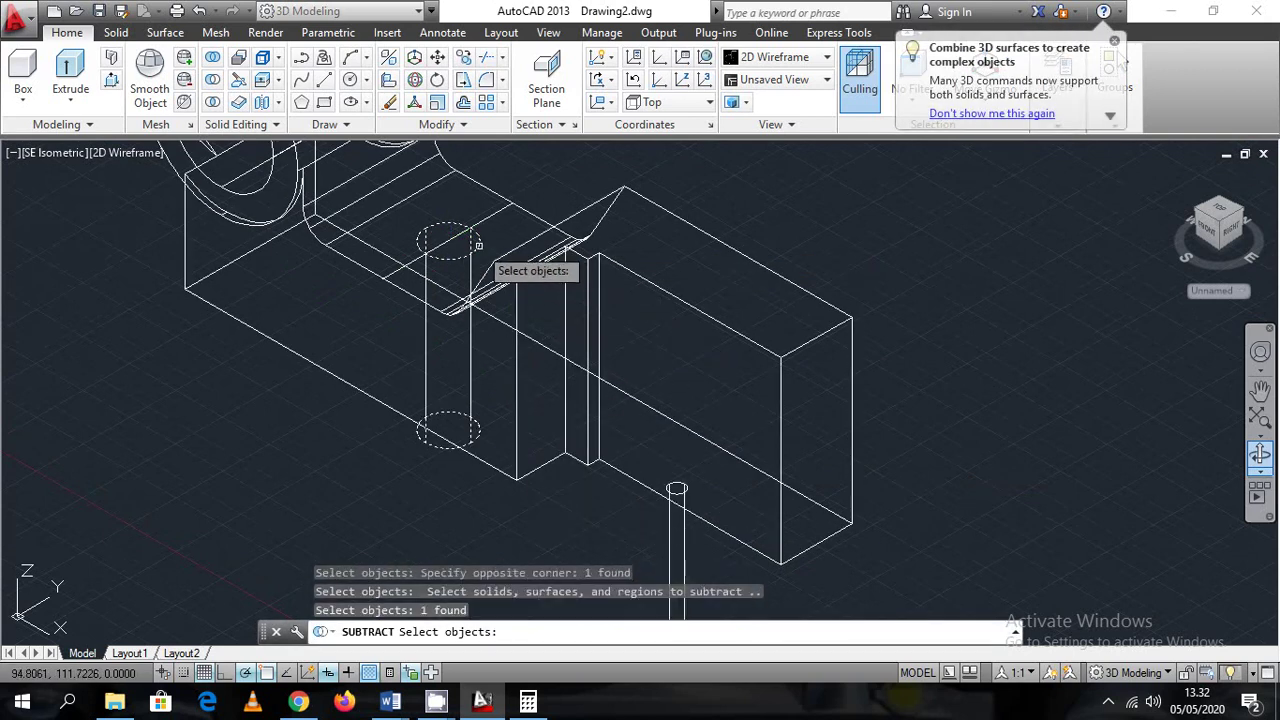
scroll(586, 408, down, 2)
key(Escape)
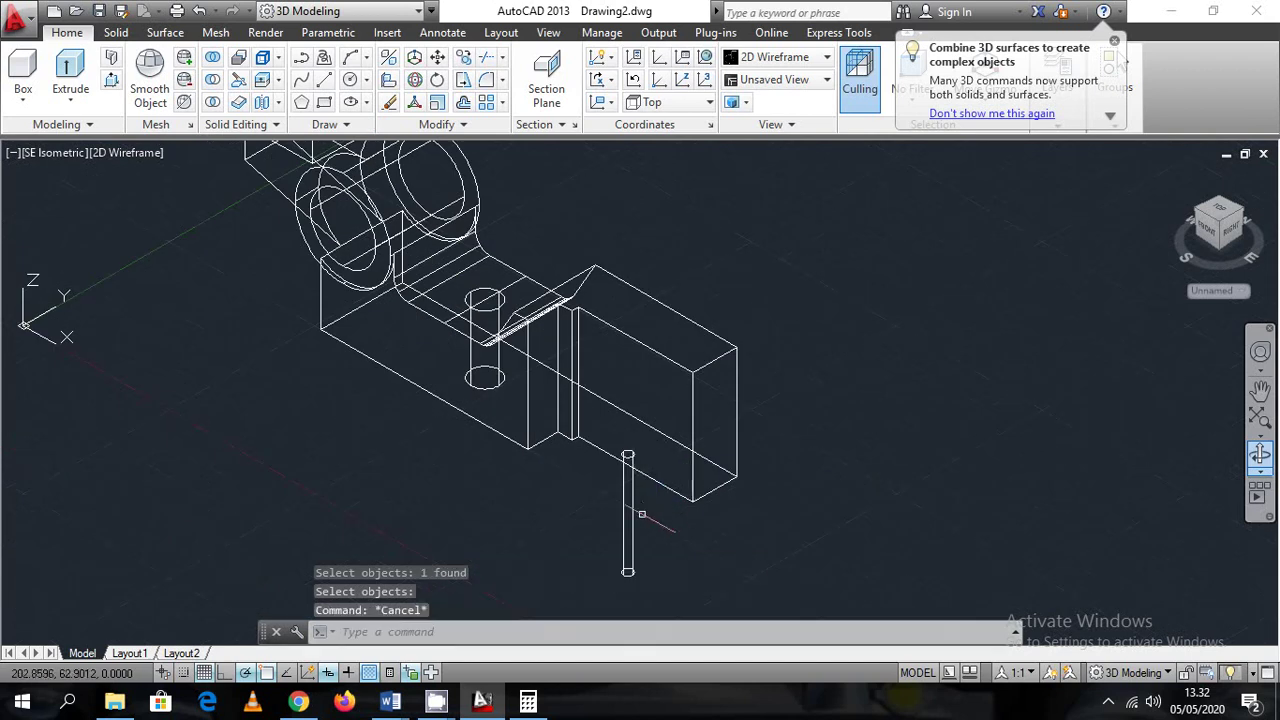
Move the 4 diameter cylinder by its top centre to the midpoint of the line along the top of the bracket's barrel
right_click(880, 528)
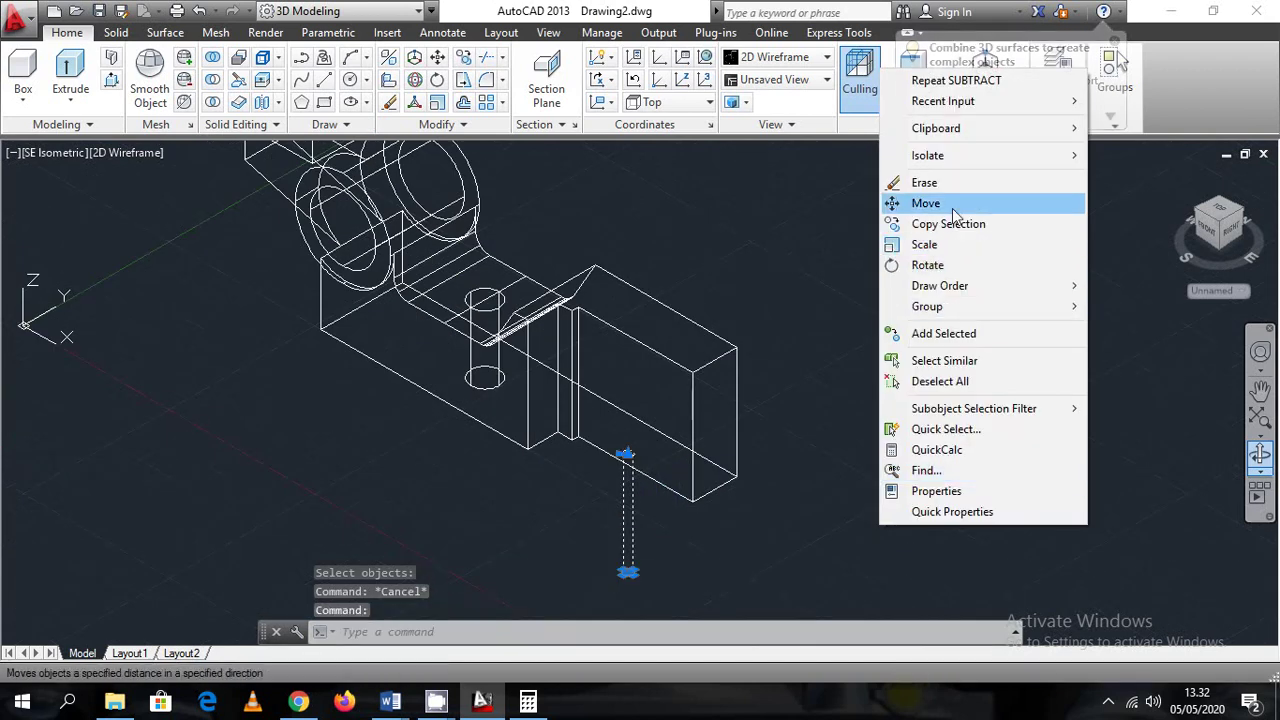
click(960, 203)
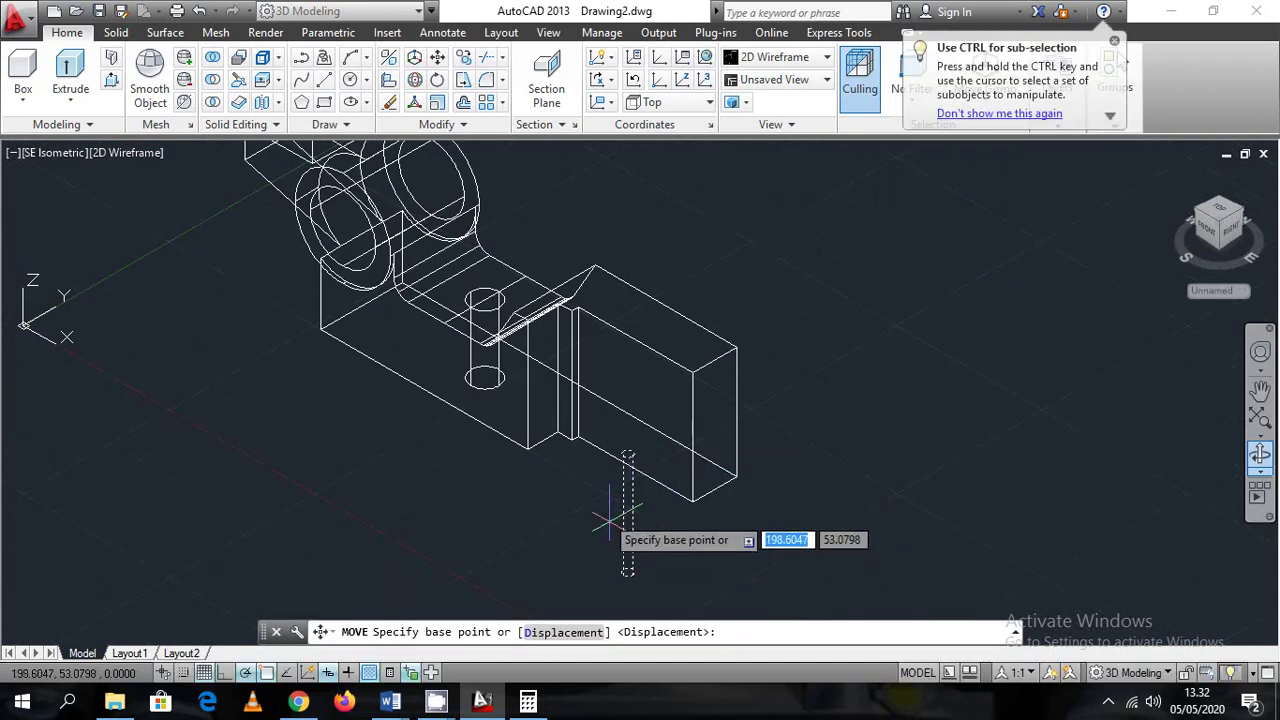
scroll(615, 445, up, 4)
click(651, 463)
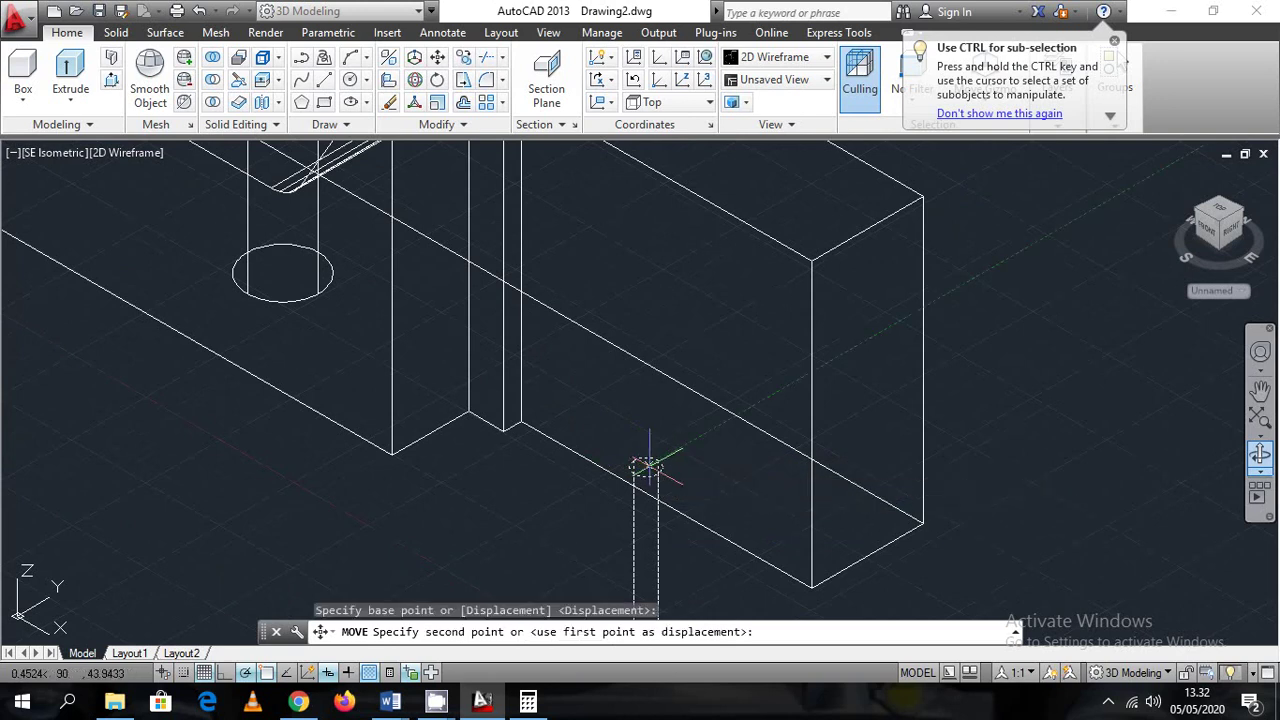
middle_drag(651, 463, 765, 598)
scroll(540, 425, down, 3)
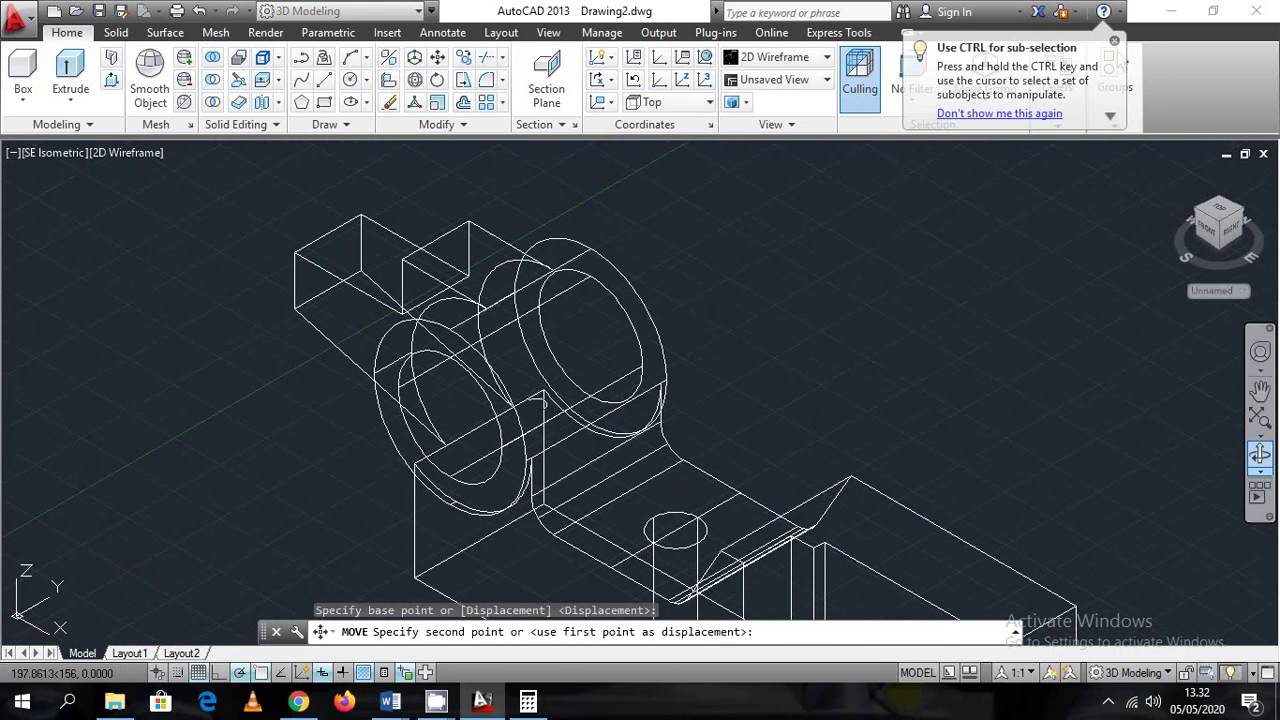
scroll(512, 288, up, 5)
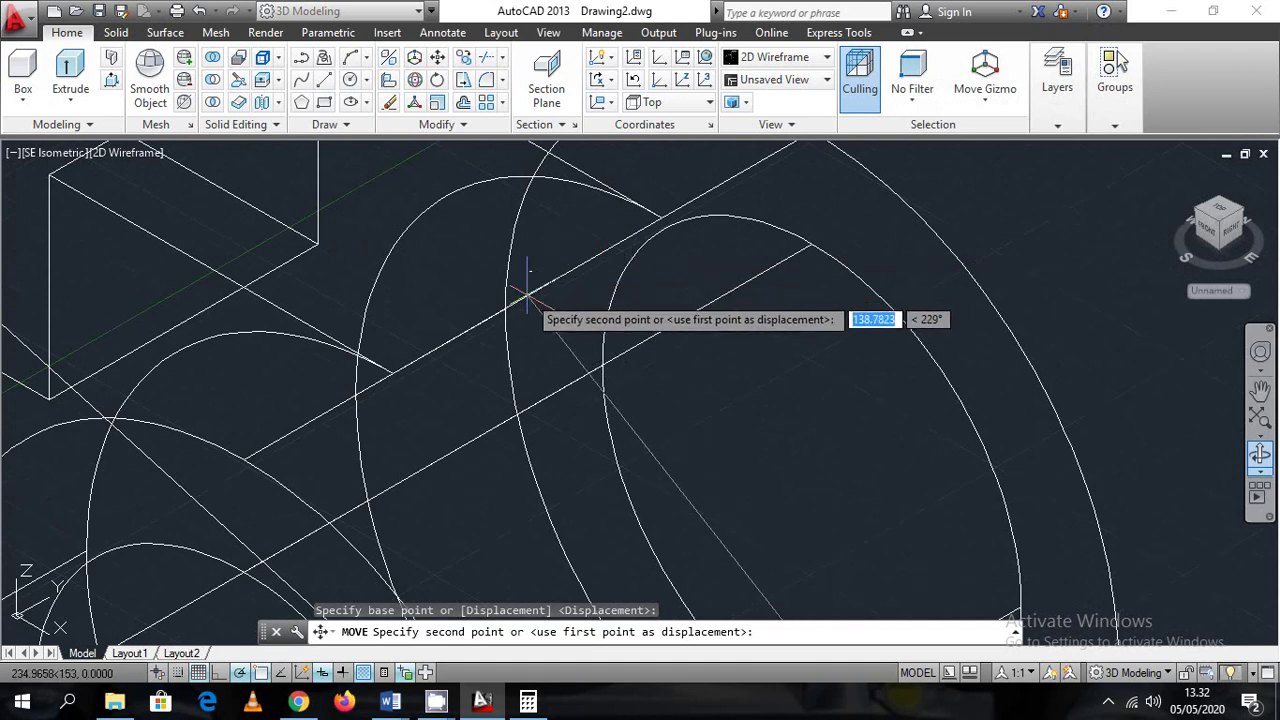
click(521, 298)
Check the small cylinder's position from the right side, and undo both cylinder moves and the subtraction
scroll(677, 352, down, 5)
middle_drag(686, 407, 611, 386)
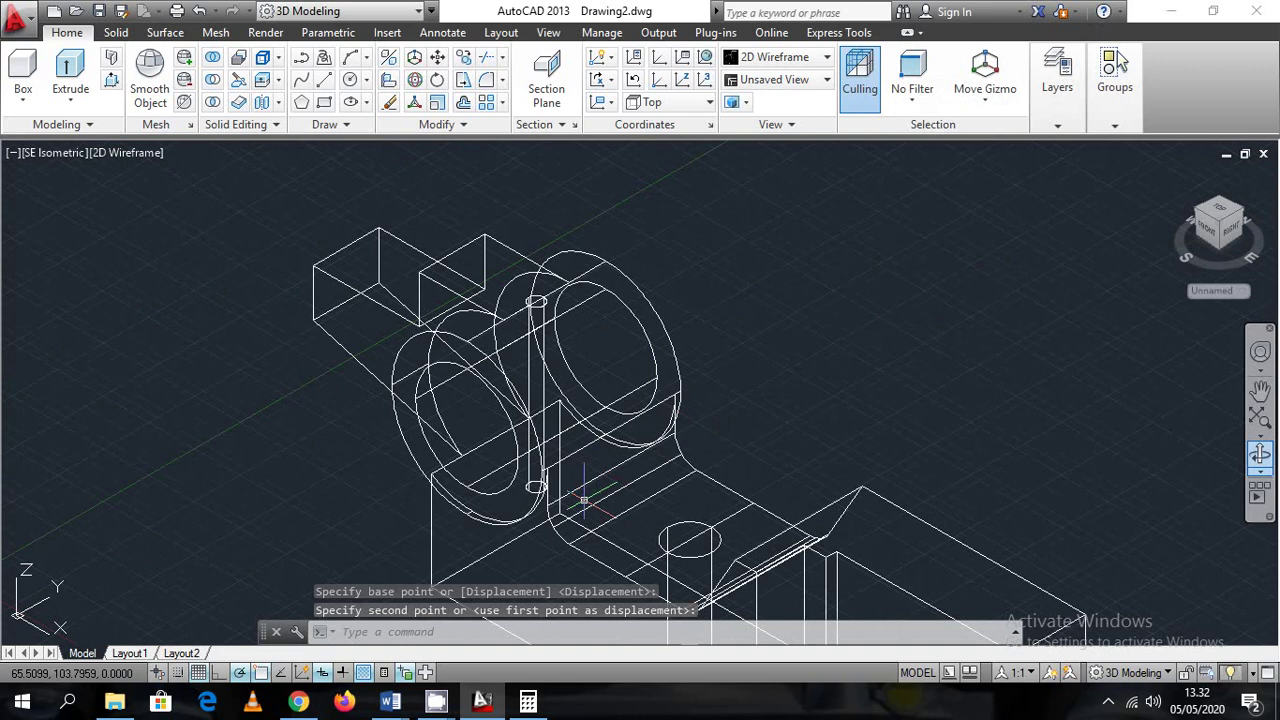
click(1260, 455)
drag(1077, 443, 680, 457)
key(Escape)
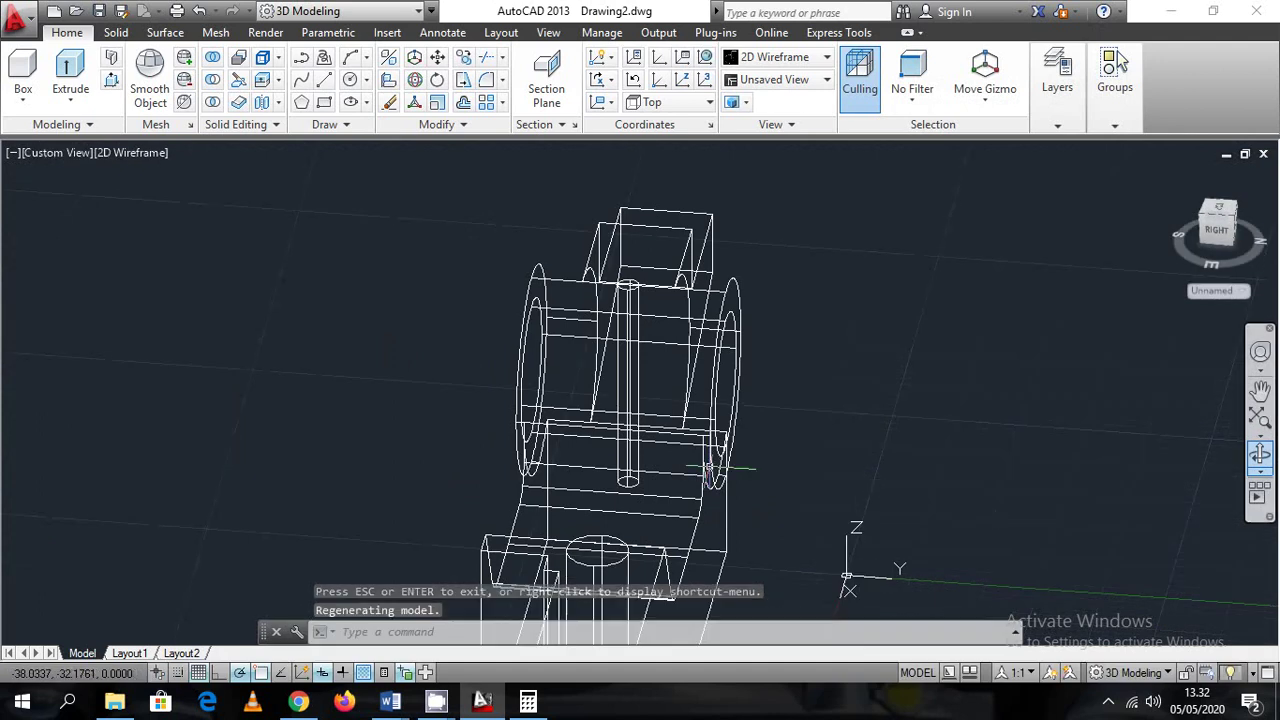
key(ctrl+z)
key(ctrl+z)
key(ctrl+z)
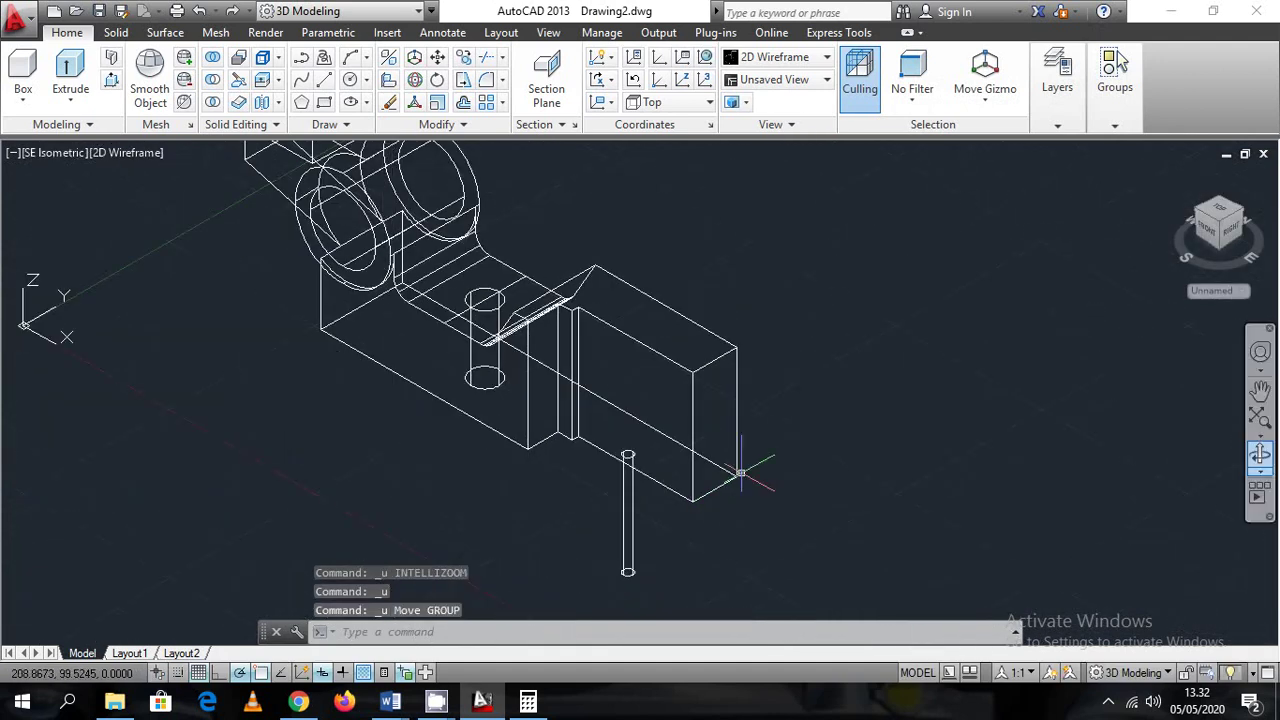
key(ctrl+z)
key(ctrl+z)
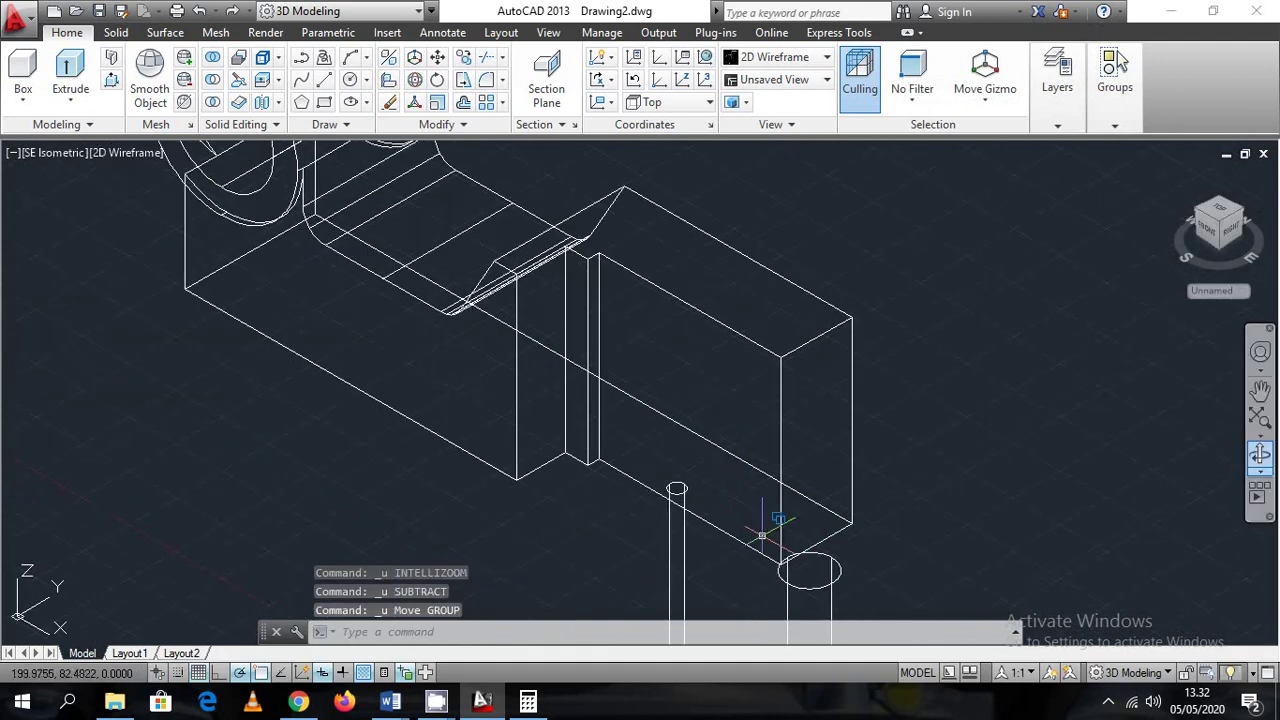
Undo the joint extrusion of the two circles and extrude only the 12 diameter circle upward about 48
key(ctrl+z)
key(ctrl+z)
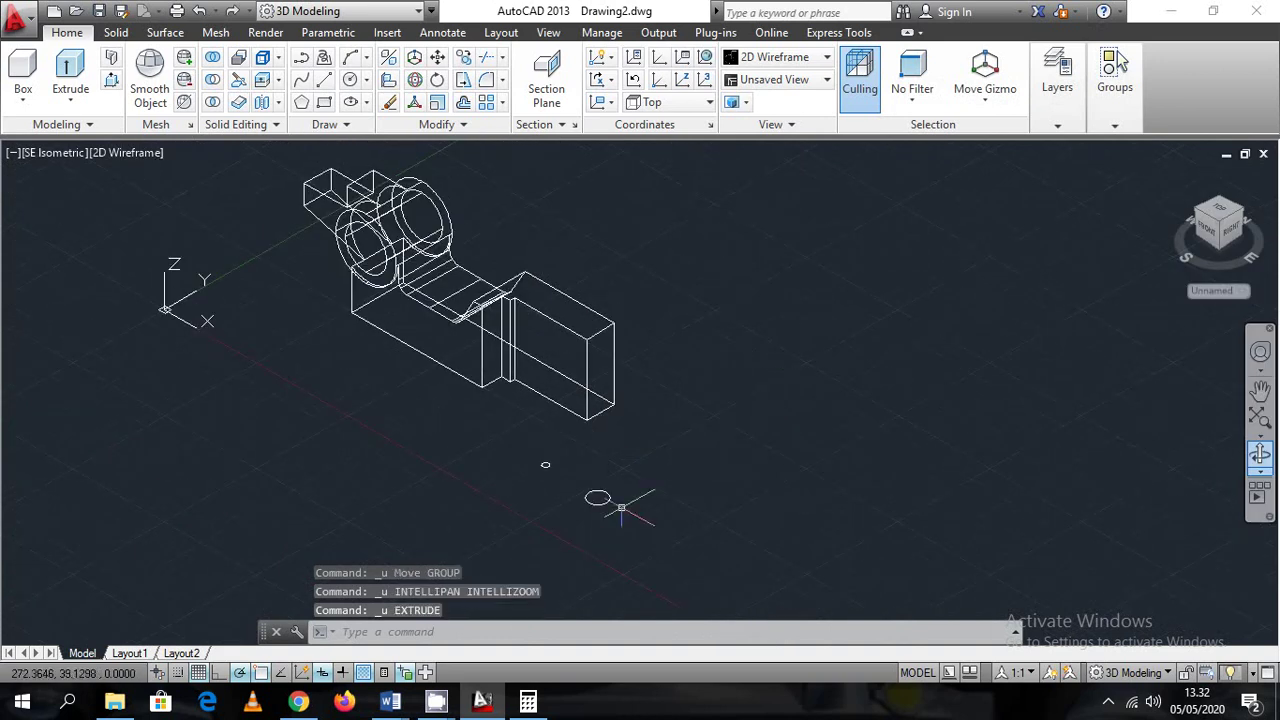
key(Return)
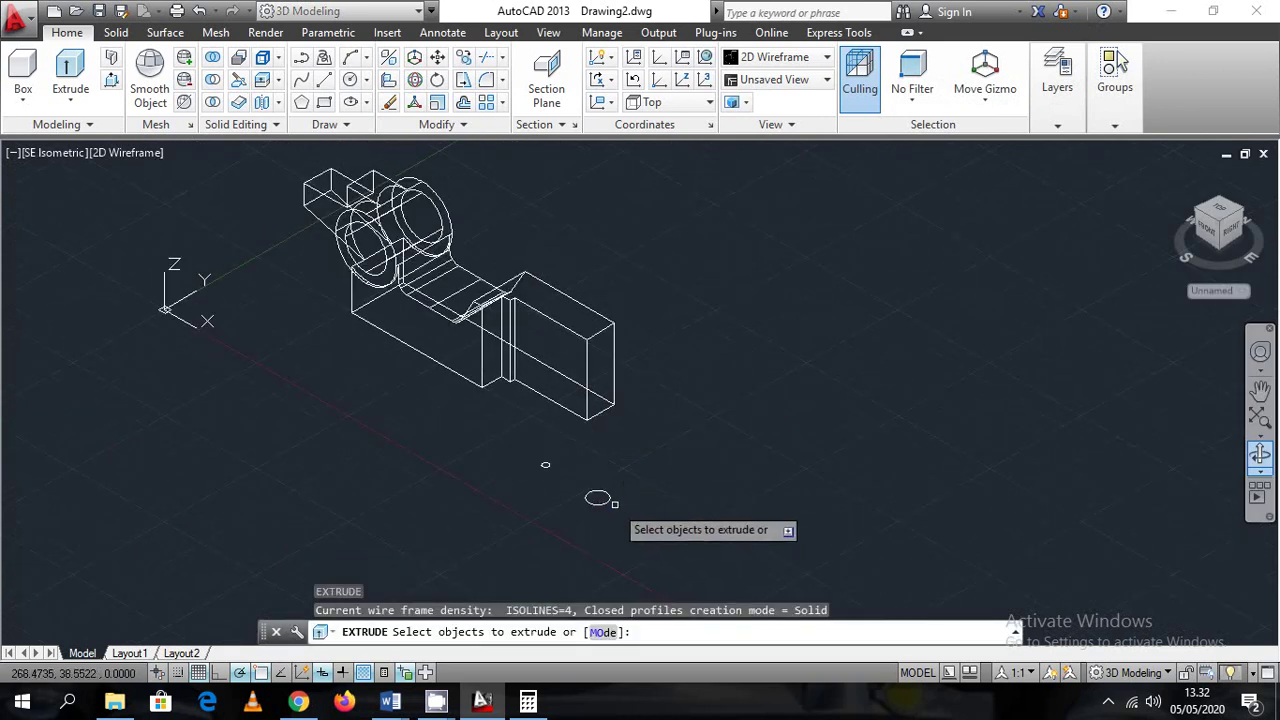
click(609, 498)
key(Return)
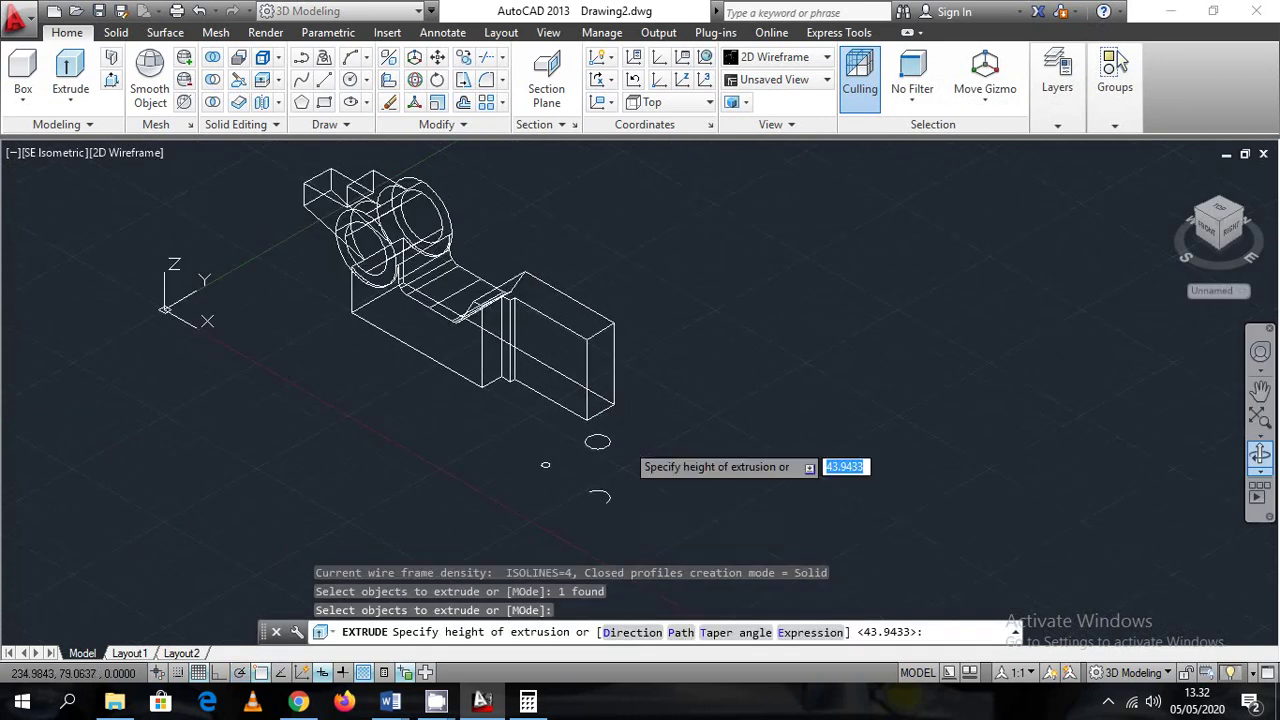
click(631, 422)
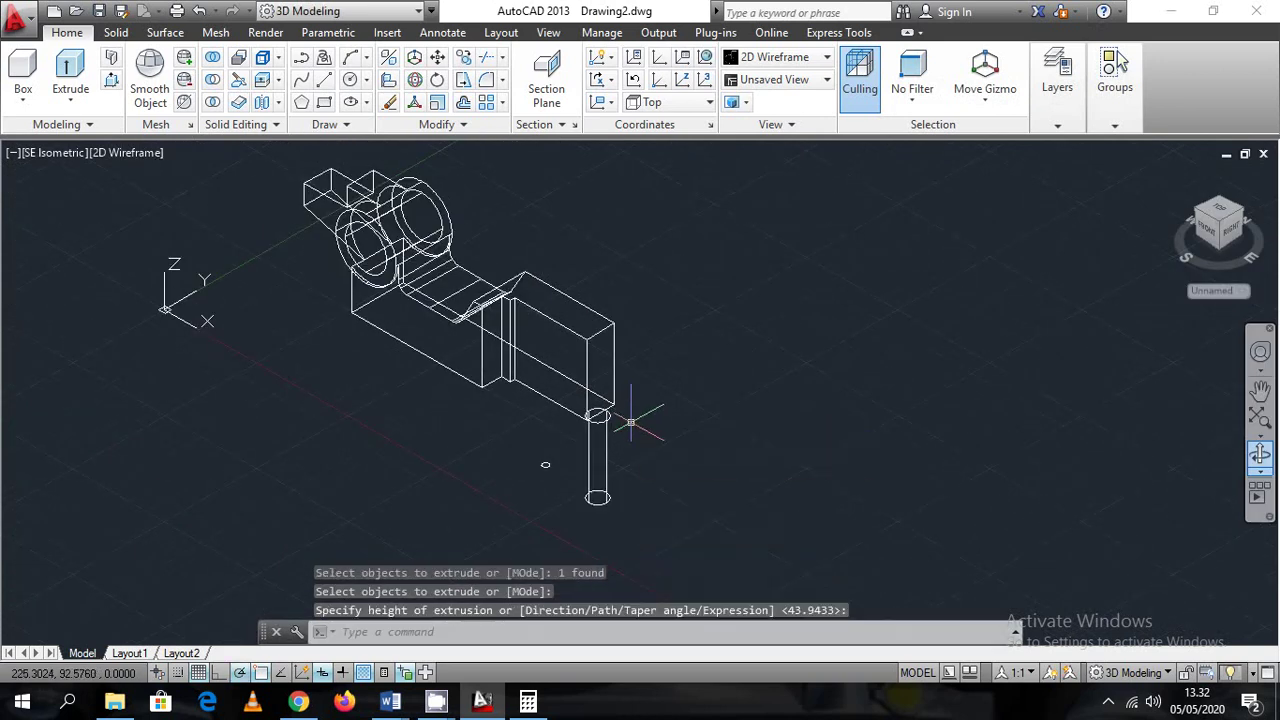
Extrude the 4 diameter circle upward into a short cylinder, roughly a quarter as tall as the 12 diameter one
text(ext)
key(Return)
click(546, 463)
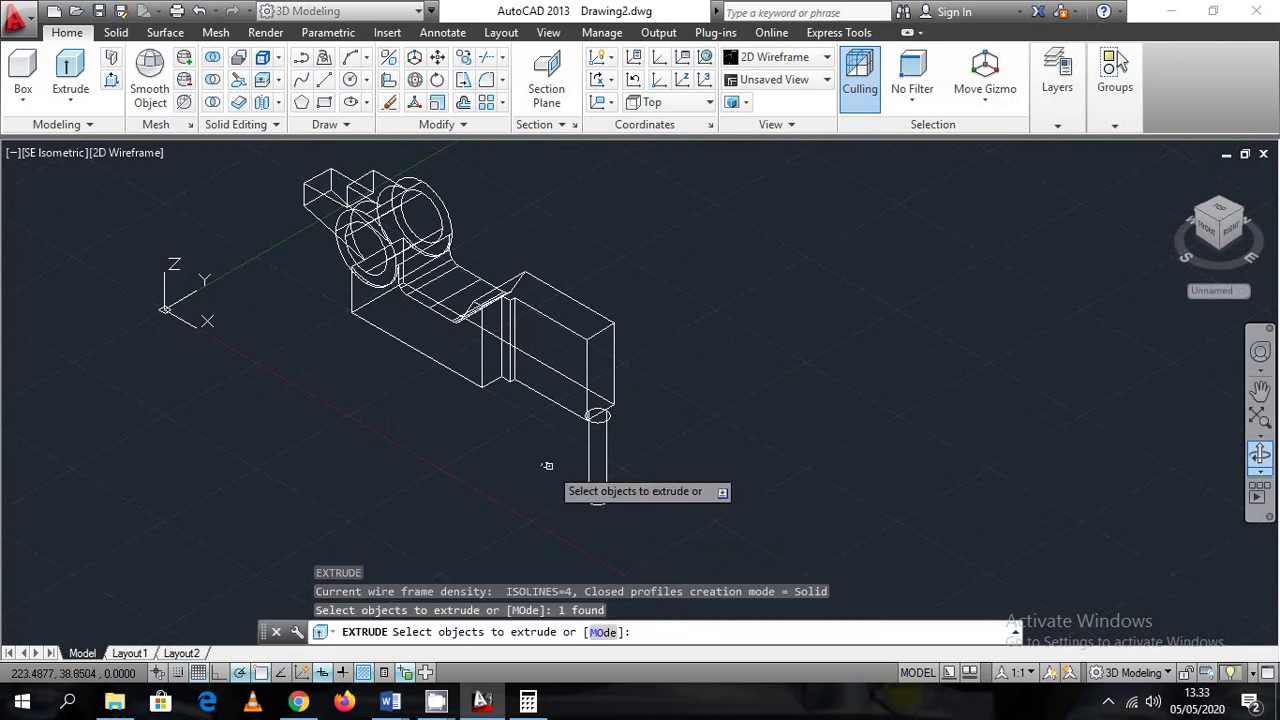
key(Return)
scroll(548, 442, up, 4)
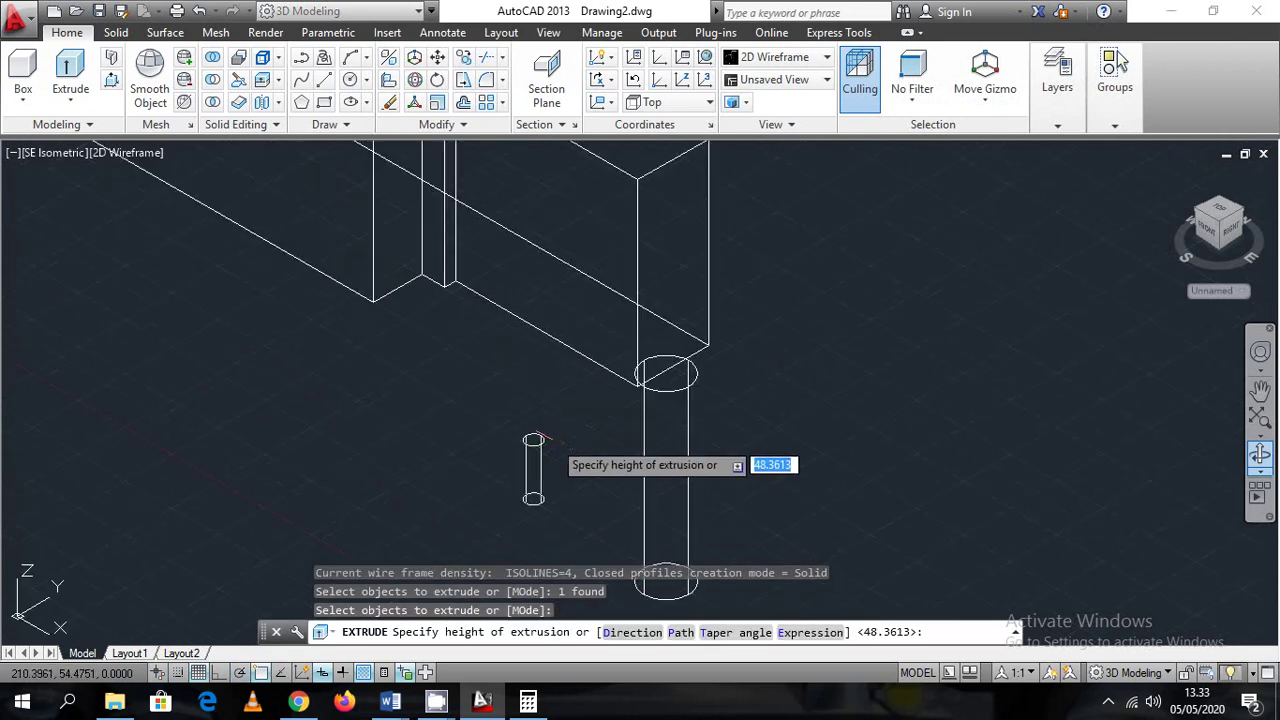
key(Return)
scroll(678, 507, down, 2)
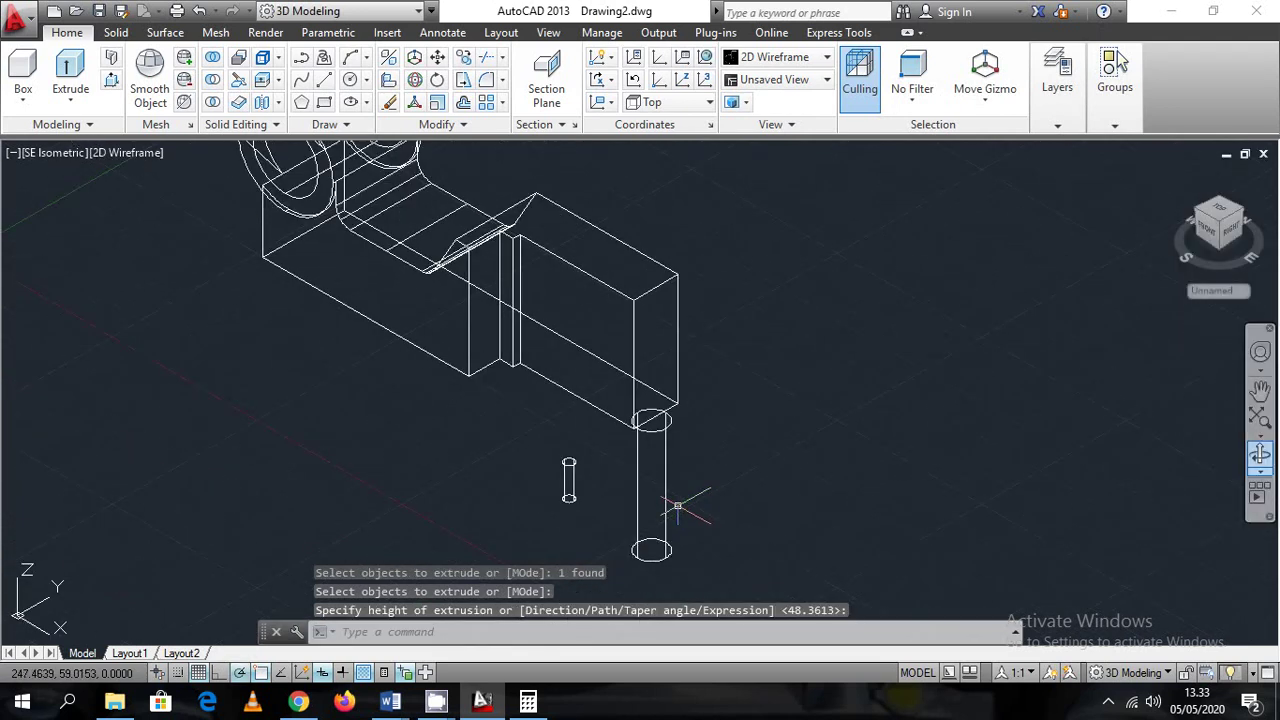
Relocate the taller 12 diameter cylinder from its top centre to the midpoint of the line across the bracket's recessed face
click(944, 534)
click(636, 456)
right_click(815, 474)
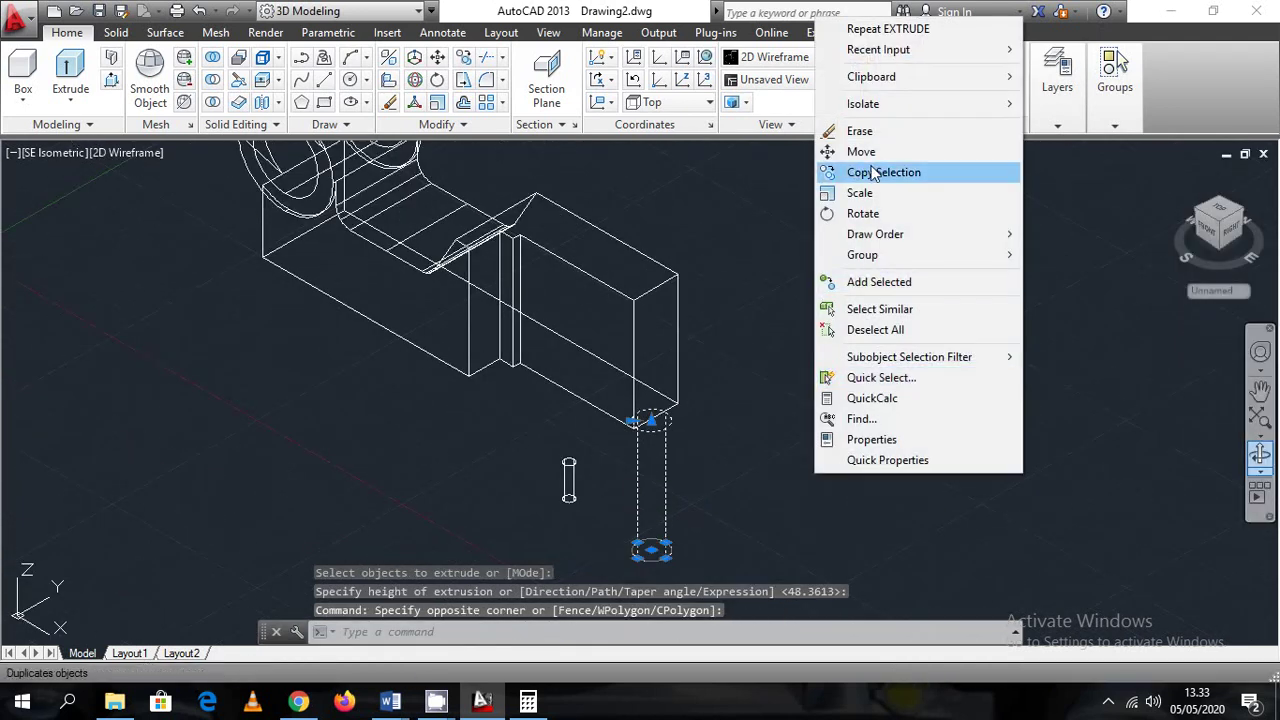
click(861, 151)
scroll(662, 417, up, 3)
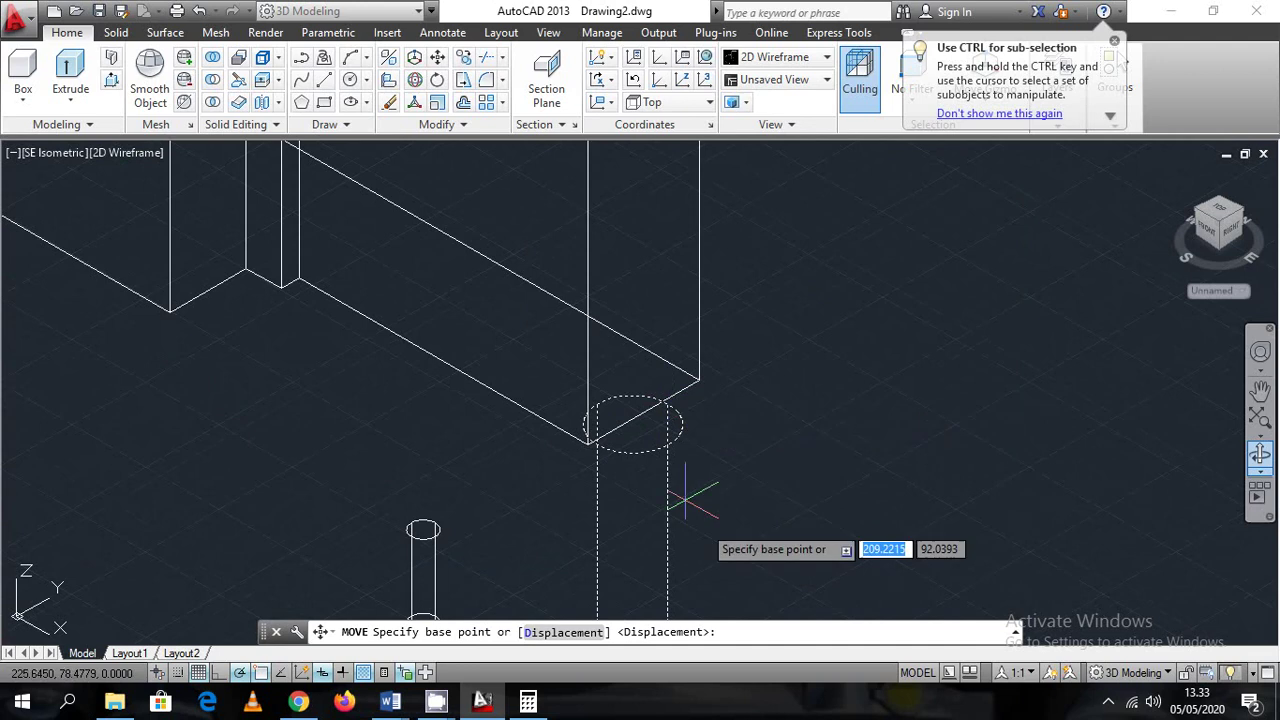
middle_drag(710, 533, 728, 314)
middle_drag(631, 308, 683, 457)
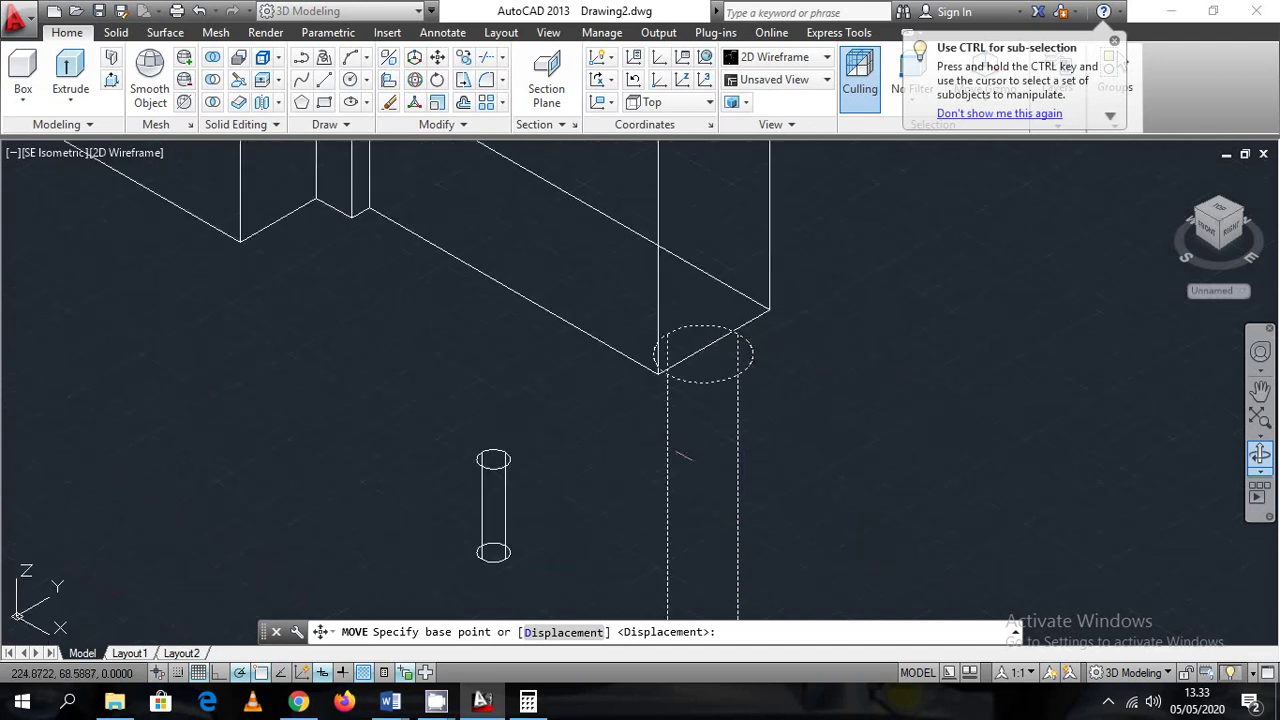
click(703, 351)
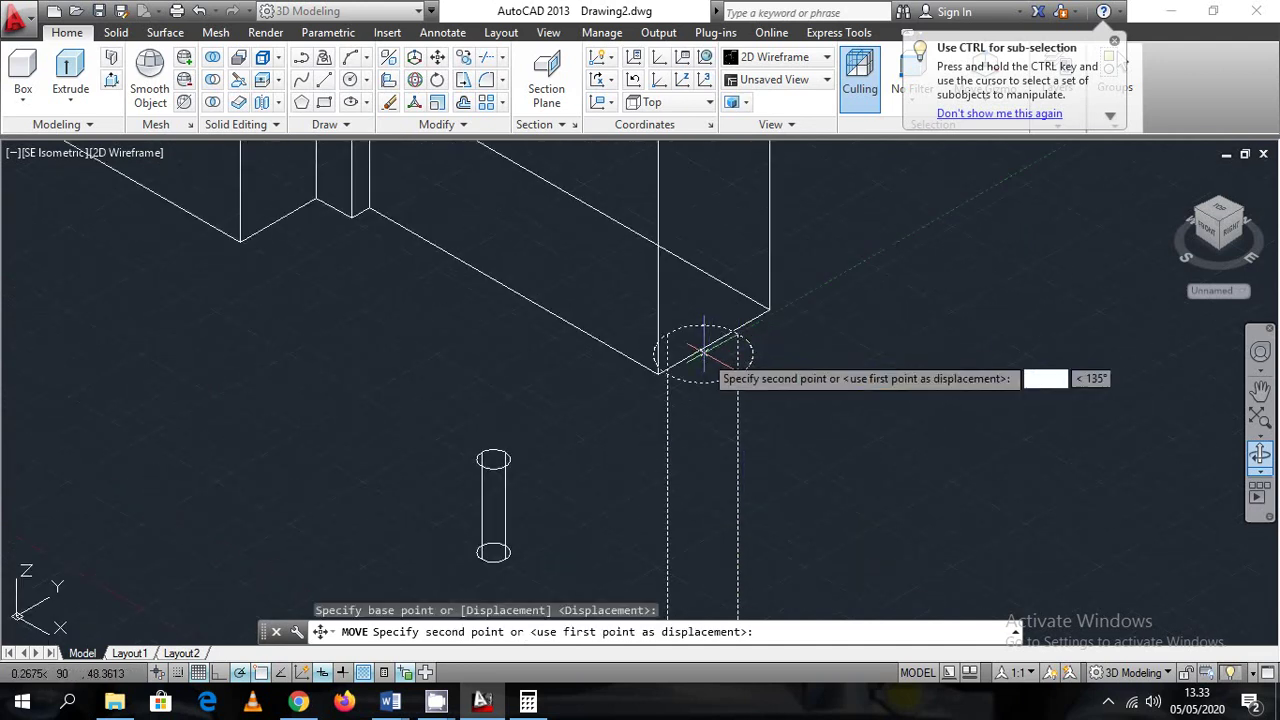
scroll(703, 351, down, 5)
scroll(566, 357, up, 6)
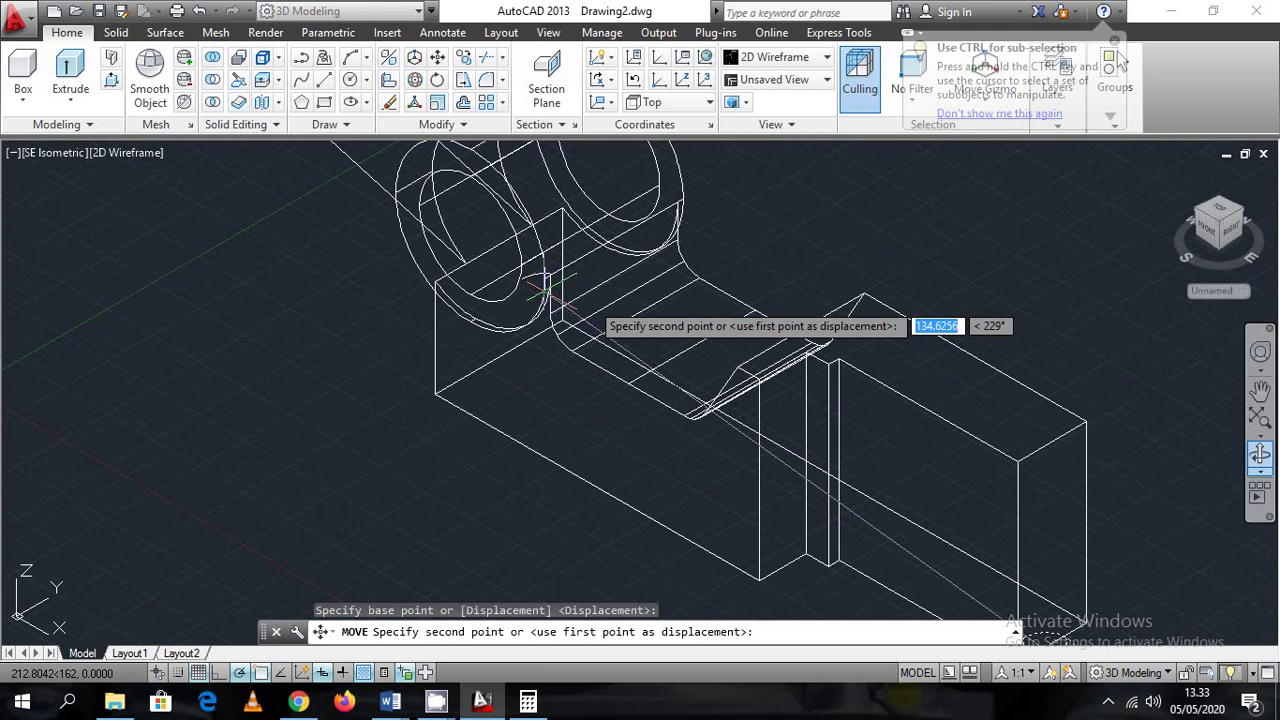
click(692, 347)
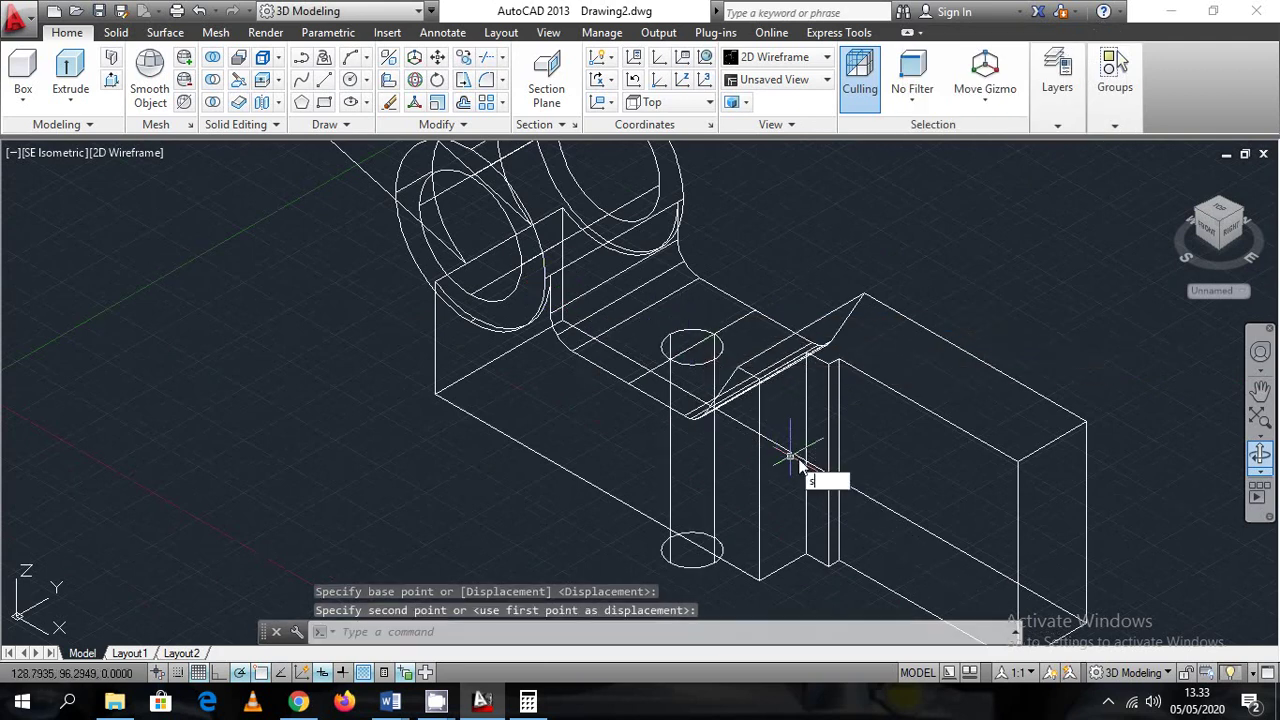
Cut the 12 diameter hole by subtracting the relocated cylinder from the bracket body
text(su)
key(Return)
click(775, 376)
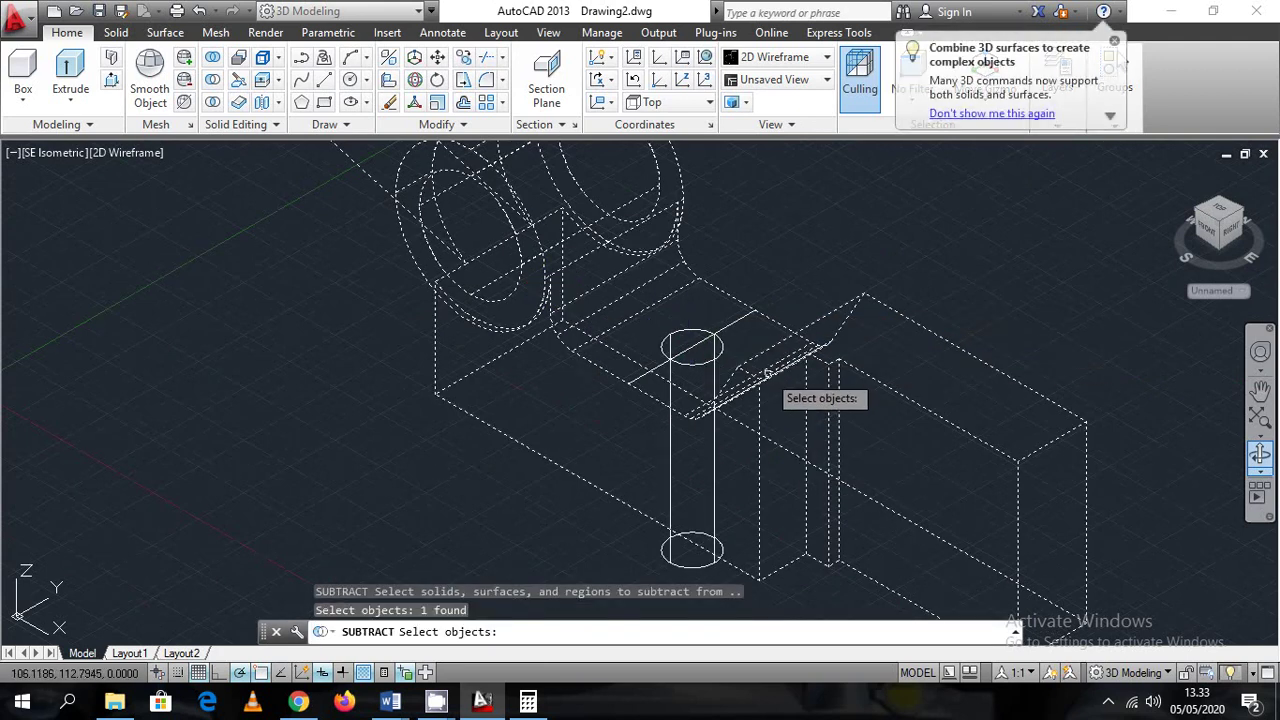
key(Return)
click(713, 378)
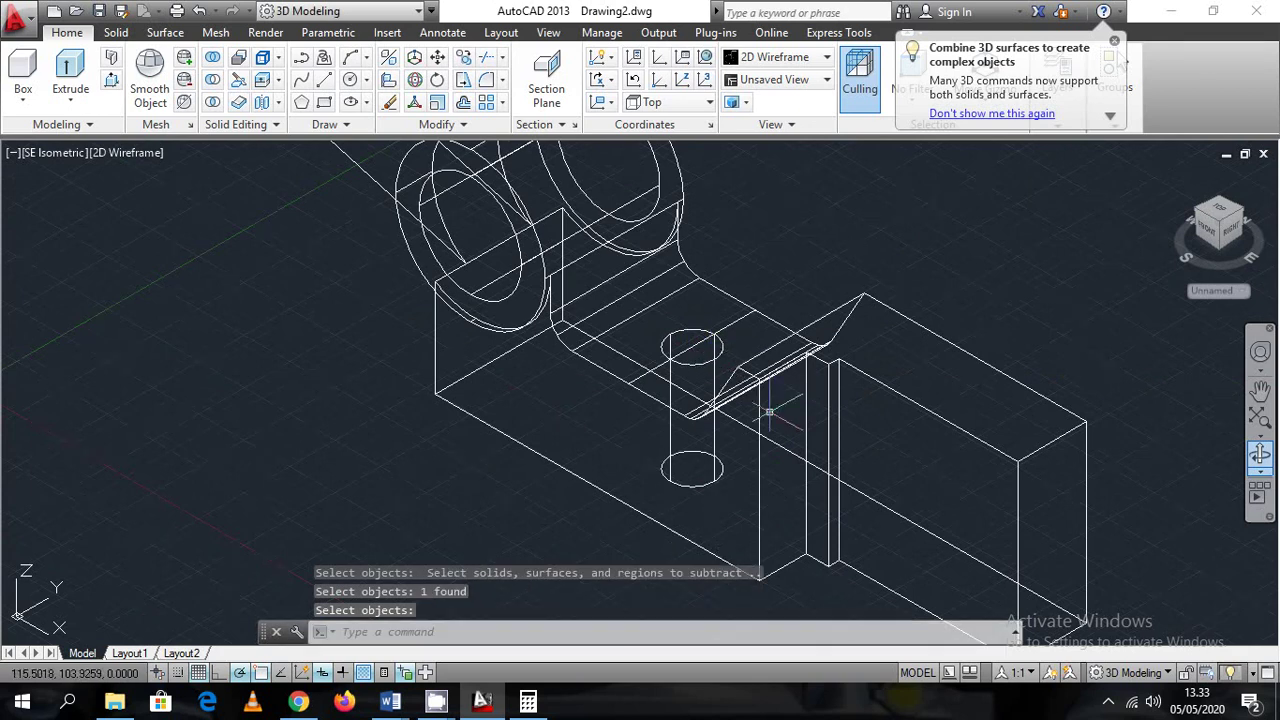
Move the 4 diameter cylinder from its top centre to the midpoint of the upper line running between the bracket's two rings
scroll(795, 422, down, 3)
scroll(840, 545, up, 2)
click(846, 561)
click(767, 531)
right_click(953, 536)
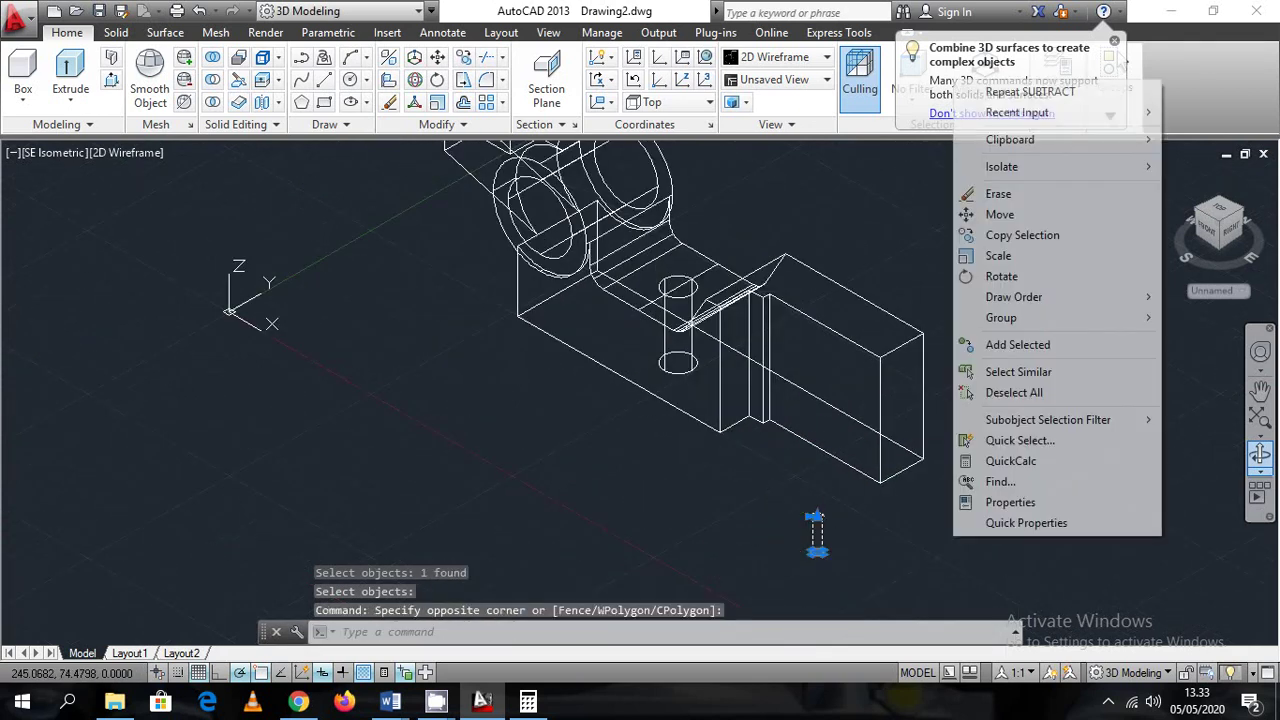
click(1000, 214)
scroll(850, 530, up, 4)
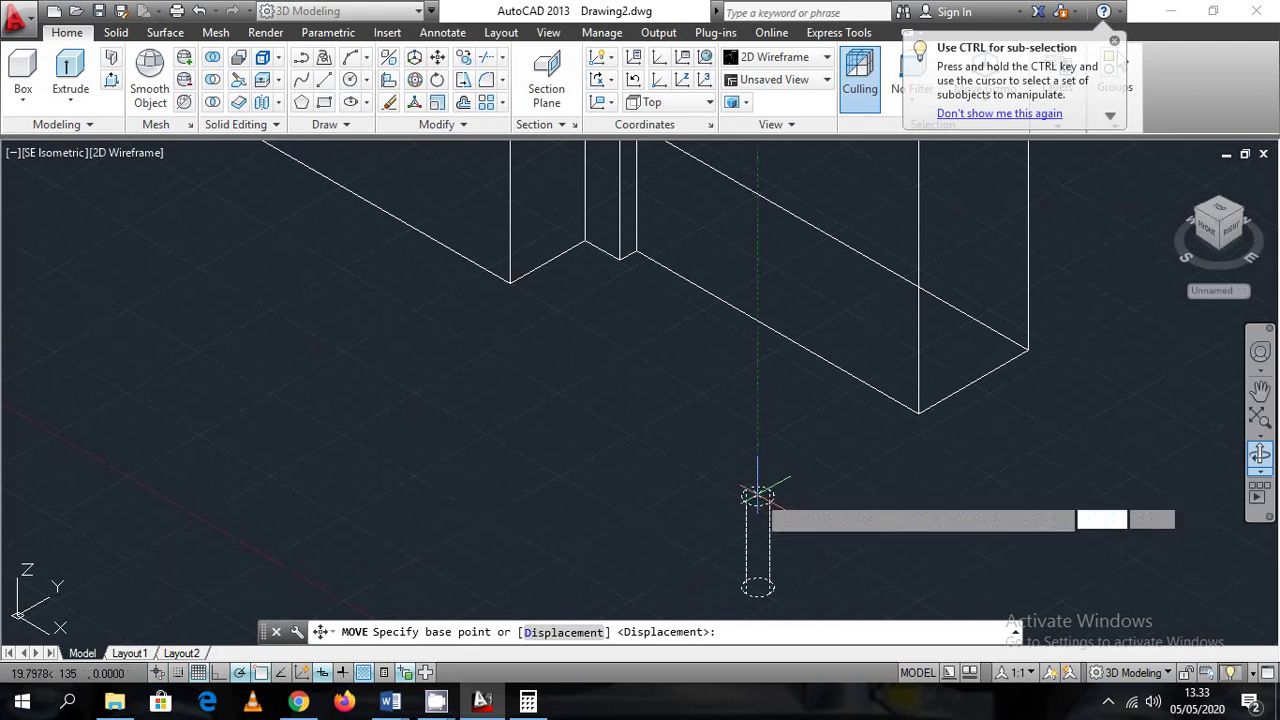
click(758, 492)
scroll(756, 500, down, 5)
scroll(712, 352, up, 5)
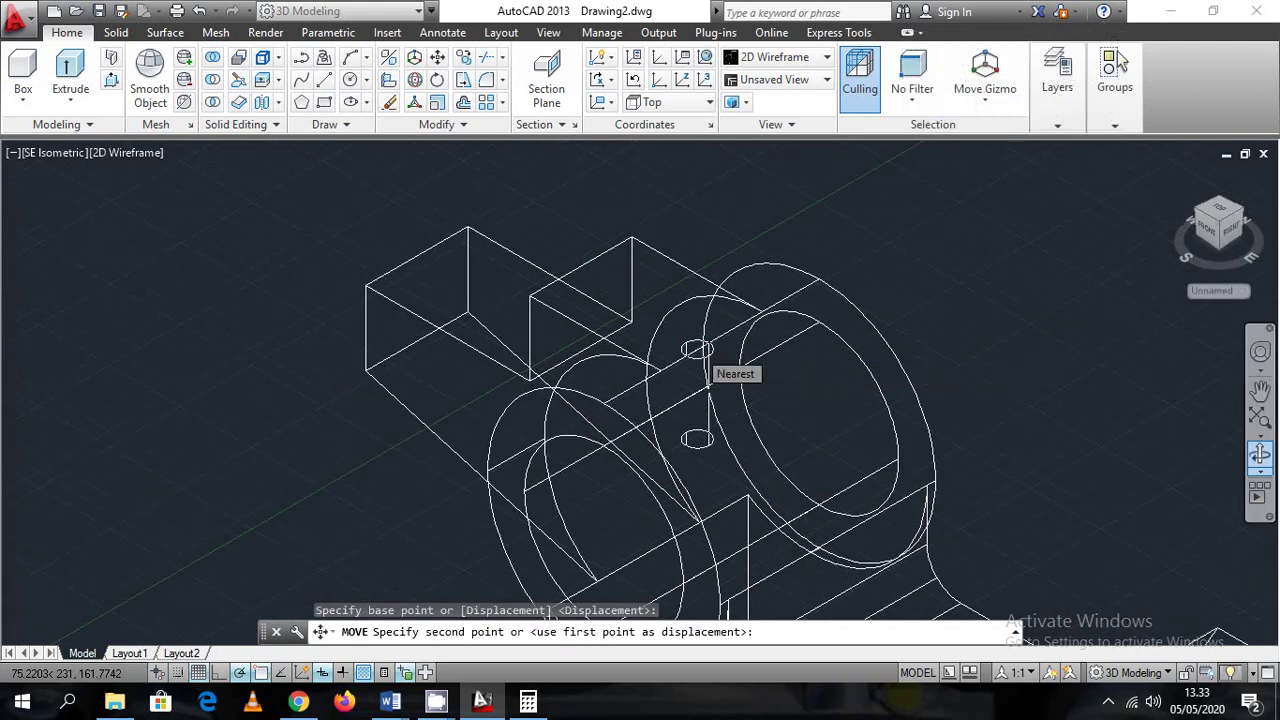
scroll(720, 354, up, 3)
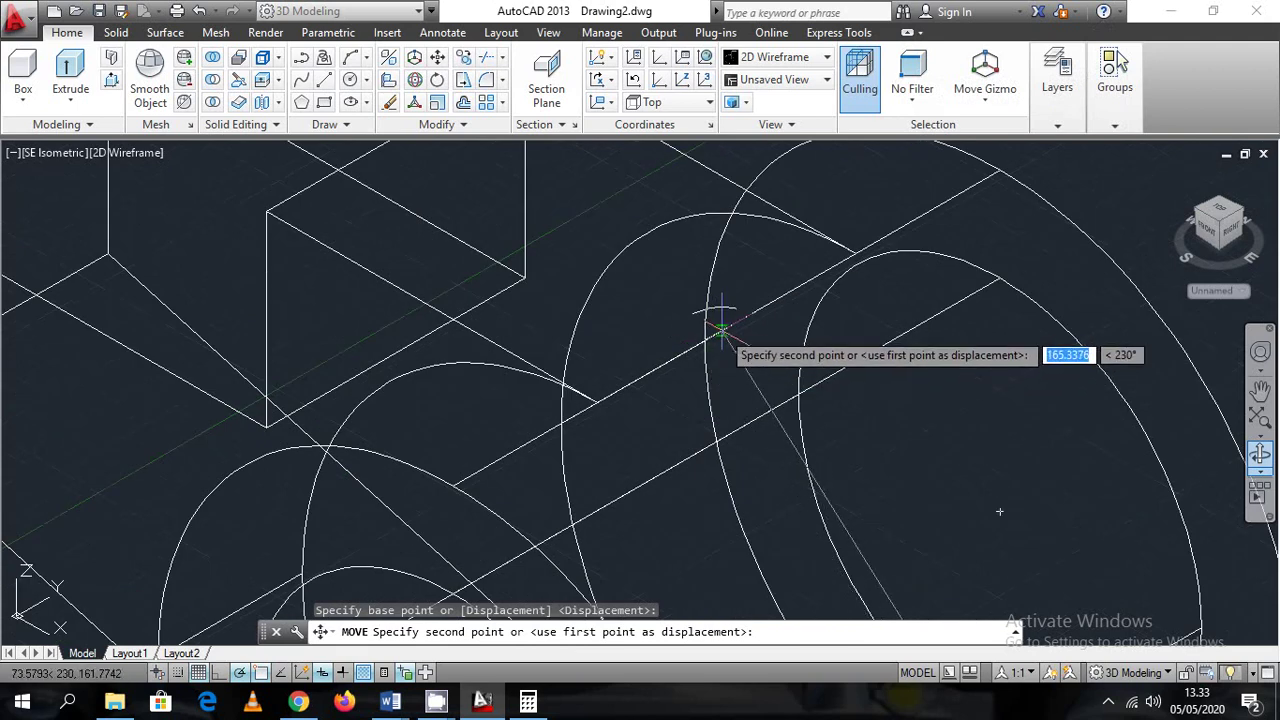
click(735, 347)
Cut the 4 diameter hole by subtracting the relocated small cylinder from the bracket body
scroll(863, 439, down, 4)
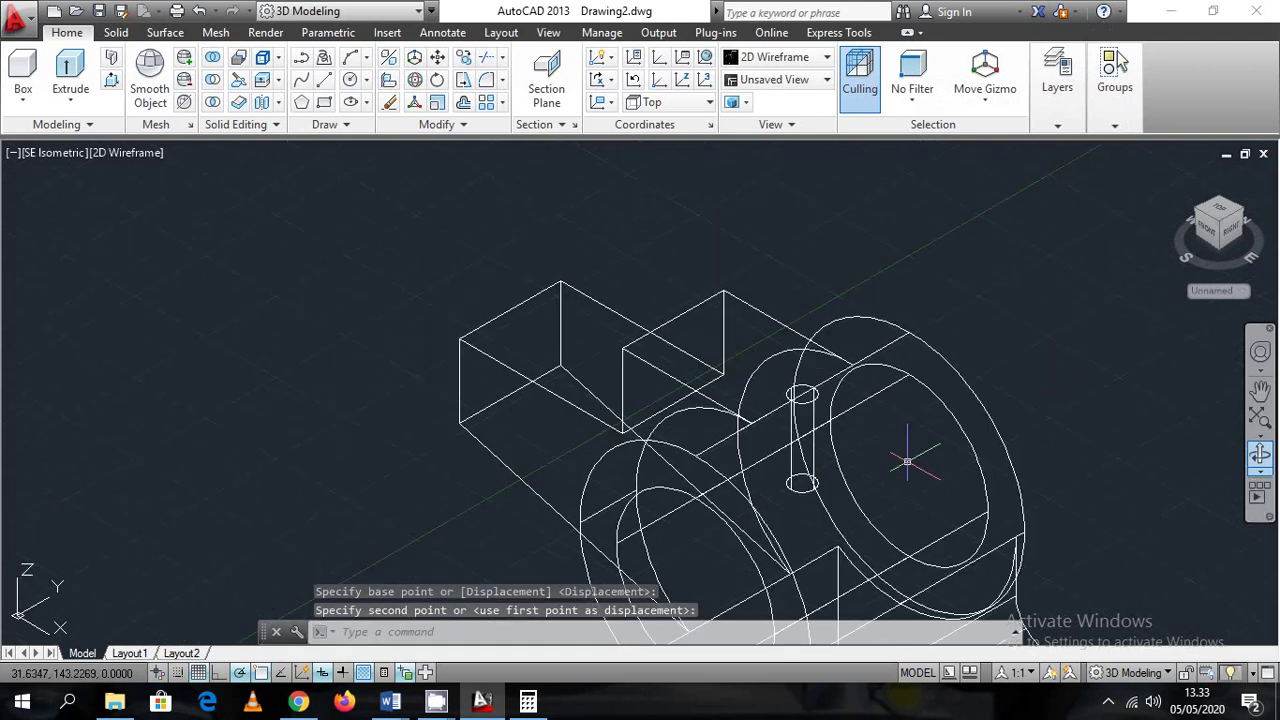
text(su)
key(Return)
click(931, 391)
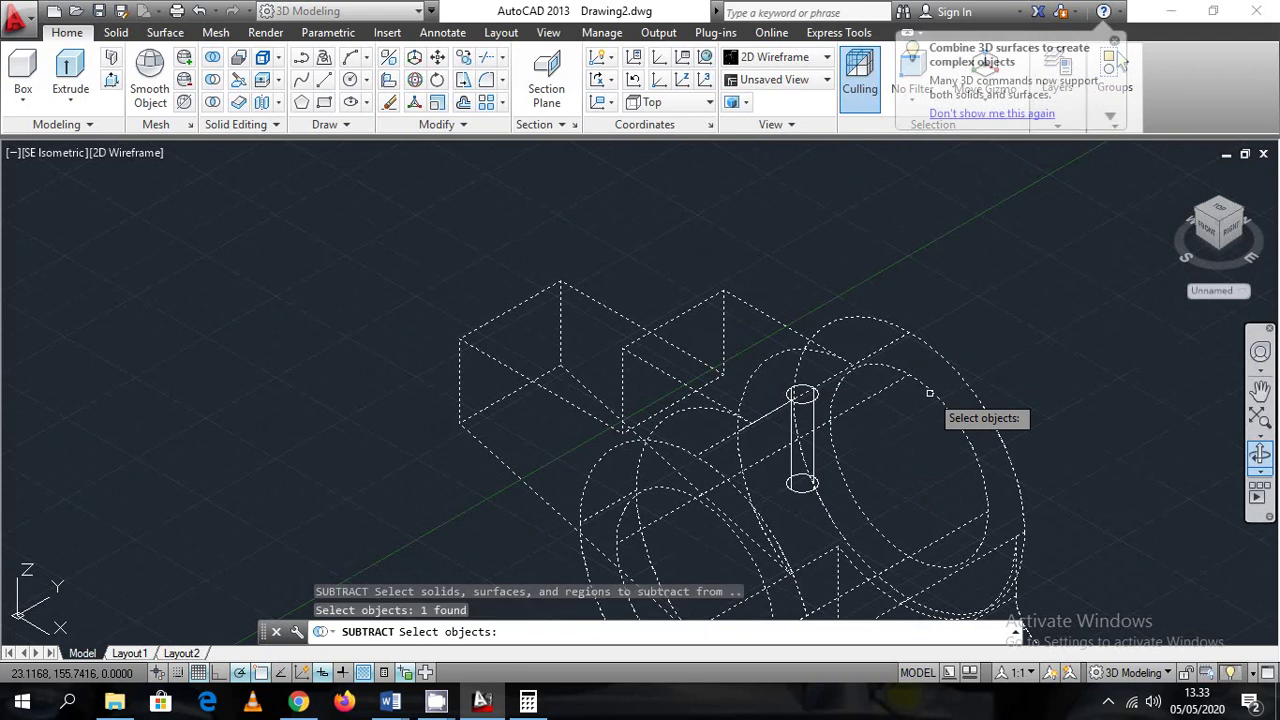
key(Return)
click(813, 399)
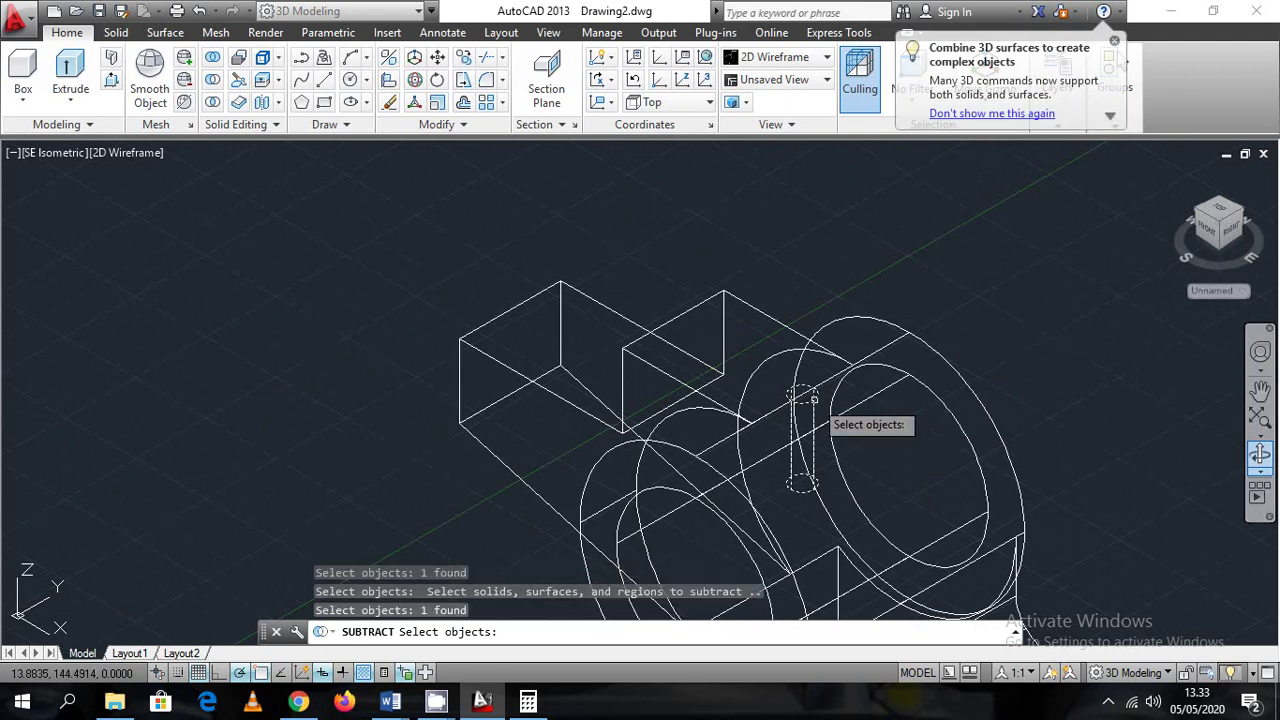
key(Return)
scroll(1056, 465, down, 3)
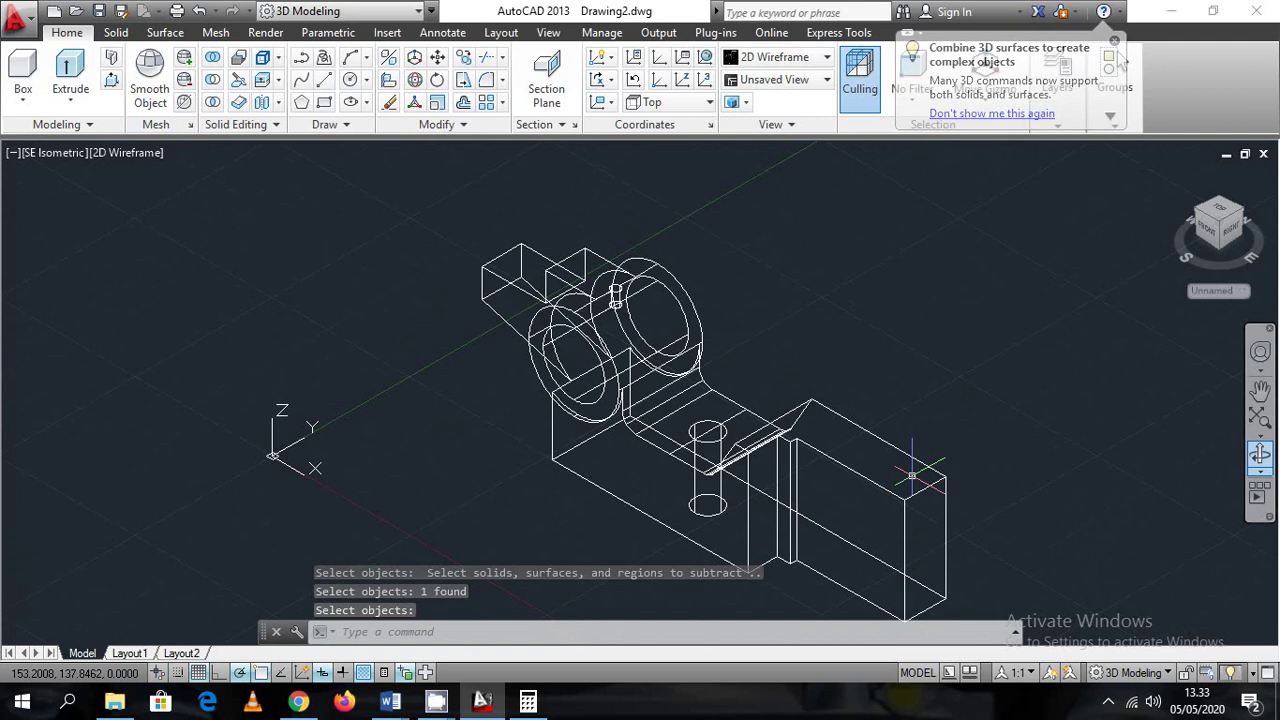
Check the front block's dimensions in the Word module drawing, and return to AutoCAD and set the model to the Top view
click(51, 152)
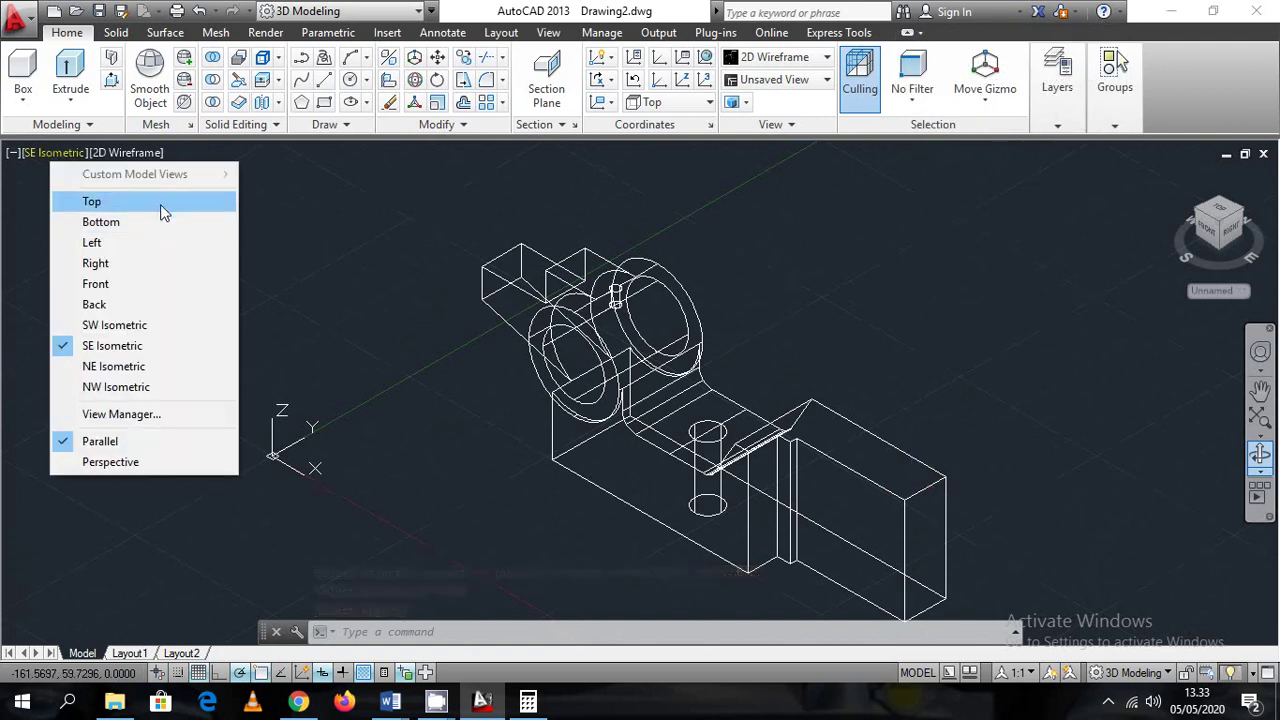
click(390, 703)
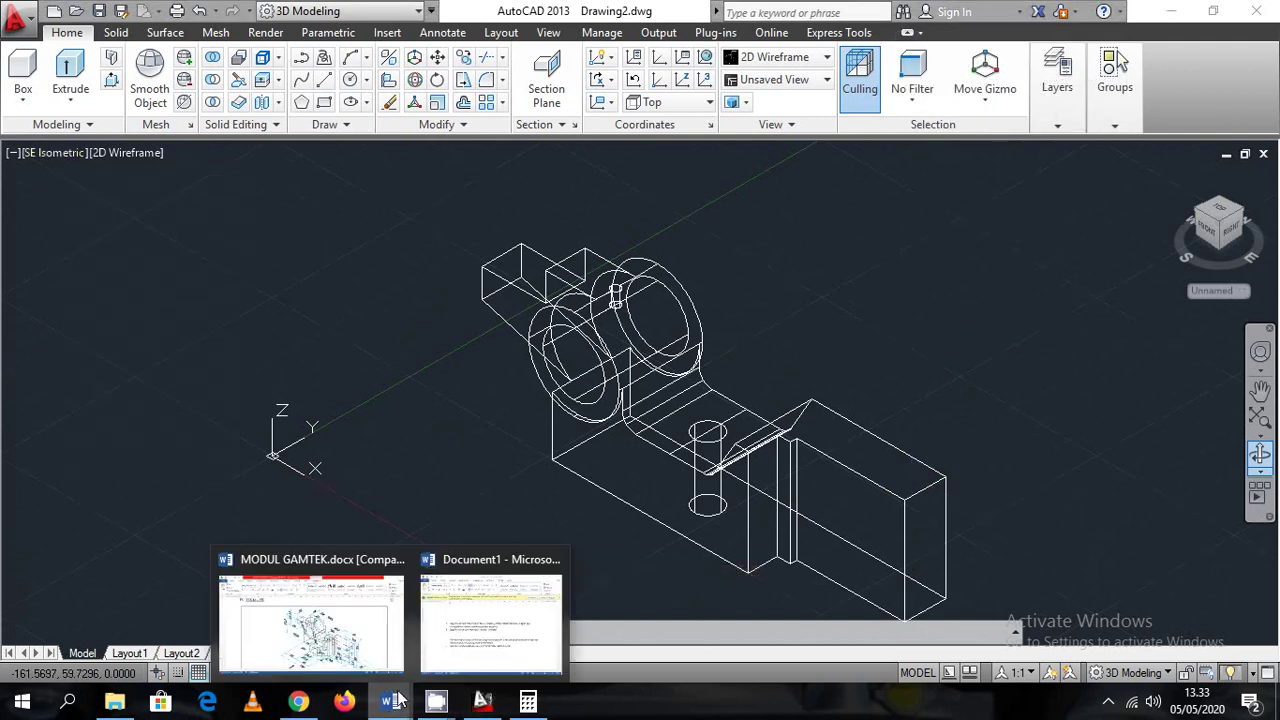
click(316, 620)
click(703, 505)
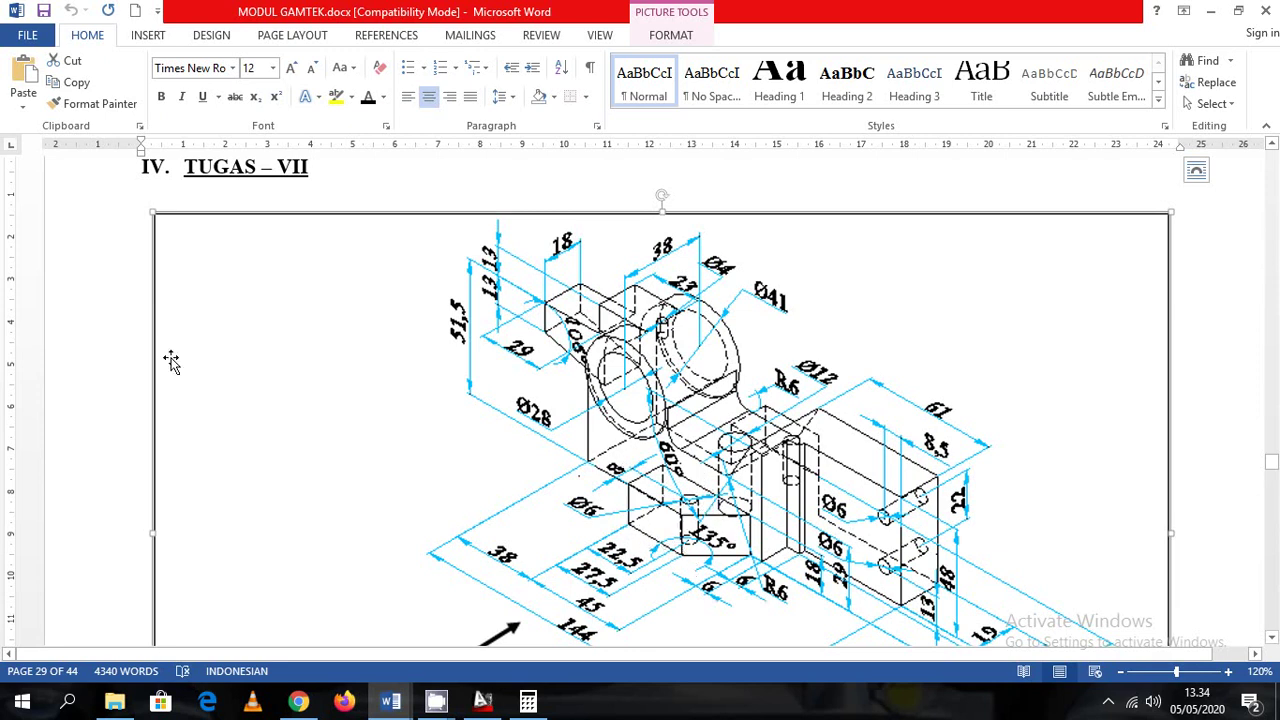
click(482, 701)
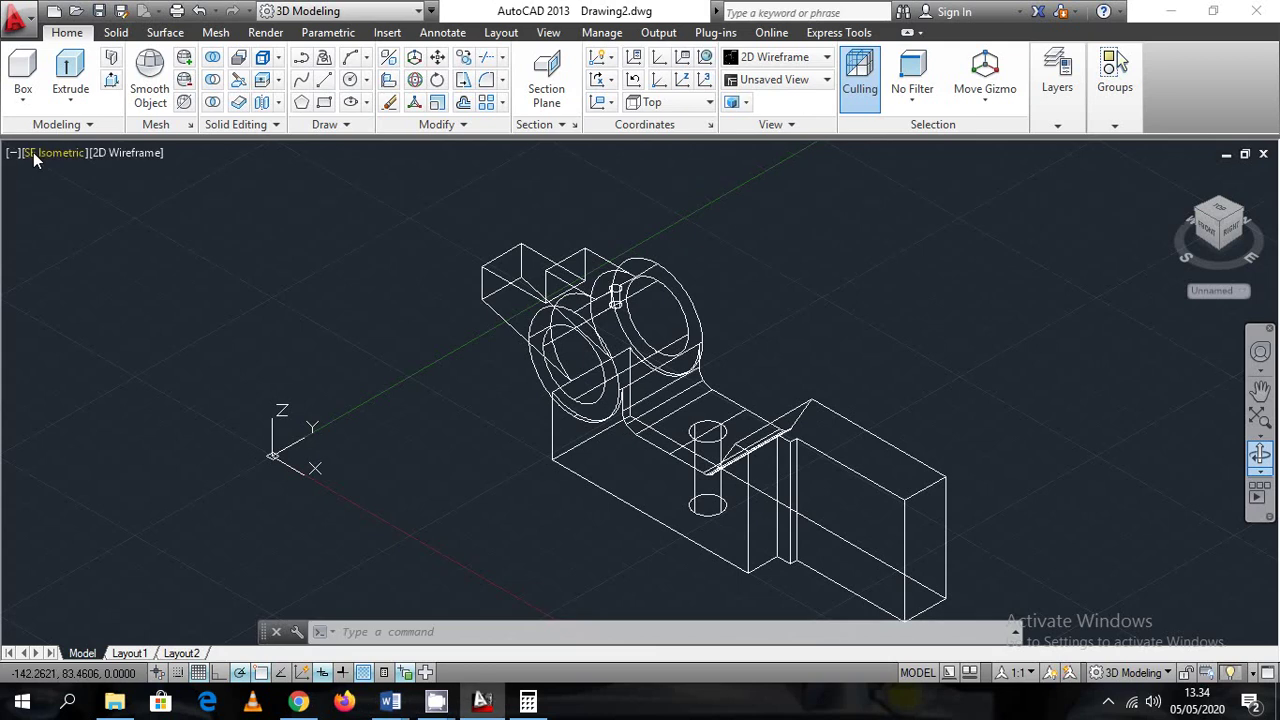
click(34, 152)
click(108, 203)
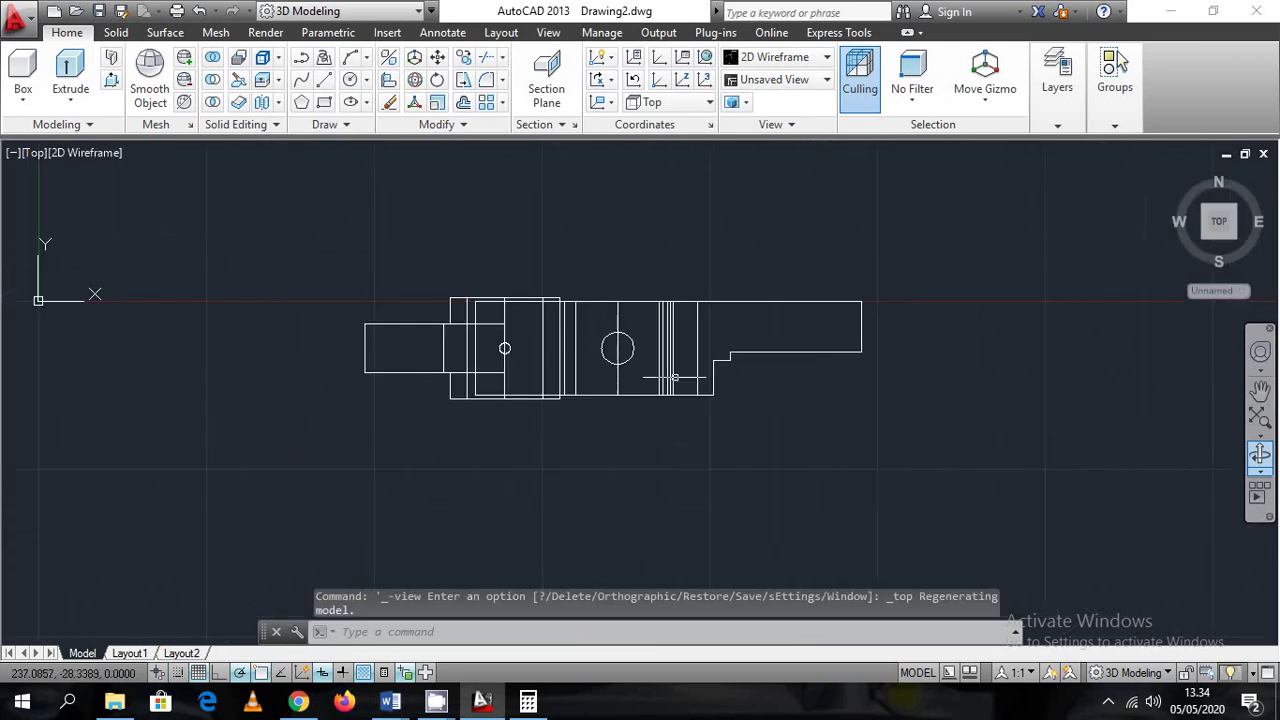
Consult the Word drawing for the front block and draw its first outline edge 45 long, horizontally leftward in free space below the bracket
text(l)
key(Return)
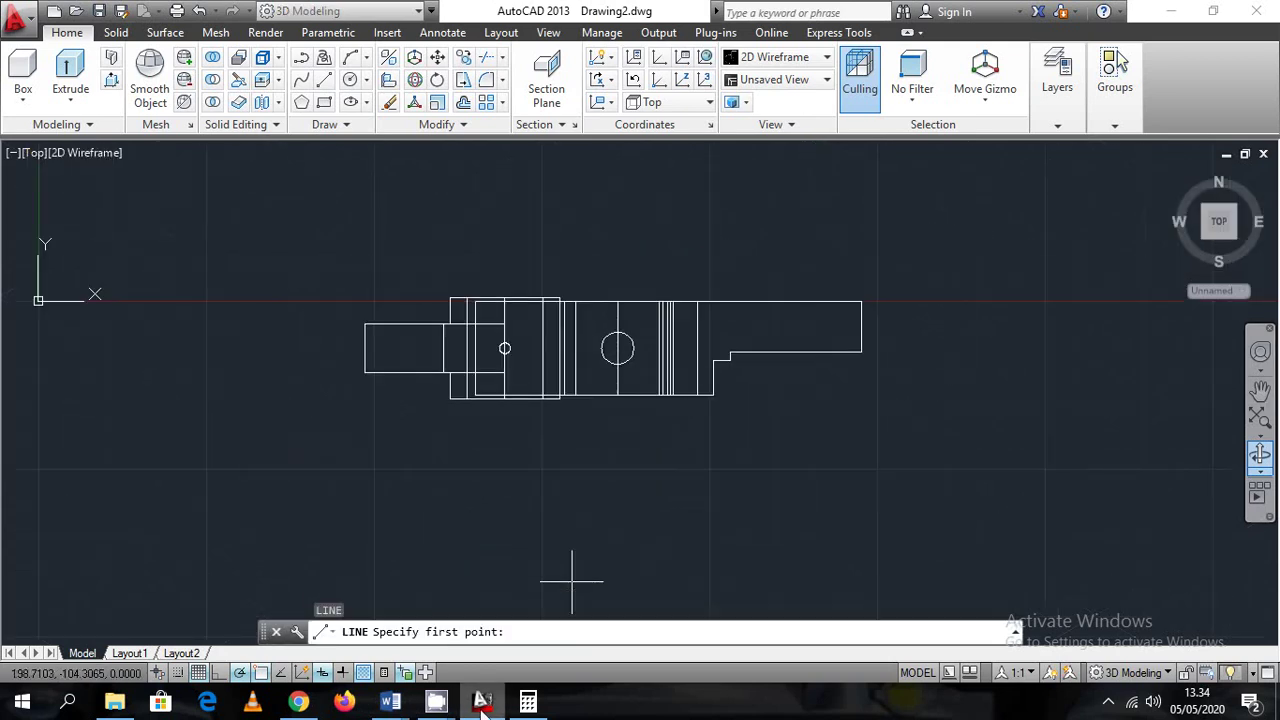
click(484, 704)
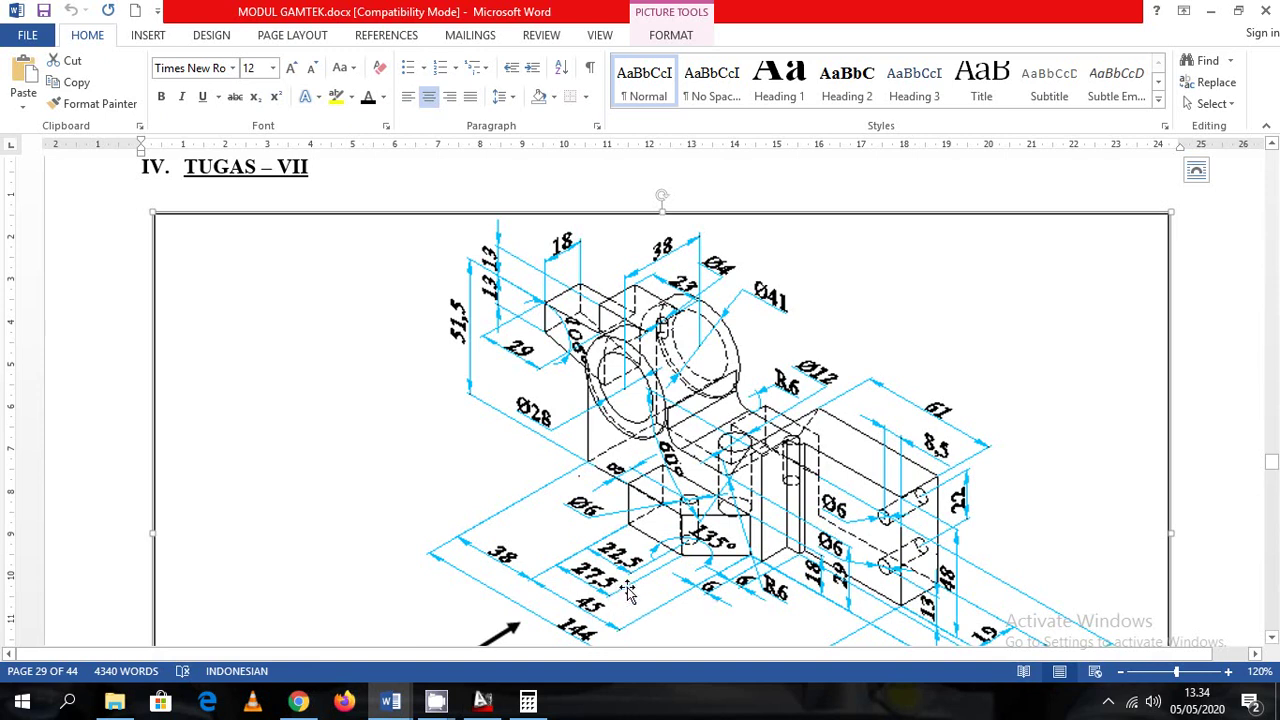
scroll(930, 572, up, 1)
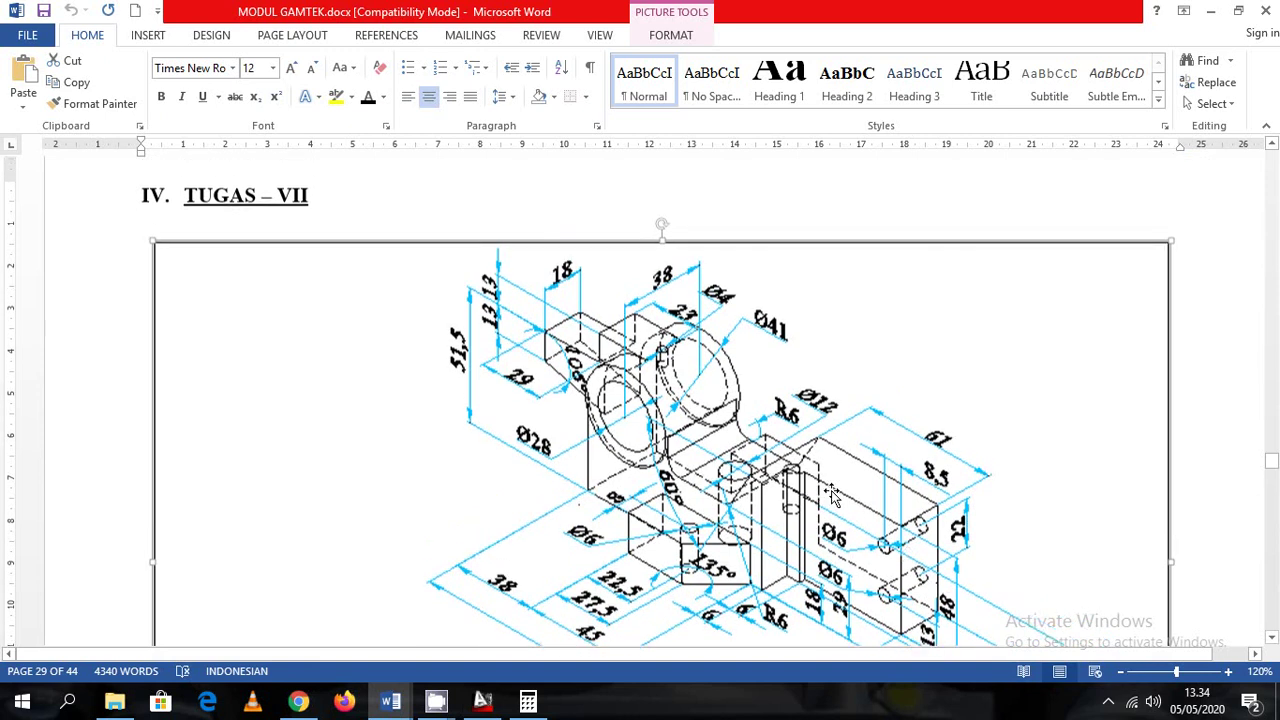
scroll(930, 572, down, 3)
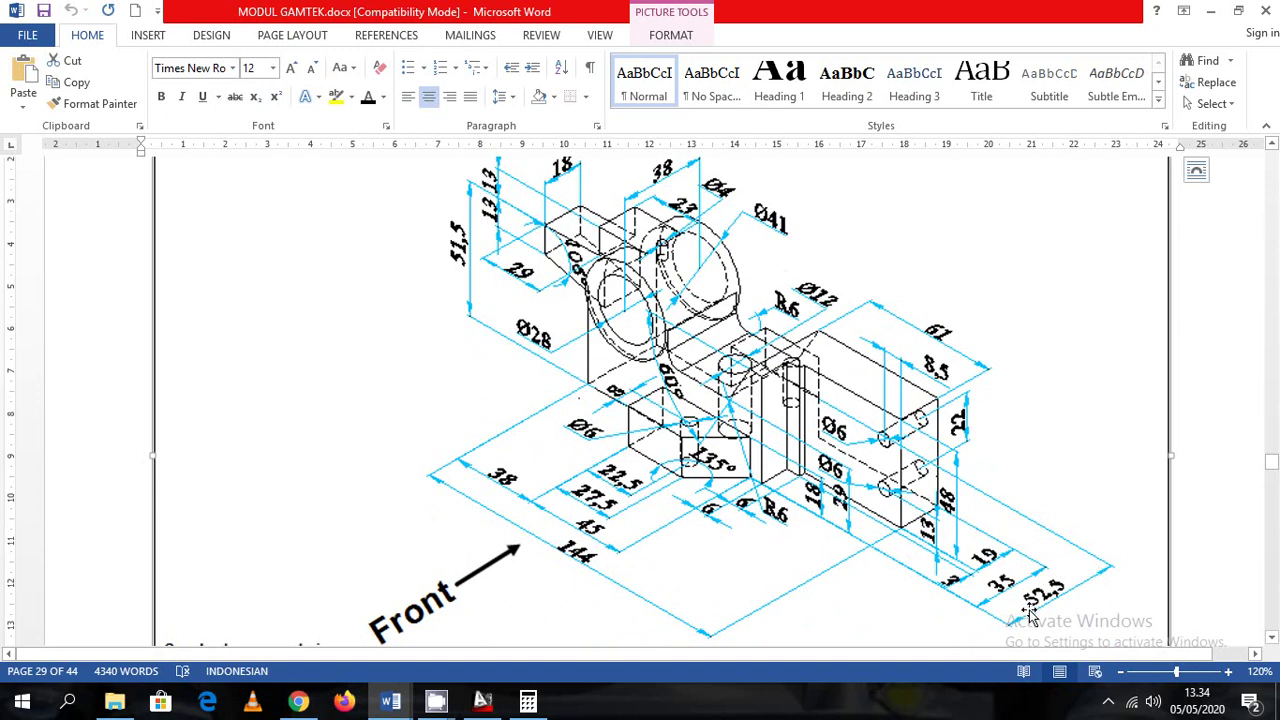
click(482, 702)
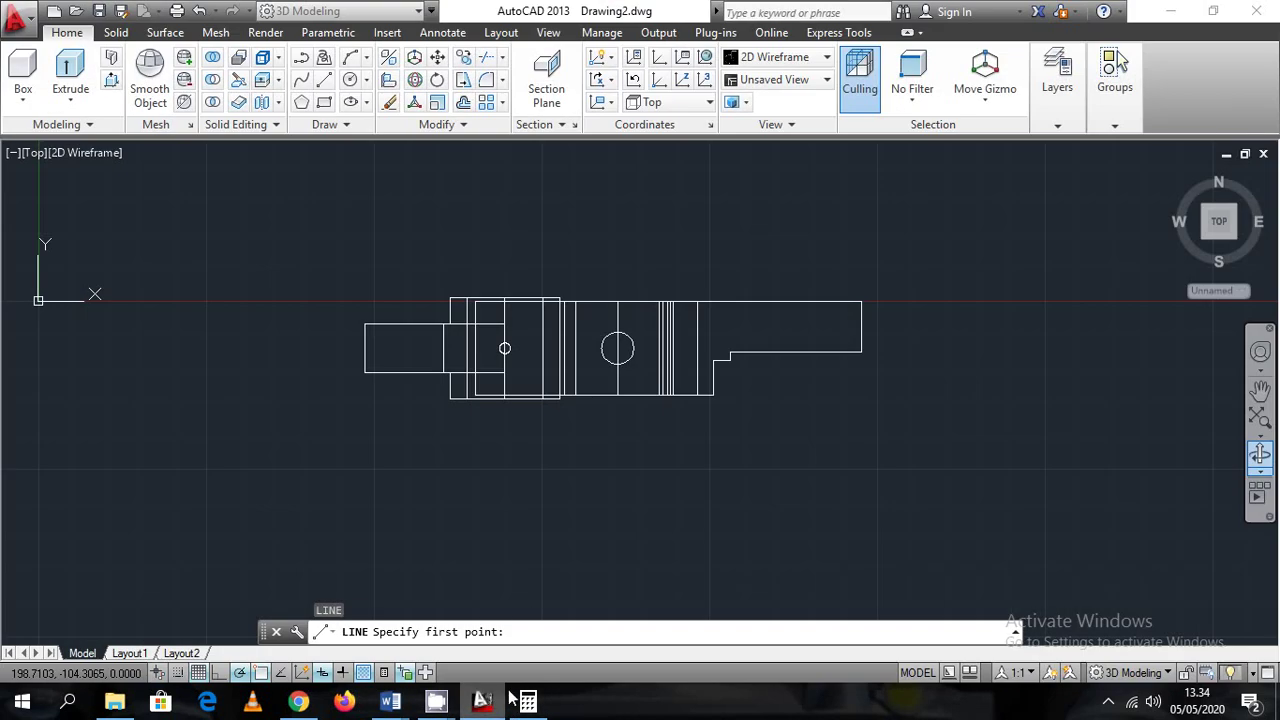
click(549, 495)
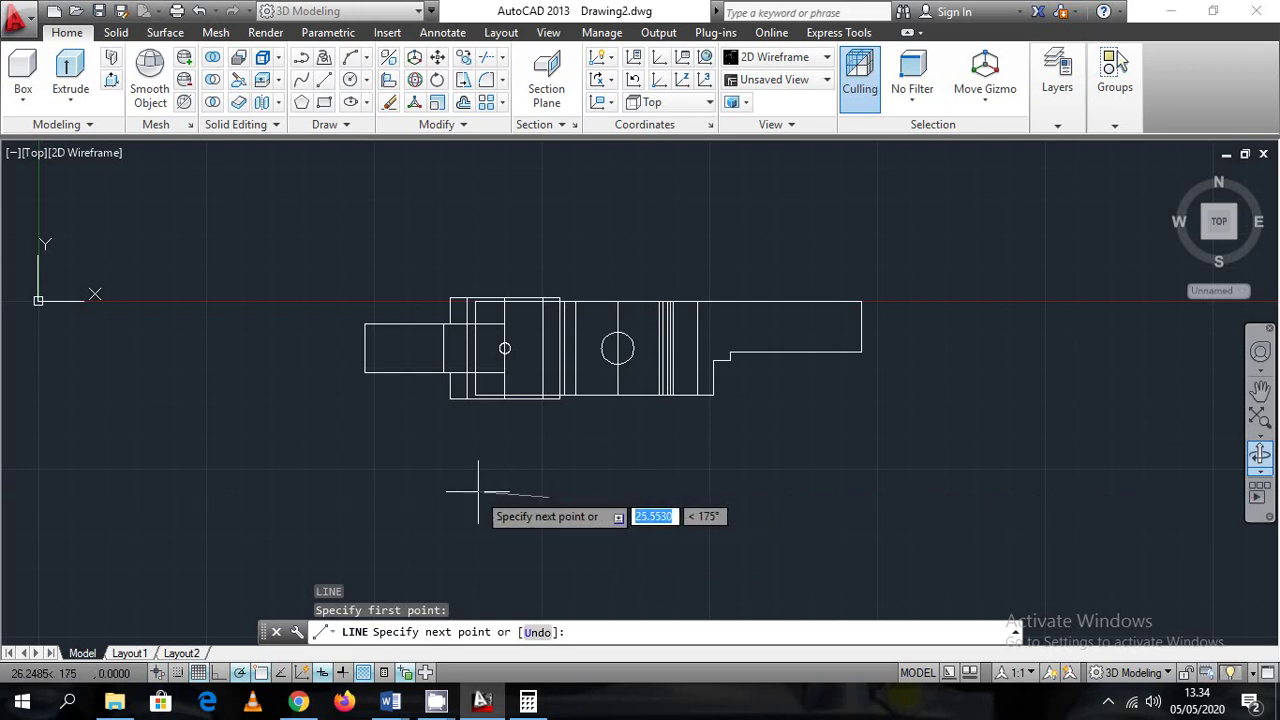
text(45)
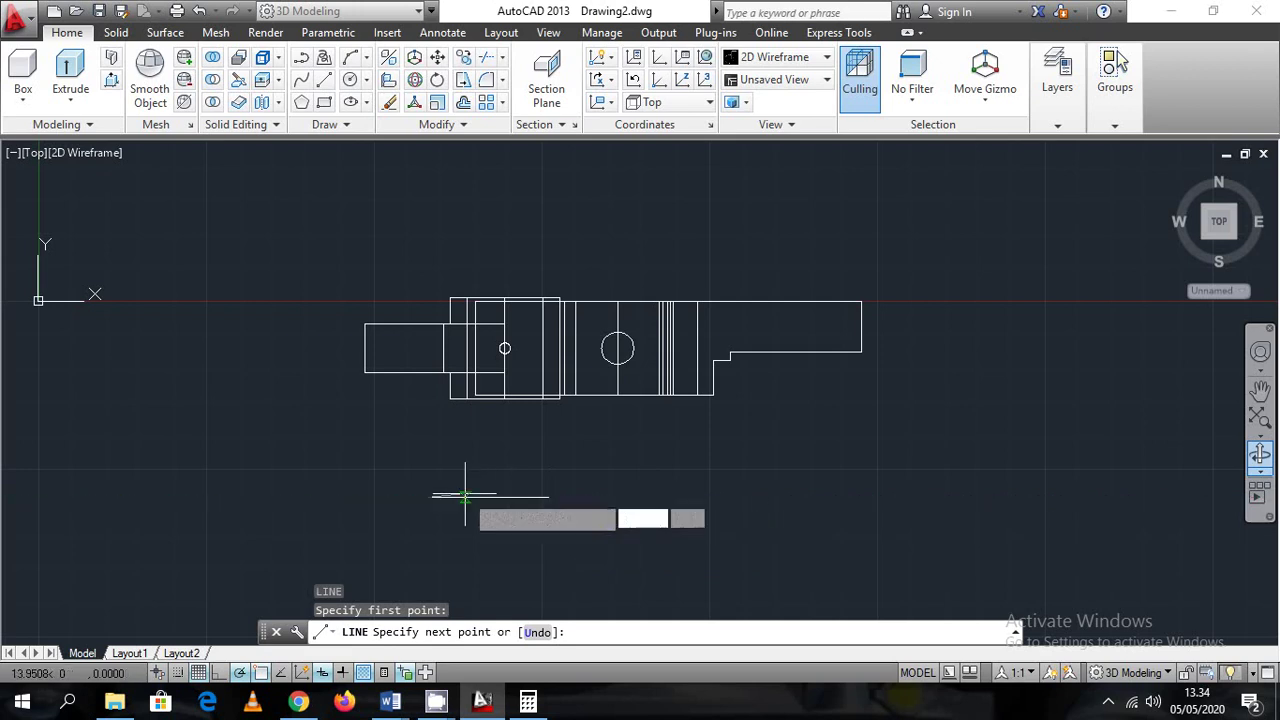
key(Return)
Check the depth dimensions in the Word drawing and calculate 52,5 minus 35 in the Calculator
middle_drag(427, 568, 453, 509)
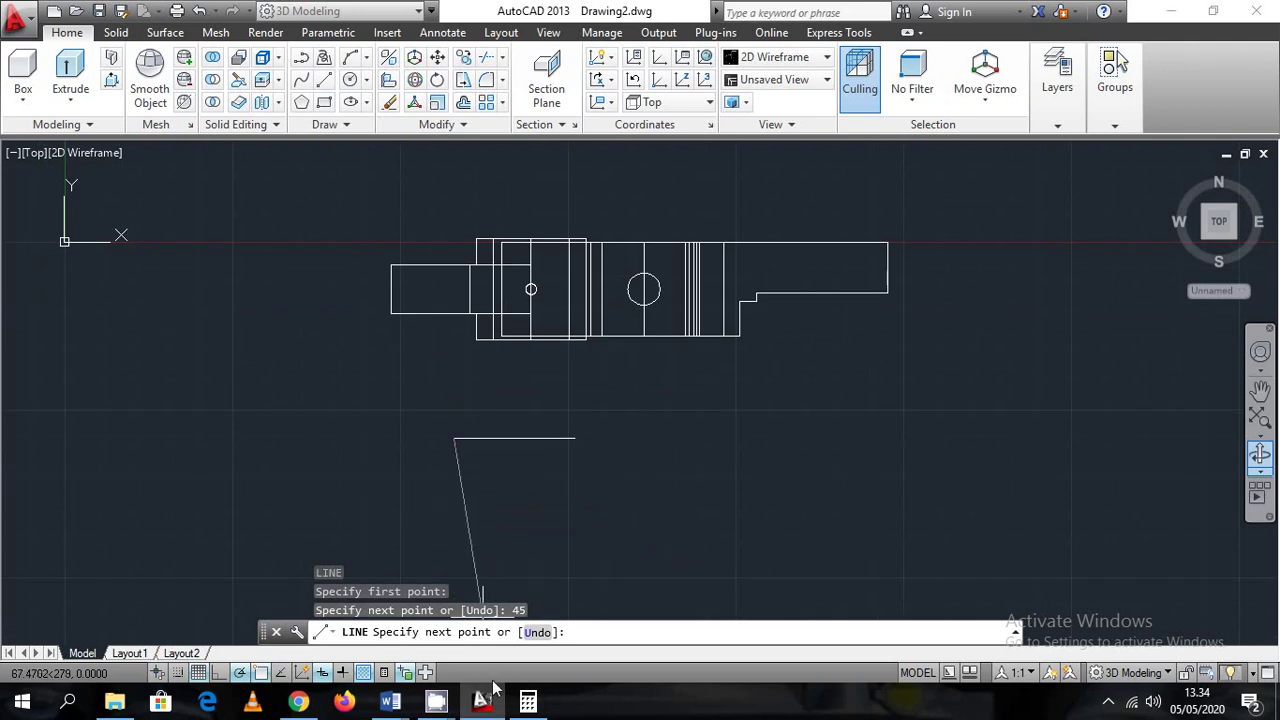
click(488, 704)
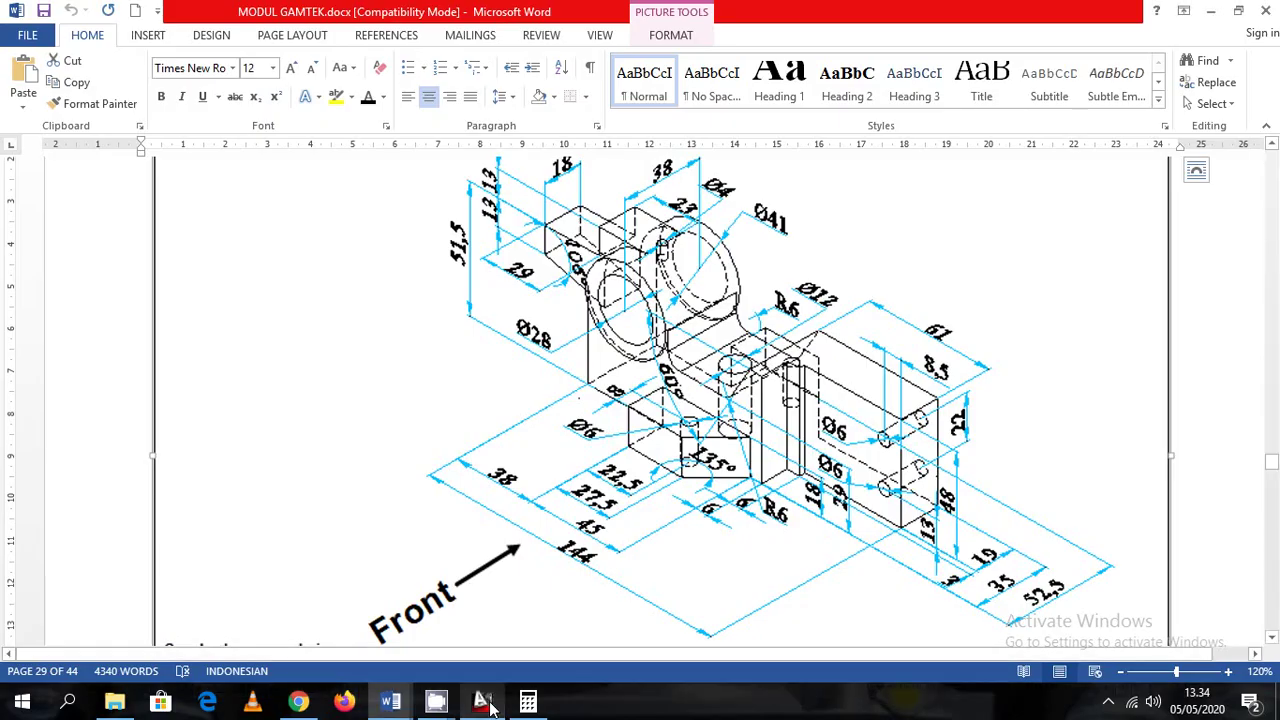
click(483, 704)
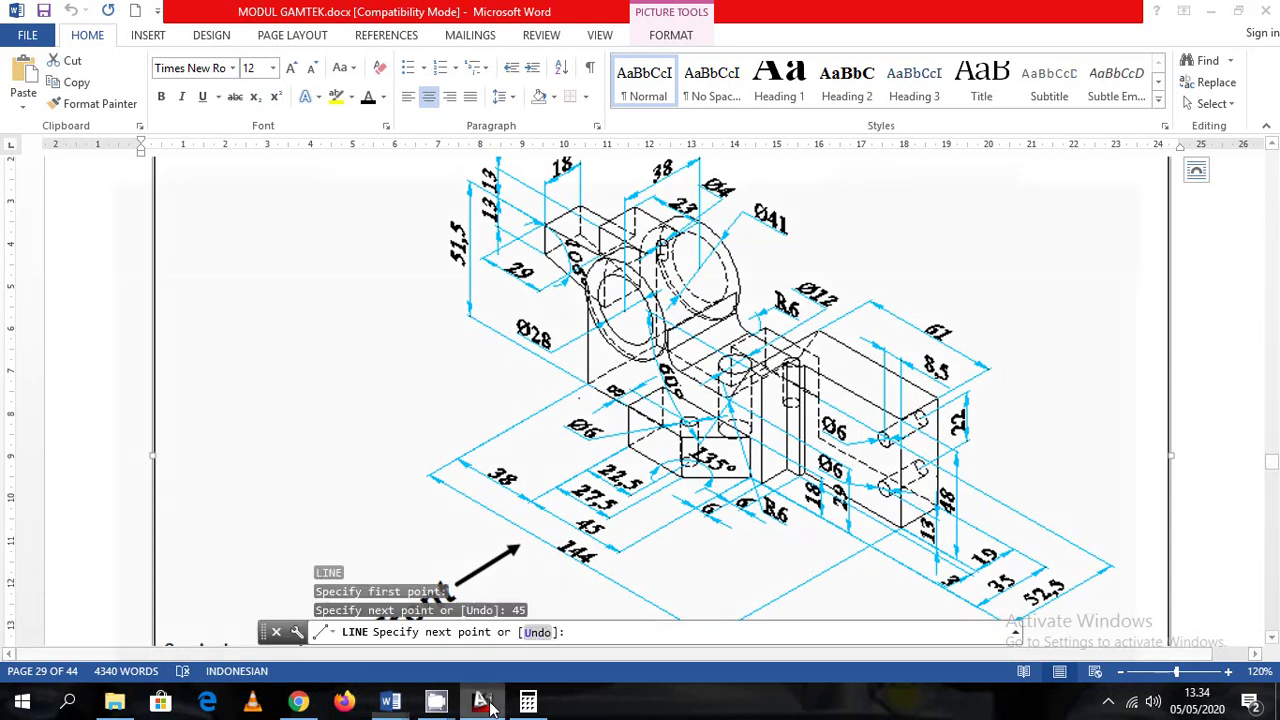
click(528, 704)
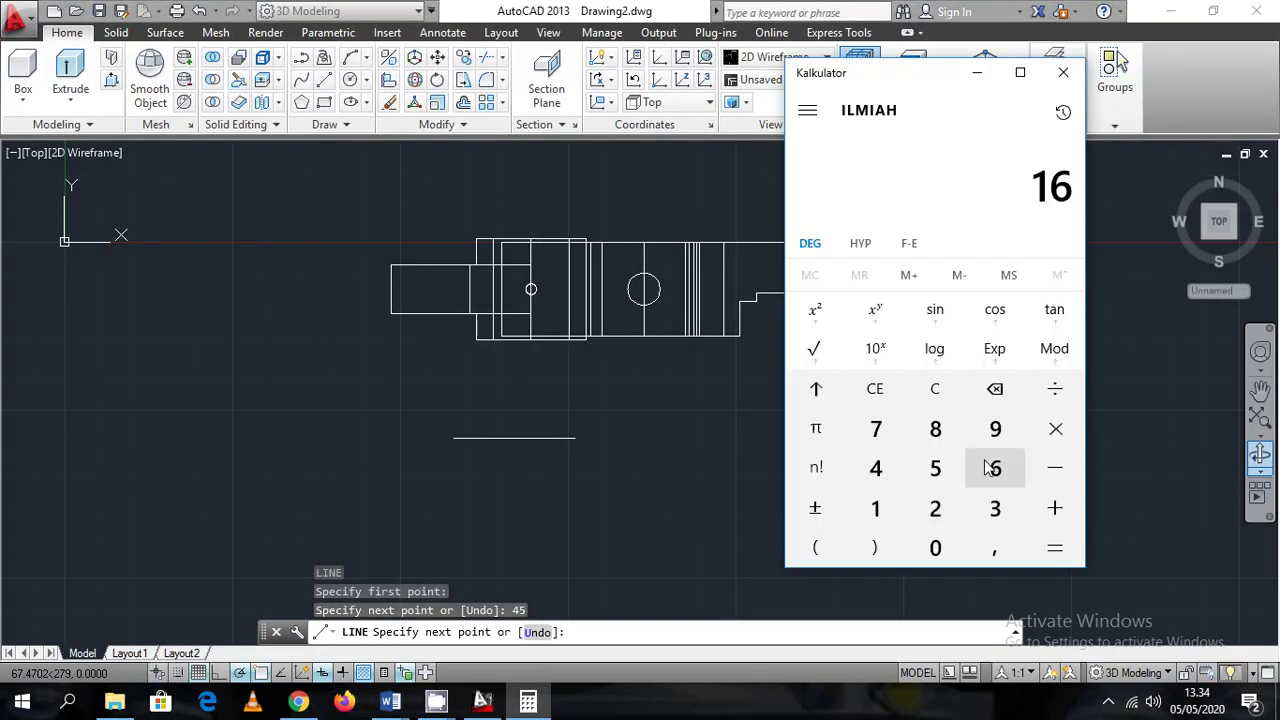
text(5)
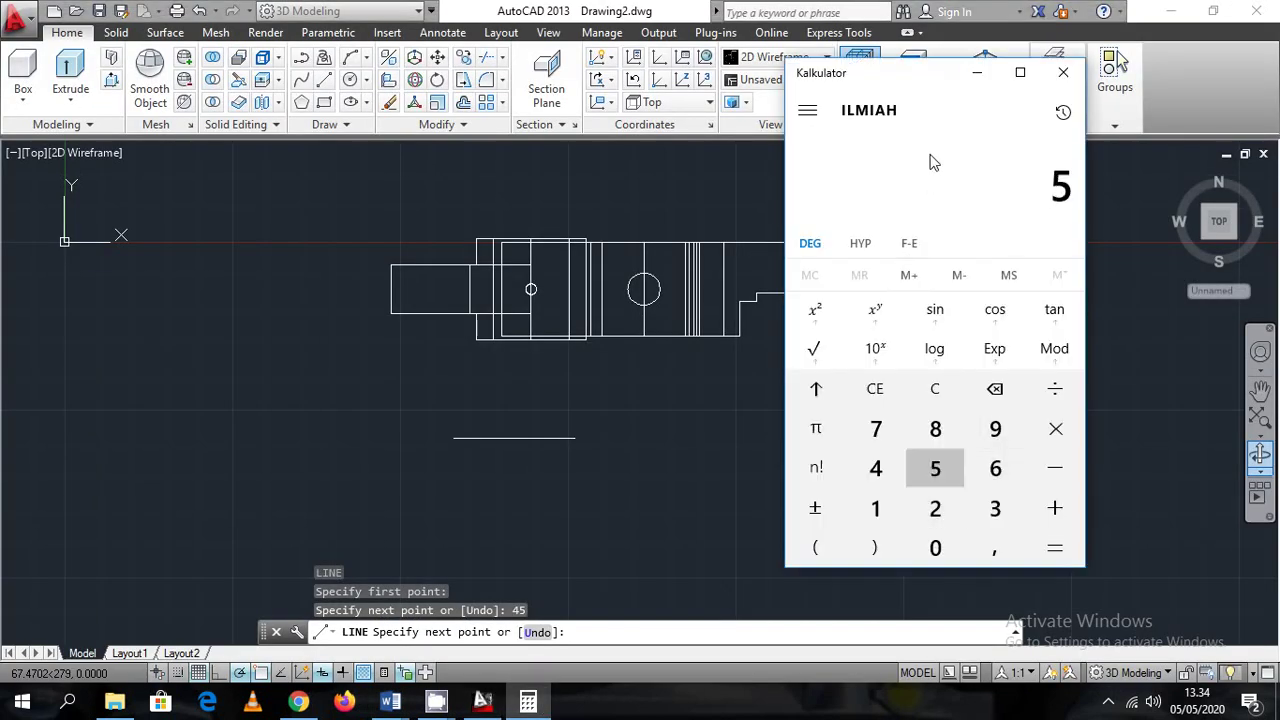
text(2,535)
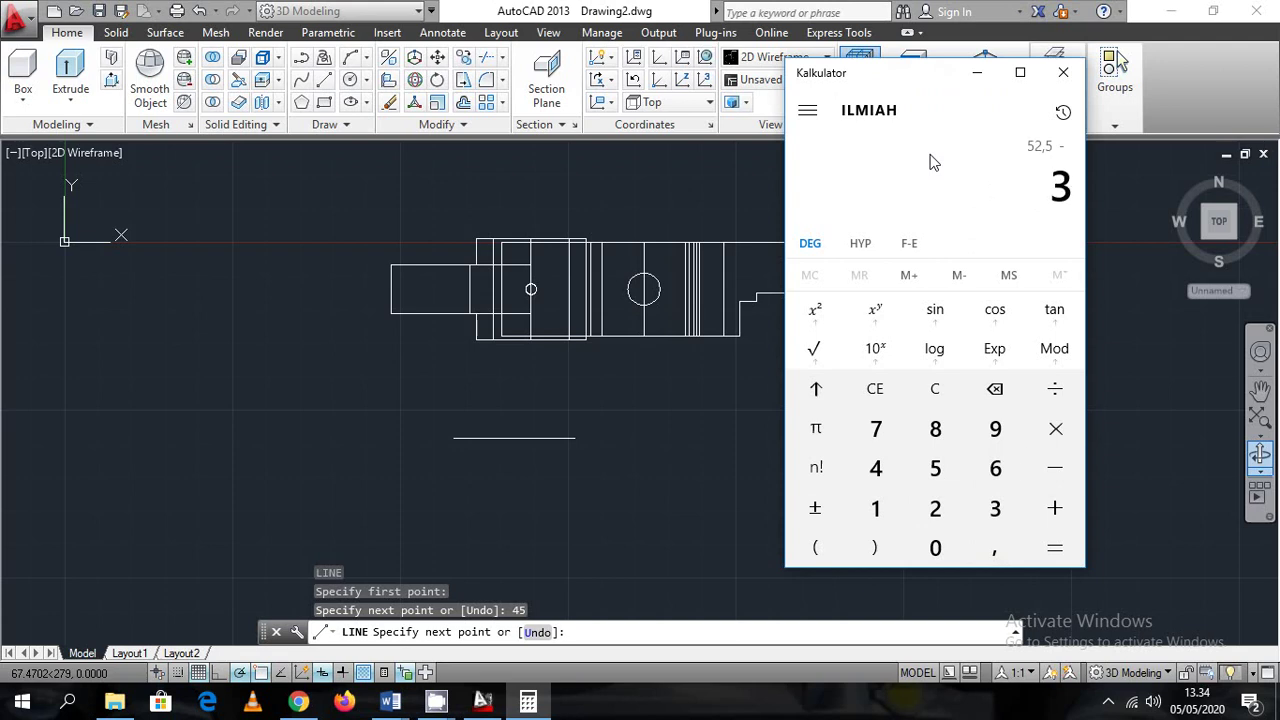
key(Return)
key(Escape)
Continue the block outline in AutoCAD with a 17.5 edge straight down from the left end of the 45 line
click(464, 455)
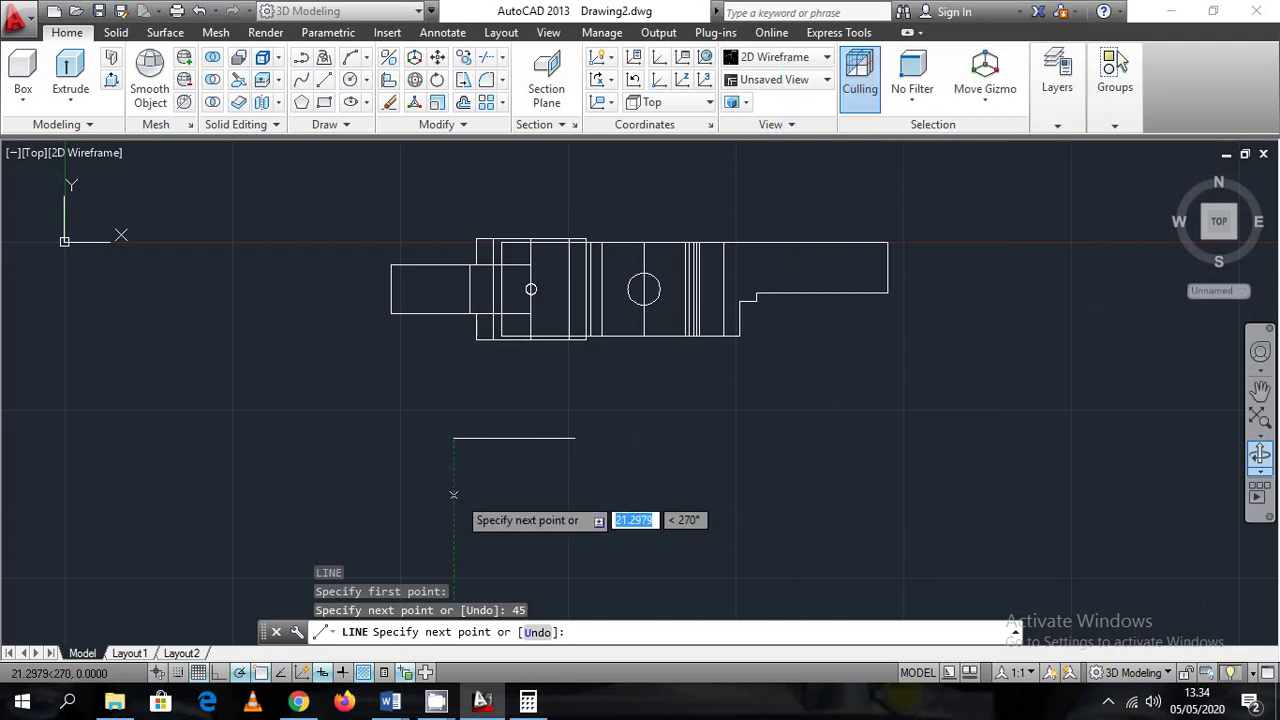
text(1)
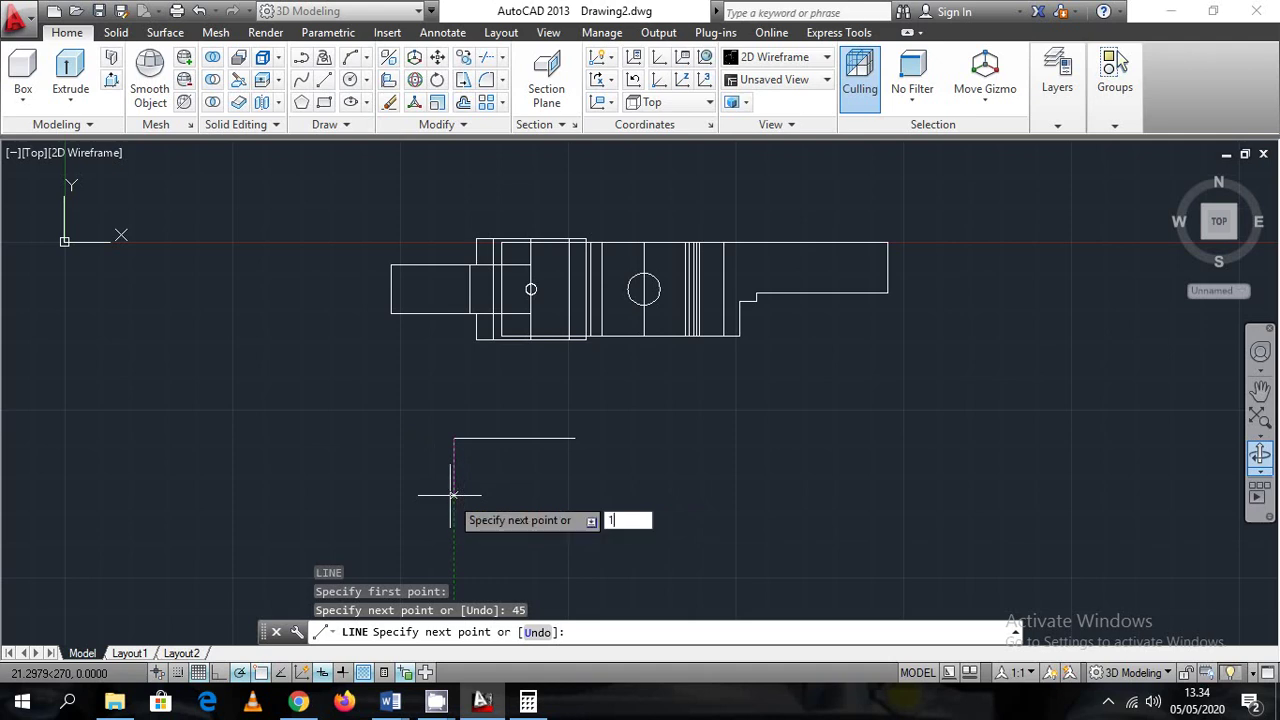
text(7.5)
key(Return)
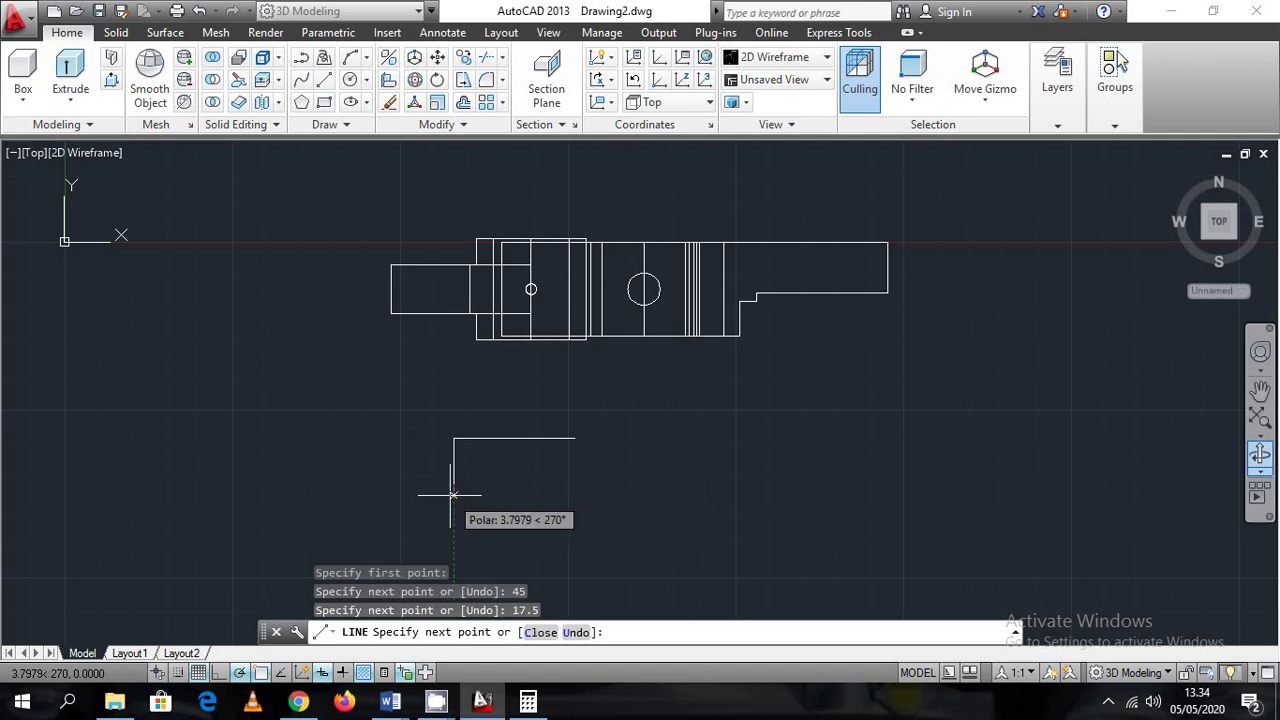
Recheck the Word drawing, add a 27.5 edge to the right, and close the outline with a slanted edge to its starting point
click(480, 703)
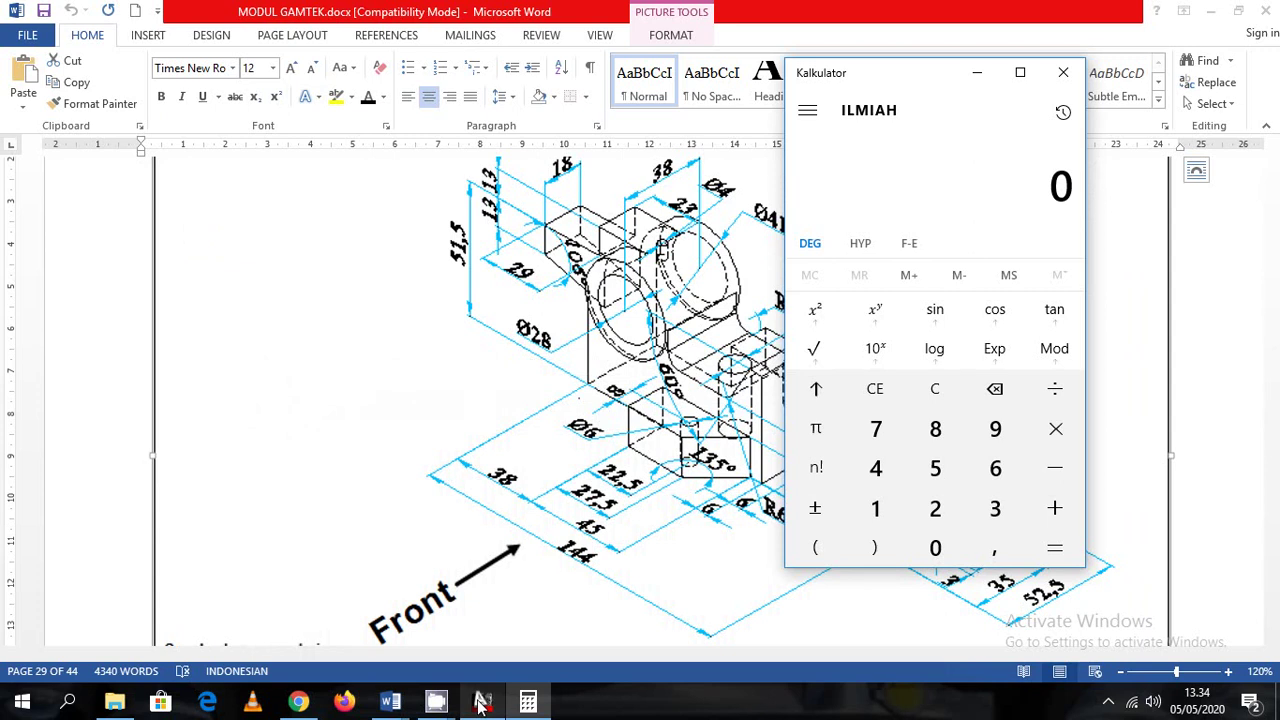
click(480, 703)
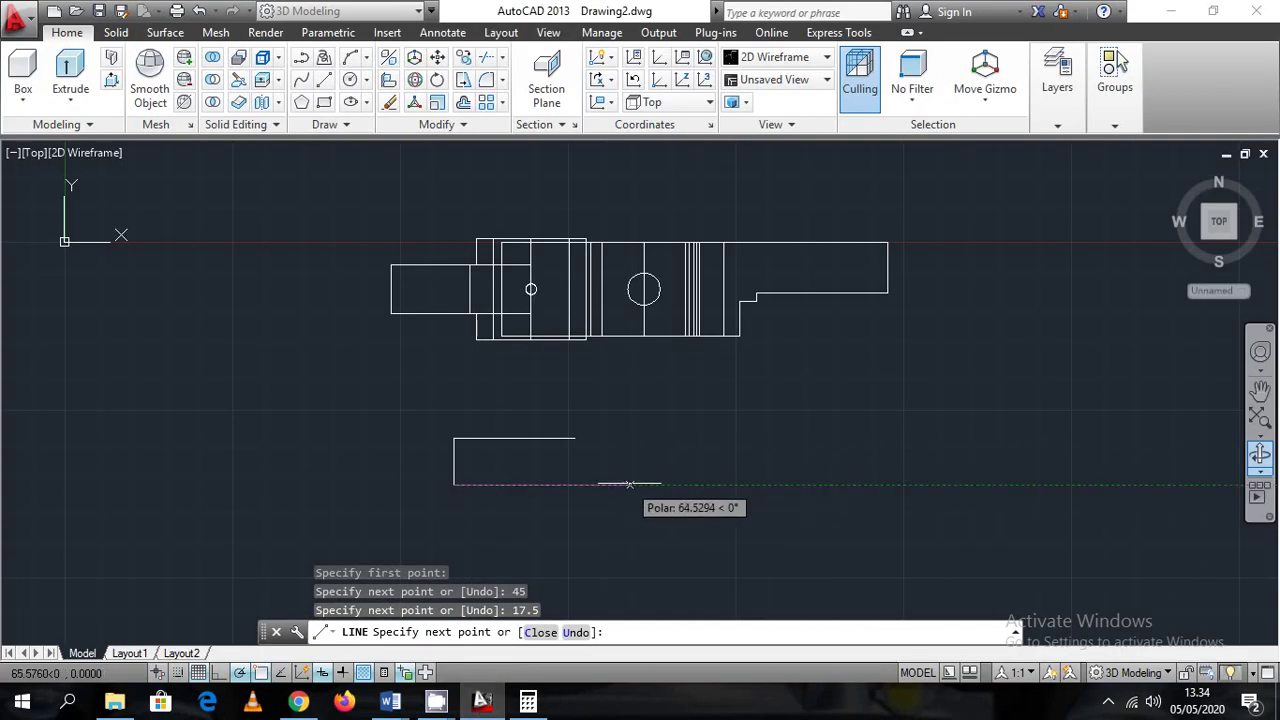
text(27.5)
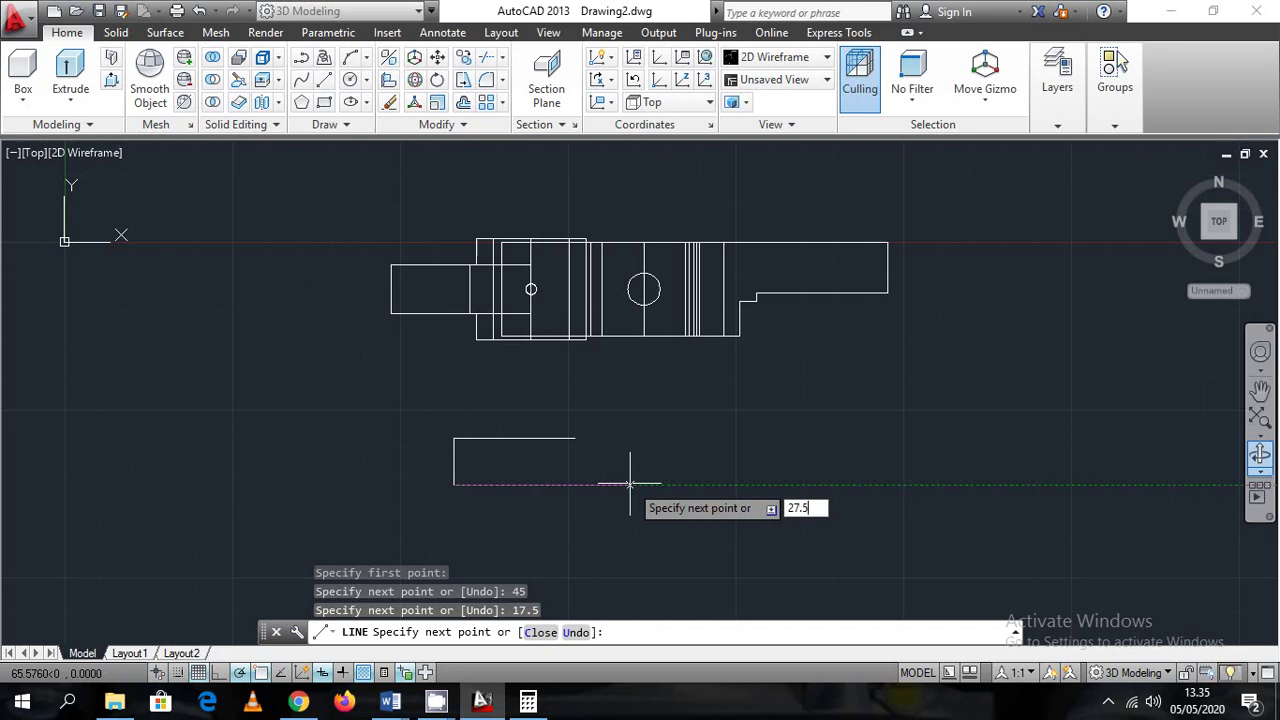
key(Return)
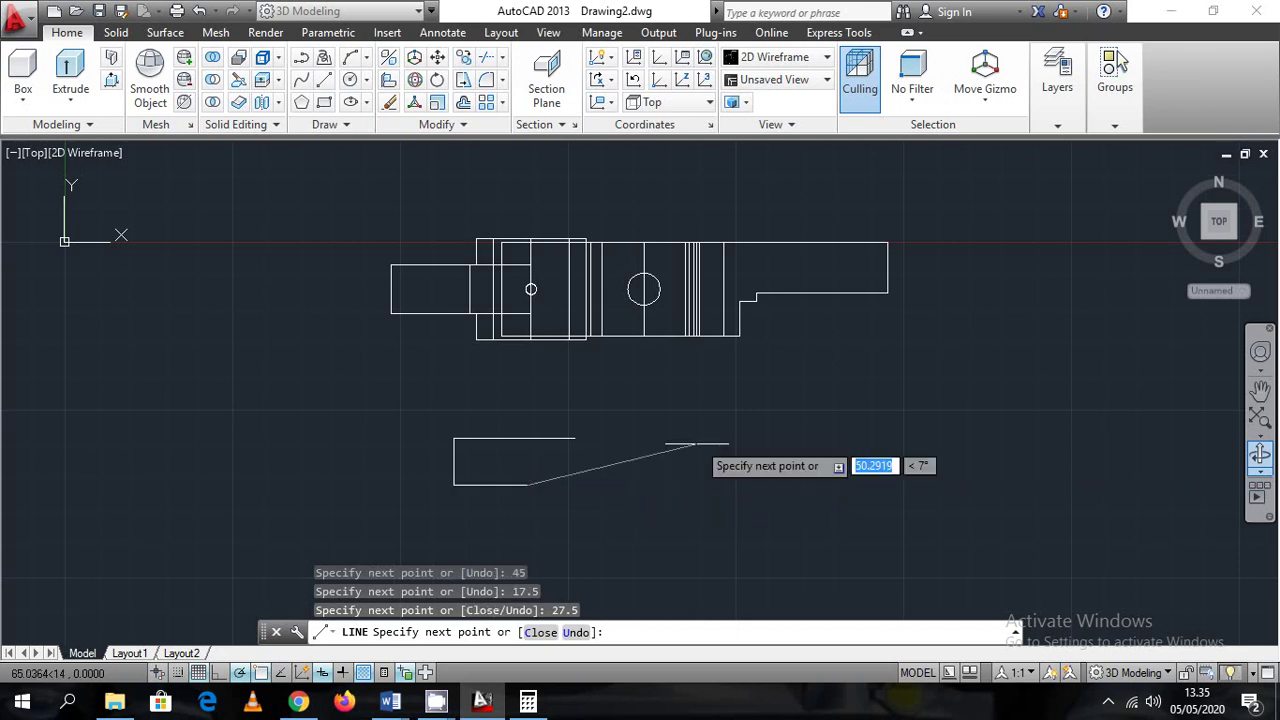
middle_drag(623, 501, 757, 434)
key(Escape)
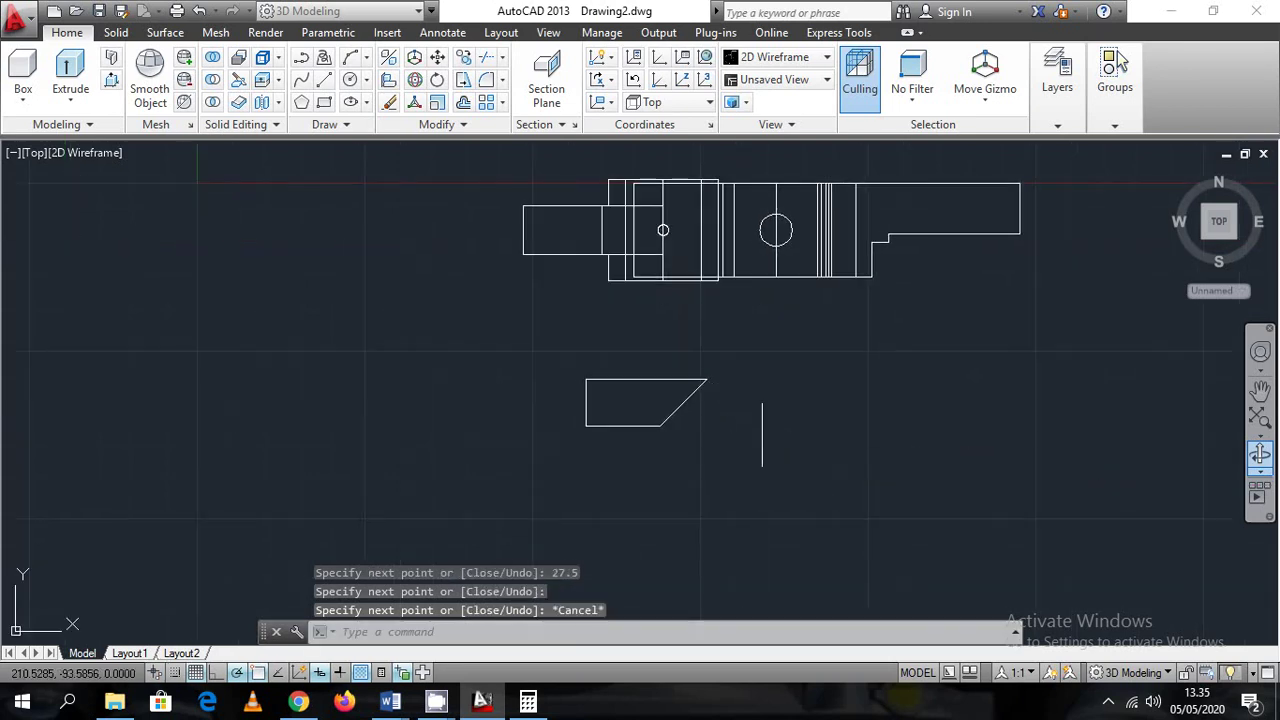
scroll(725, 448, up, 2)
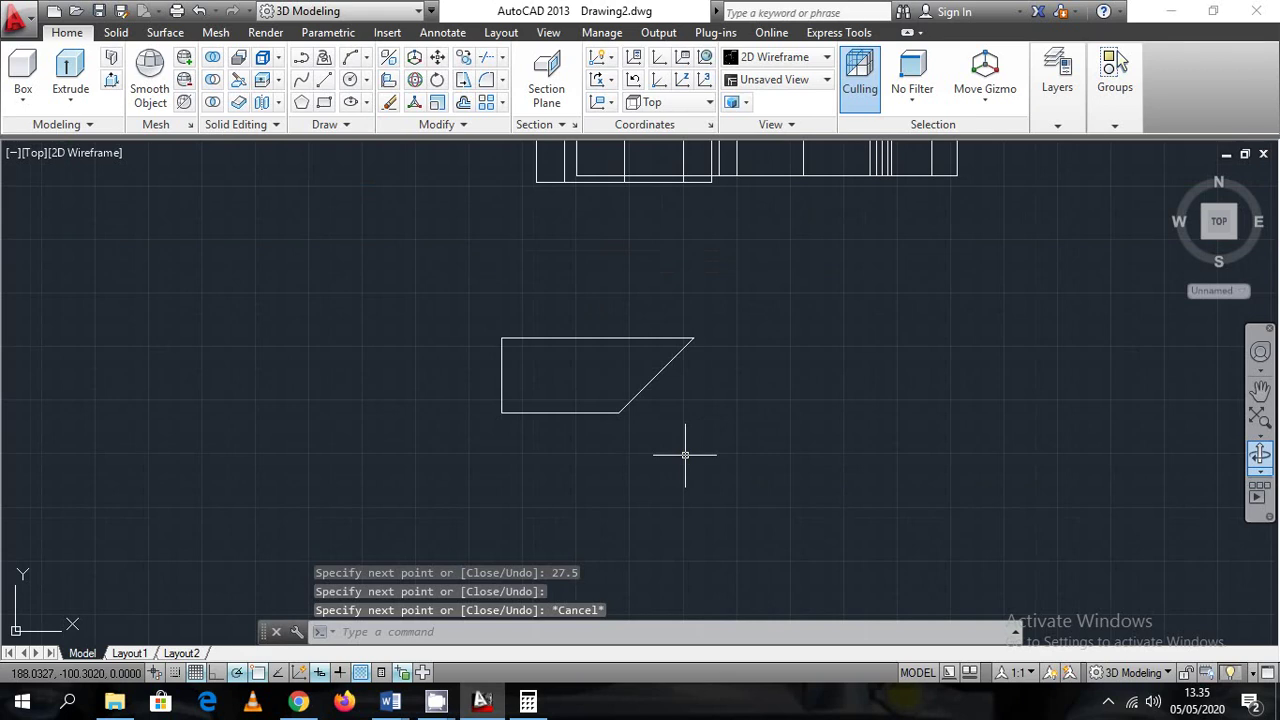
Join the four lines of the front block outline into one polyline
text(l)
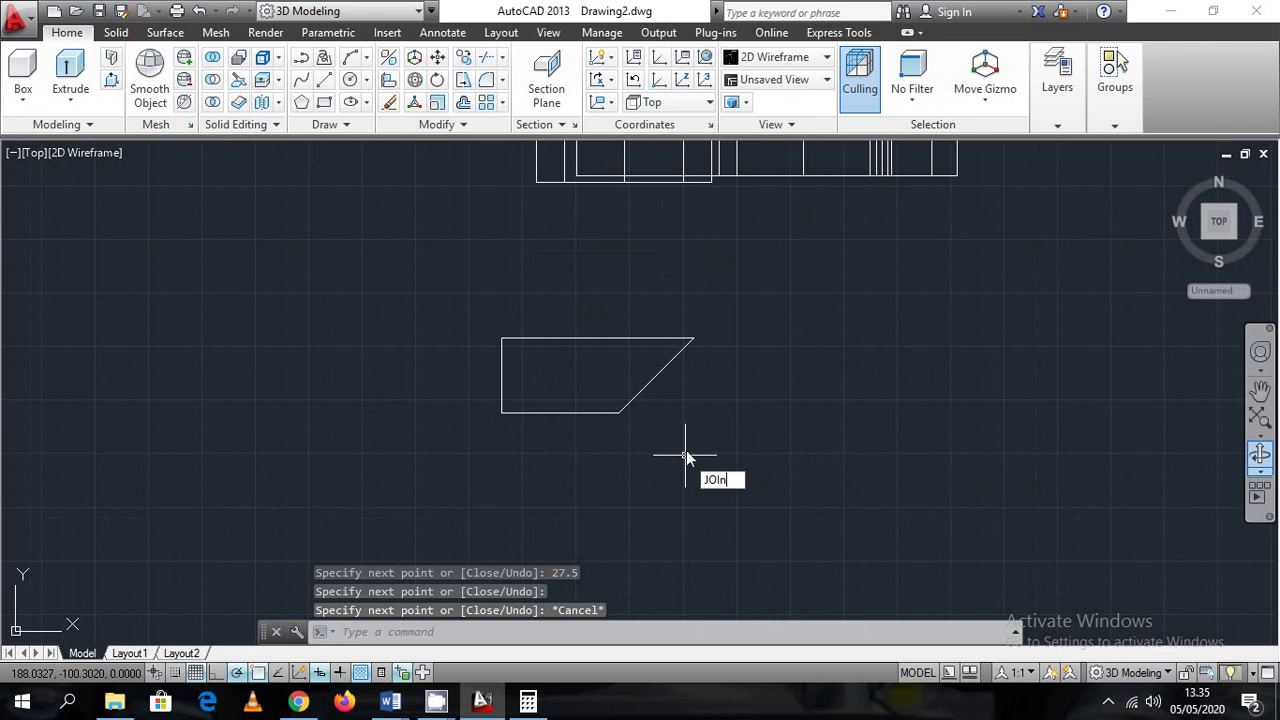
text(OIN)
key(Return)
click(474, 305)
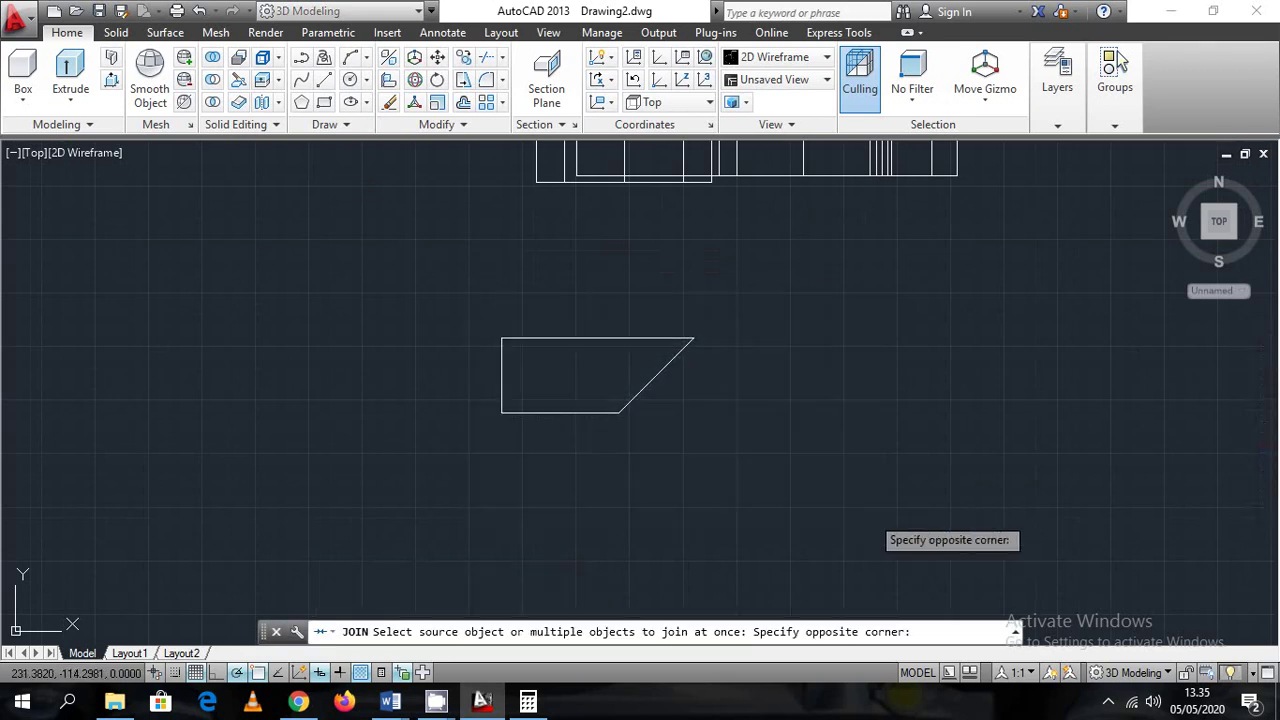
click(869, 515)
key(Return)
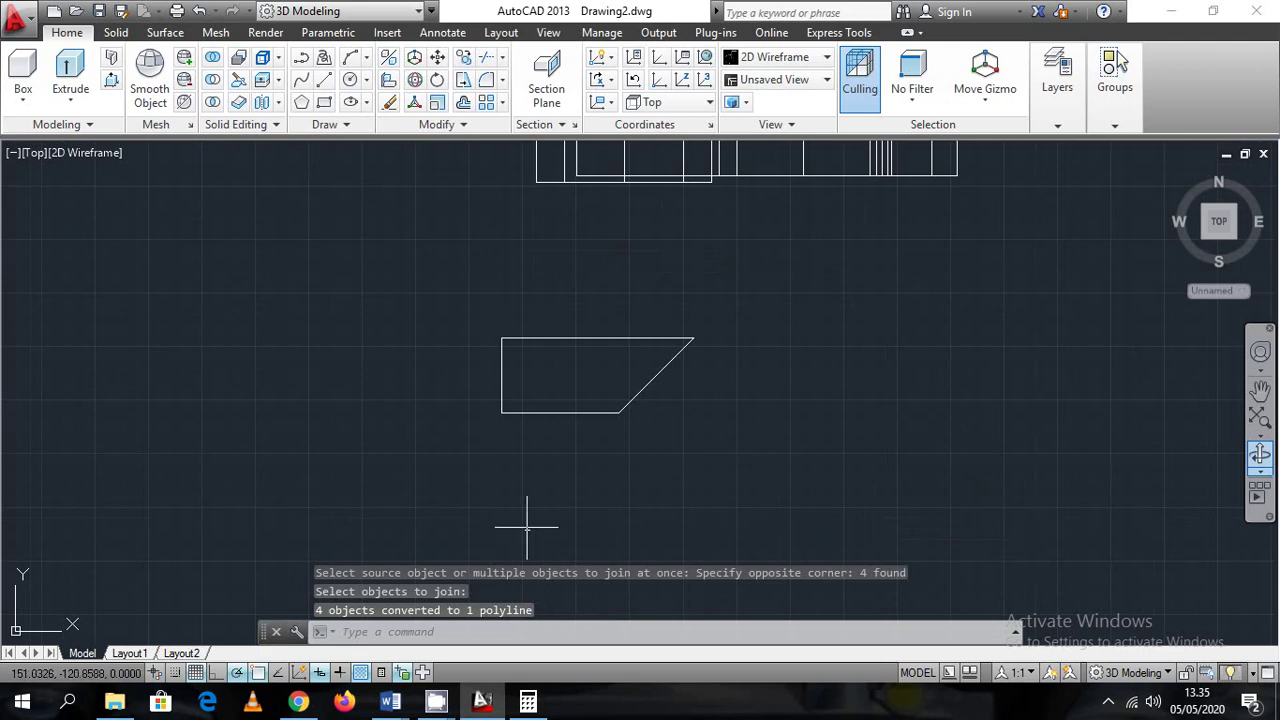
Consult the Word drawing and draw a helper line 22.5 along the outline's lower edge from its left corner, then straight up to the upper edge
text(l)
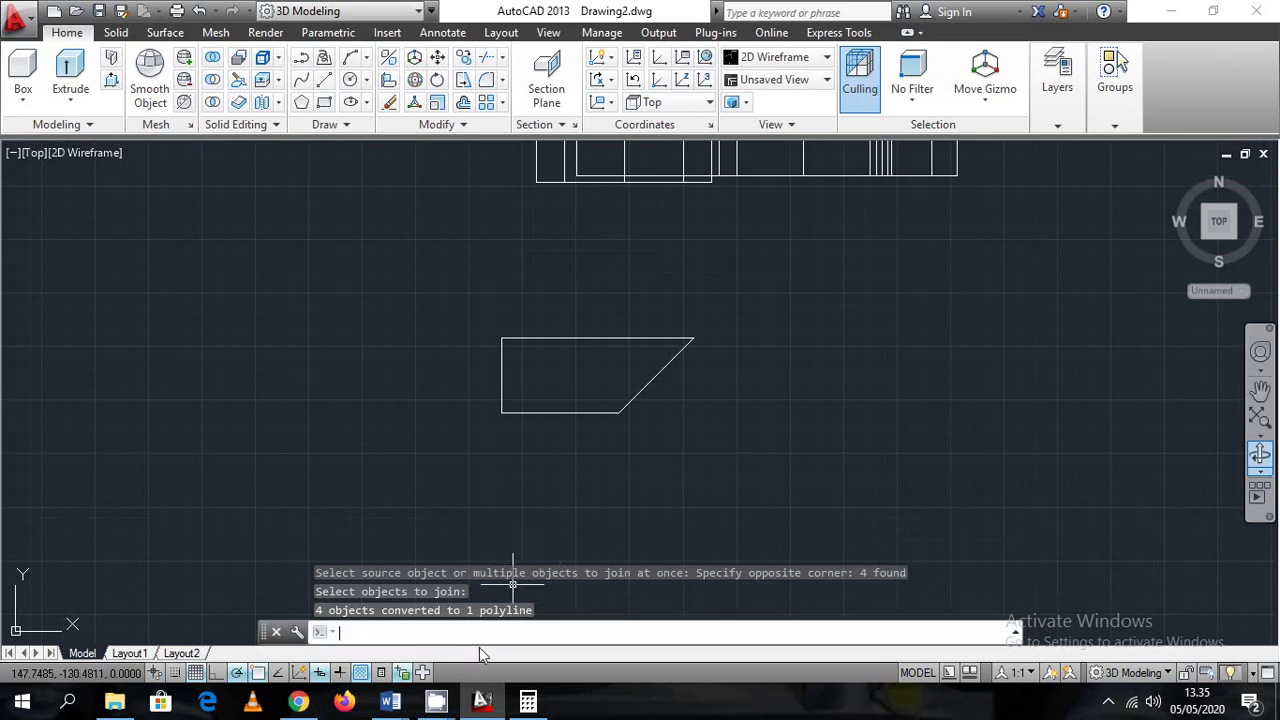
key(Return)
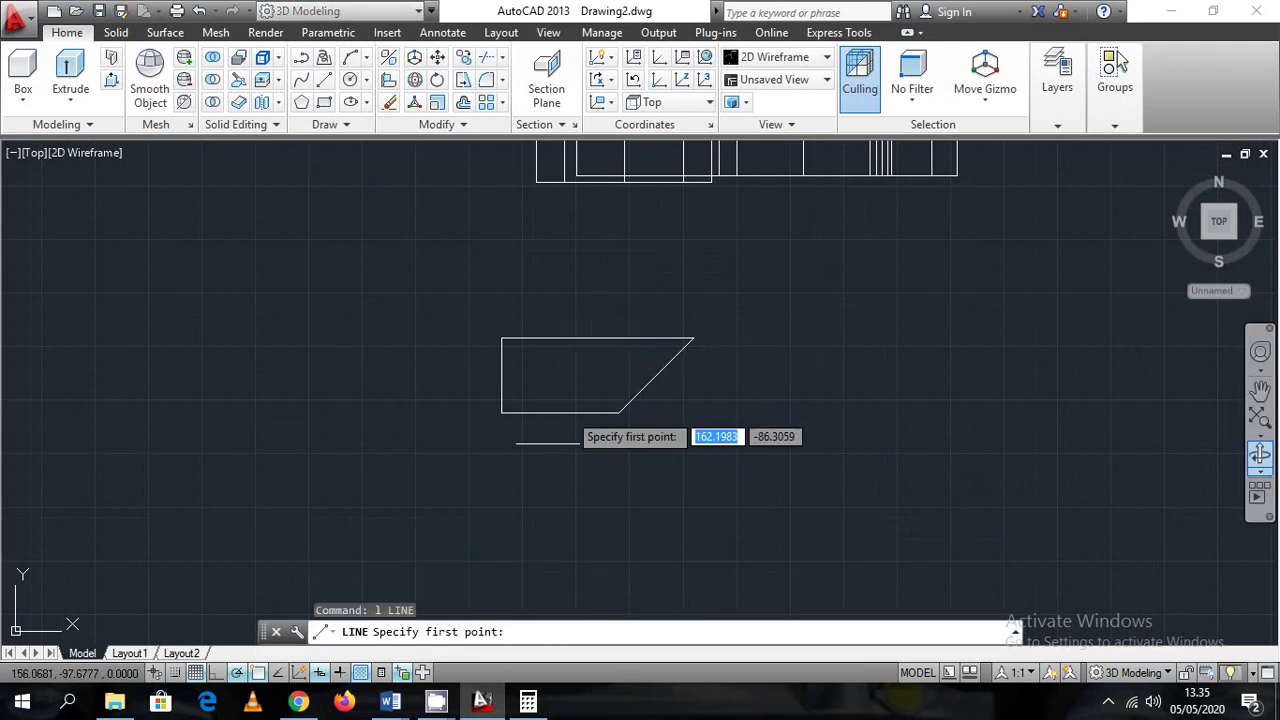
click(491, 707)
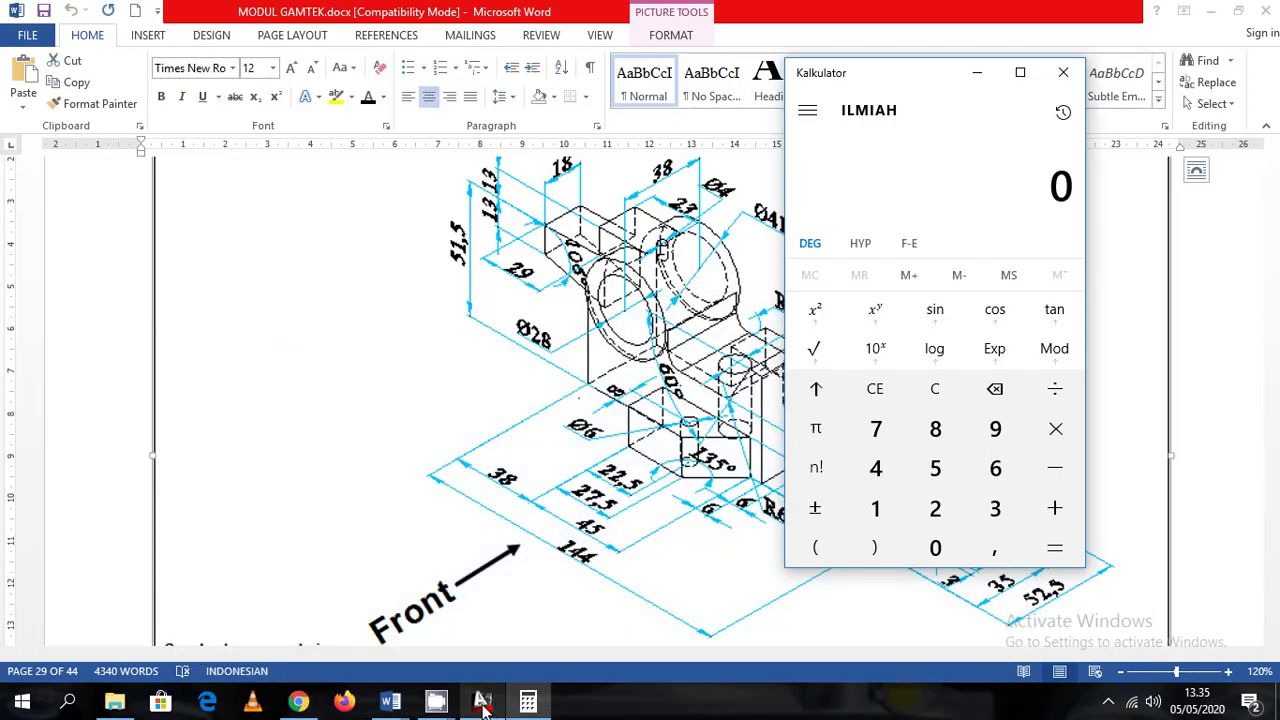
click(483, 706)
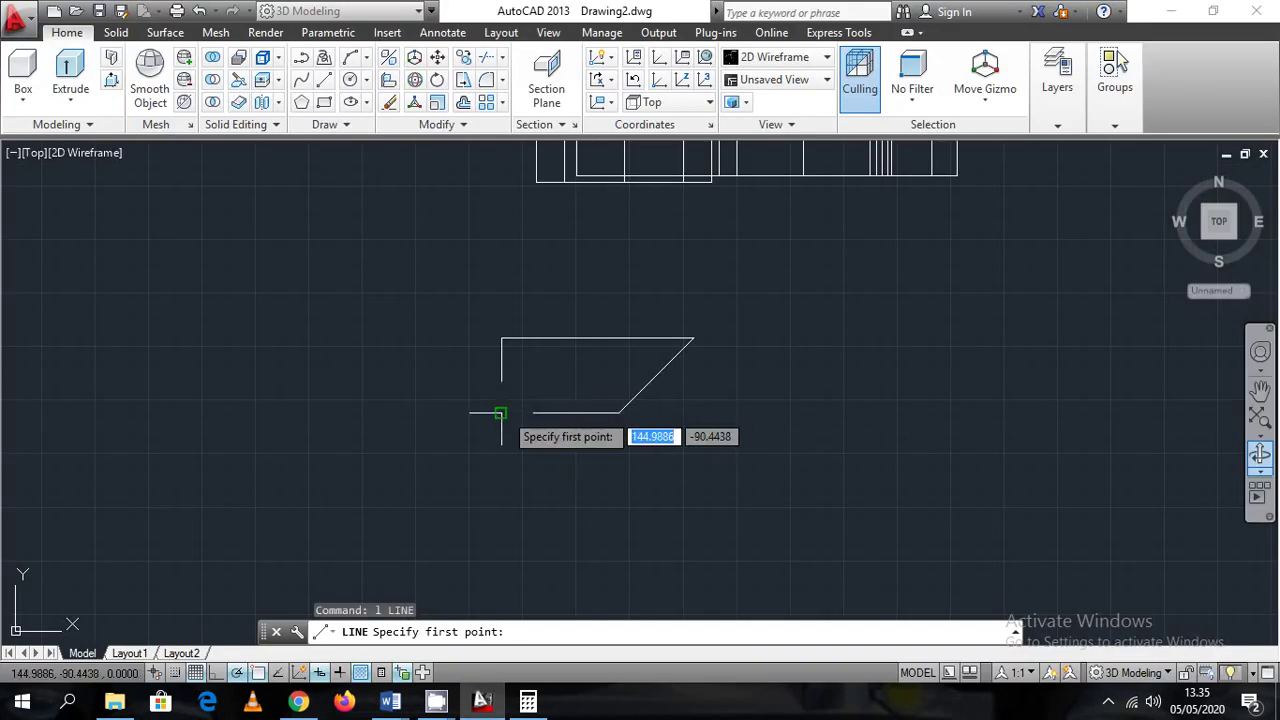
click(501, 412)
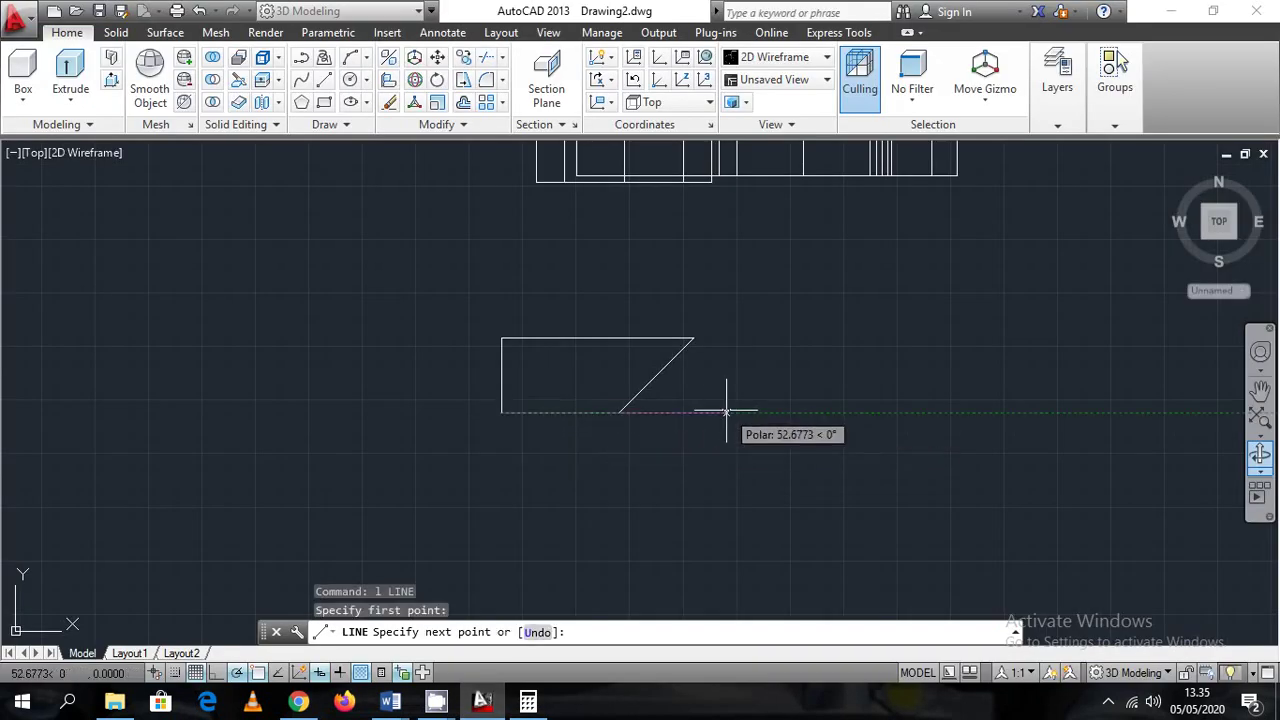
text(22.5)
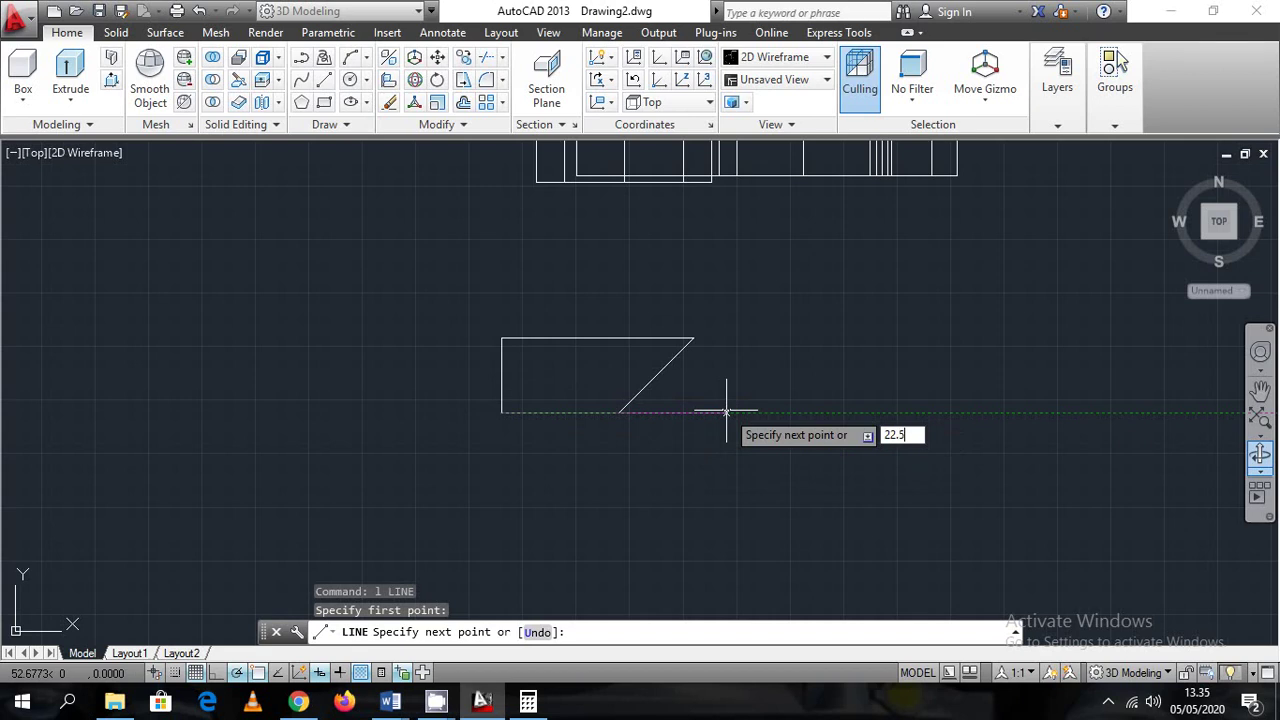
key(Return)
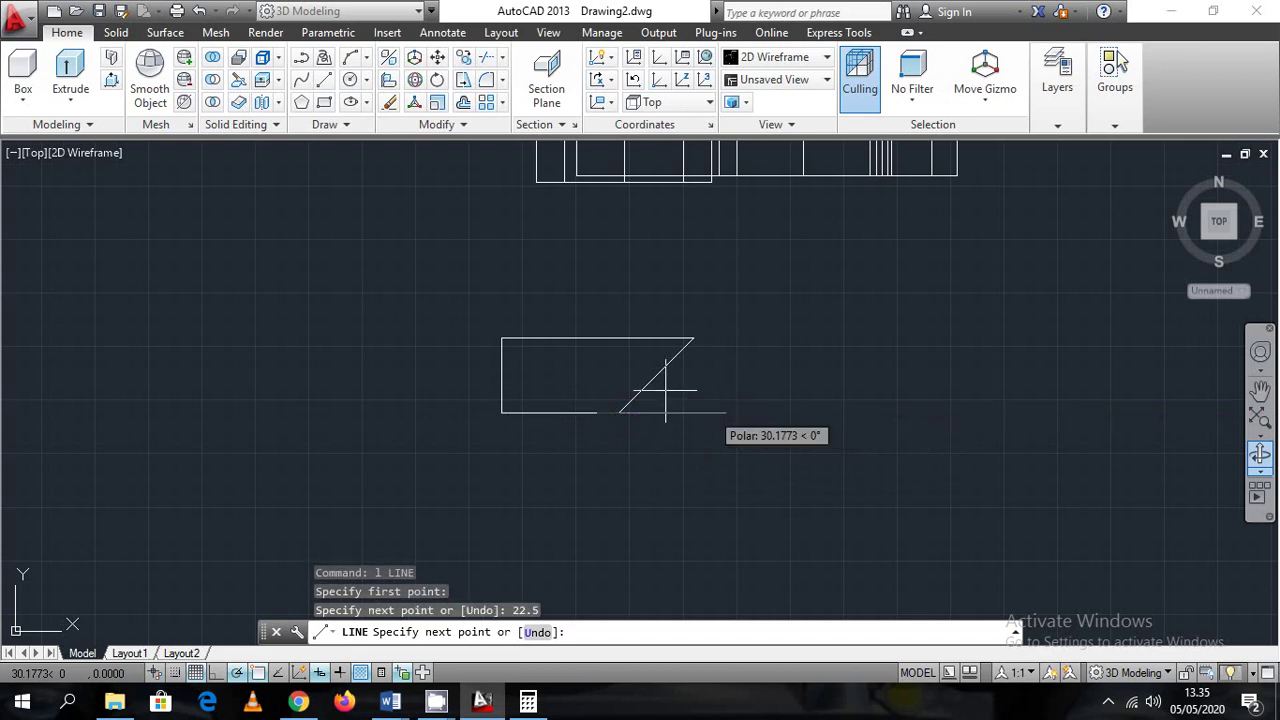
click(597, 338)
key(Escape)
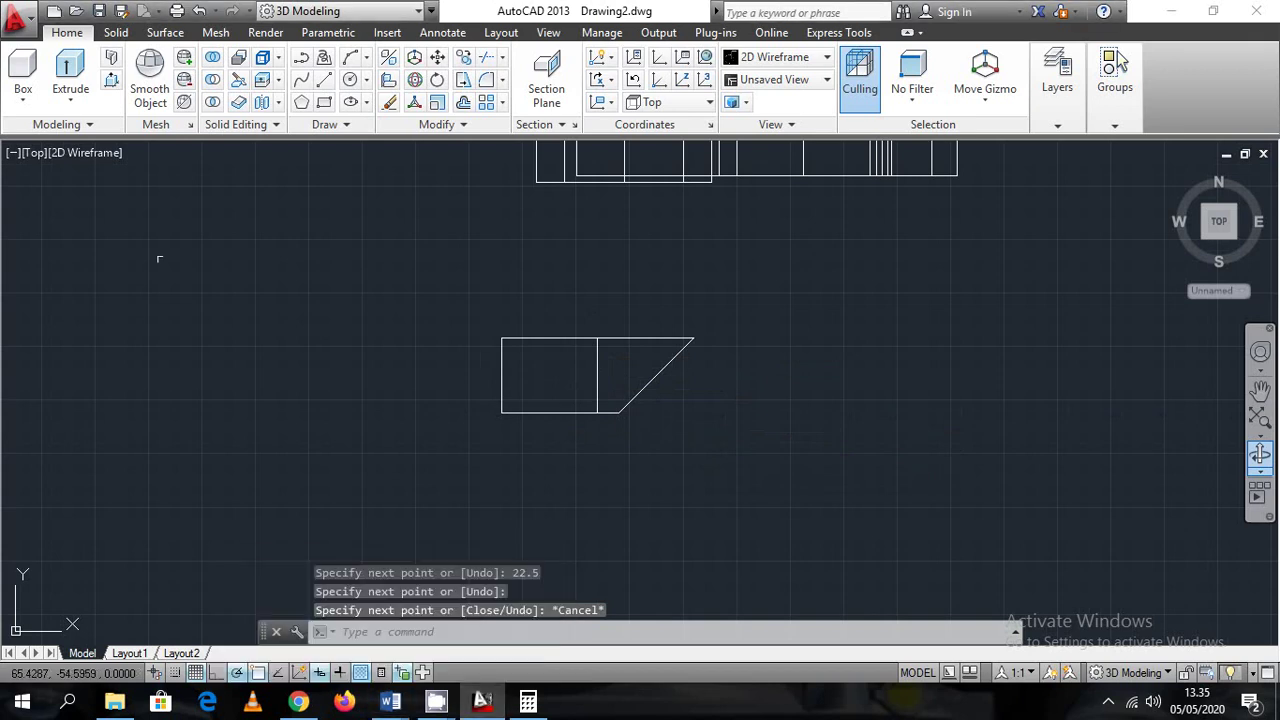
Switch to the SE Isometric view, check the block height in the Word drawing, and extrude the joined outline upward by 18
click(39, 151)
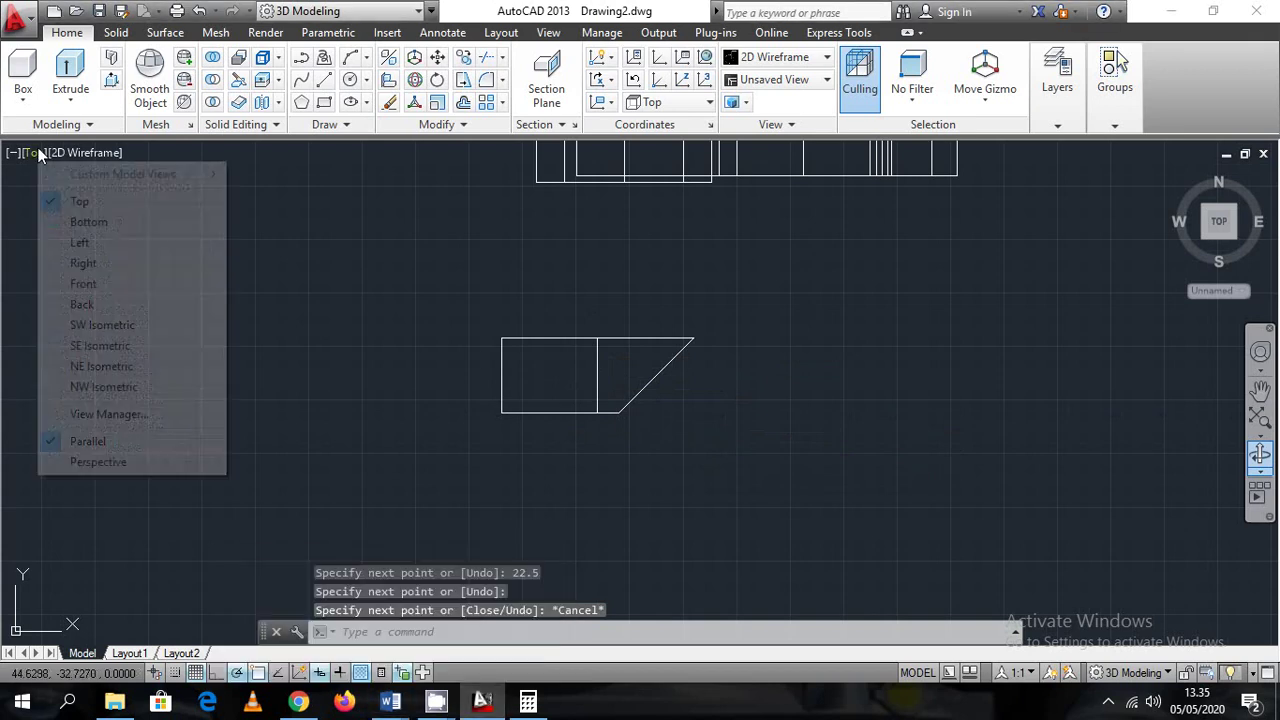
click(88, 350)
scroll(529, 520, up, 4)
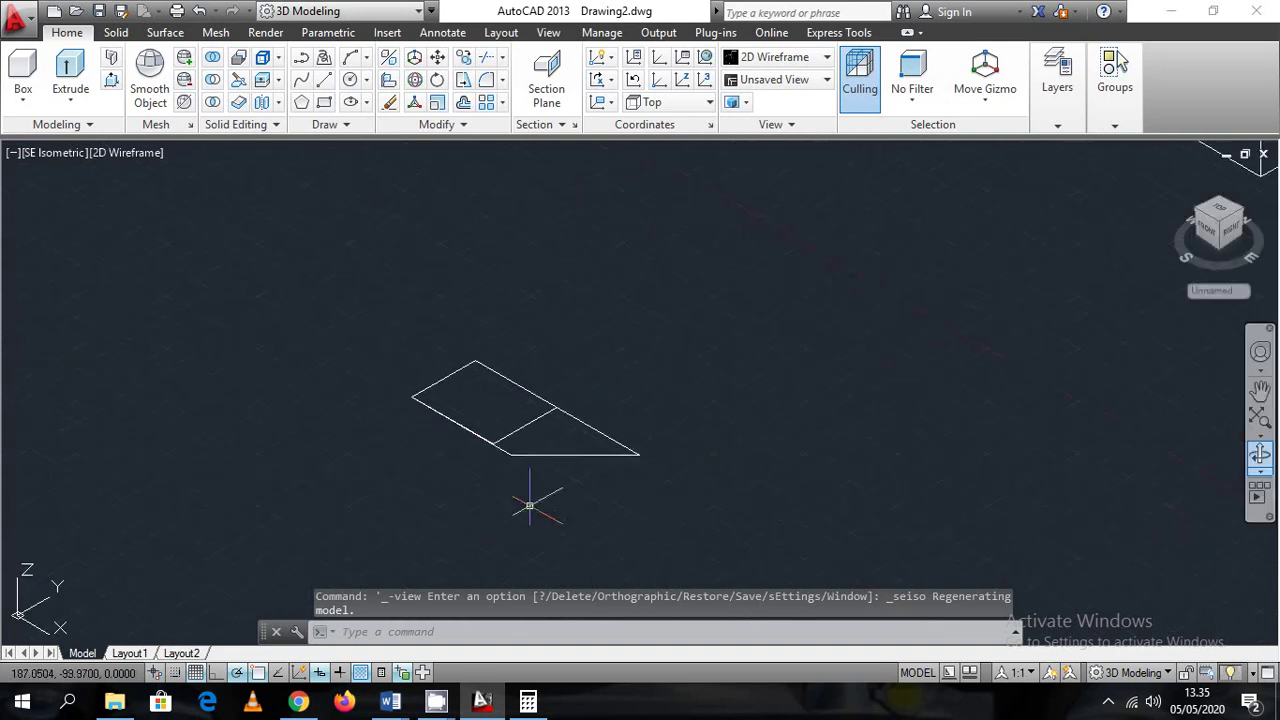
text(e)
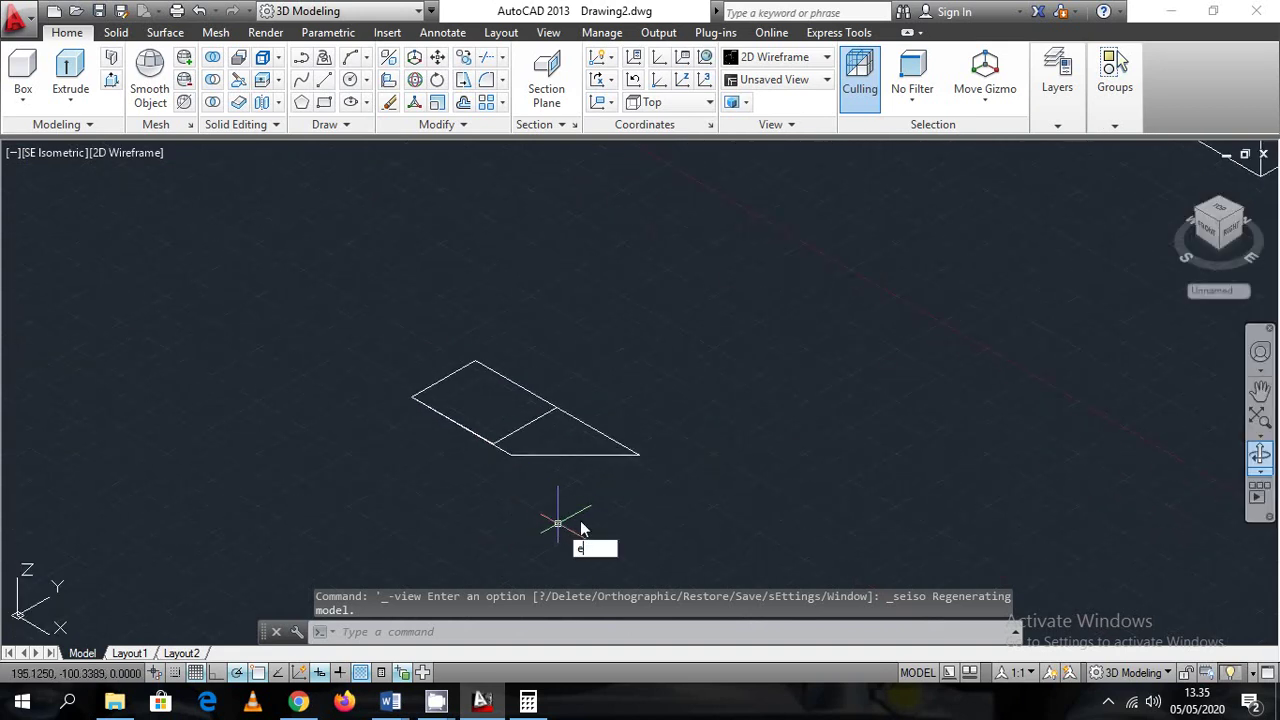
text(cxt)
key(Return)
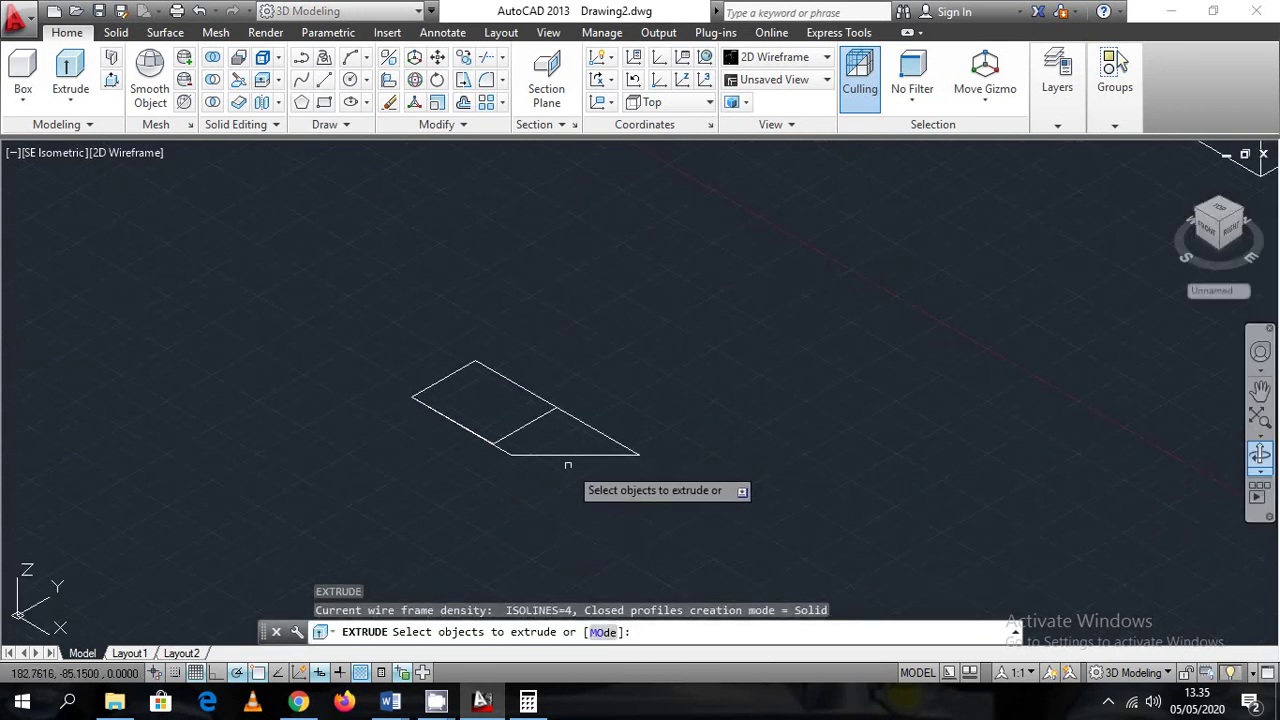
click(568, 465)
click(546, 437)
key(Return)
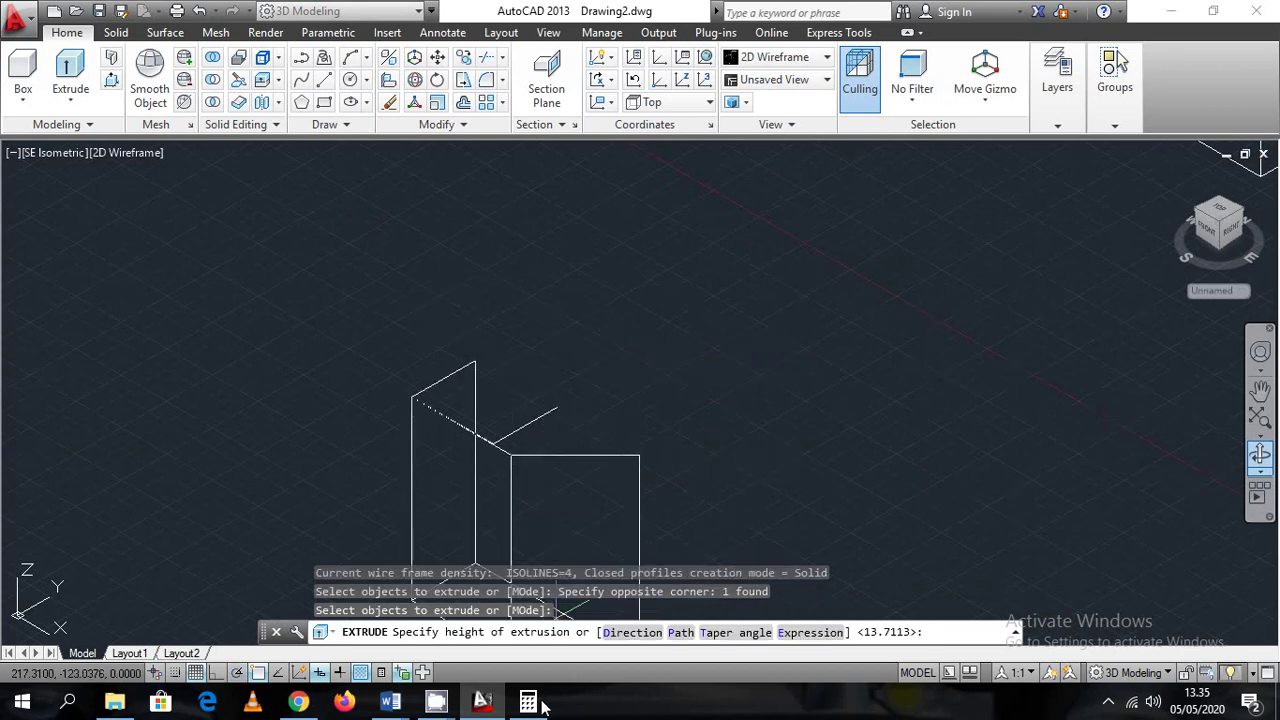
click(484, 704)
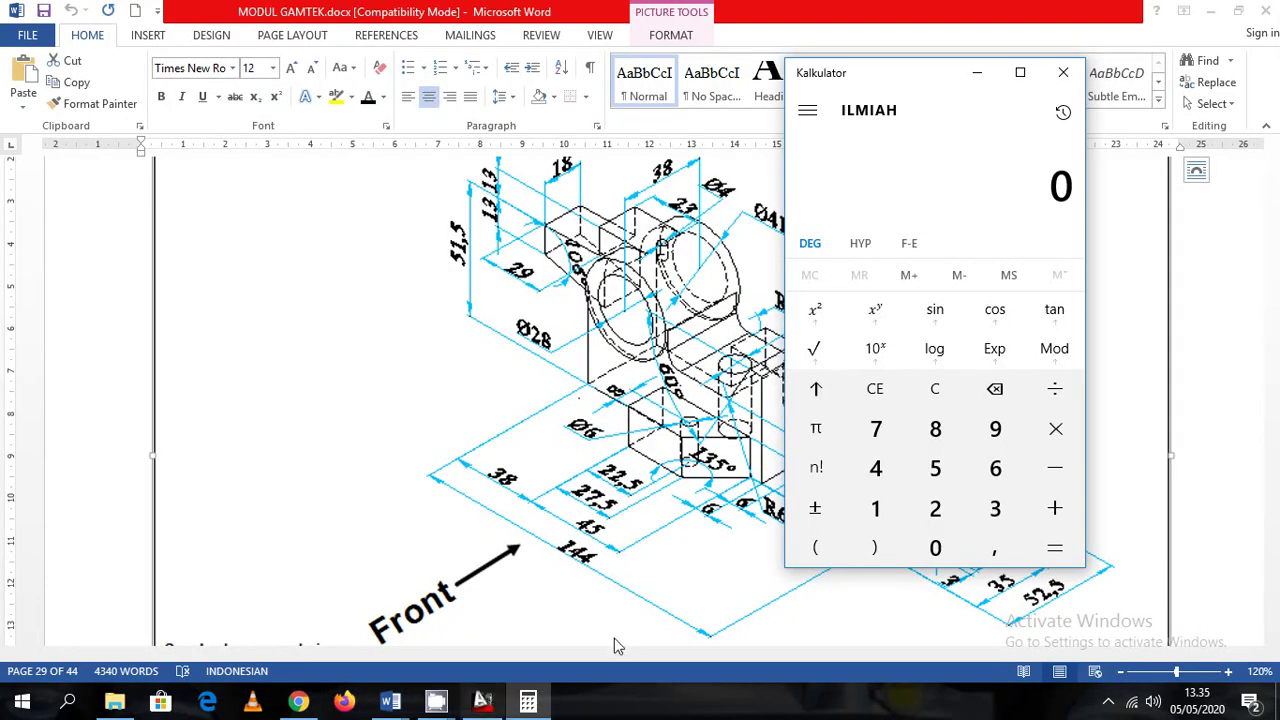
click(733, 571)
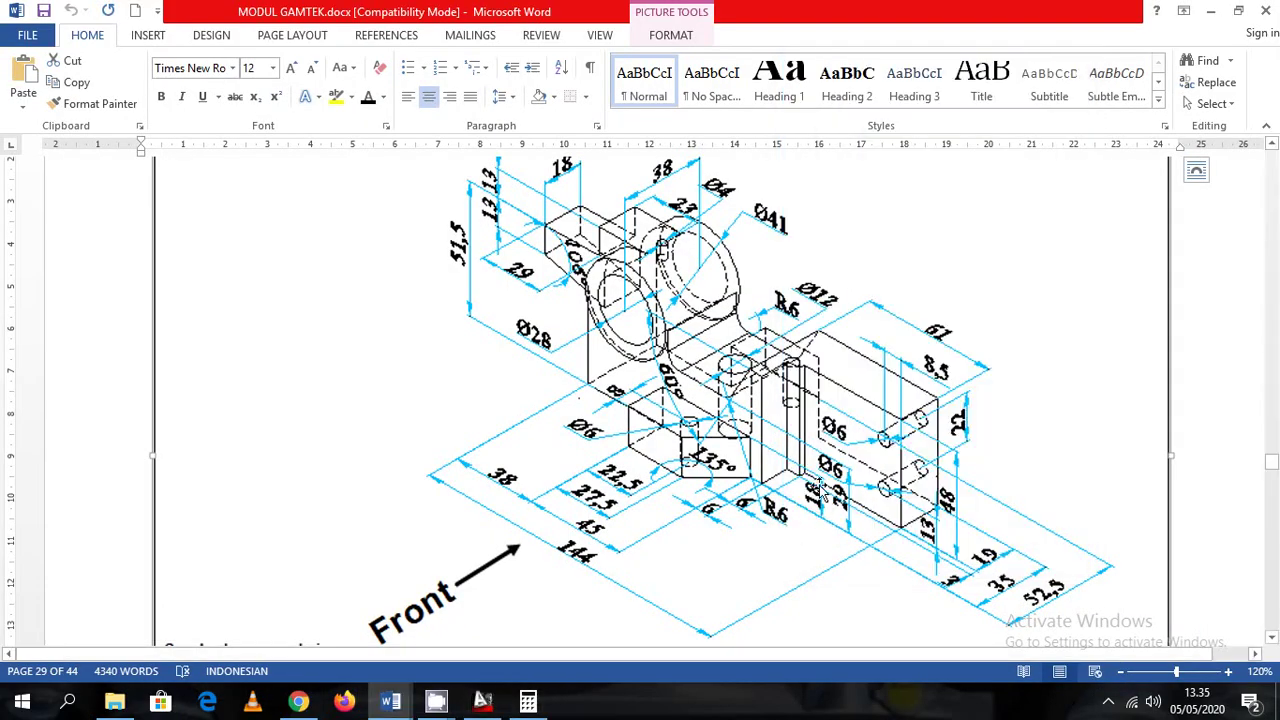
click(482, 704)
text(1)
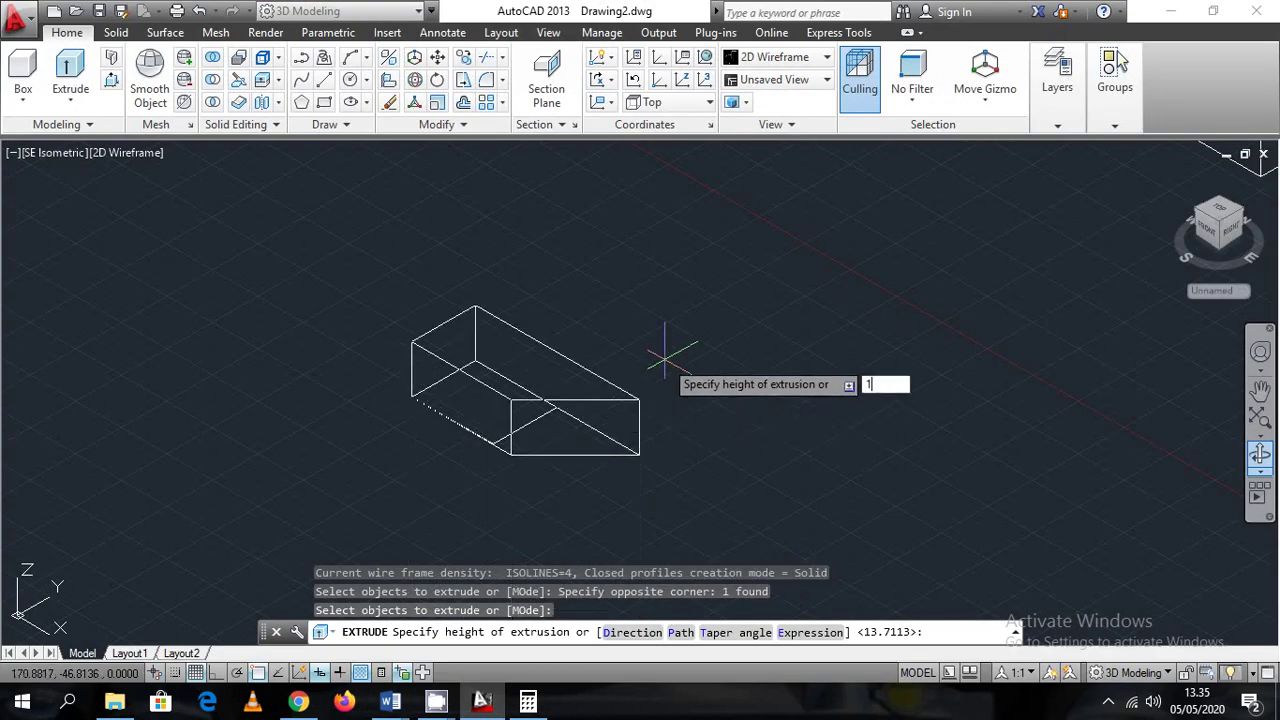
text(8)
key(Return)
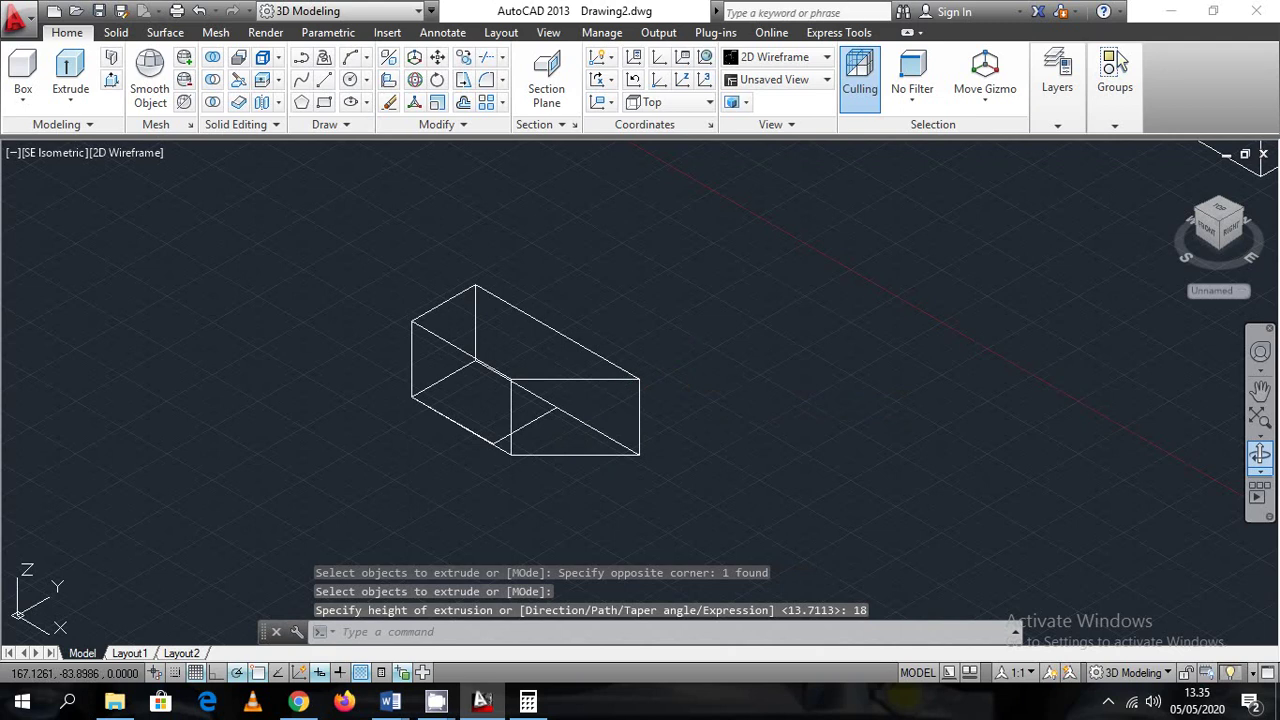
Check the hole size in the Word drawing and draw a 6 diameter circle in free space beside the front block
scroll(528, 437, up, 2)
scroll(728, 432, down, 2)
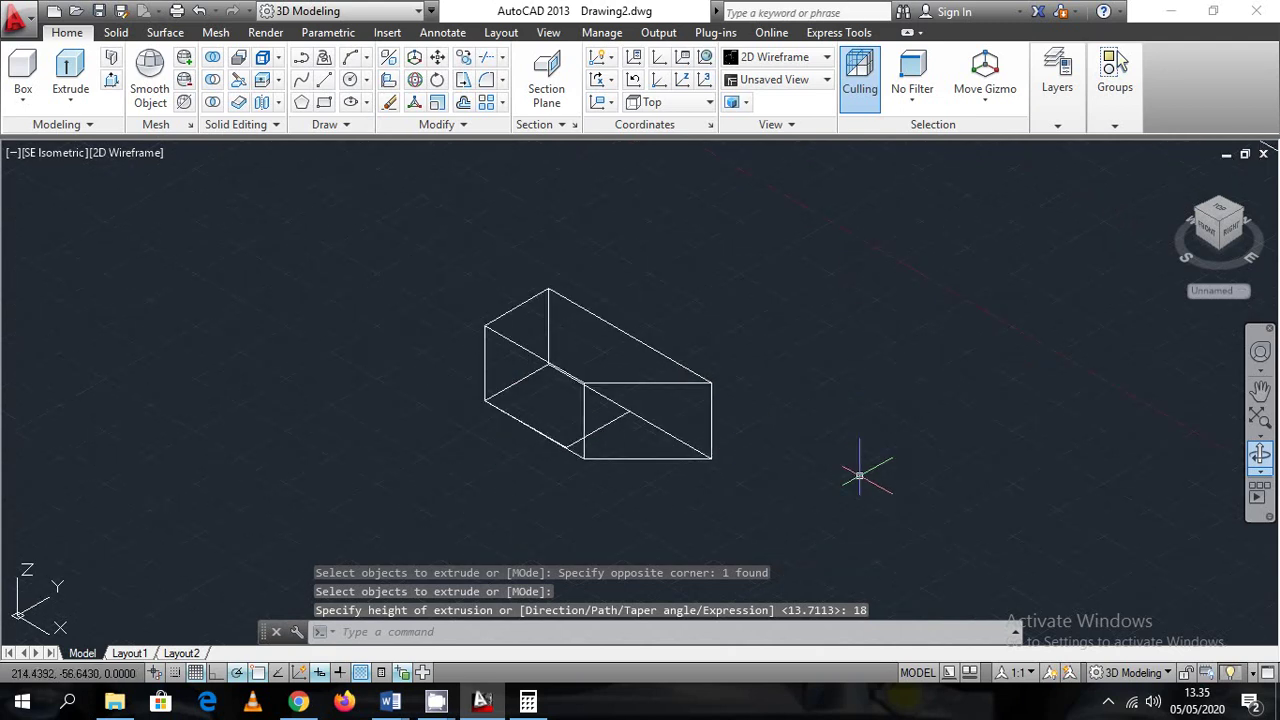
text(c)
key(Return)
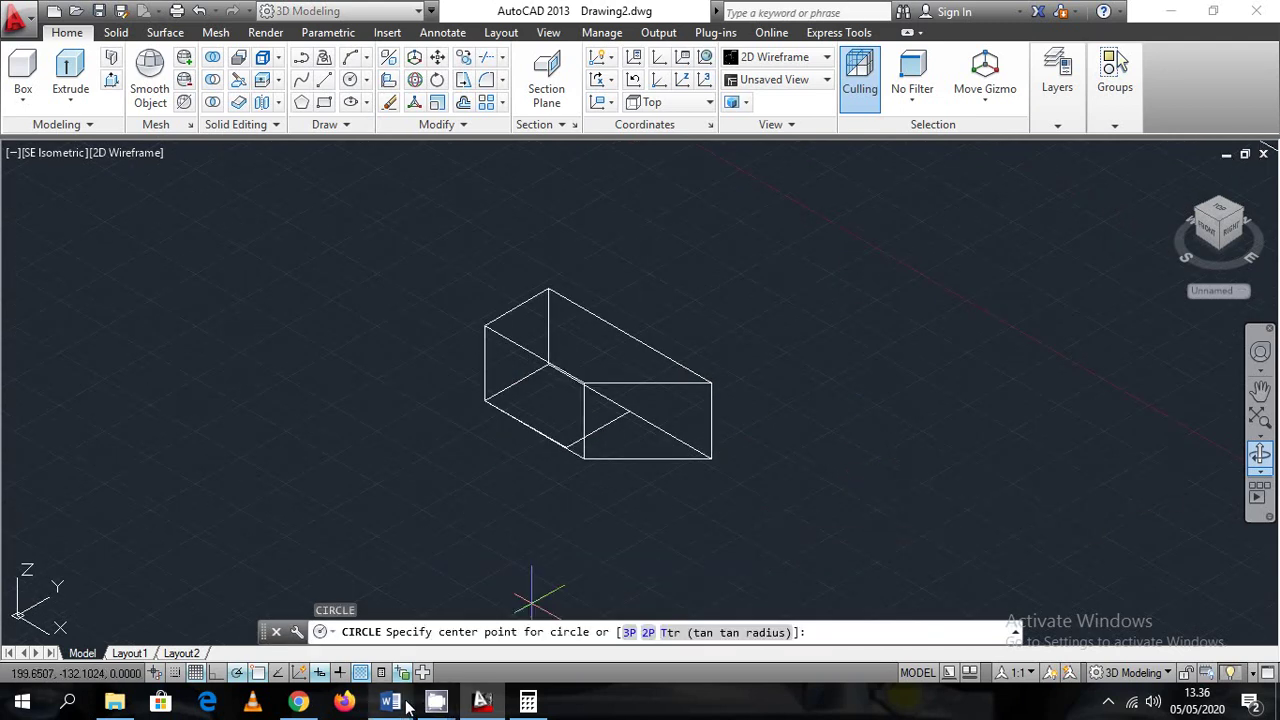
mouse_move(403, 706)
click(338, 640)
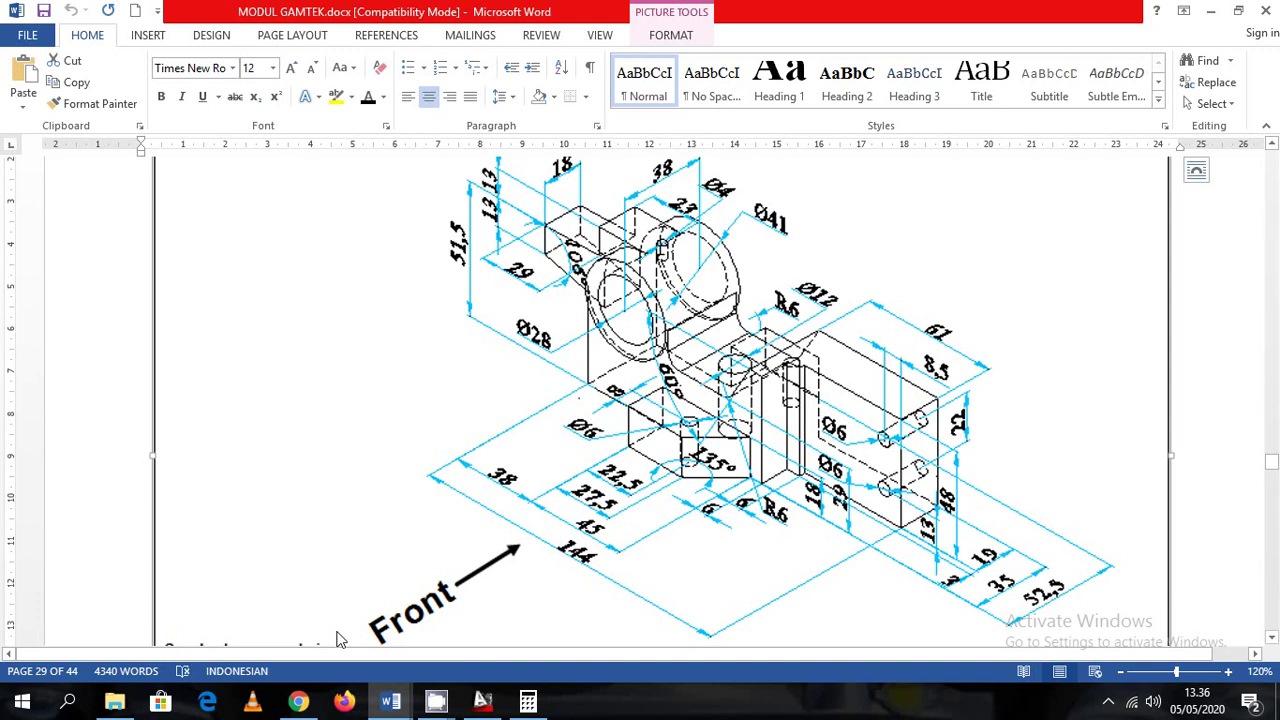
click(482, 702)
click(865, 453)
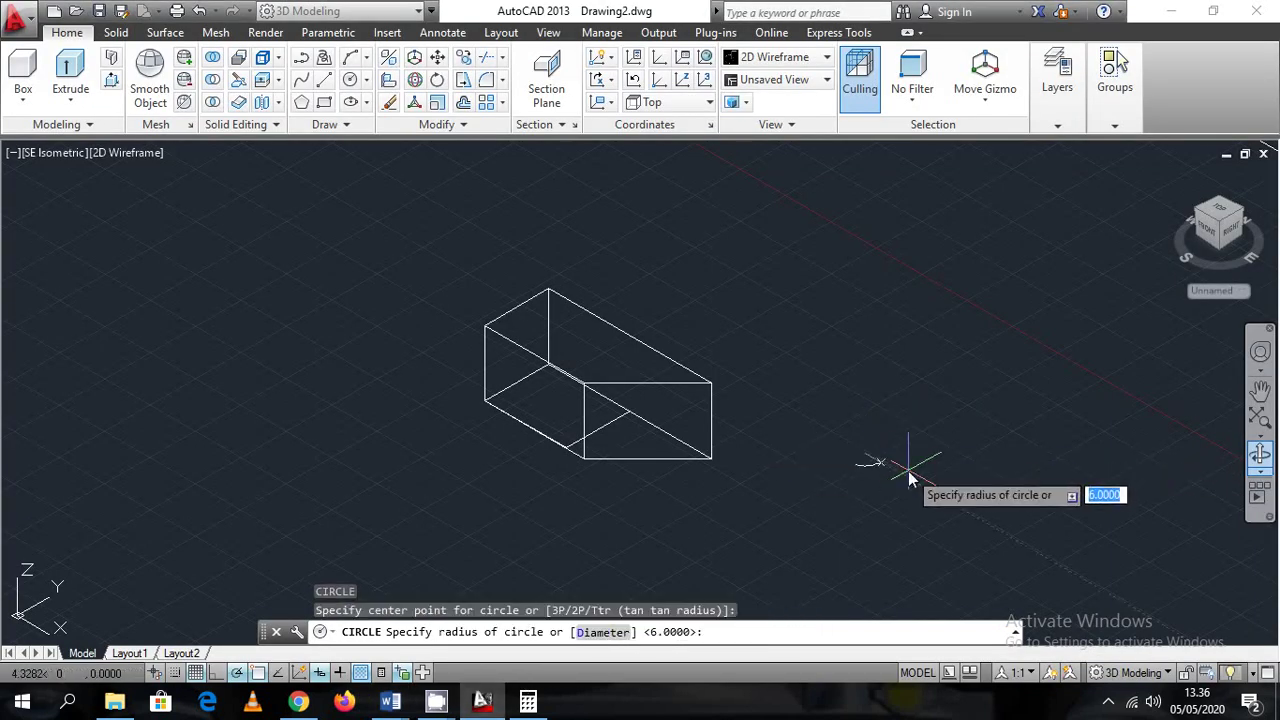
text(d)
key(Return)
text(6)
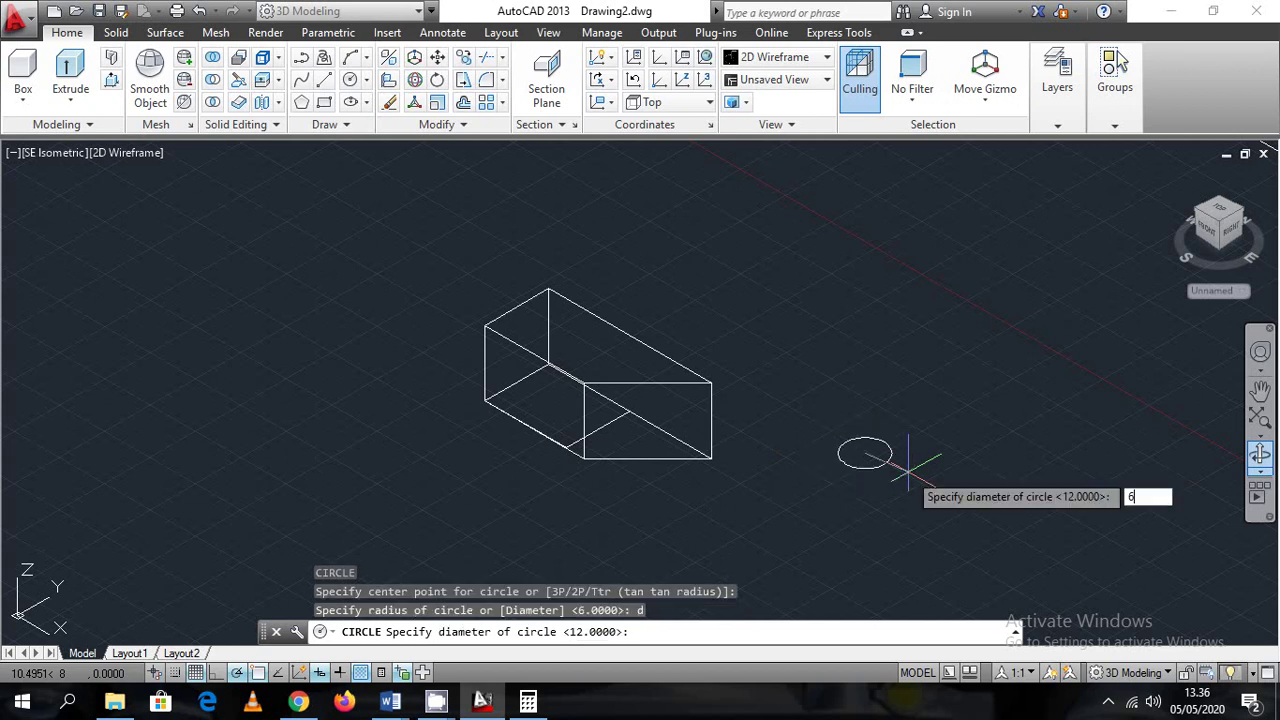
key(Return)
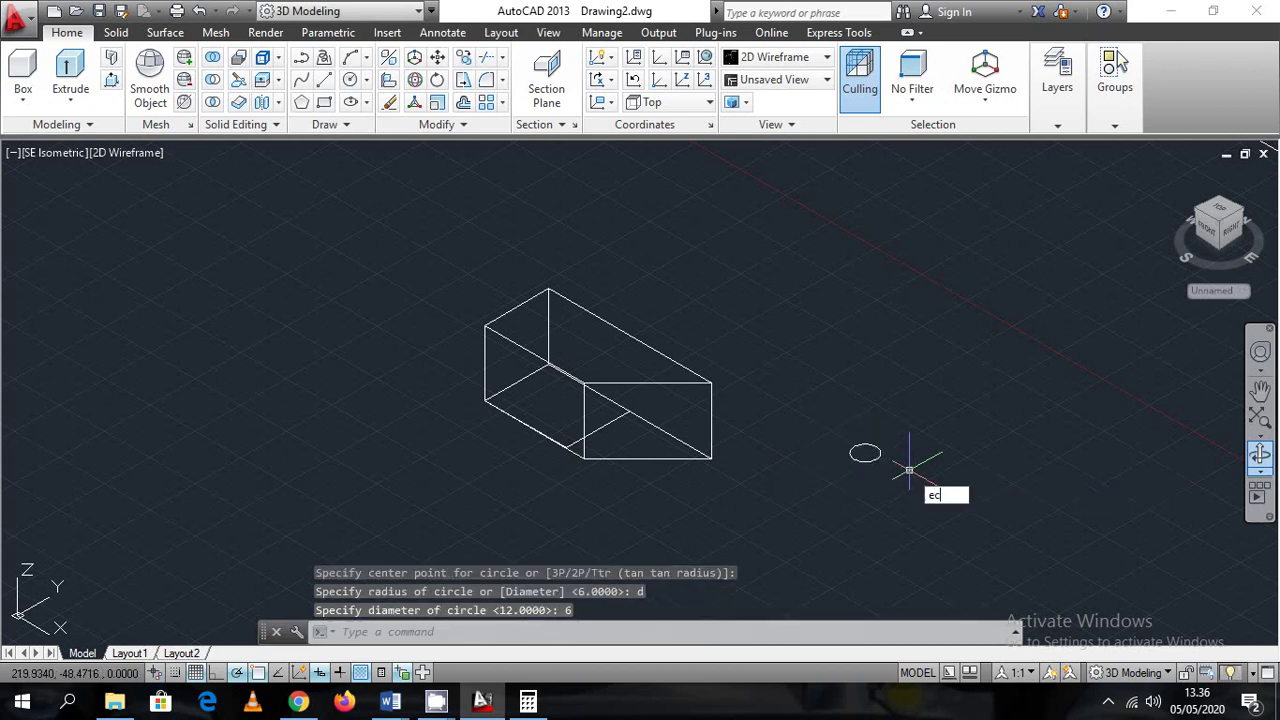
Extrude the 6 diameter circle upward into a cylinder taller than the front block
text(ext)
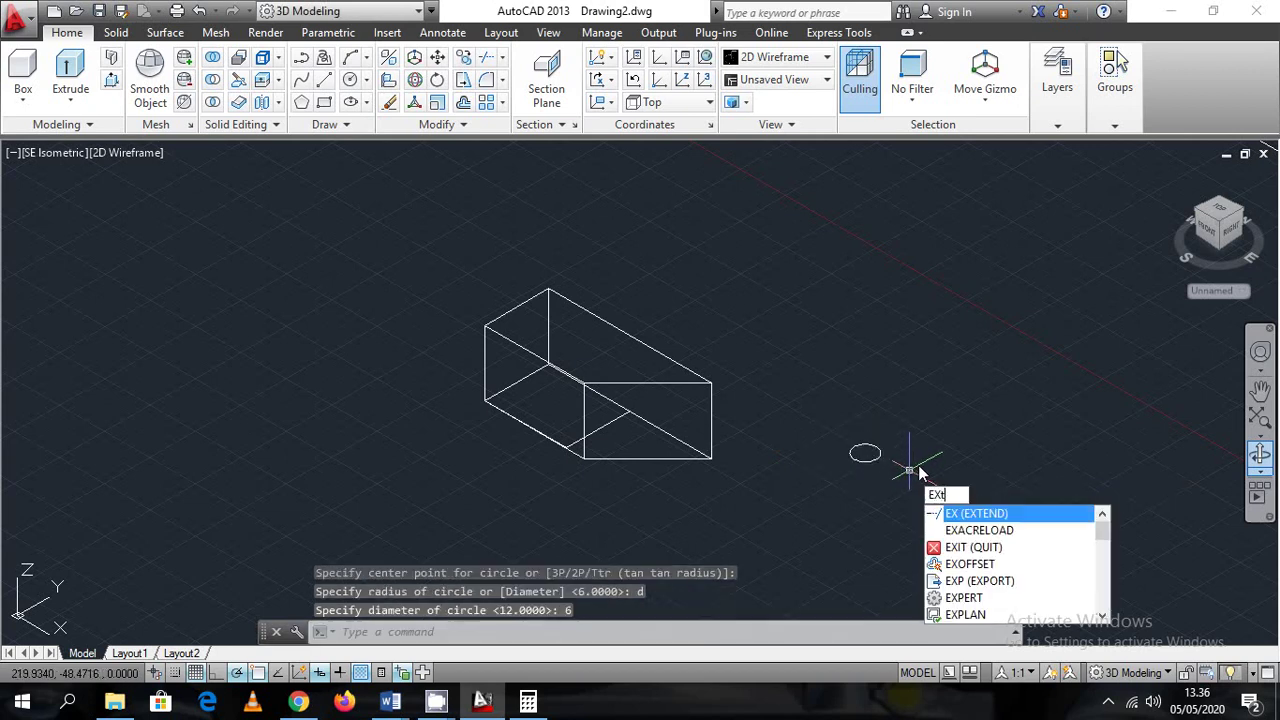
key(Return)
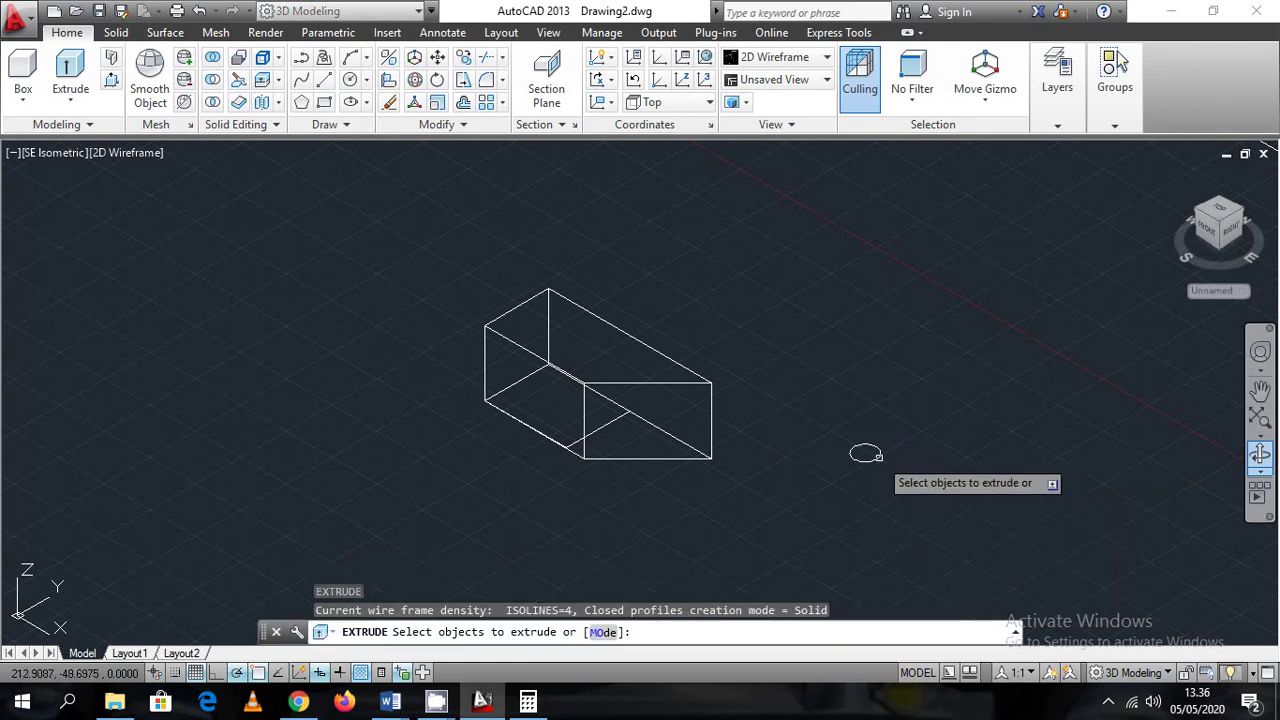
click(866, 448)
key(Return)
click(876, 328)
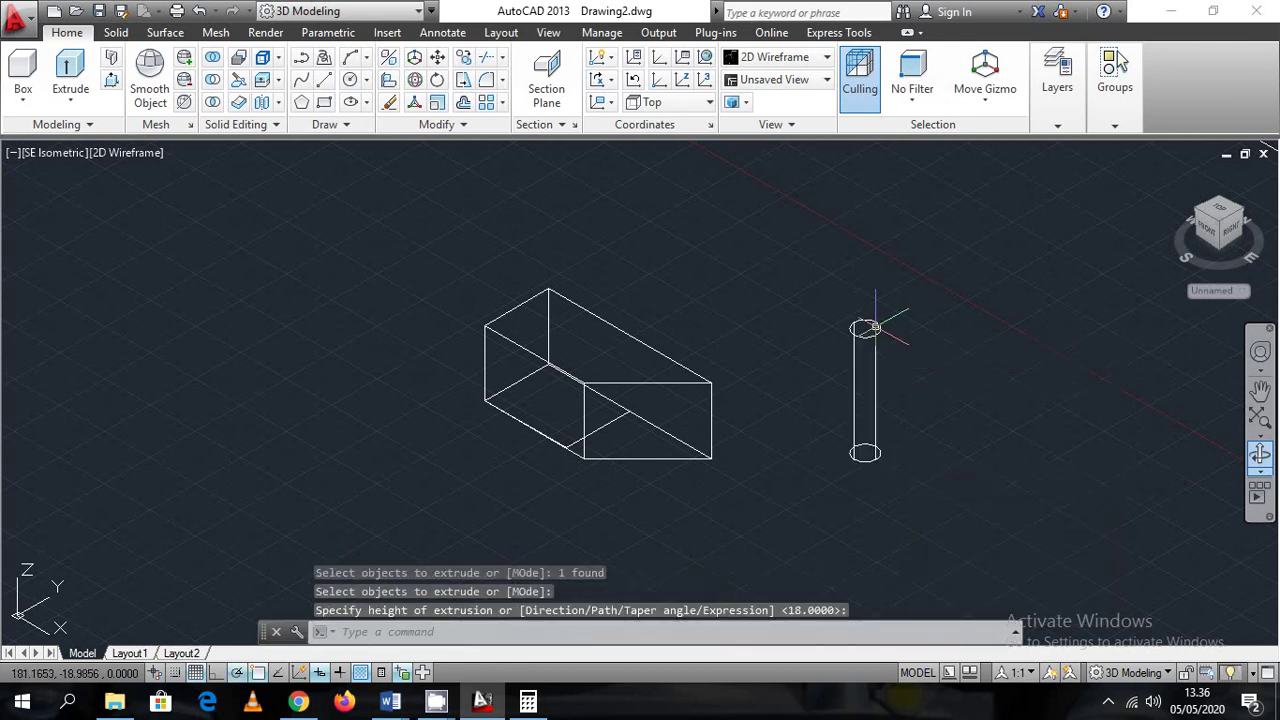
Move the cylinder by its base center to the midpoint of the helper line crossing the block's bottom face
click(866, 445)
right_click(986, 335)
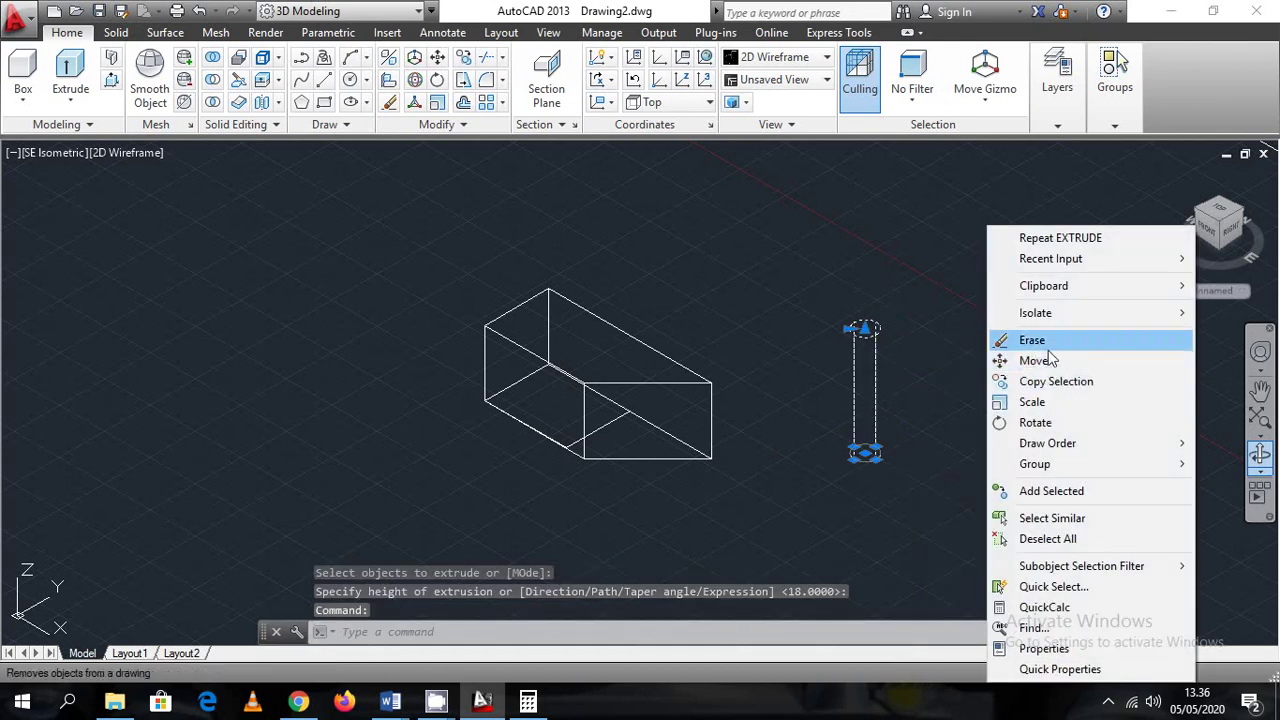
click(1033, 360)
scroll(915, 462, up, 2)
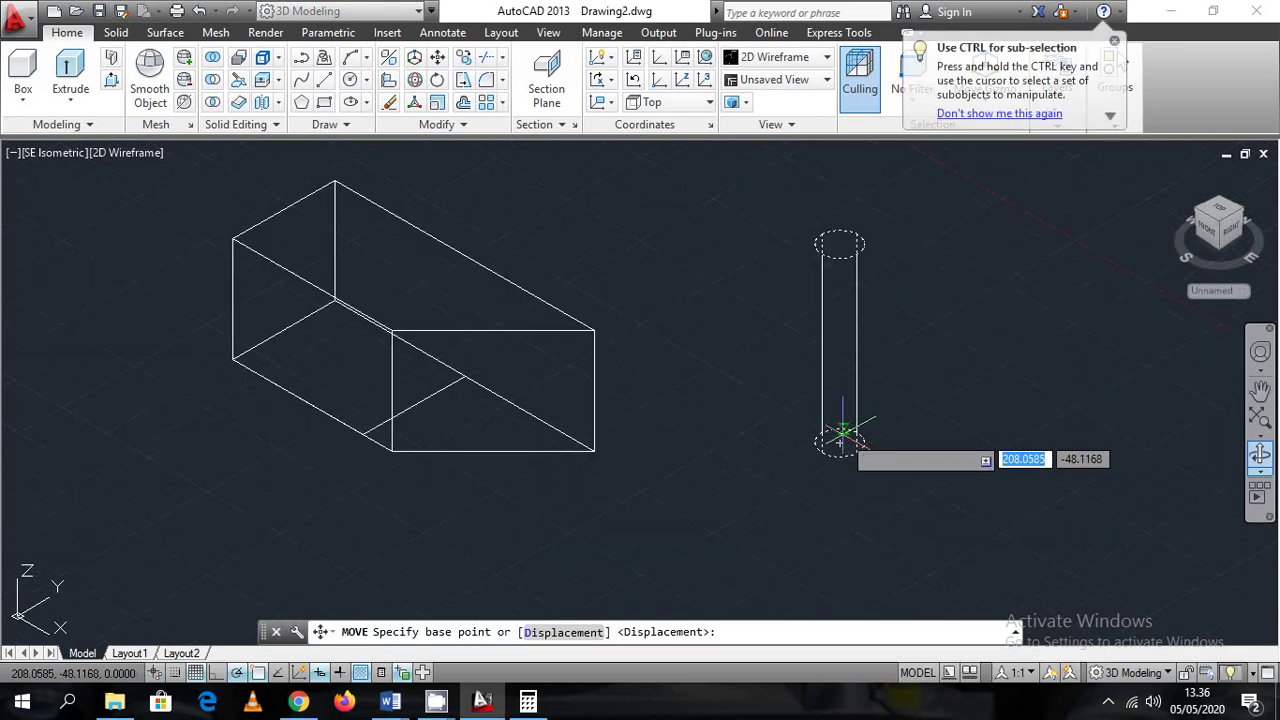
click(840, 442)
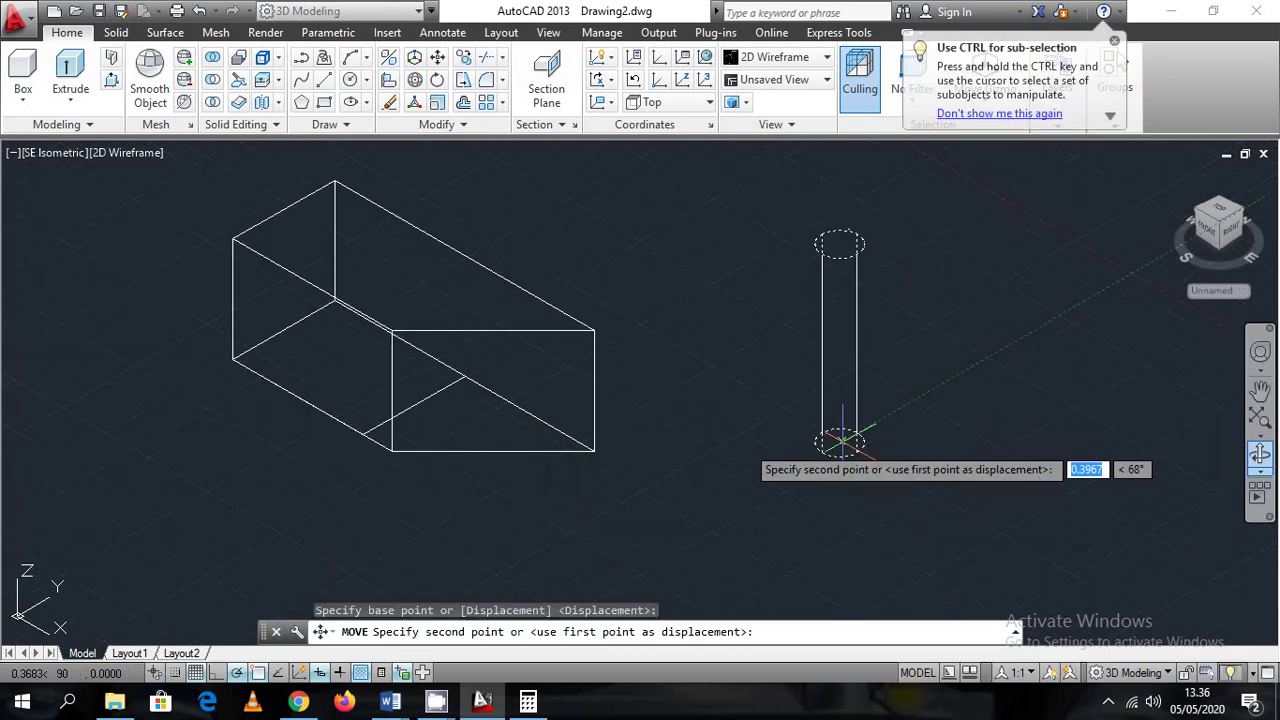
click(414, 408)
key(Escape)
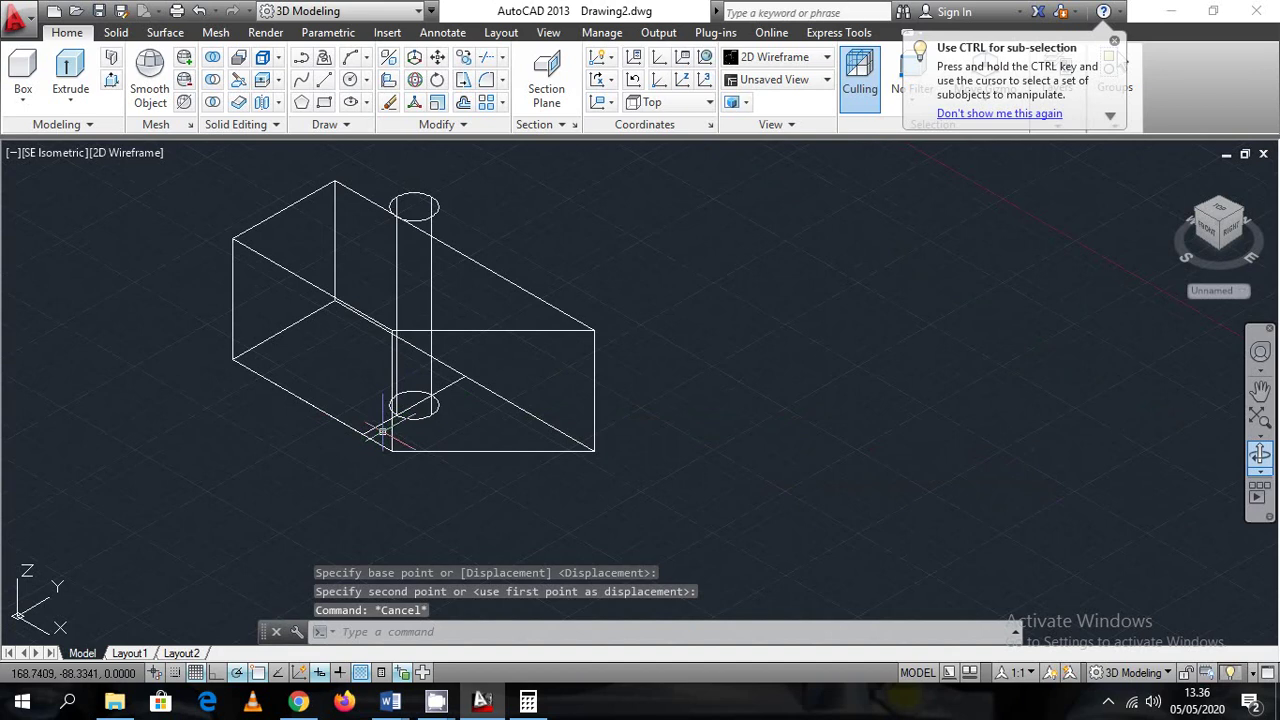
Delete the helper line crossing the block's bottom face under the cylinder
click(382, 432)
click(360, 434)
key(Escape)
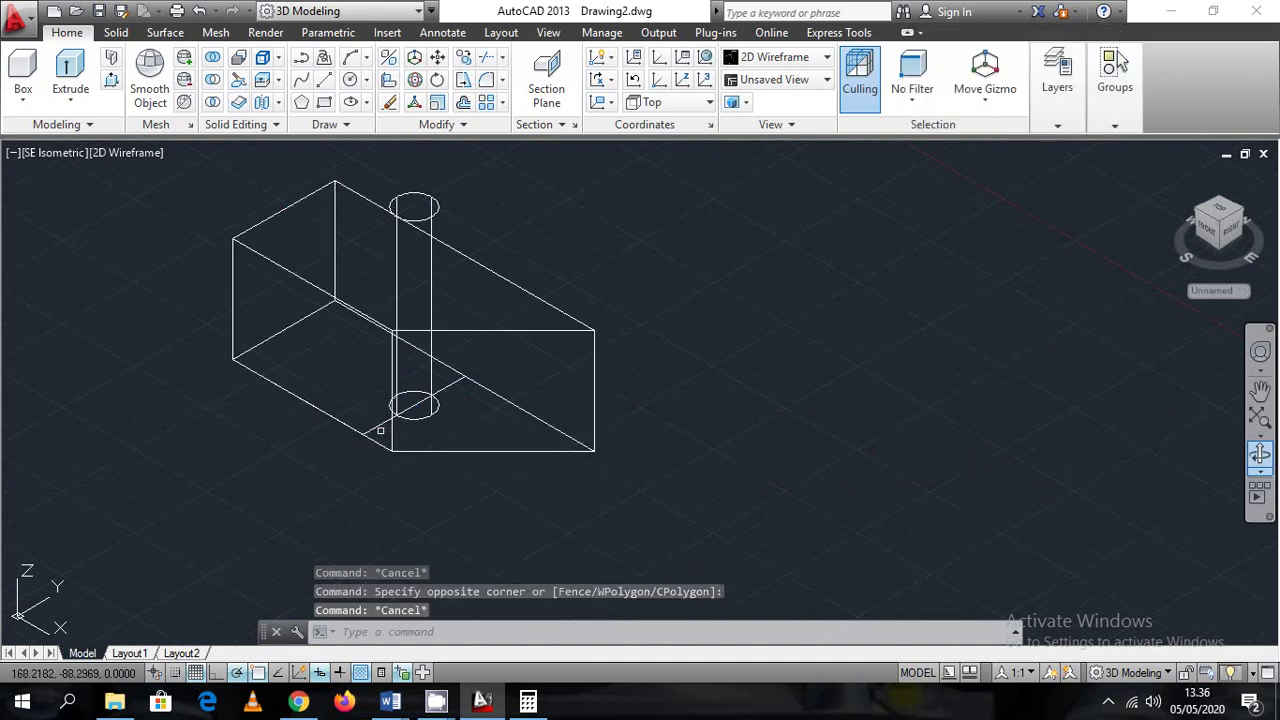
click(378, 429)
key(Delete)
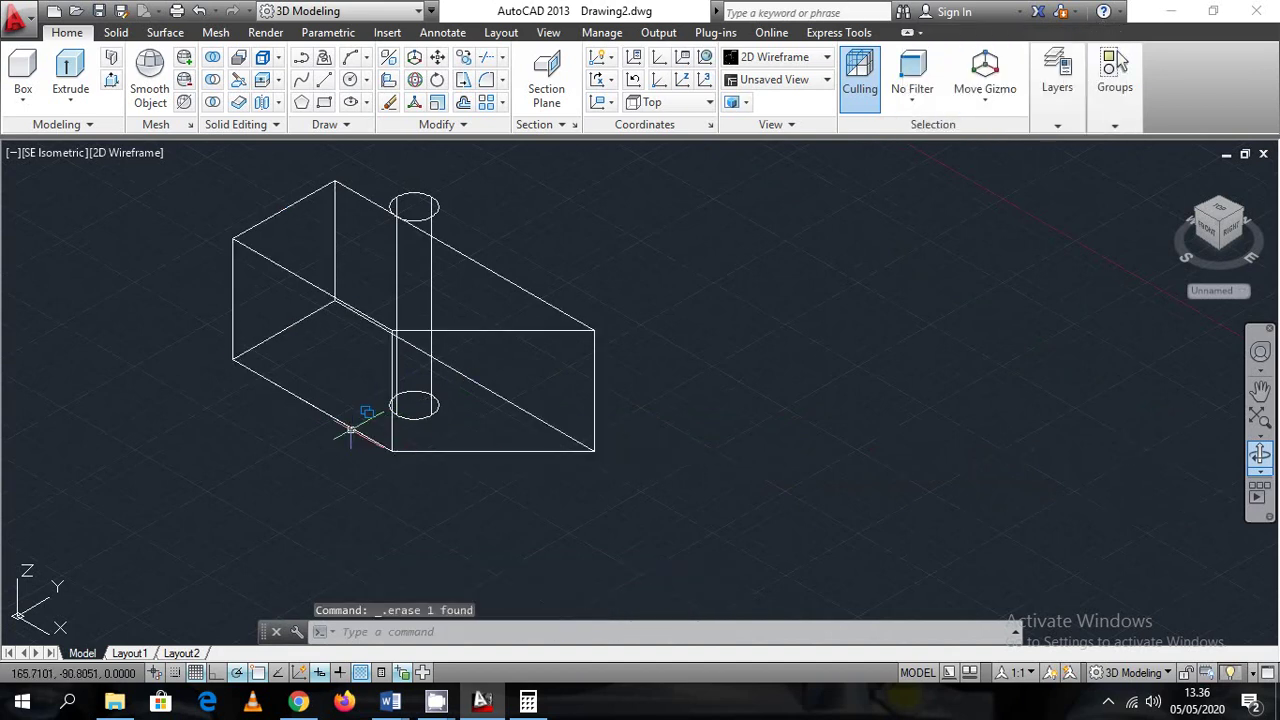
Delete the leftover construction line lying along the front bottom edge of the front block
click(345, 427)
click(419, 521)
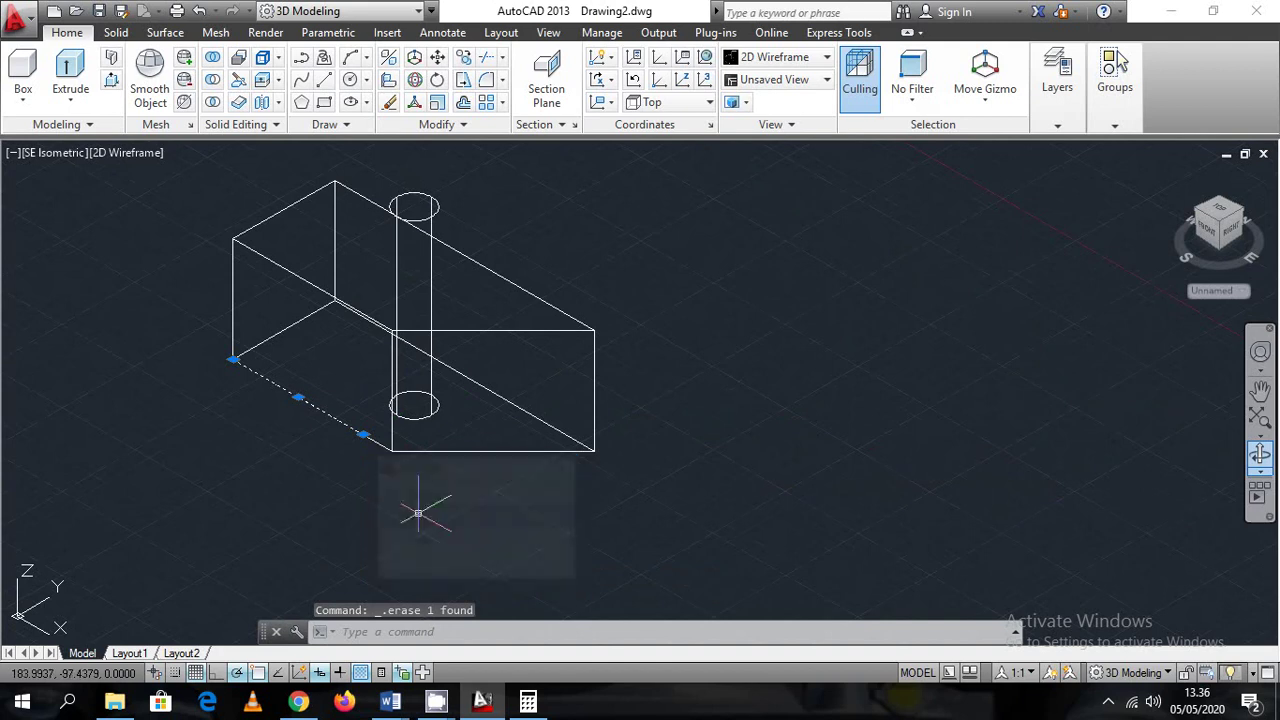
key(Escape)
Subtract the 6 diameter cylinder from the front block to cut its vertical hole
scroll(550, 466, down, 2)
text(su)
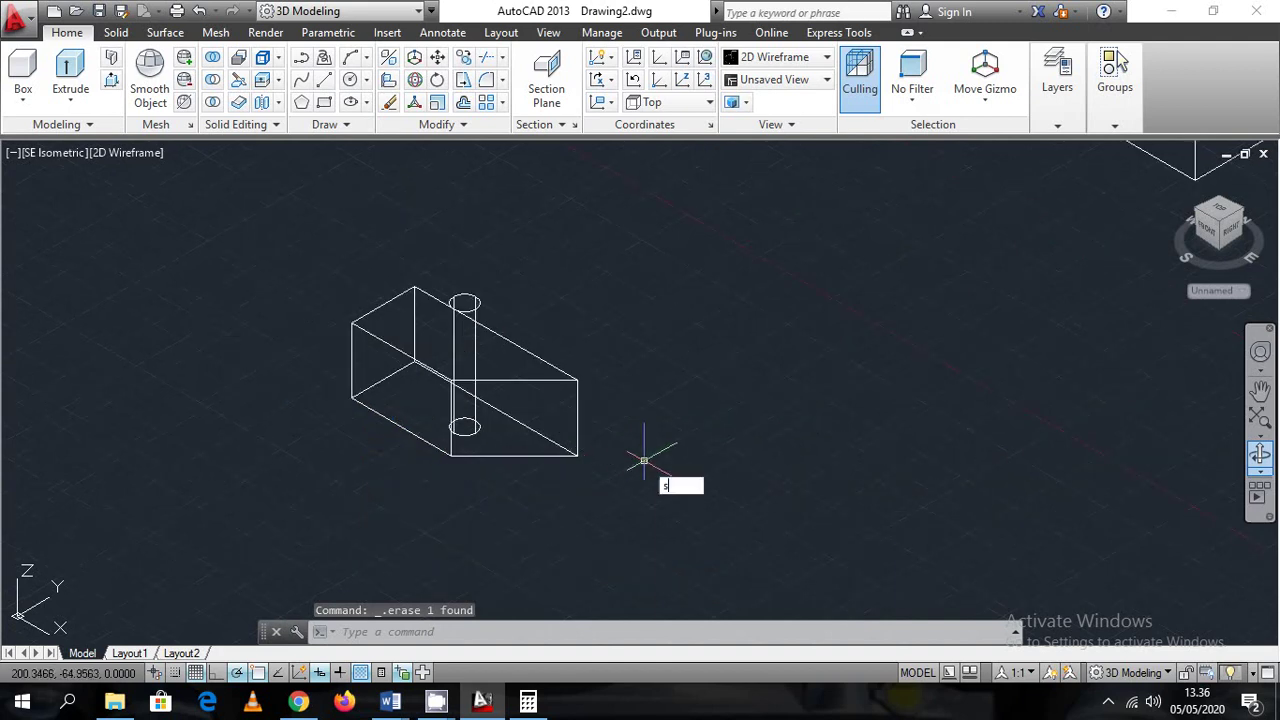
key(Return)
click(524, 453)
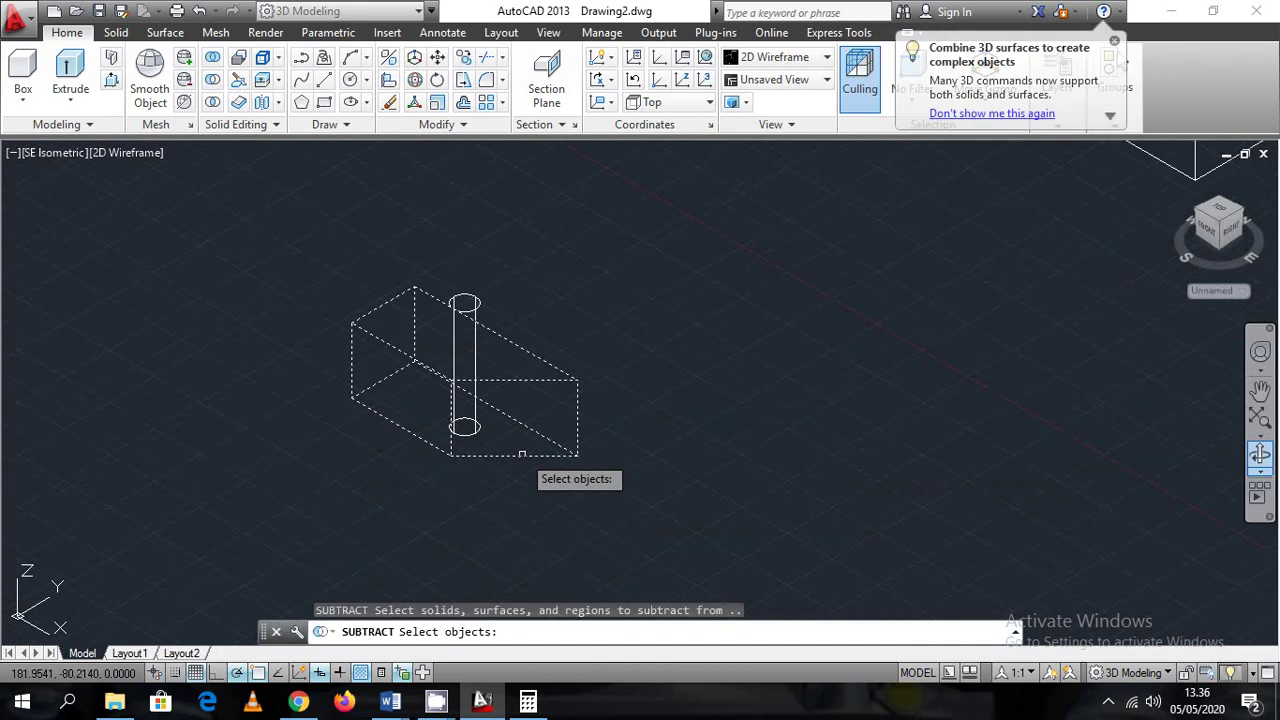
key(Return)
click(471, 306)
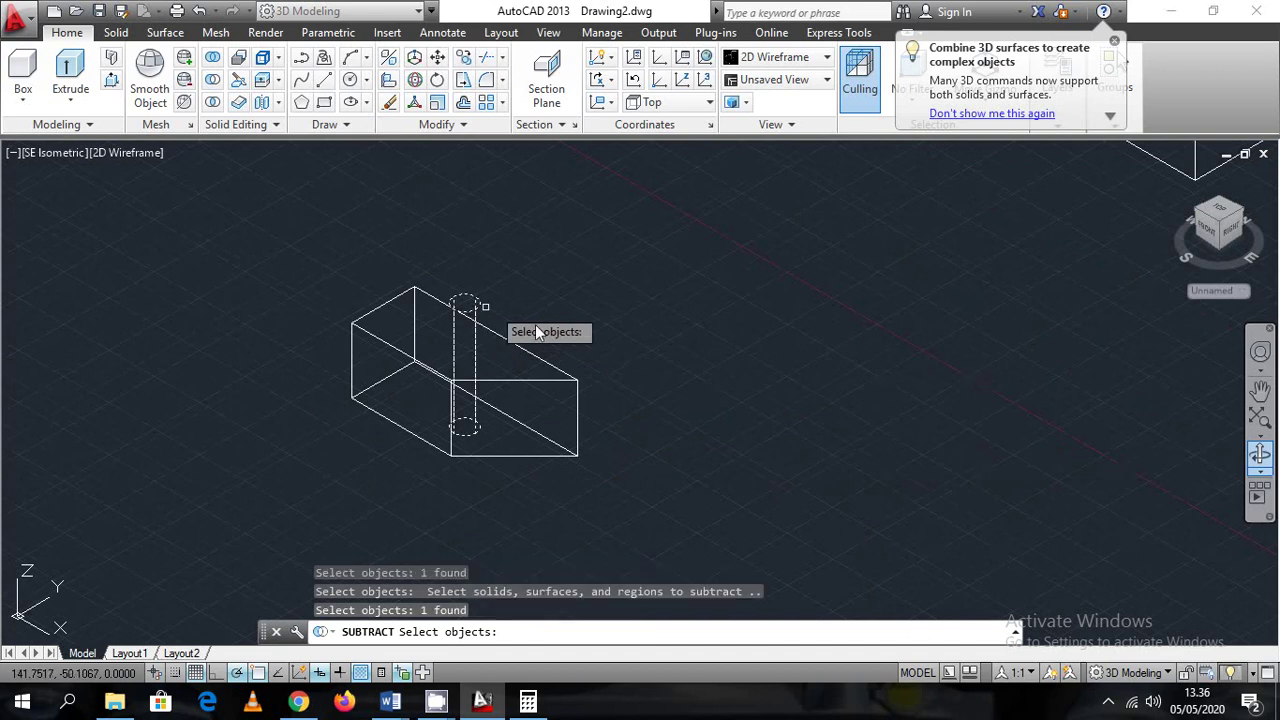
key(Return)
scroll(571, 343, down, 3)
middle_drag(586, 380, 689, 455)
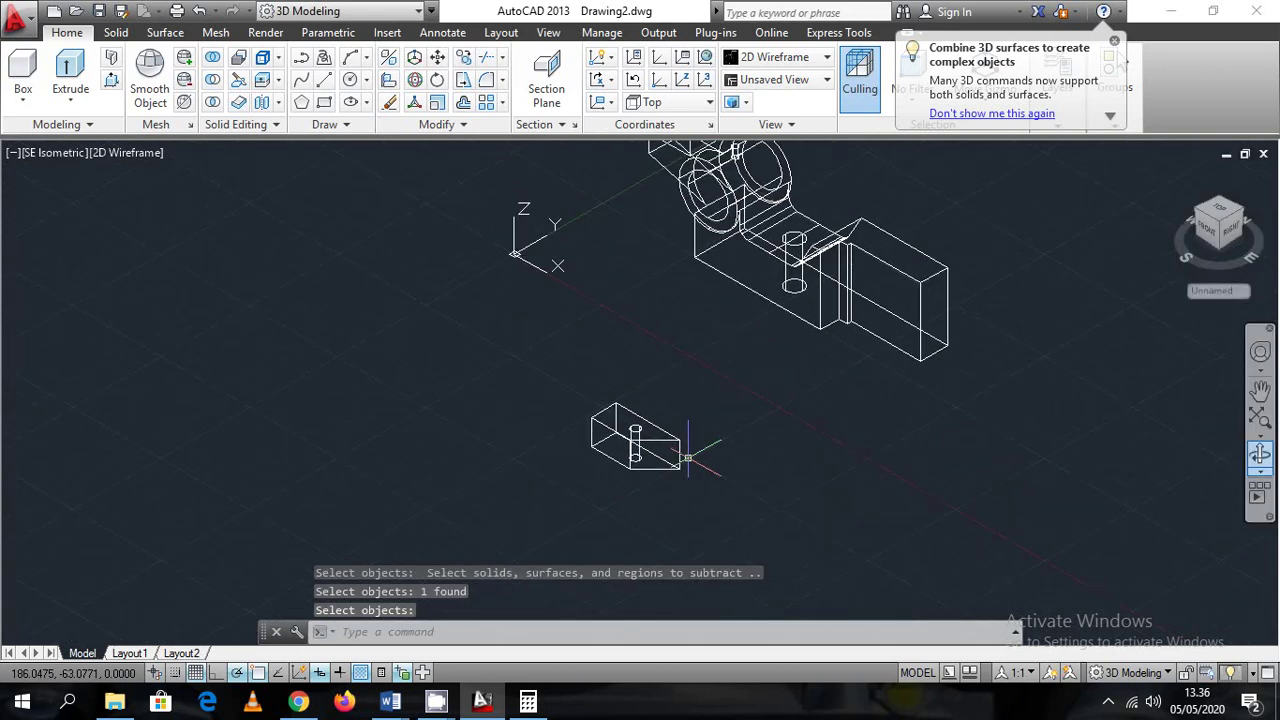
Check the front block's offset in the Word drawing and draw a 38 long line along the bracket's front bottom edge from its outer corner
click(482, 703)
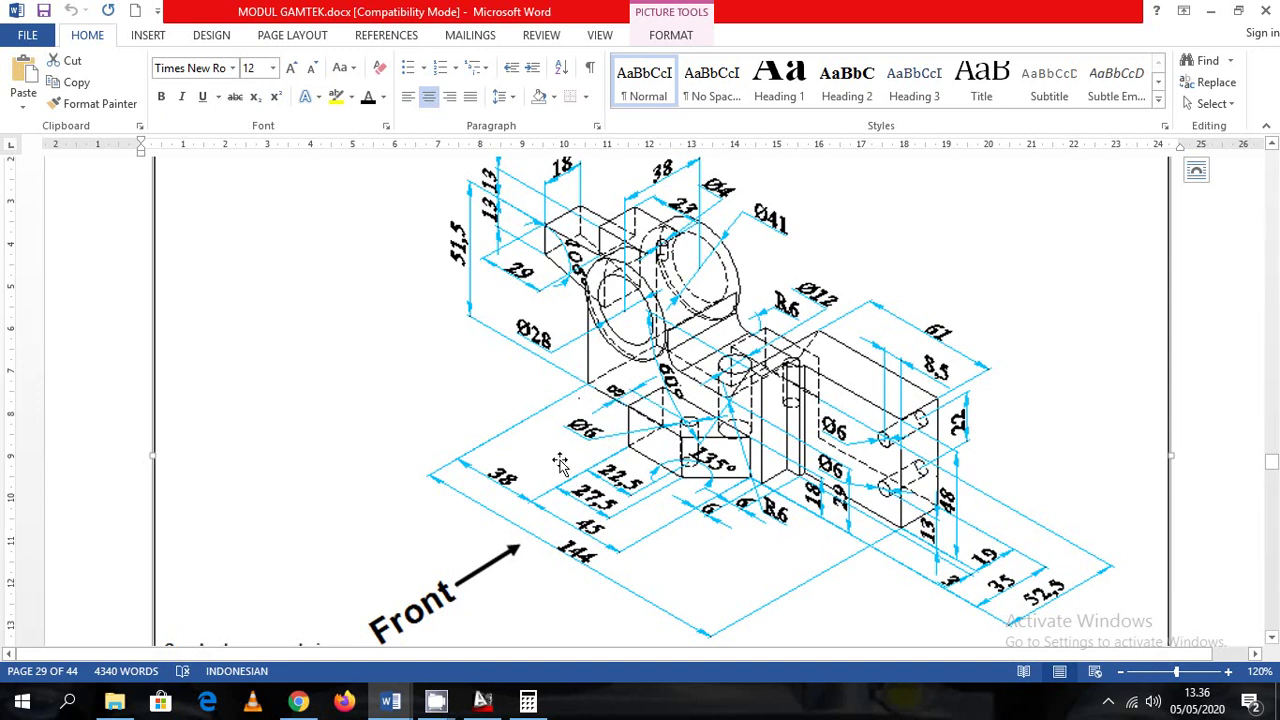
click(482, 703)
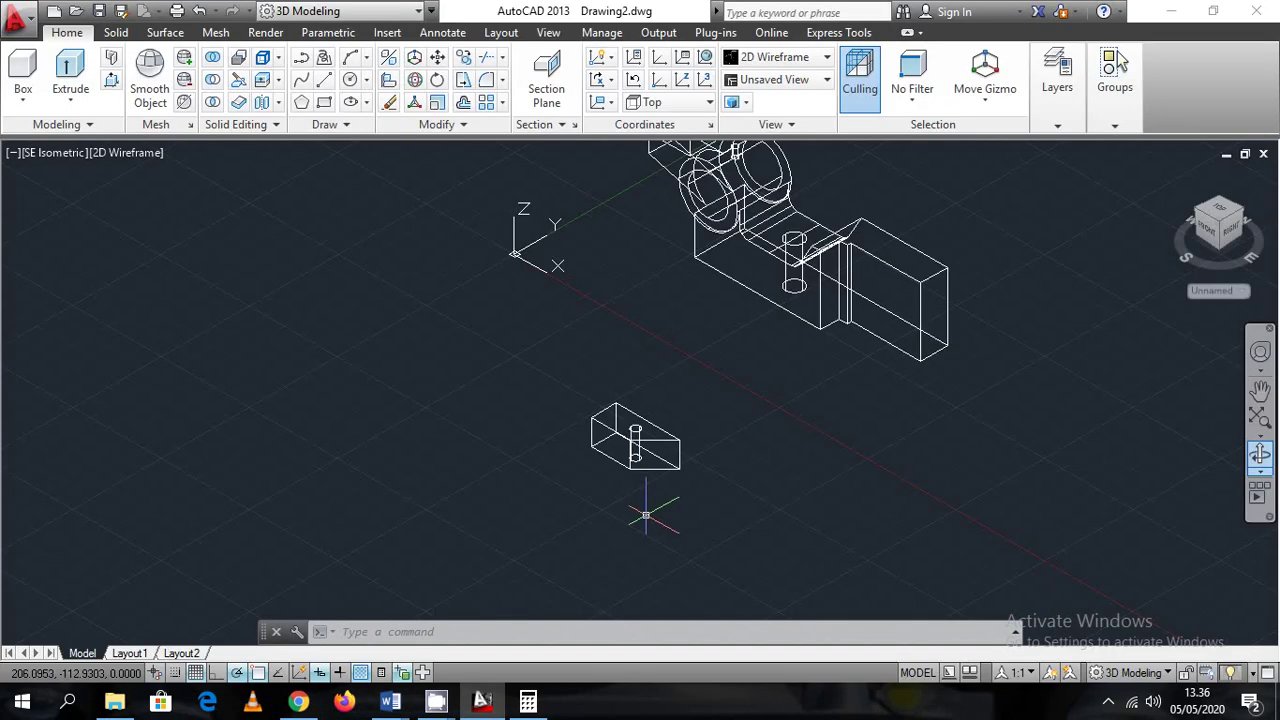
text(l)
key(Return)
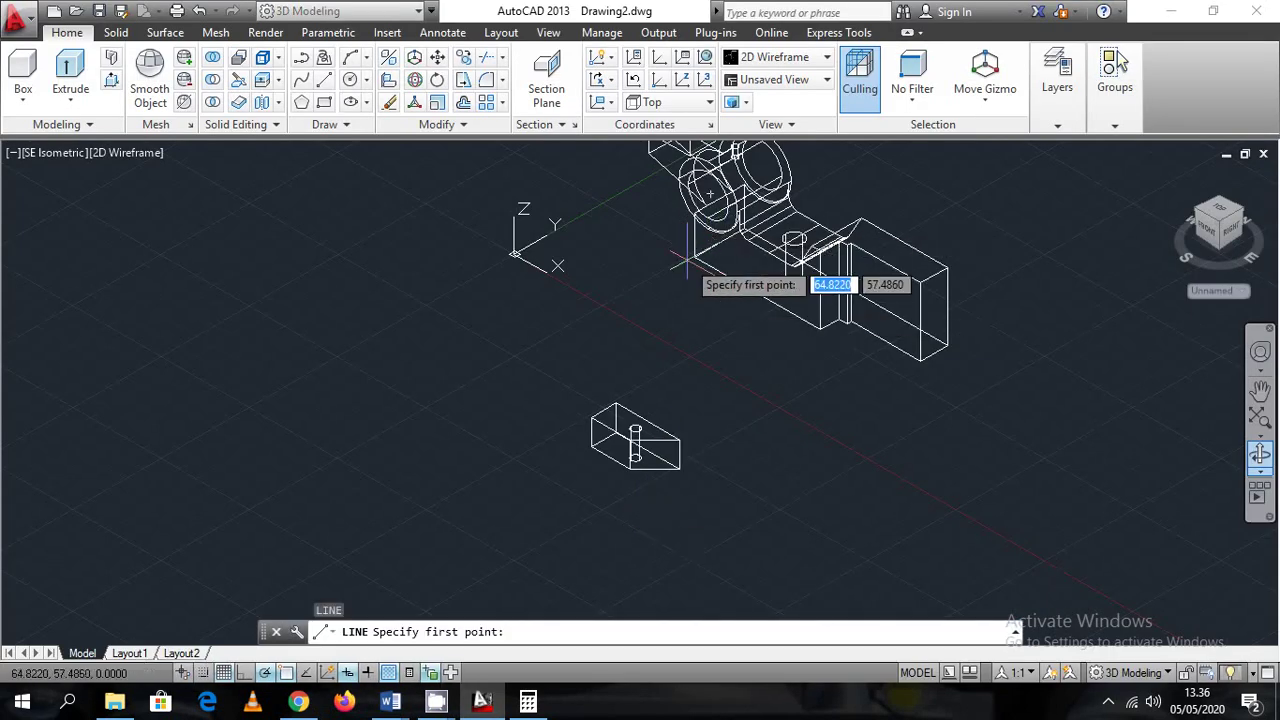
click(686, 262)
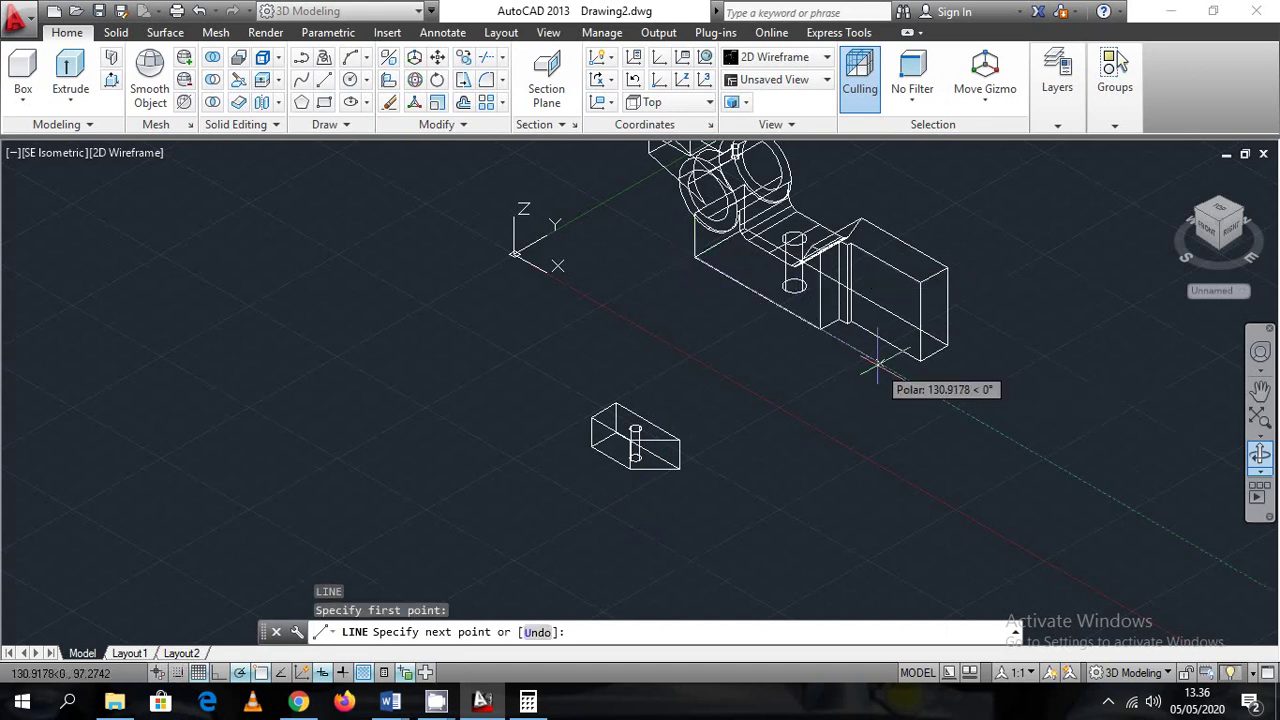
text(38)
key(Return)
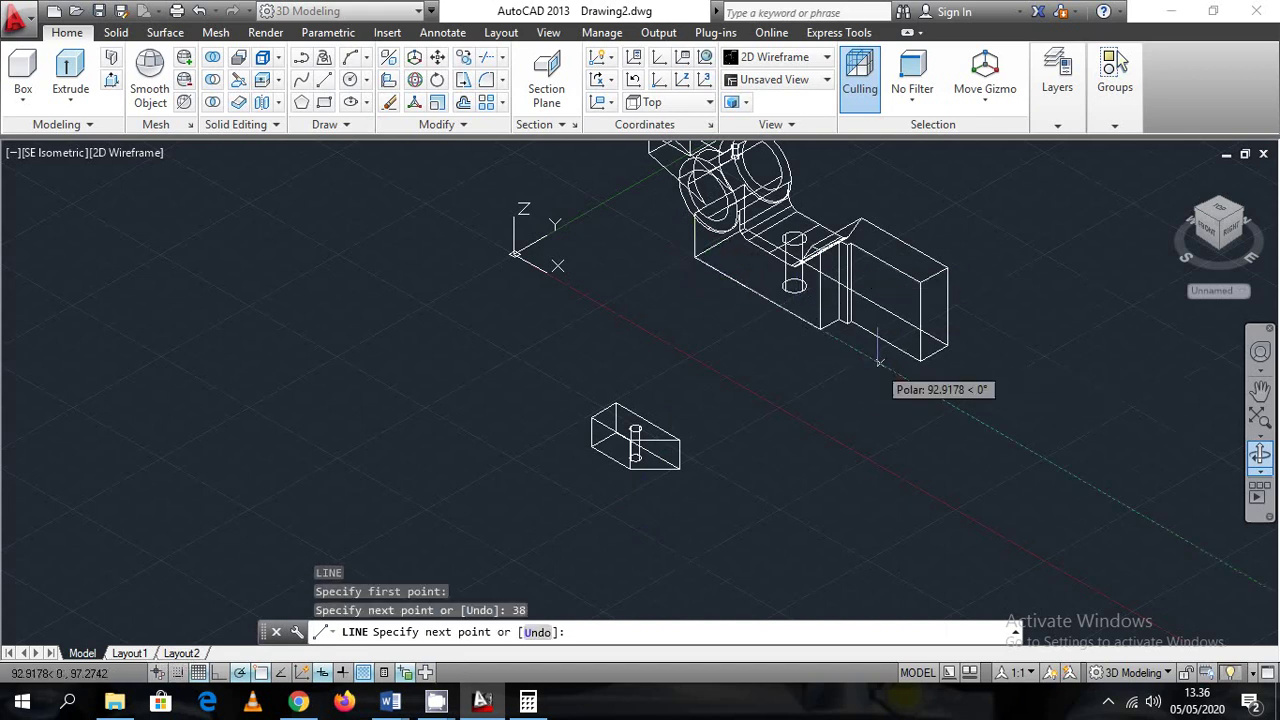
key(Escape)
Move the drilled front block by its rear bottom corner to the end of the 38 long helper line
click(700, 478)
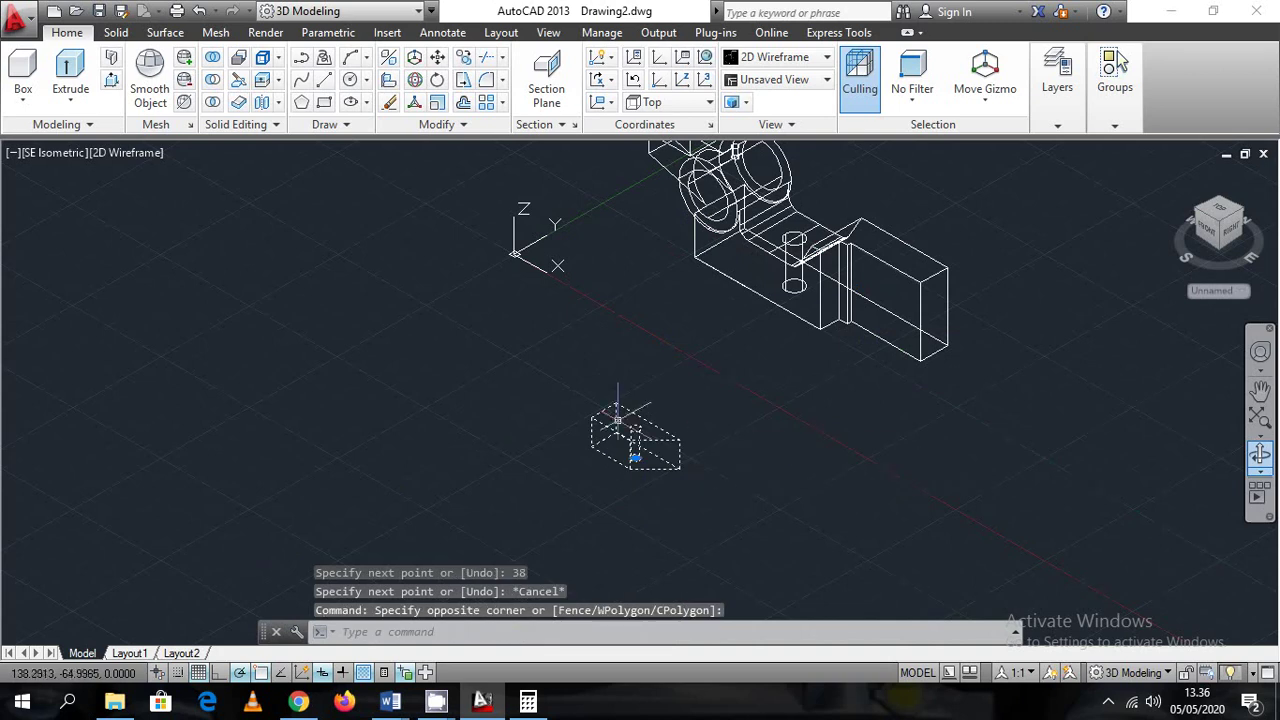
click(602, 386)
right_click(640, 440)
click(709, 364)
scroll(600, 390, up, 5)
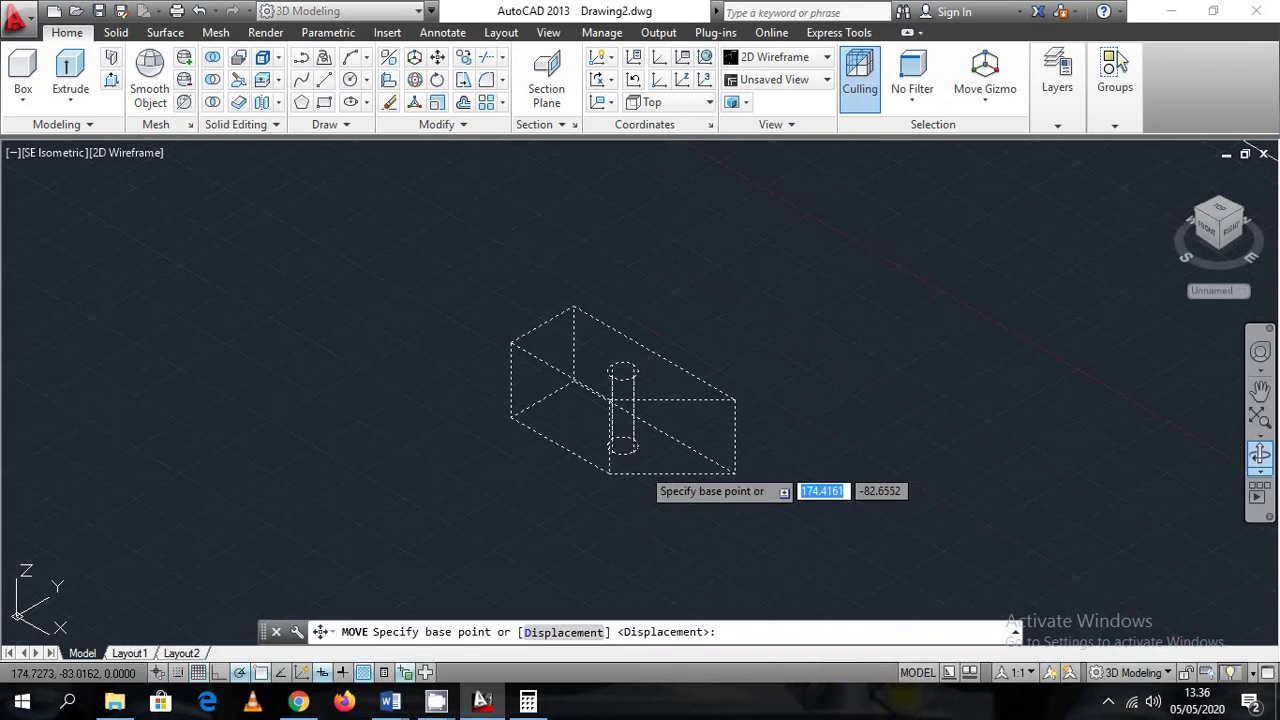
scroll(580, 383, up, 5)
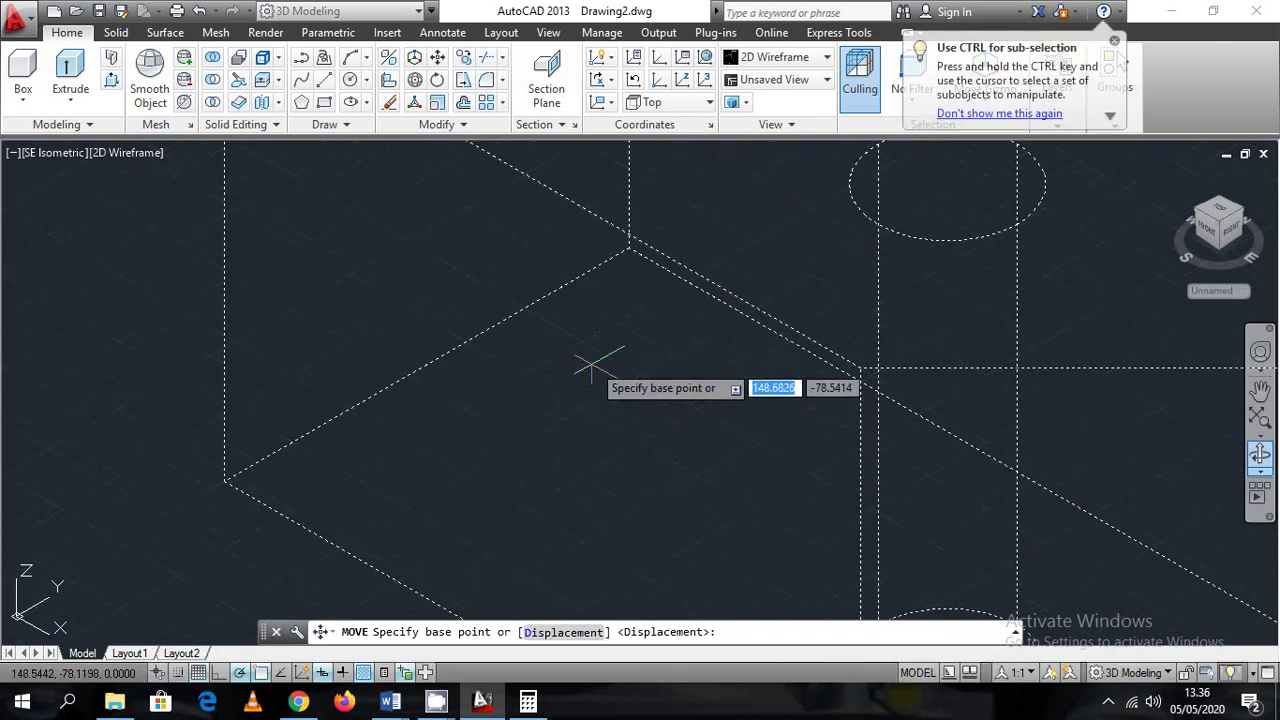
click(631, 248)
scroll(679, 322, down, 5)
middle_drag(690, 335, 547, 520)
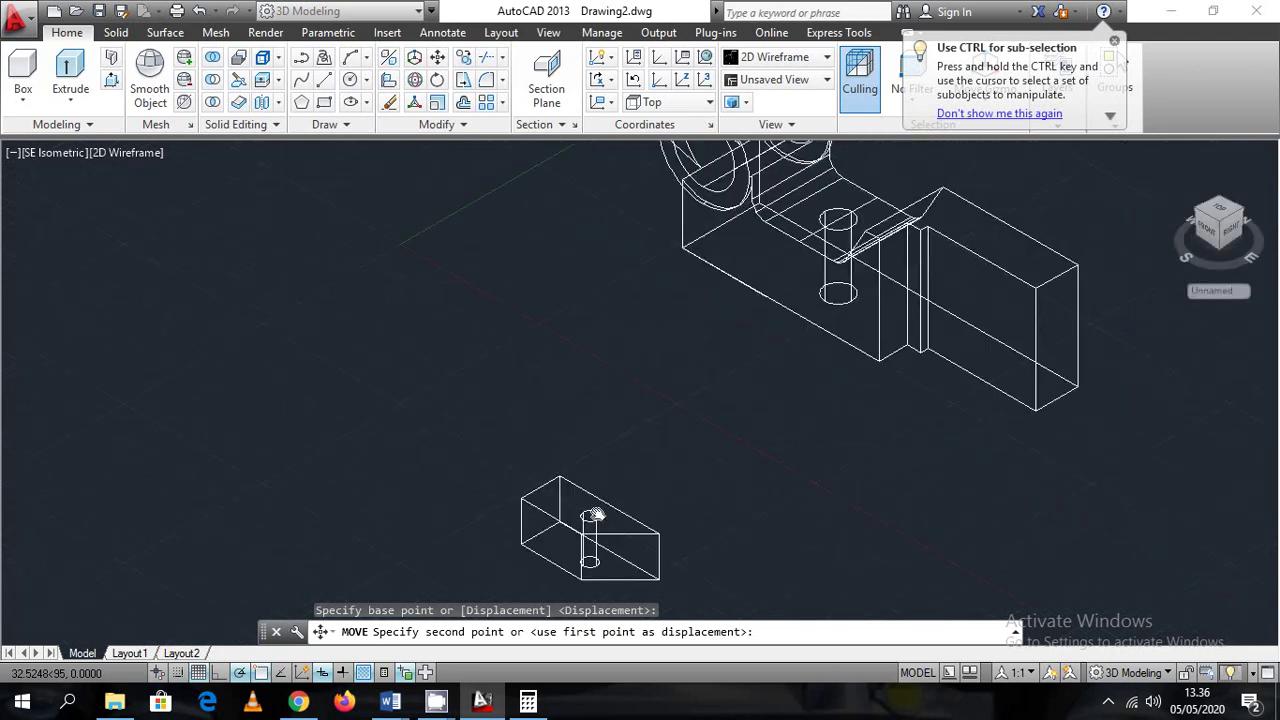
scroll(700, 345, up, 5)
scroll(693, 370, up, 3)
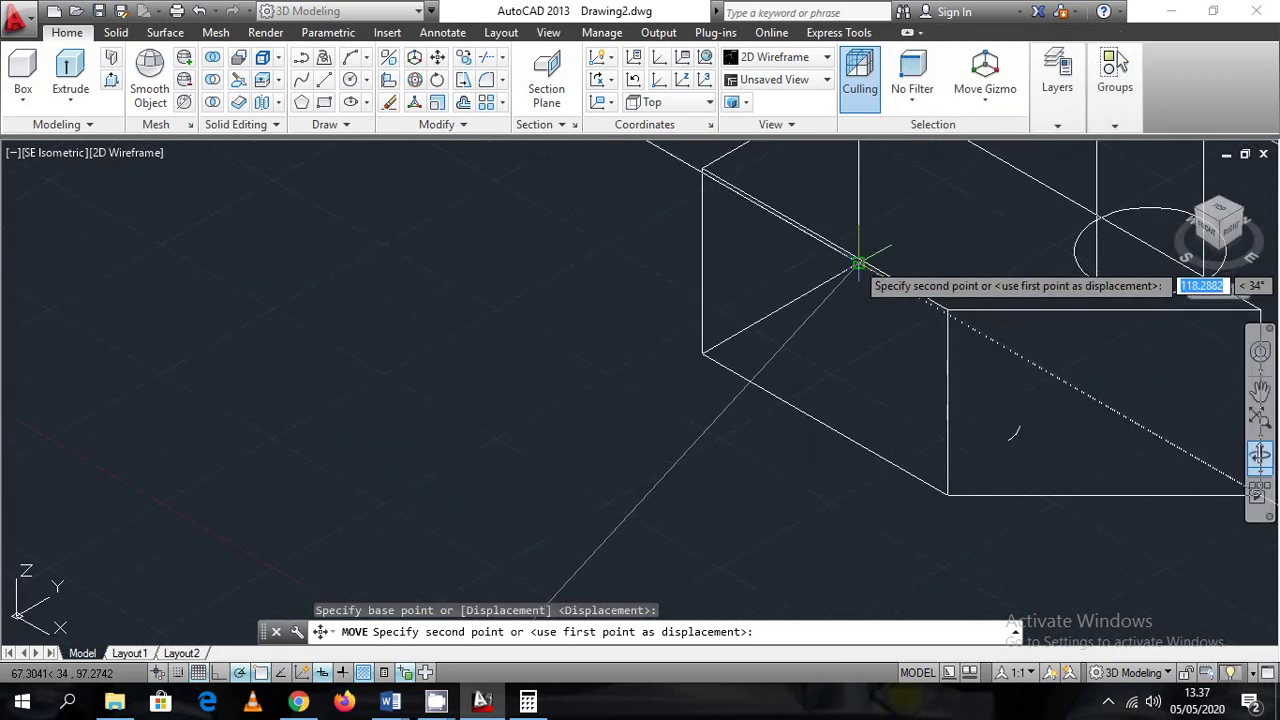
click(860, 262)
scroll(728, 358, down, 4)
scroll(726, 362, up, 4)
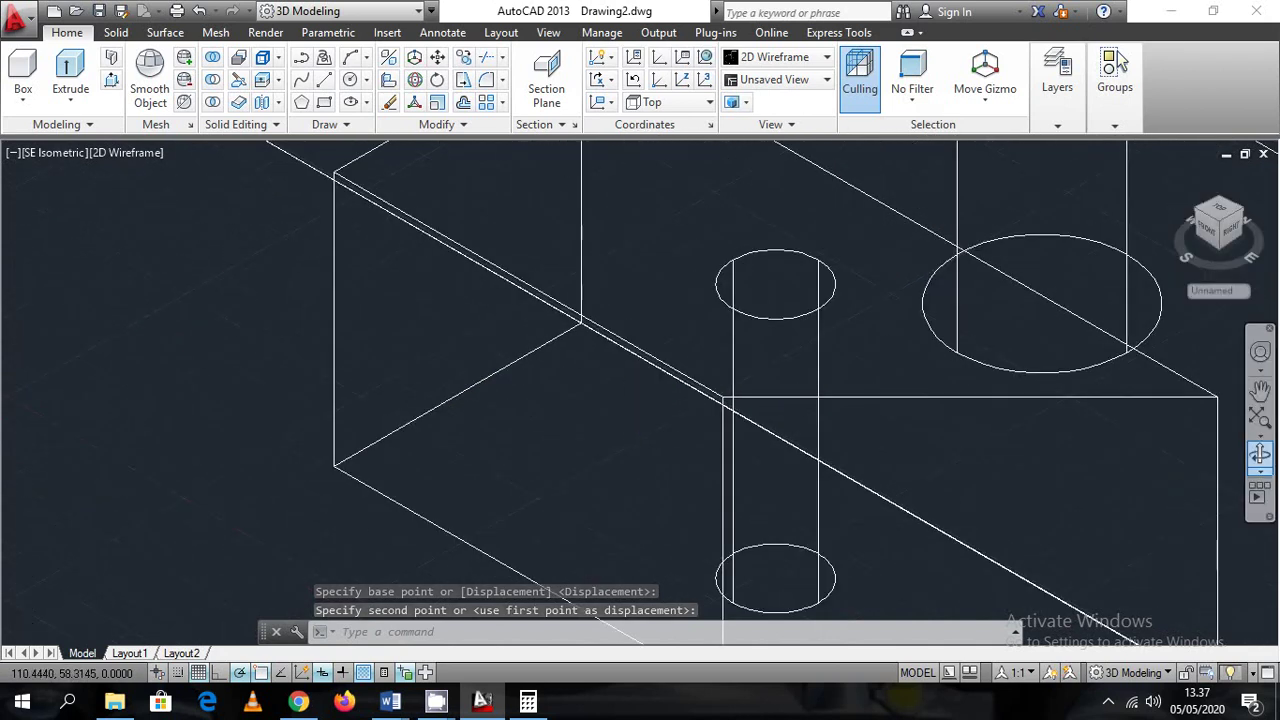
Delete the 38 long helper line along the bracket's front bottom edge, keeping the 3D solid
scroll(620, 419, down, 4)
click(418, 281)
click(415, 265)
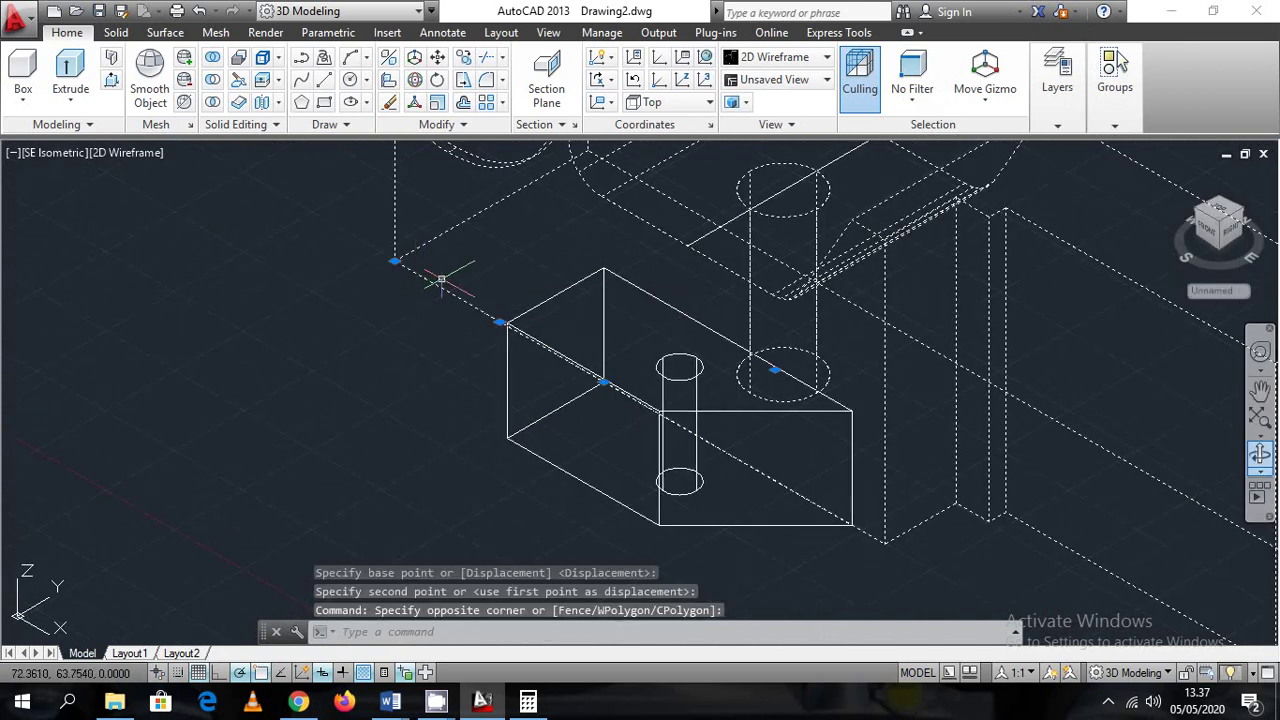
key(Escape)
click(444, 289)
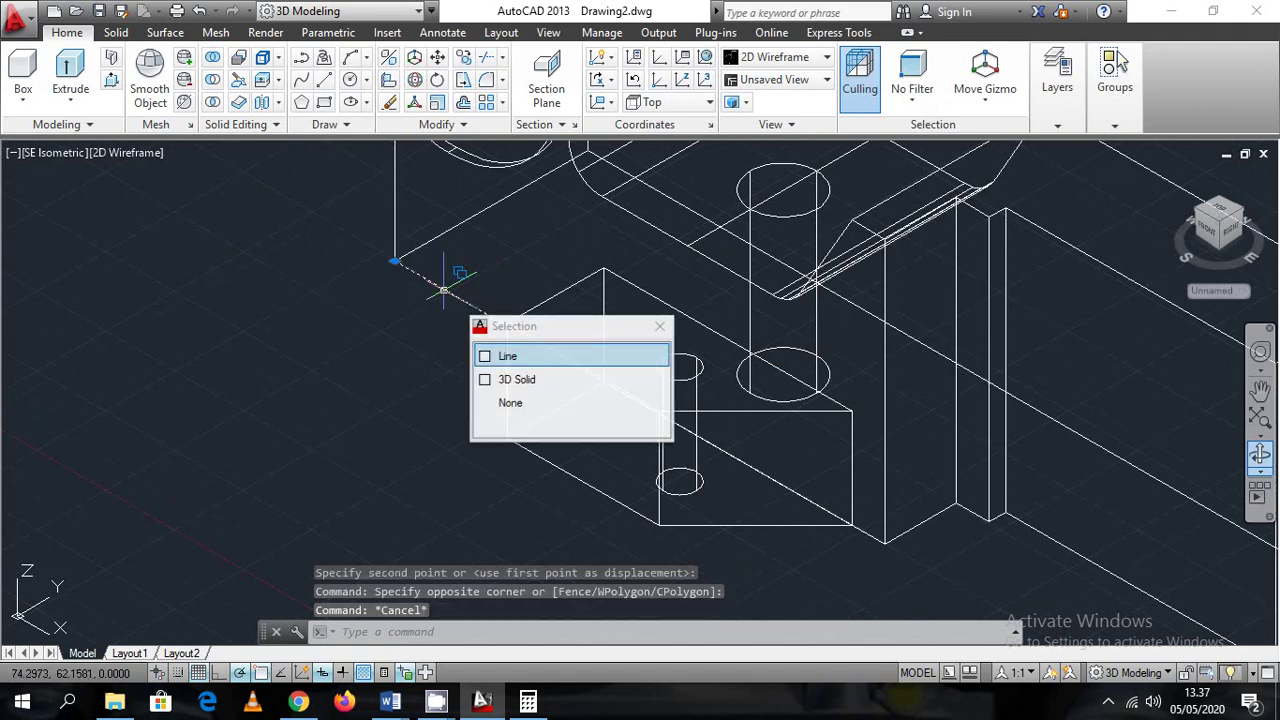
click(575, 354)
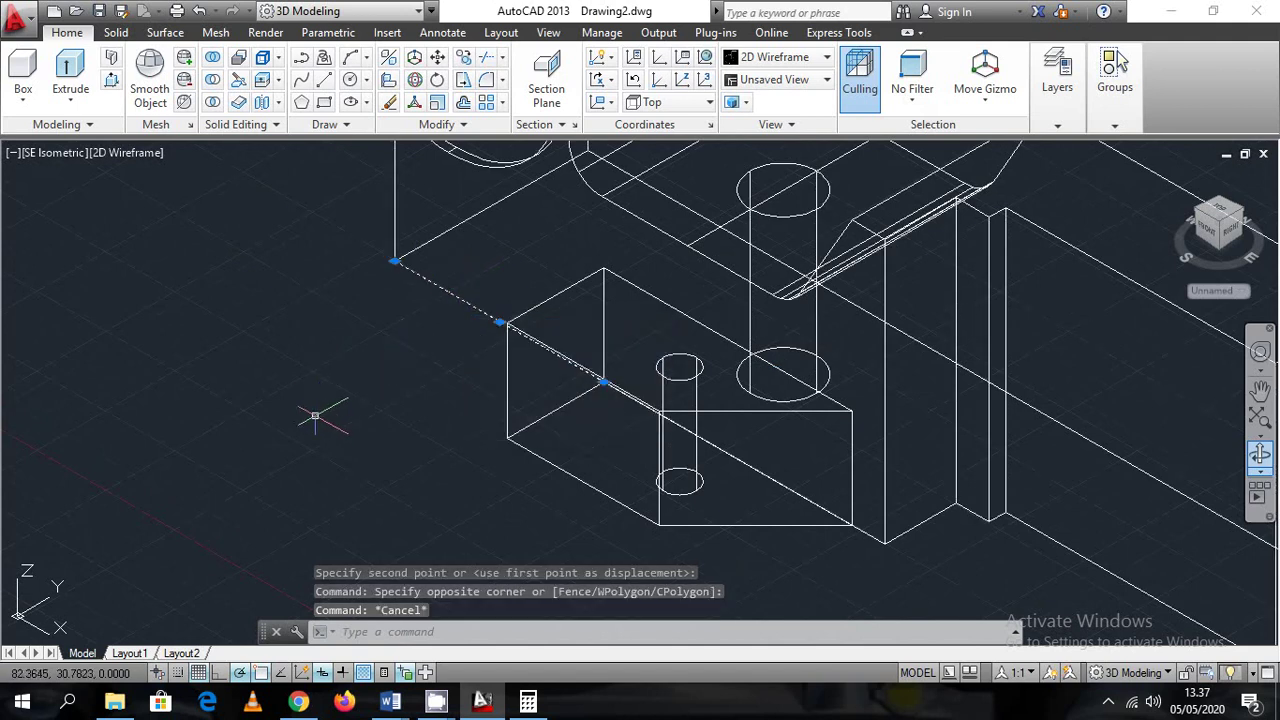
key(Delete)
scroll(455, 418, down, 2)
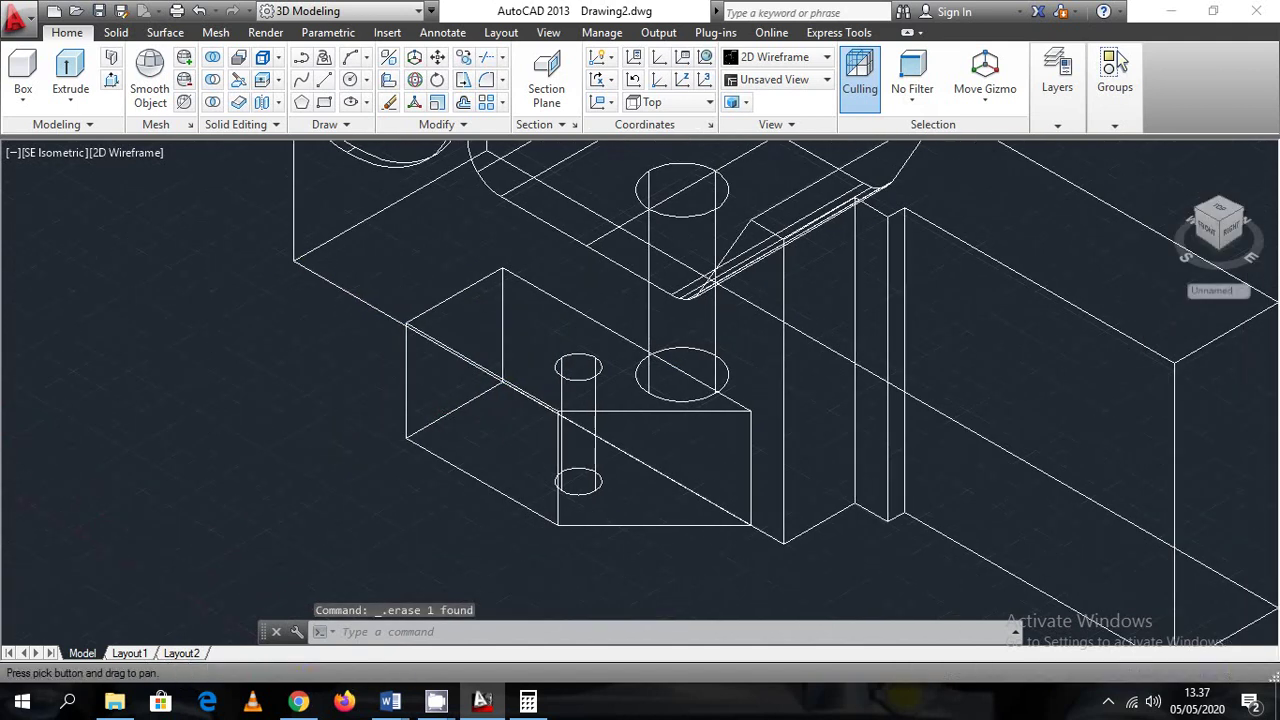
scroll(455, 418, down, 2)
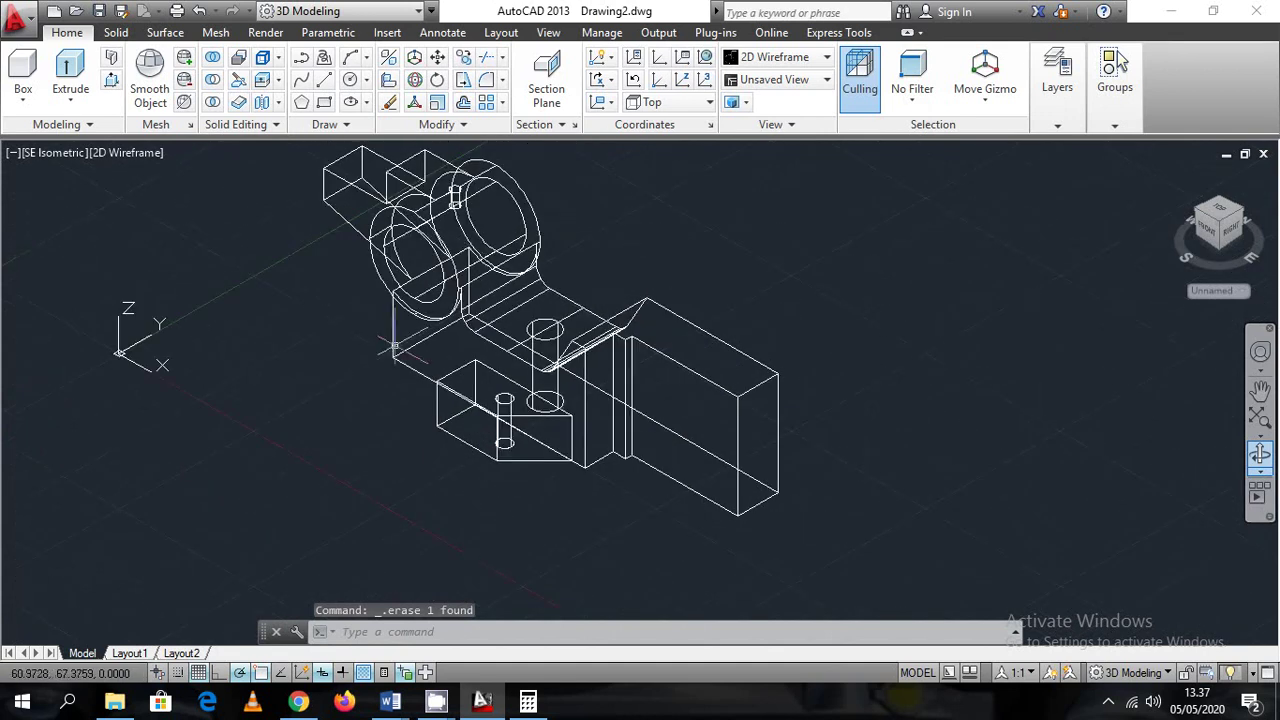
Switch to the Top view and delete the leftover line running across the bracket through the large hole's center
click(40, 155)
click(72, 197)
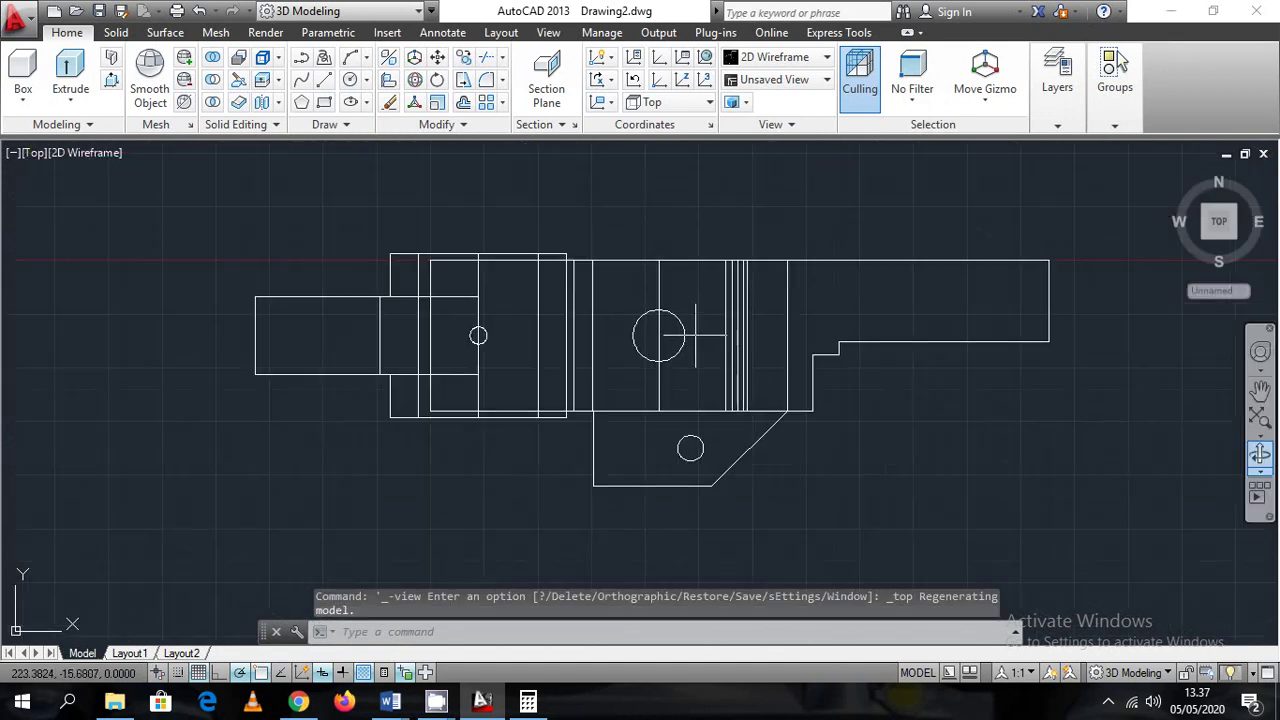
click(650, 302)
click(646, 297)
key(Delete)
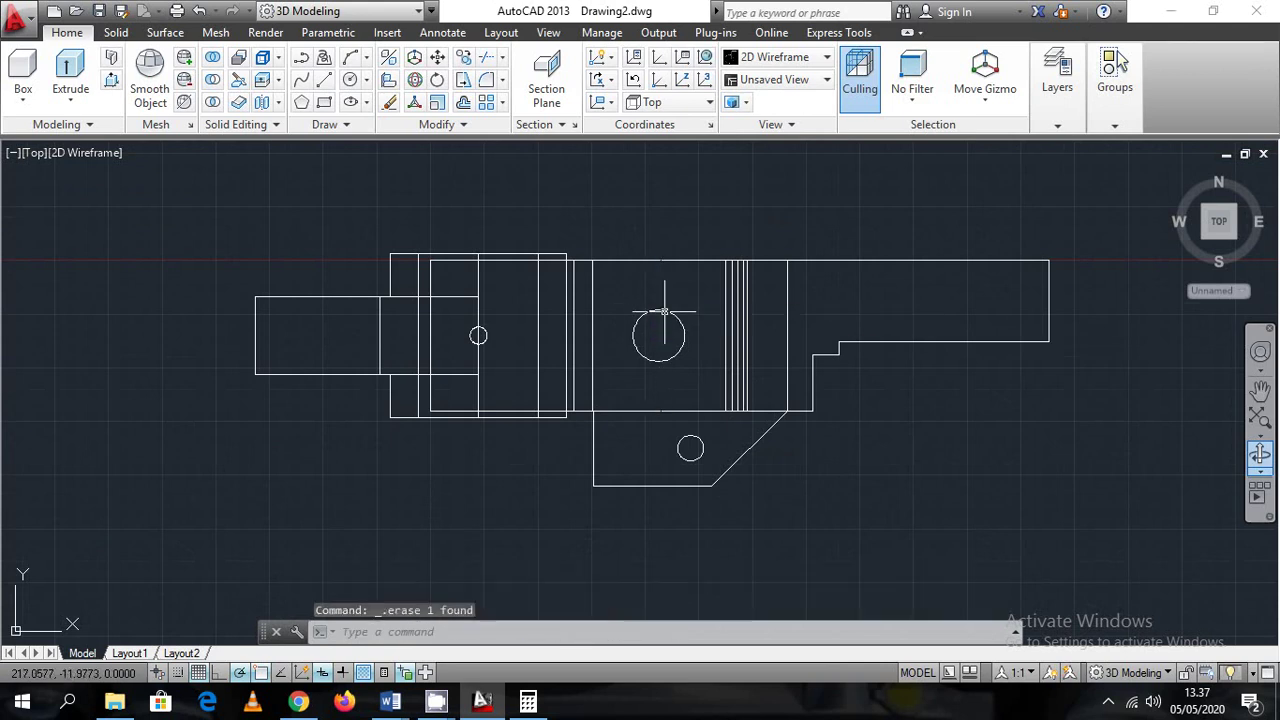
Mirror the drilled front block to the bracket's opposite side about the lengthwise axis through the large hole, keeping the original
scroll(668, 328, up, 2)
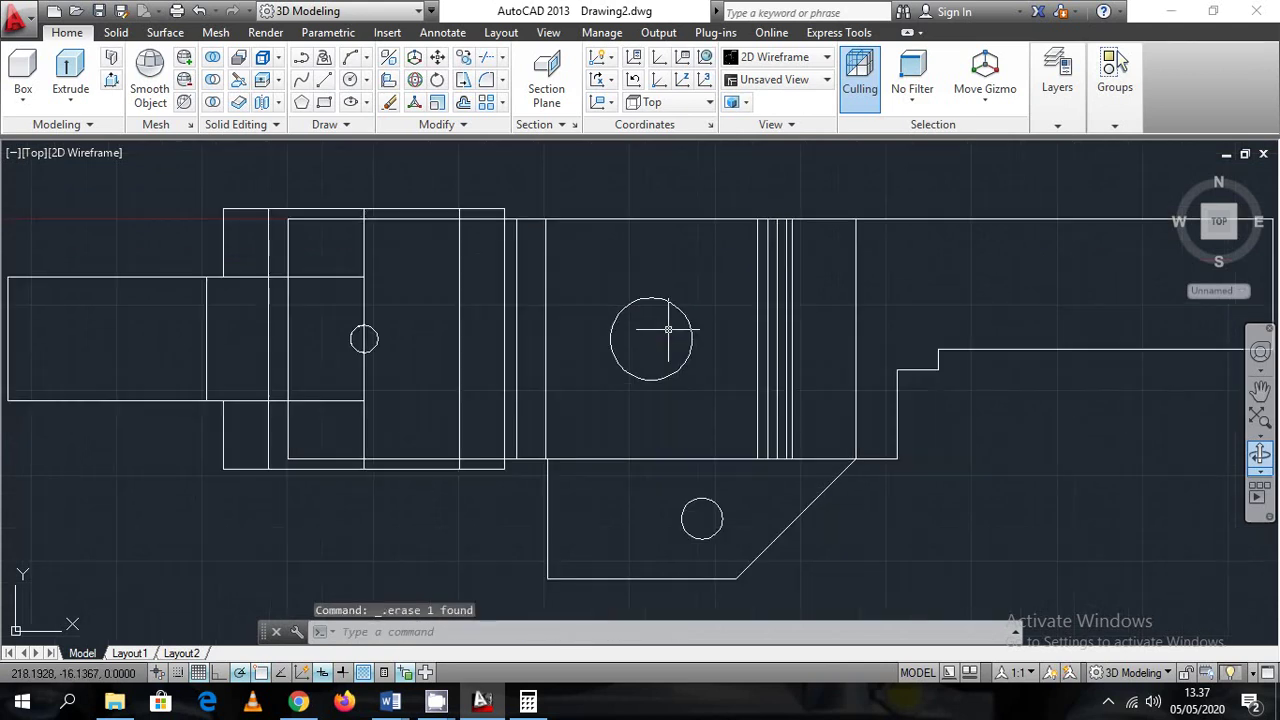
click(700, 512)
click(720, 530)
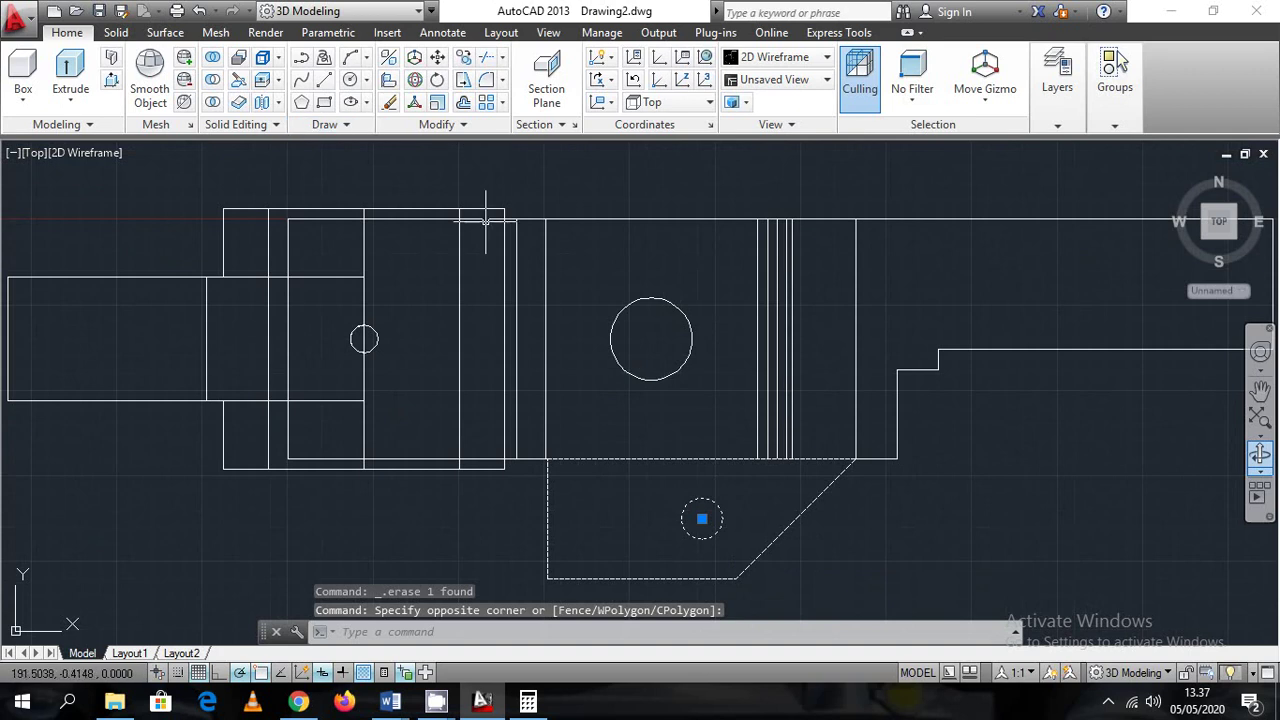
text(mi)
key(Return)
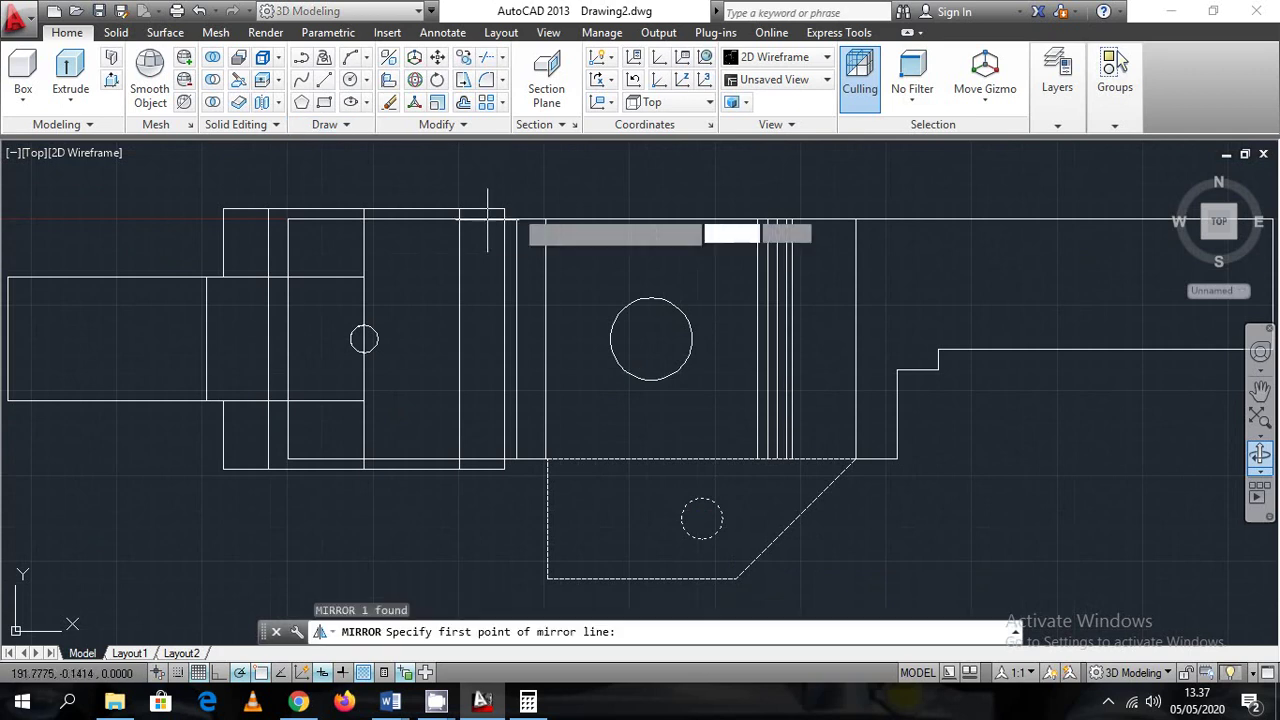
click(691, 340)
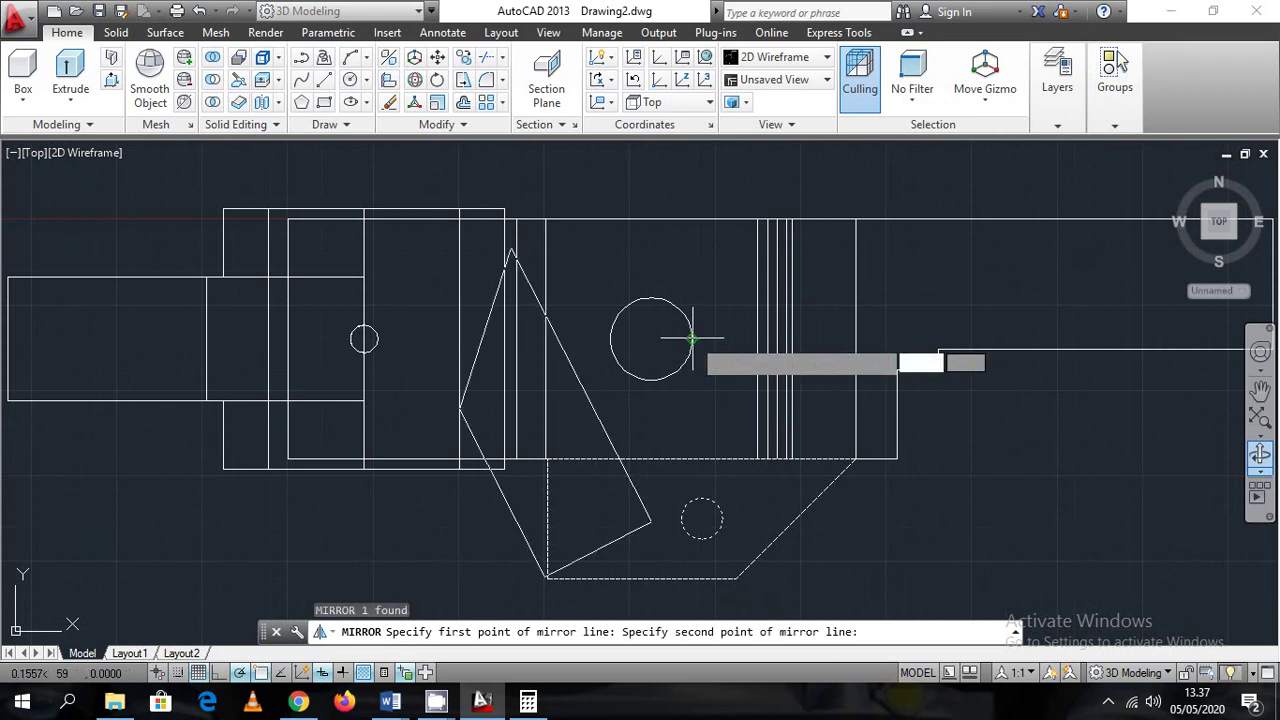
click(729, 340)
key(Return)
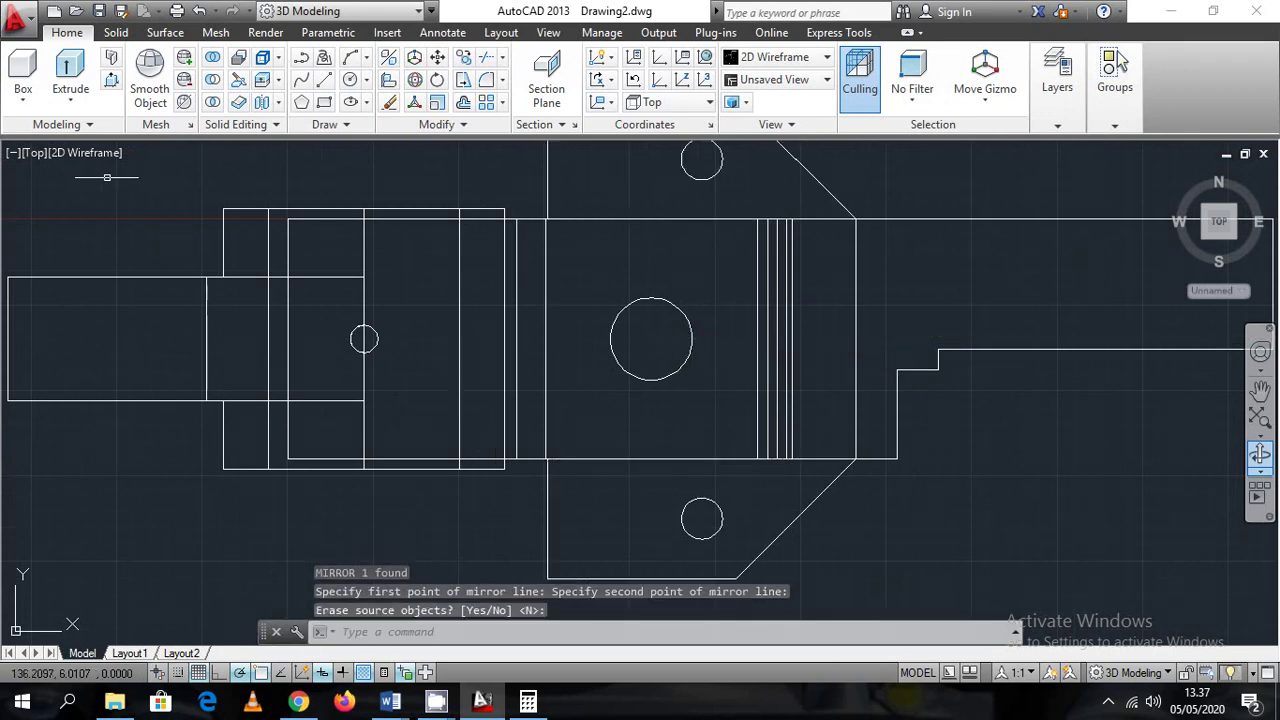
Return to the SE Isometric view and union the bracket body with both drilled side blocks
click(38, 153)
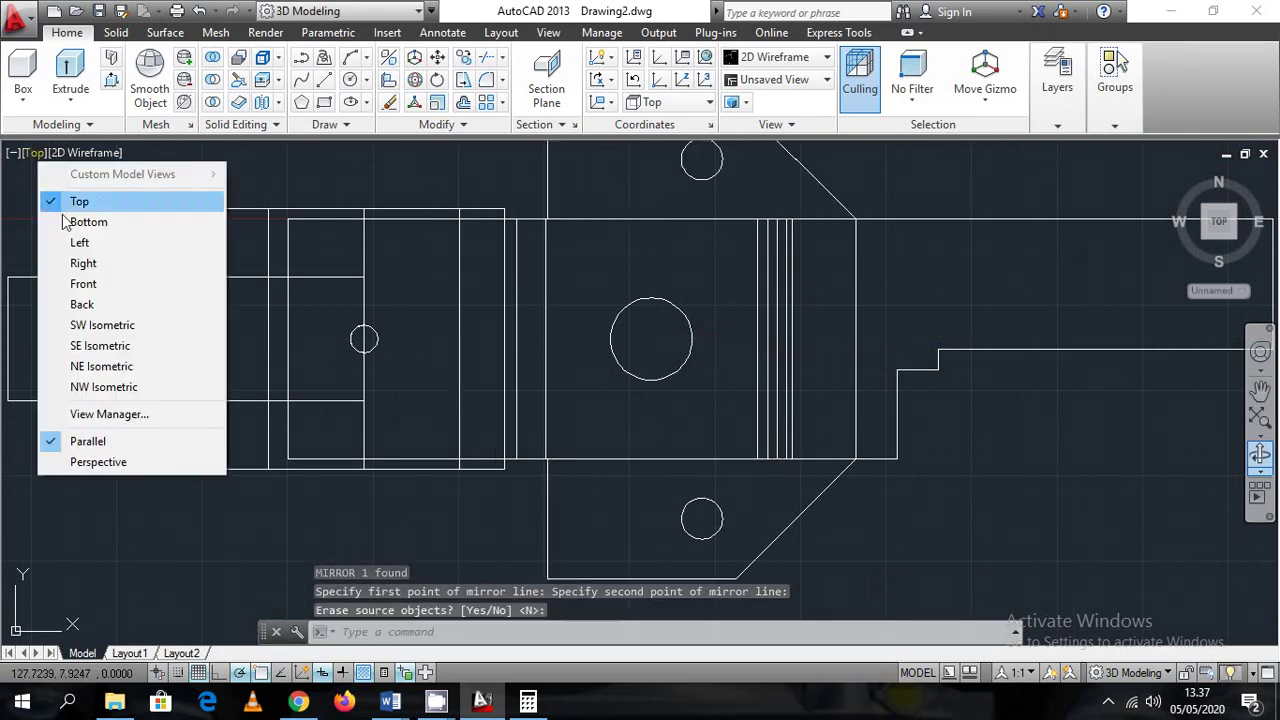
click(106, 343)
scroll(706, 505, up, 2)
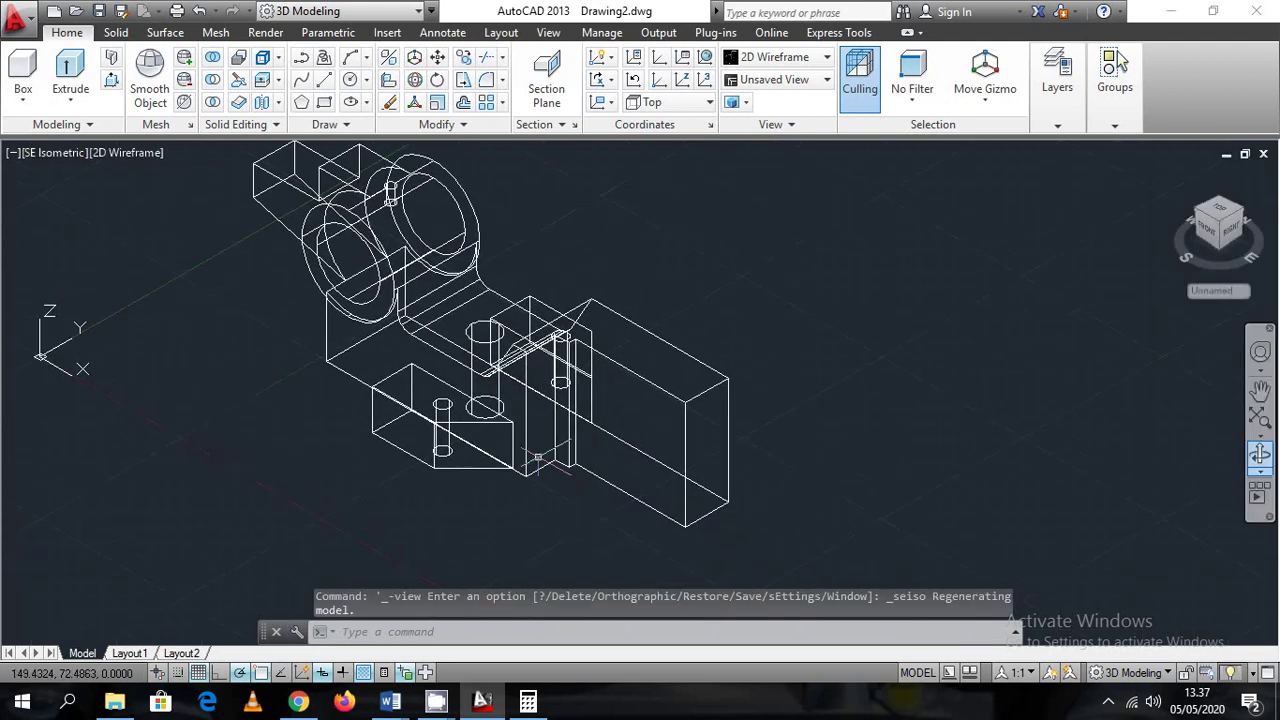
text(union)
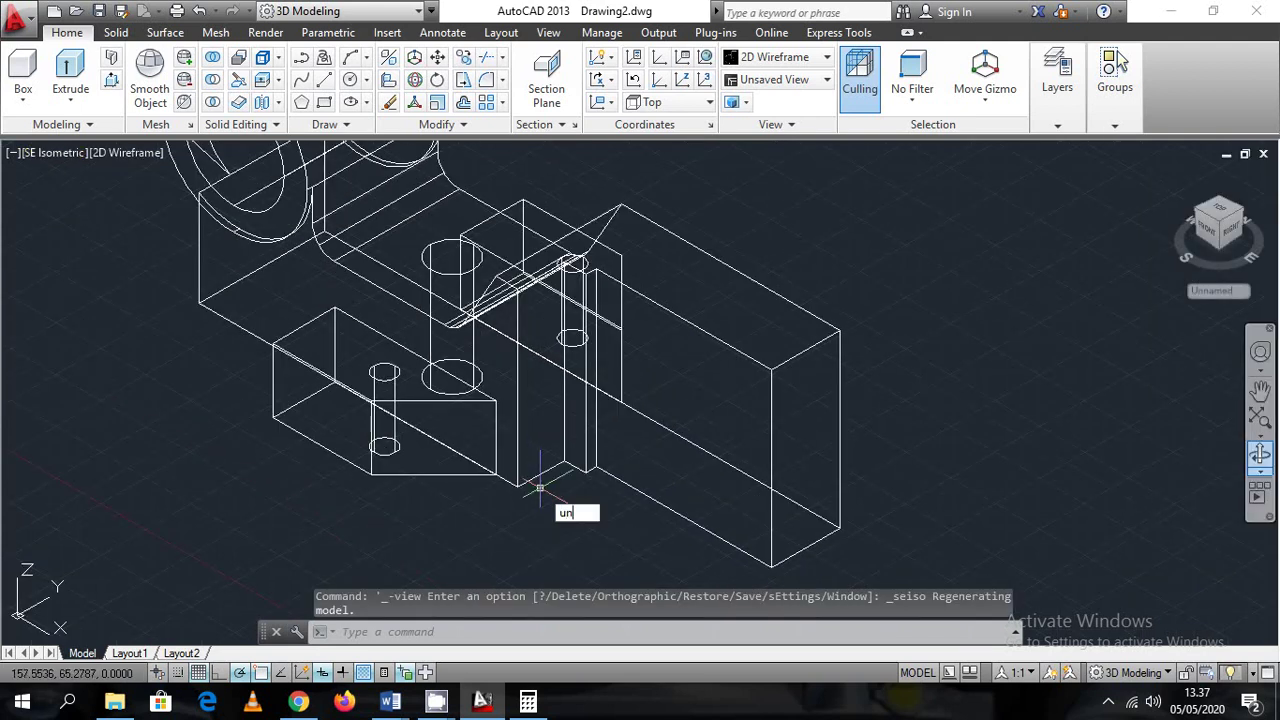
key(Return)
click(540, 488)
click(384, 223)
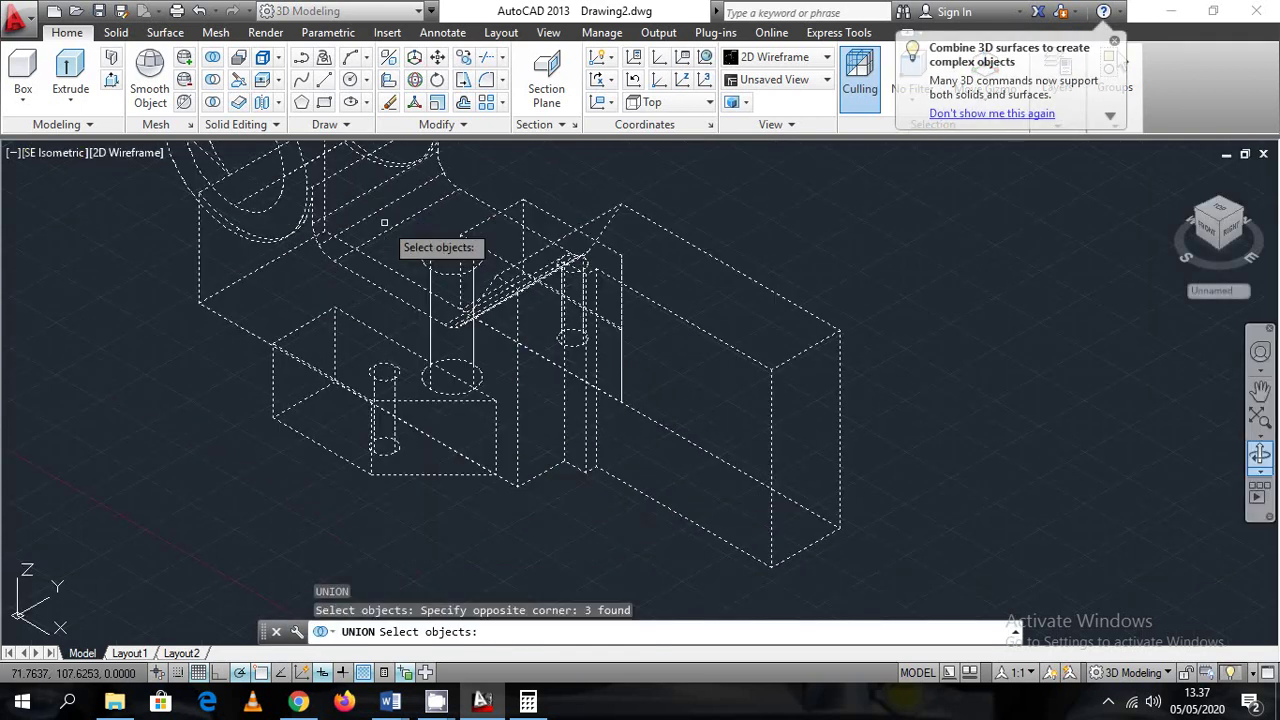
key(Return)
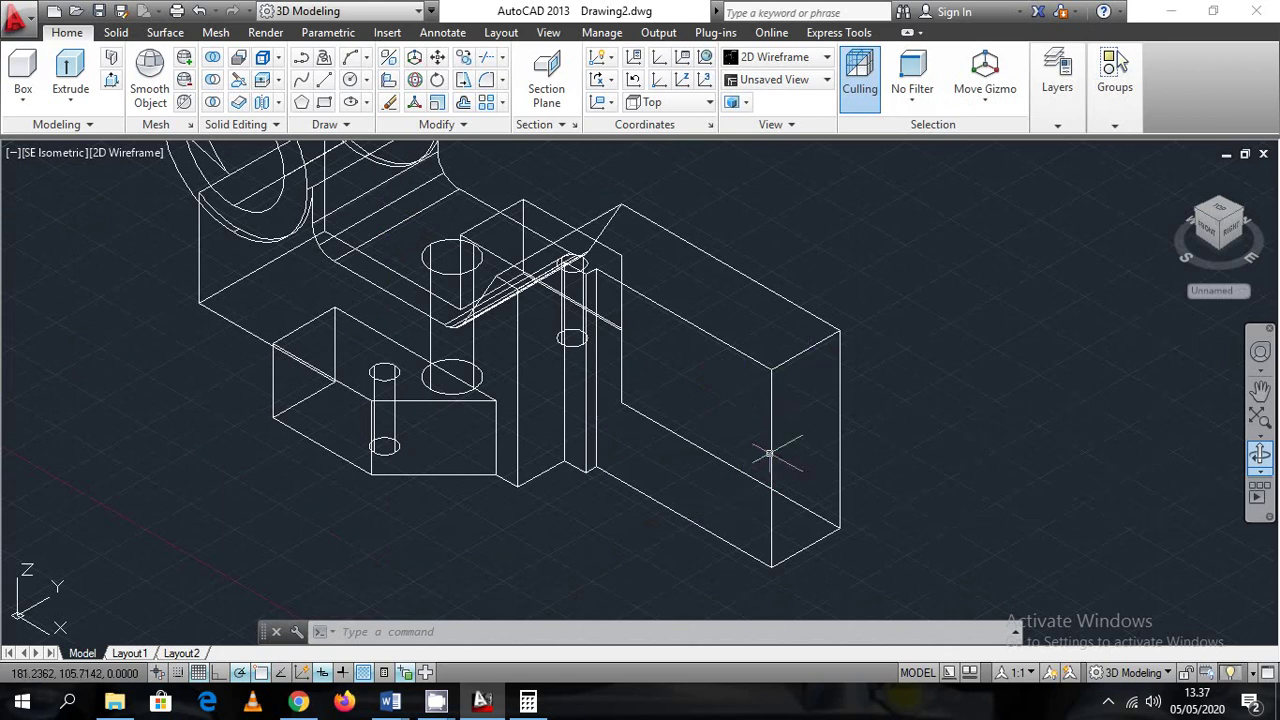
scroll(746, 471, down, 5)
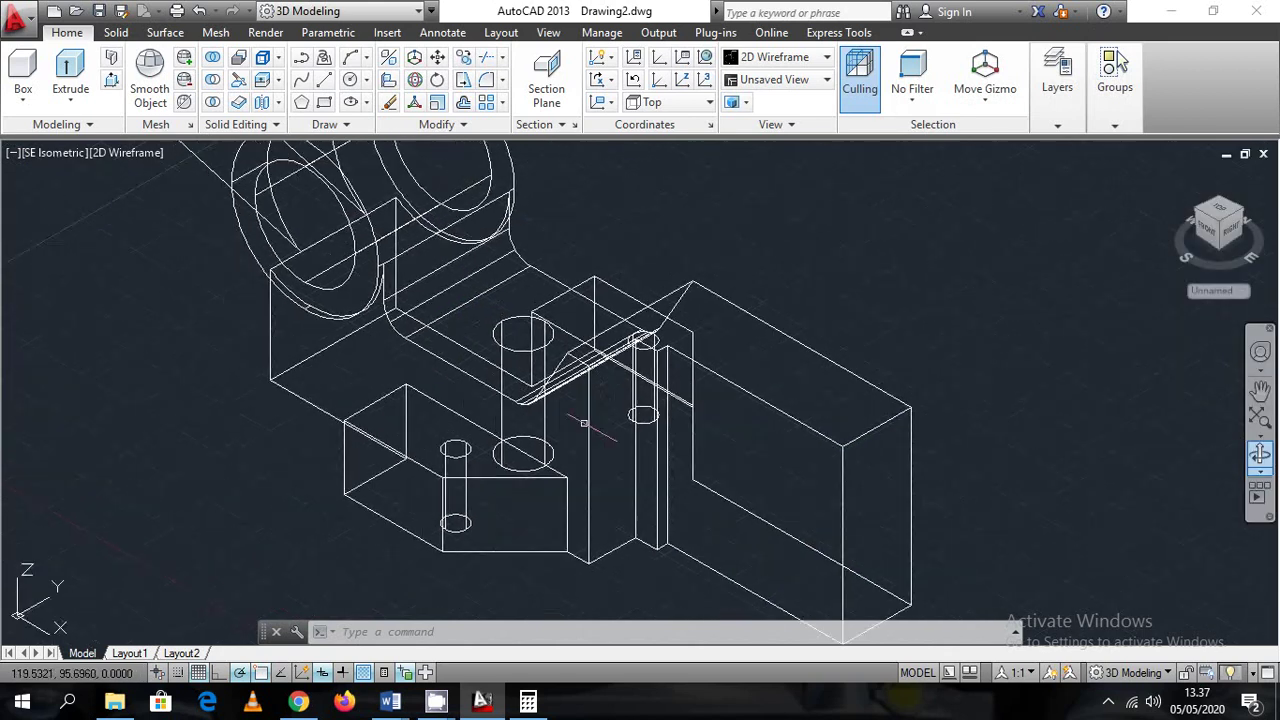
middle_drag(521, 378, 398, 400)
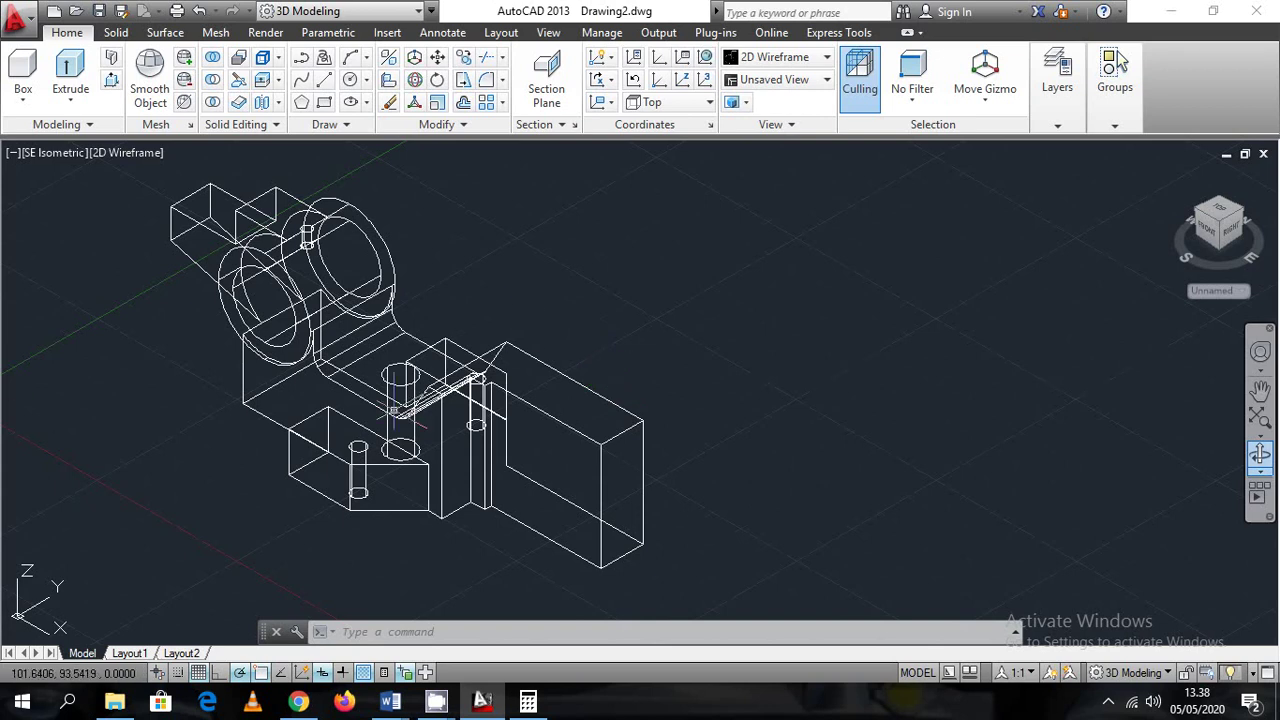
Check the bracket model against the dimensioned drawing and projection instructions in MODUL GAMTEK.docx in Word, and return to AutoCAD
mouse_move(393, 411)
mouse_move(390, 701)
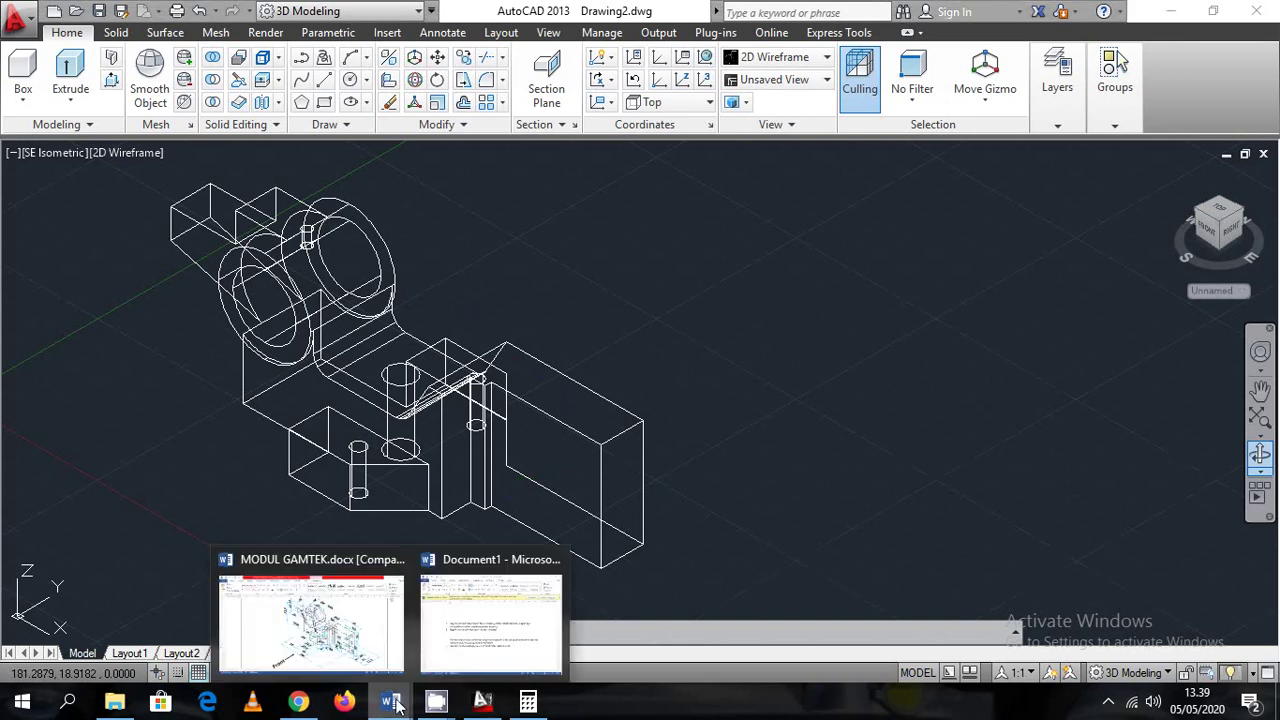
click(340, 632)
scroll(457, 537, down, 3)
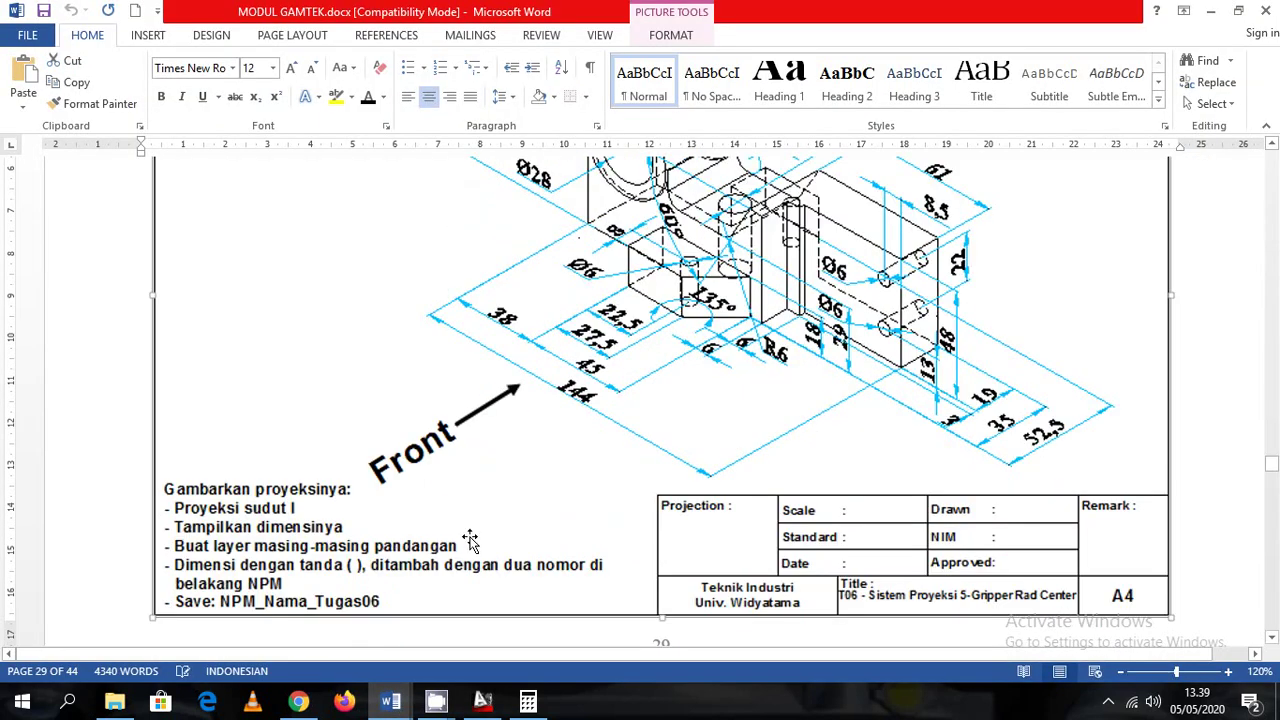
scroll(459, 553, up, 3)
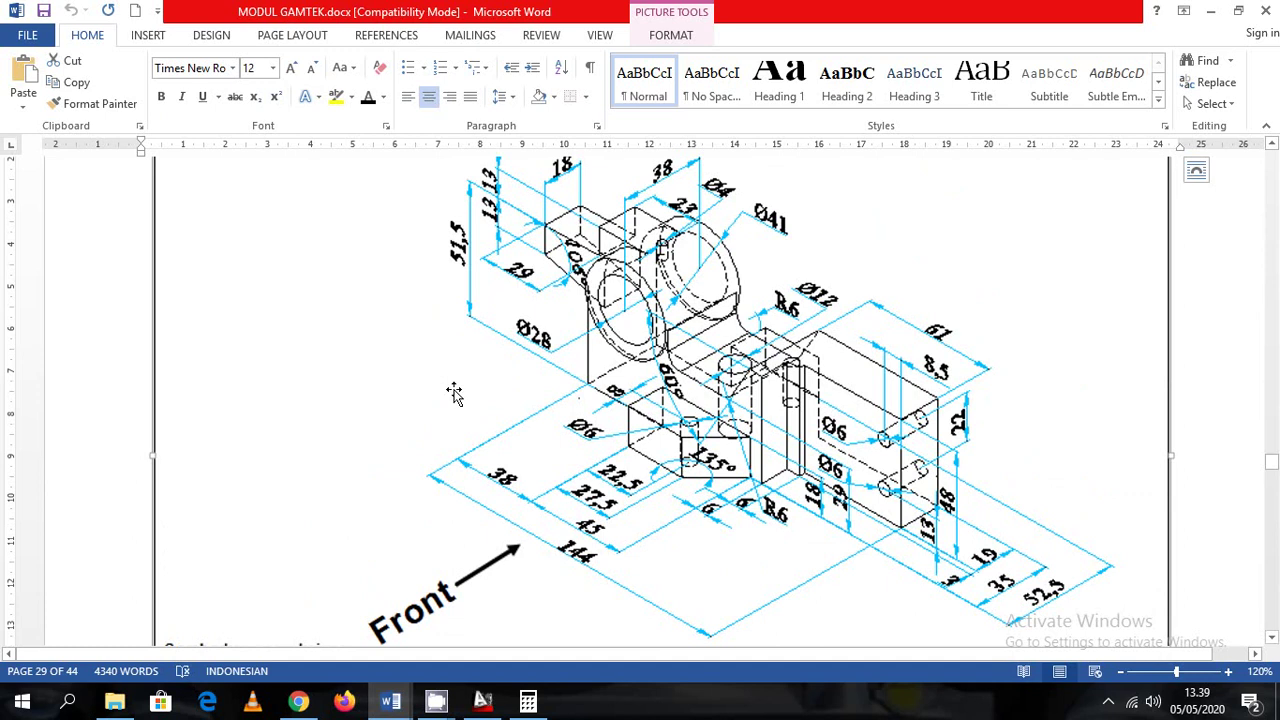
scroll(548, 361, down, 1)
scroll(548, 361, down, 2)
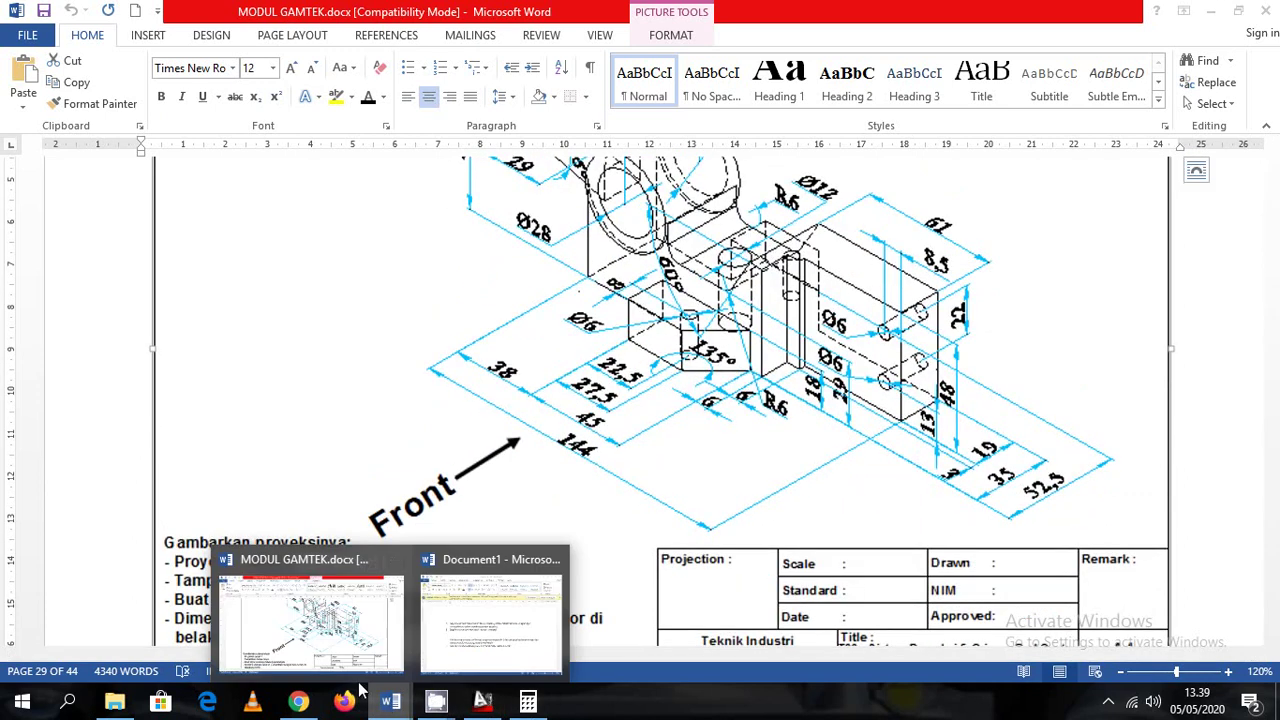
click(482, 703)
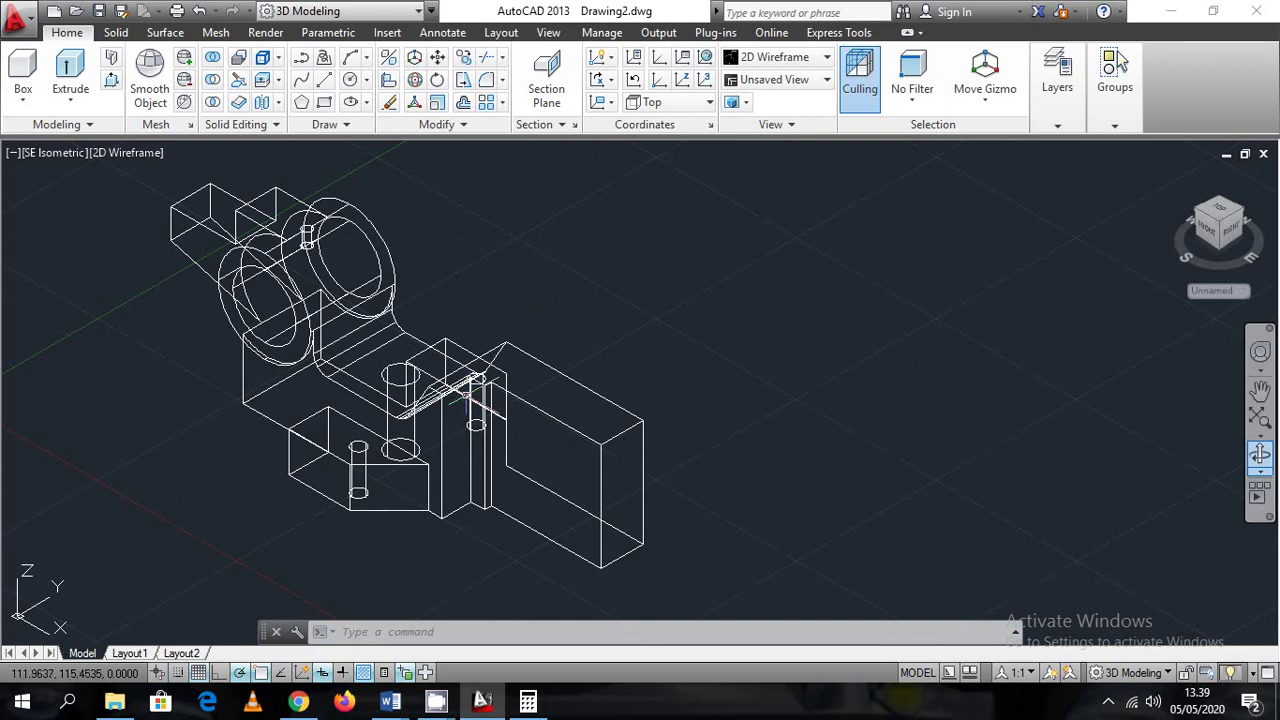
mouse_move(395, 703)
click(338, 640)
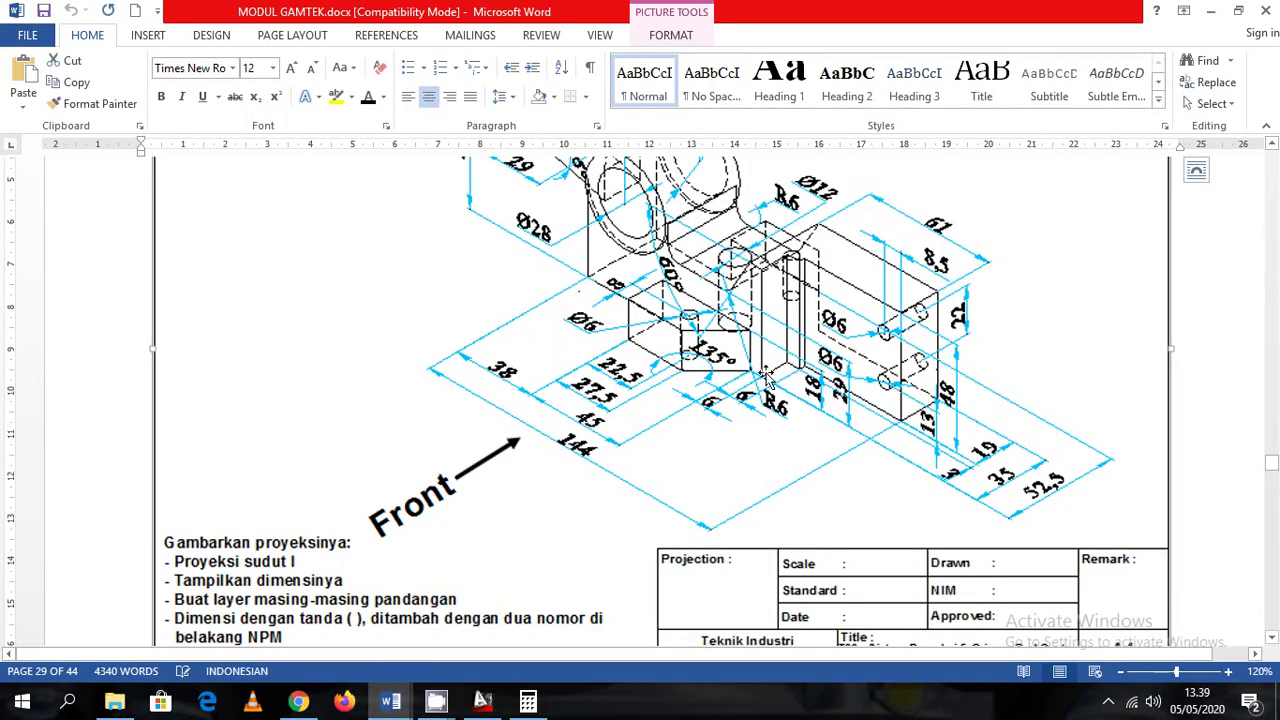
scroll(808, 428, up, 3)
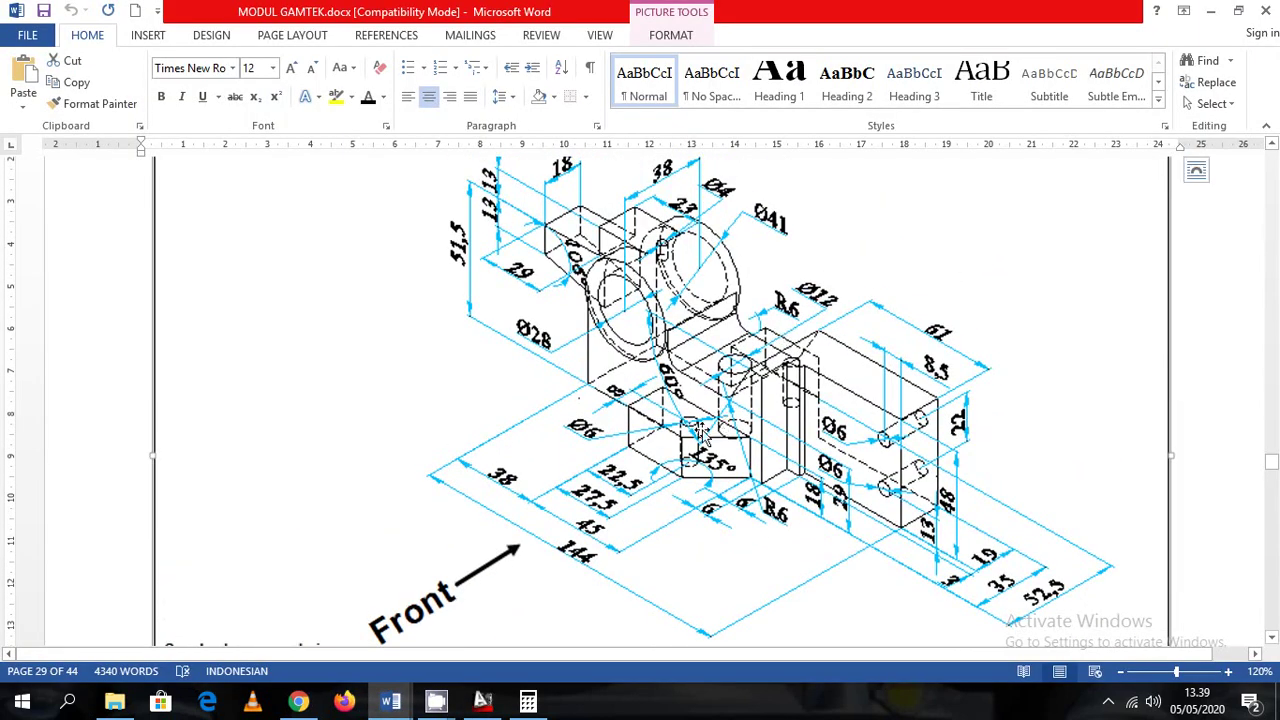
click(483, 702)
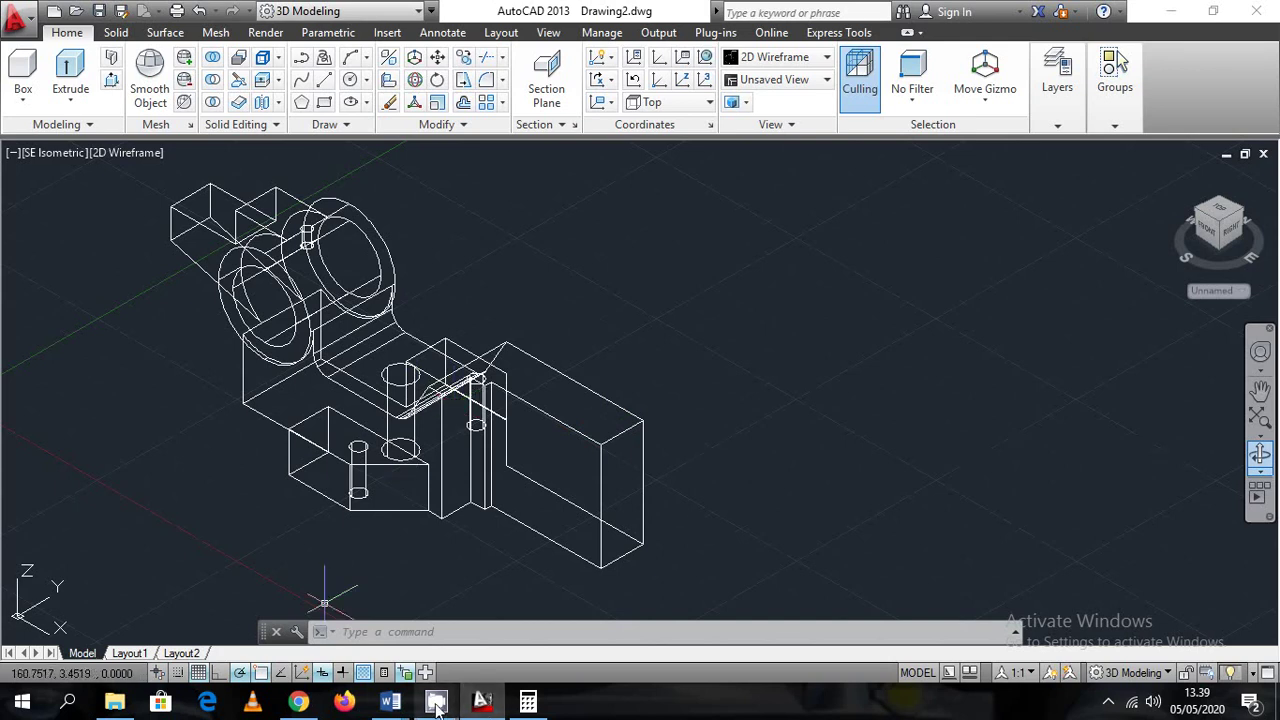
mouse_move(436, 706)
click(284, 632)
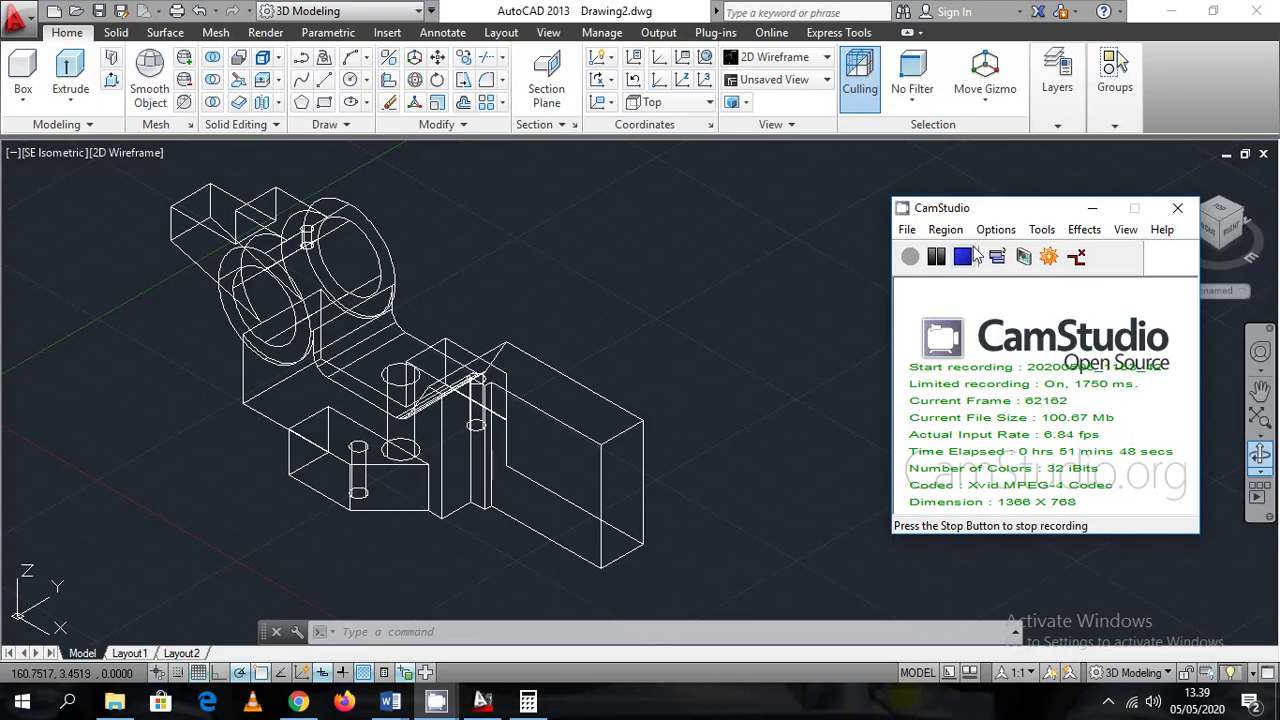